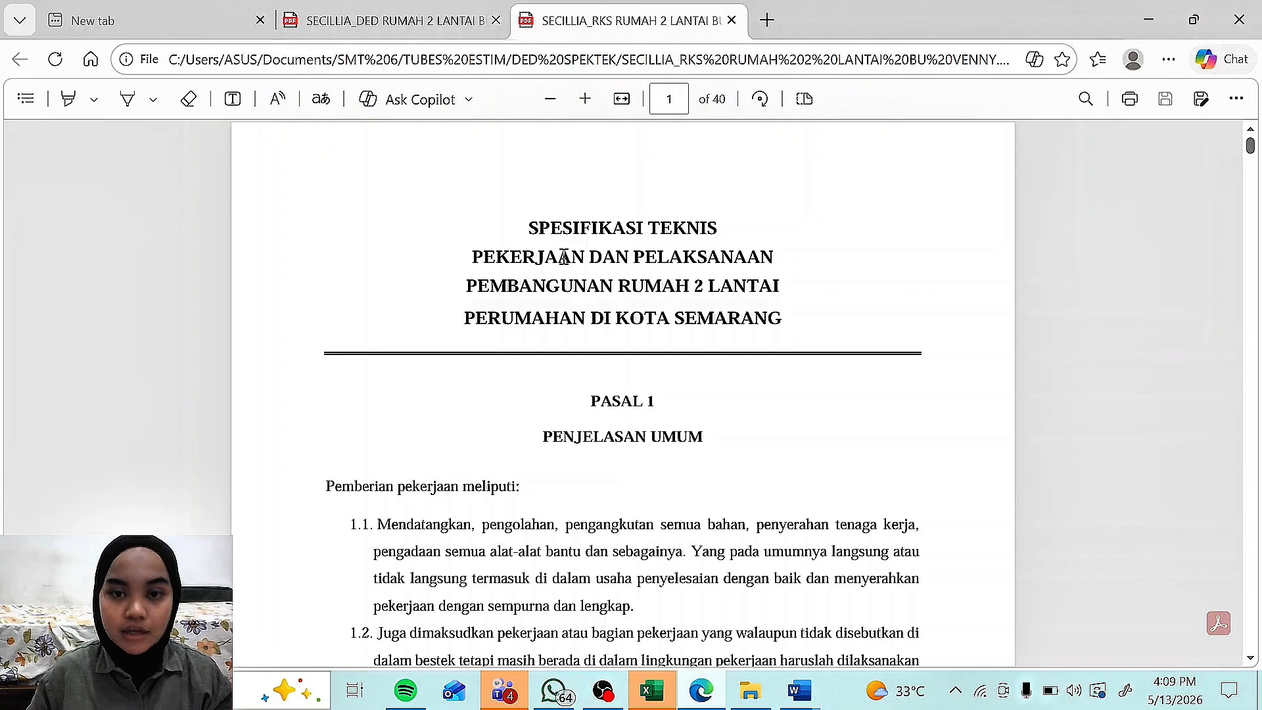
Step: Switch from the RKS document to the DED drawings PDF and look through its floor plan and elevation sheets
{"action": "left_click_drag", "start_coordinate": [537, 226], "coordinate": [717, 232]}
{"action": "left_click", "coordinate": [393, 20]}
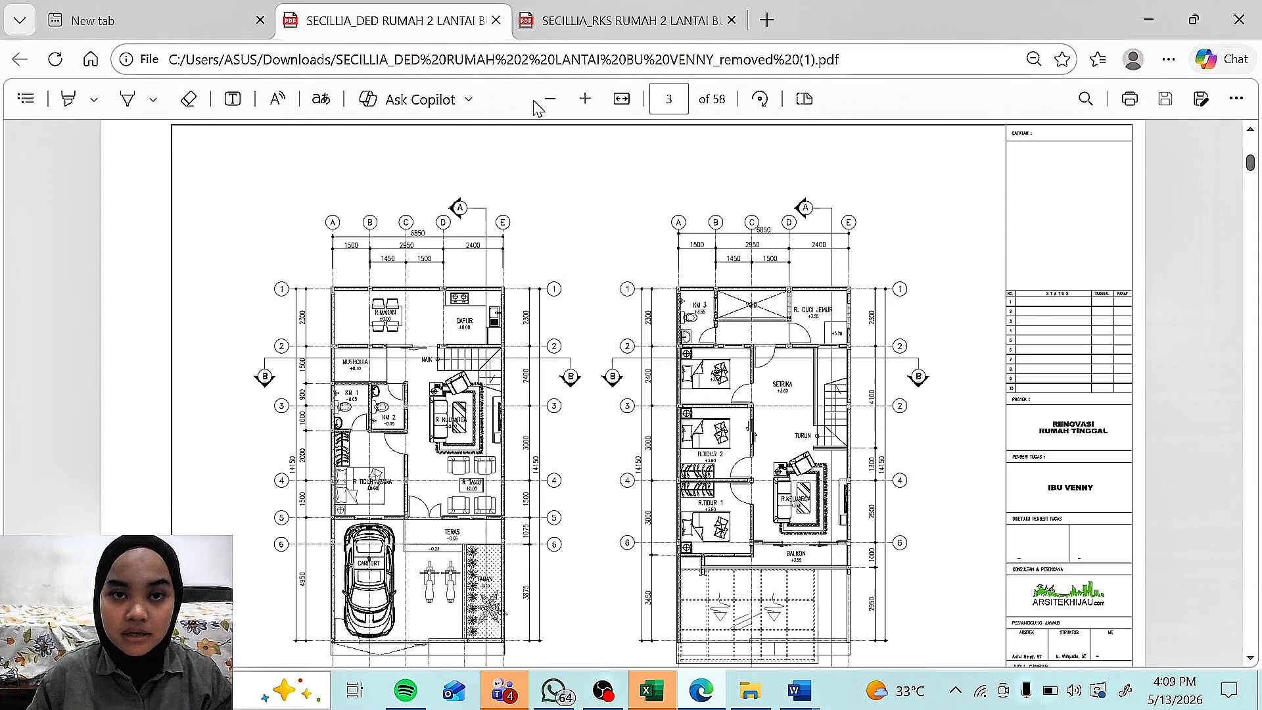
{"action": "scroll", "coordinate": [577, 312], "scroll_direction": "up", "scroll_amount": 10}
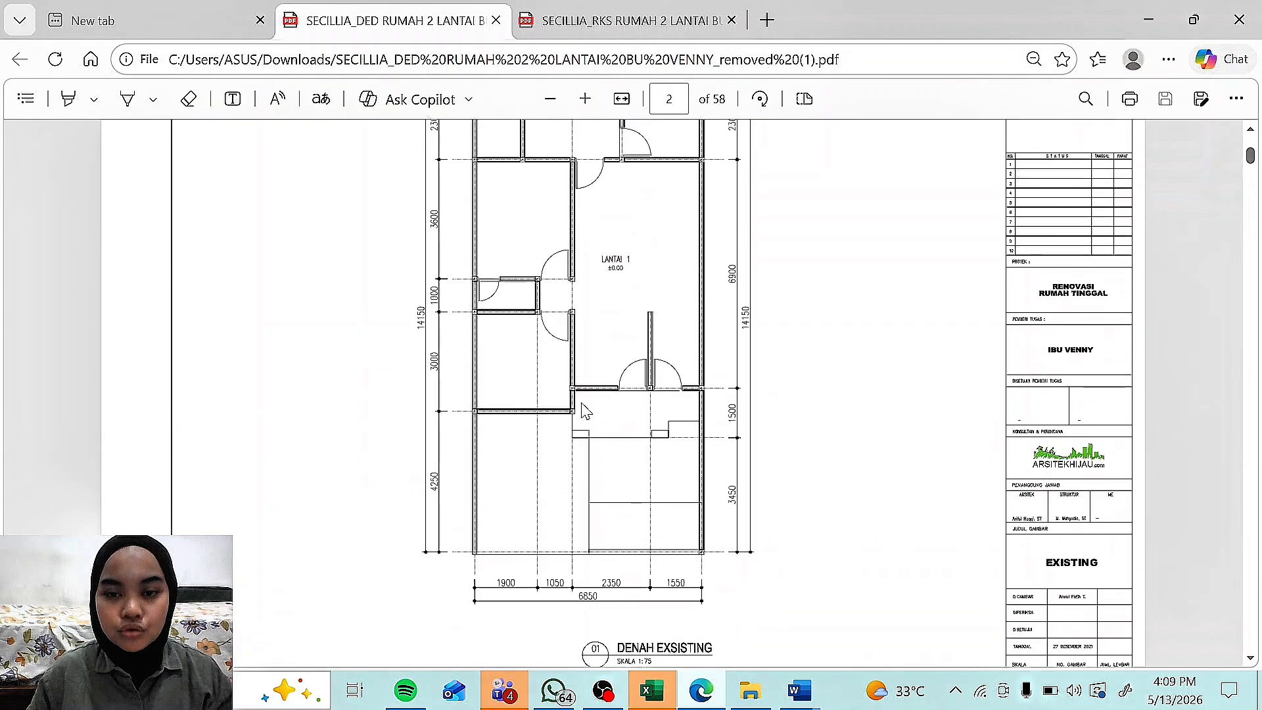
{"action": "scroll", "coordinate": [587, 409], "scroll_direction": "up", "scroll_amount": 7}
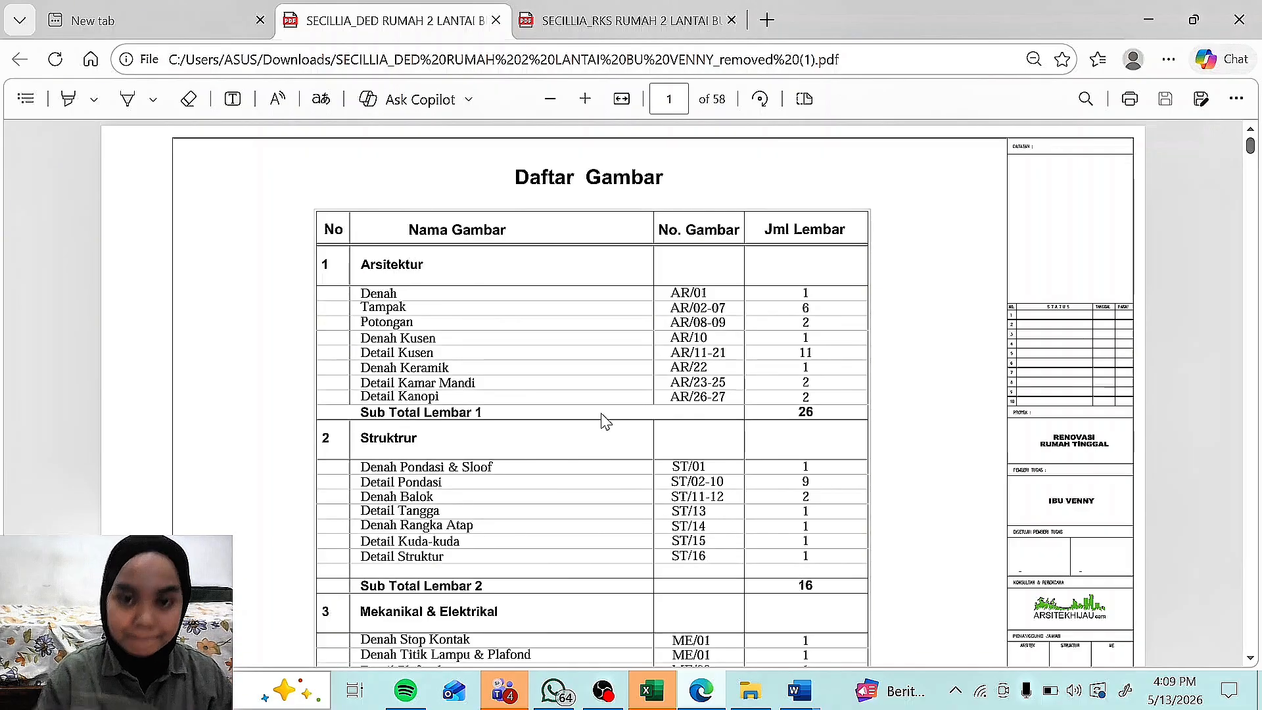
{"action": "scroll", "coordinate": [608, 419], "scroll_direction": "down", "scroll_amount": 20}
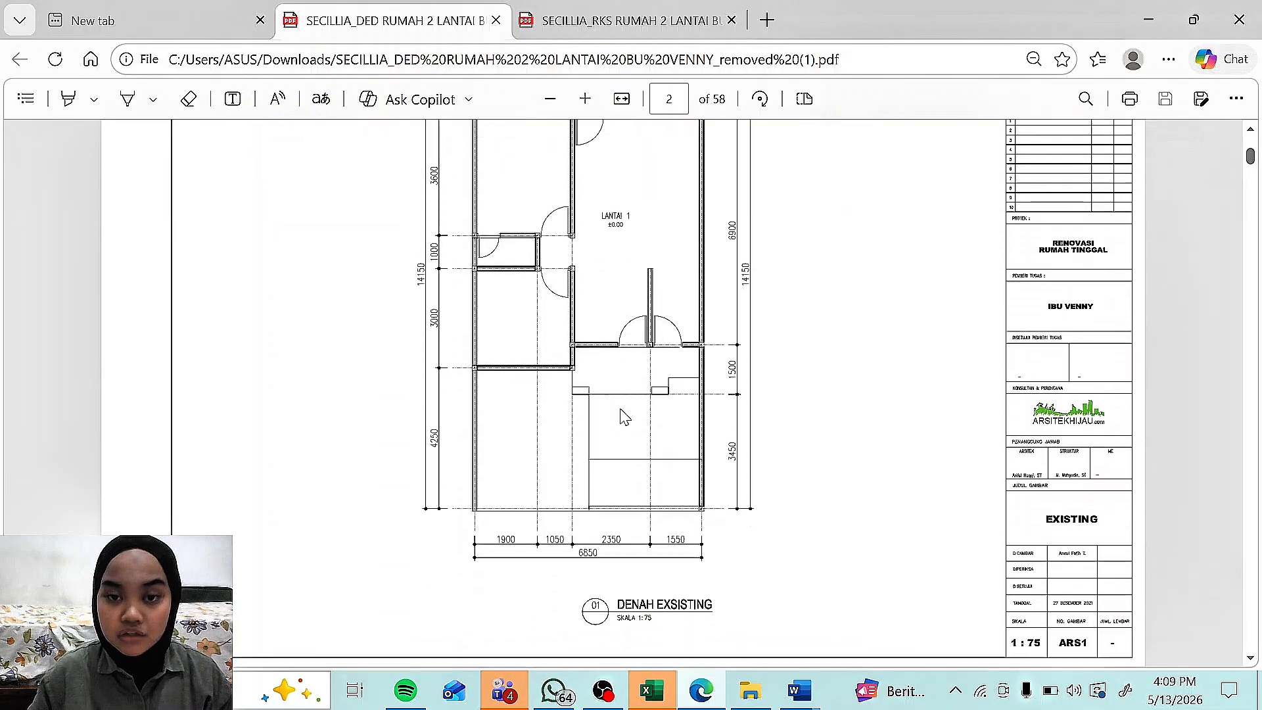
{"action": "scroll", "coordinate": [625, 417], "scroll_direction": "down", "scroll_amount": 18}
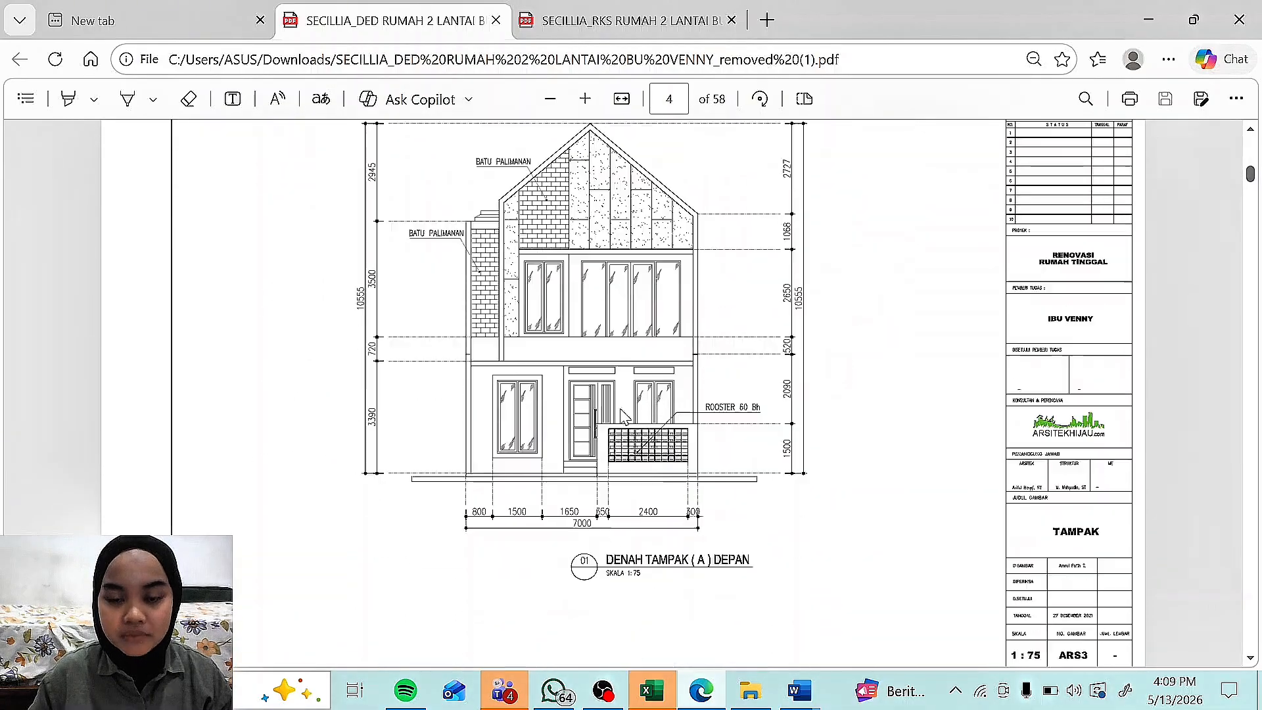
{"action": "scroll", "coordinate": [624, 417], "scroll_direction": "down", "scroll_amount": 18}
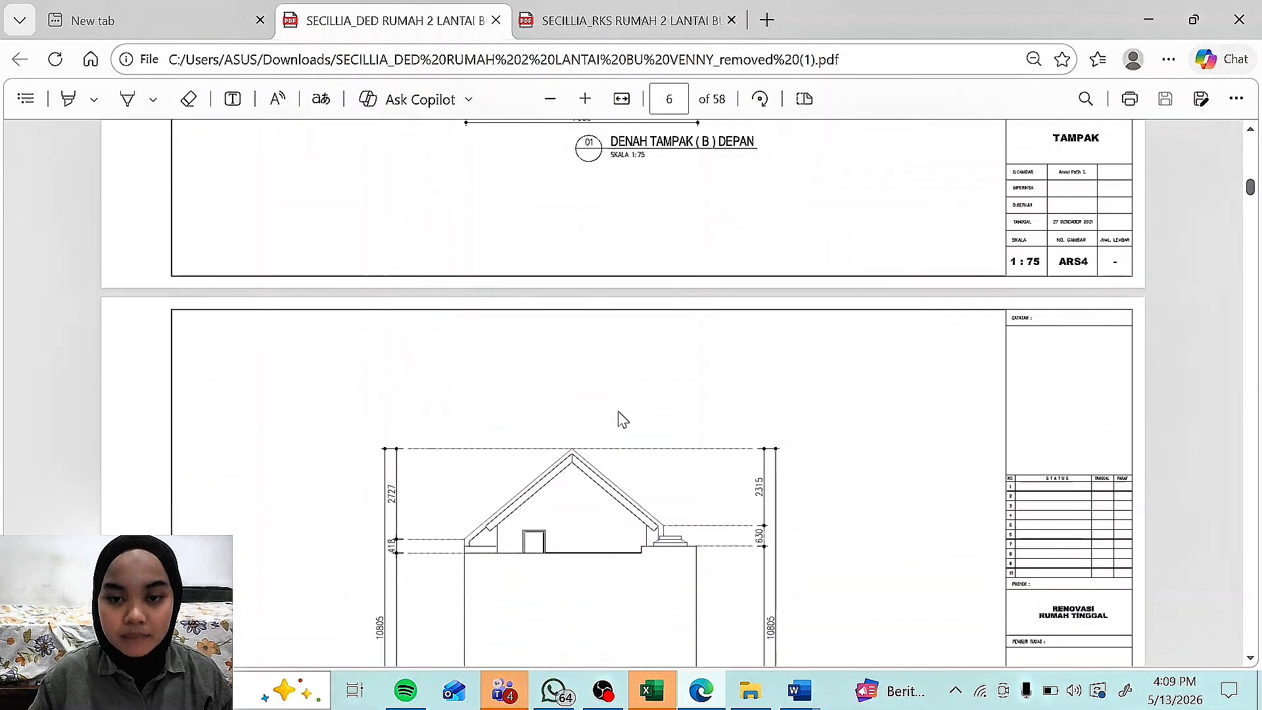
{"action": "scroll", "coordinate": [621, 424], "scroll_direction": "down", "scroll_amount": 4}
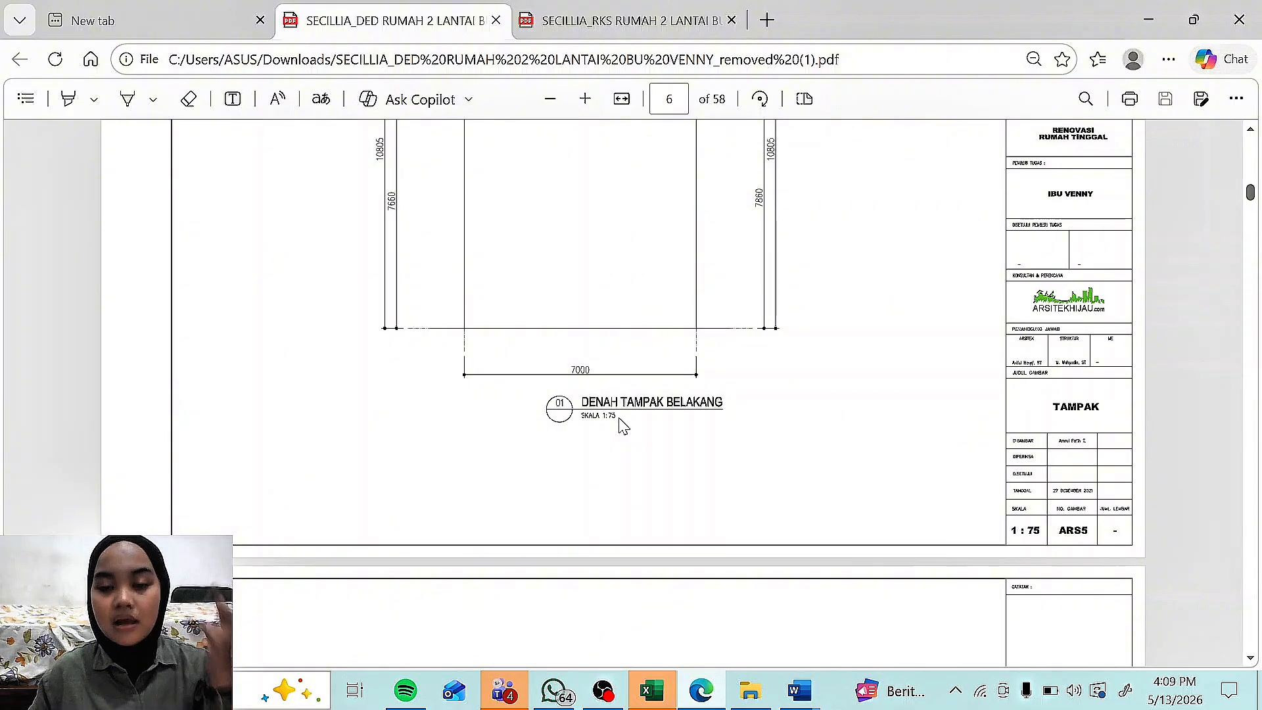
{"action": "scroll", "coordinate": [621, 425], "scroll_direction": "down", "scroll_amount": 8}
Step: Return to the Daftar Gambar page and review its Arsitektur, Struktur, and Mekanikal & Elektrikal drawing groups
{"action": "key", "text": "Home"}
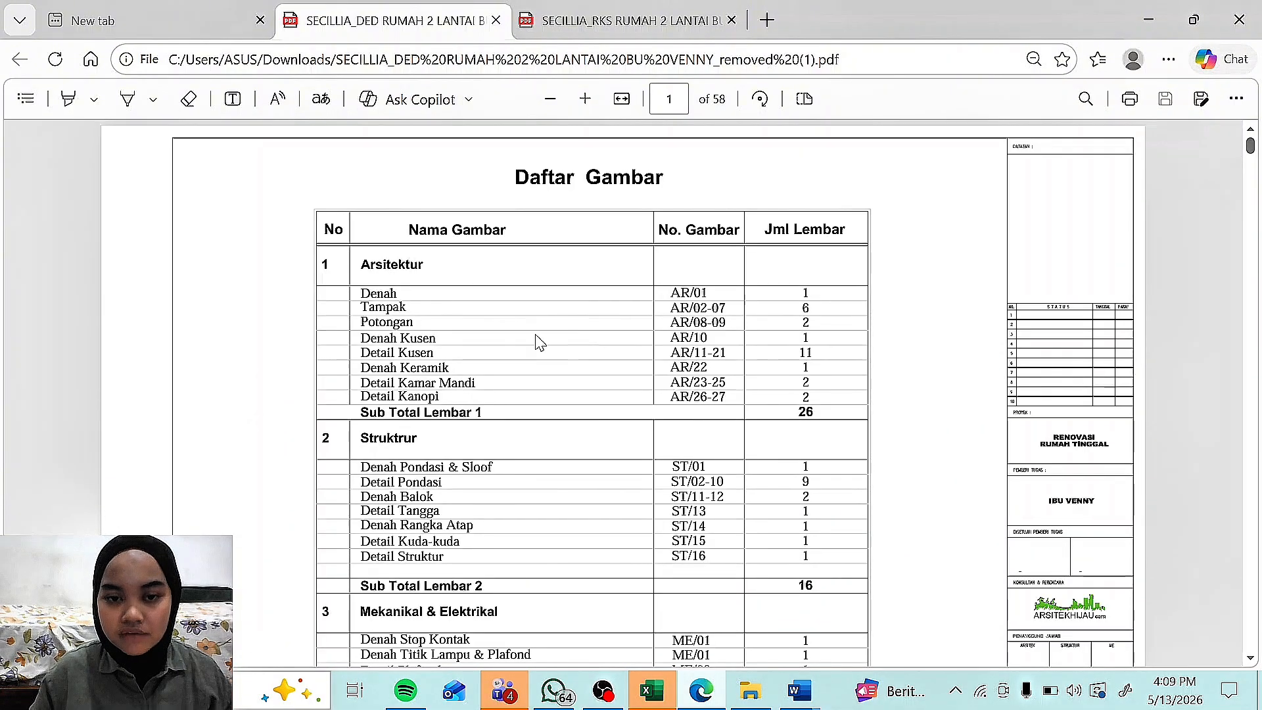
{"action": "scroll", "coordinate": [534, 341], "scroll_direction": "down", "scroll_amount": 1}
{"action": "scroll", "coordinate": [512, 356], "scroll_direction": "down", "scroll_amount": 4}
{"action": "scroll", "coordinate": [512, 368], "scroll_direction": "up", "scroll_amount": 4}
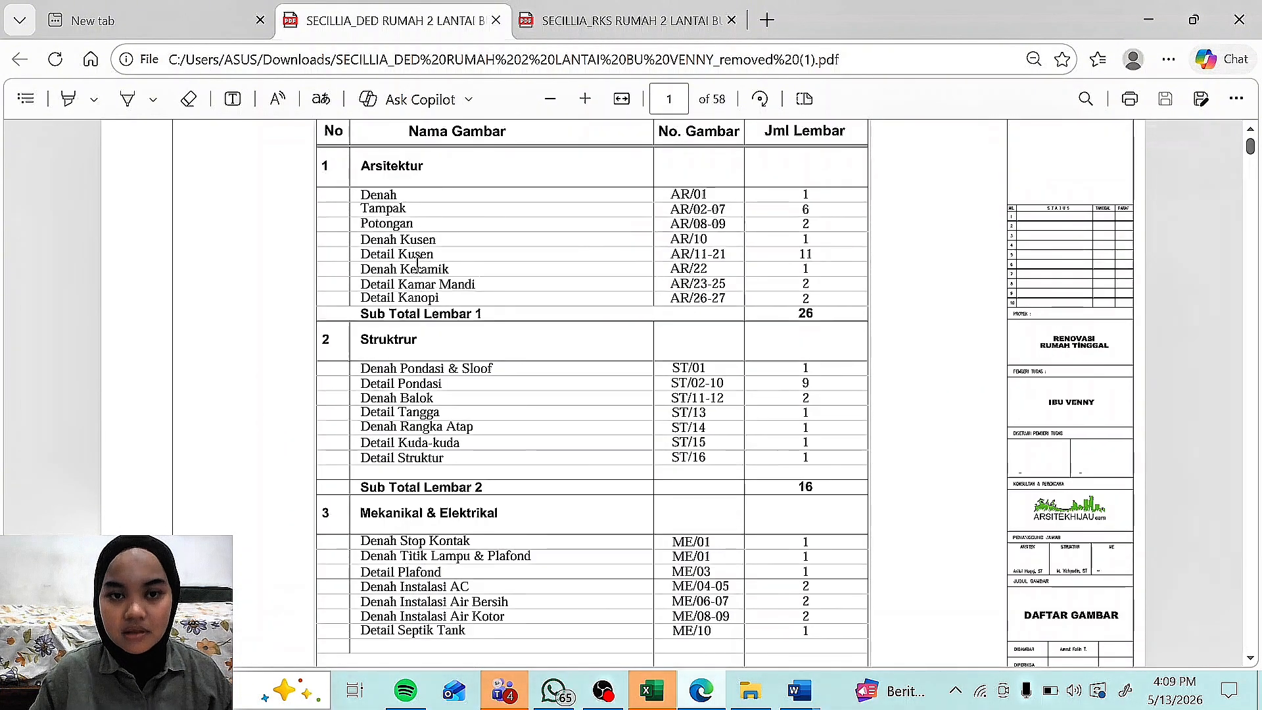
{"action": "left_click_drag", "start_coordinate": [368, 338], "coordinate": [421, 314]}
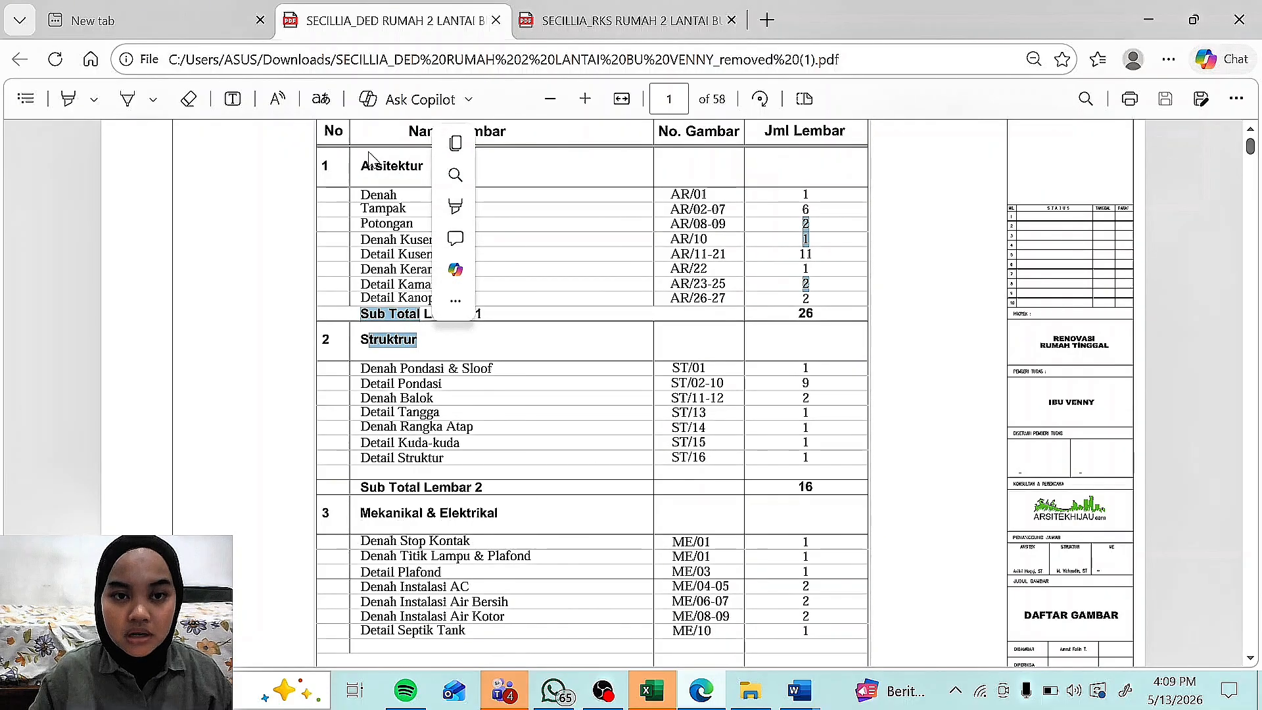
{"action": "left_click_drag", "start_coordinate": [385, 512], "coordinate": [447, 511]}
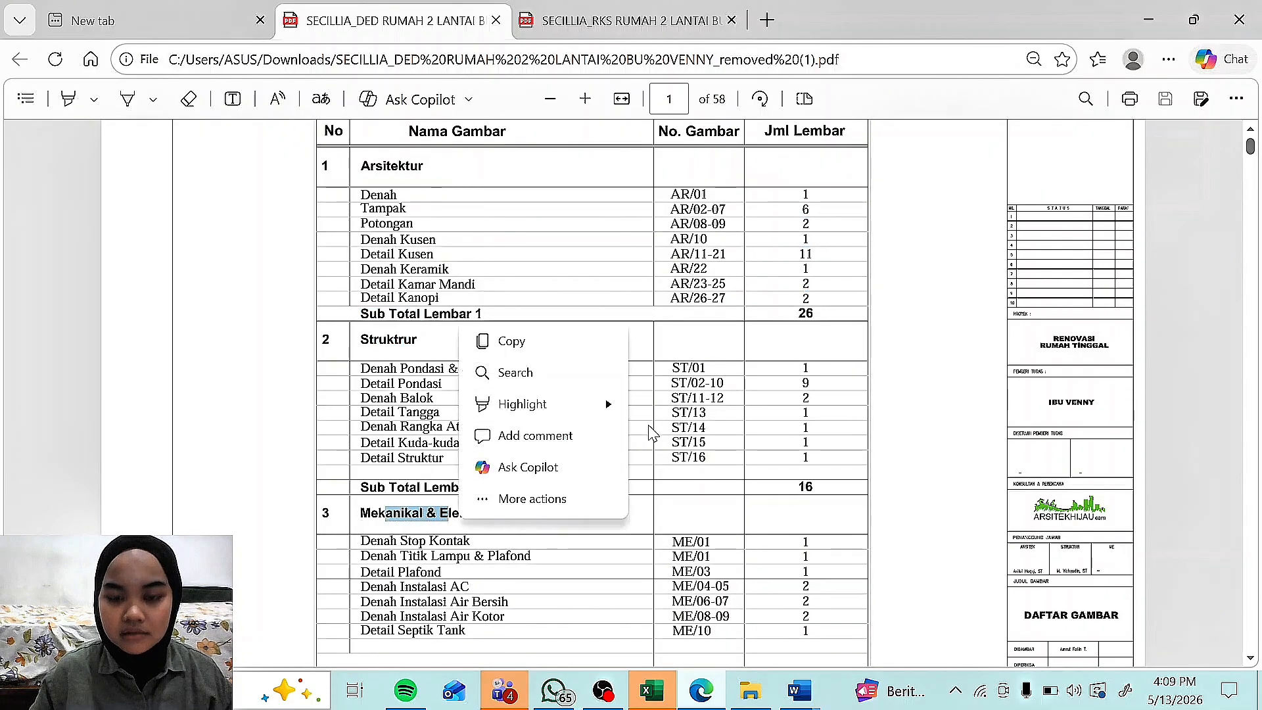
{"action": "left_click", "coordinate": [674, 336]}
Step: Switch to the RKS technical specification PDF and read through the general explanation, scope of work, labour and equipment clauses
{"action": "left_click", "coordinate": [629, 20]}
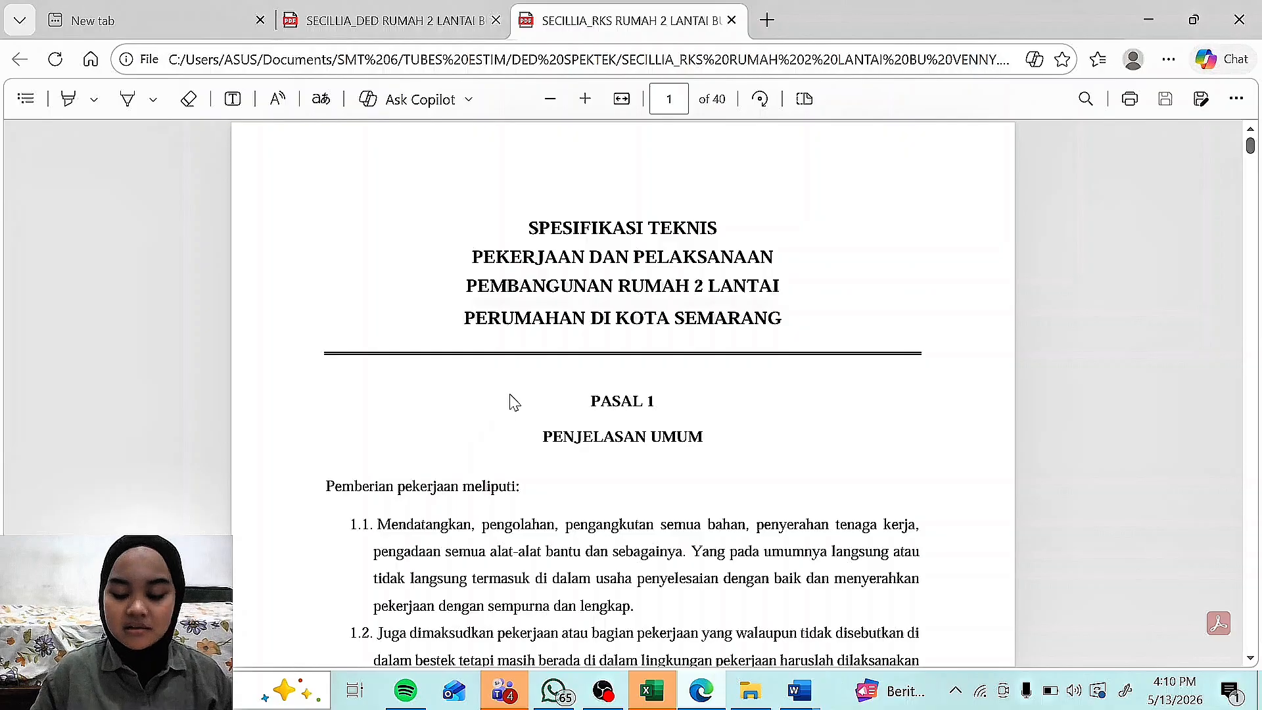
{"action": "scroll", "coordinate": [594, 391], "scroll_direction": "down", "scroll_amount": 4}
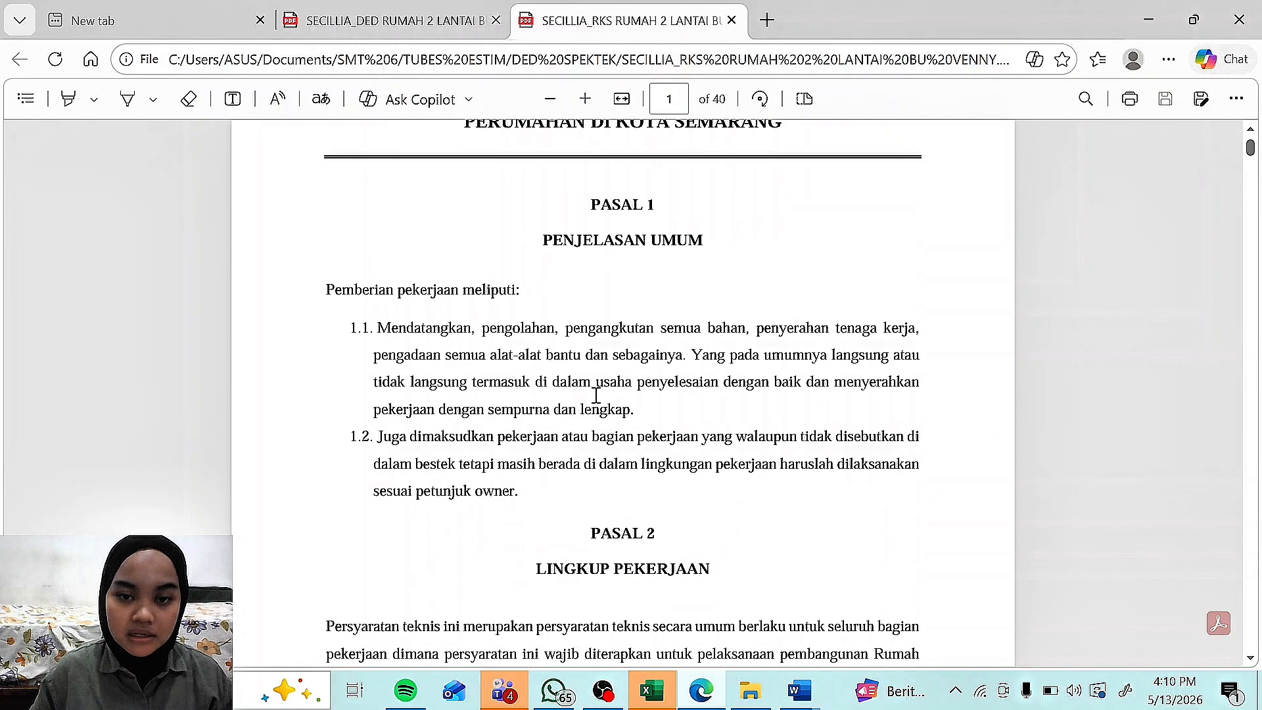
{"action": "scroll", "coordinate": [595, 393], "scroll_direction": "up", "scroll_amount": 4}
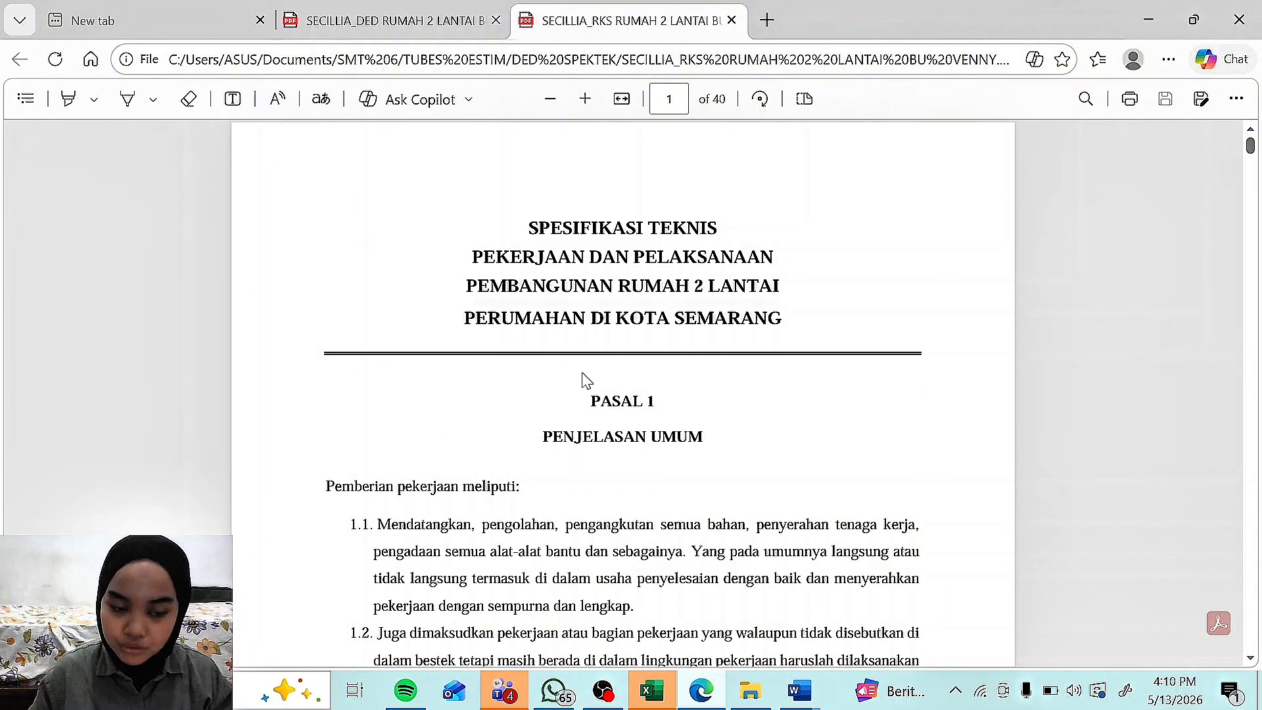
{"action": "scroll", "coordinate": [571, 379], "scroll_direction": "down", "scroll_amount": 10}
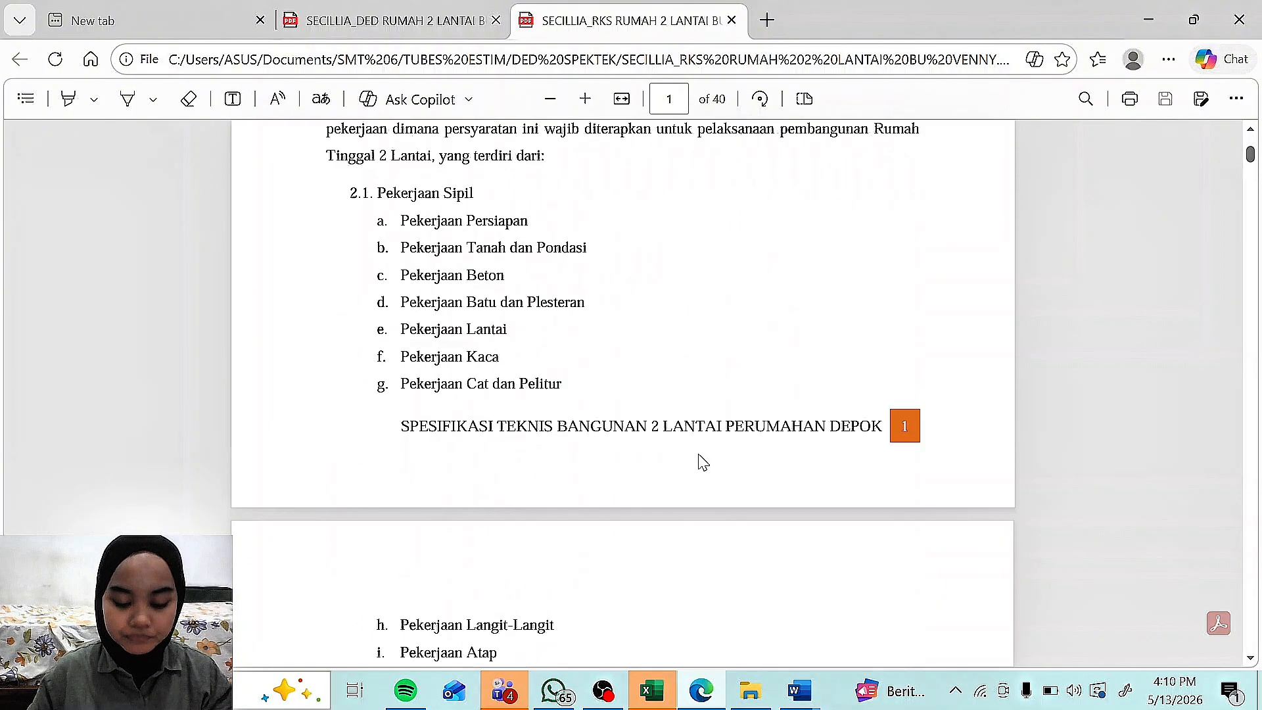
{"action": "scroll", "coordinate": [619, 387], "scroll_direction": "down", "scroll_amount": 15}
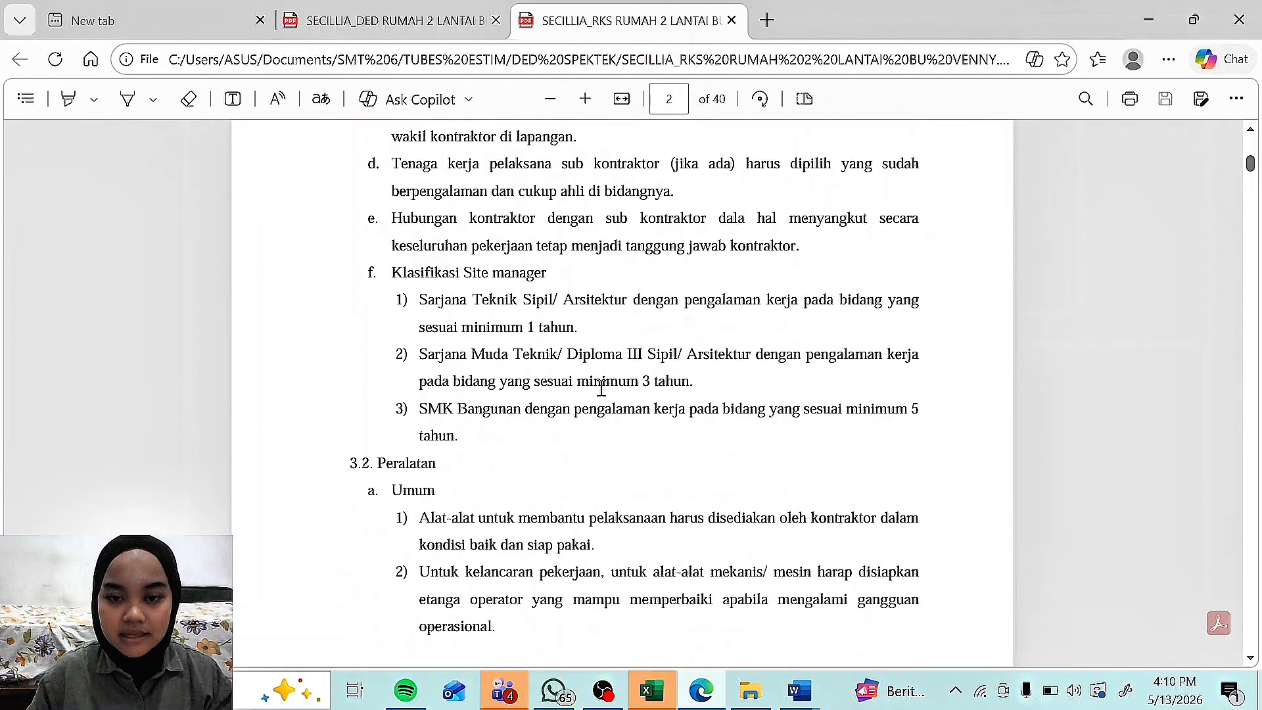
{"action": "scroll", "coordinate": [599, 390], "scroll_direction": "down", "scroll_amount": 11}
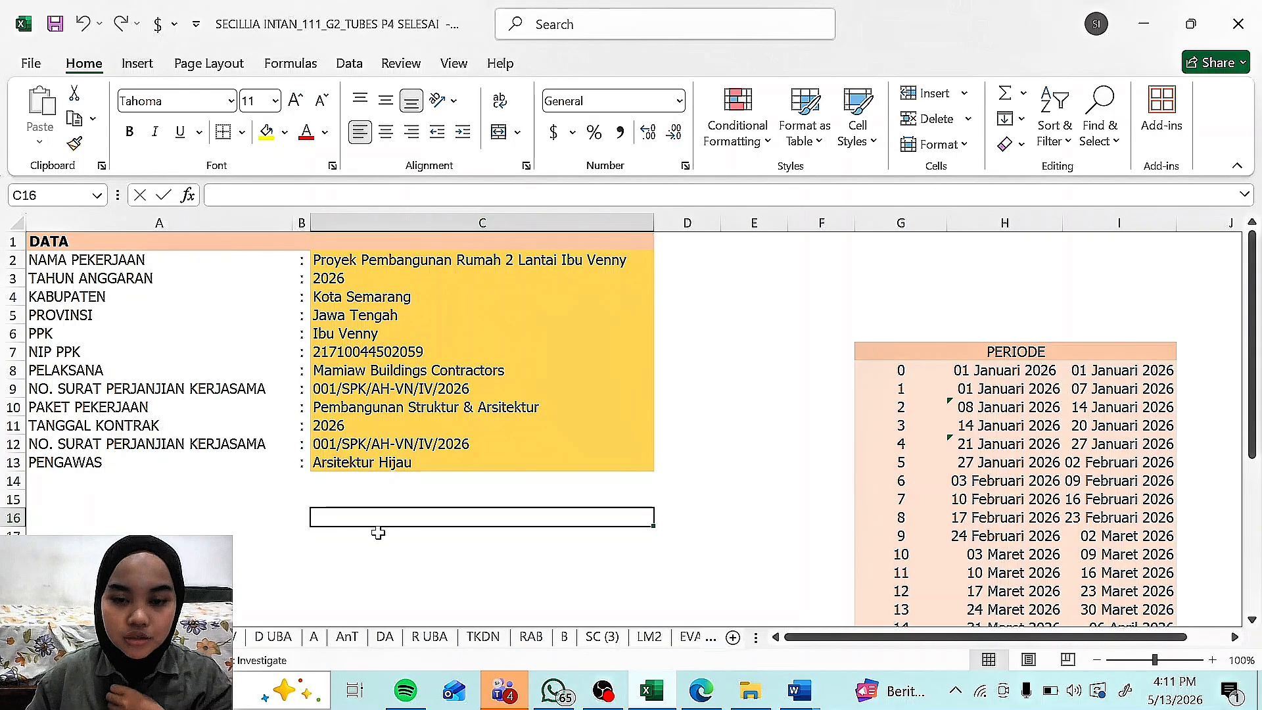
Step: In the Excel workbook, review the project data table covering job name, budget year, location, contractor and contract details
{"action": "left_click_drag", "start_coordinate": [338, 262], "coordinate": [340, 271]}
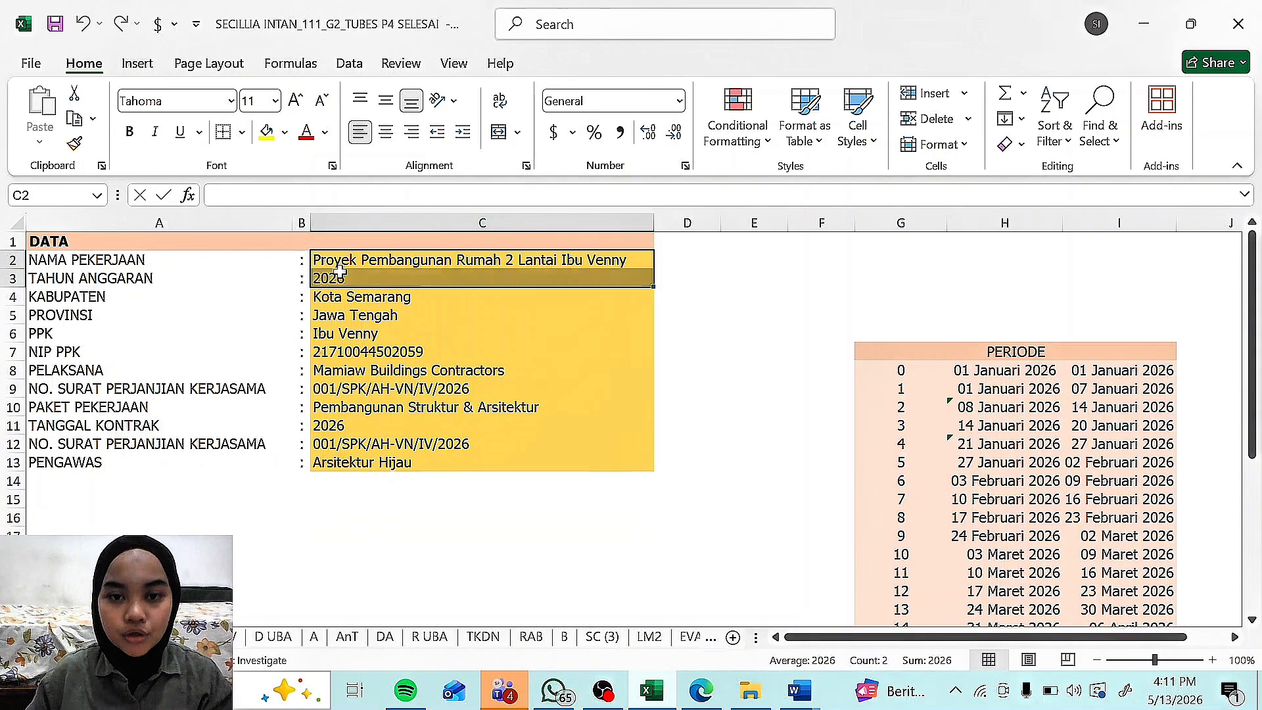
{"action": "left_click", "coordinate": [403, 259]}
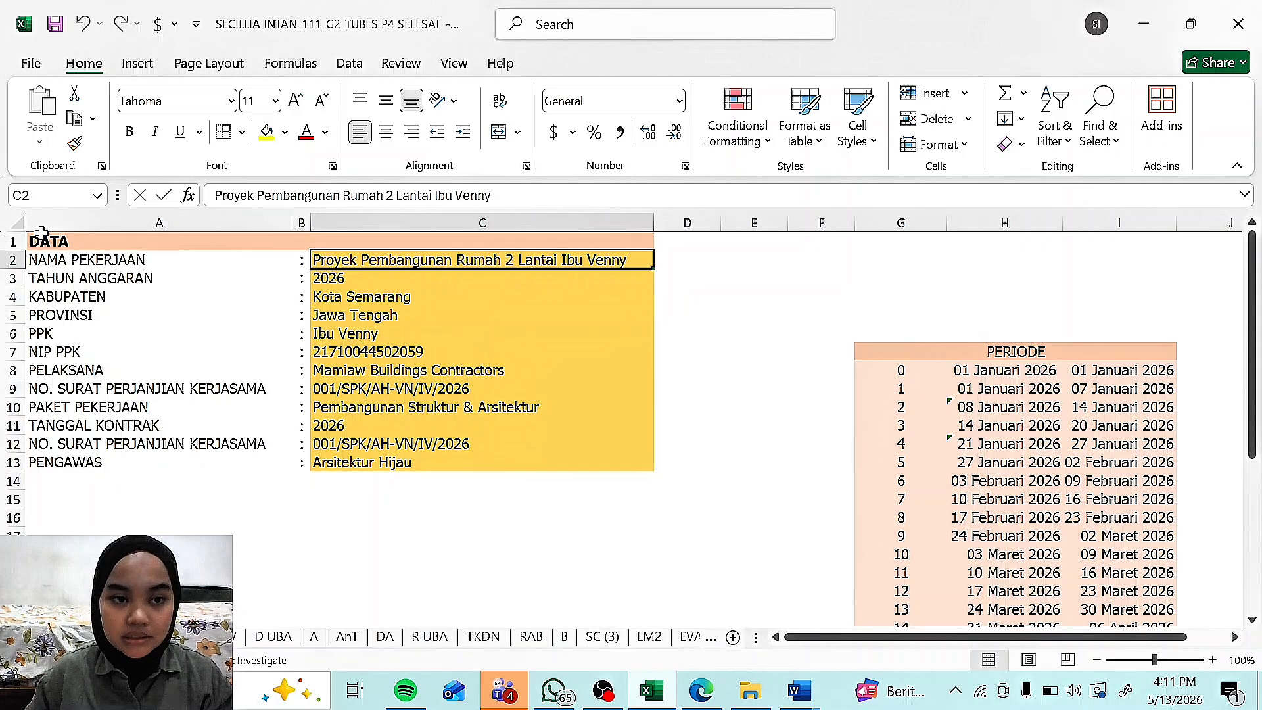
{"action": "left_click_drag", "start_coordinate": [41, 238], "coordinate": [328, 460]}
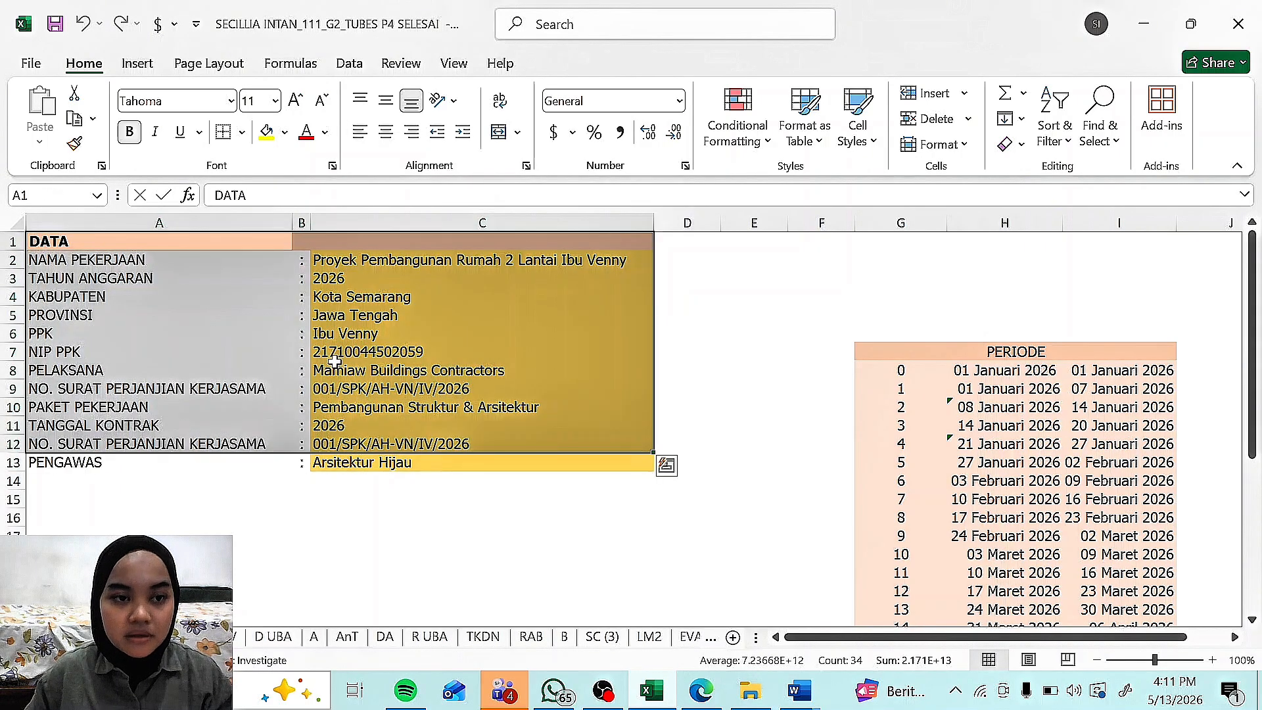
{"action": "left_click", "coordinate": [328, 333]}
{"action": "left_click", "coordinate": [55, 266]}
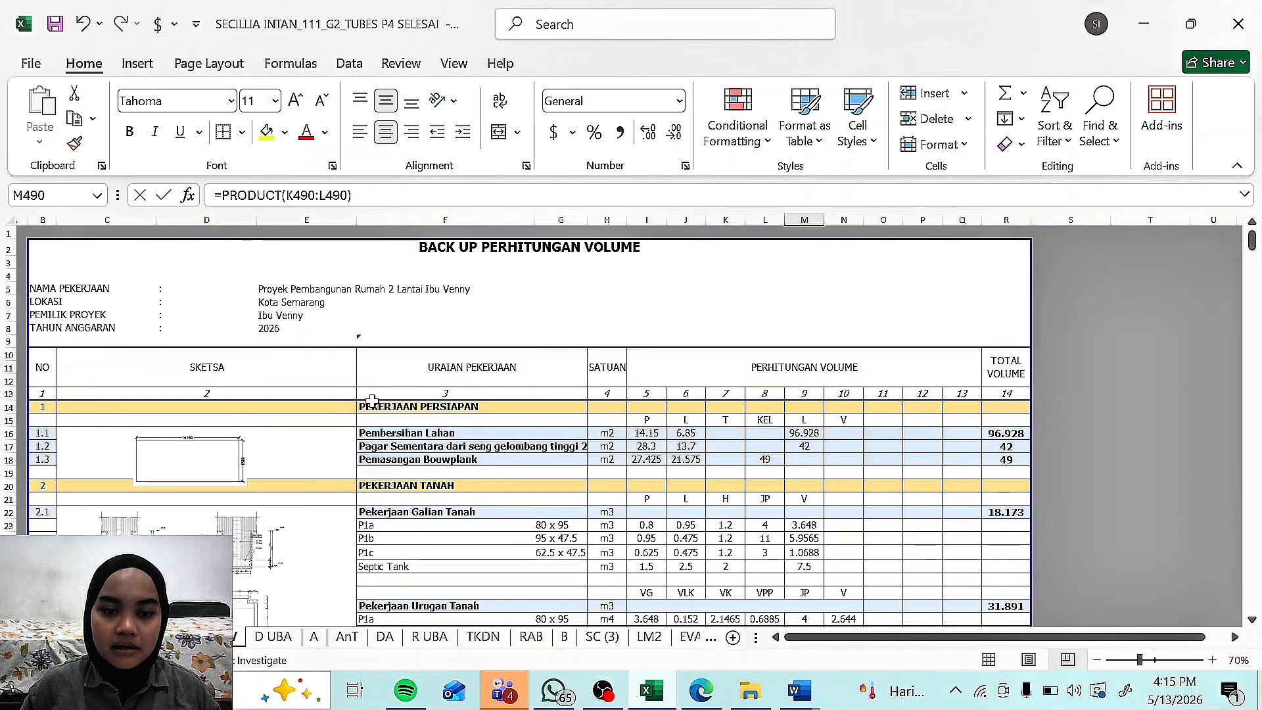
Step: Look through the whole Back Up Perhitungan Volume sheet down to Pekerjaan Elektrikal Lantai 2, and return to its beginning
{"action": "scroll", "coordinate": [406, 488], "scroll_direction": "down", "scroll_amount": 20}
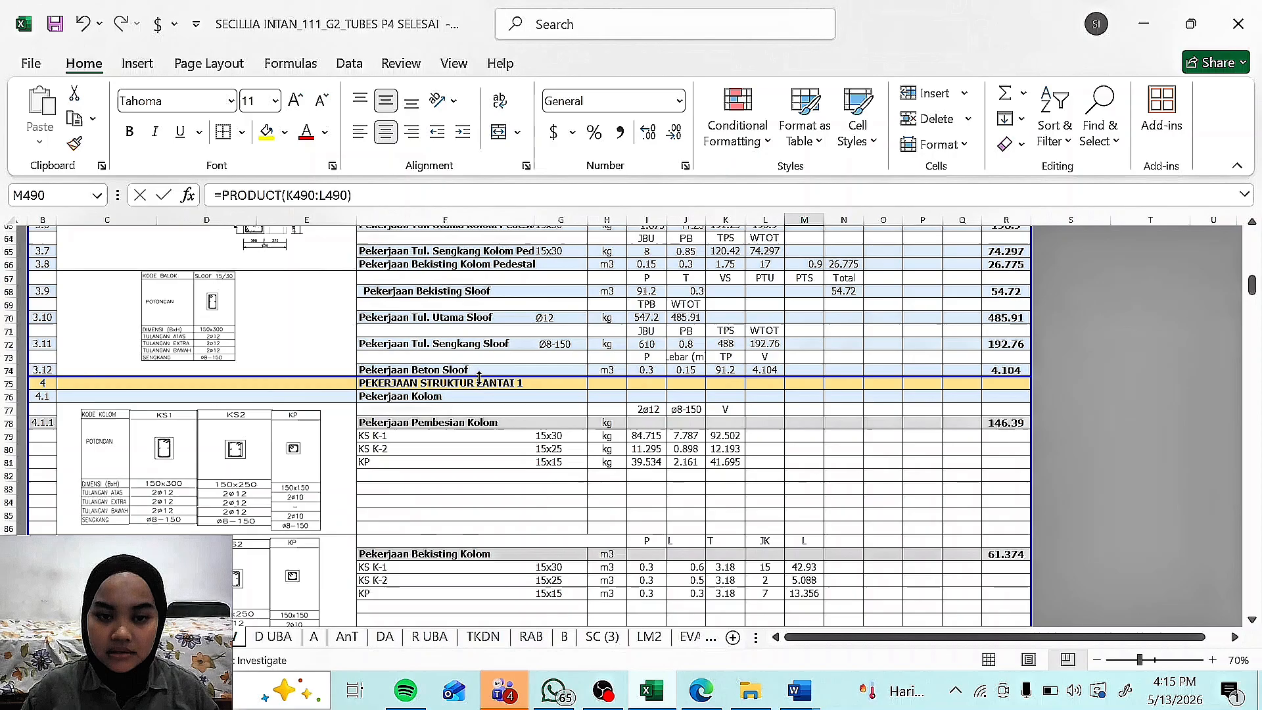
{"action": "scroll", "coordinate": [479, 380], "scroll_direction": "down", "scroll_amount": 20}
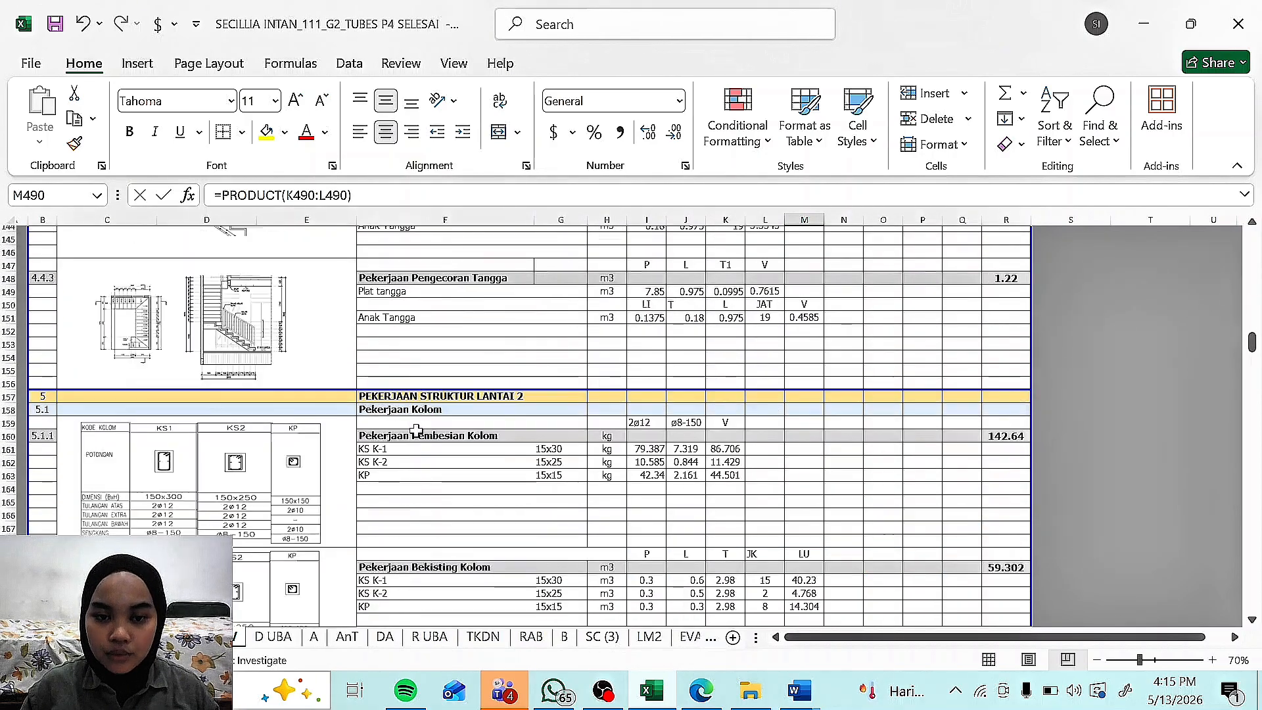
{"action": "scroll", "coordinate": [416, 419], "scroll_direction": "down", "scroll_amount": 6}
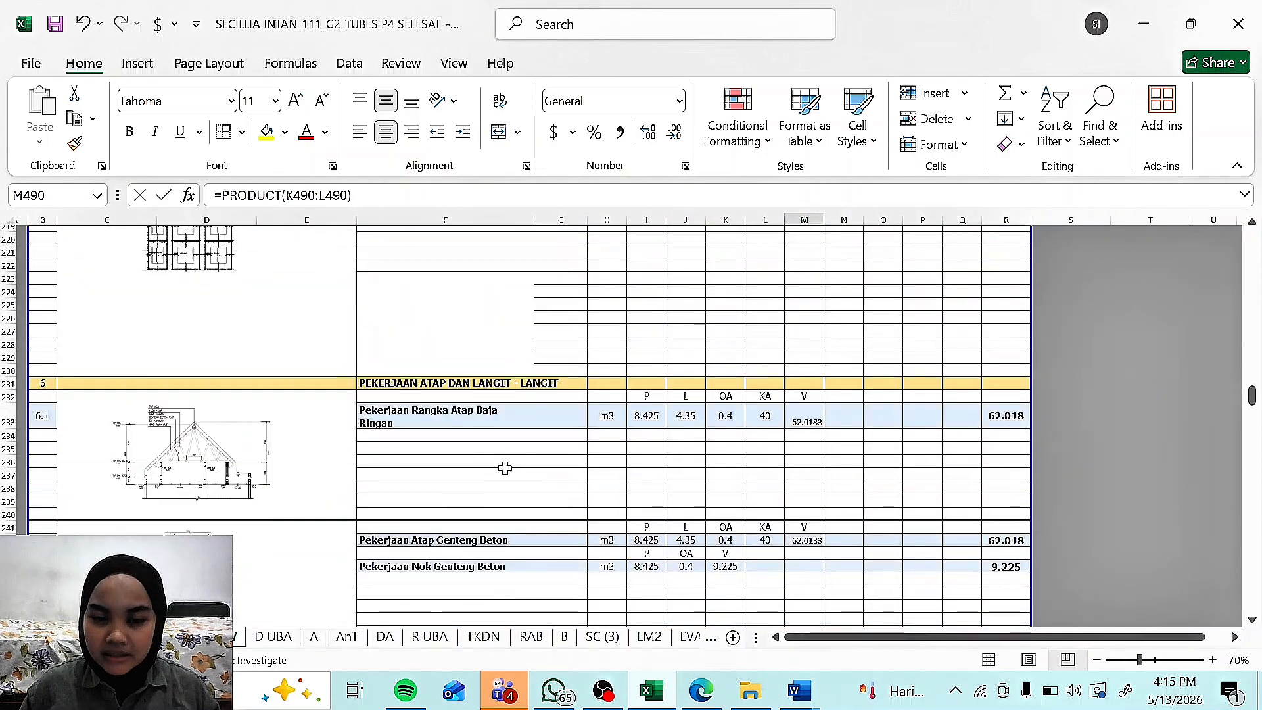
{"action": "scroll", "coordinate": [490, 473], "scroll_direction": "down", "scroll_amount": 19}
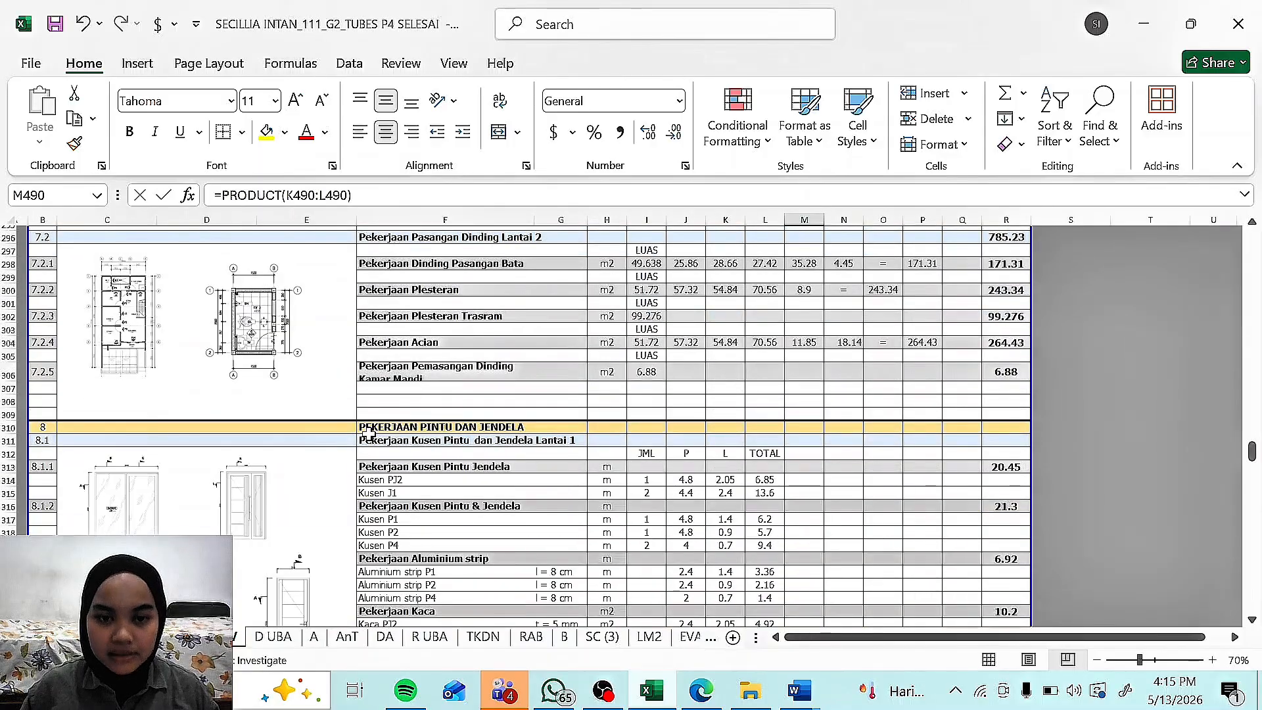
{"action": "scroll", "coordinate": [533, 465], "scroll_direction": "down", "scroll_amount": 14}
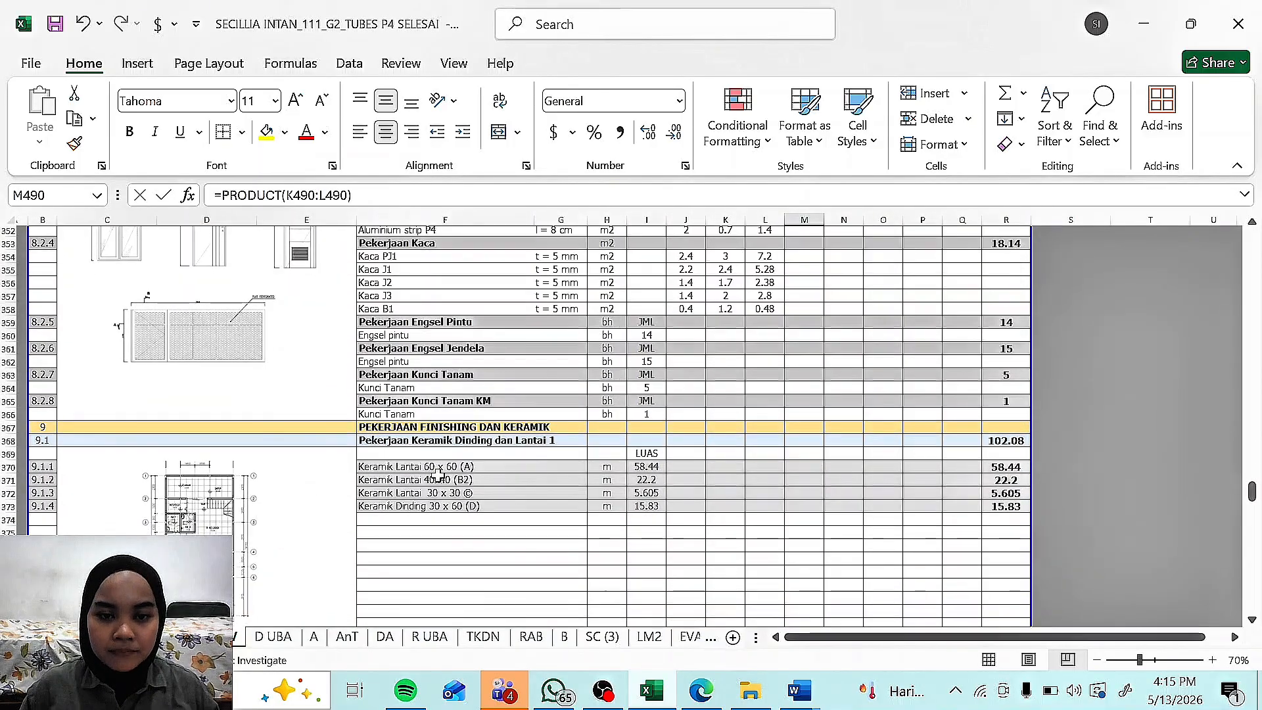
{"action": "scroll", "coordinate": [438, 475], "scroll_direction": "down", "scroll_amount": 9}
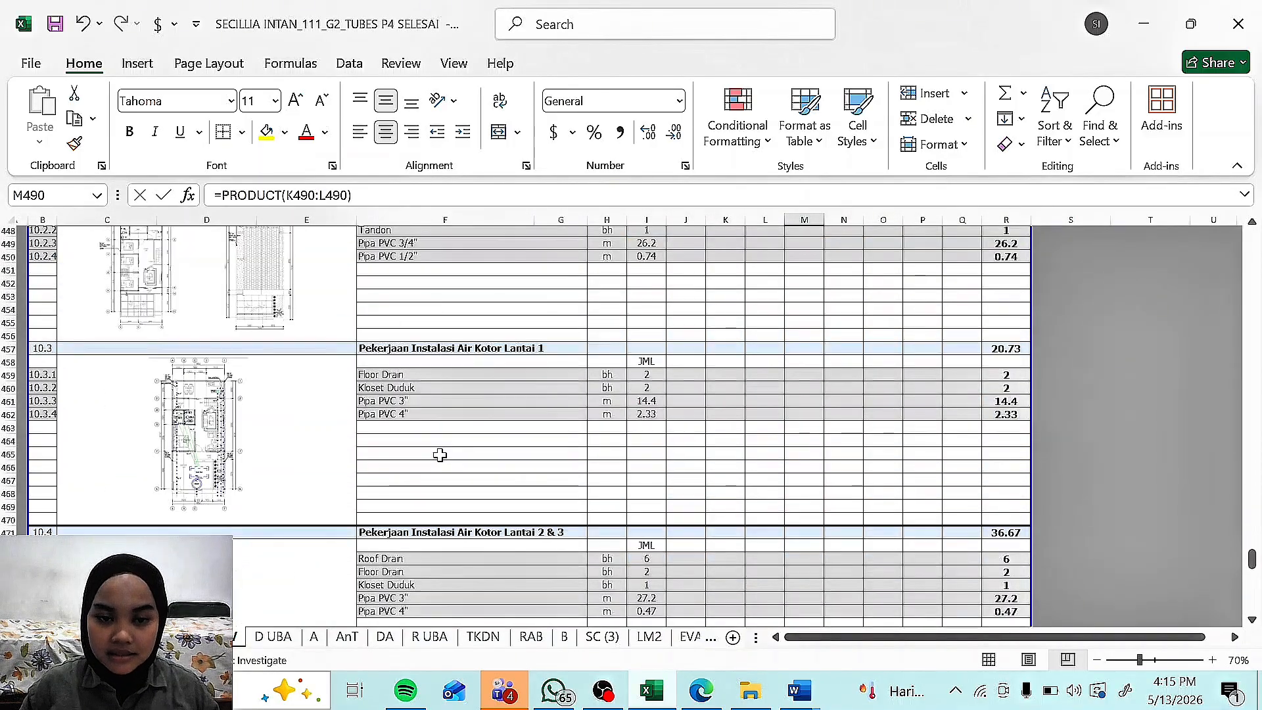
{"action": "scroll", "coordinate": [442, 455], "scroll_direction": "down", "scroll_amount": 8}
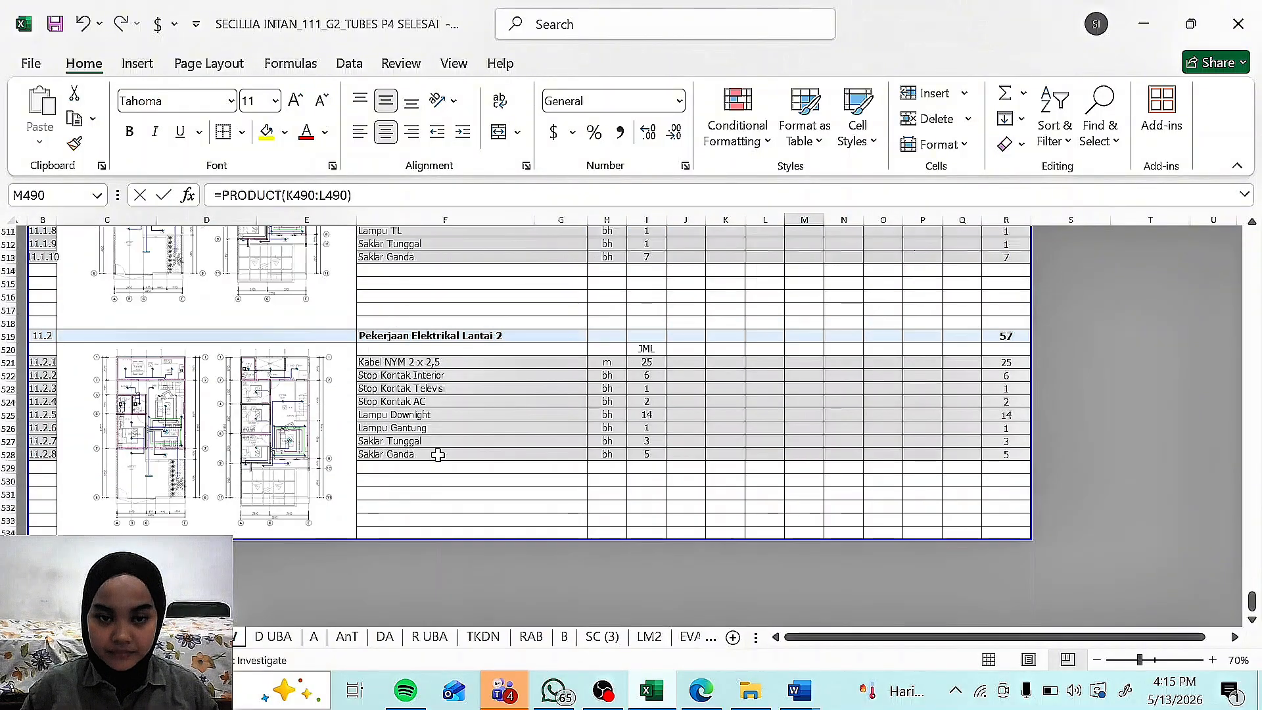
{"action": "scroll", "coordinate": [513, 426], "scroll_direction": "up", "scroll_amount": 20}
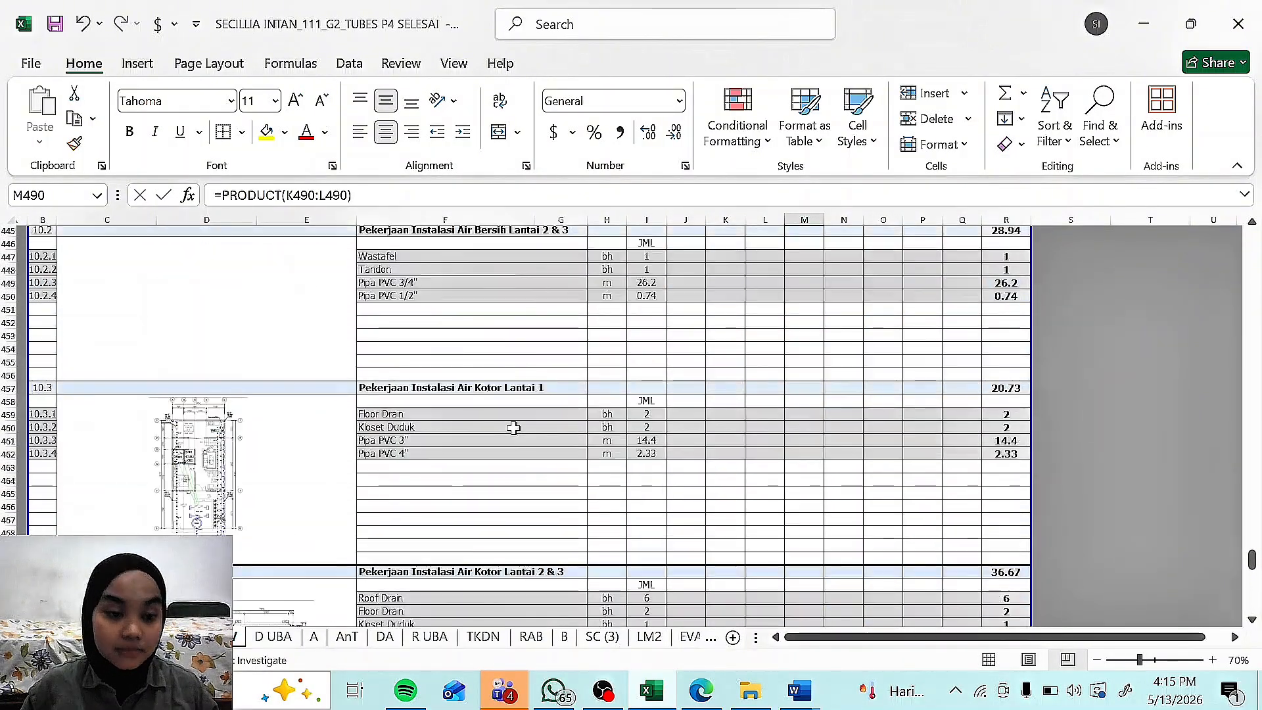
{"action": "scroll", "coordinate": [514, 428], "scroll_direction": "up", "scroll_amount": 19}
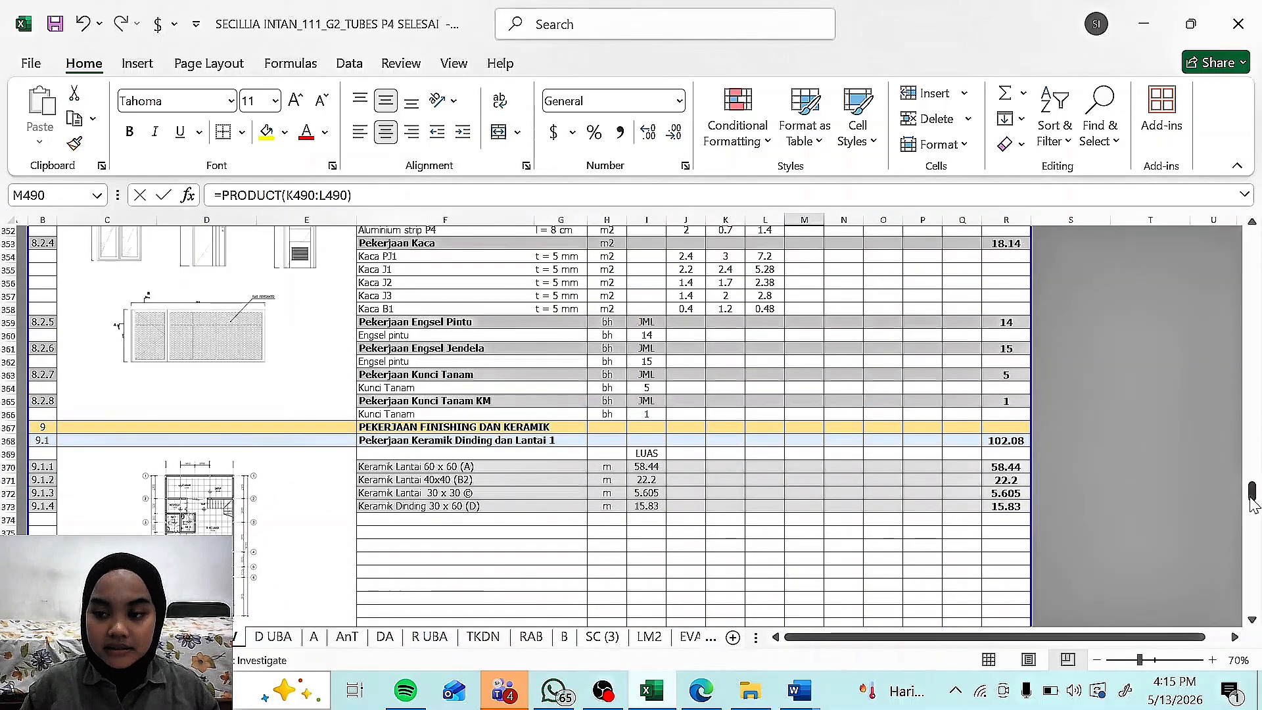
{"action": "left_click_drag", "start_coordinate": [1251, 499], "coordinate": [1250, 240]}
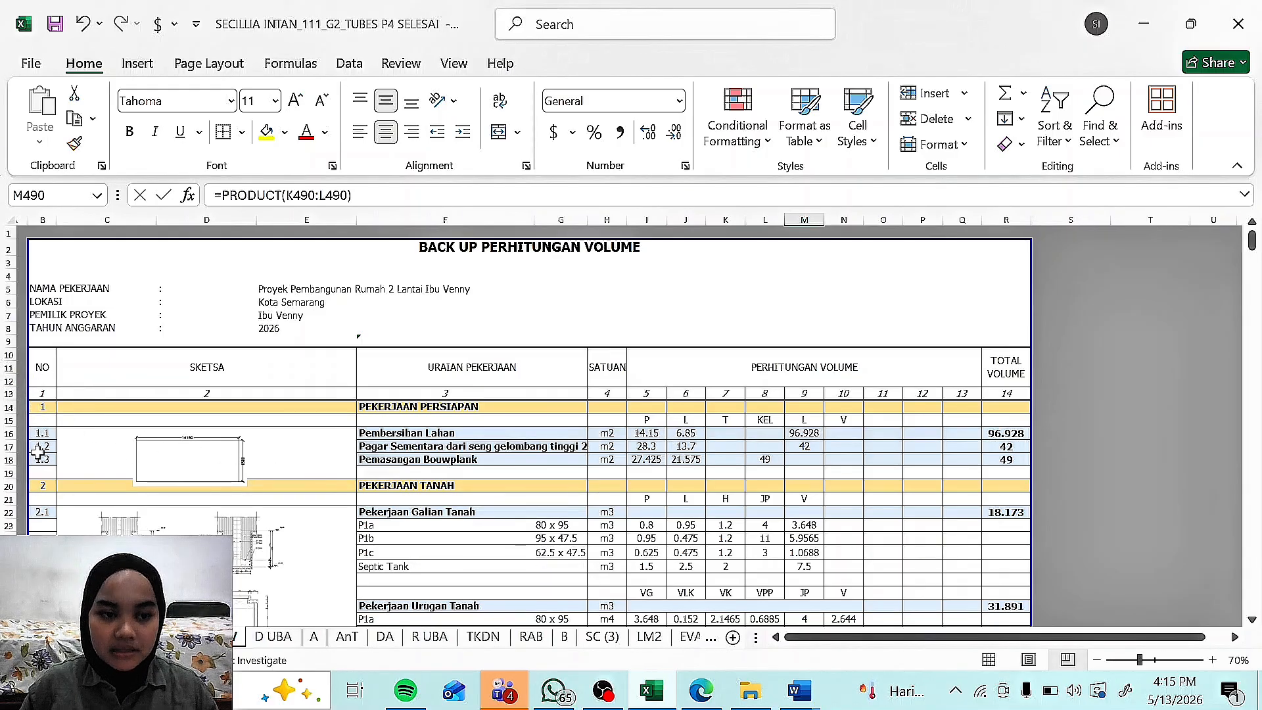
Step: Examine the Pekerjaan Persiapan items Pembersihan Lahan, Pagar Sementara and Pemasangan Bouwplank in the volume calculation
{"action": "left_click", "coordinate": [380, 434]}
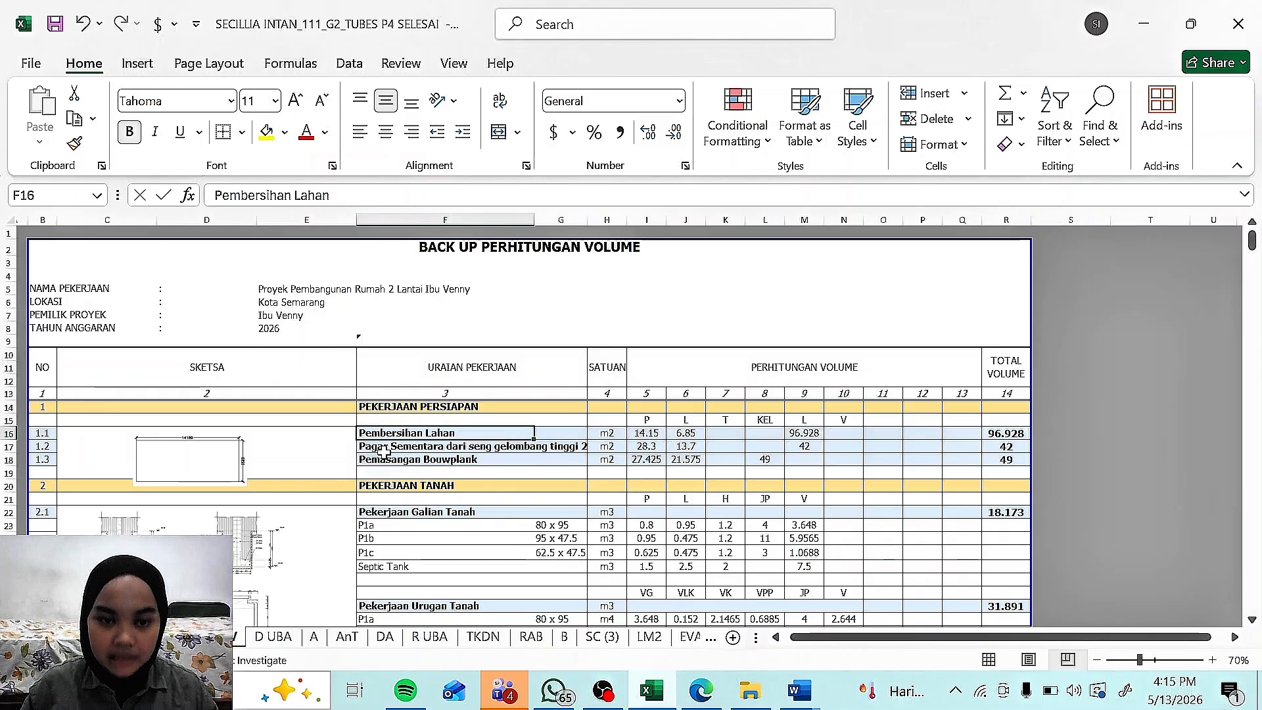
{"action": "left_click", "coordinate": [381, 447]}
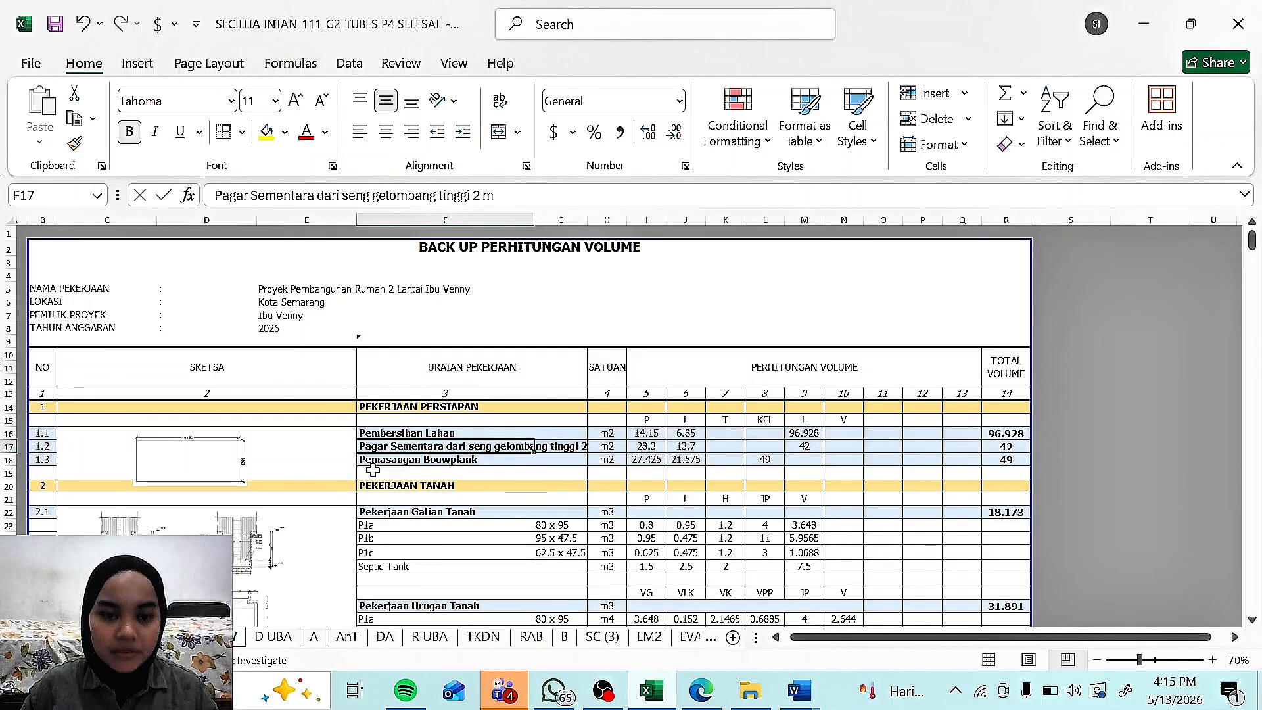
{"action": "left_click", "coordinate": [378, 461]}
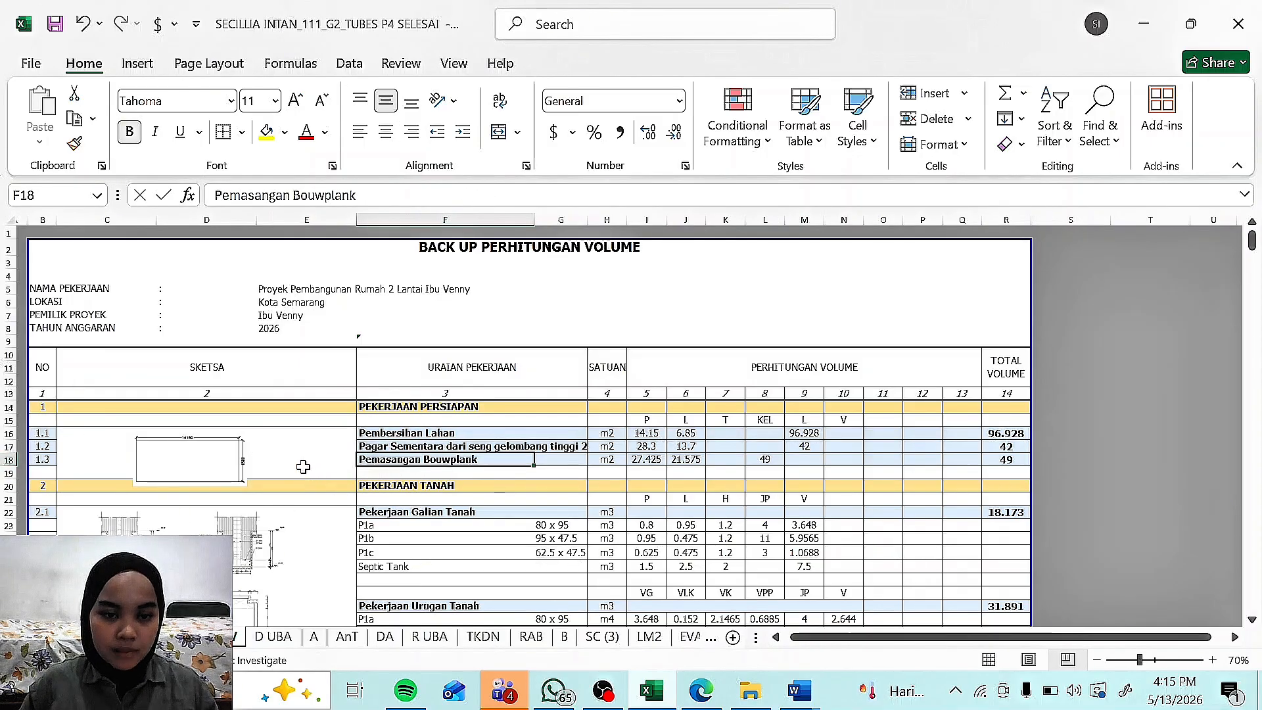
{"action": "scroll", "coordinate": [87, 457], "scroll_direction": "down", "scroll_amount": 1}
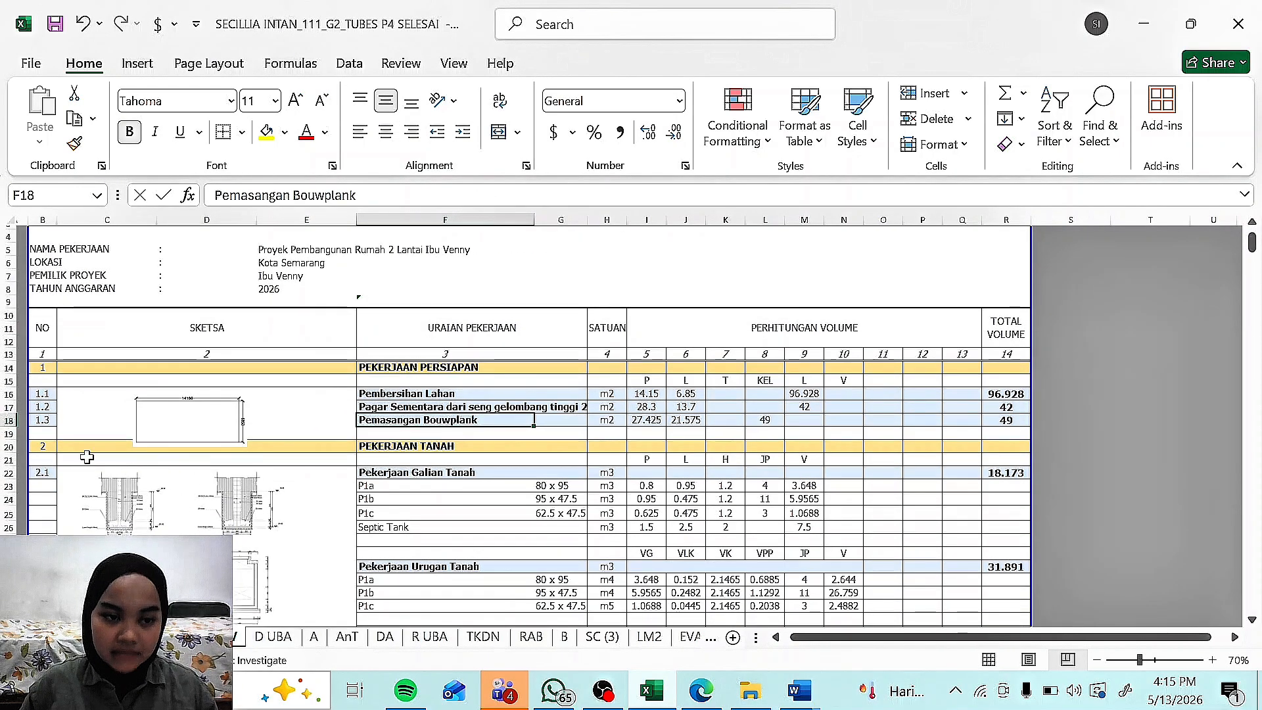
Step: Examine the Pekerjaan Tanah items Pekerjaan Galian Tanah and Pekerjaan Urugan Tanah in the volume calculation
{"action": "left_click", "coordinate": [419, 475]}
{"action": "scroll", "coordinate": [407, 483], "scroll_direction": "down", "scroll_amount": 2}
{"action": "left_click", "coordinate": [397, 487]}
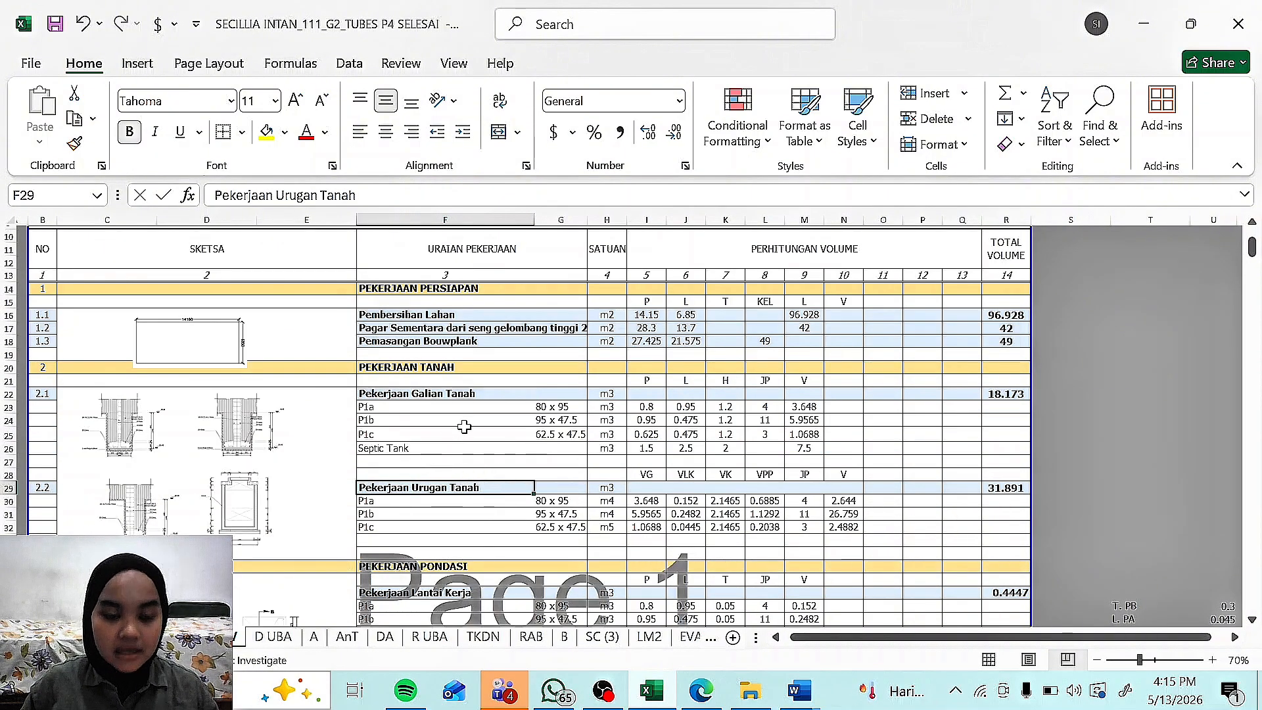
{"action": "scroll", "coordinate": [464, 427], "scroll_direction": "up", "scroll_amount": 2}
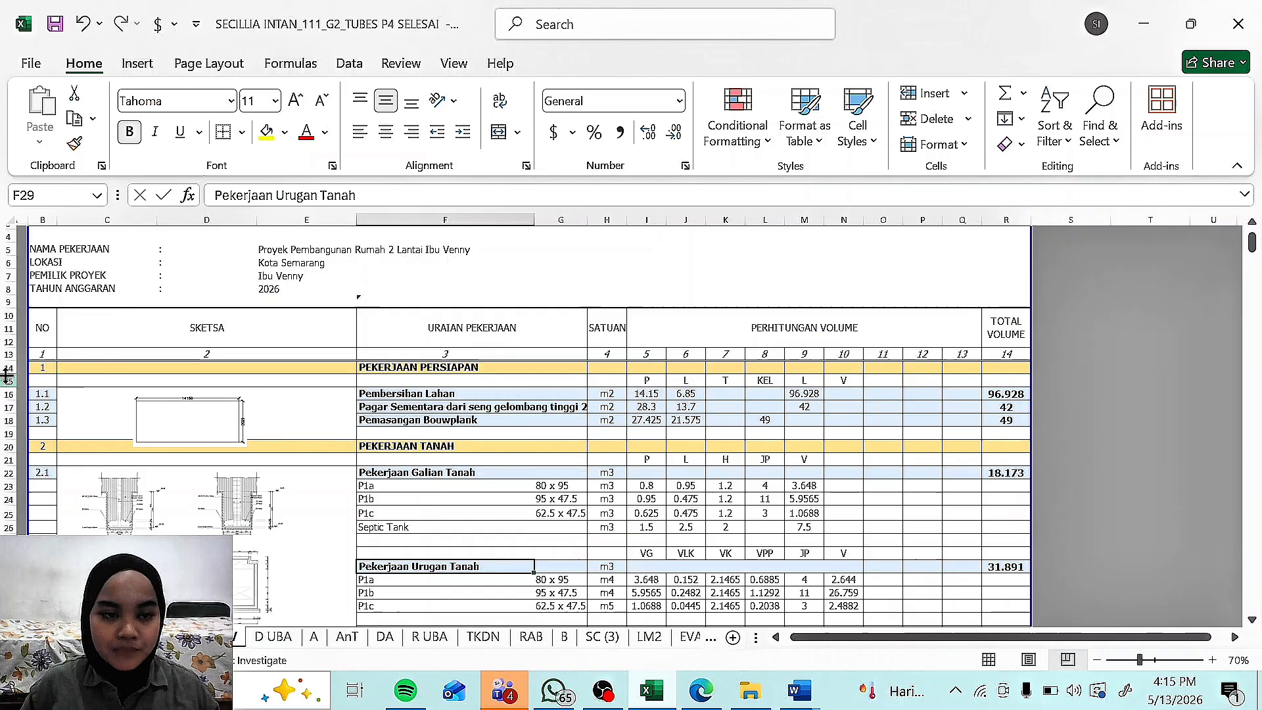
Step: Review how the URAIAN PEKERJAAN column groups sub-items under the Pekerjaan Persiapan and Pekerjaan Tanah headings
{"action": "left_click_drag", "start_coordinate": [41, 368], "coordinate": [105, 368]}
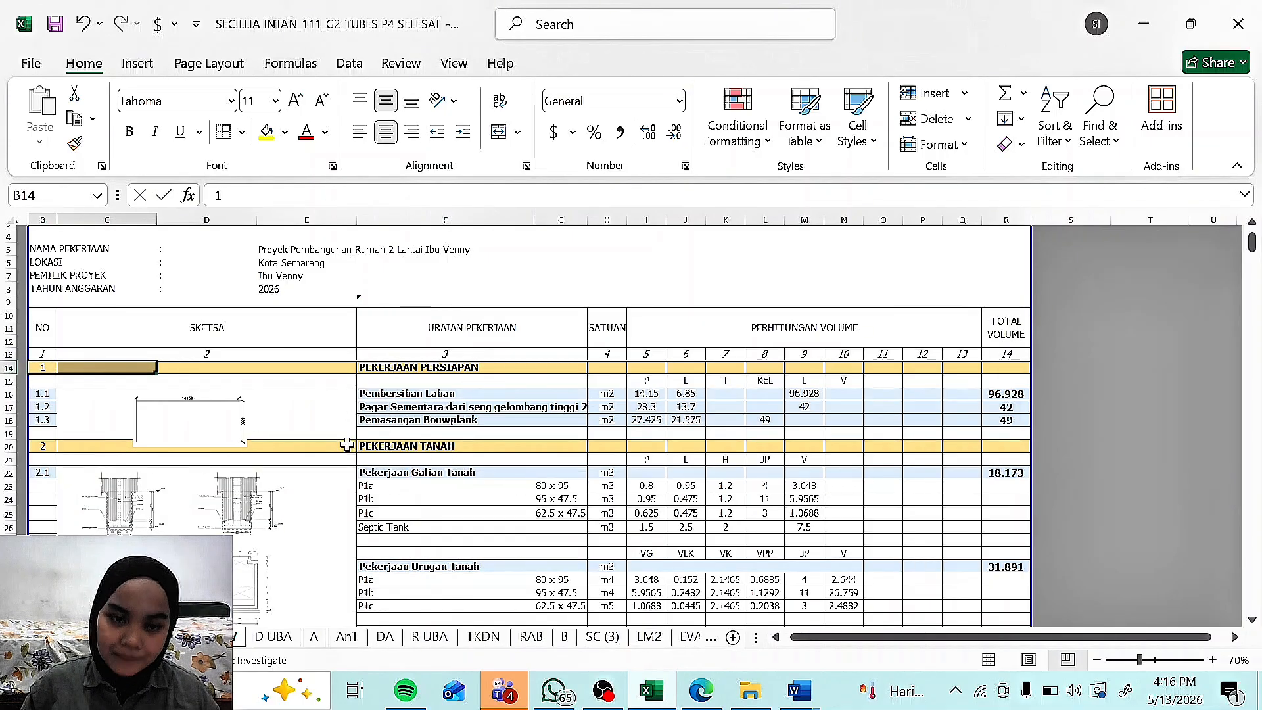
{"action": "scroll", "coordinate": [347, 445], "scroll_direction": "down", "scroll_amount": 1}
{"action": "left_click", "coordinate": [425, 328]}
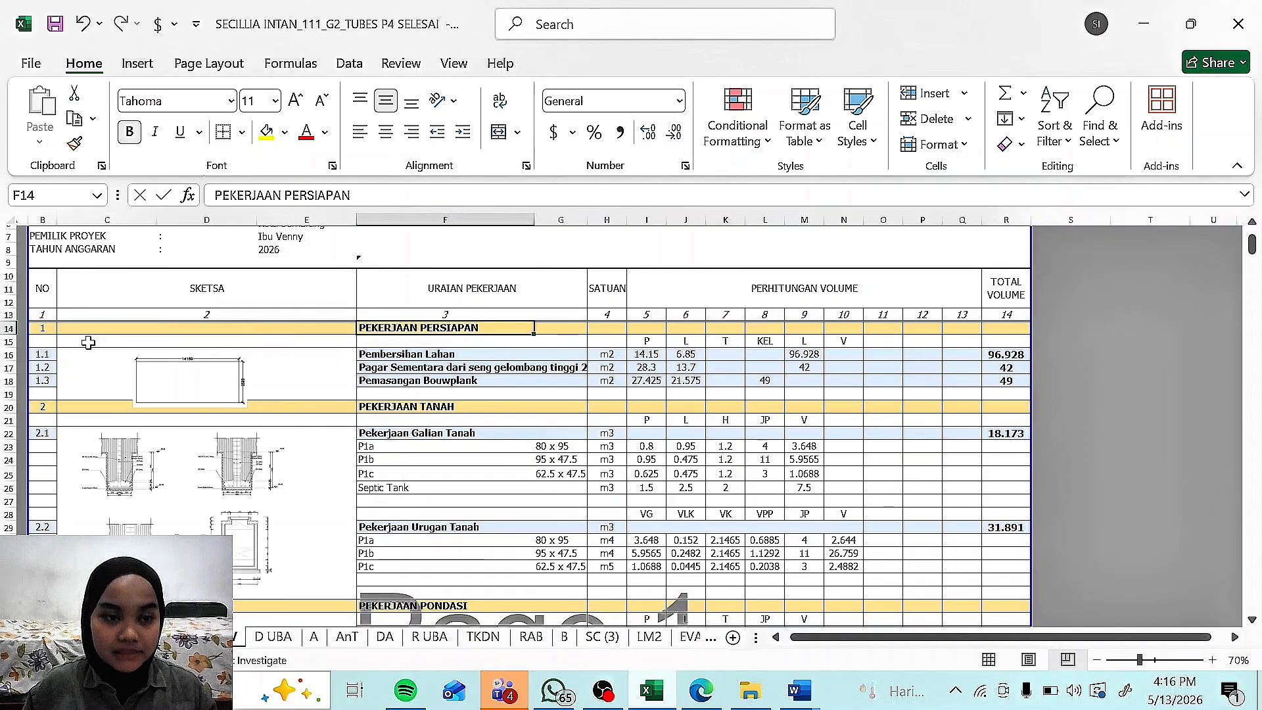
{"action": "left_click", "coordinate": [372, 358]}
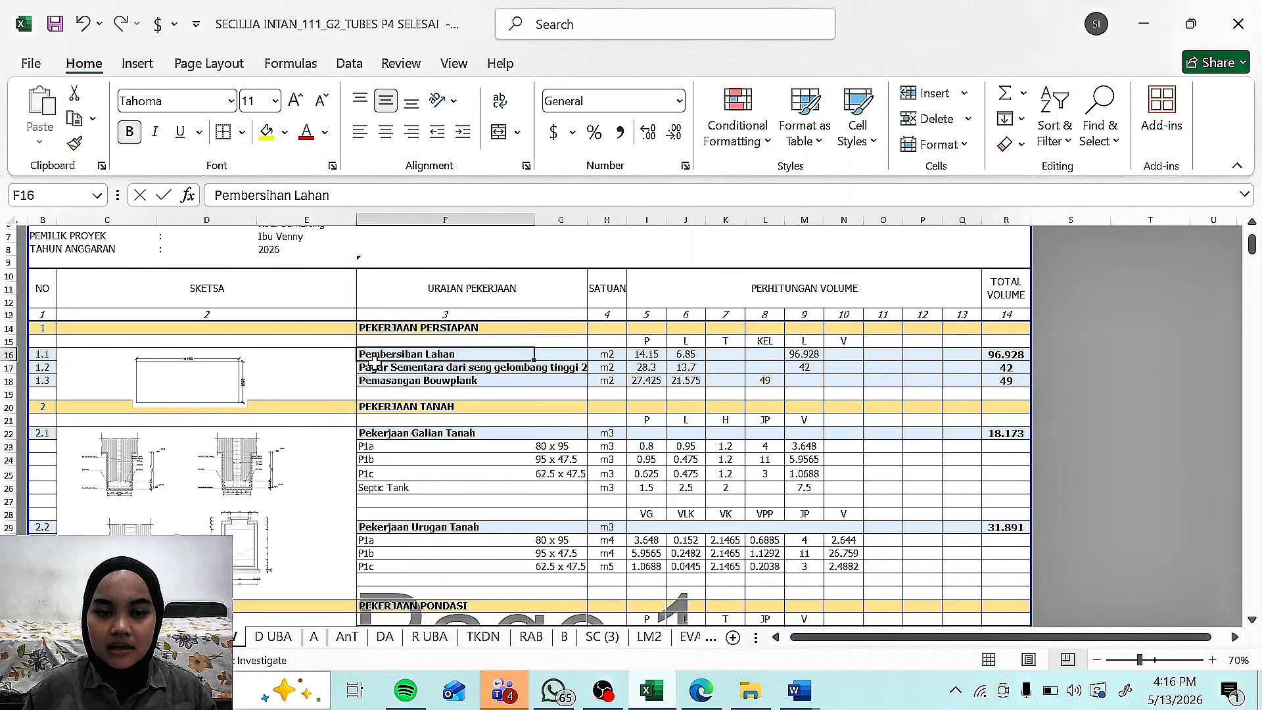
{"action": "left_click_drag", "start_coordinate": [374, 361], "coordinate": [376, 381]}
{"action": "left_click", "coordinate": [393, 407]}
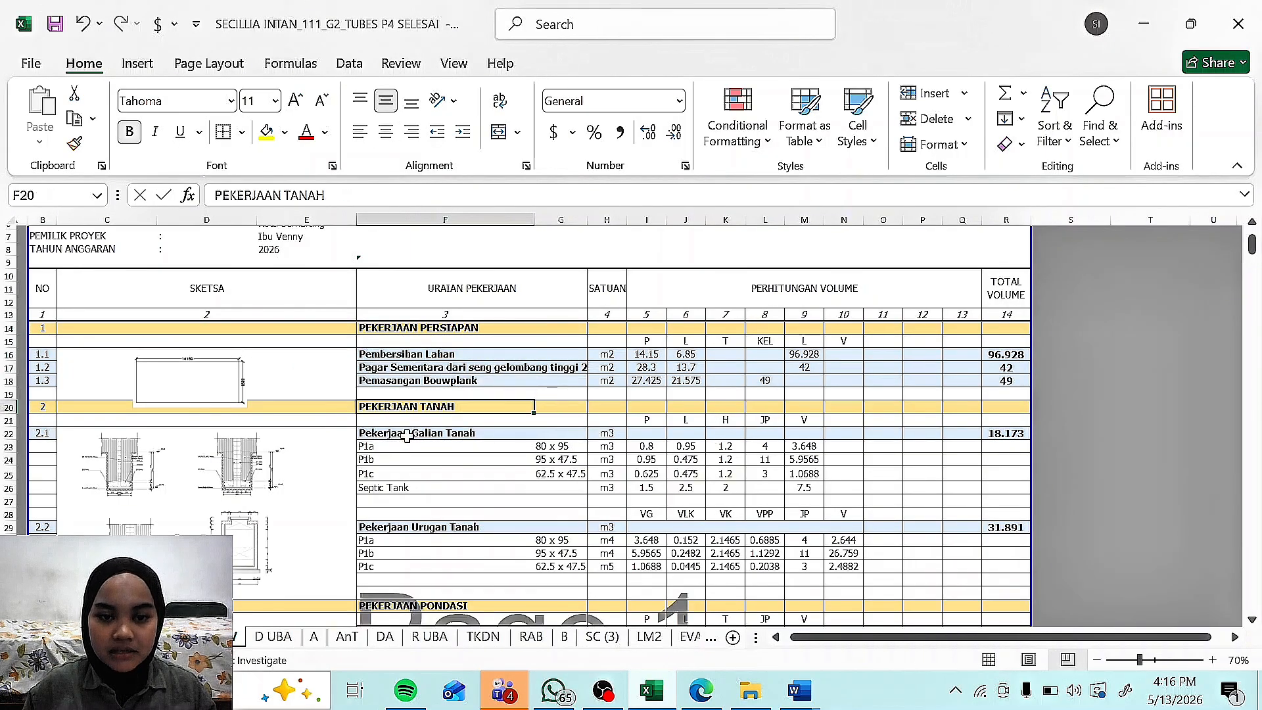
{"action": "left_click_drag", "start_coordinate": [408, 436], "coordinate": [410, 542]}
{"action": "left_click", "coordinate": [411, 501]}
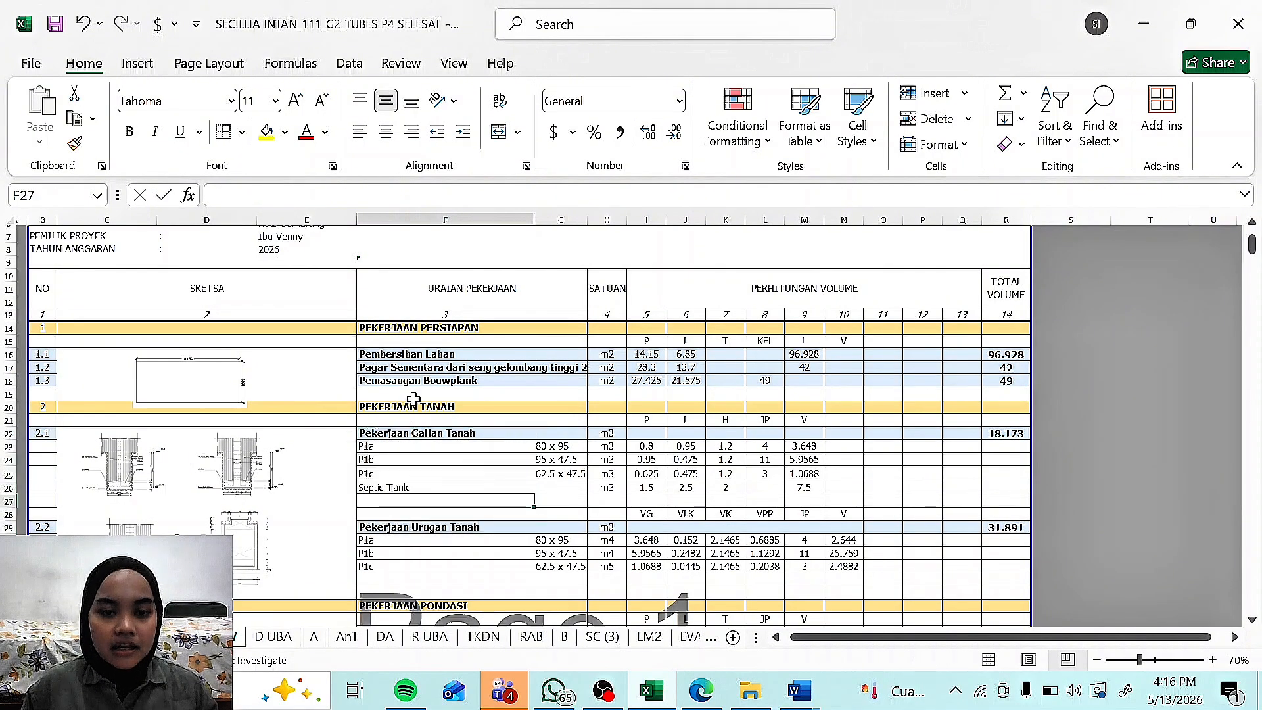
{"action": "left_click", "coordinate": [396, 354]}
{"action": "left_click", "coordinate": [384, 368]}
{"action": "left_click", "coordinate": [387, 380]}
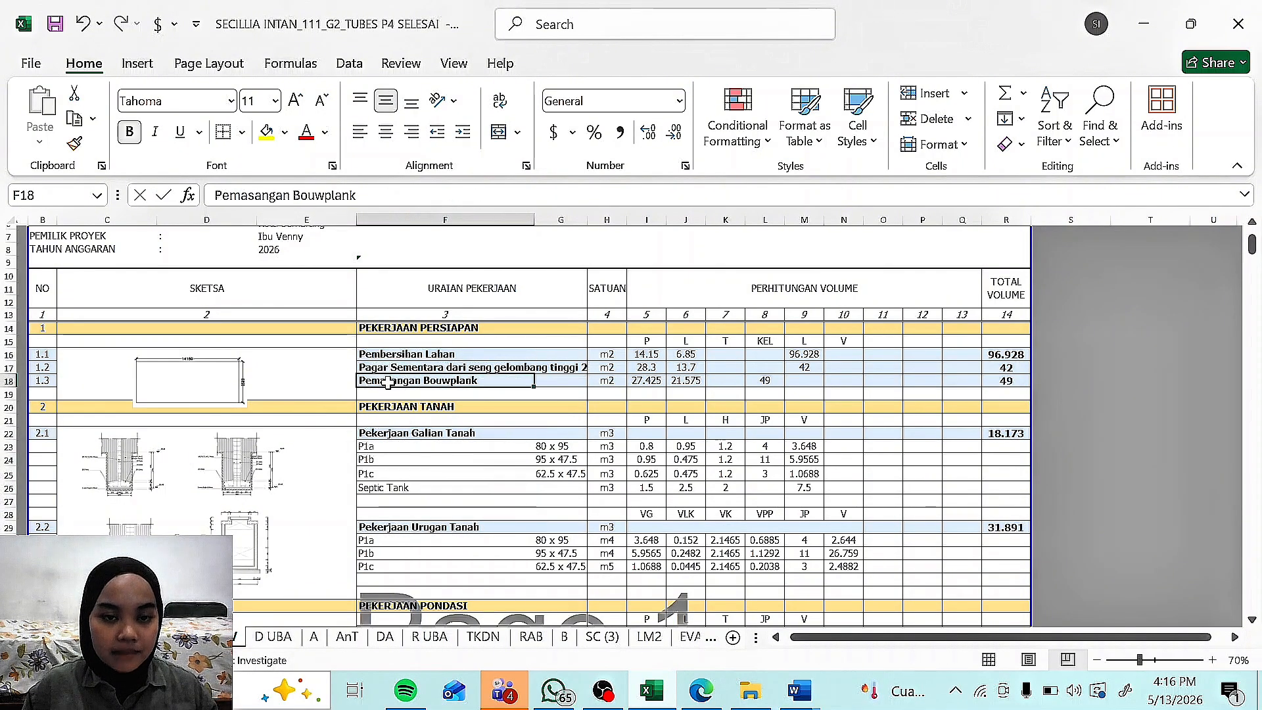
{"action": "left_click", "coordinate": [390, 357]}
{"action": "mouse_move", "coordinate": [389, 357]}
{"action": "left_mouse_down"}
{"action": "mouse_move", "coordinate": [391, 381]}
{"action": "mouse_move", "coordinate": [391, 368]}
{"action": "left_mouse_up"}
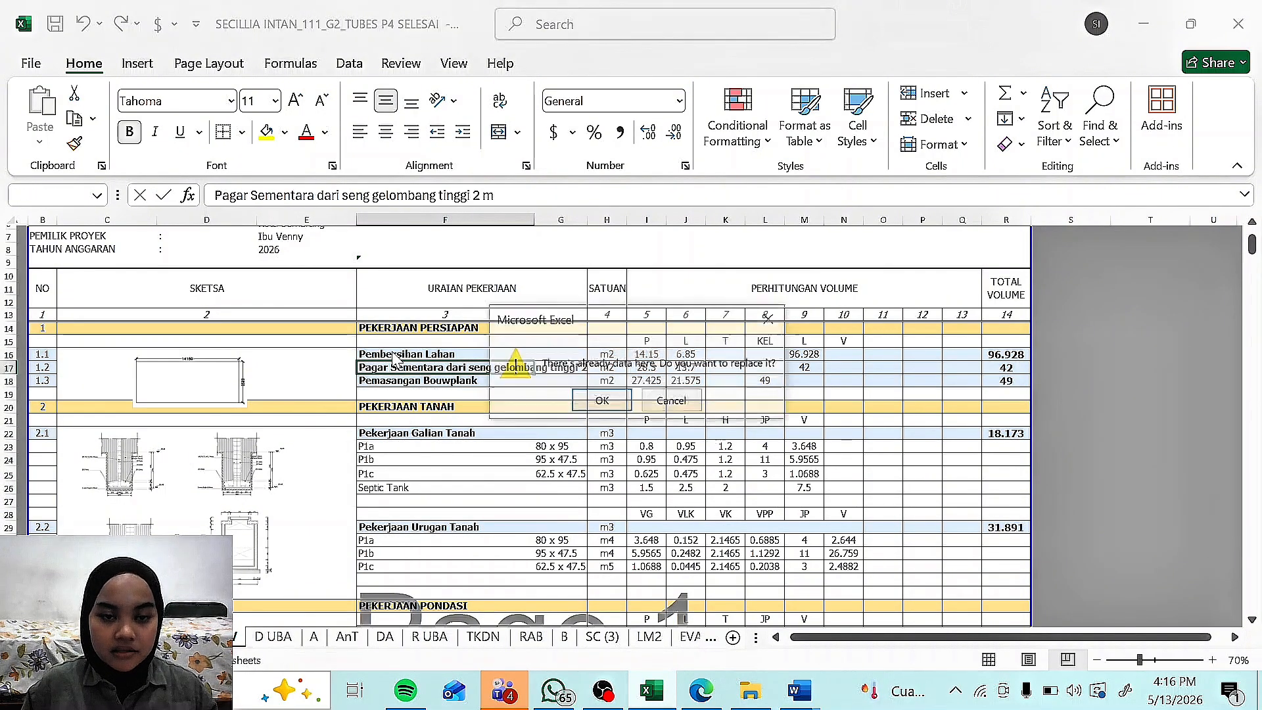
{"action": "left_click", "coordinate": [769, 319]}
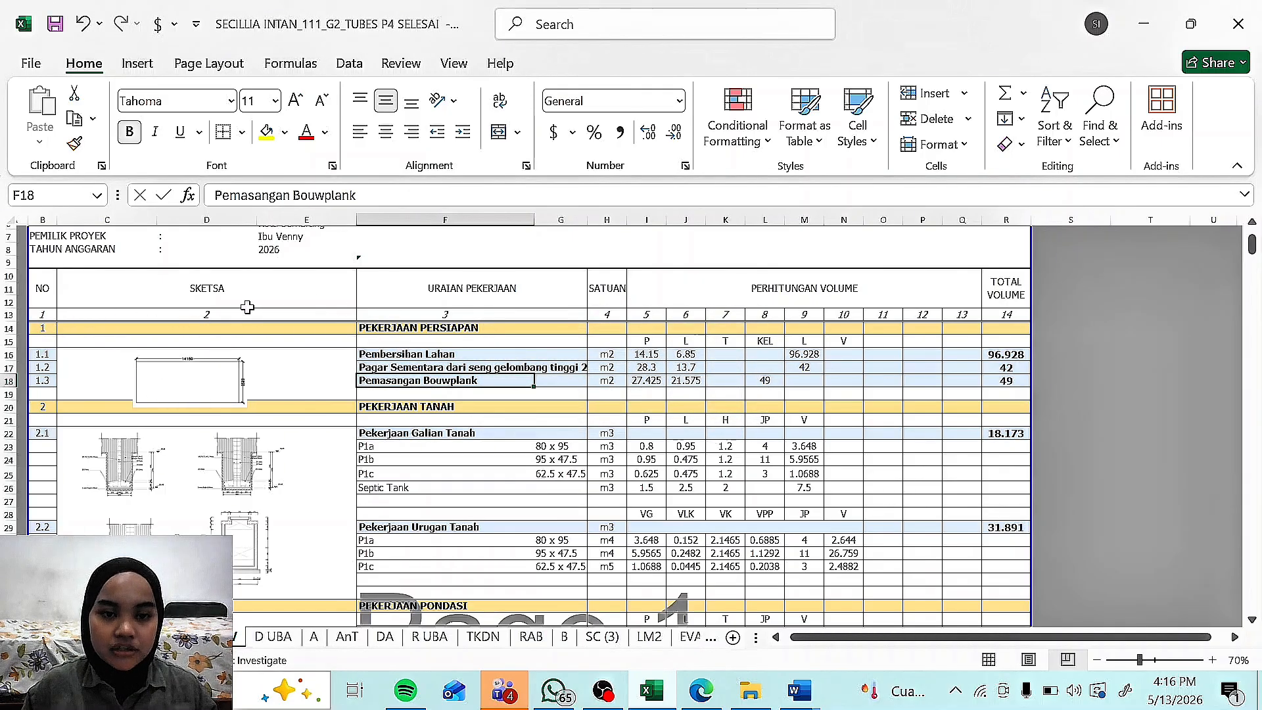
Step: Review main item 1, Pekerjaan Persiapan, together with its sub-items Pembersihan Lahan and Pagar Sementara
{"action": "left_click", "coordinate": [97, 330]}
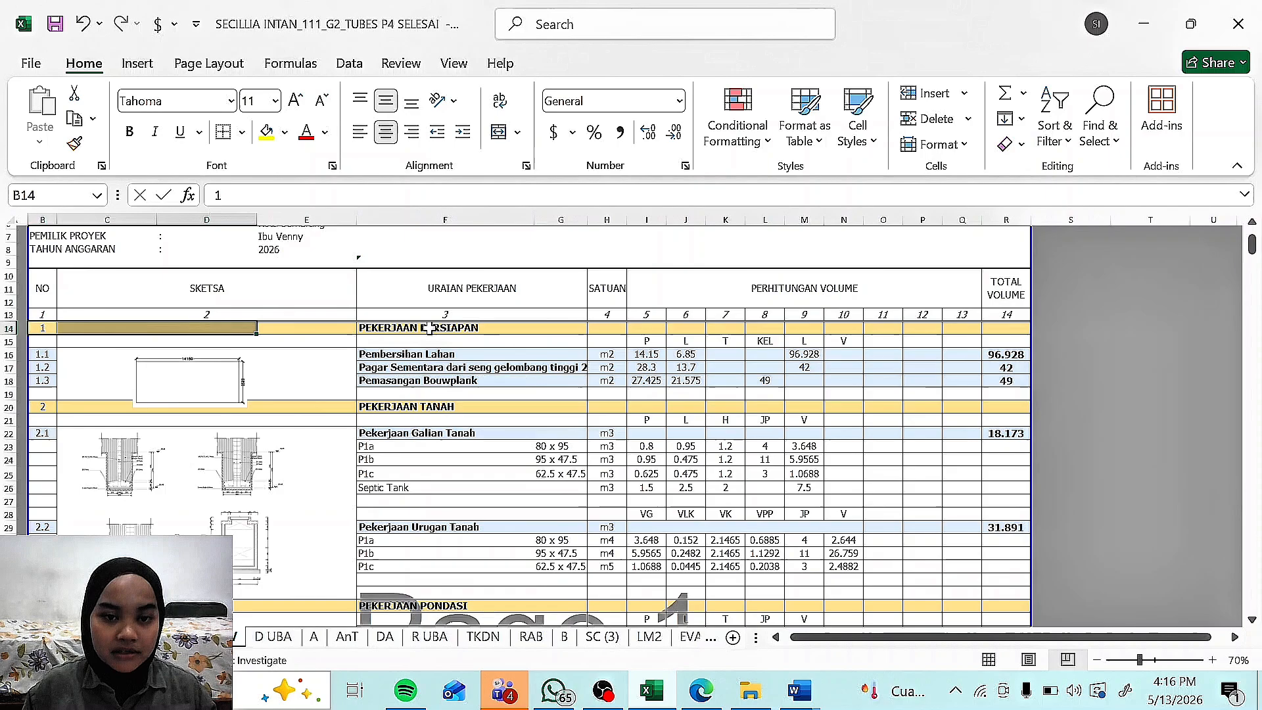
{"action": "left_click", "coordinate": [394, 328]}
{"action": "left_click", "coordinate": [41, 330]}
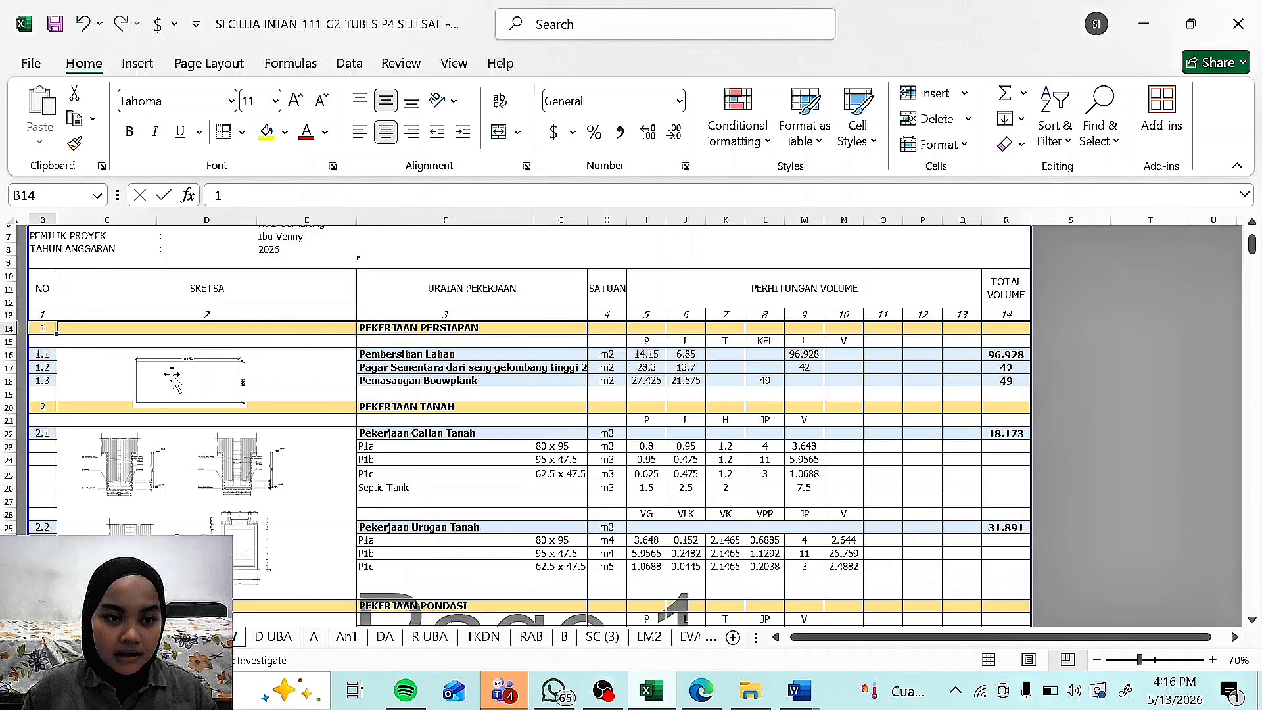
{"action": "left_click", "coordinate": [418, 355]}
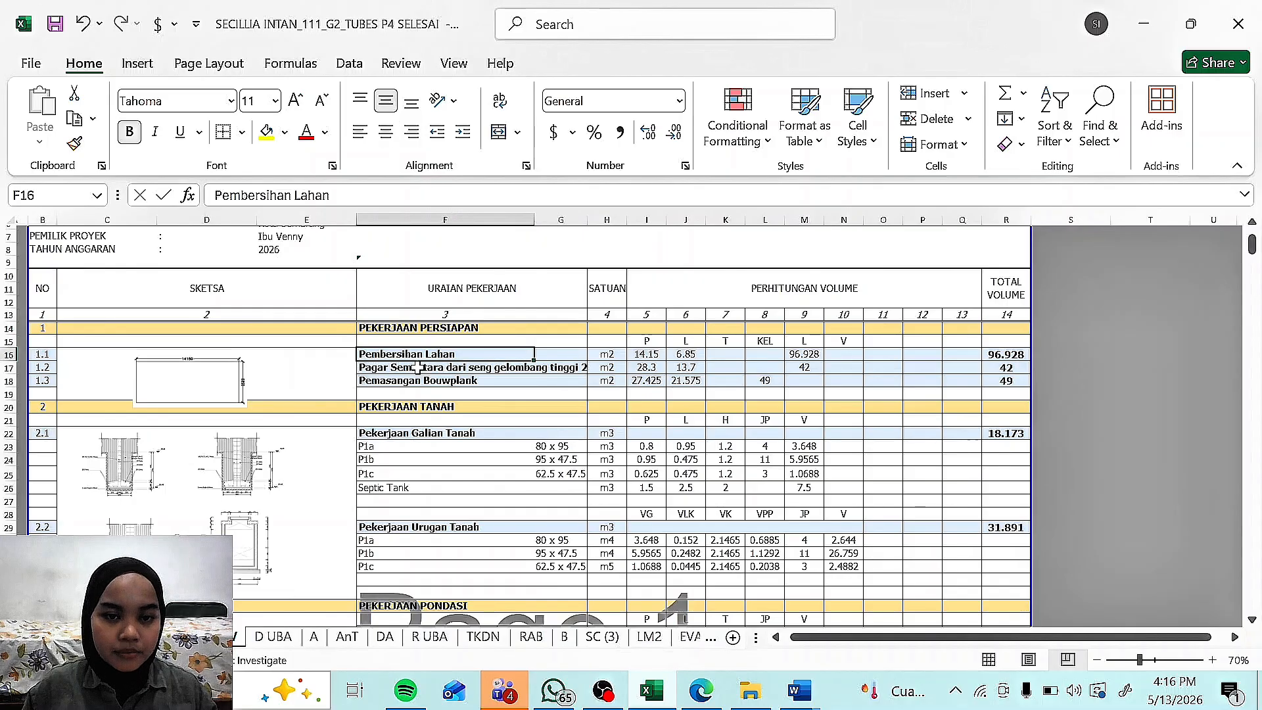
{"action": "left_click", "coordinate": [418, 368]}
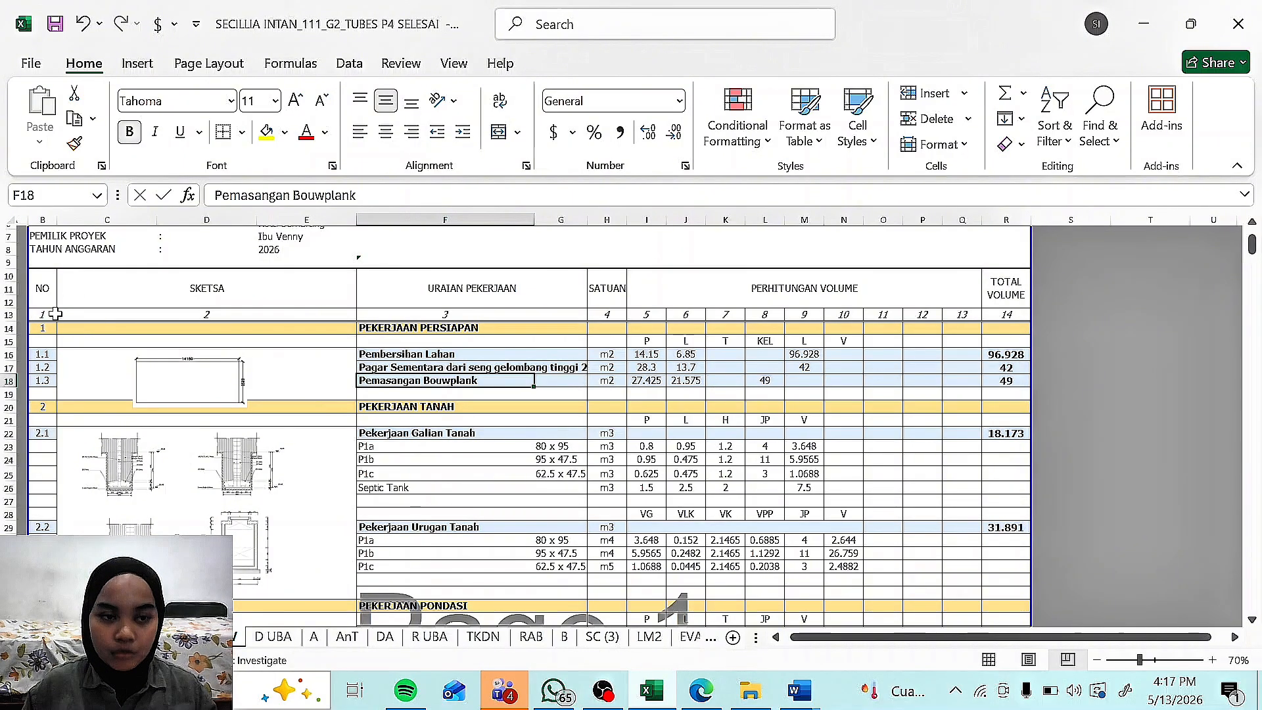
Step: Check the sub-item numbers 1.1 to 1.3 in the NO column against main item number 1
{"action": "left_click", "coordinate": [39, 352]}
{"action": "key", "text": "Down"}
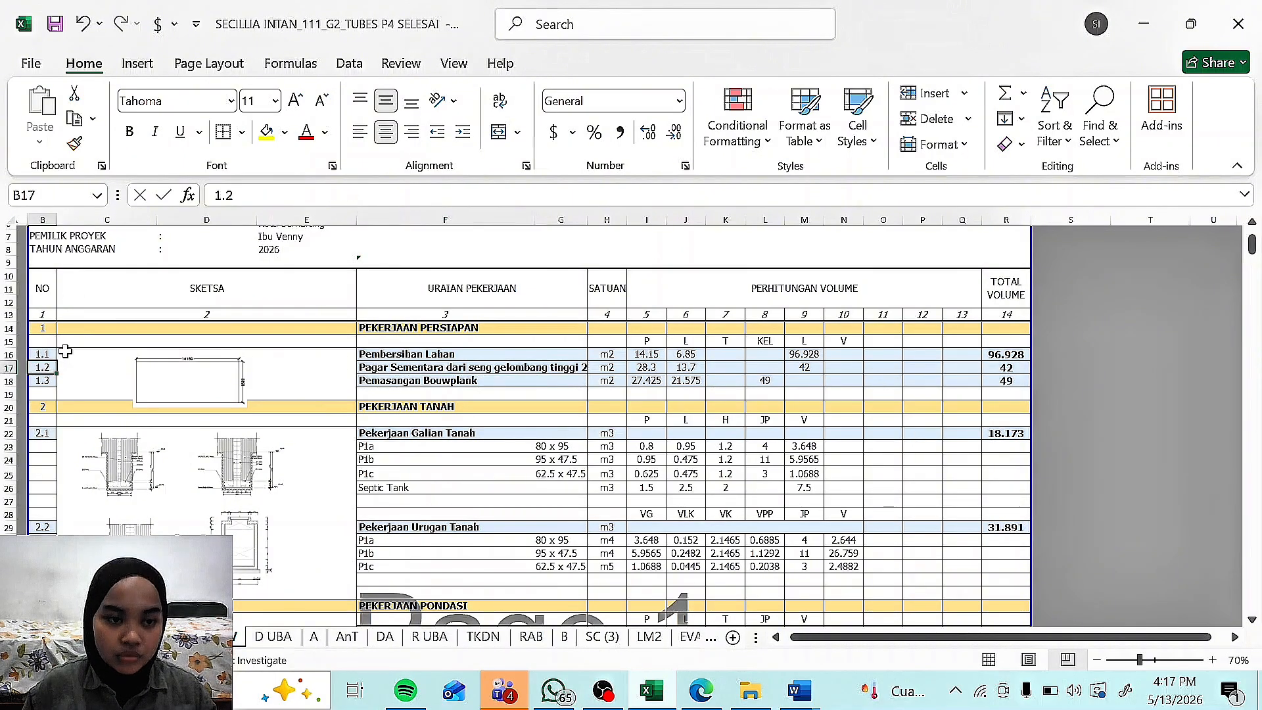
{"action": "left_click", "coordinate": [39, 380]}
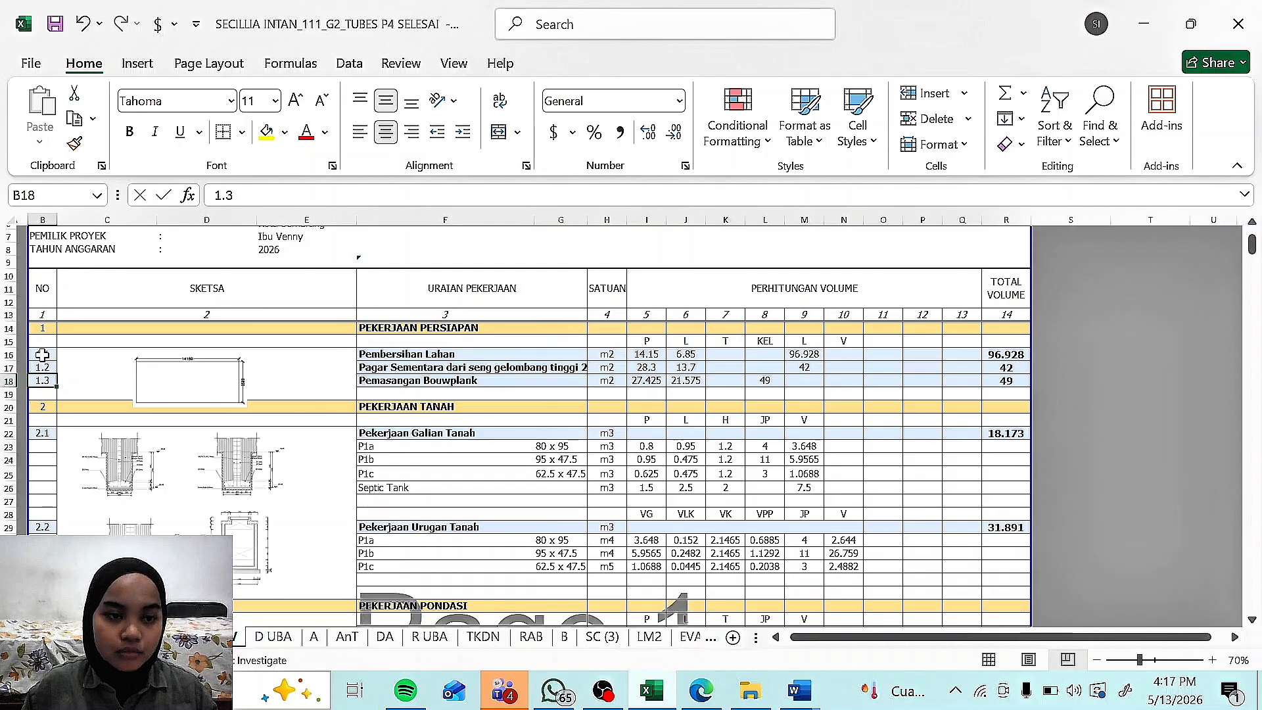
{"action": "left_click_drag", "start_coordinate": [41, 355], "coordinate": [42, 380]}
{"action": "left_click", "coordinate": [42, 327]}
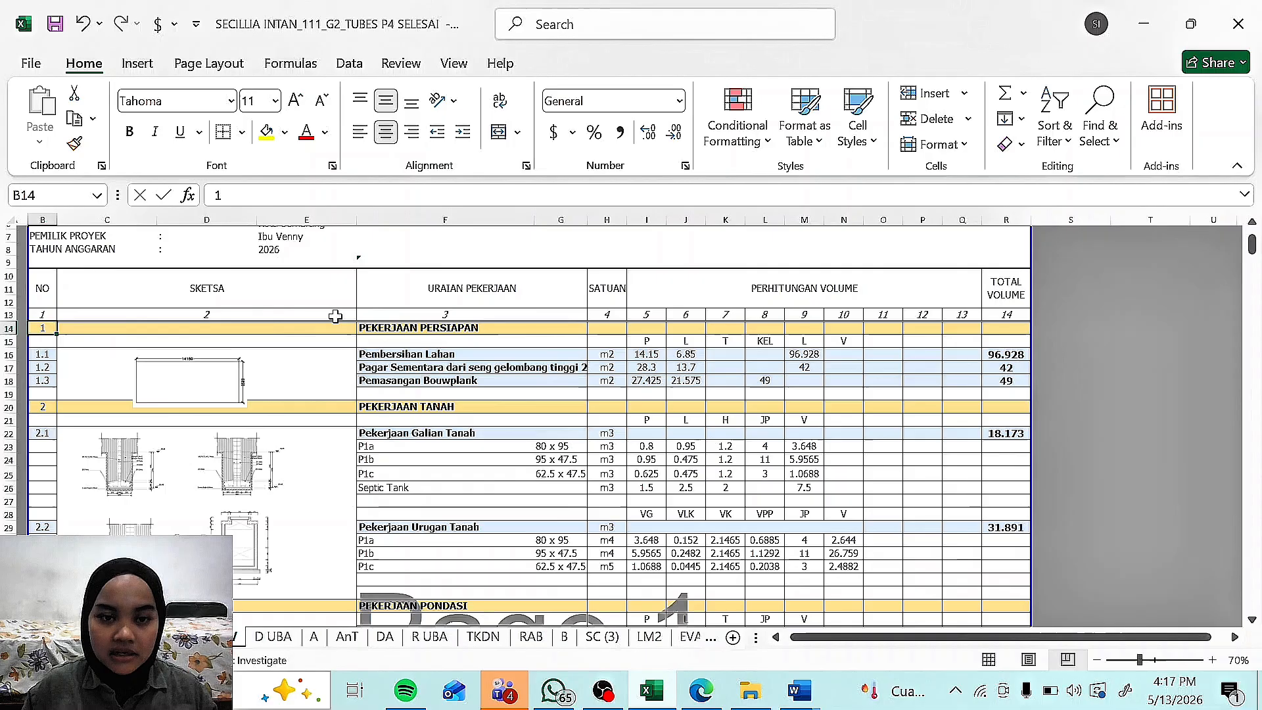
Step: Examine main item 2, Pekerjaan Tanah, with the numbering of its sub-items 2.1 Pekerjaan Galian Tanah and 2.2 Pekerjaan Urugan Tanah
{"action": "scroll", "coordinate": [279, 372], "scroll_direction": "down", "scroll_amount": 2}
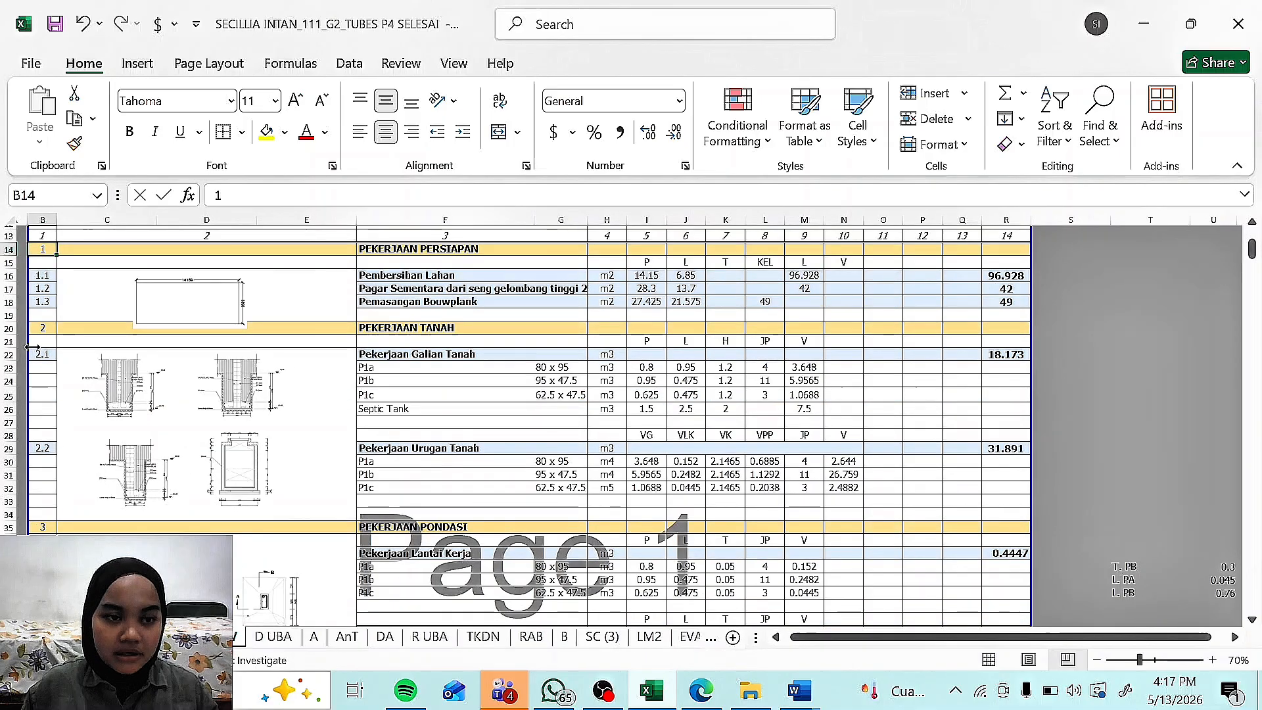
{"action": "left_click", "coordinate": [42, 327]}
{"action": "left_click", "coordinate": [378, 327]}
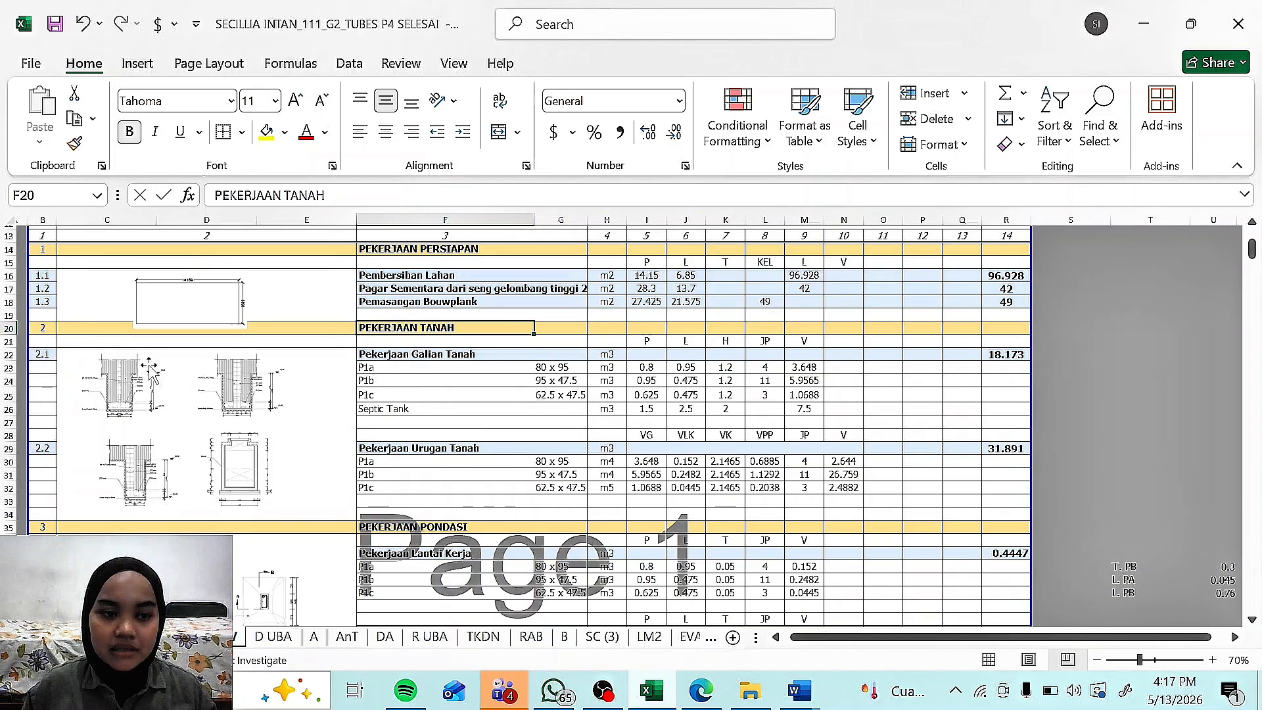
{"action": "left_click", "coordinate": [365, 353]}
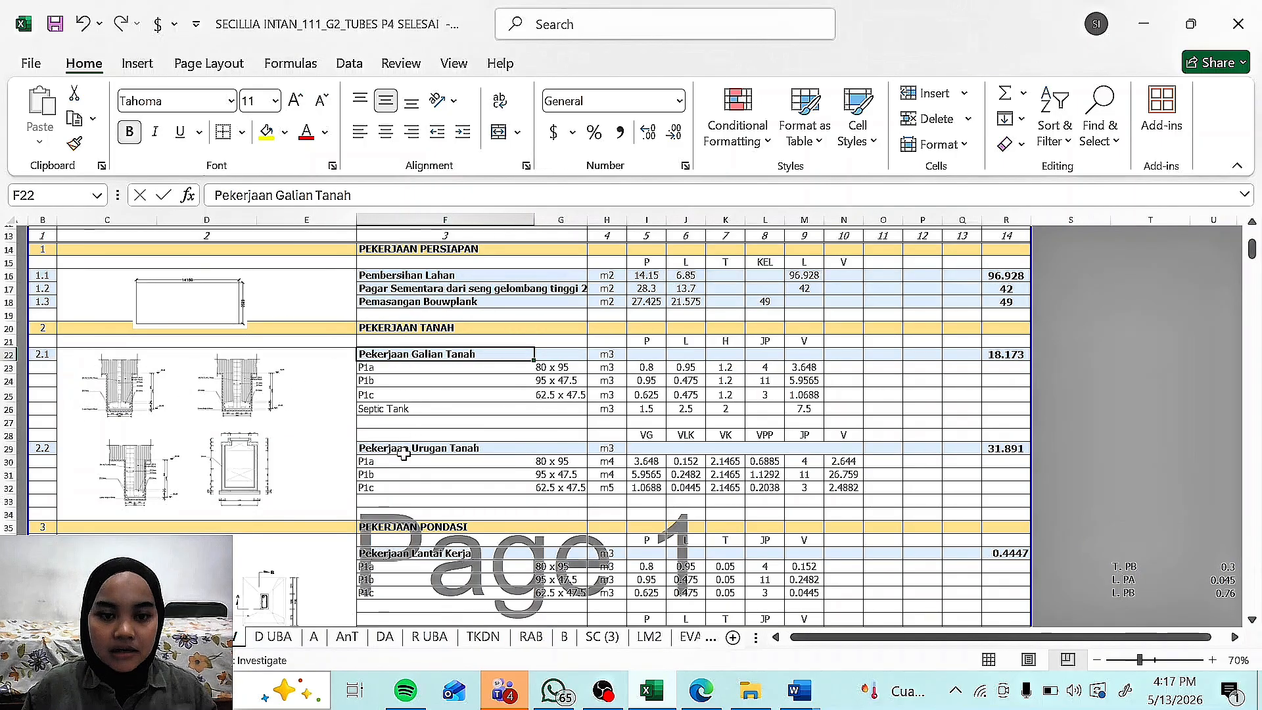
{"action": "left_click", "coordinate": [404, 447]}
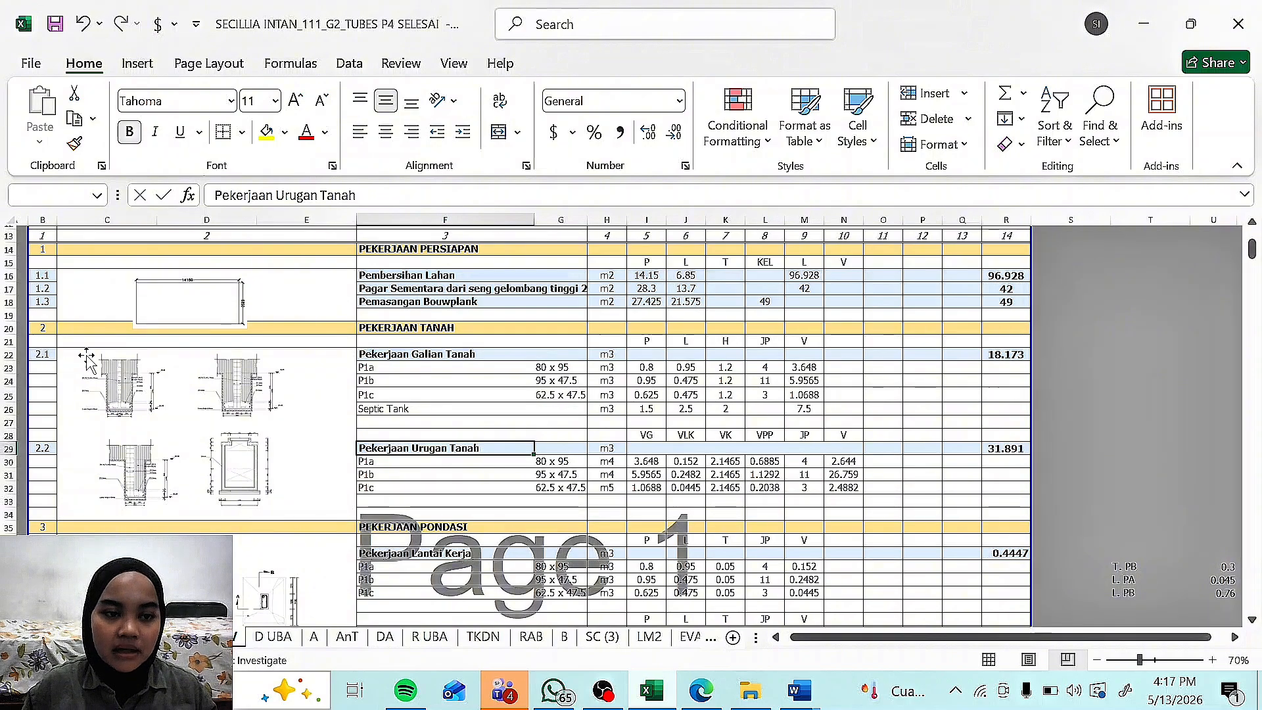
{"action": "left_click", "coordinate": [44, 355]}
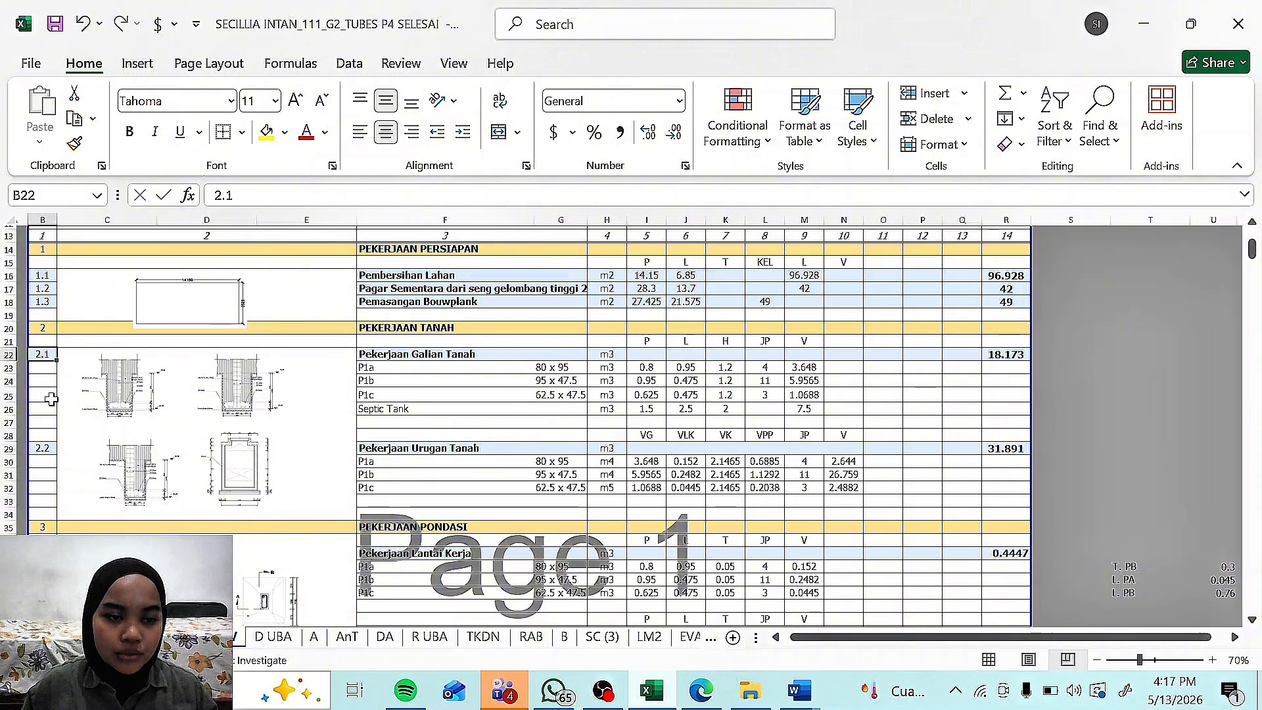
{"action": "left_click", "coordinate": [48, 448]}
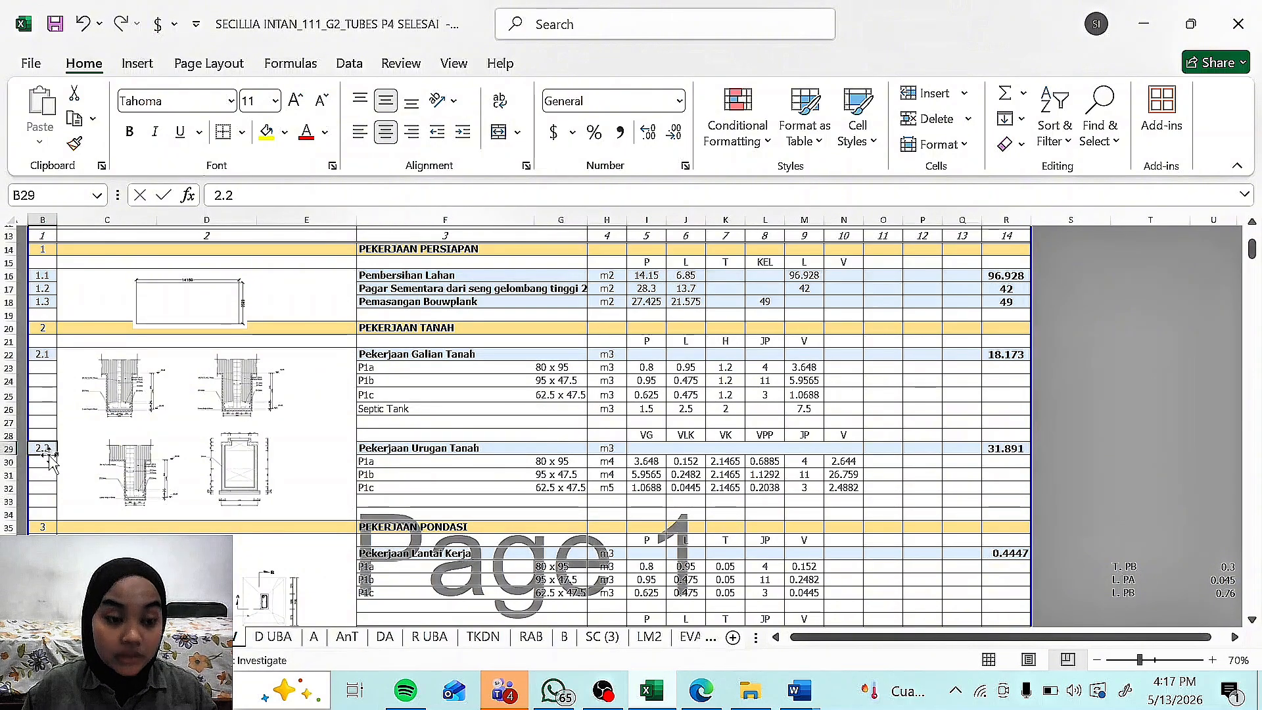
{"action": "left_click", "coordinate": [37, 329]}
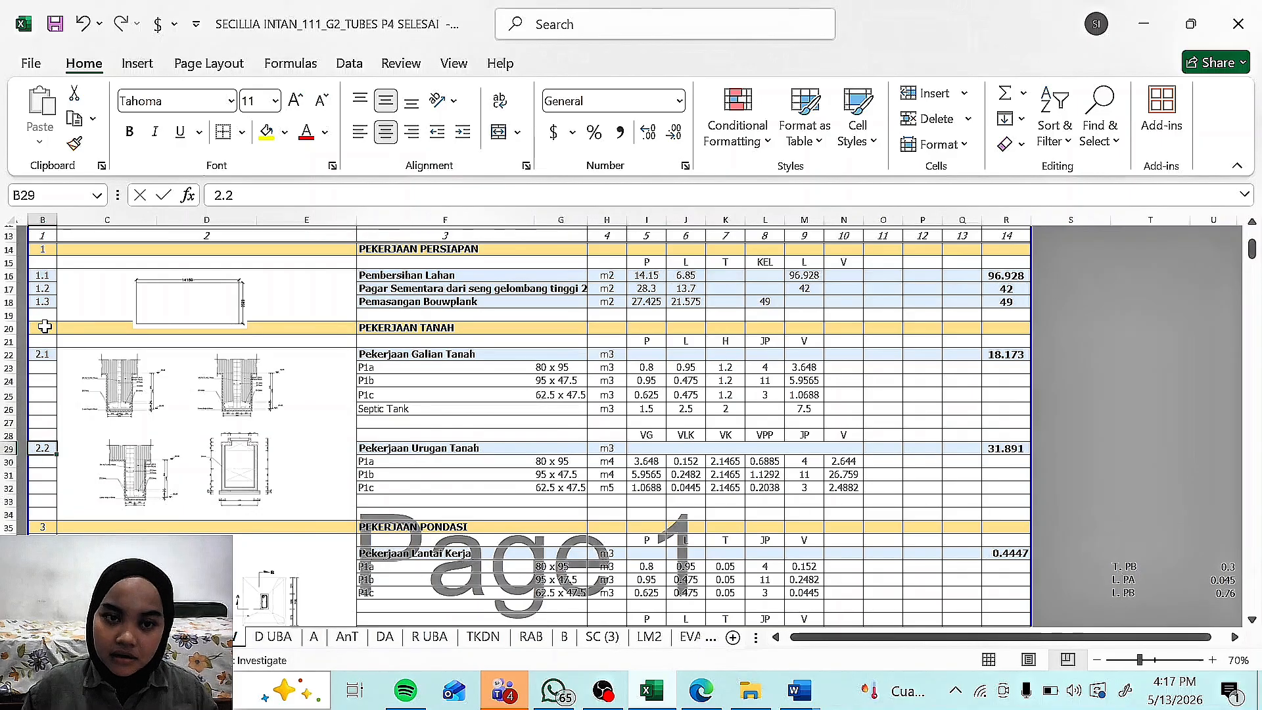
Step: Return to item 1.1 Pembersihan Lahan and inspect its description, unit and site sketch
{"action": "scroll", "coordinate": [109, 410], "scroll_direction": "up", "scroll_amount": 1}
{"action": "scroll", "coordinate": [109, 411], "scroll_direction": "up", "scroll_amount": 3}
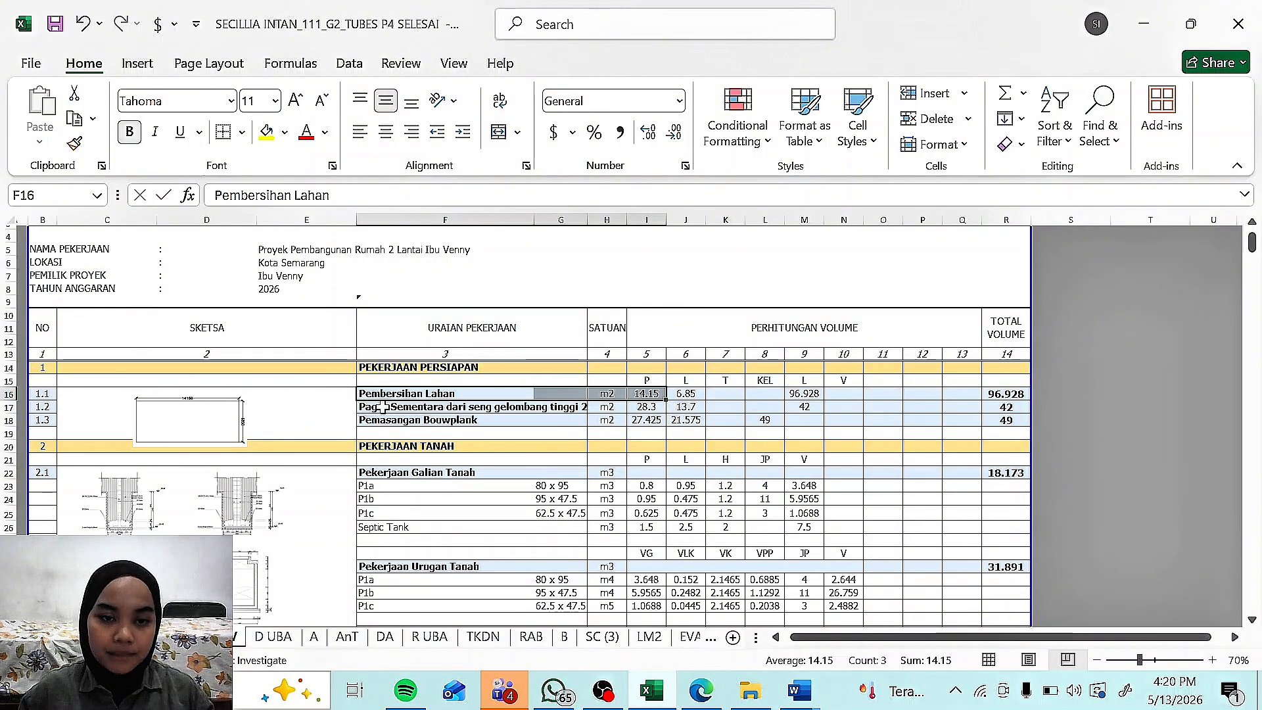
{"action": "left_click", "coordinate": [734, 393]}
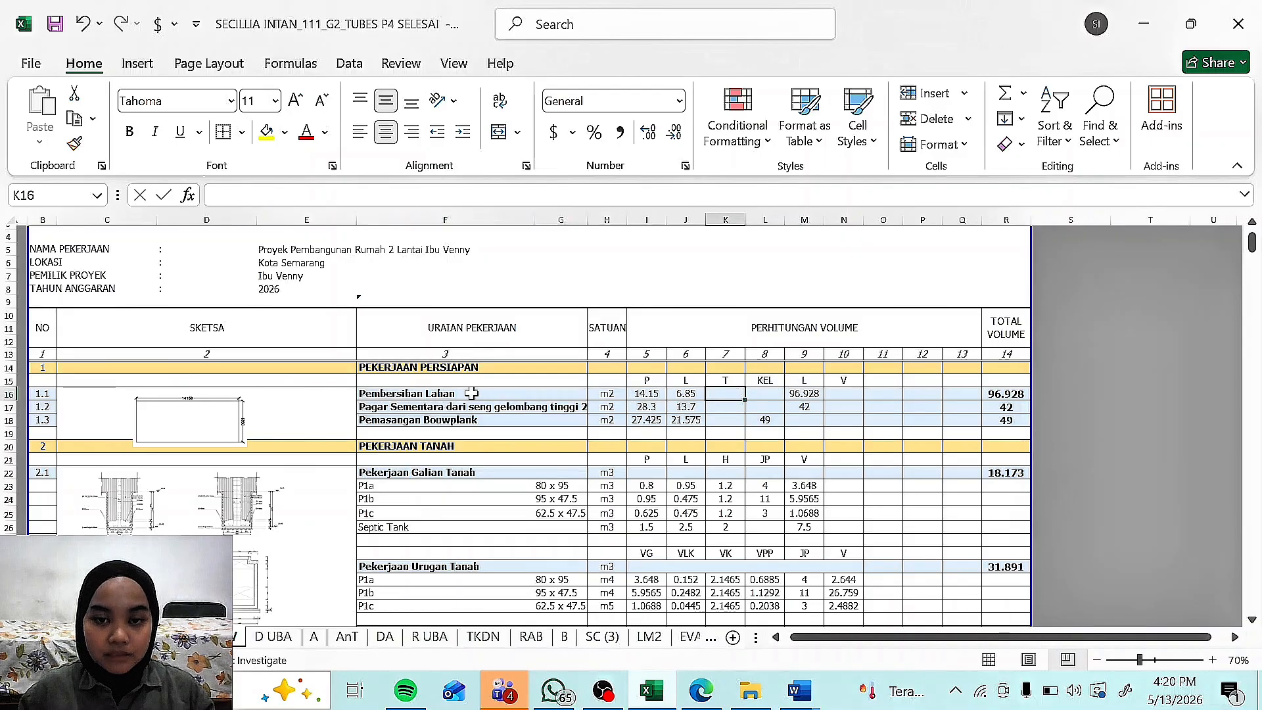
{"action": "left_click", "coordinate": [432, 393]}
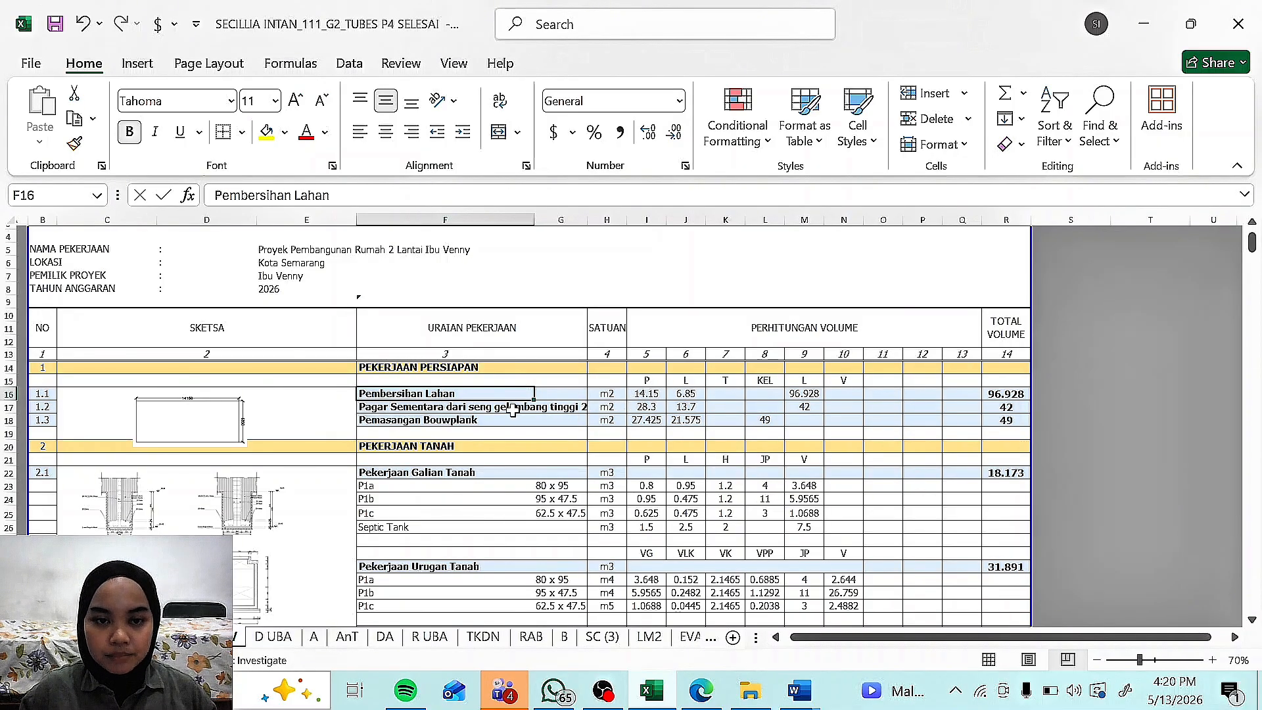
{"action": "left_click", "coordinate": [612, 396]}
{"action": "scroll", "coordinate": [753, 483], "scroll_direction": "down", "scroll_amount": 1}
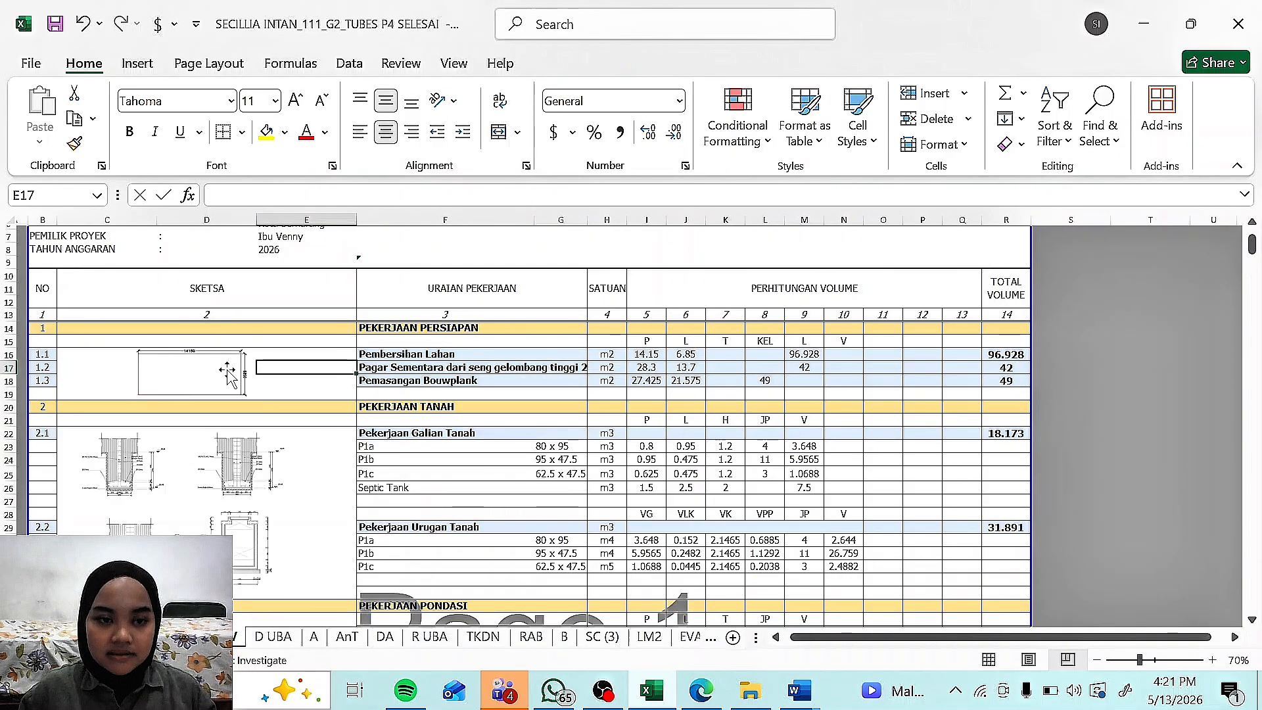
{"action": "left_click", "coordinate": [168, 368]}
{"action": "left_click", "coordinate": [325, 383]}
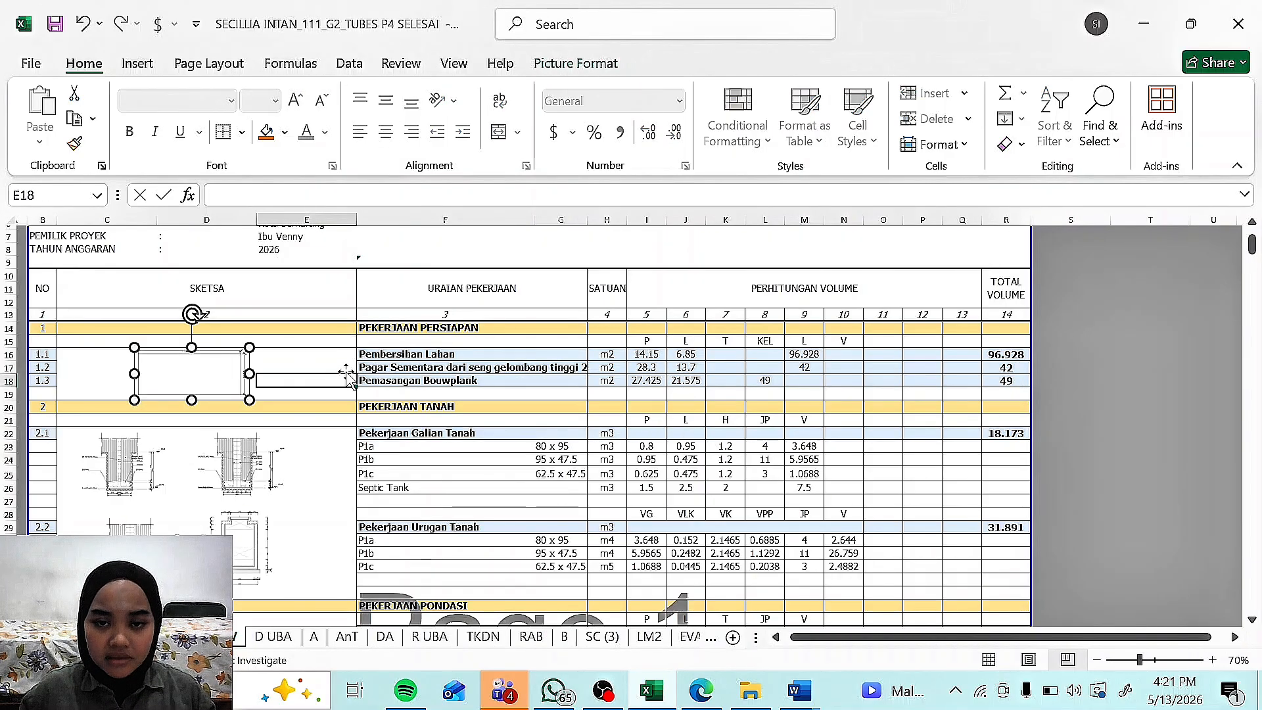
Step: Inspect the P and L dimensions of Pembersihan Lahan and the formula that calculates its area in M16
{"action": "left_click", "coordinate": [646, 355]}
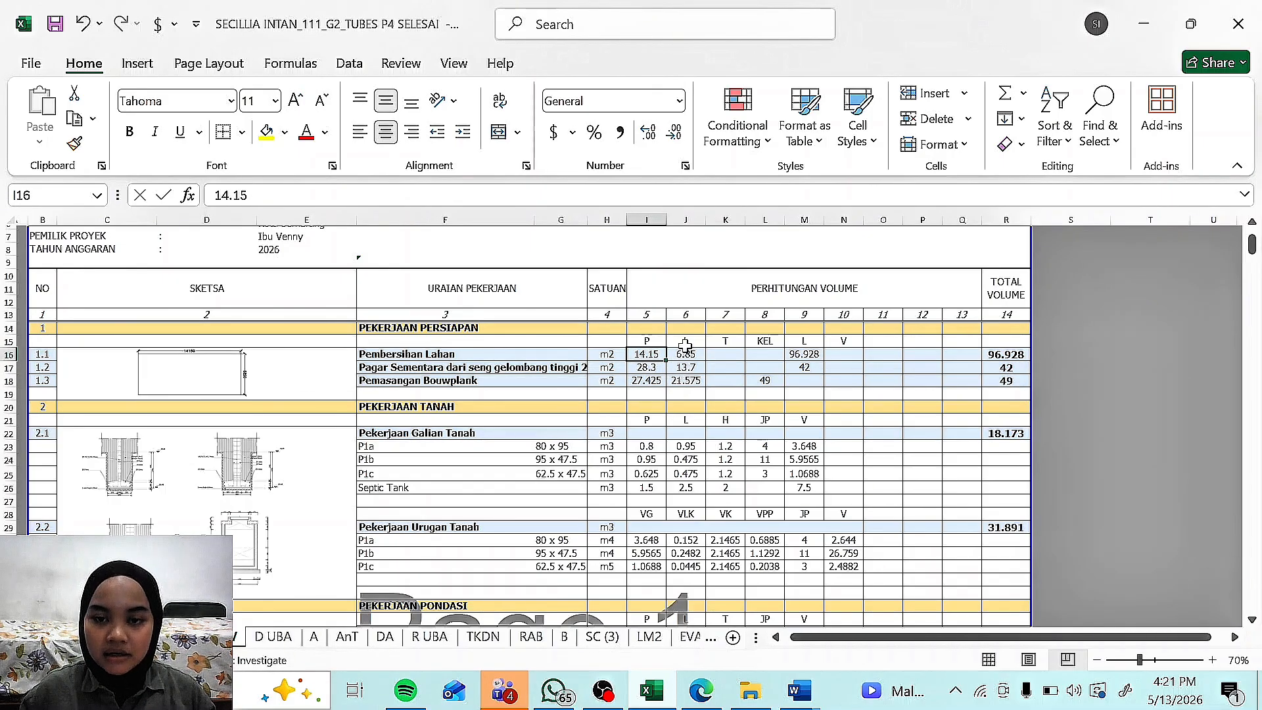
{"action": "left_click", "coordinate": [693, 358]}
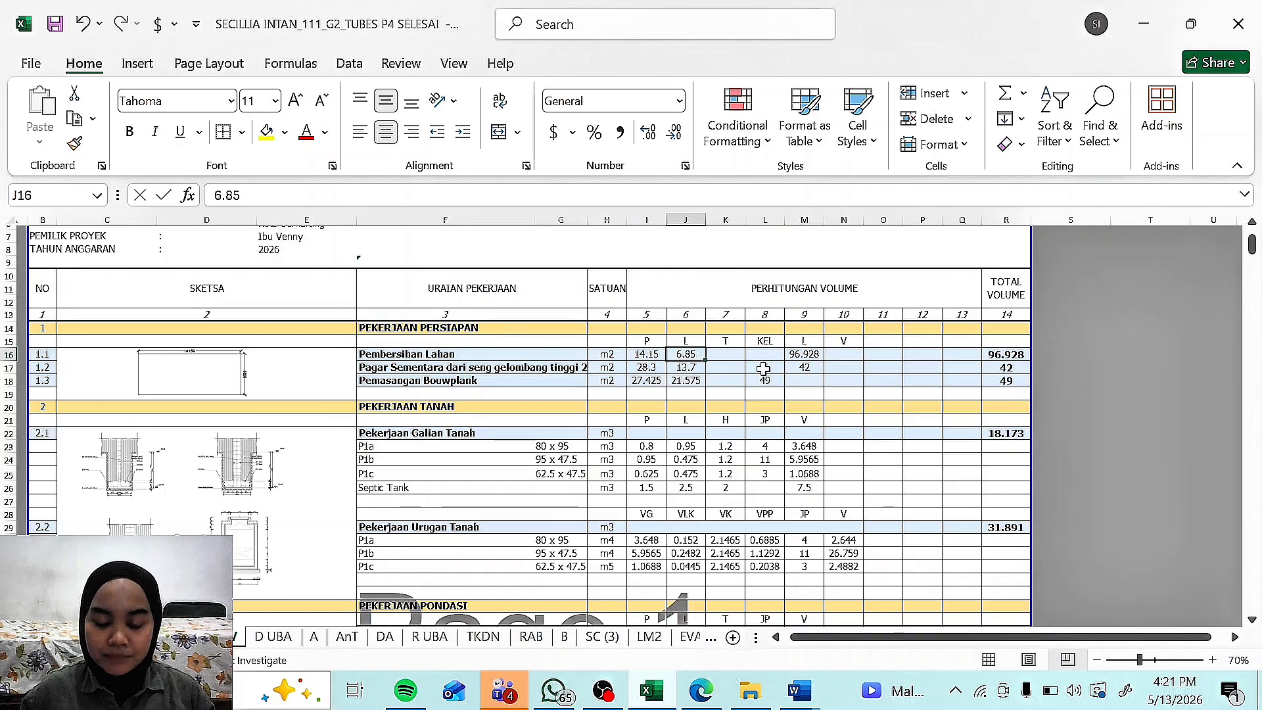
{"action": "left_click", "coordinate": [809, 342]}
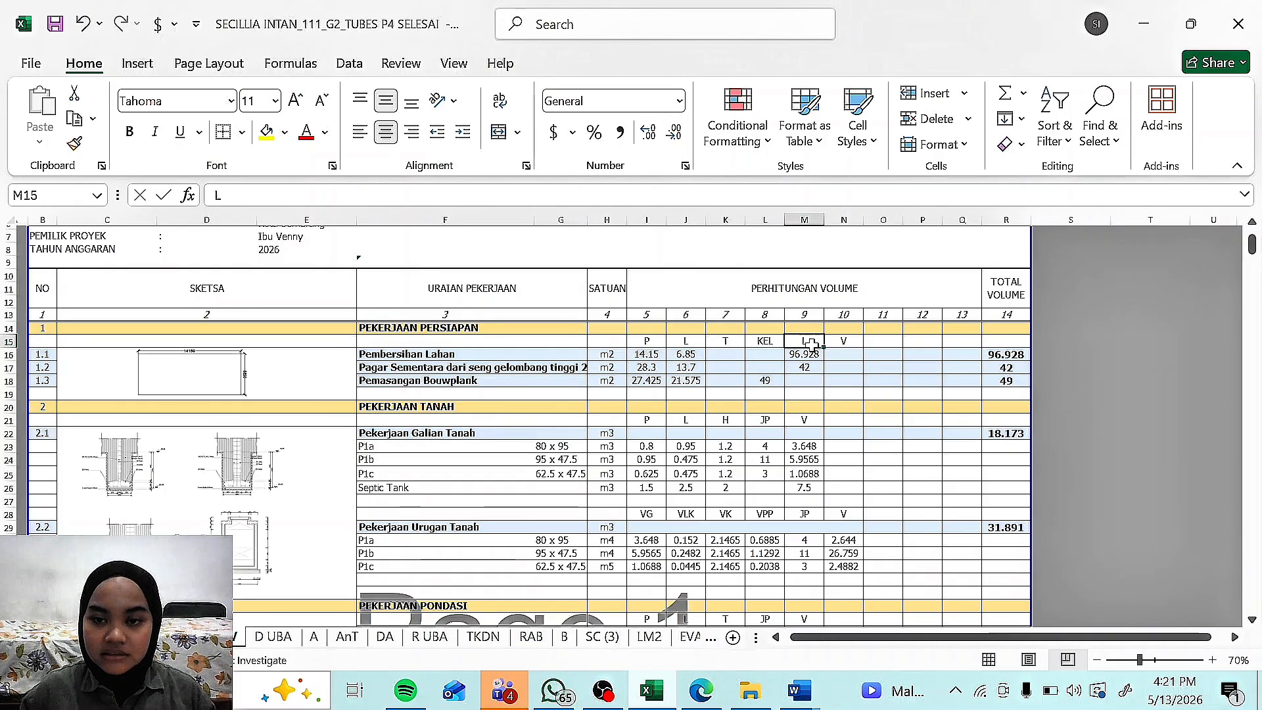
{"action": "left_click", "coordinate": [814, 353]}
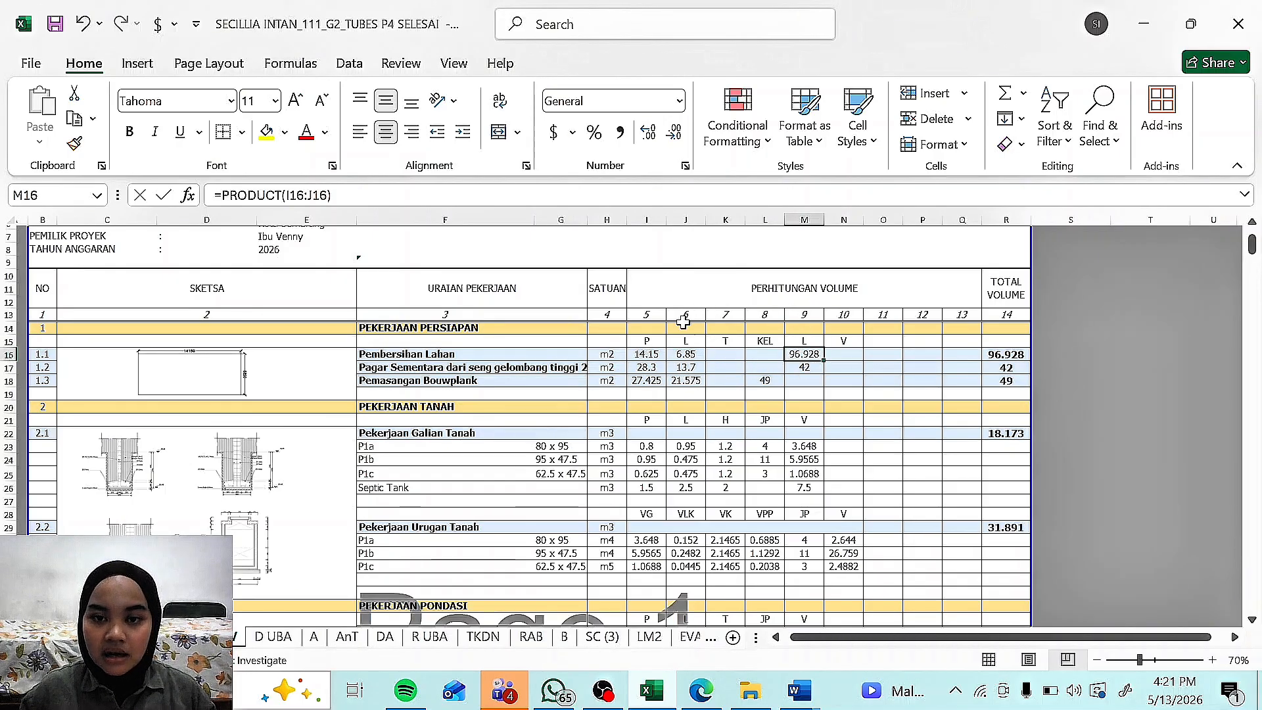
{"action": "left_click", "coordinate": [646, 341]}
{"action": "left_click", "coordinate": [686, 340]}
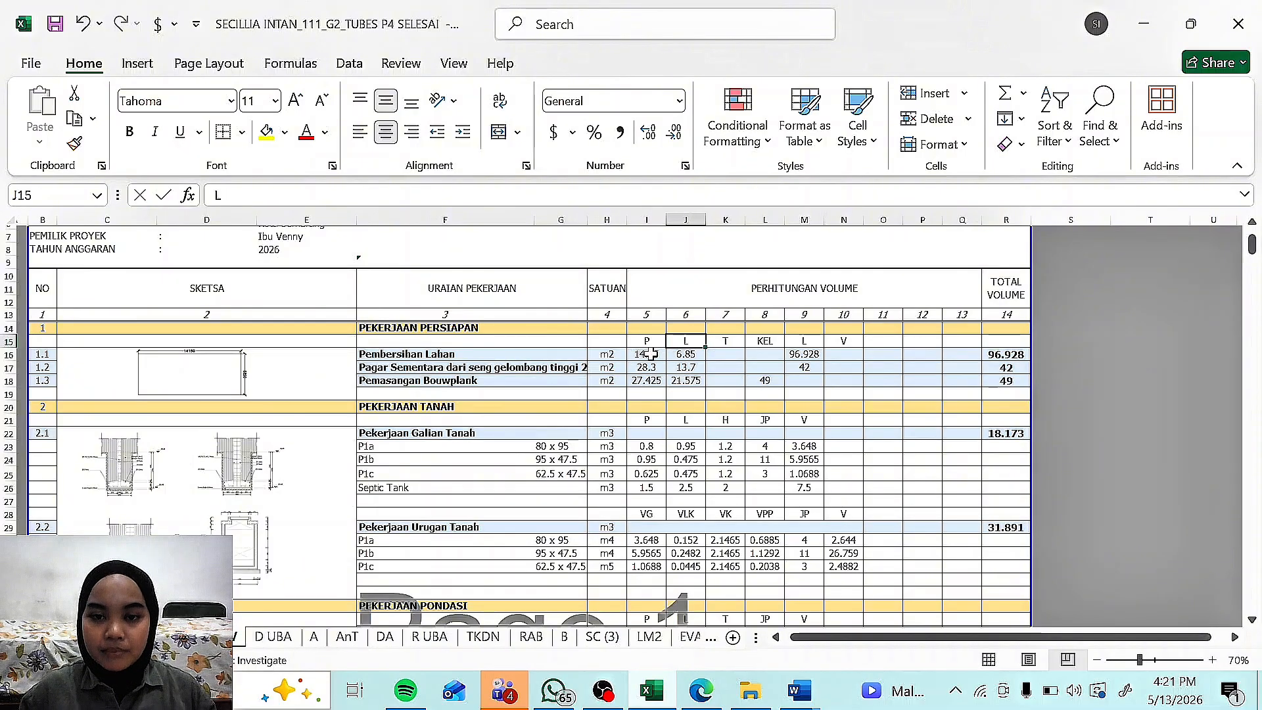
{"action": "left_click", "coordinate": [642, 356]}
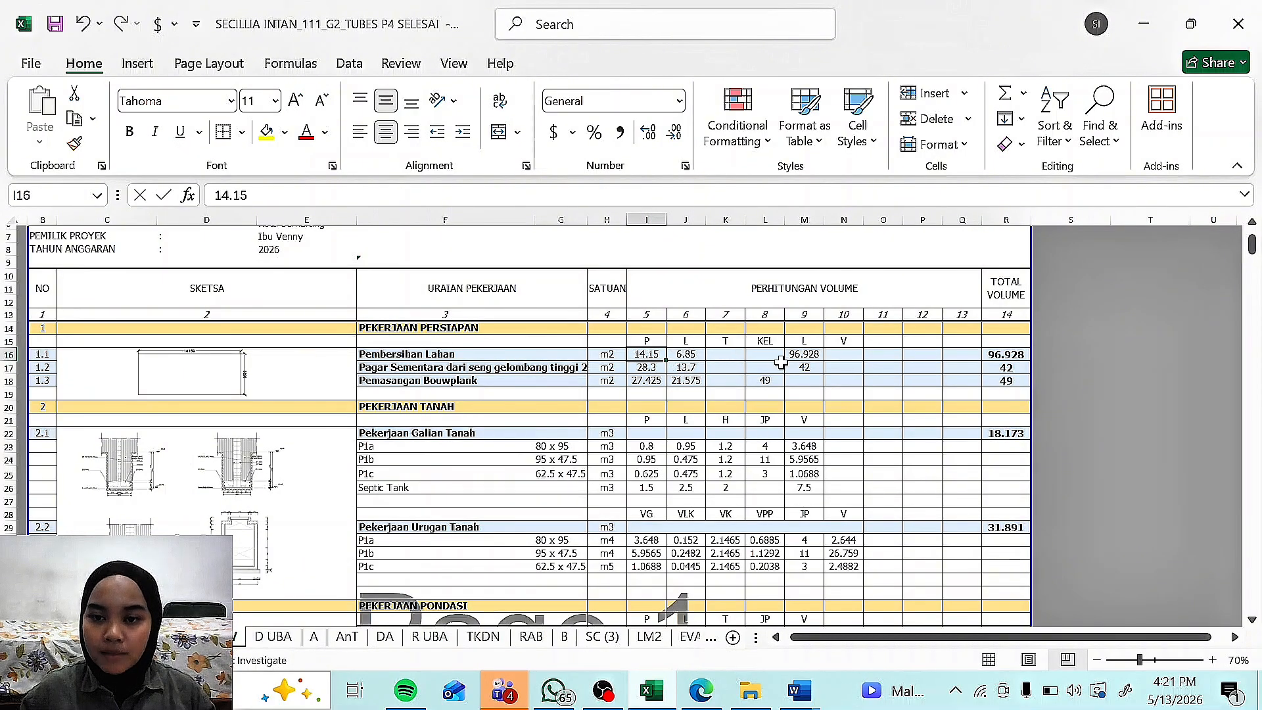
Step: Compare the calculated area of Pembersihan Lahan in M16 with its total volume formula in R16
{"action": "left_click_drag", "start_coordinate": [803, 354], "coordinate": [803, 341]}
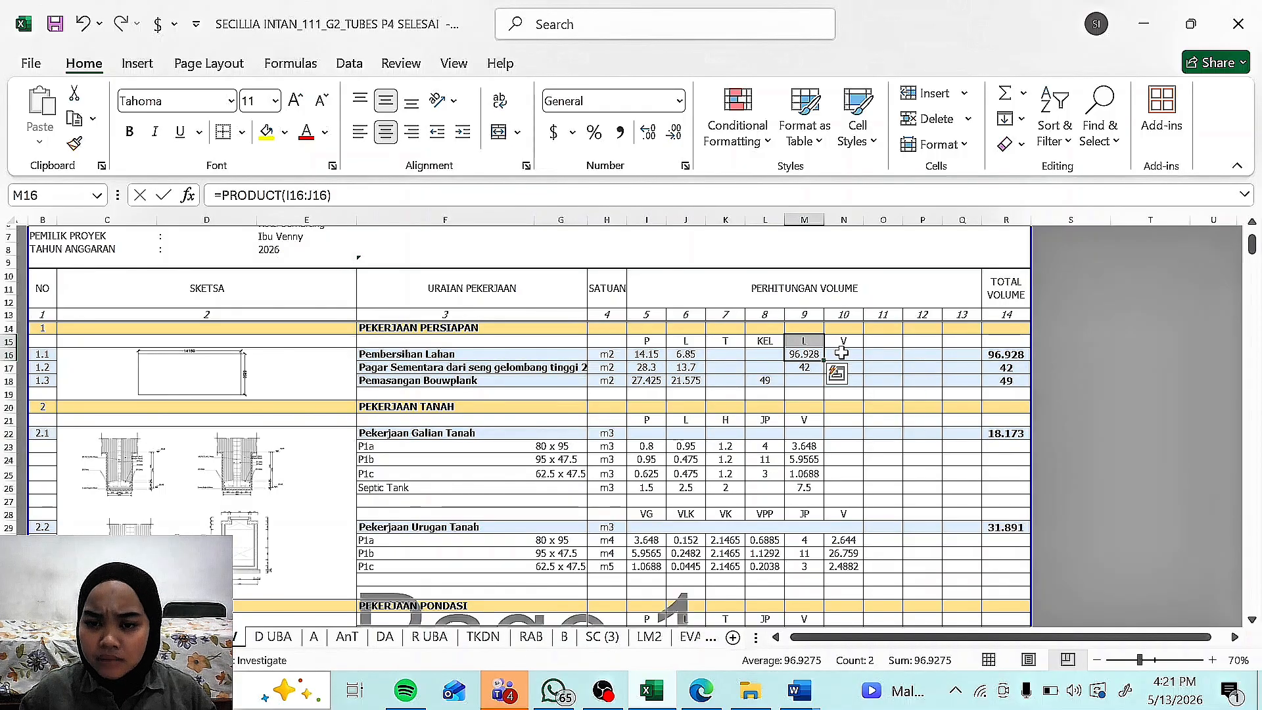
{"action": "left_click", "coordinate": [995, 355]}
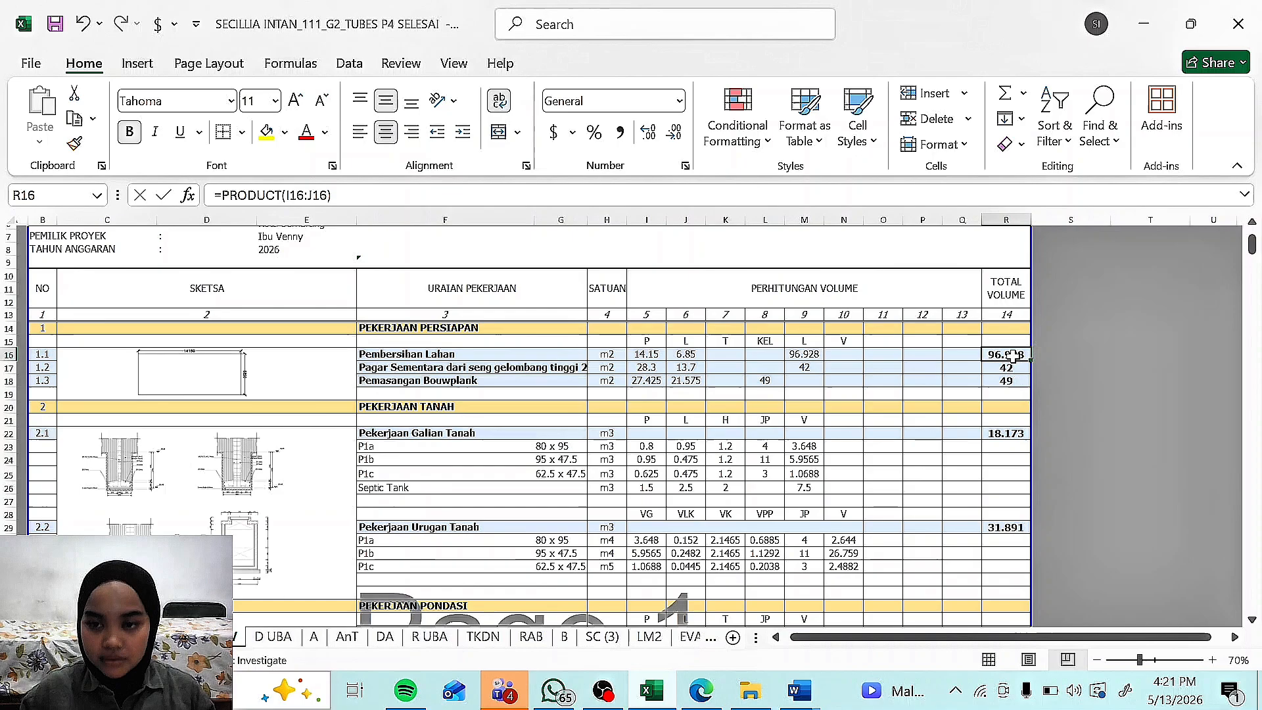
Step: Inspect the description and unit of item 1.2 Pagar Sementara and the formula for its P dimension in I17
{"action": "left_click", "coordinate": [607, 366]}
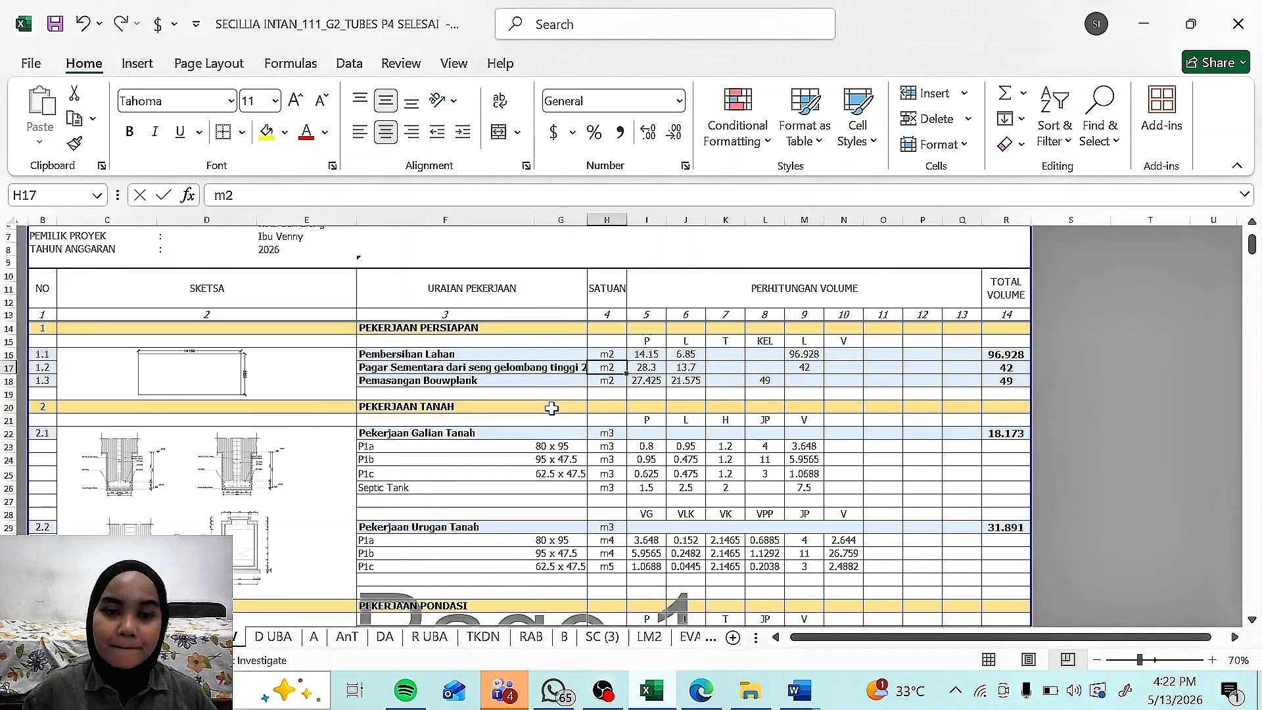
{"action": "left_click", "coordinate": [376, 370]}
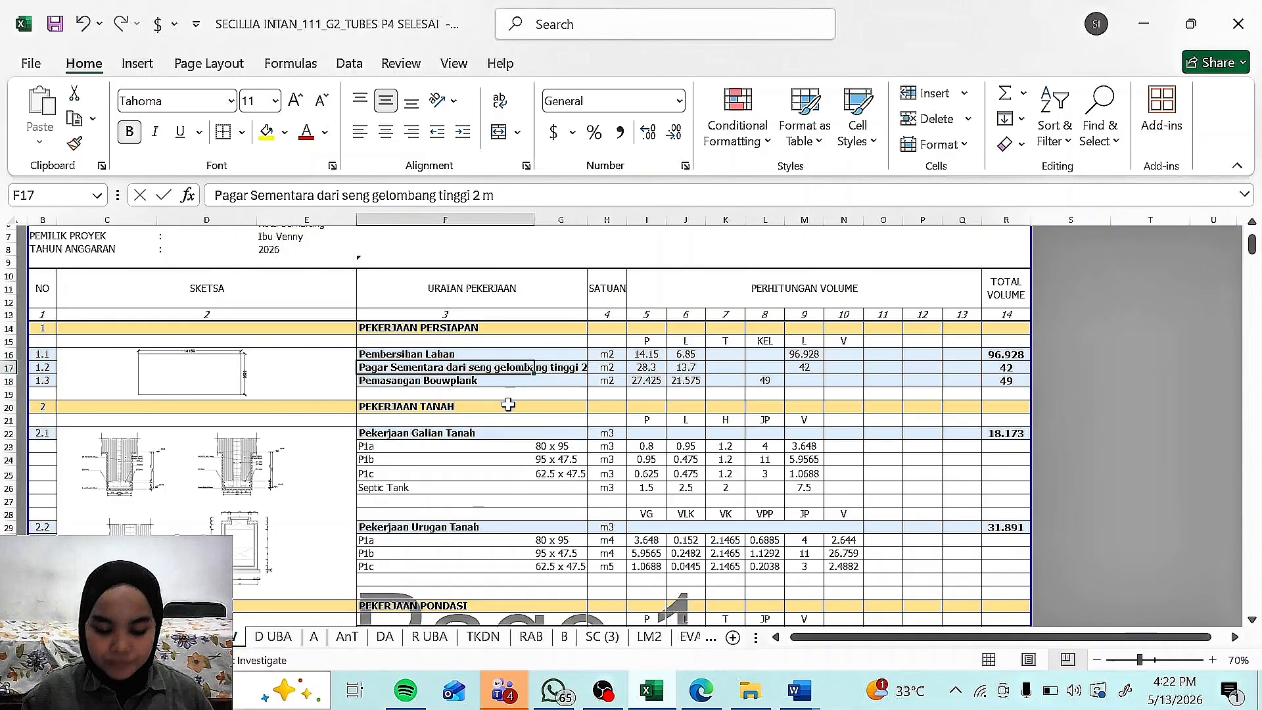
{"action": "left_click", "coordinate": [616, 368]}
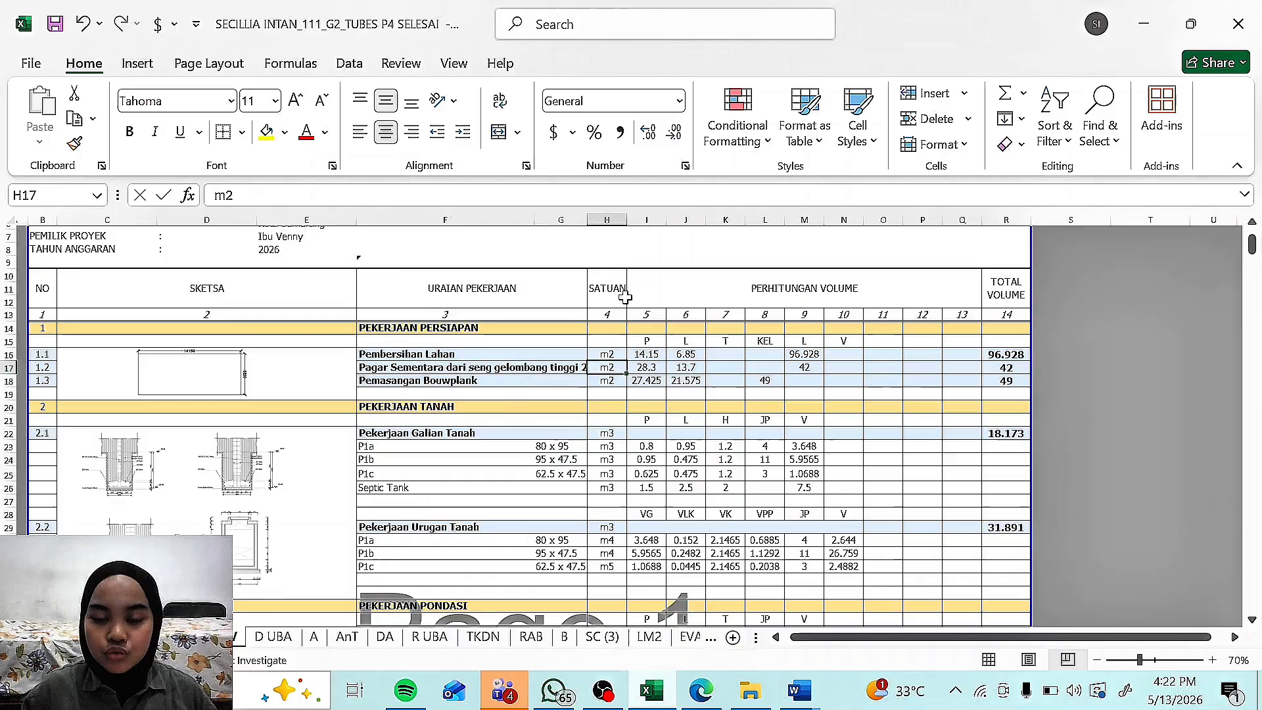
{"action": "left_click", "coordinate": [803, 367]}
{"action": "left_click", "coordinate": [650, 367]}
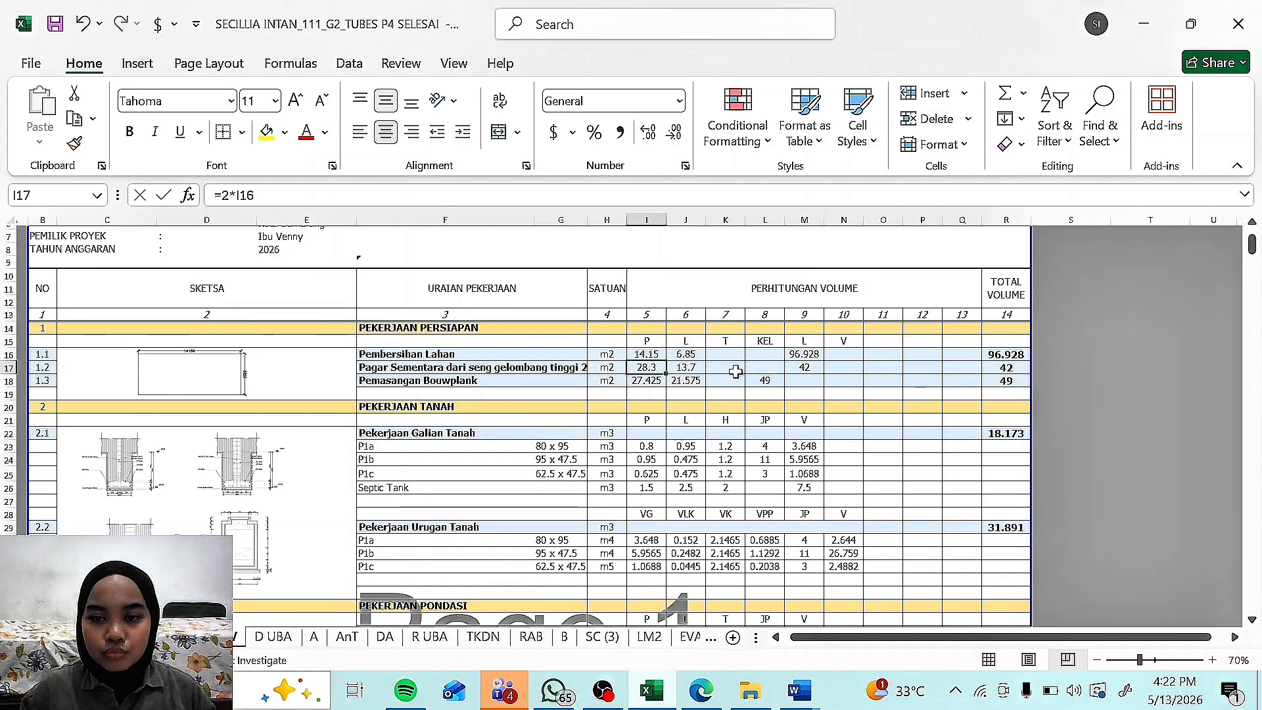
Step: Check the perimeter formula of Pagar Sementara in L17 against its P and L values and the site sketch
{"action": "left_click", "coordinate": [760, 370]}
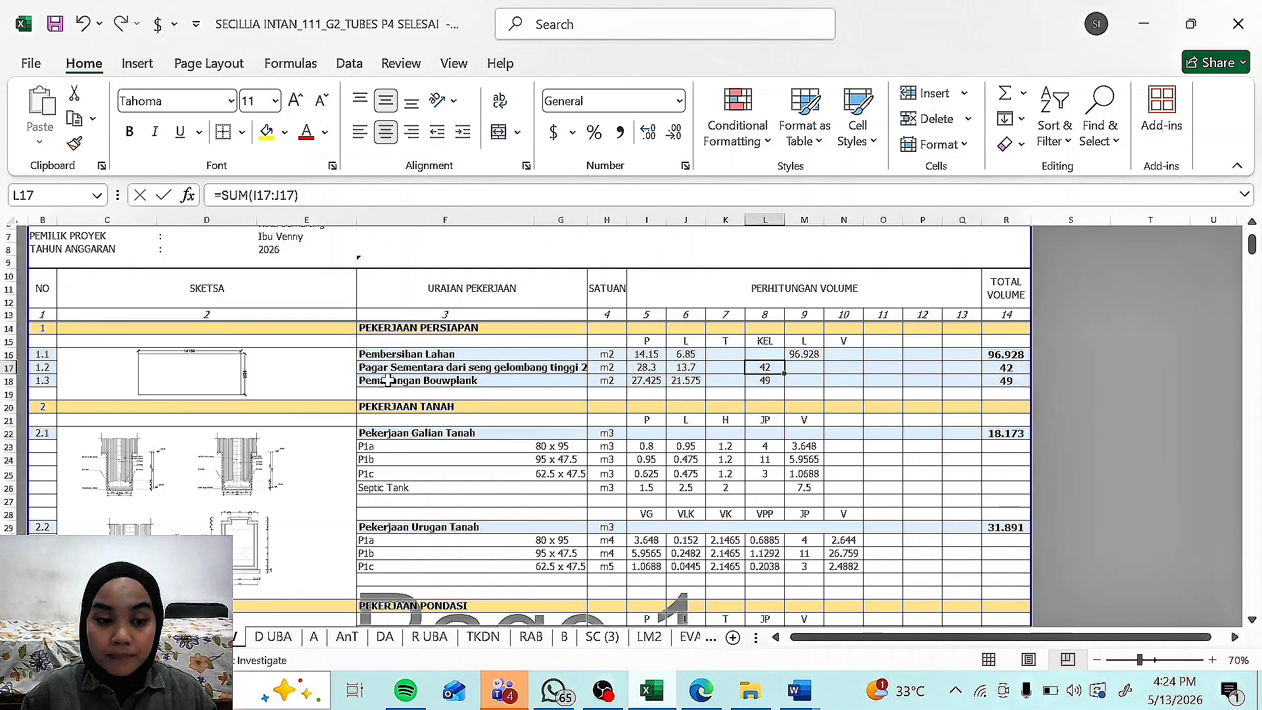
{"action": "left_click", "coordinate": [643, 383]}
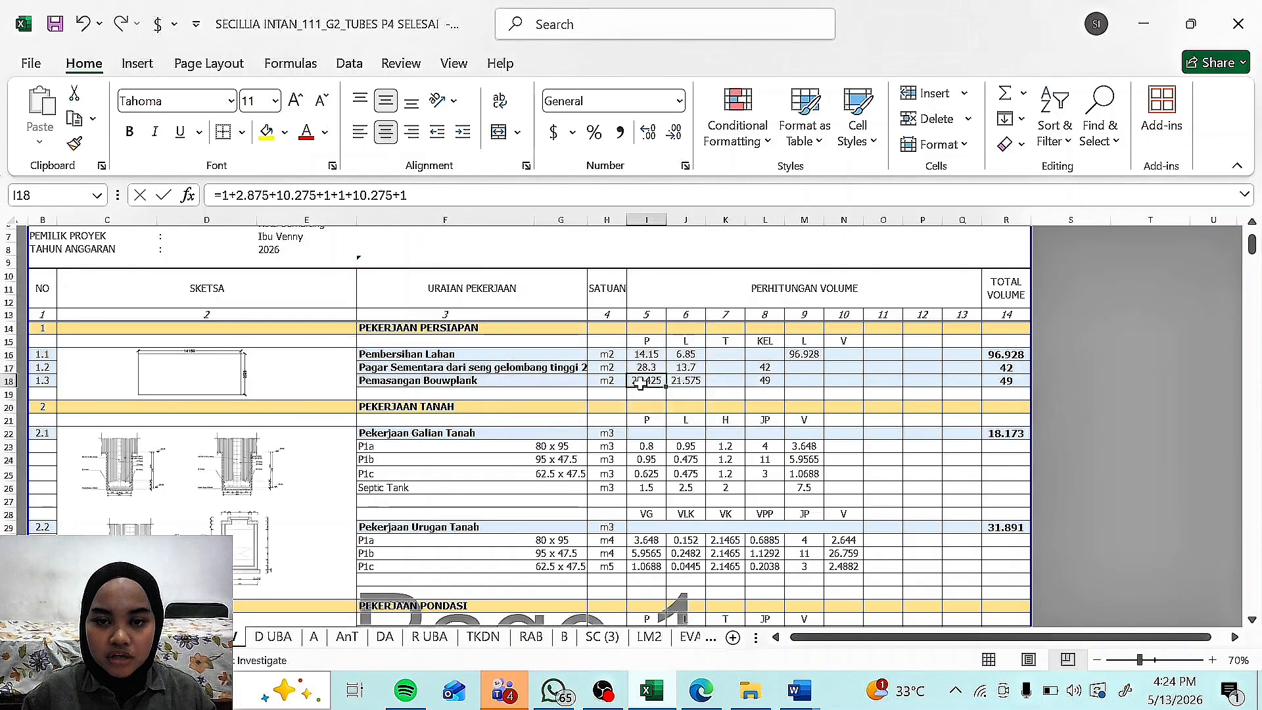
{"action": "left_click", "coordinate": [651, 368]}
{"action": "left_click", "coordinate": [685, 367]}
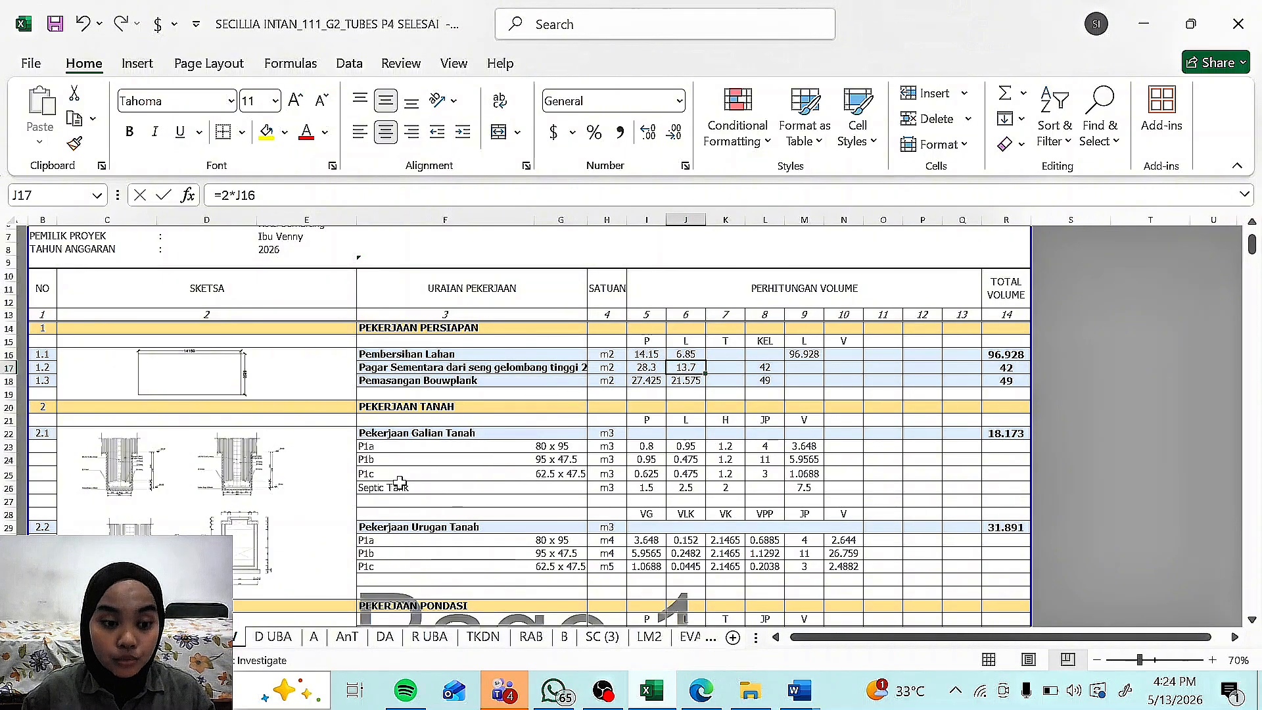
{"action": "left_click", "coordinate": [207, 384]}
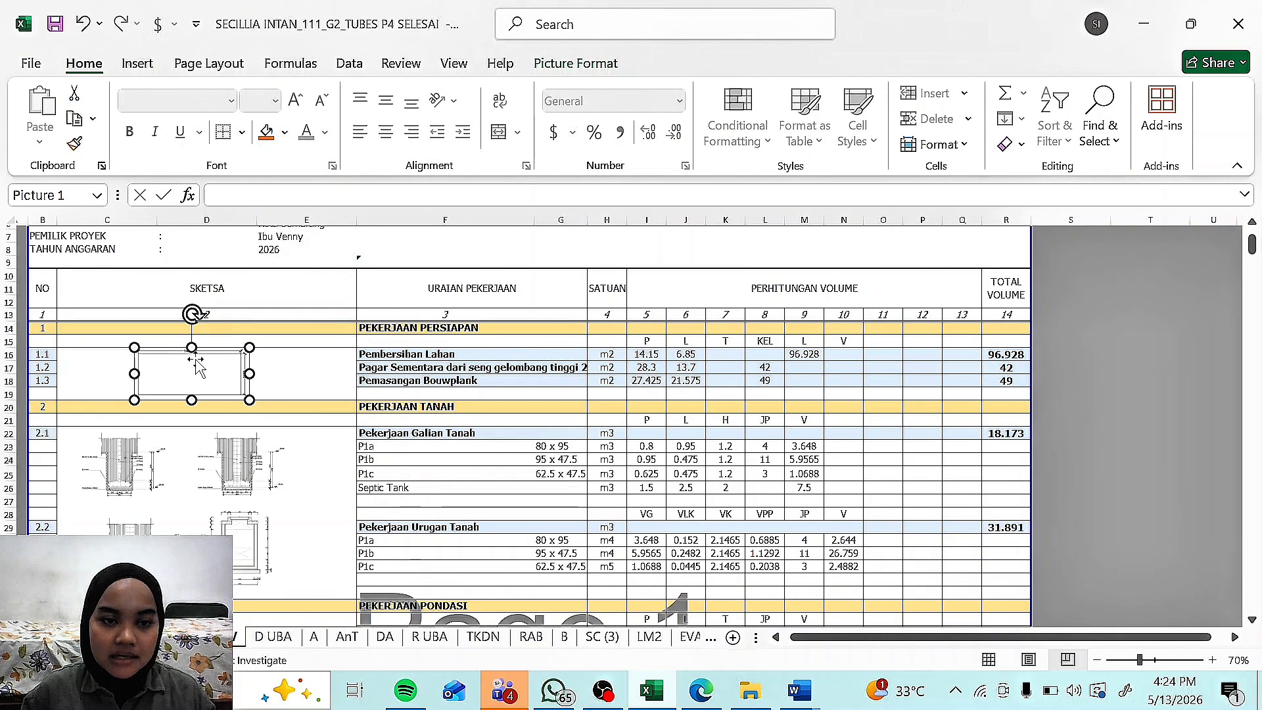
{"action": "left_click", "coordinate": [646, 367]}
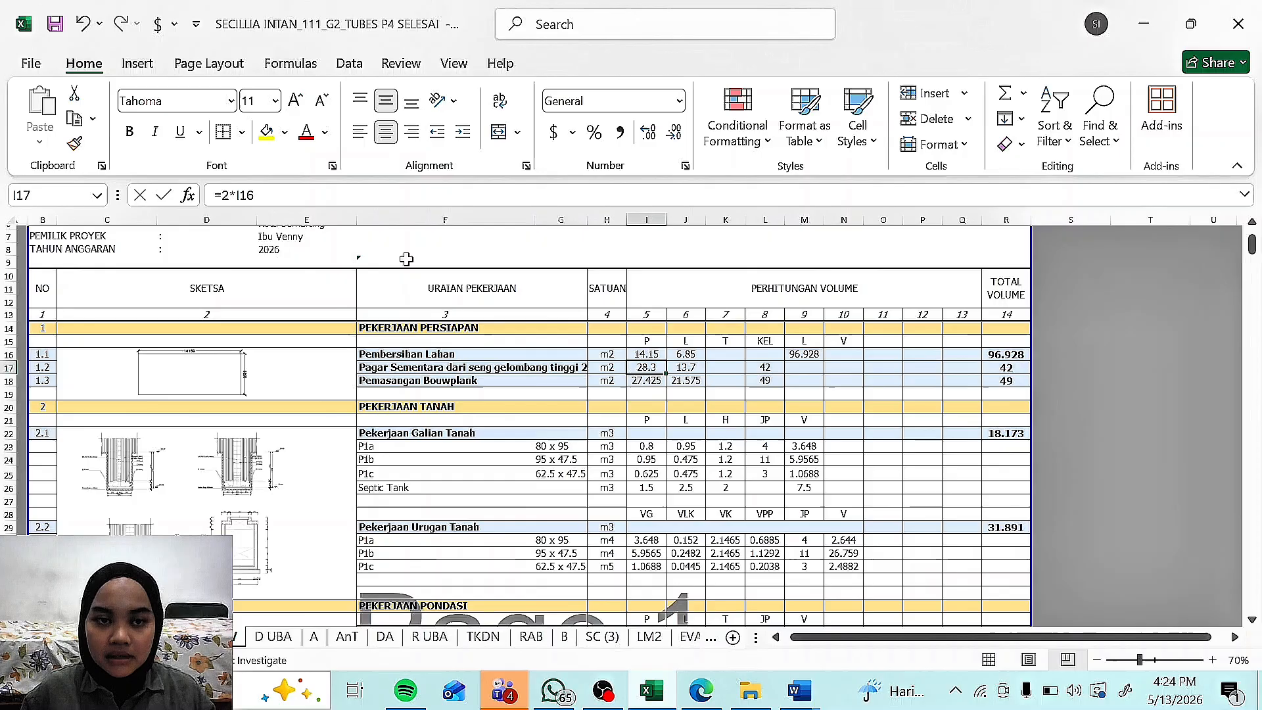
Step: Trace the P and L formulas of Pagar Sementara in I17 and J17 back to row 16 and on to the perimeter in L17
{"action": "double_click", "coordinate": [647, 367]}
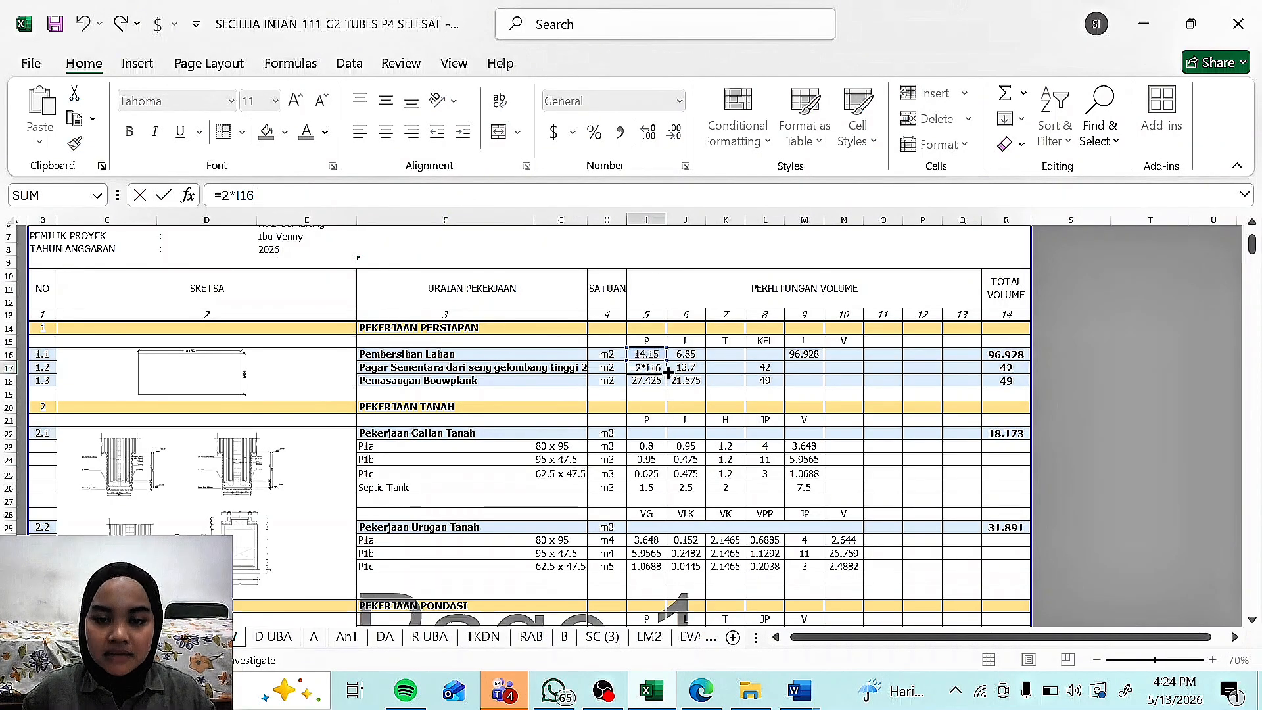
{"action": "key", "text": "Return"}
{"action": "left_click", "coordinate": [646, 355]}
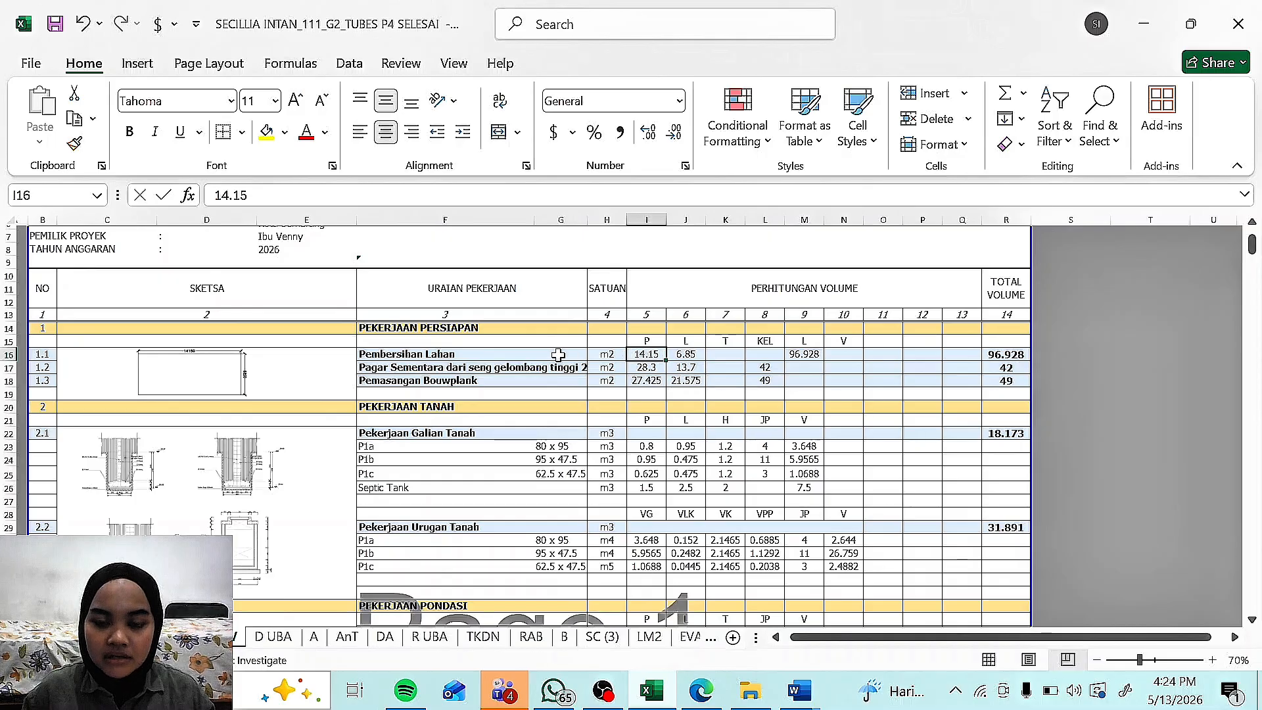
{"action": "left_click", "coordinate": [648, 368]}
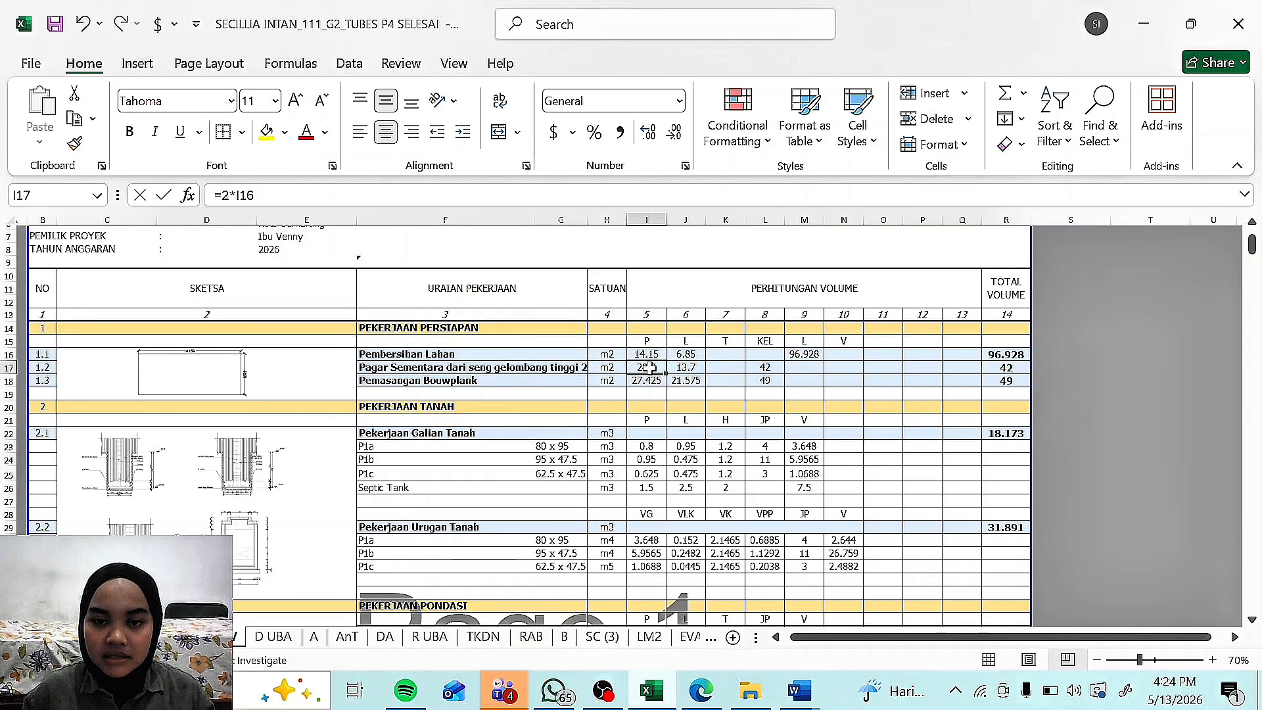
{"action": "left_click", "coordinate": [688, 369]}
{"action": "left_click", "coordinate": [309, 202]}
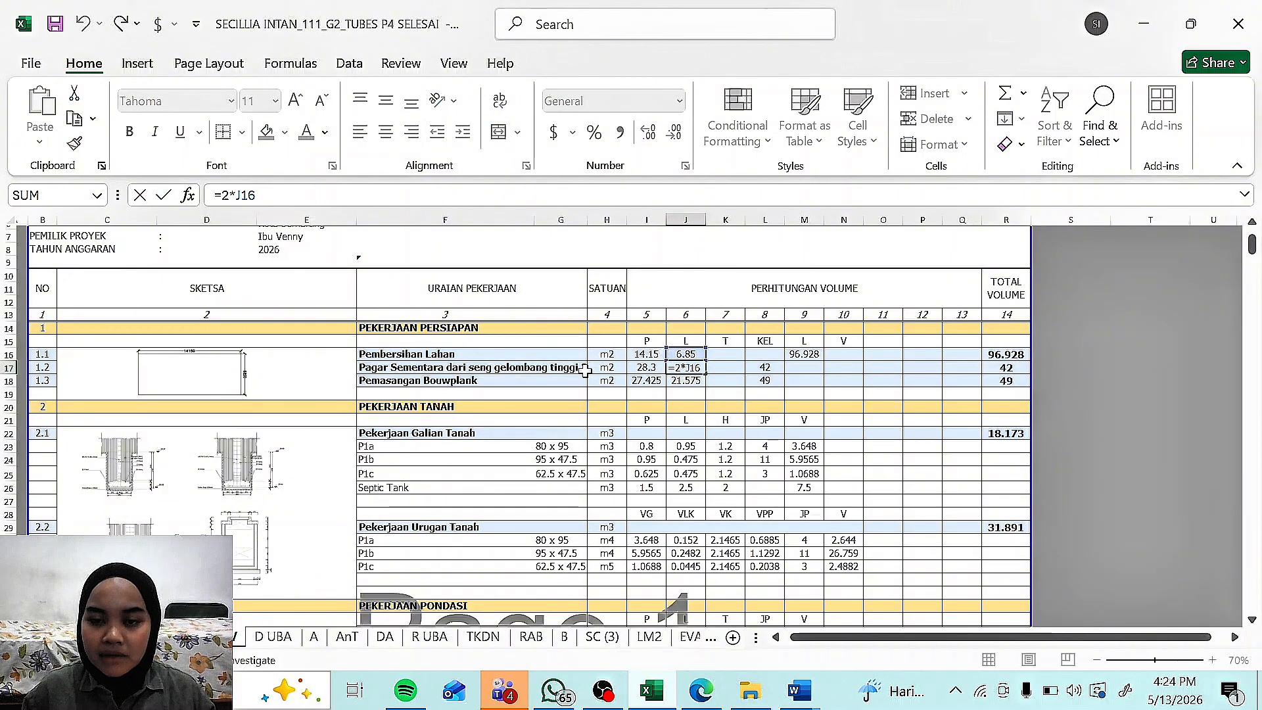
{"action": "left_click", "coordinate": [761, 365]}
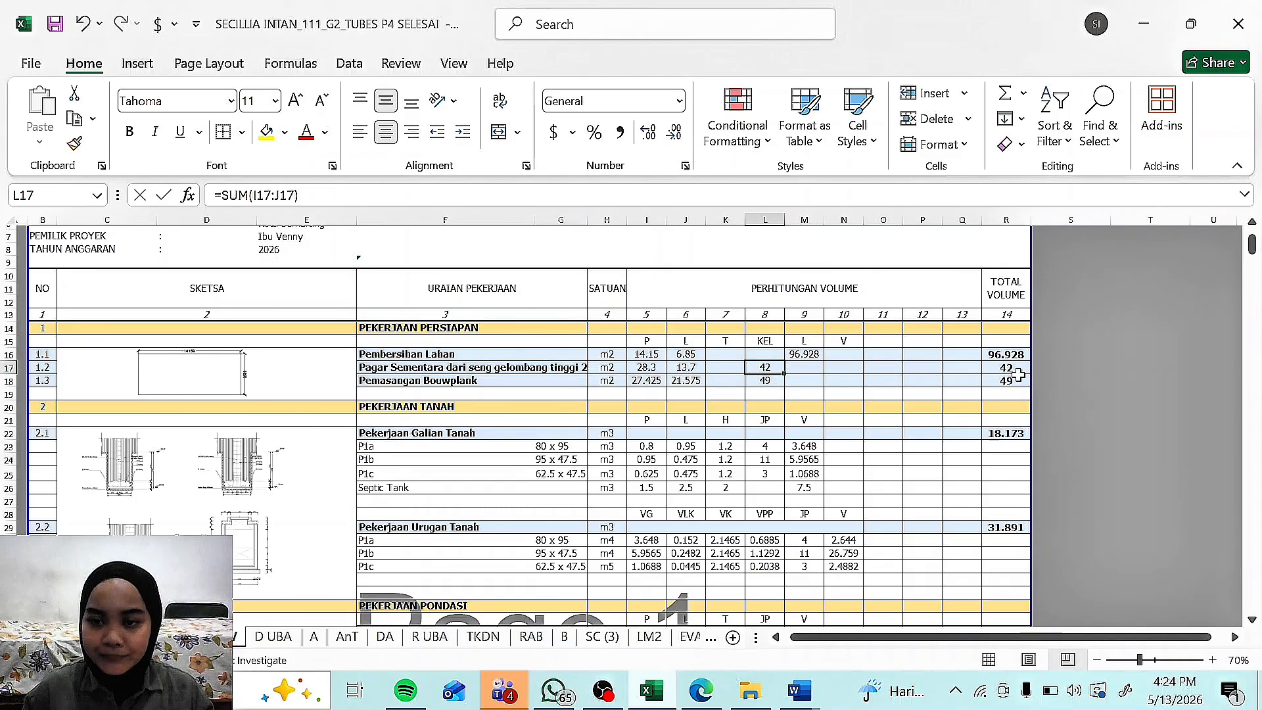
Step: Inspect the P and L dimensions of item 1.3 Pemasangan Bouwplank and the formula that sums them in L18
{"action": "left_click", "coordinate": [653, 394]}
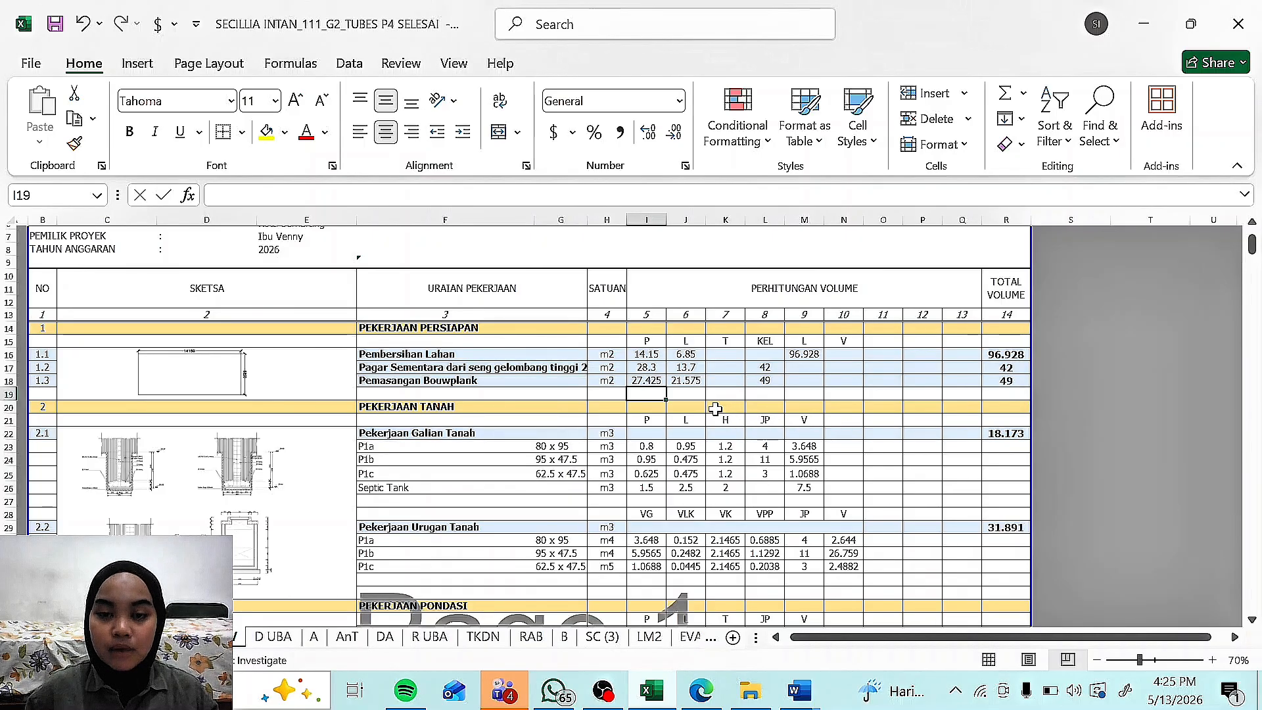
{"action": "left_click", "coordinate": [664, 380]}
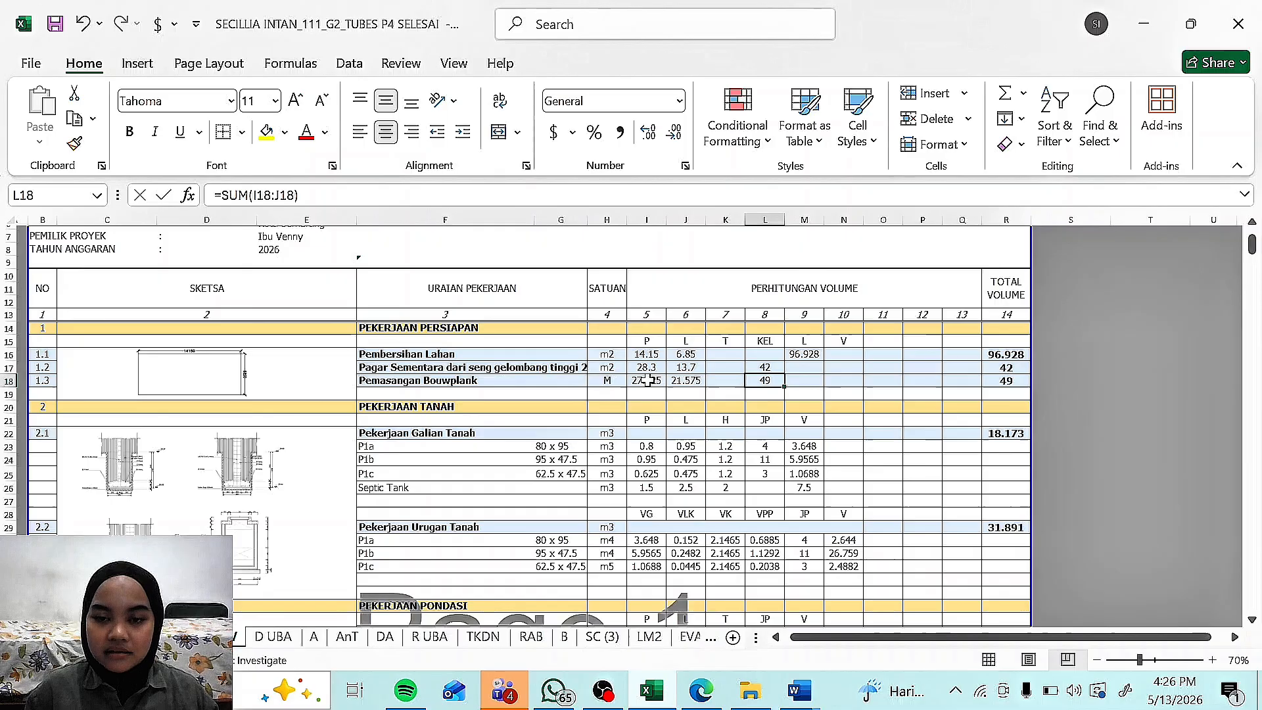
{"action": "left_click_drag", "start_coordinate": [667, 379], "coordinate": [685, 380]}
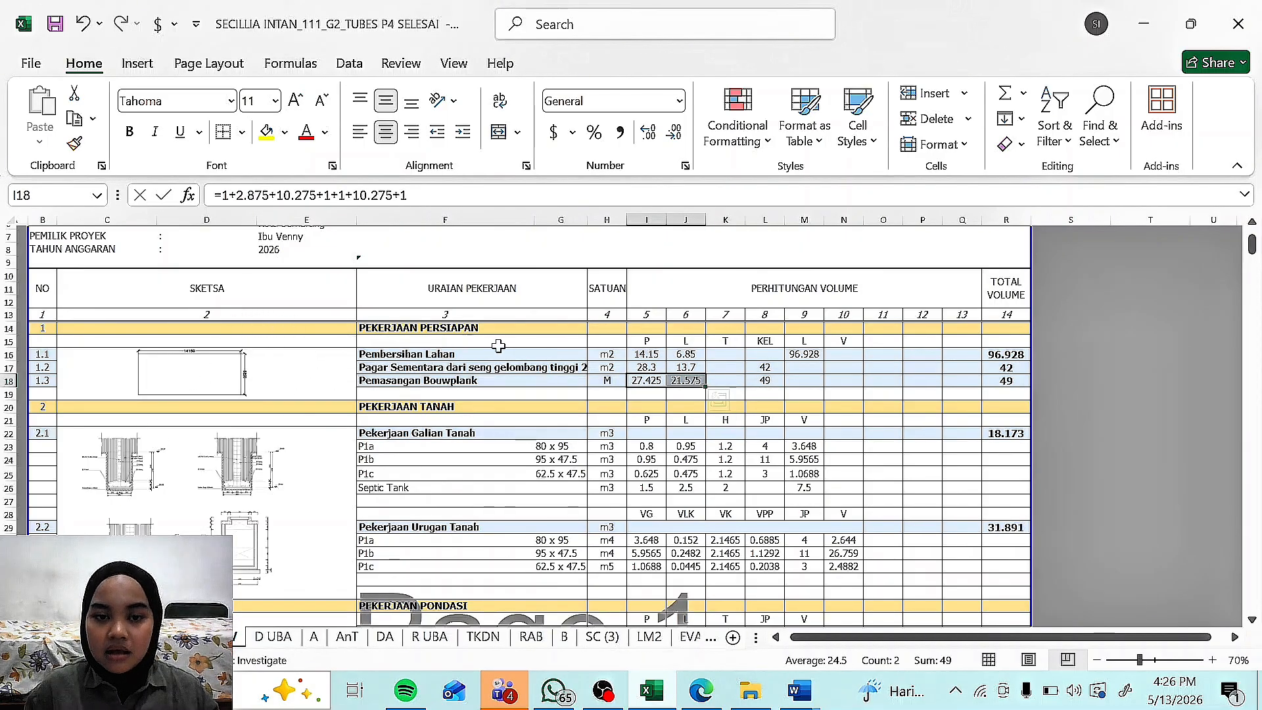
{"action": "left_click", "coordinate": [767, 380]}
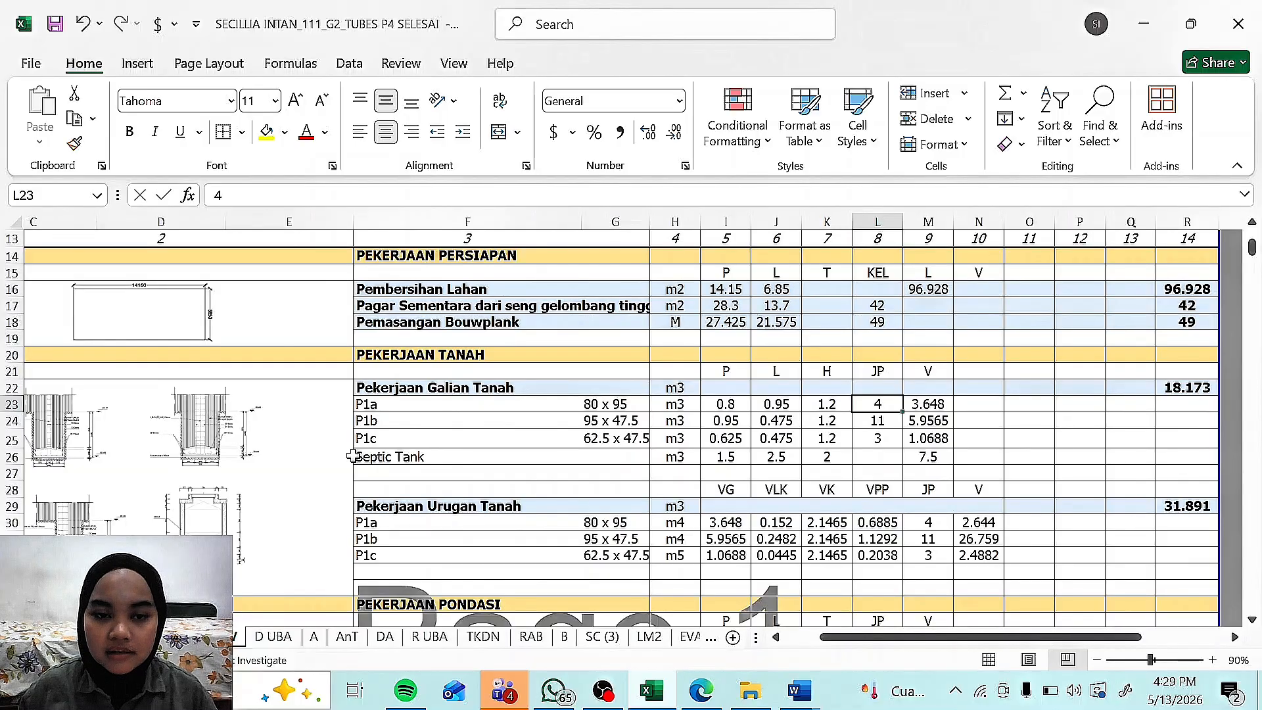
Step: Review the Pekerjaan Galian Tanah entries P1a, P1b, P1c and Septic Tank, including the sizes listed for the three foundation types
{"action": "left_click", "coordinate": [373, 408]}
{"action": "left_click_drag", "start_coordinate": [377, 431], "coordinate": [383, 438]}
{"action": "left_click", "coordinate": [397, 460]}
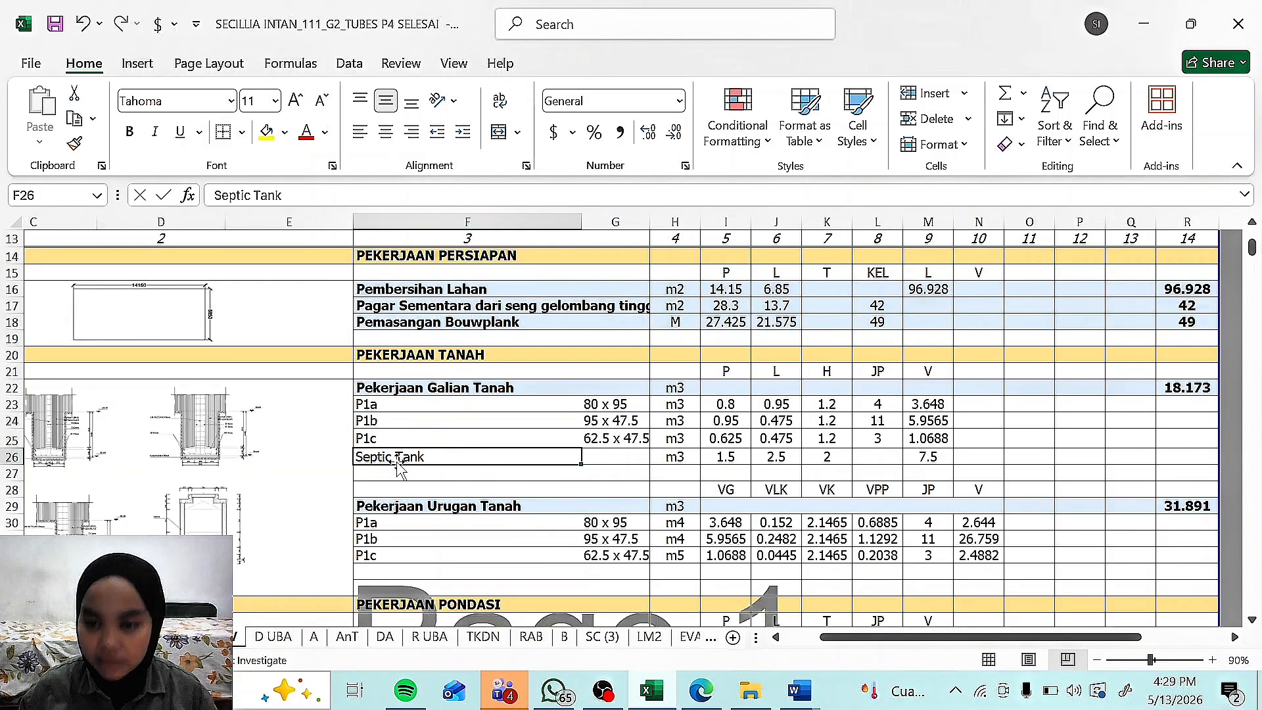
{"action": "left_click", "coordinate": [595, 404]}
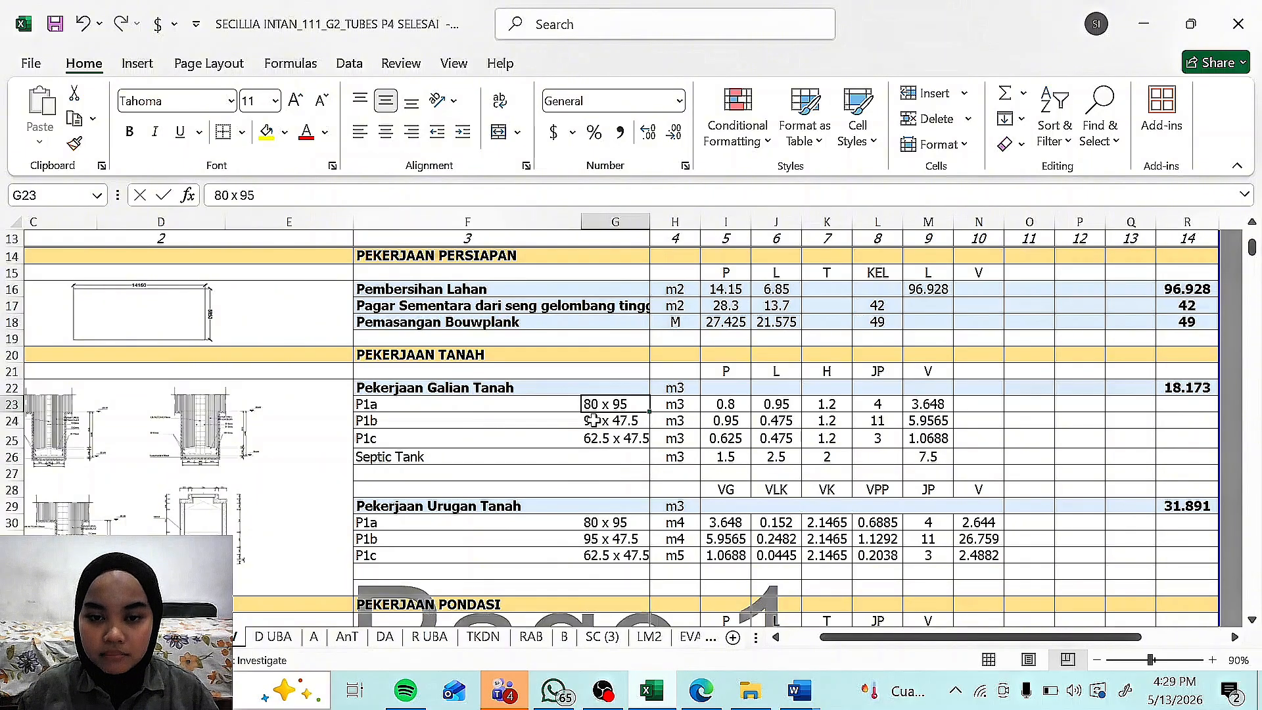
{"action": "left_click", "coordinate": [598, 420]}
{"action": "left_click", "coordinate": [600, 440]}
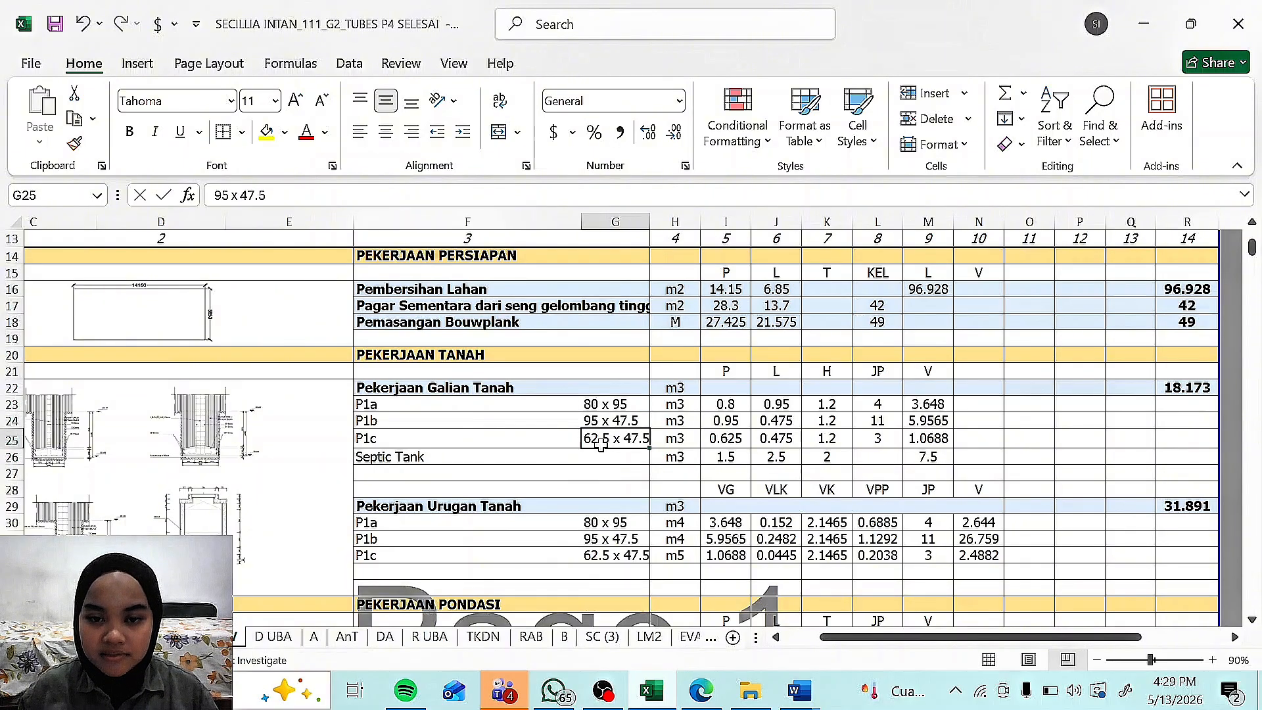
{"action": "left_click", "coordinate": [595, 403]}
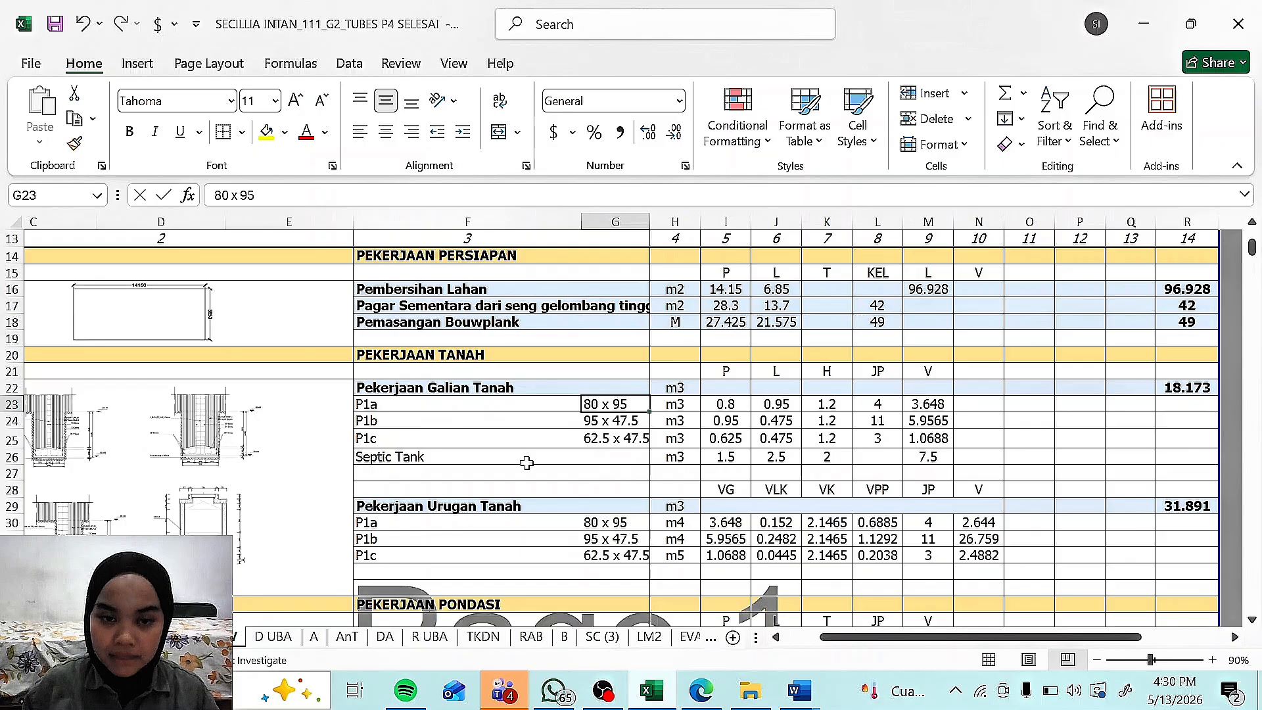
{"action": "left_click", "coordinate": [393, 457]}
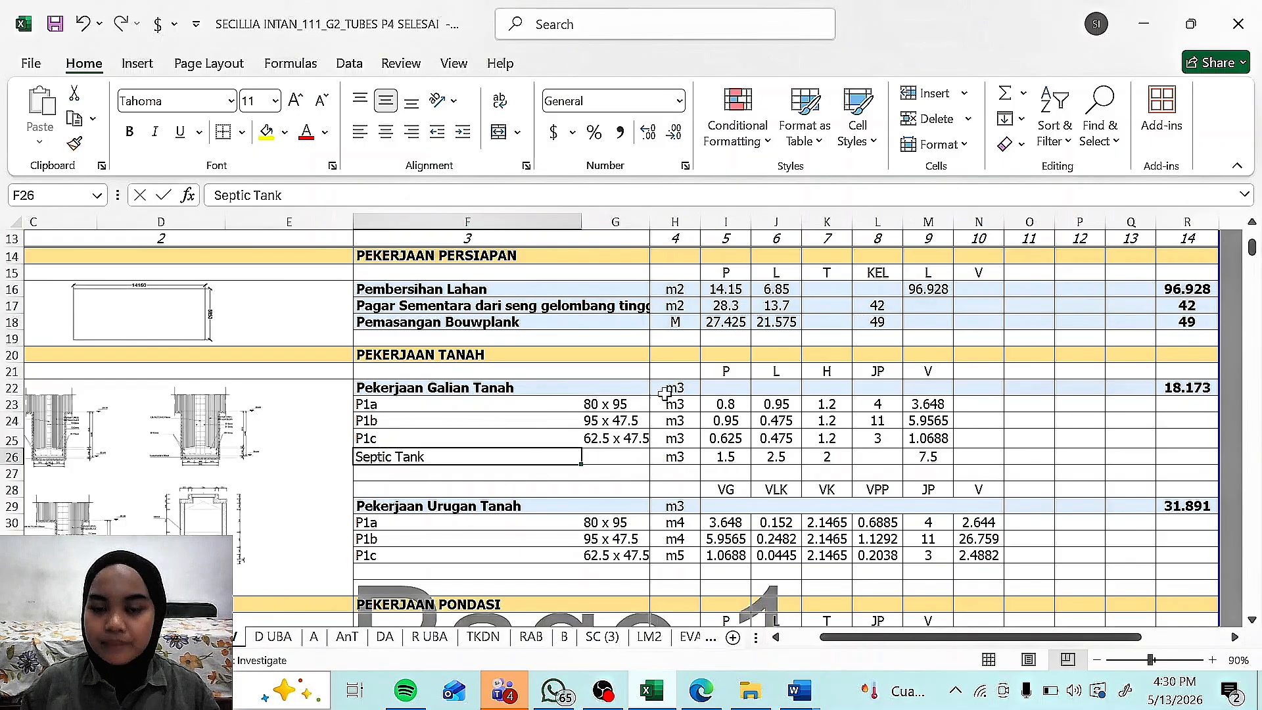
Step: Examine the P, L, H and JP values of P1a under Pekerjaan Galian Tanah and the volume formula in M23
{"action": "scroll", "coordinate": [672, 401], "scroll_direction": "up", "scroll_amount": 2}
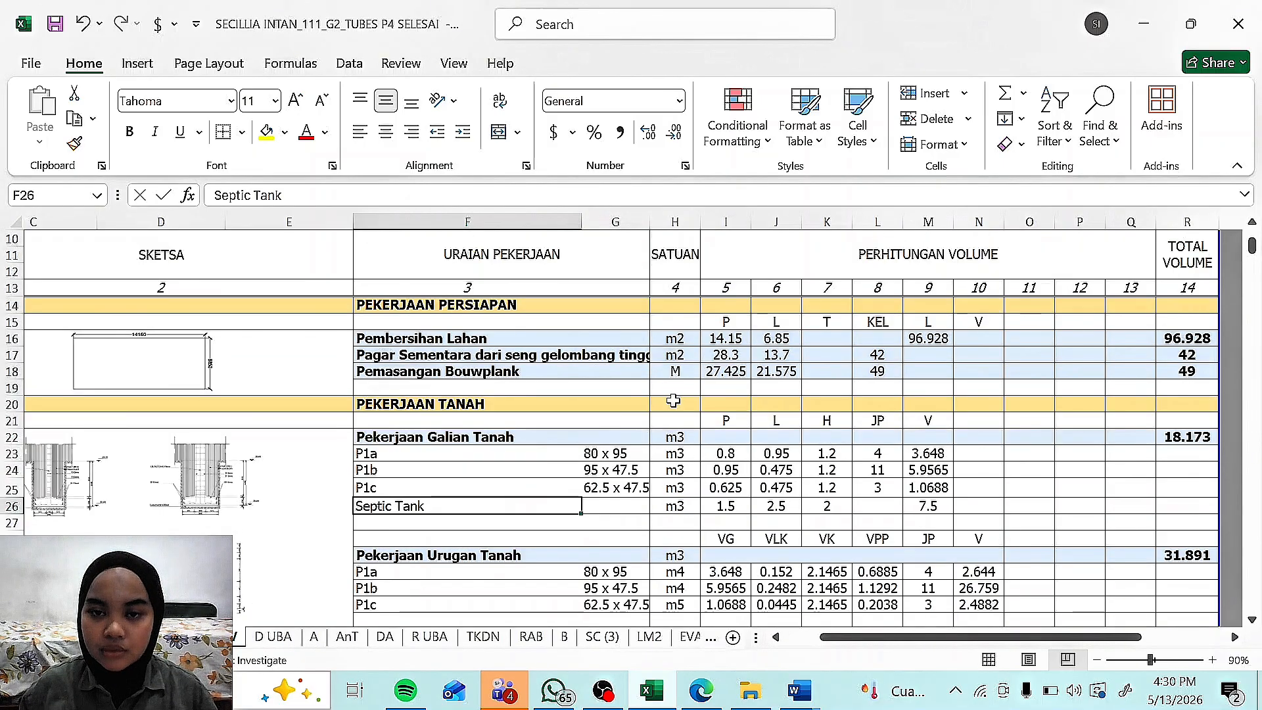
{"action": "scroll", "coordinate": [672, 418], "scroll_direction": "down", "scroll_amount": 2}
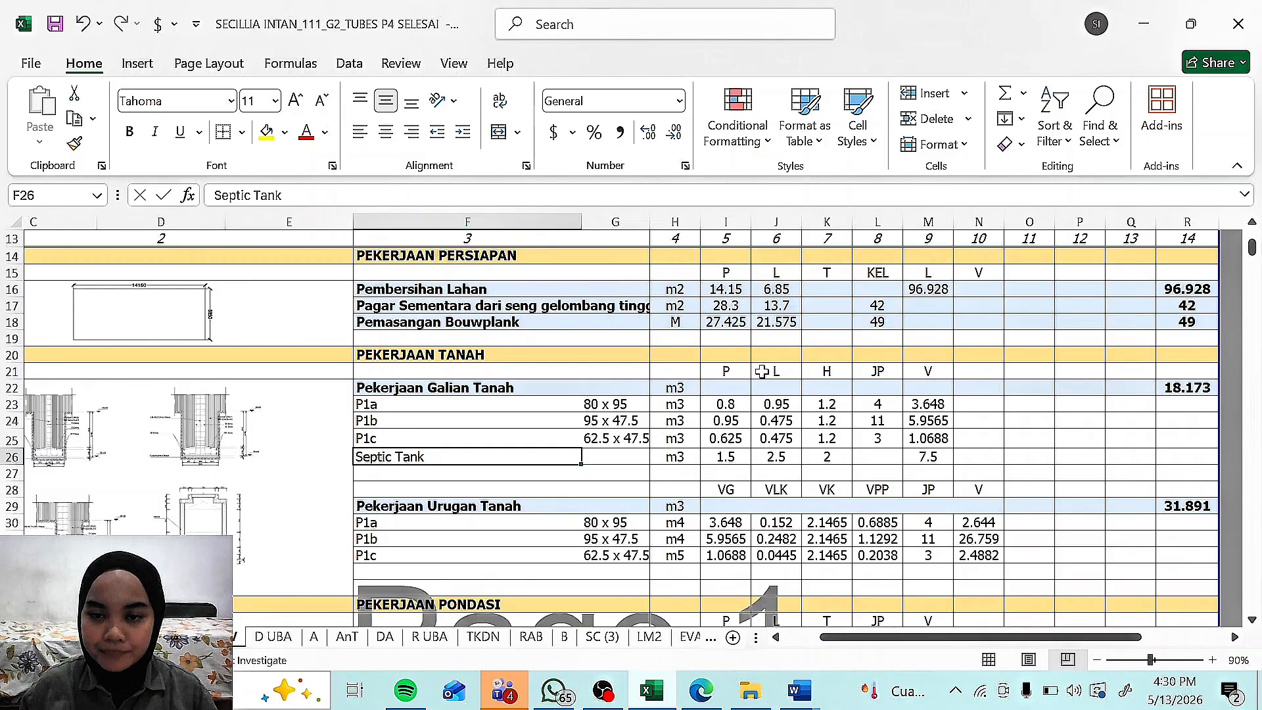
{"action": "left_click", "coordinate": [734, 373]}
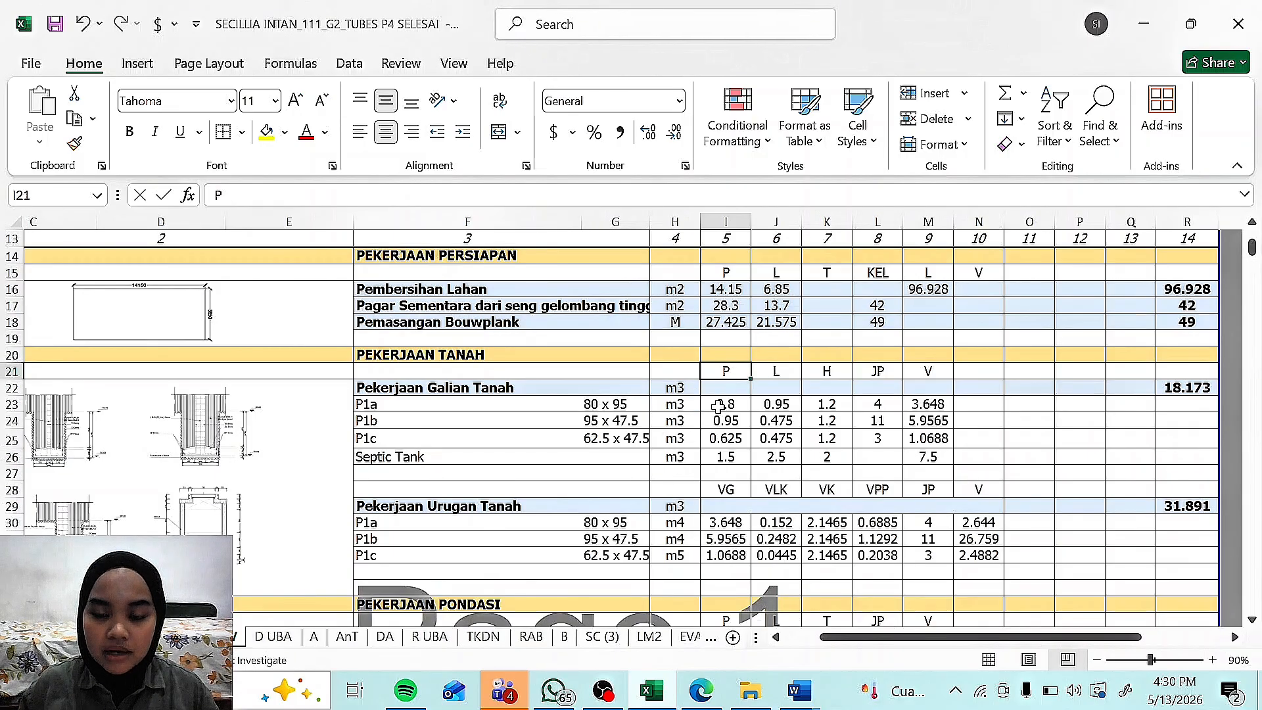
{"action": "left_click", "coordinate": [719, 405]}
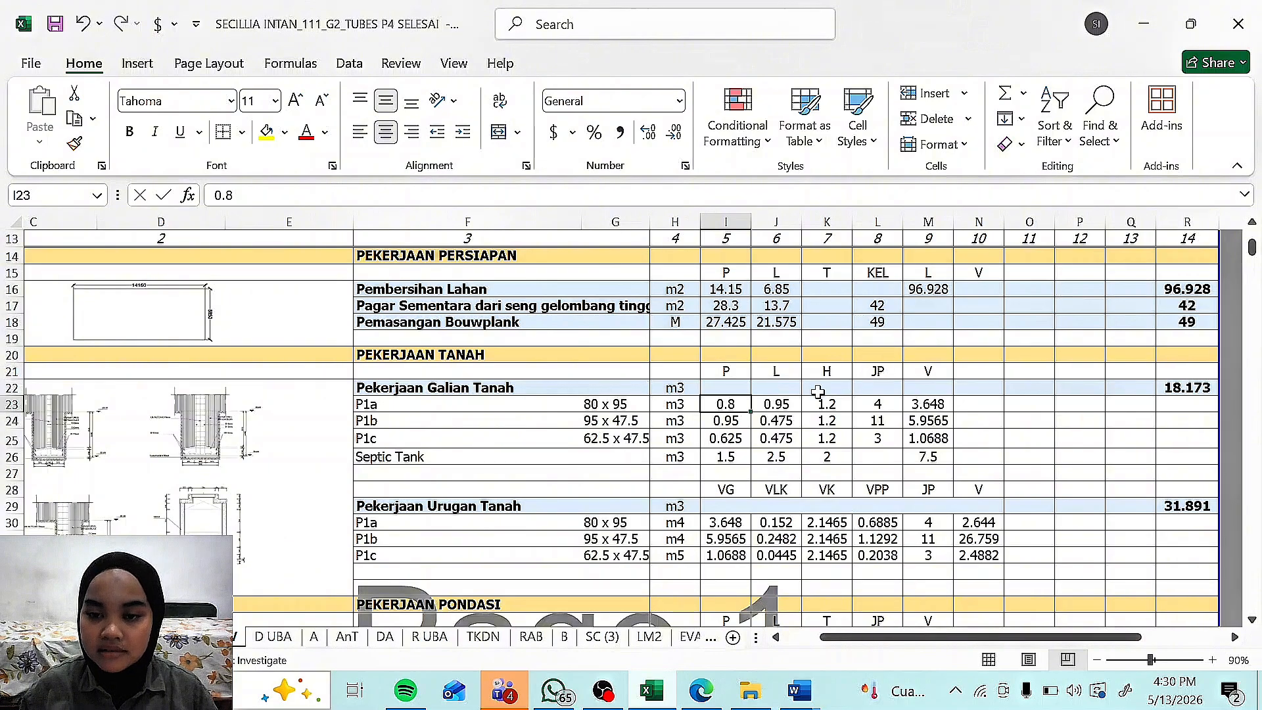
{"action": "left_click", "coordinate": [367, 409]}
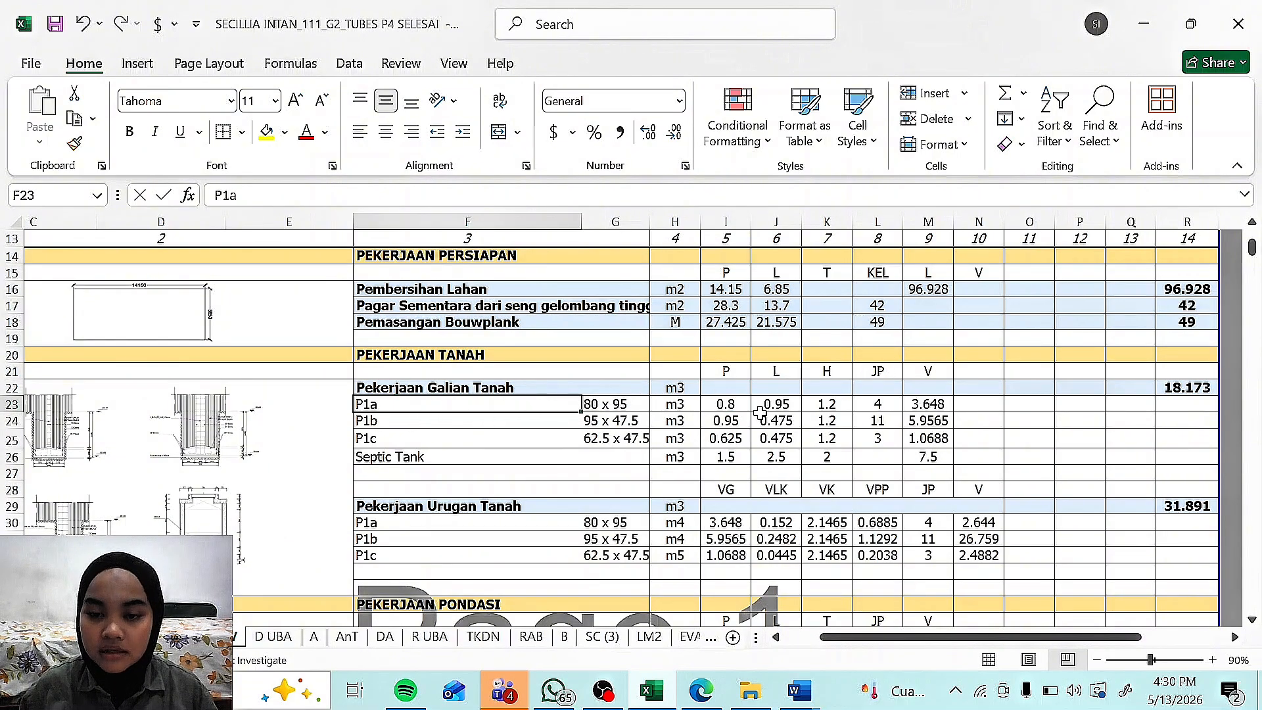
{"action": "left_click", "coordinate": [726, 407]}
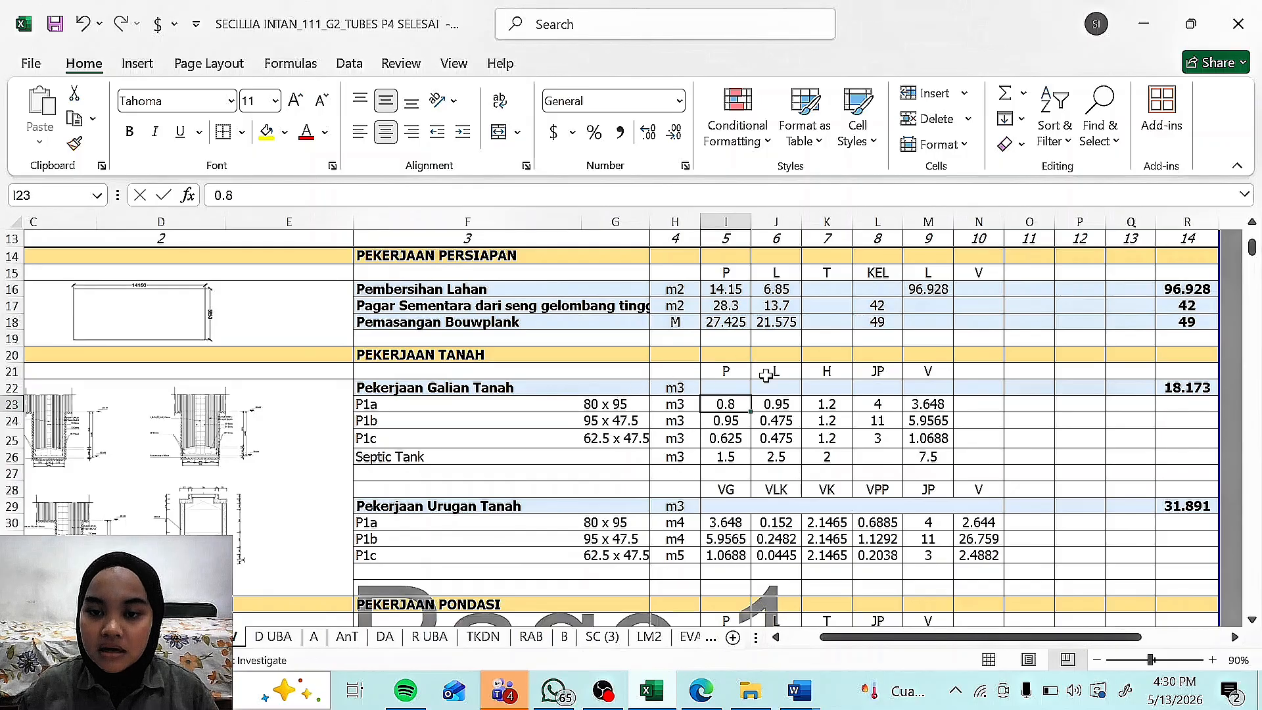
{"action": "left_click", "coordinate": [774, 399]}
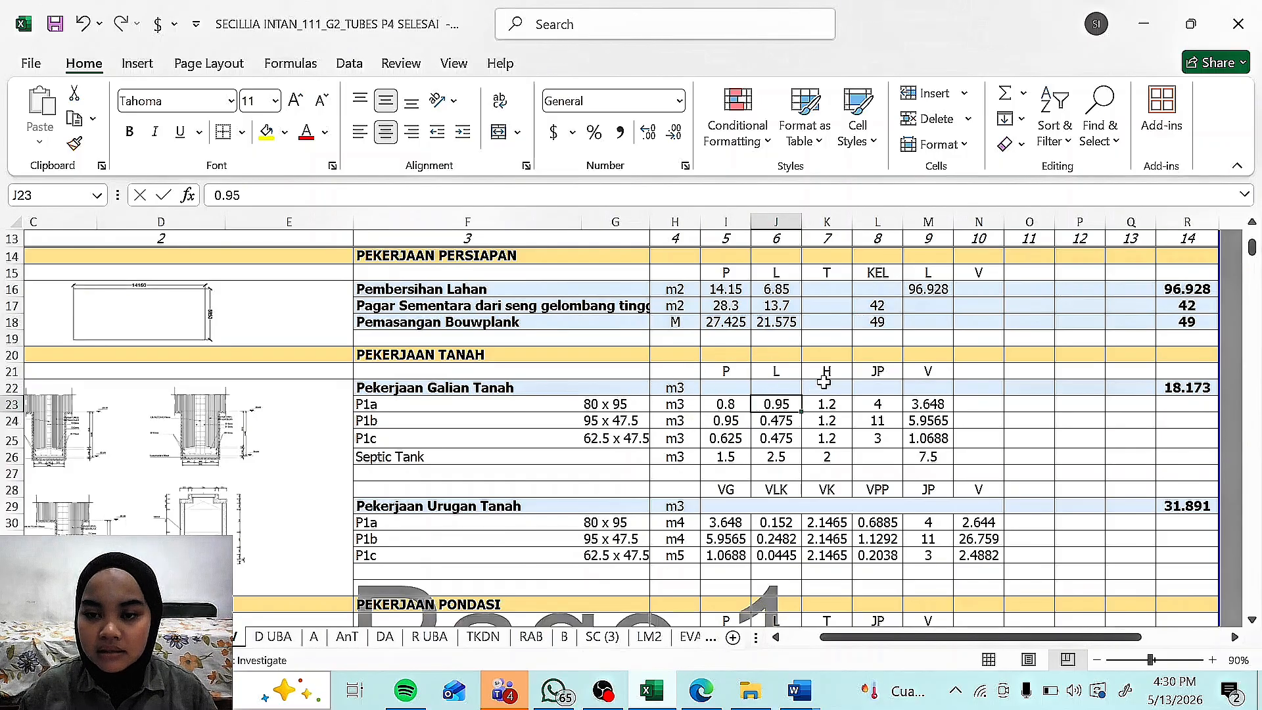
{"action": "left_click", "coordinate": [824, 406]}
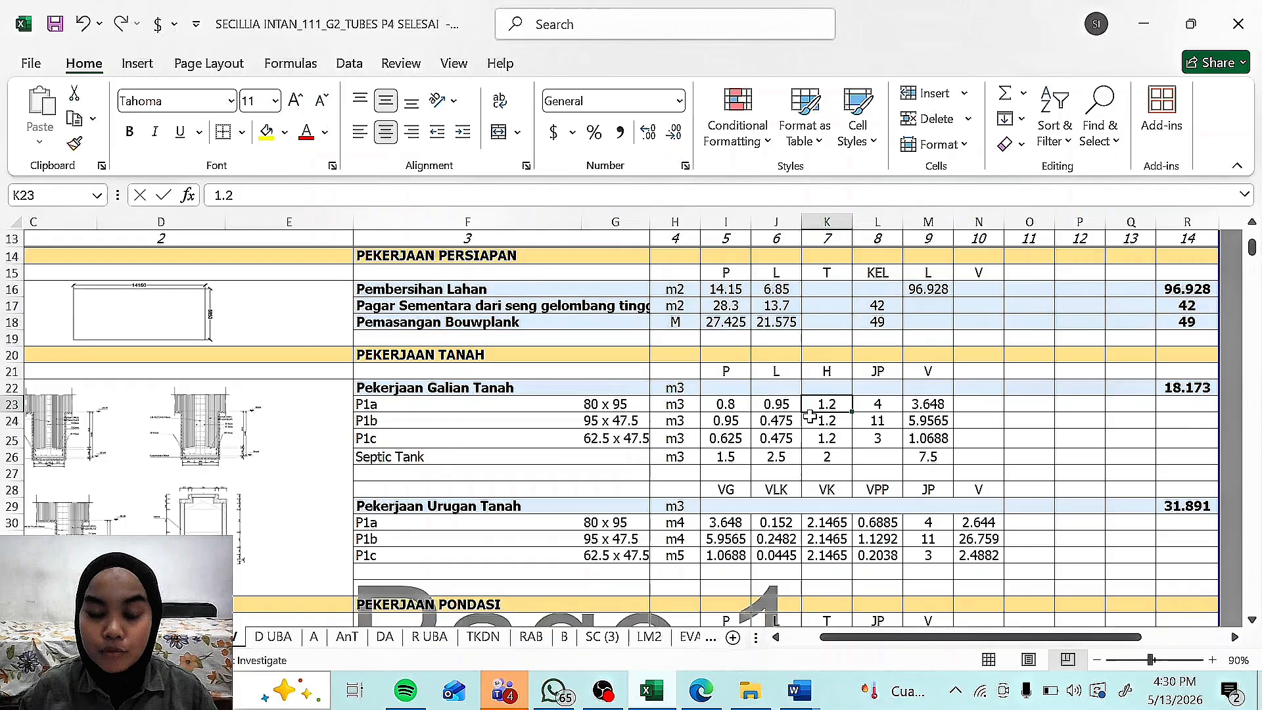
{"action": "left_click", "coordinate": [873, 406]}
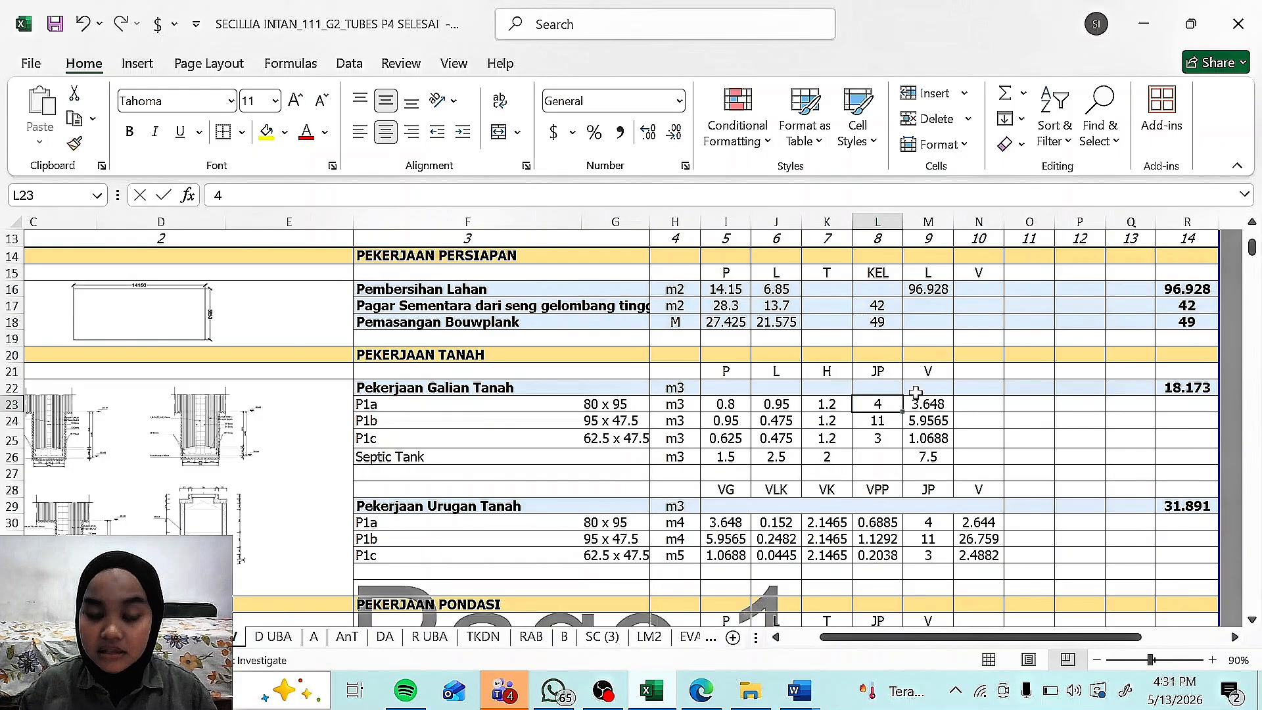
{"action": "key", "text": "Right"}
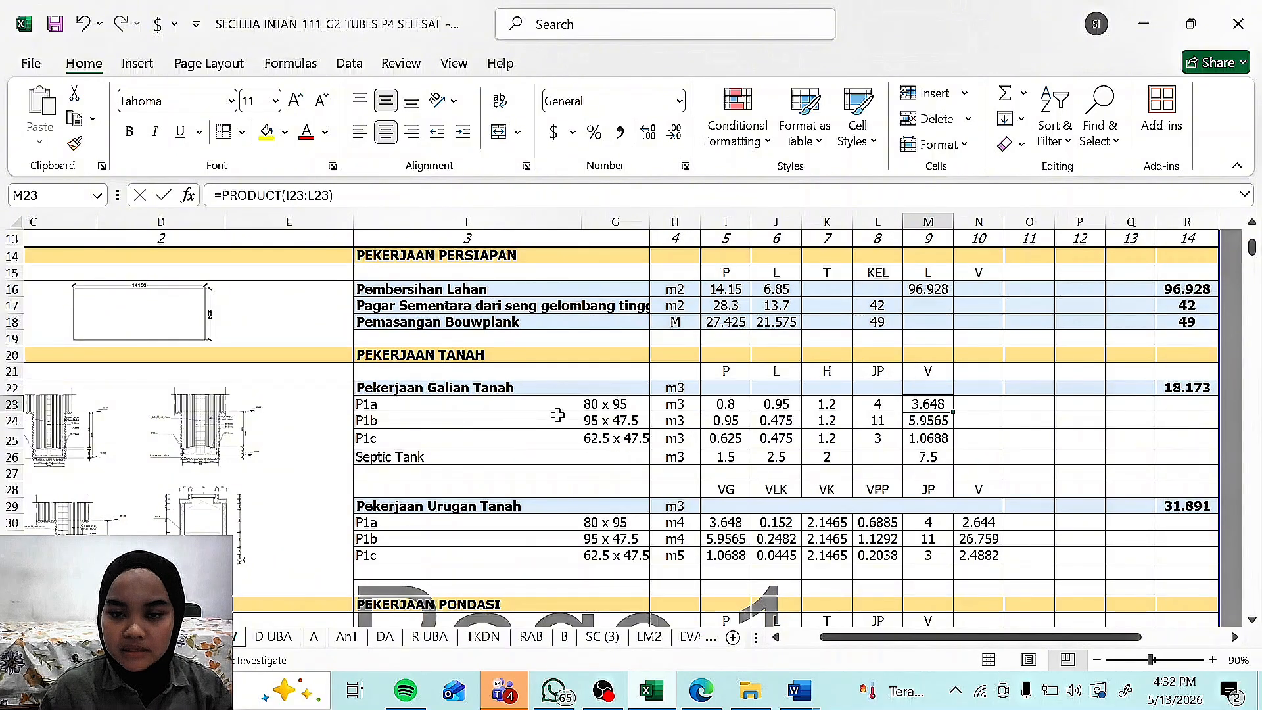
Step: Highlight the P, L, H and JP values of P1a in I23:L23 and check the volume formula in M23 that multiplies them
{"action": "left_click", "coordinate": [731, 408]}
{"action": "key", "text": "shift+Right"}
{"action": "key", "text": "shift+Right"}
{"action": "key", "text": "shift+Right"}
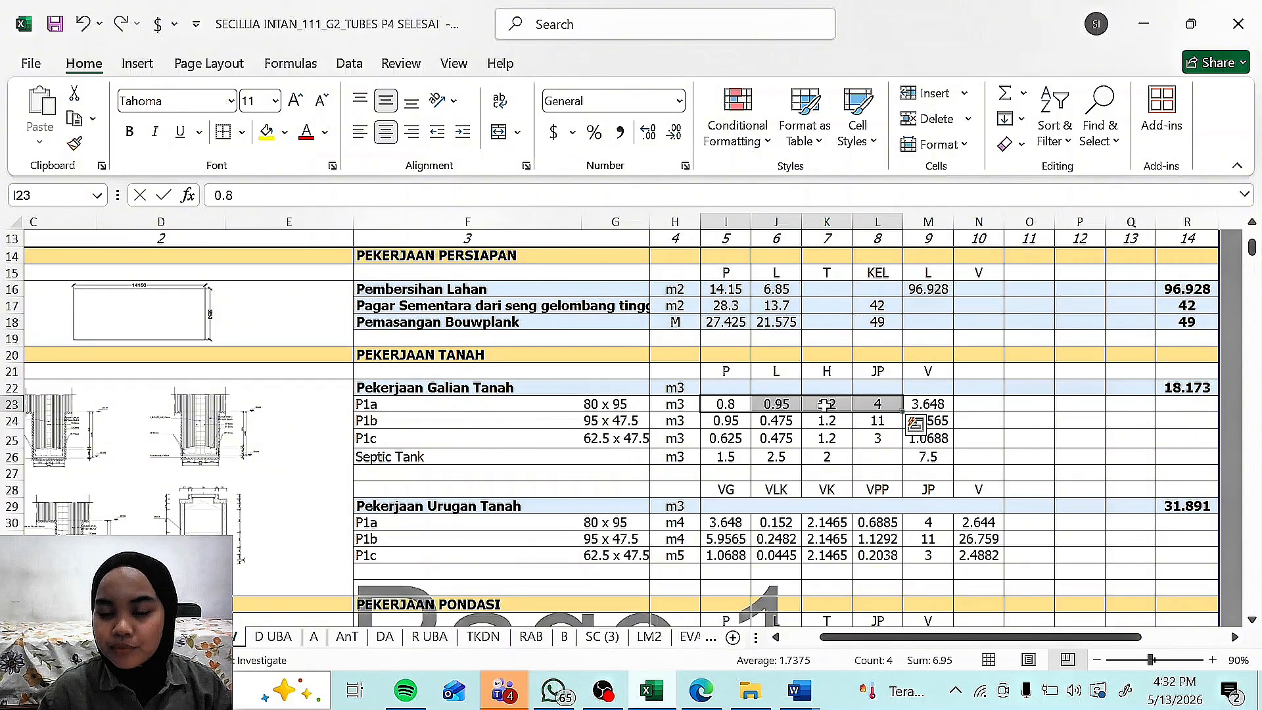
{"action": "left_click", "coordinate": [926, 406]}
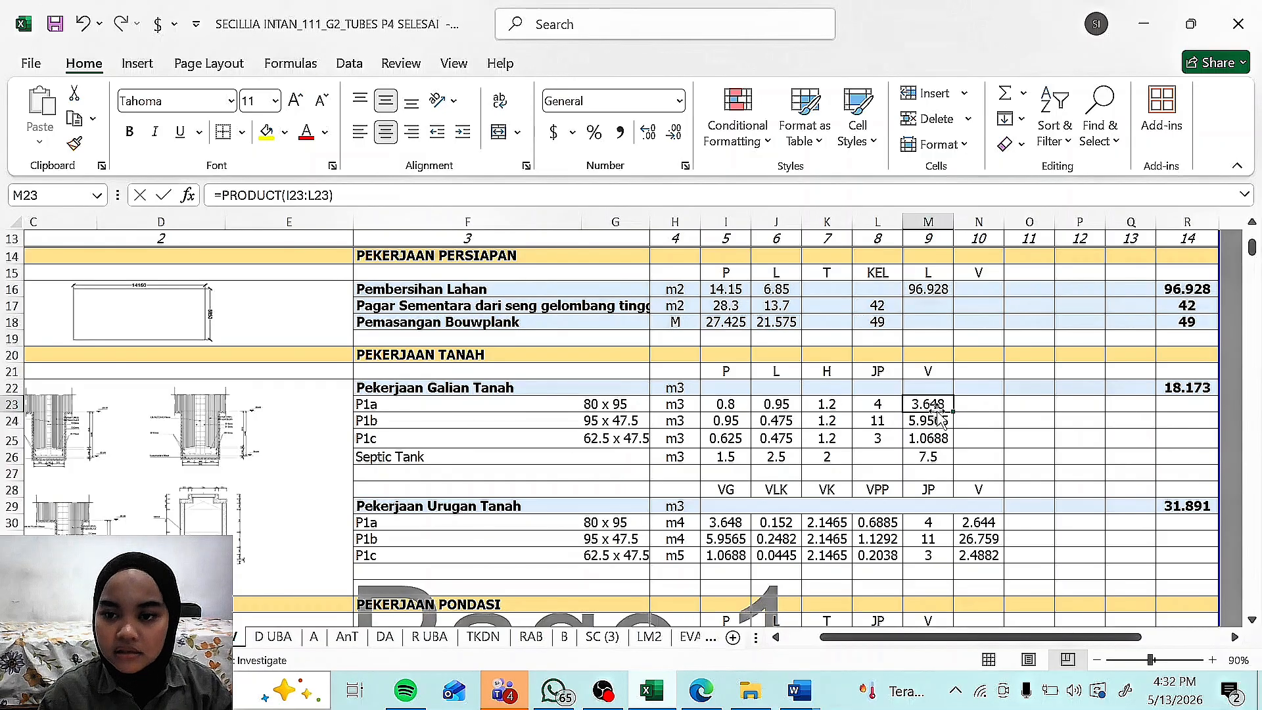
Step: Review the Pekerjaan Galian Tanah volumes in M23:M26 and the formula in R22 that sums them into the total volume
{"action": "left_click_drag", "start_coordinate": [936, 405], "coordinate": [930, 455]}
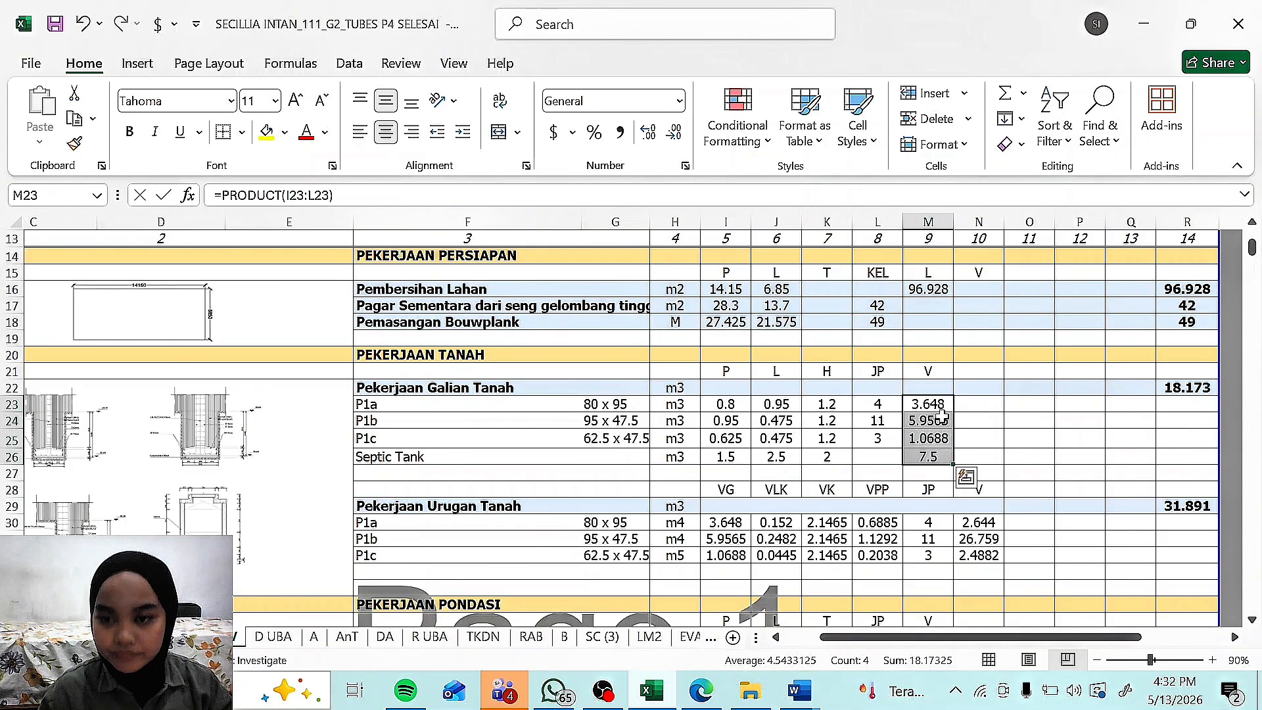
{"action": "left_click", "coordinate": [940, 419]}
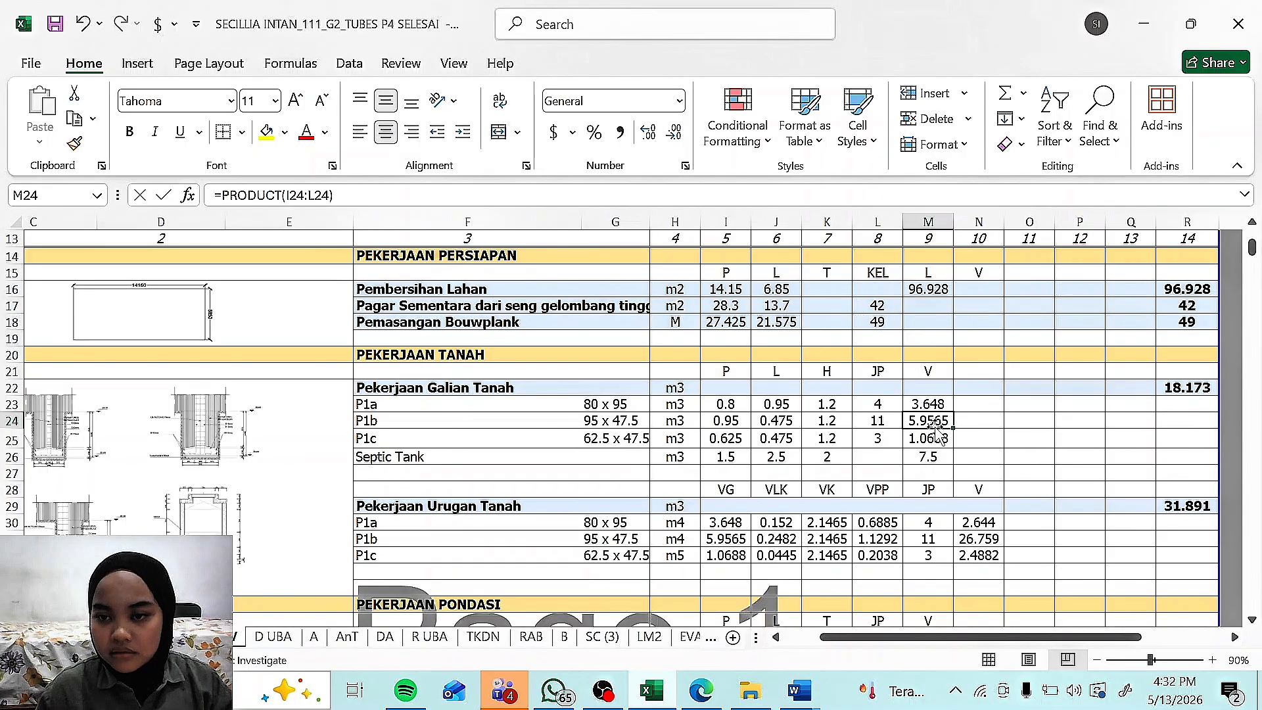
{"action": "left_click_drag", "start_coordinate": [935, 403], "coordinate": [932, 460]}
{"action": "left_click", "coordinate": [938, 421]}
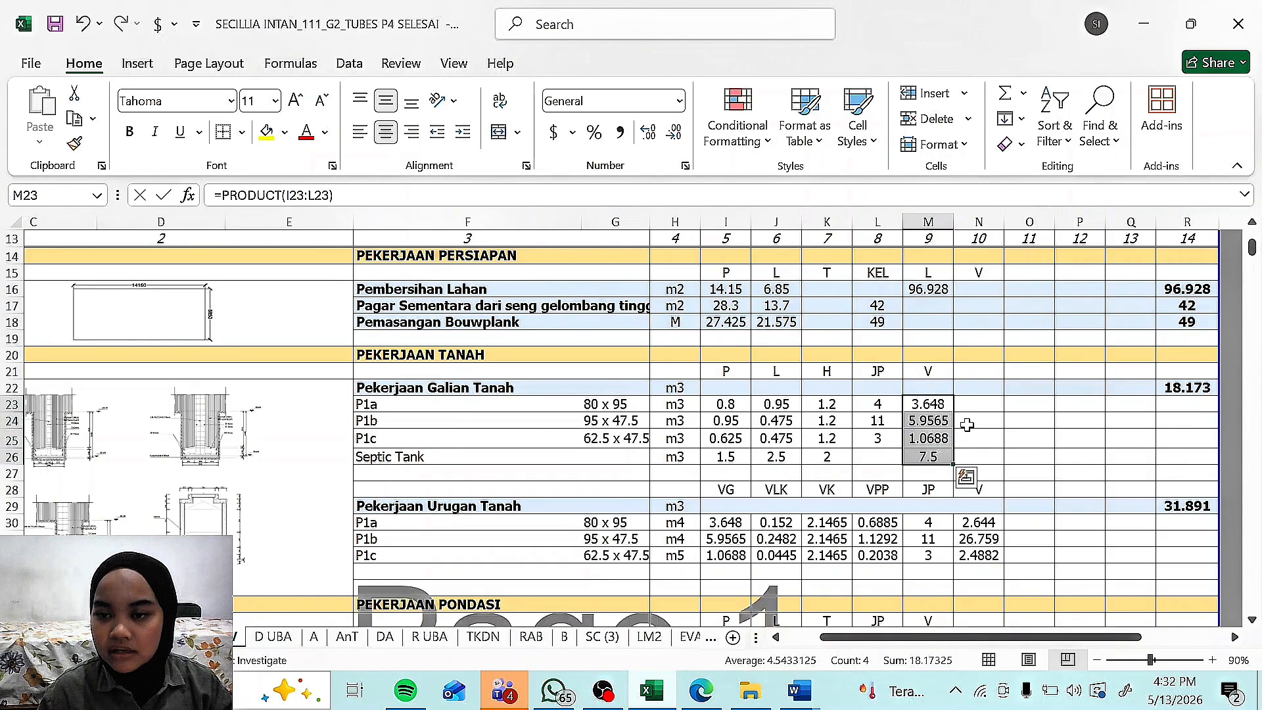
{"action": "left_click", "coordinate": [1187, 389]}
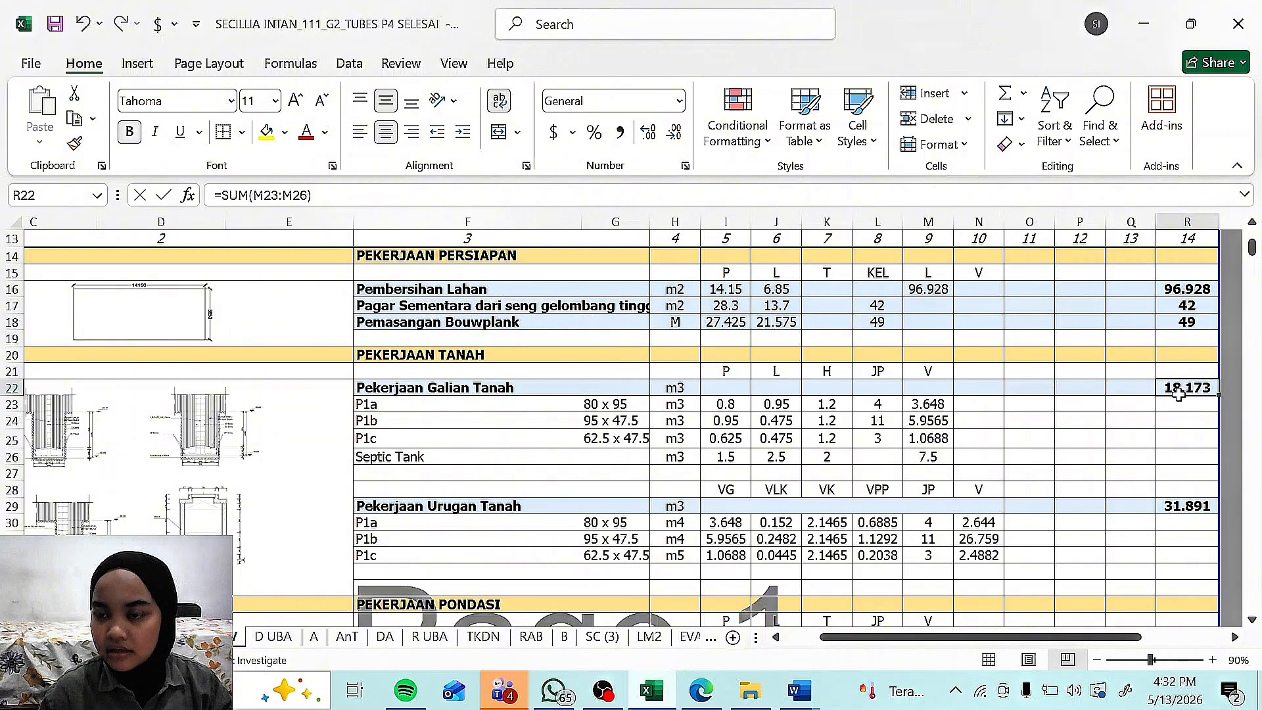
{"action": "scroll", "coordinate": [1178, 393], "scroll_direction": "up", "scroll_amount": 2}
{"action": "scroll", "coordinate": [1167, 378], "scroll_direction": "down", "scroll_amount": 1}
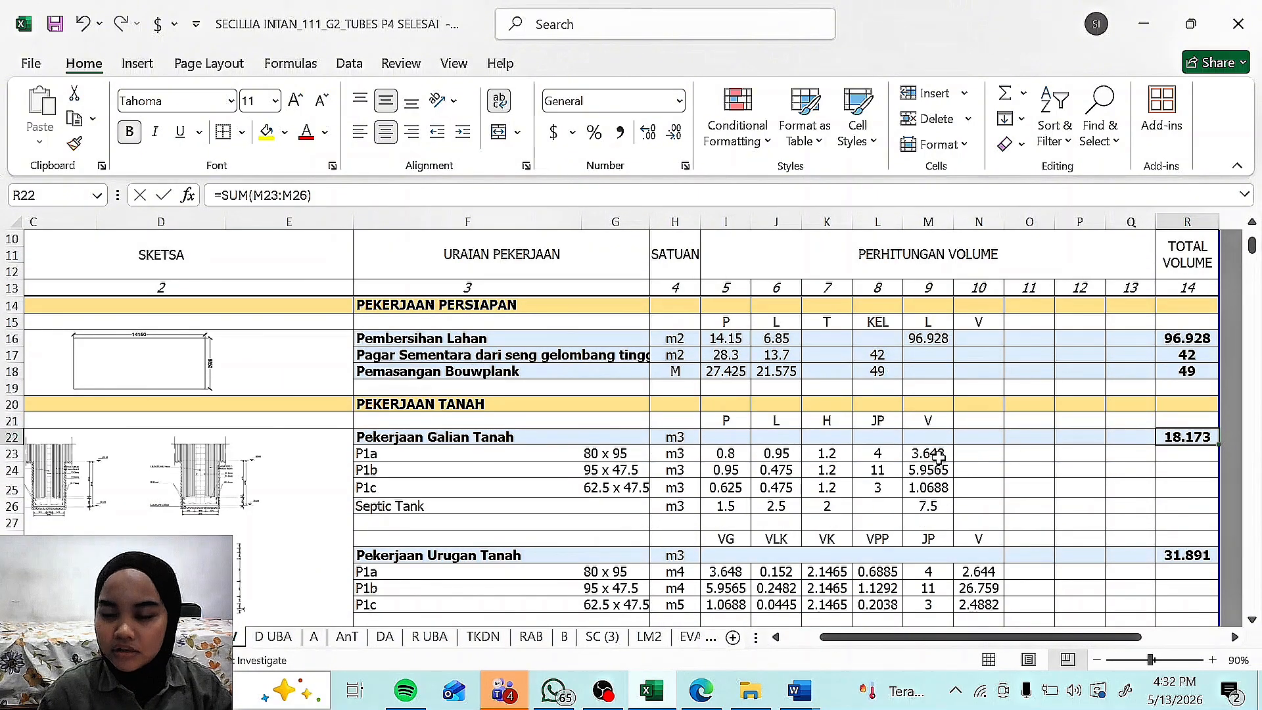
{"action": "left_click_drag", "start_coordinate": [938, 458], "coordinate": [933, 506]}
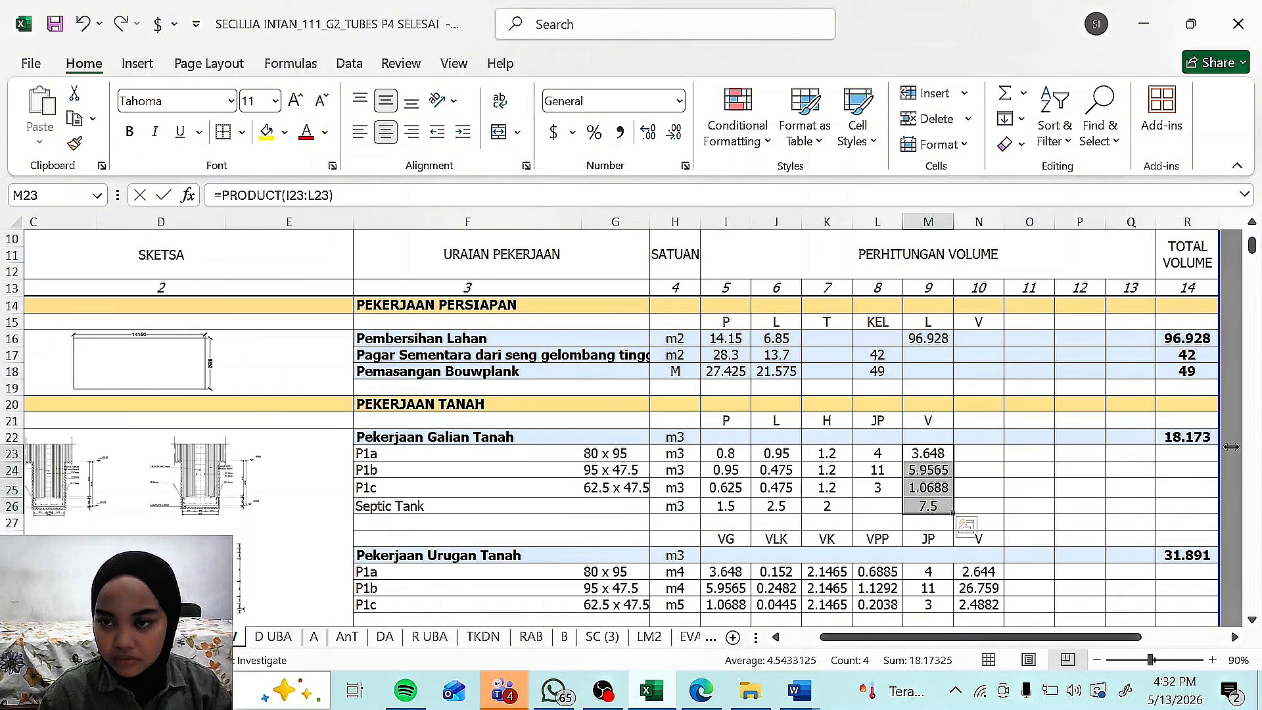
{"action": "left_click", "coordinate": [1200, 437]}
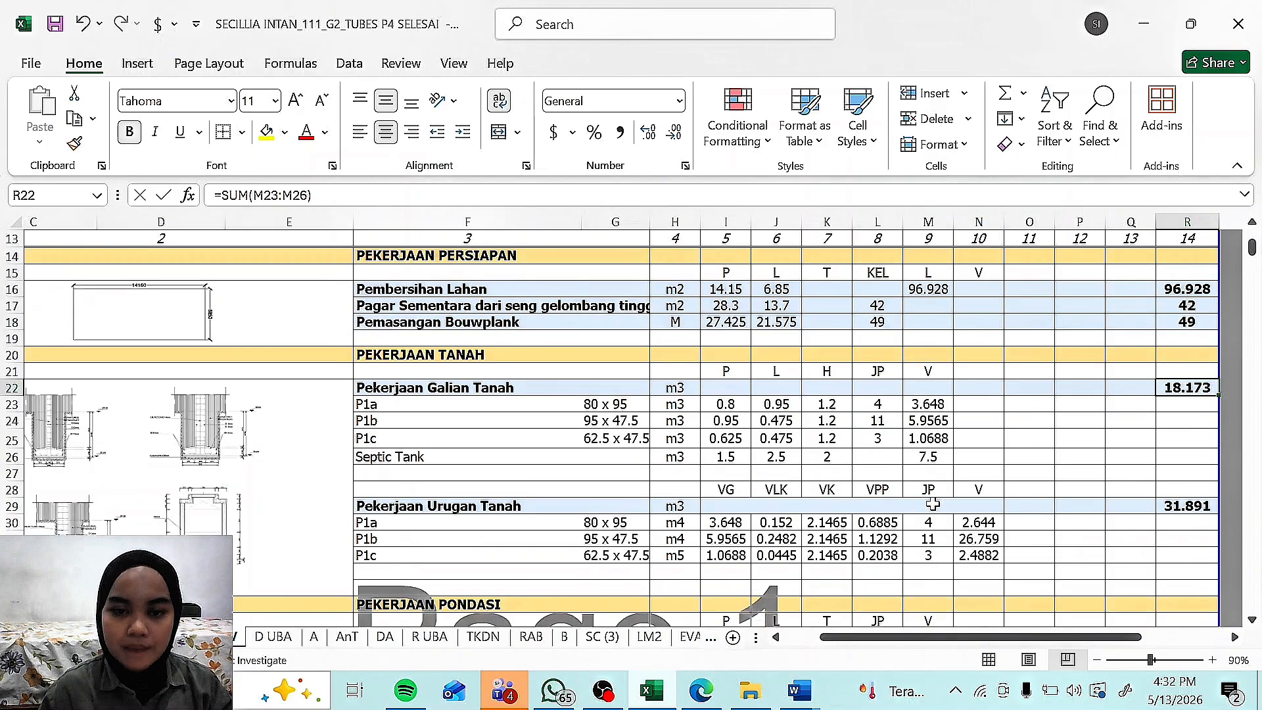
Step: Go through the VG, VLK, VK, VPP and JP column headings of Pekerjaan Urugan Tanah in row 28
{"action": "scroll", "coordinate": [366, 458], "scroll_direction": "down", "scroll_amount": 1}
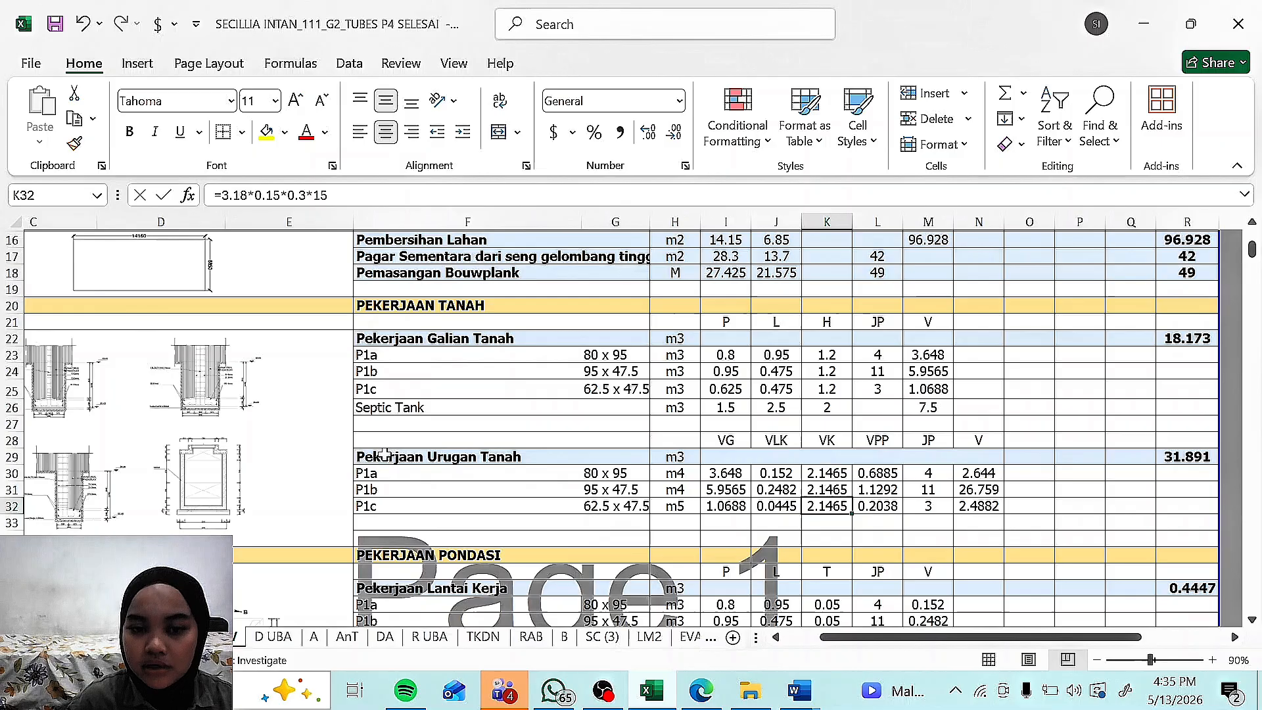
{"action": "left_click", "coordinate": [773, 440]}
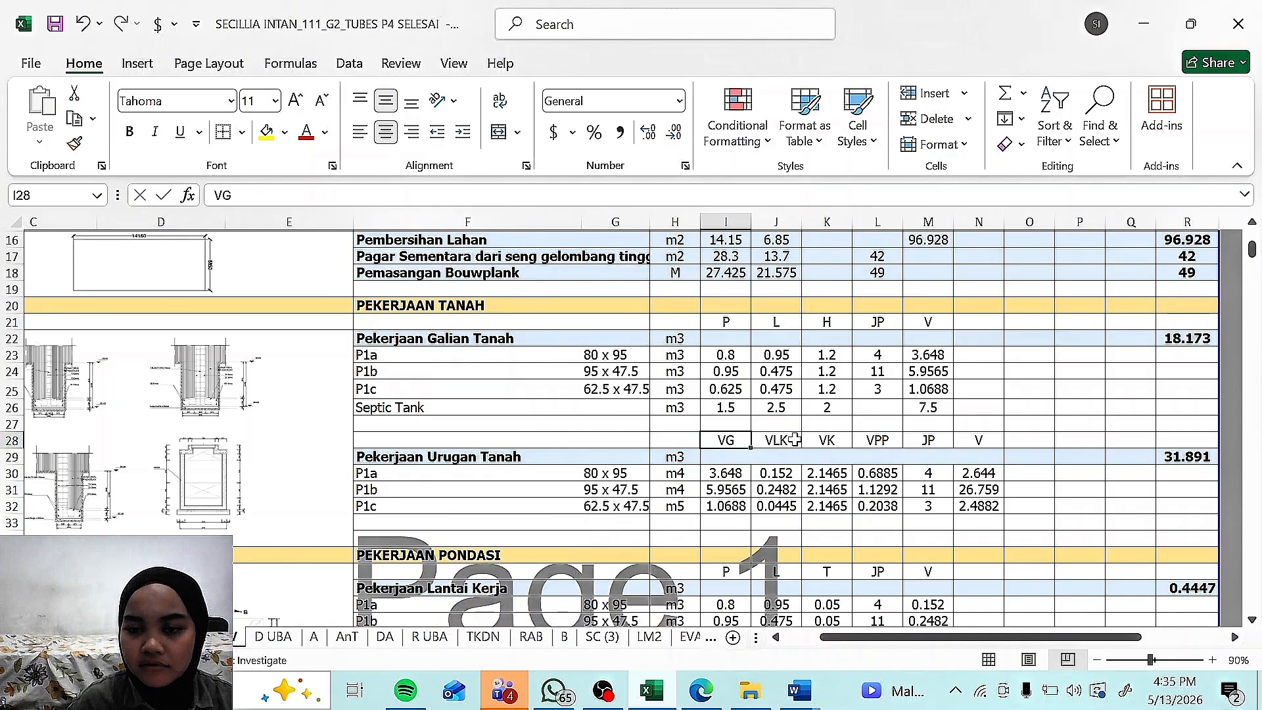
{"action": "left_click", "coordinate": [840, 442]}
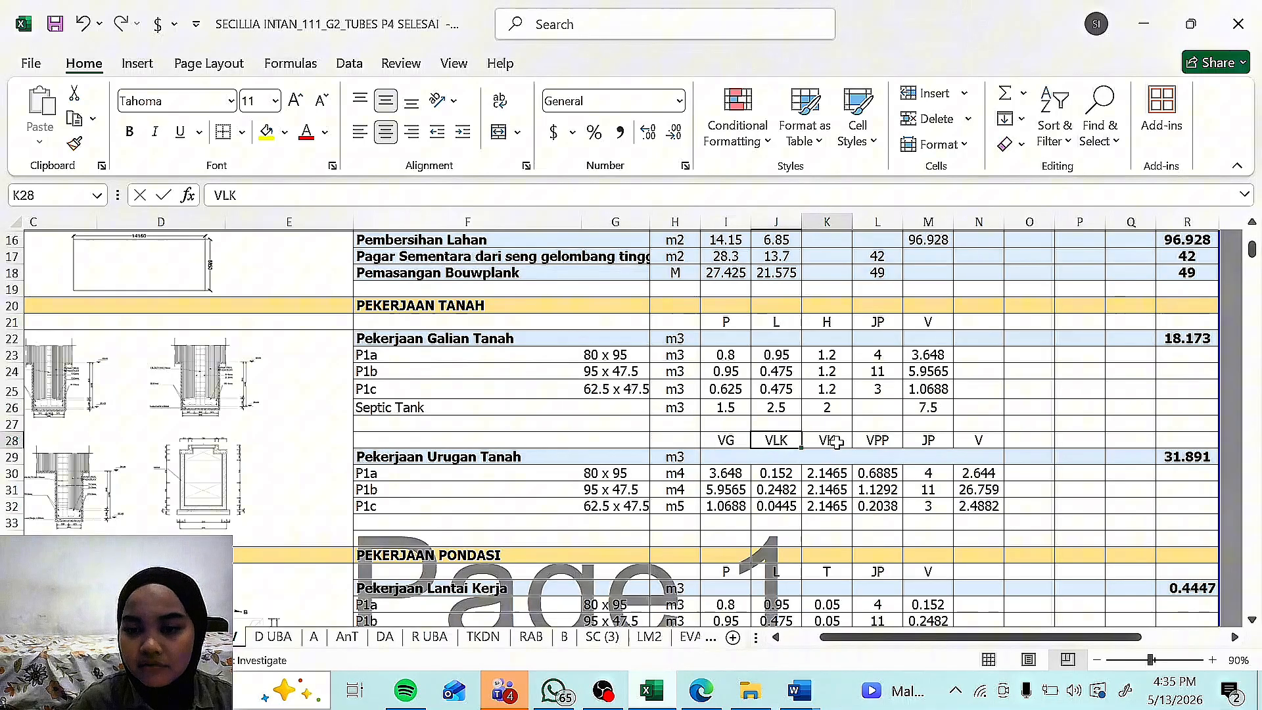
{"action": "left_click", "coordinate": [885, 440]}
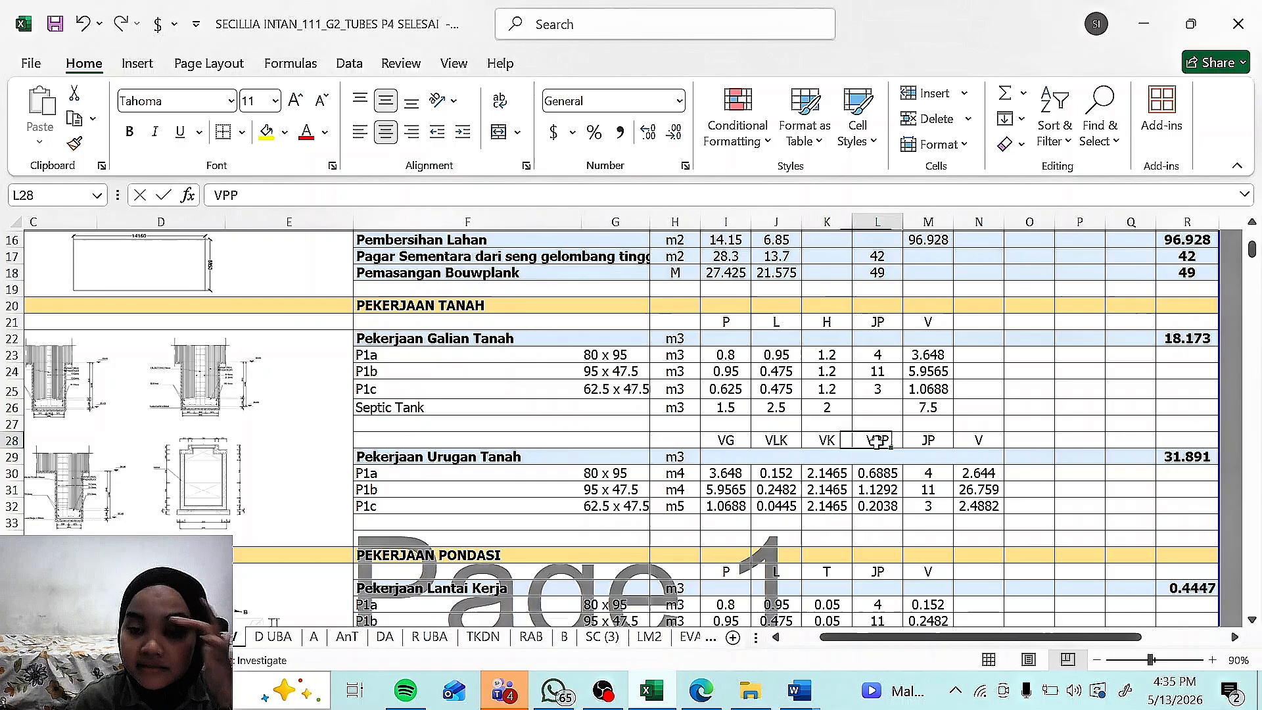
{"action": "left_click", "coordinate": [944, 442]}
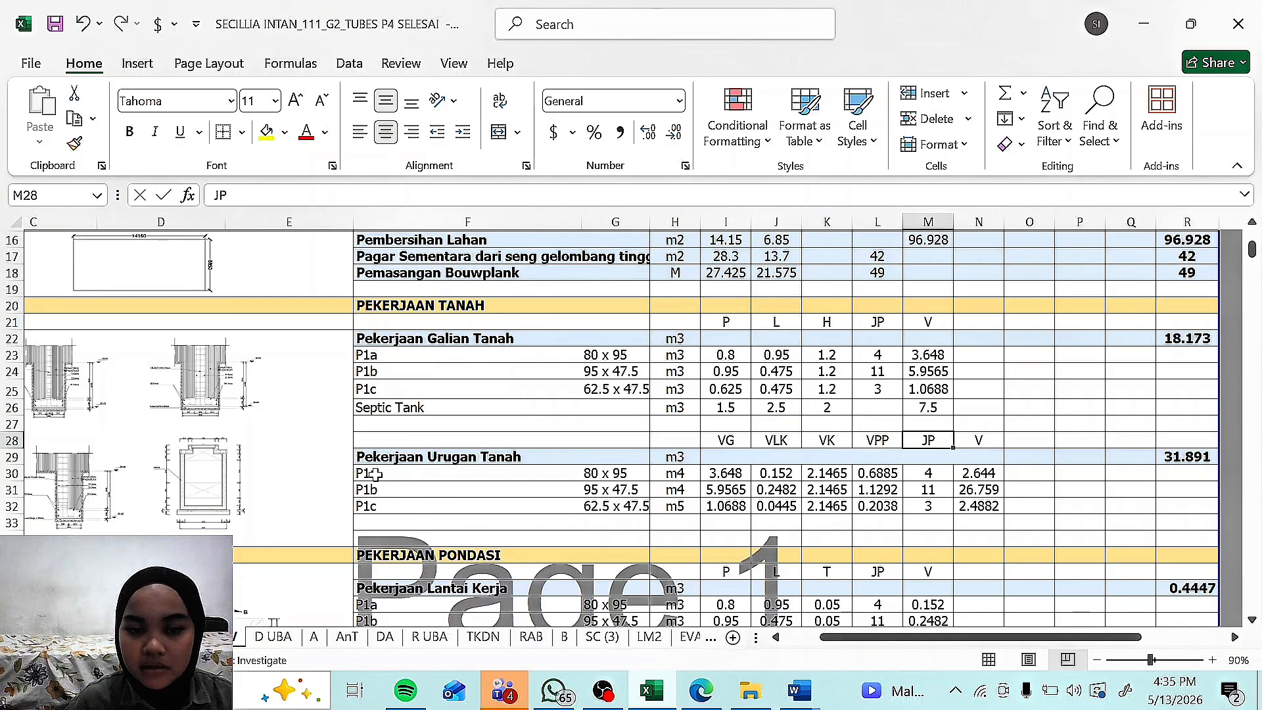
Step: Point out the foundation types P1a, P1b and P1c listed under Pekerjaan Urugan Tanah in F30:F32
{"action": "left_click_drag", "start_coordinate": [372, 471], "coordinate": [371, 506]}
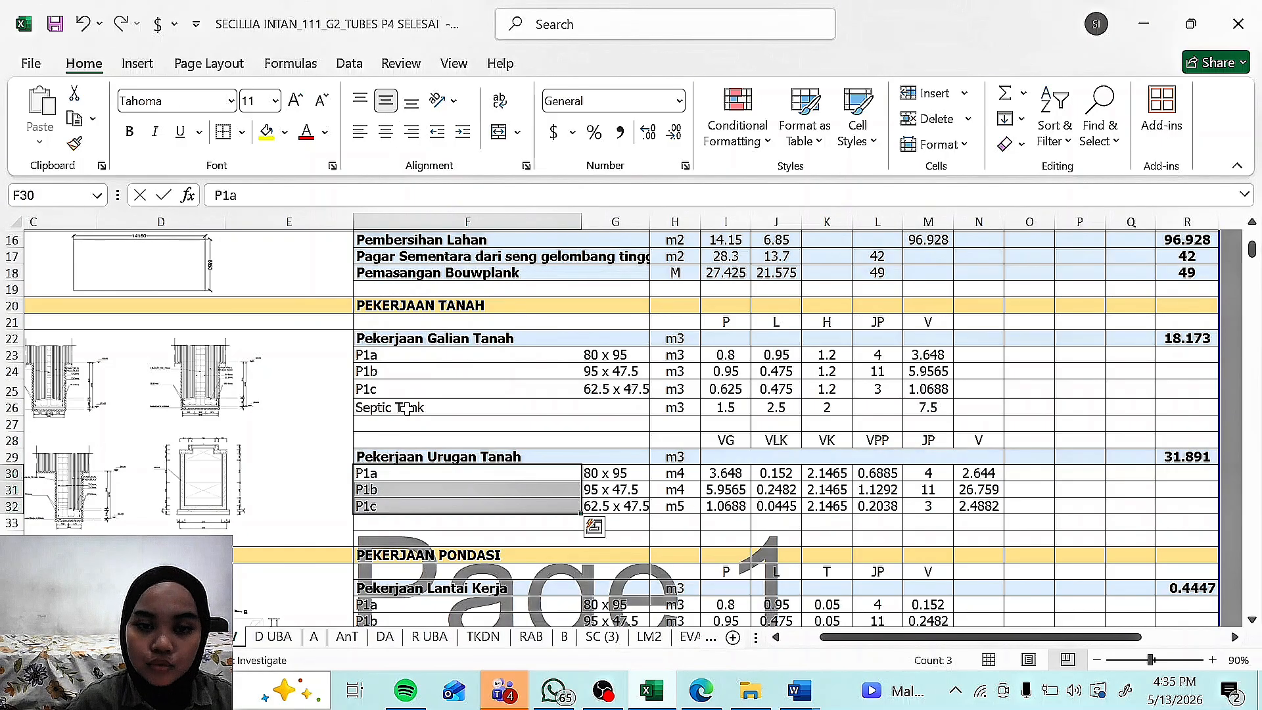
{"action": "left_click", "coordinate": [380, 474]}
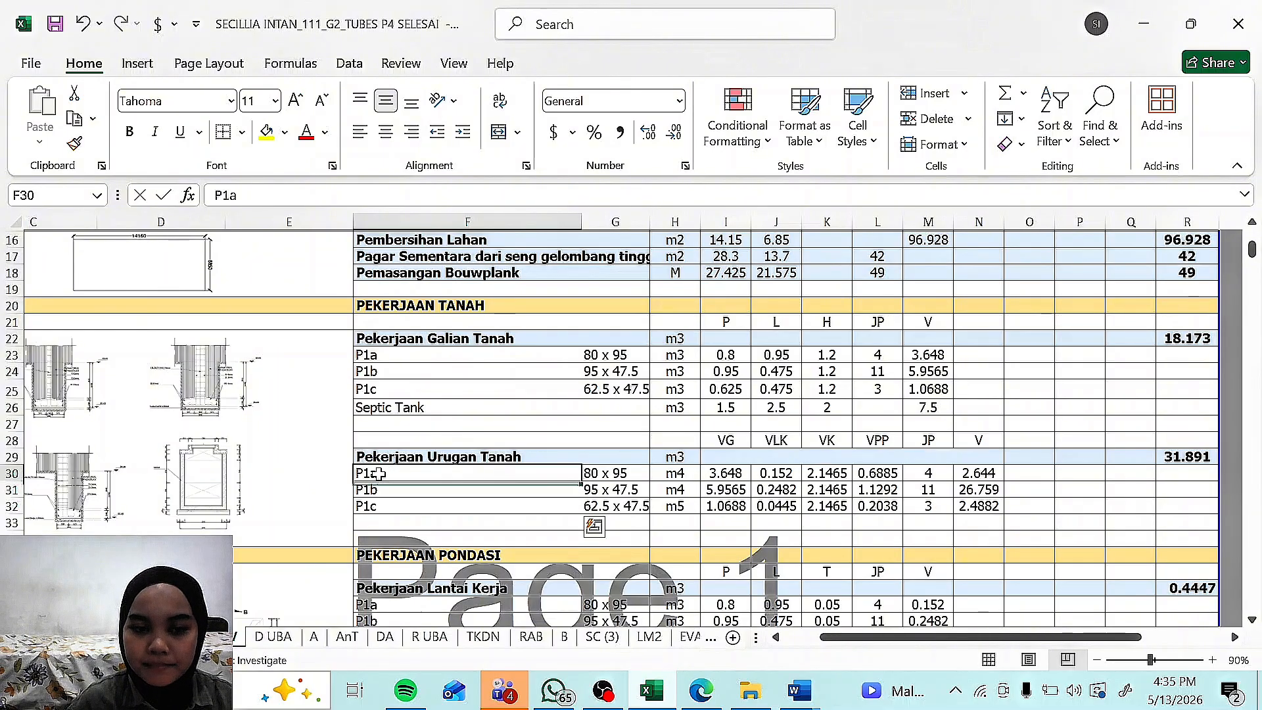
{"action": "left_click", "coordinate": [389, 494]}
{"action": "left_click", "coordinate": [390, 506]}
{"action": "left_click", "coordinate": [389, 477]}
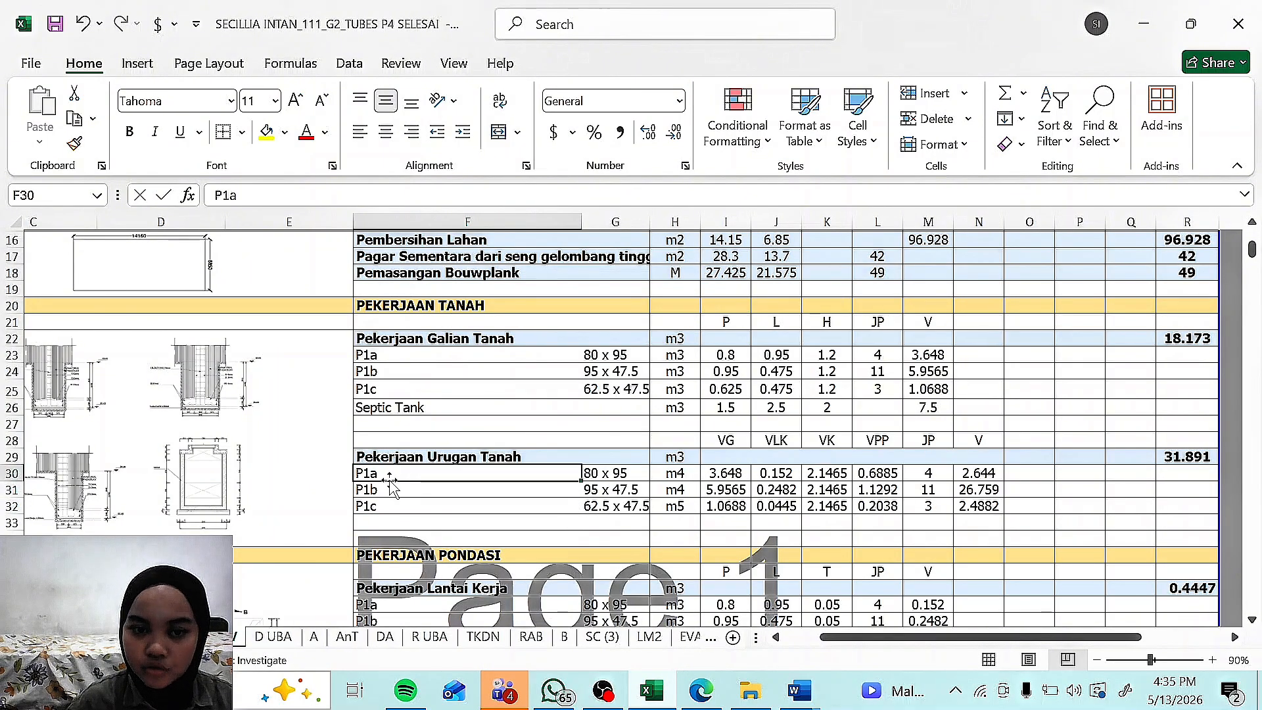
{"action": "left_click", "coordinate": [381, 497]}
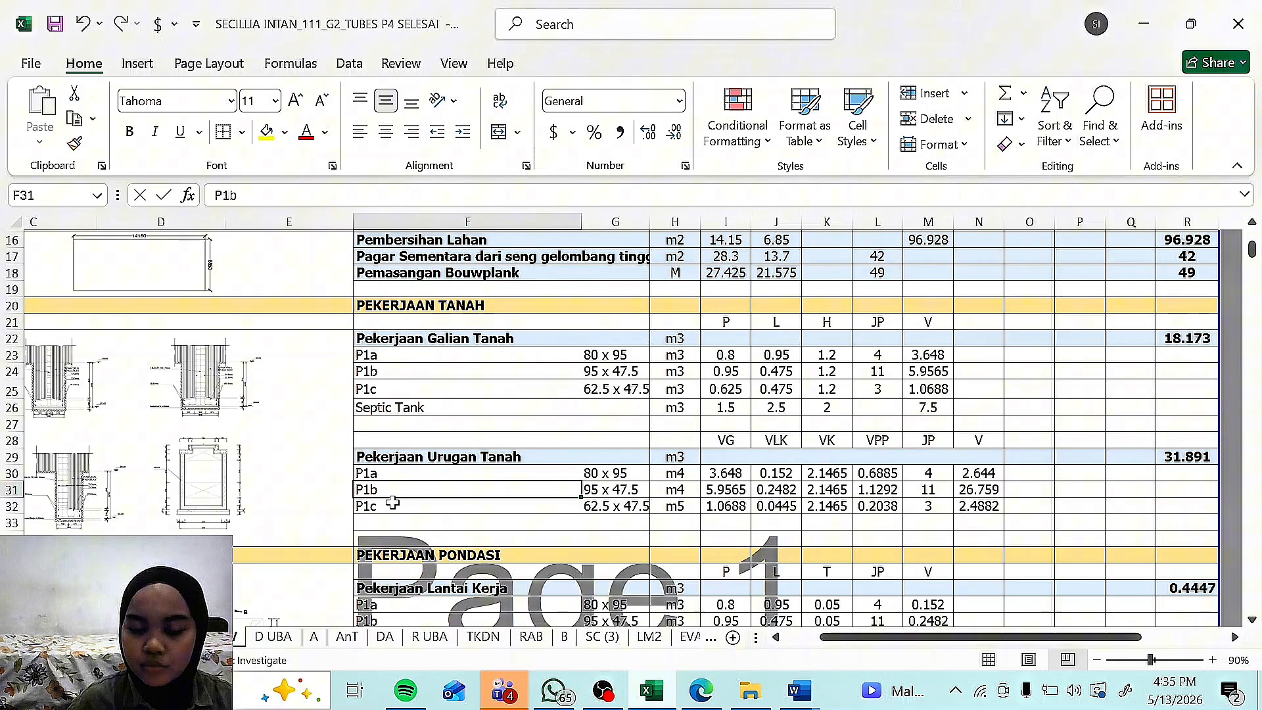
Step: Check the VG value of P1a in I30 and refer to the foundation sketches beside Pekerjaan Galian Tanah
{"action": "left_click", "coordinate": [725, 476]}
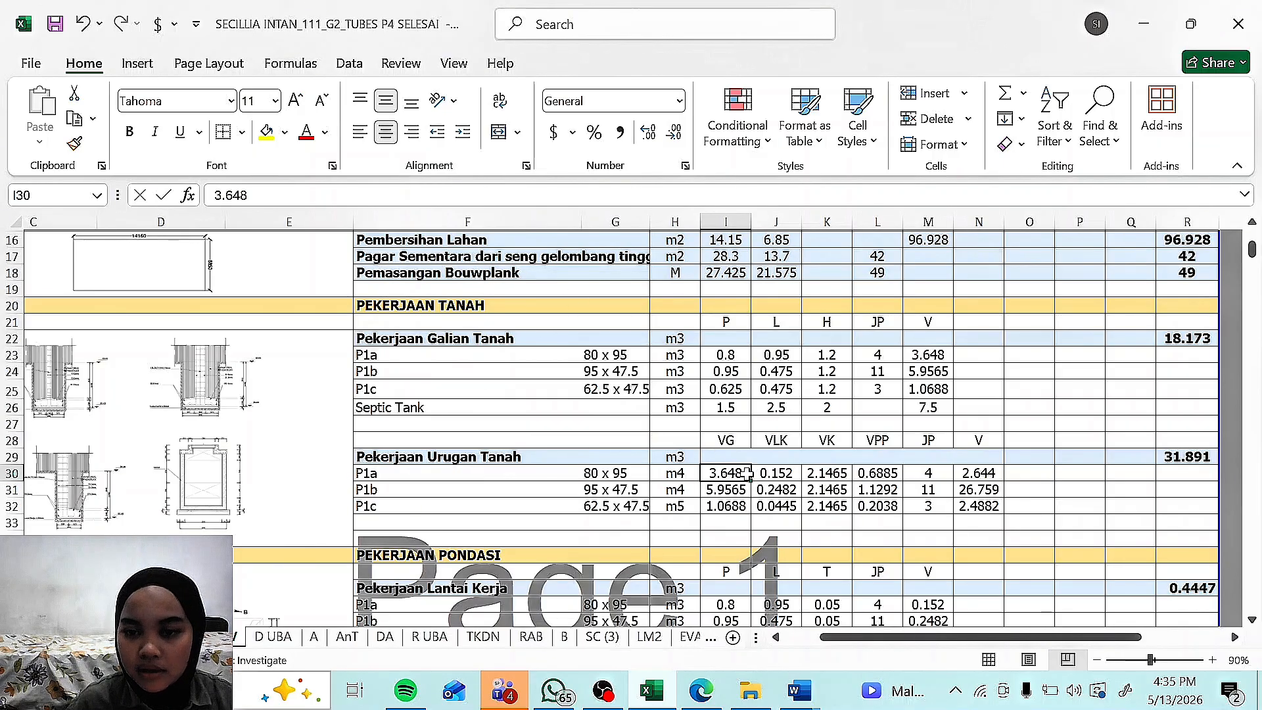
{"action": "left_click", "coordinate": [187, 398]}
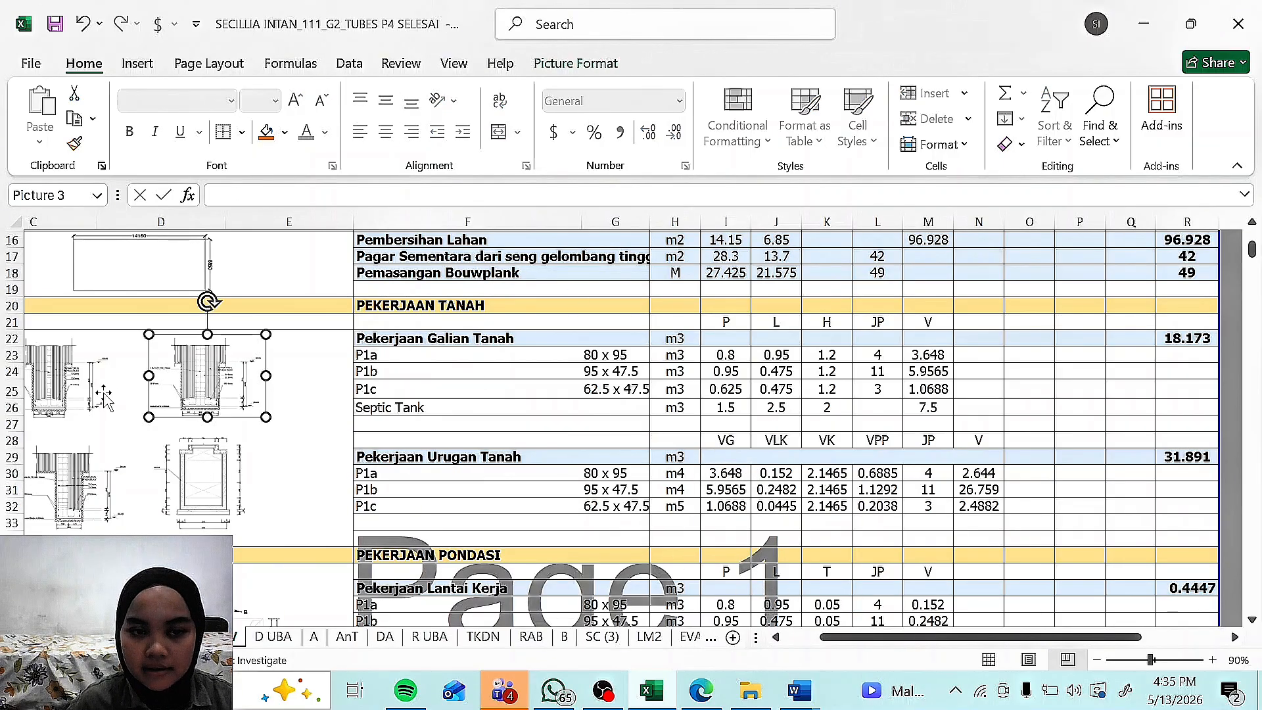
{"action": "left_click", "coordinate": [86, 395]}
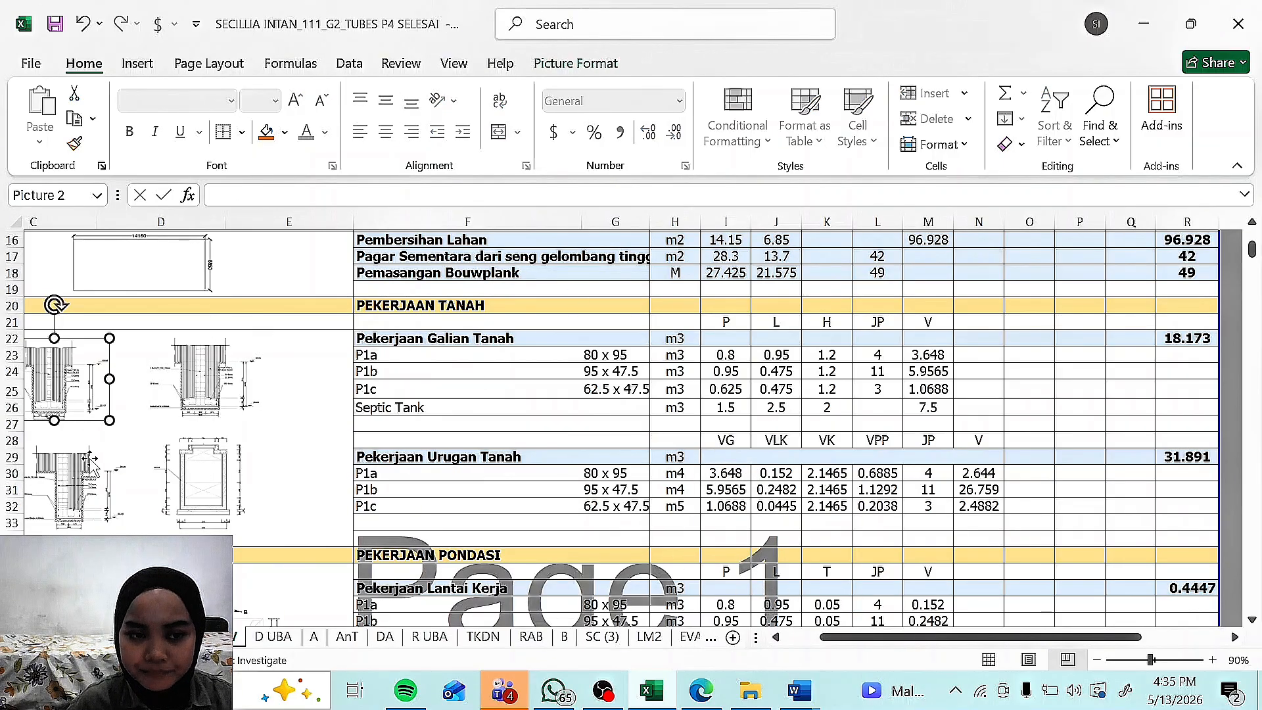
Step: Examine P1a's VG, VLK, VK, VPP and JP values in row 30 and trace the cells referenced by the volume formula in N30
{"action": "left_click", "coordinate": [715, 477]}
{"action": "left_click", "coordinate": [773, 474]}
{"action": "left_click", "coordinate": [826, 473]}
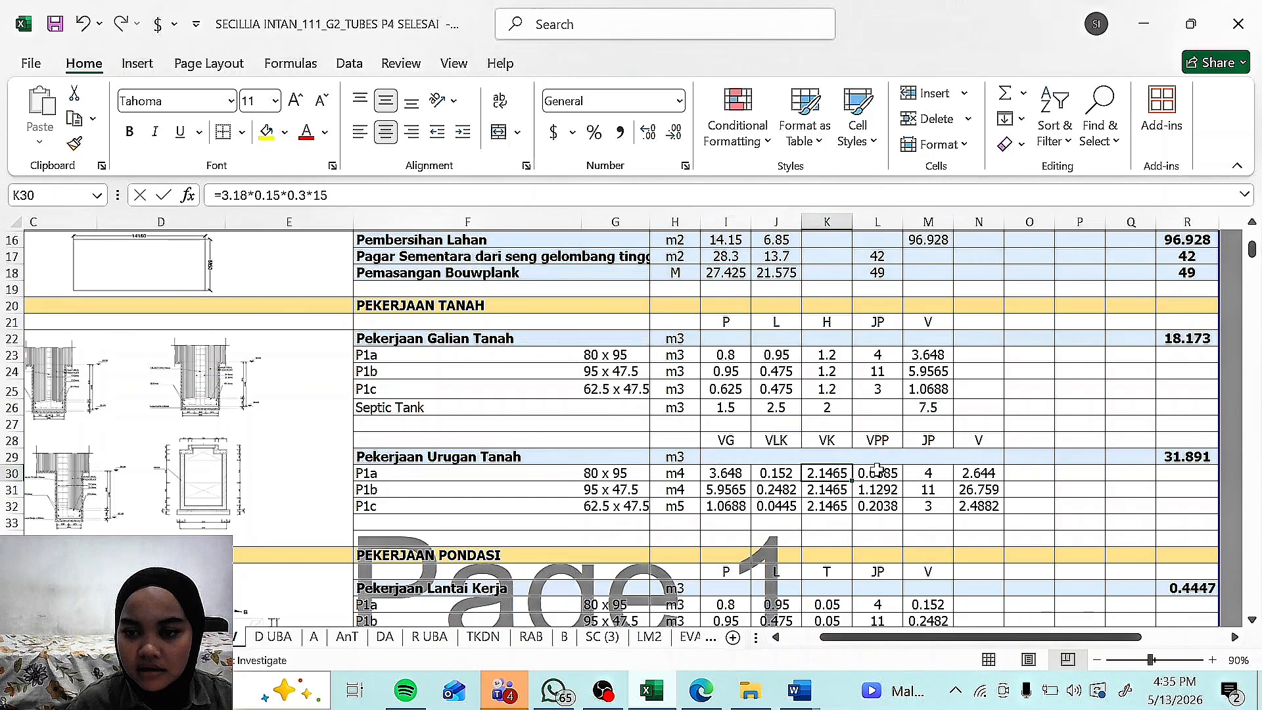
{"action": "left_click", "coordinate": [877, 471]}
{"action": "left_click", "coordinate": [930, 469]}
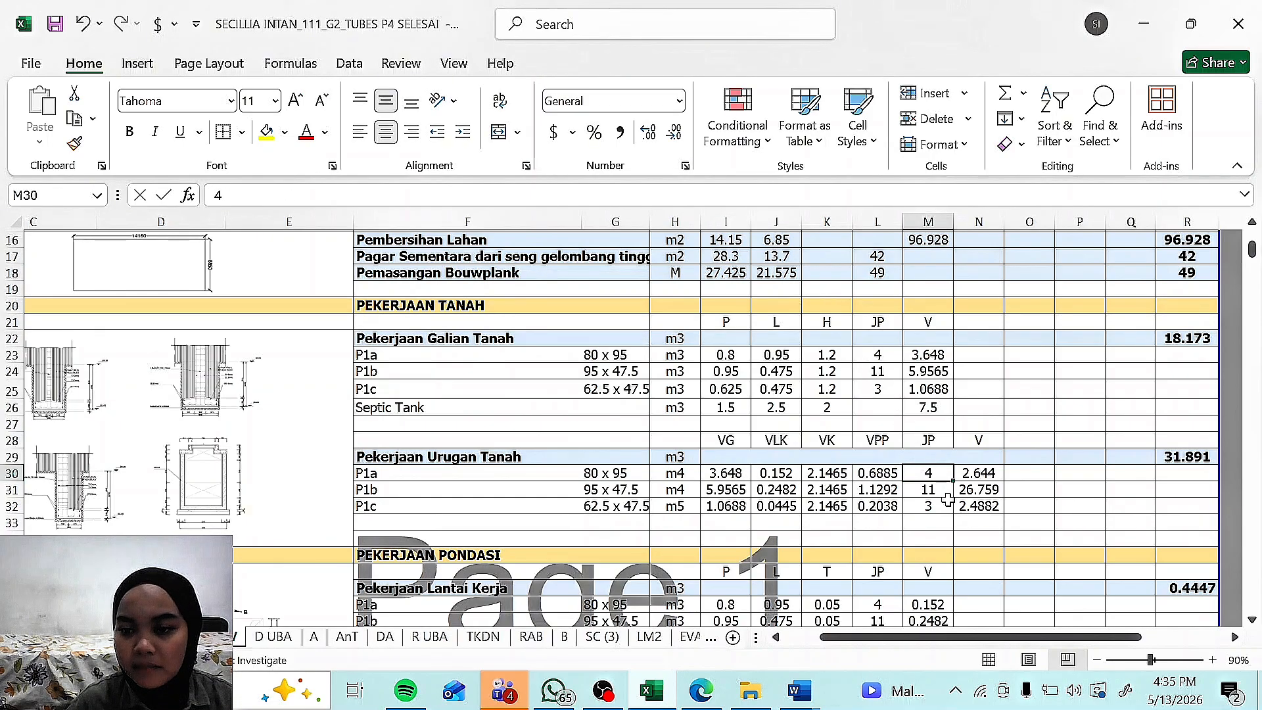
{"action": "left_click", "coordinate": [970, 470]}
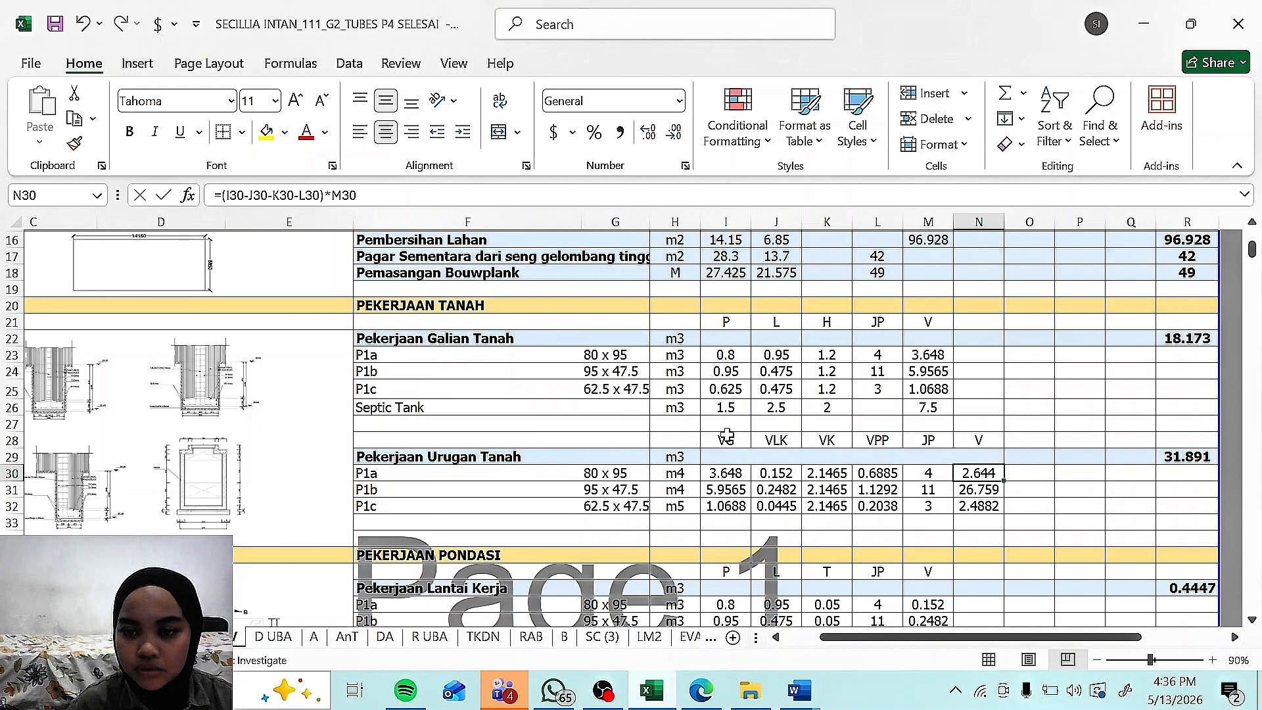
{"action": "left_click", "coordinate": [472, 193]}
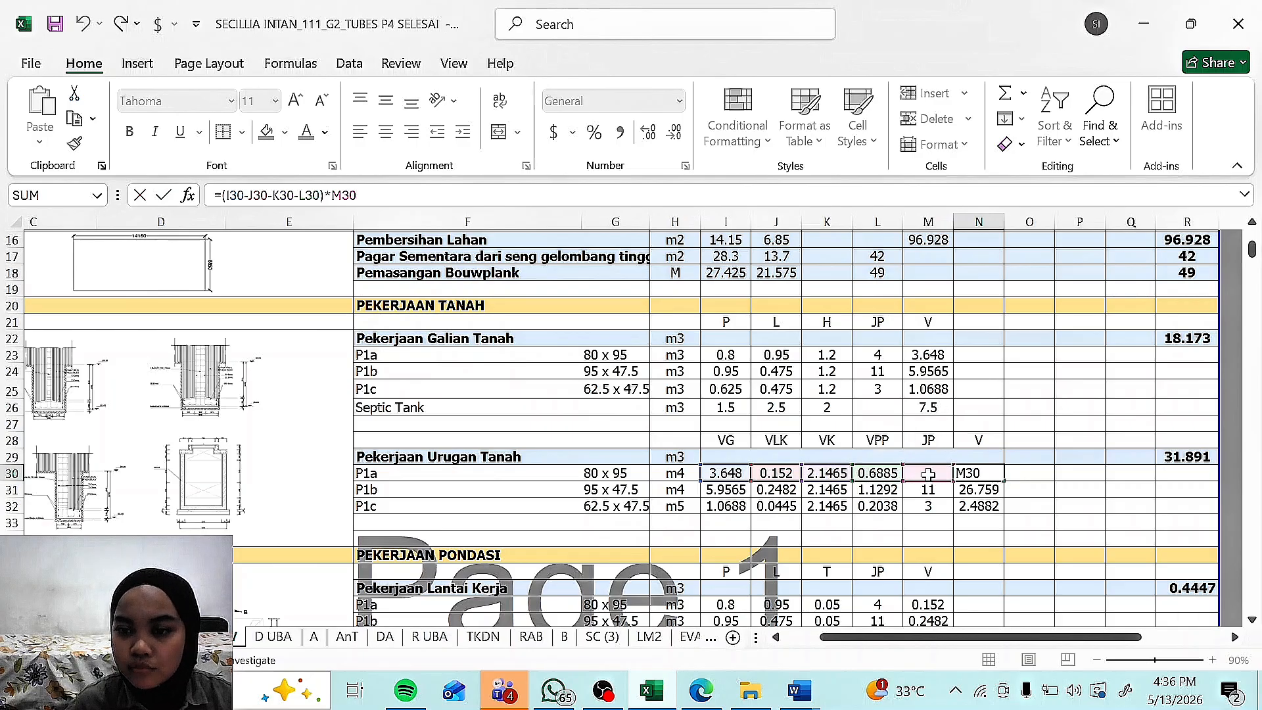
{"action": "key", "text": "Return"}
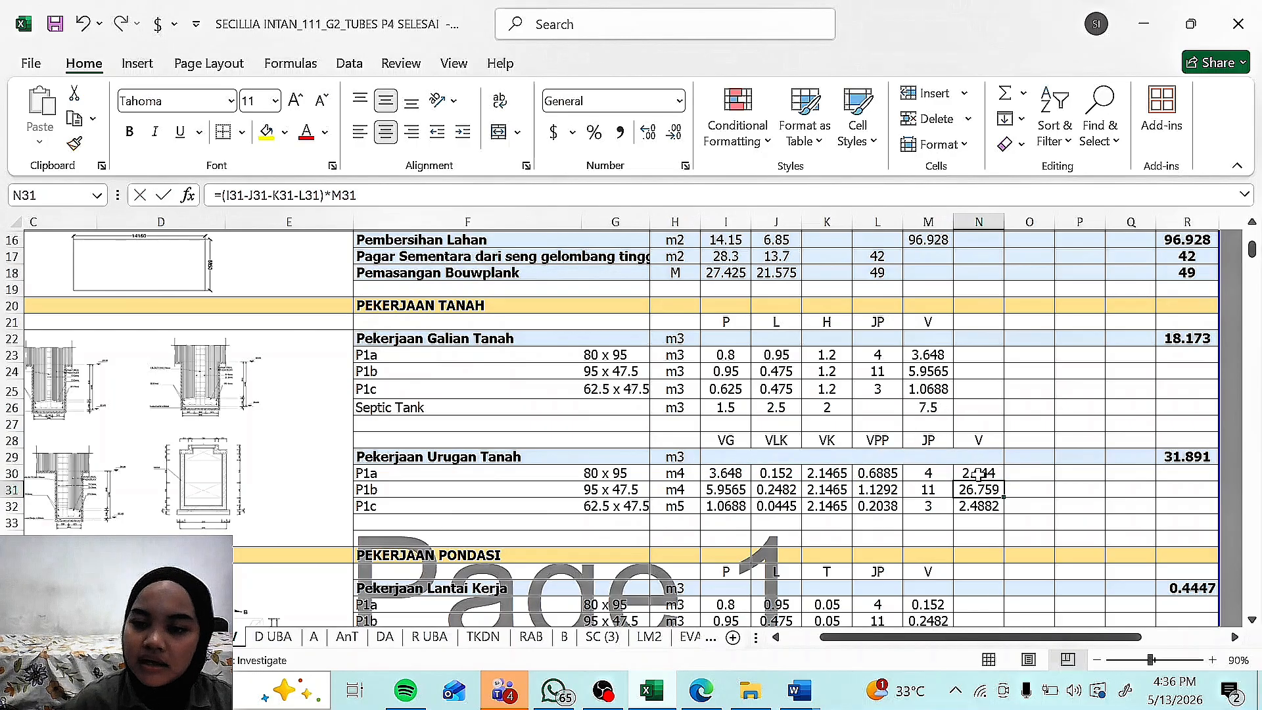
Step: Compare the Urugan Tanah volume formula of P1a with those of P1b and P1c by tracing the cell references in N31 and N32
{"action": "left_click", "coordinate": [988, 474]}
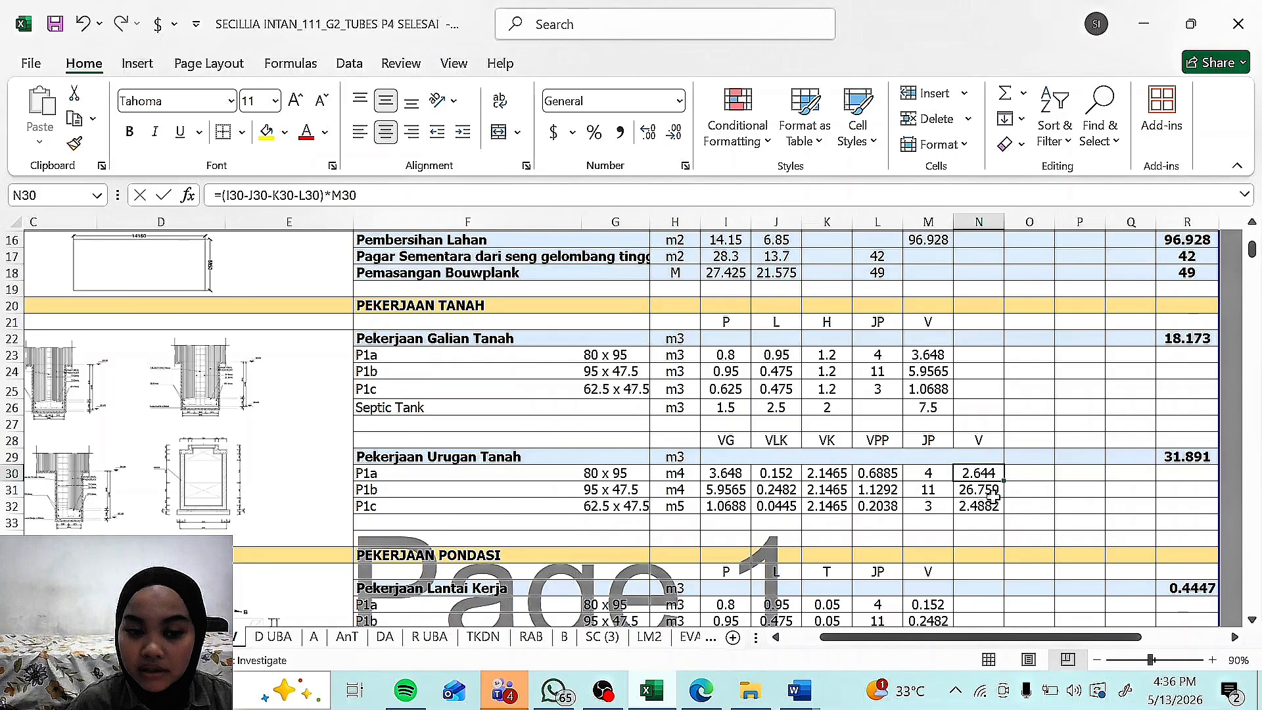
{"action": "key", "text": "Down"}
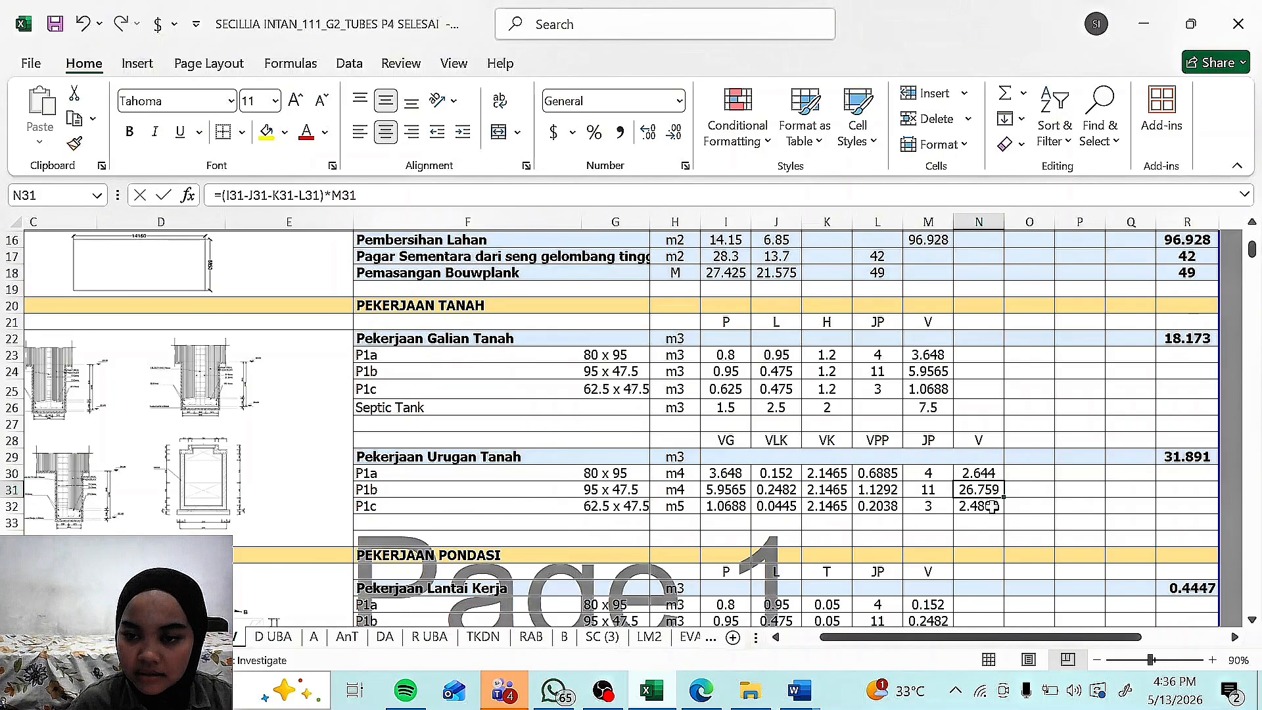
{"action": "key", "text": "F2"}
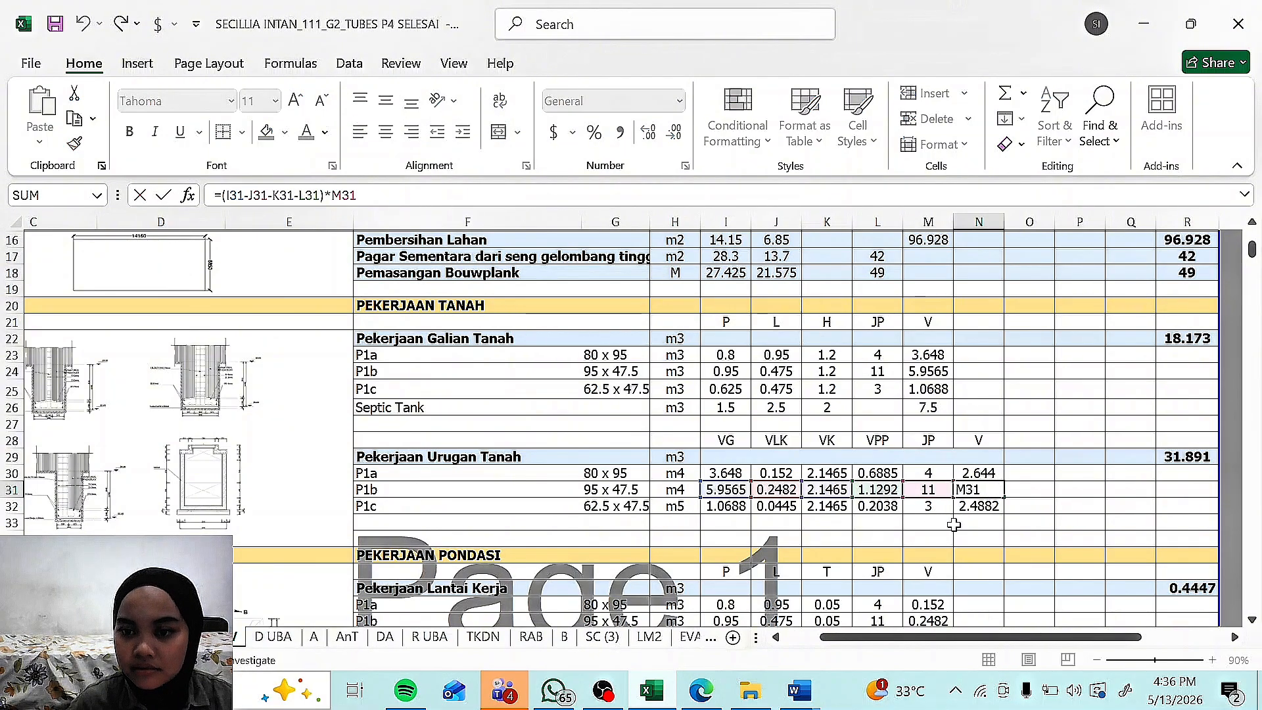
{"action": "key", "text": "Return"}
{"action": "key", "text": "F2"}
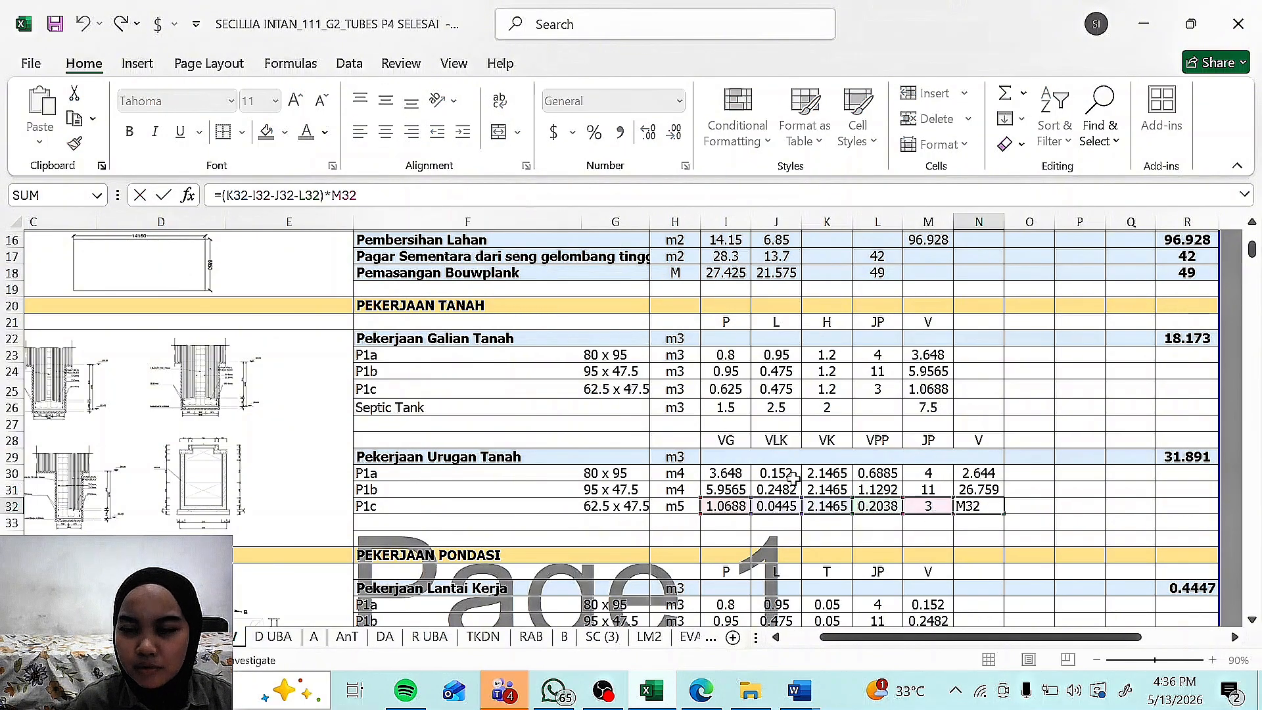
{"action": "key", "text": "Return"}
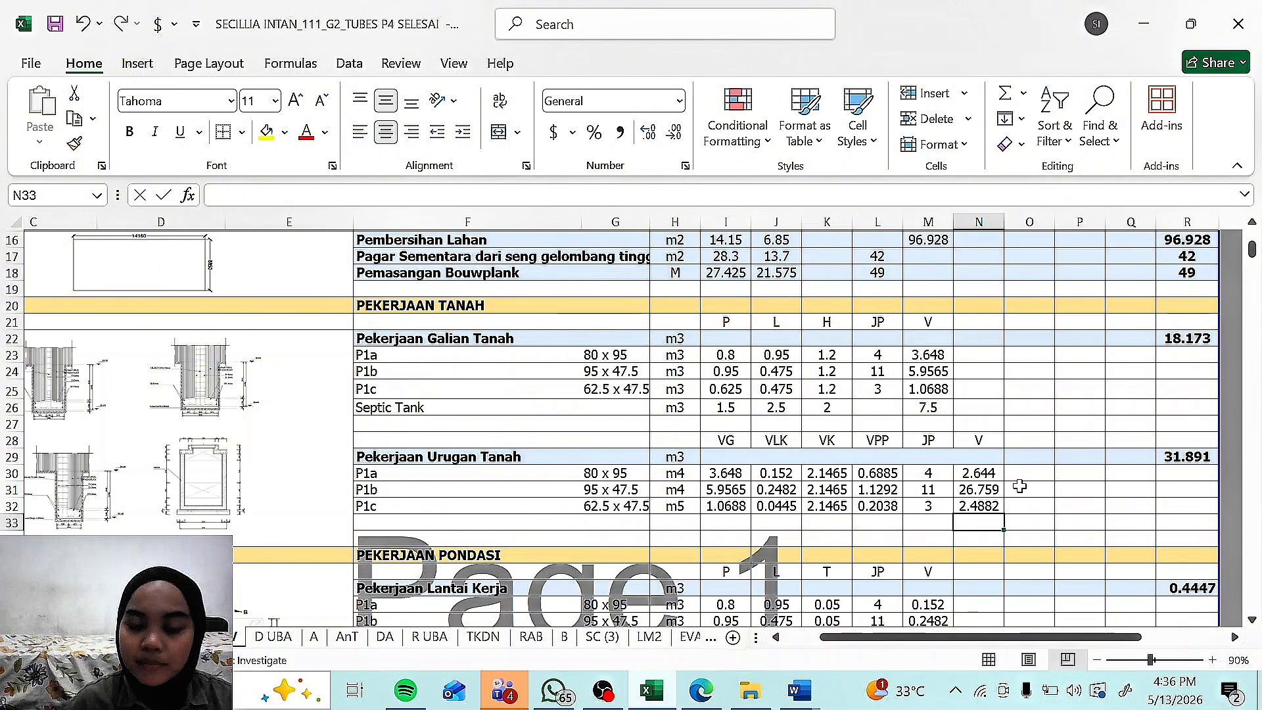
Step: Inspect the Pekerjaan Urugan Tanah total volume formula in R29 and trace its summed range N30:N32
{"action": "left_click_drag", "start_coordinate": [979, 473], "coordinate": [1046, 493]}
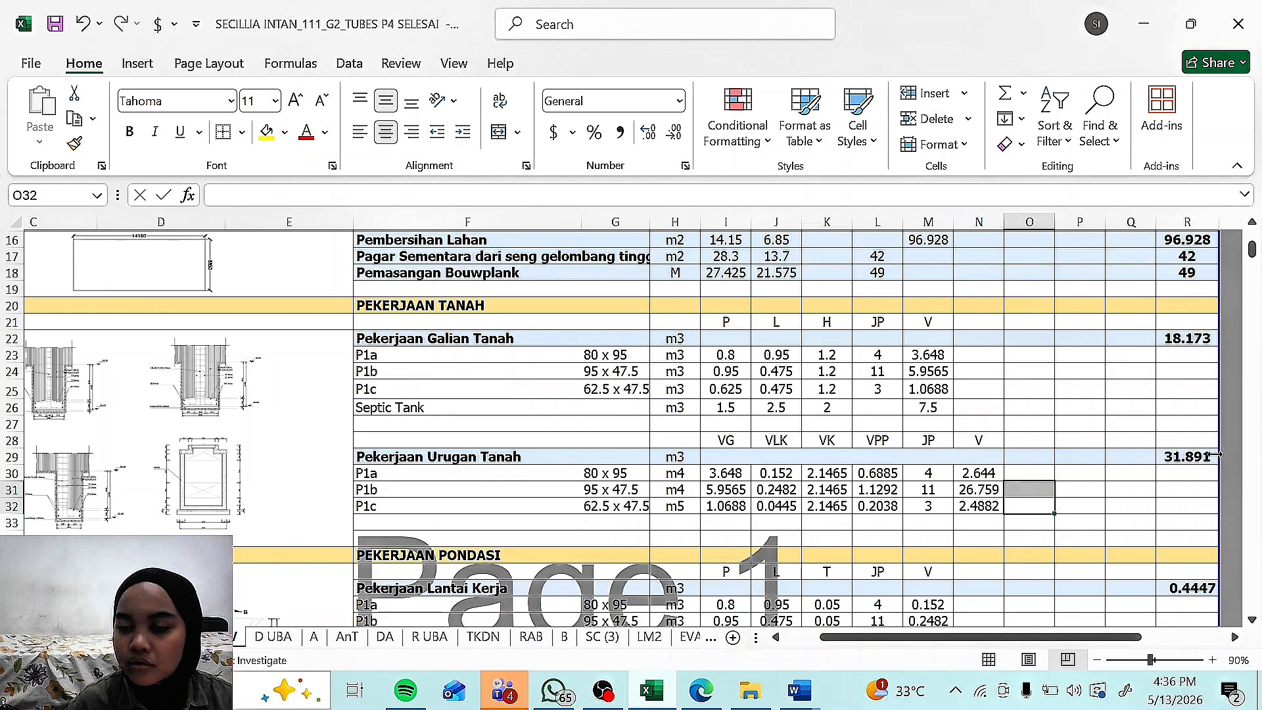
{"action": "left_click", "coordinate": [1187, 460]}
{"action": "scroll", "coordinate": [1176, 468], "scroll_direction": "up", "scroll_amount": 2}
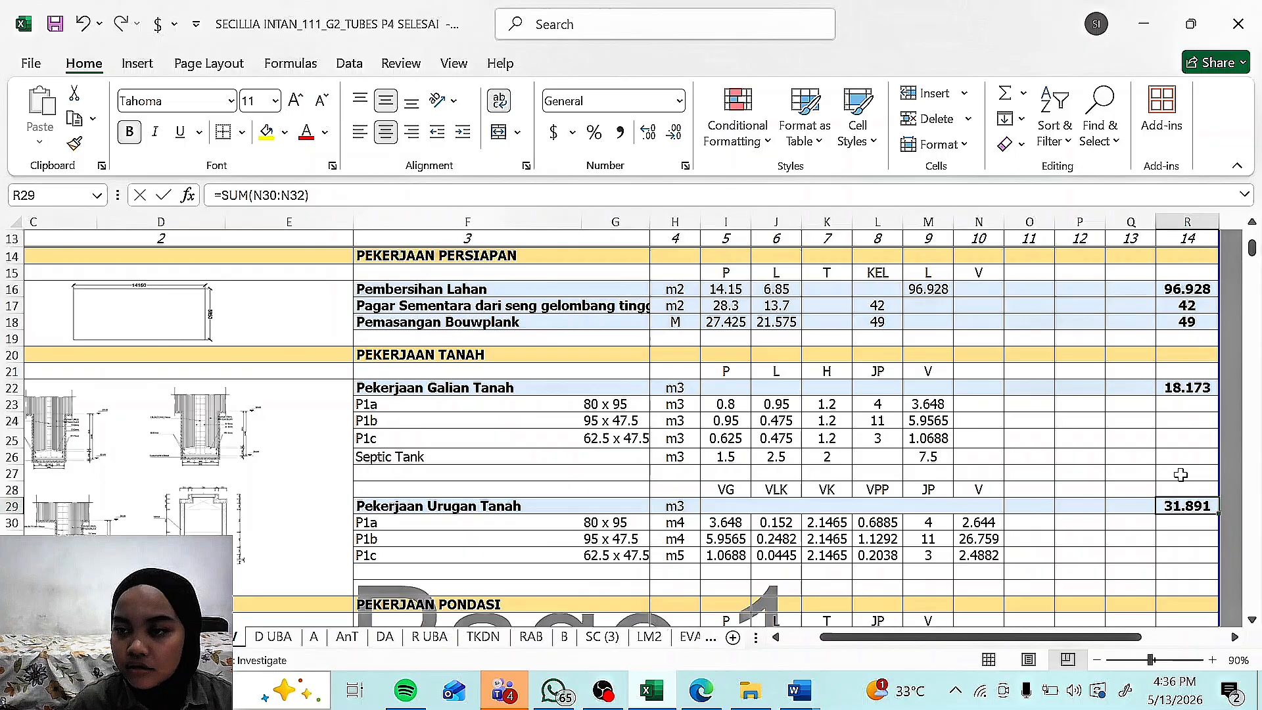
{"action": "scroll", "coordinate": [1211, 493], "scroll_direction": "down", "scroll_amount": 1}
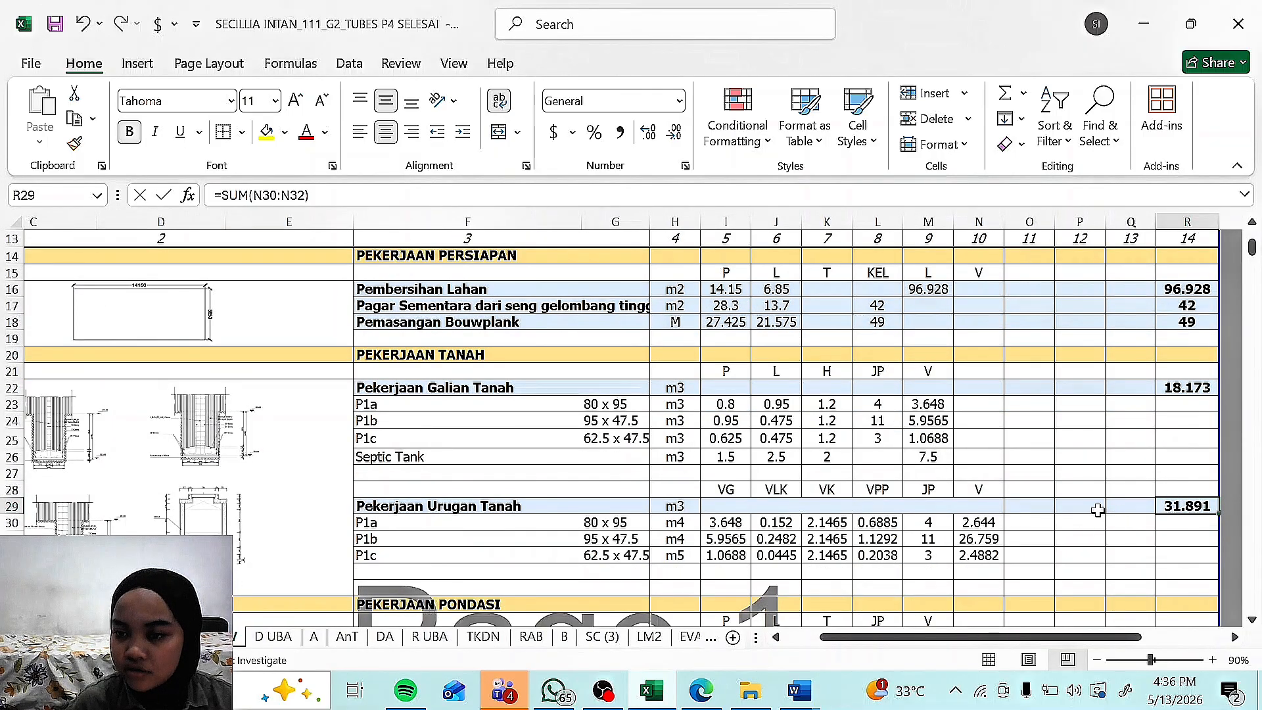
{"action": "left_click", "coordinate": [428, 194]}
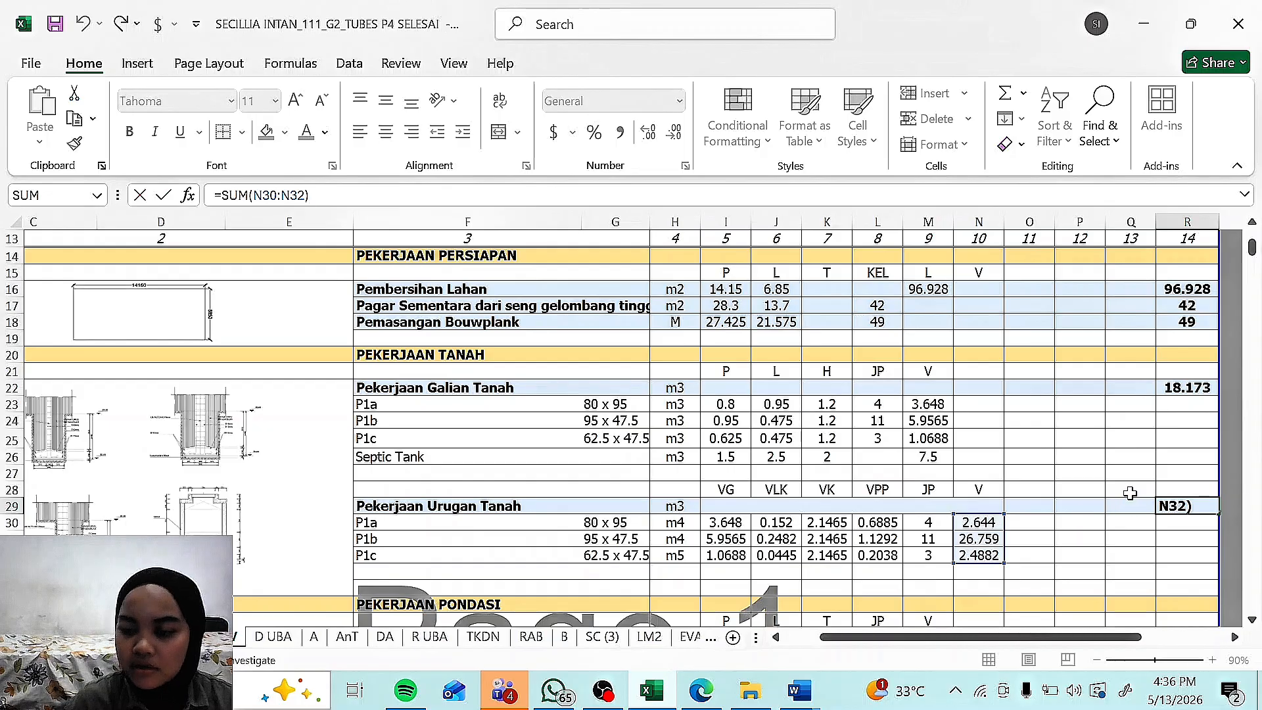
Step: Close the R29 formula and review the TENAGA, BAHAN and PERALATAN sections of A.1.1 Pembersihan Lahan on sheet A
{"action": "key", "text": "Return"}
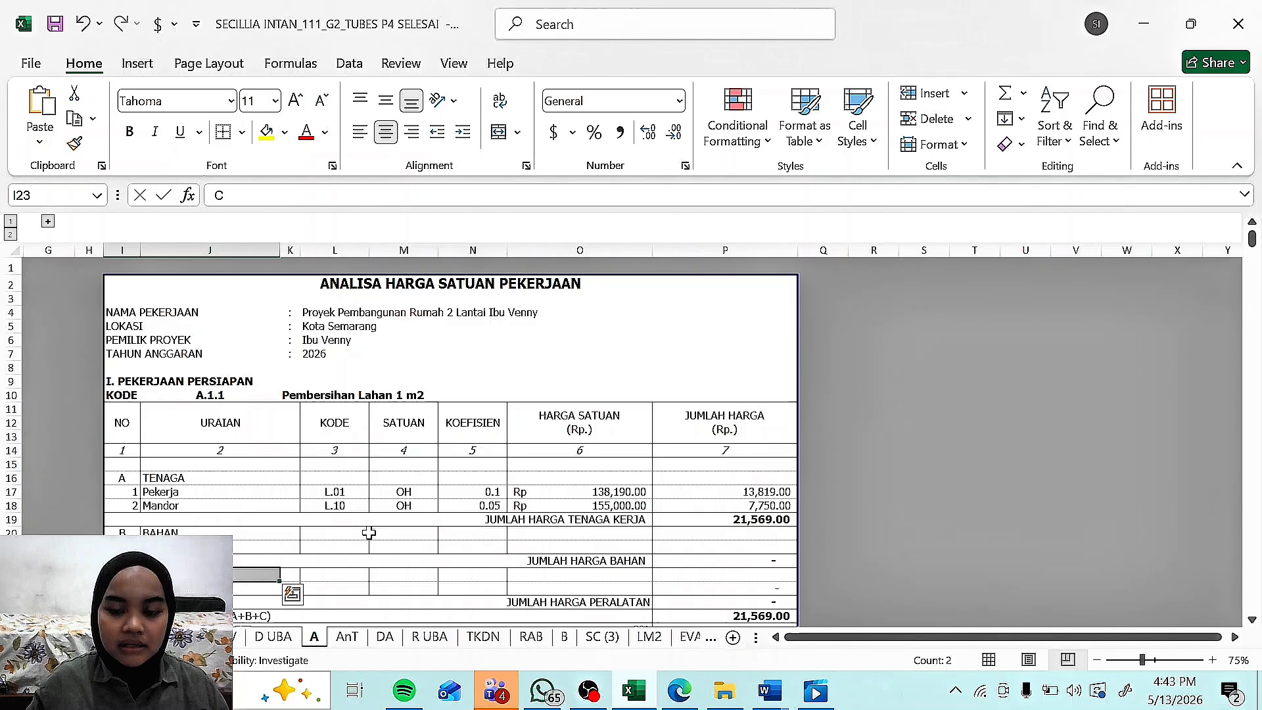
{"action": "scroll", "coordinate": [309, 486], "scroll_direction": "down", "scroll_amount": 2}
{"action": "left_click", "coordinate": [152, 408]}
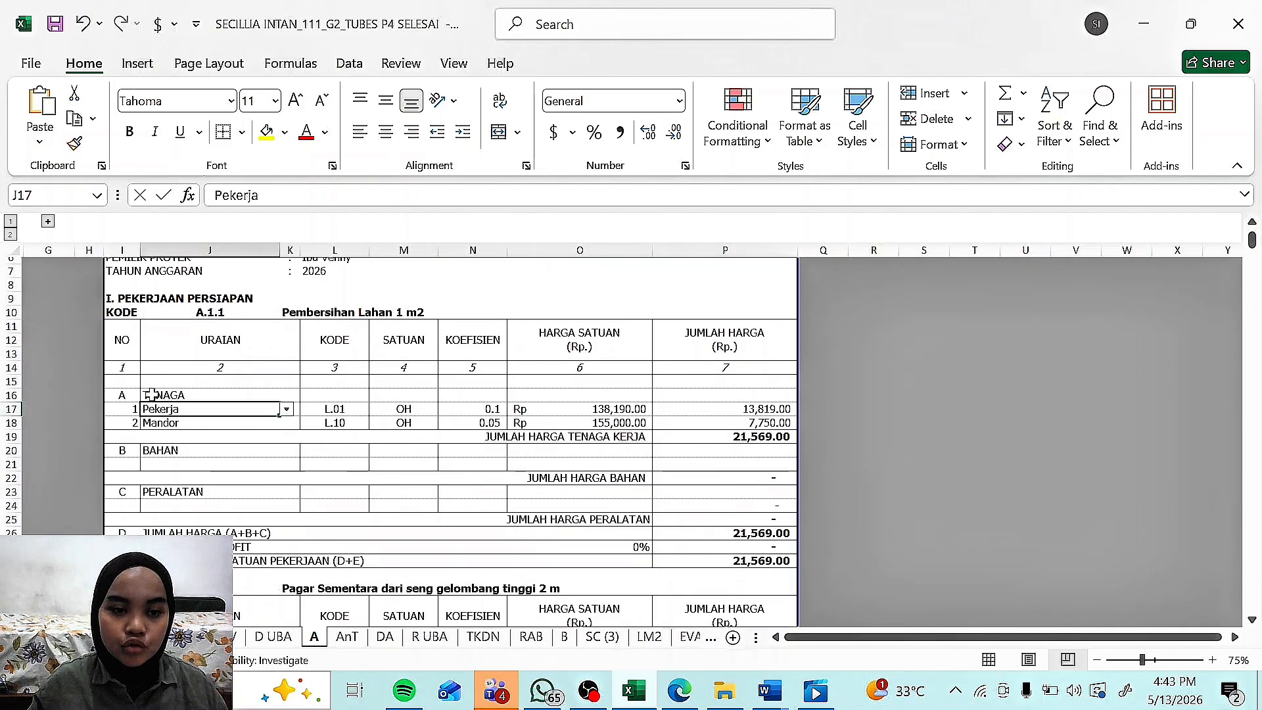
{"action": "left_click", "coordinate": [152, 394]}
{"action": "left_click", "coordinate": [164, 450]}
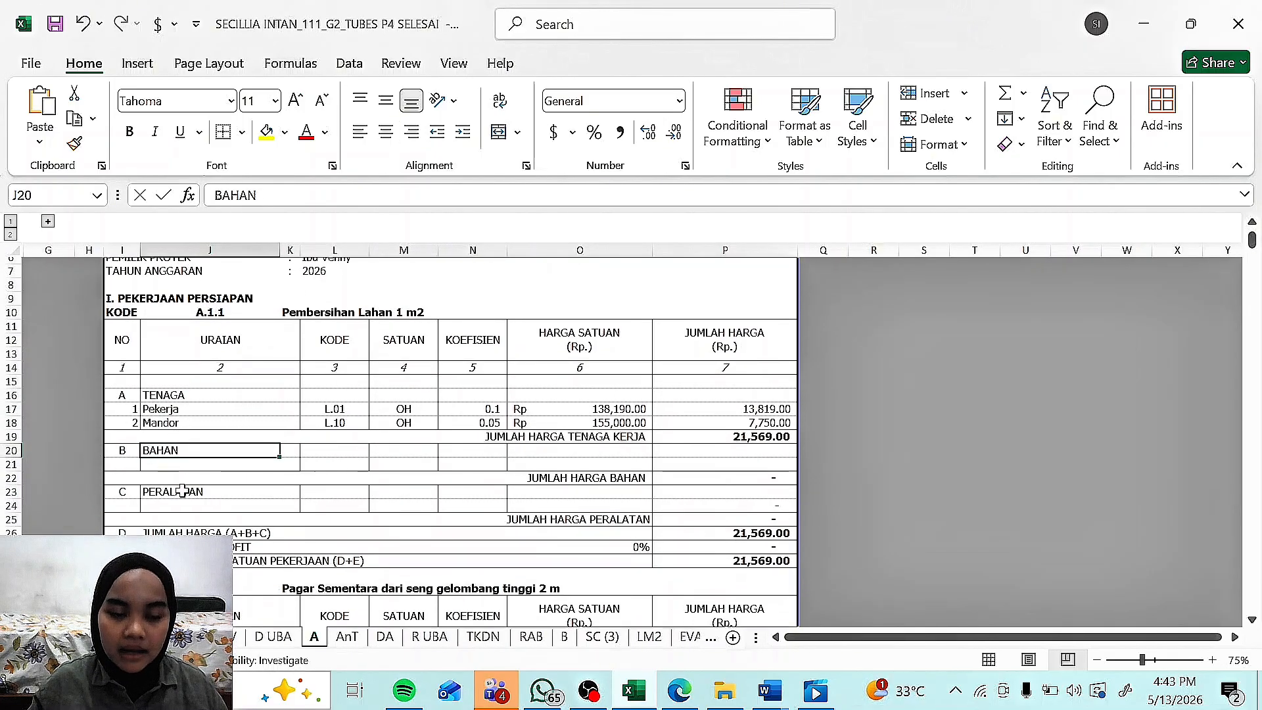
{"action": "left_click", "coordinate": [182, 491]}
{"action": "left_click", "coordinate": [165, 395]}
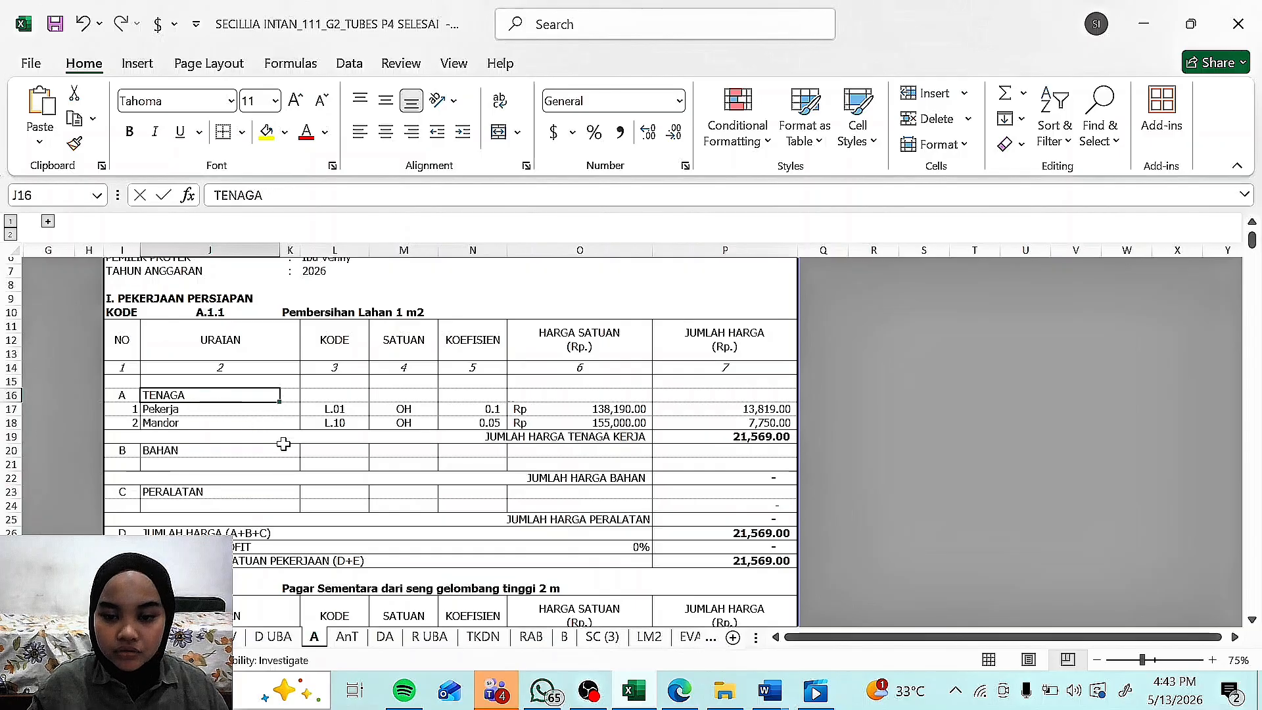
Step: Examine the Mandor and Pekerja labour entries under TENAGA, plus the BAHAN and PERALATAN entries of A.1.1
{"action": "left_click", "coordinate": [161, 420]}
{"action": "left_click", "coordinate": [168, 410]}
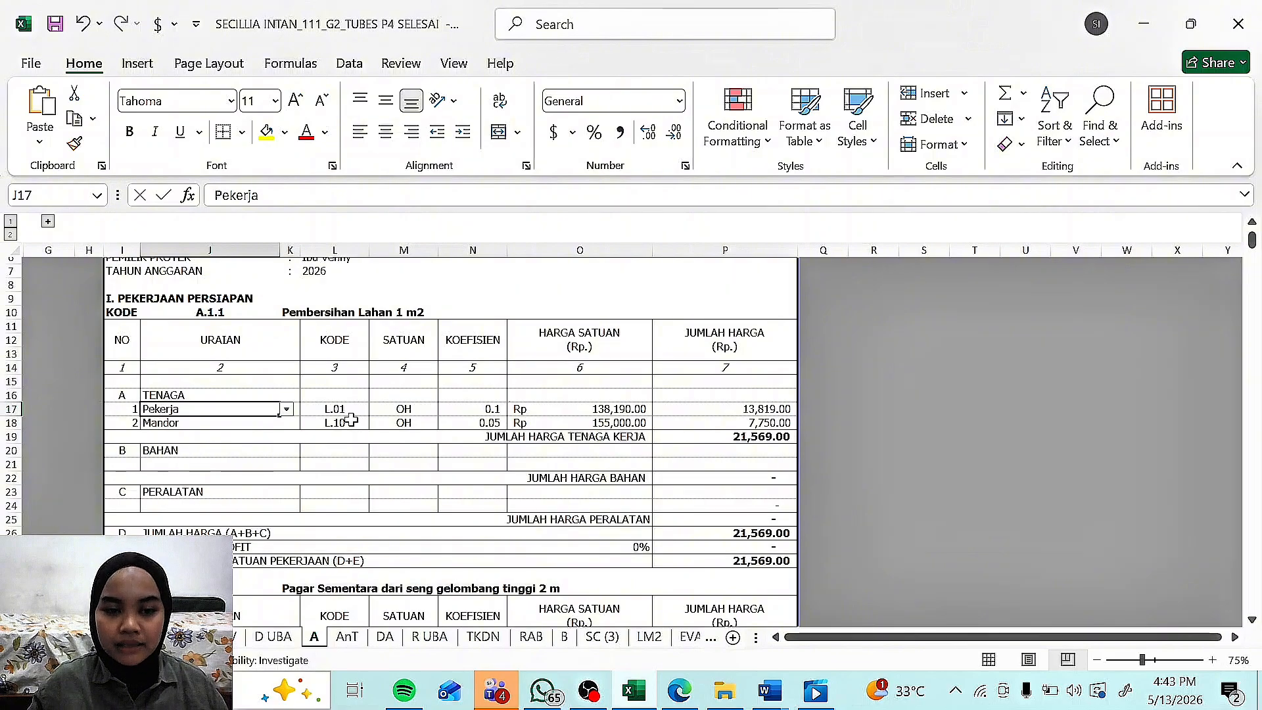
{"action": "left_click", "coordinate": [174, 451]}
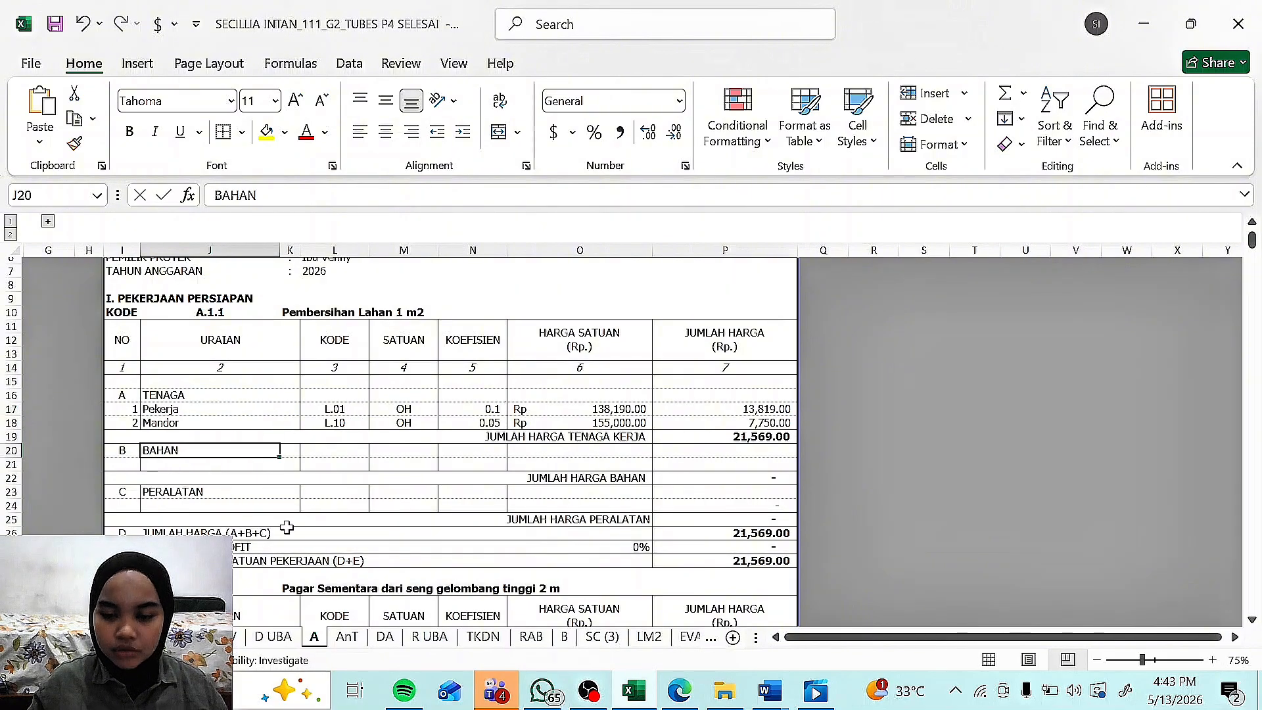
{"action": "left_click", "coordinate": [192, 490]}
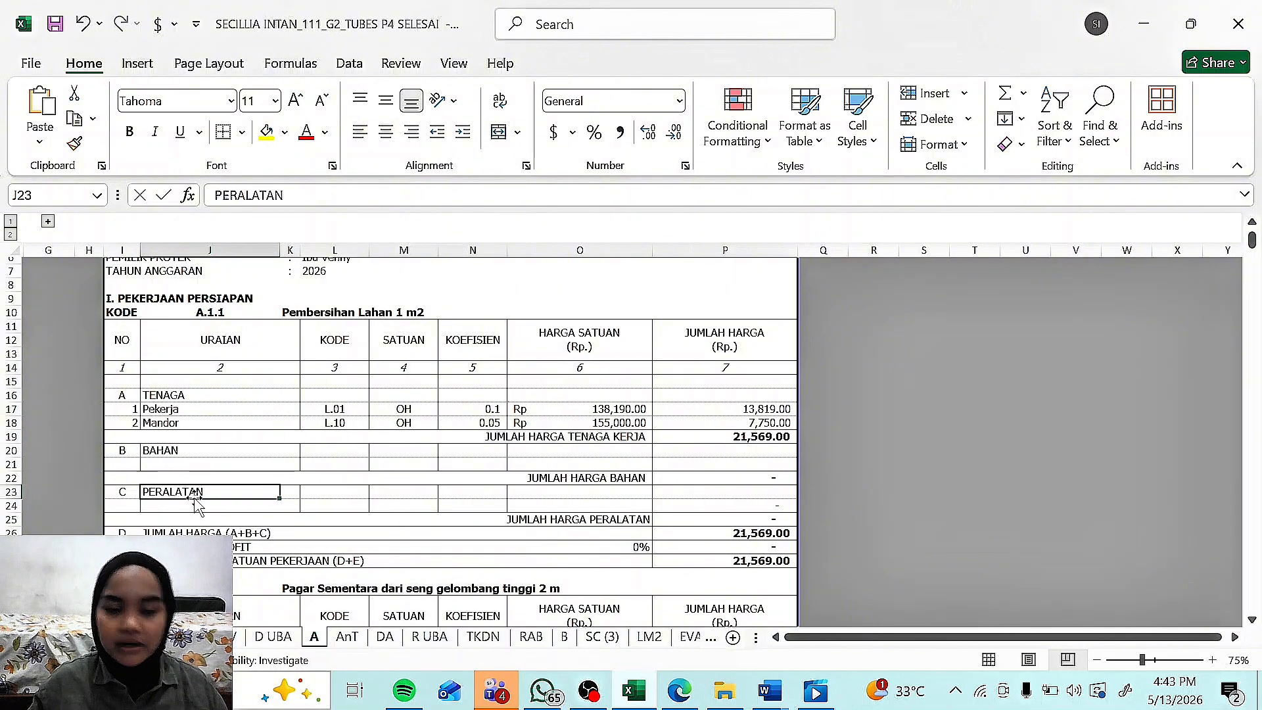
{"action": "left_click", "coordinate": [191, 504]}
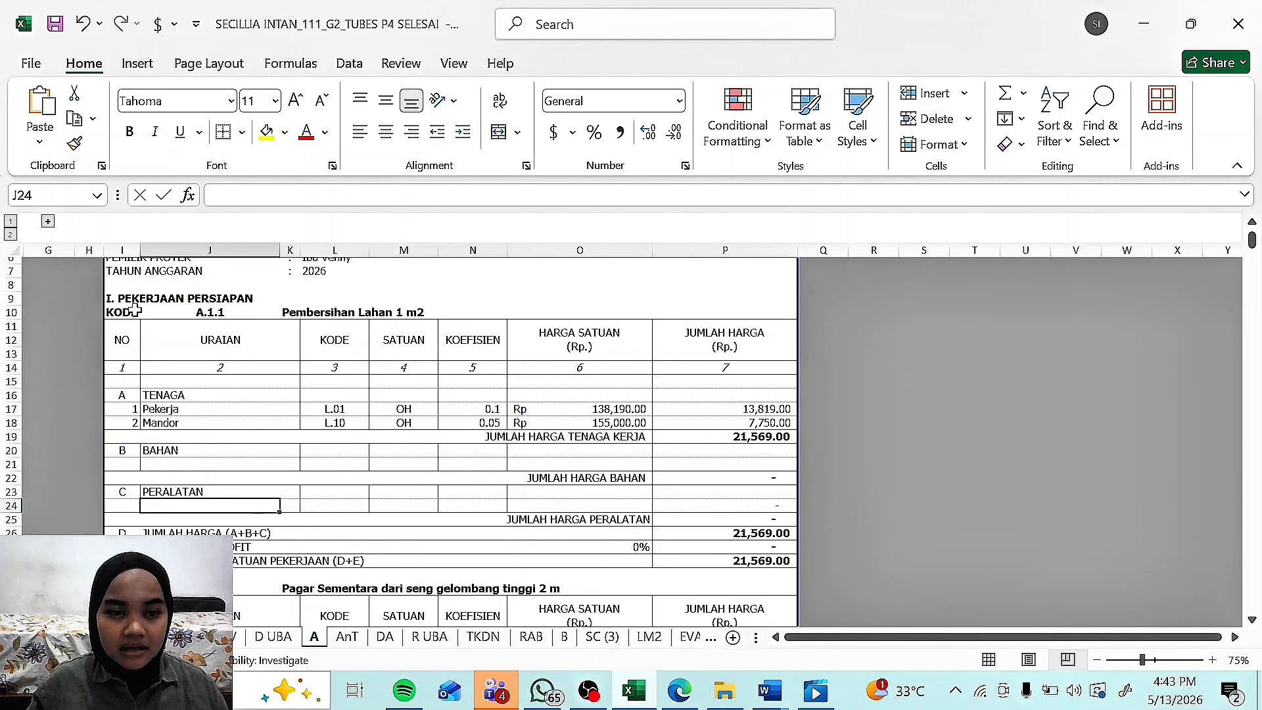
Step: Review the KOEFISIEN, SATUAN, KODE and HARGA SATUAN columns of A.1.1 and inspect Pekerja's code and unit formulas in L17 and M17
{"action": "left_click", "coordinate": [464, 344]}
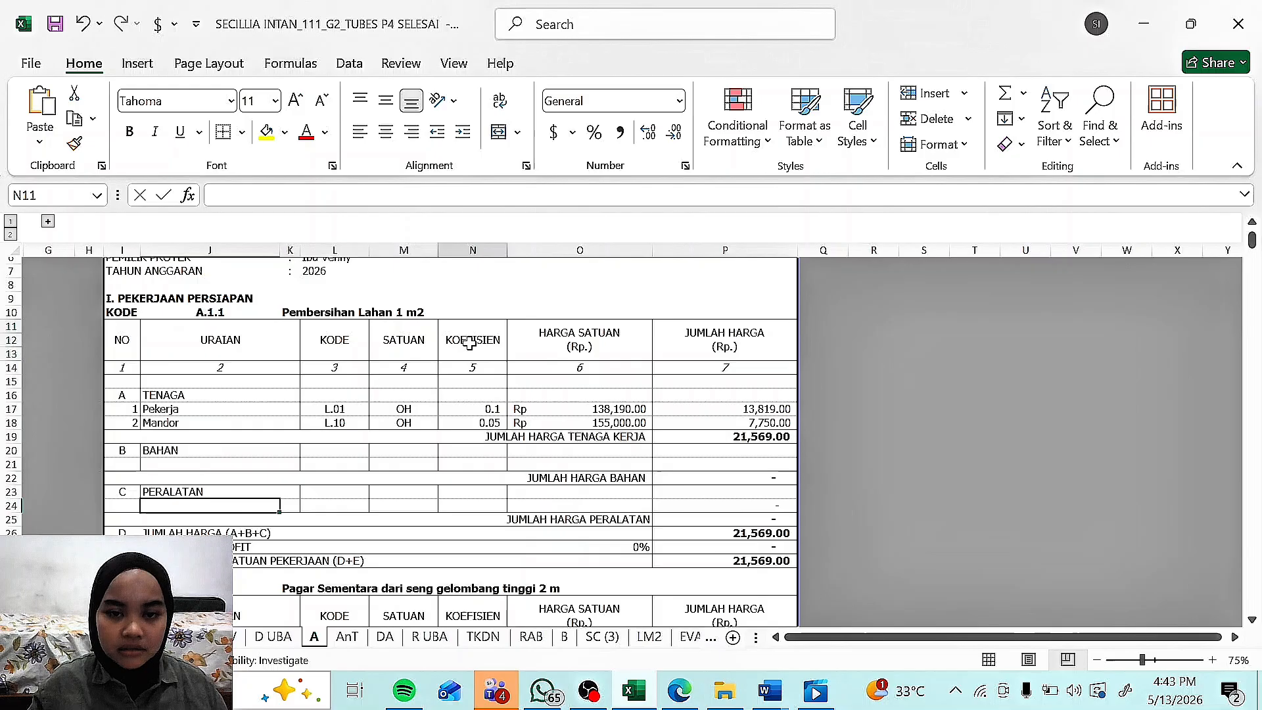
{"action": "left_click", "coordinate": [395, 334]}
{"action": "left_click", "coordinate": [338, 339]}
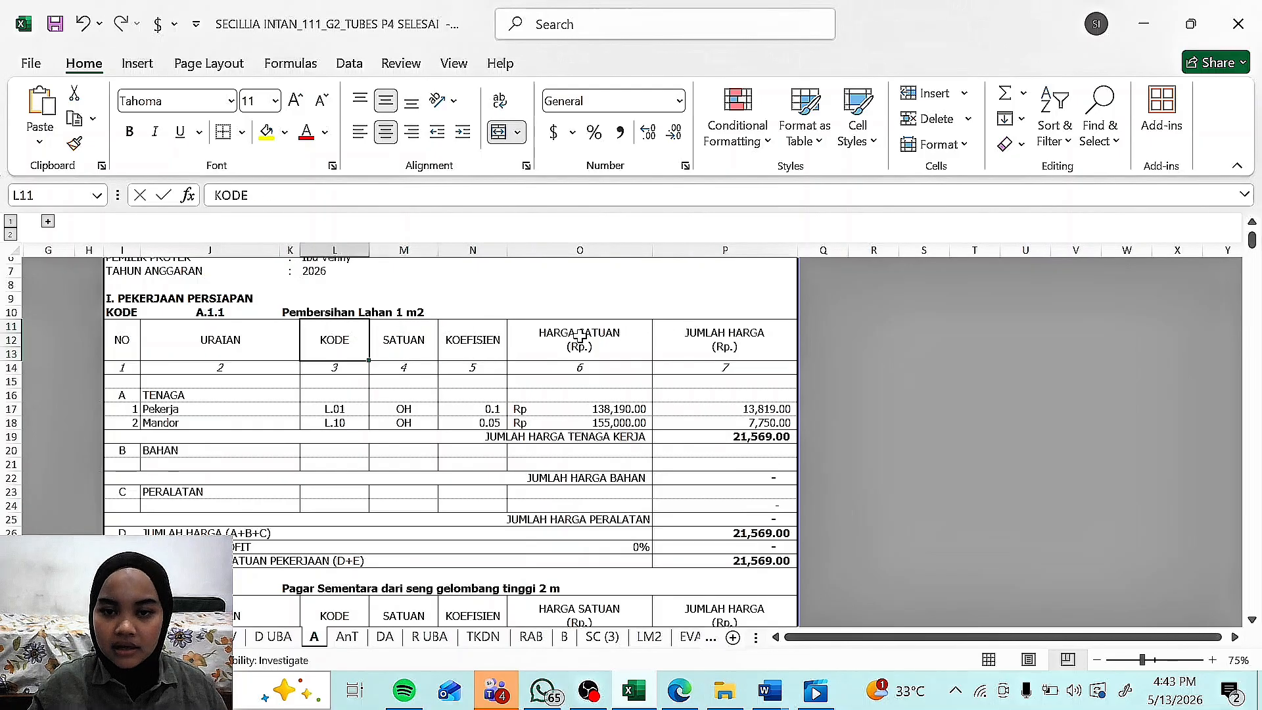
{"action": "left_click", "coordinate": [579, 337]}
{"action": "left_click", "coordinate": [672, 359]}
{"action": "left_click", "coordinate": [341, 408]}
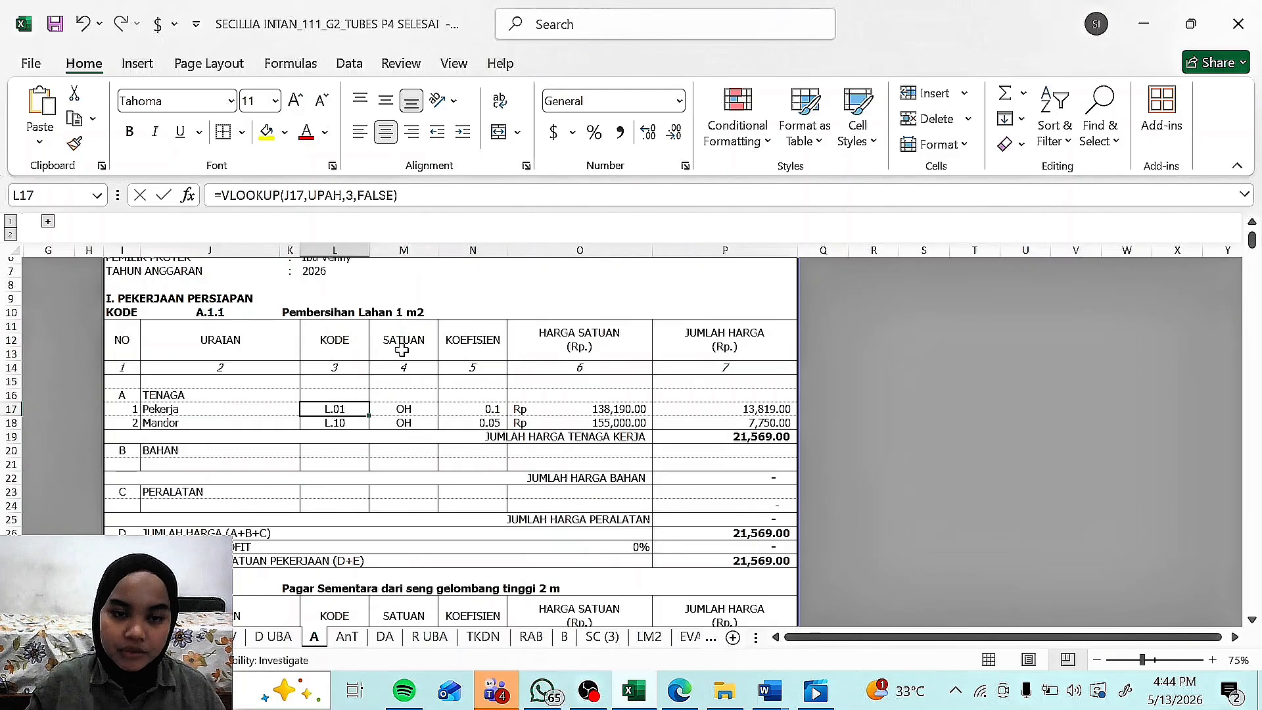
{"action": "left_click", "coordinate": [396, 406]}
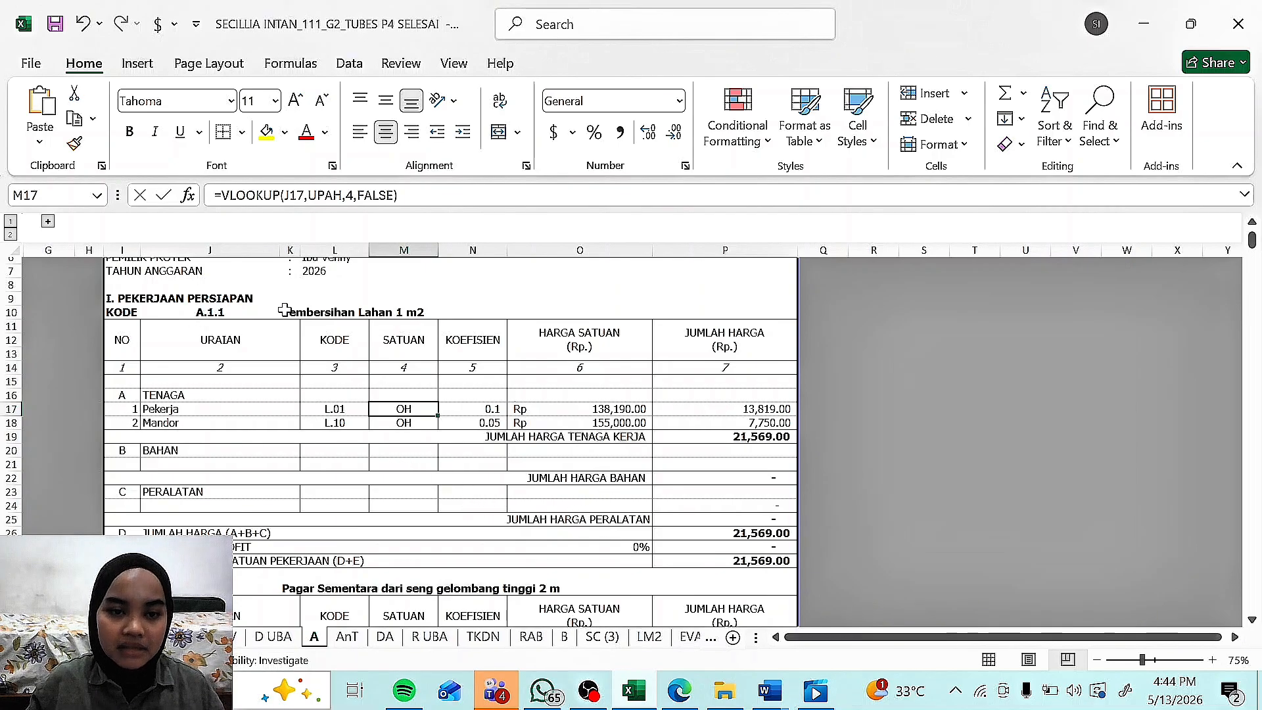
Step: Check Pembersihan Lahan's Pekerja entry, Mandor's unit formula in M18, and the coefficients of both workers in N17 and N18
{"action": "left_click", "coordinate": [318, 313]}
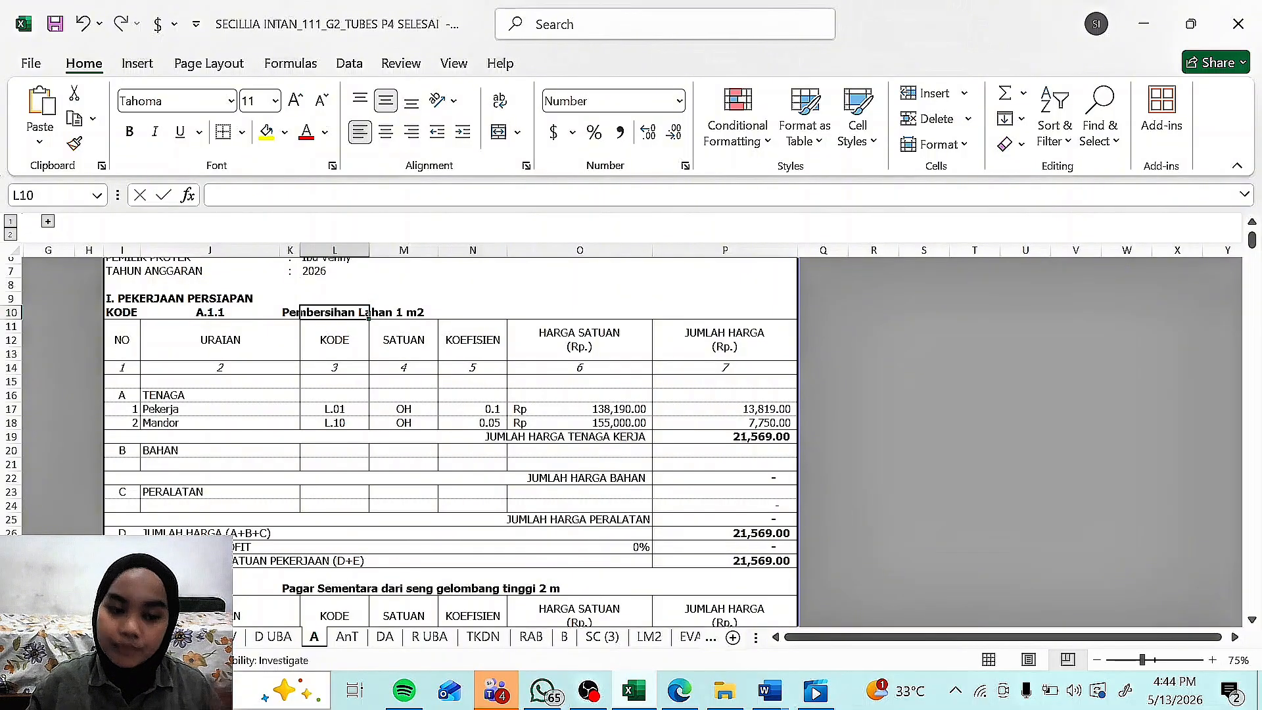
{"action": "left_click", "coordinate": [162, 407]}
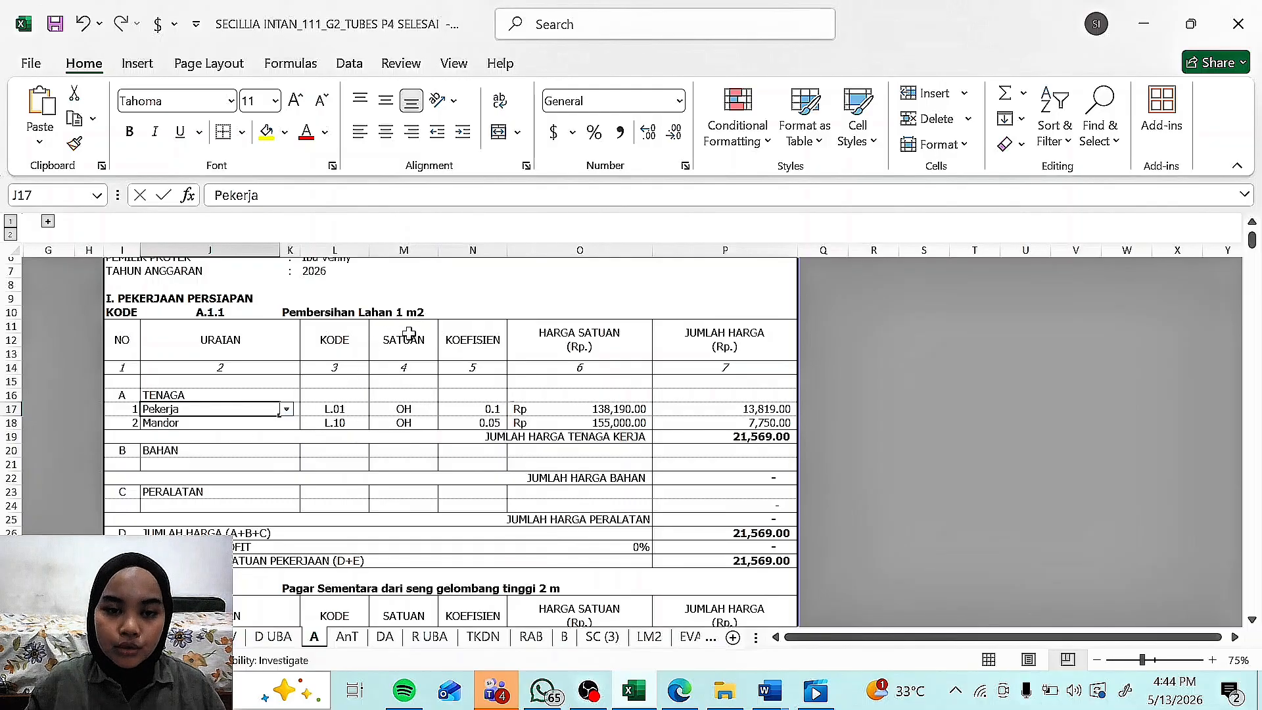
{"action": "left_click", "coordinate": [394, 421]}
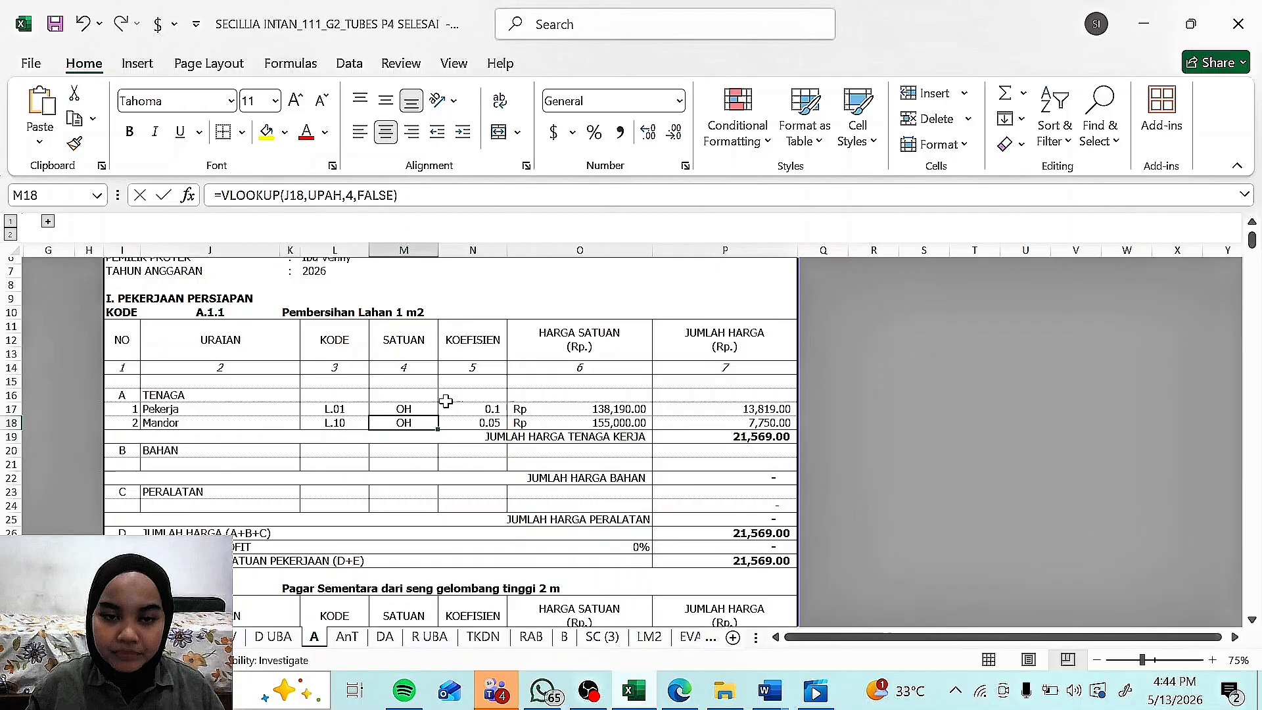
{"action": "left_click", "coordinate": [464, 342]}
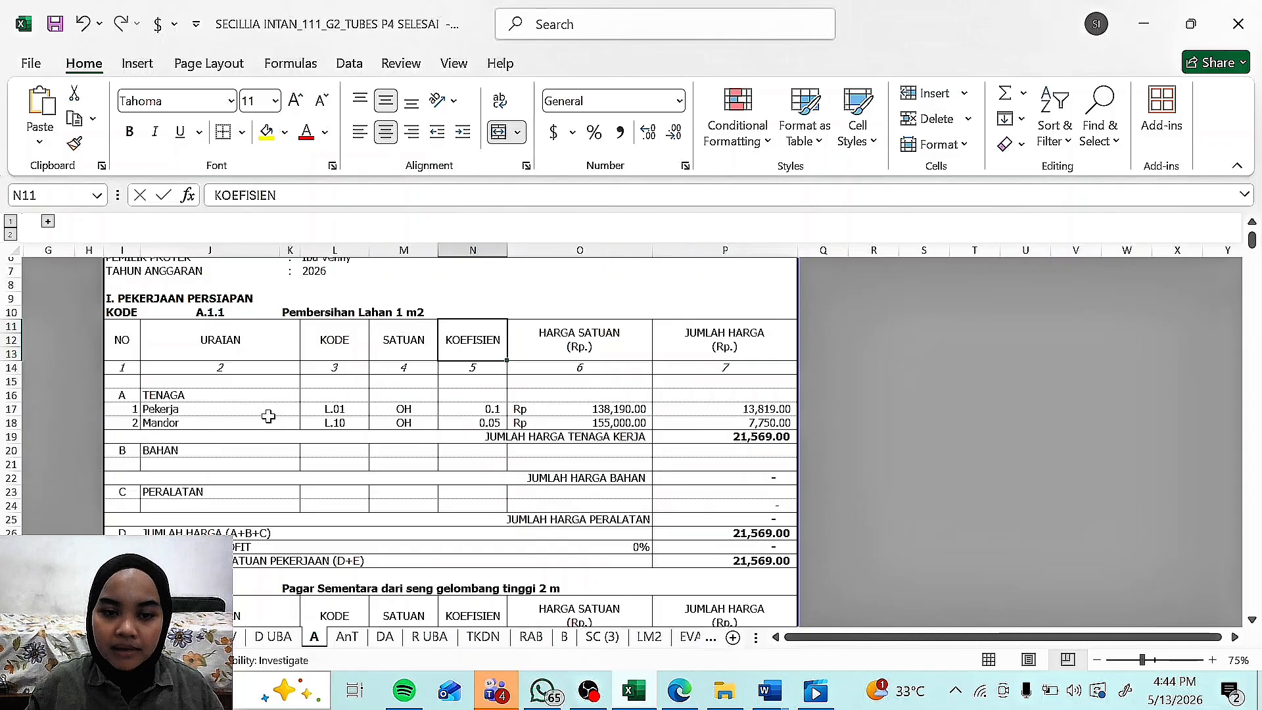
{"action": "left_click", "coordinate": [462, 412]}
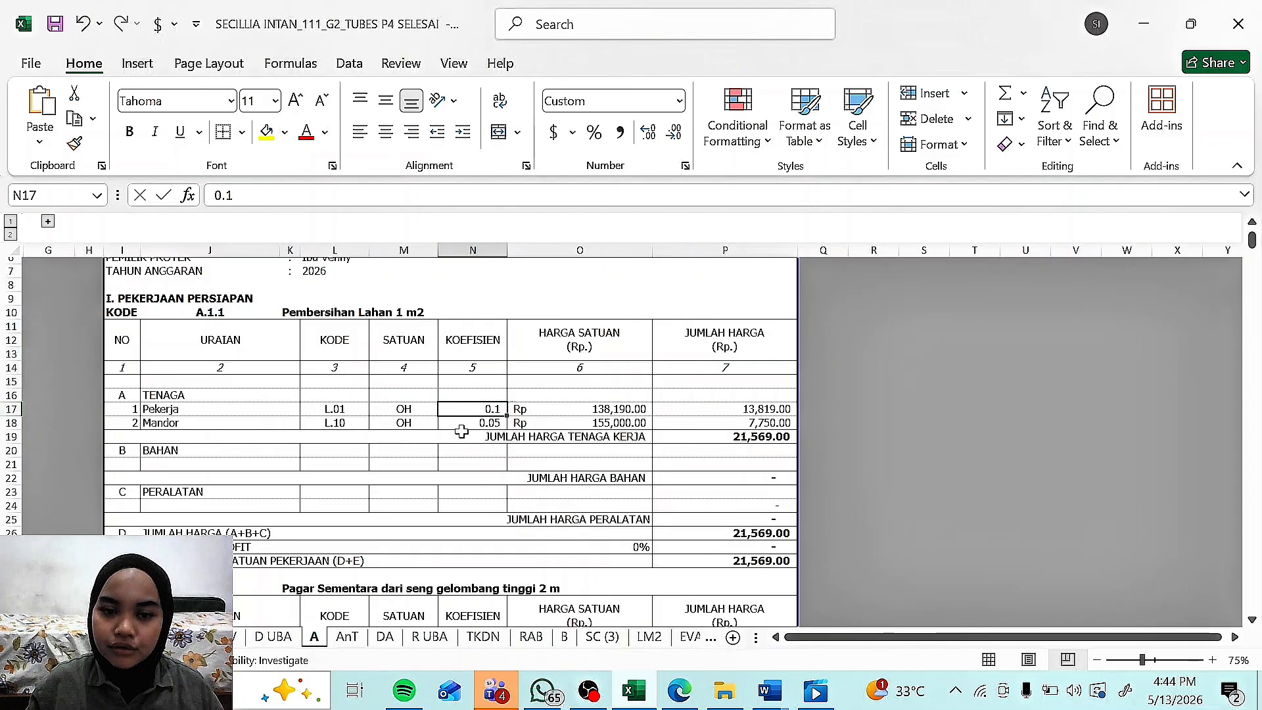
{"action": "left_click", "coordinate": [457, 425]}
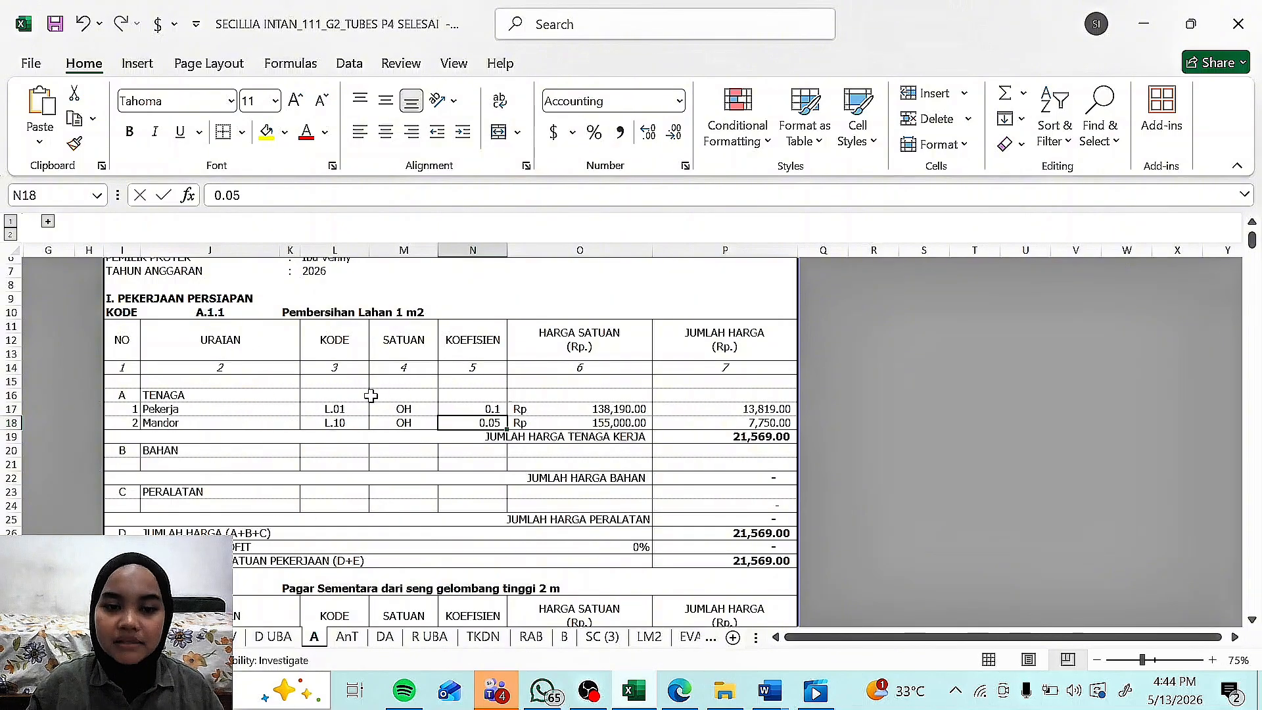
Step: Compare the Mandor coefficient of A.1.2 Pagar Sementara in N38 with that of A.1.1 Pembersihan Lahan in N18
{"action": "scroll", "coordinate": [371, 395], "scroll_direction": "down", "scroll_amount": 6}
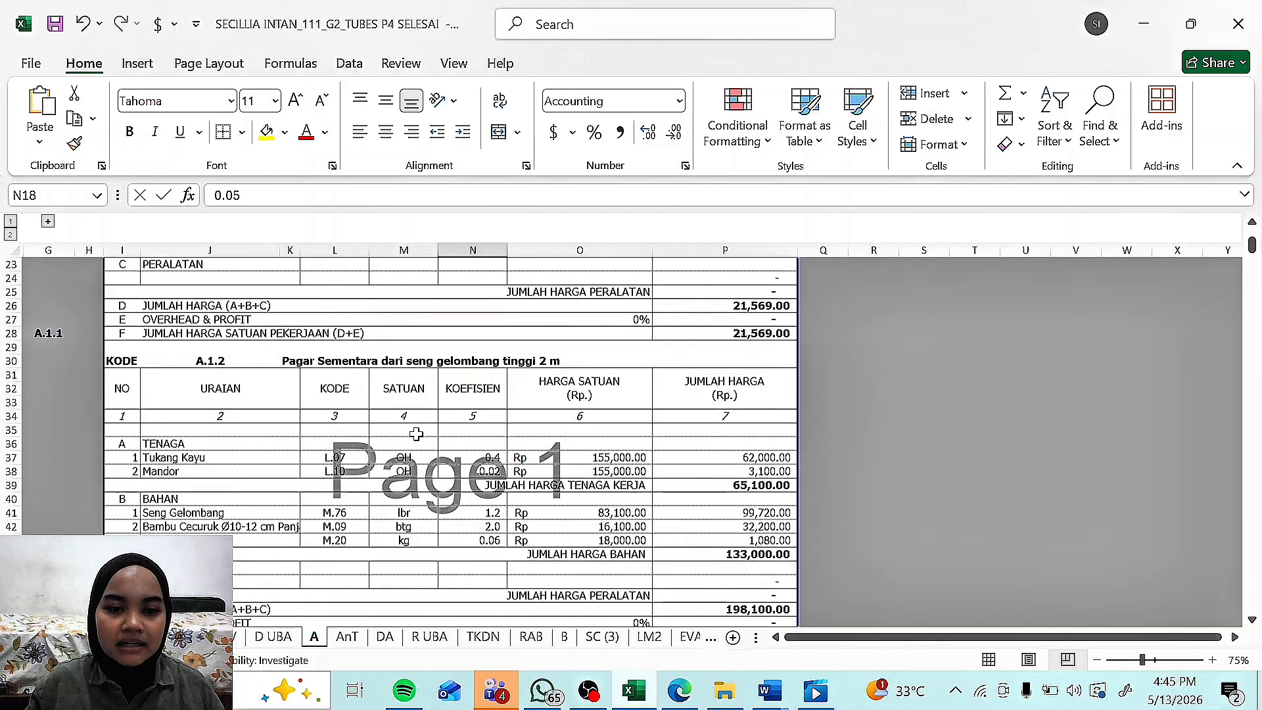
{"action": "scroll", "coordinate": [416, 434], "scroll_direction": "down", "scroll_amount": 2}
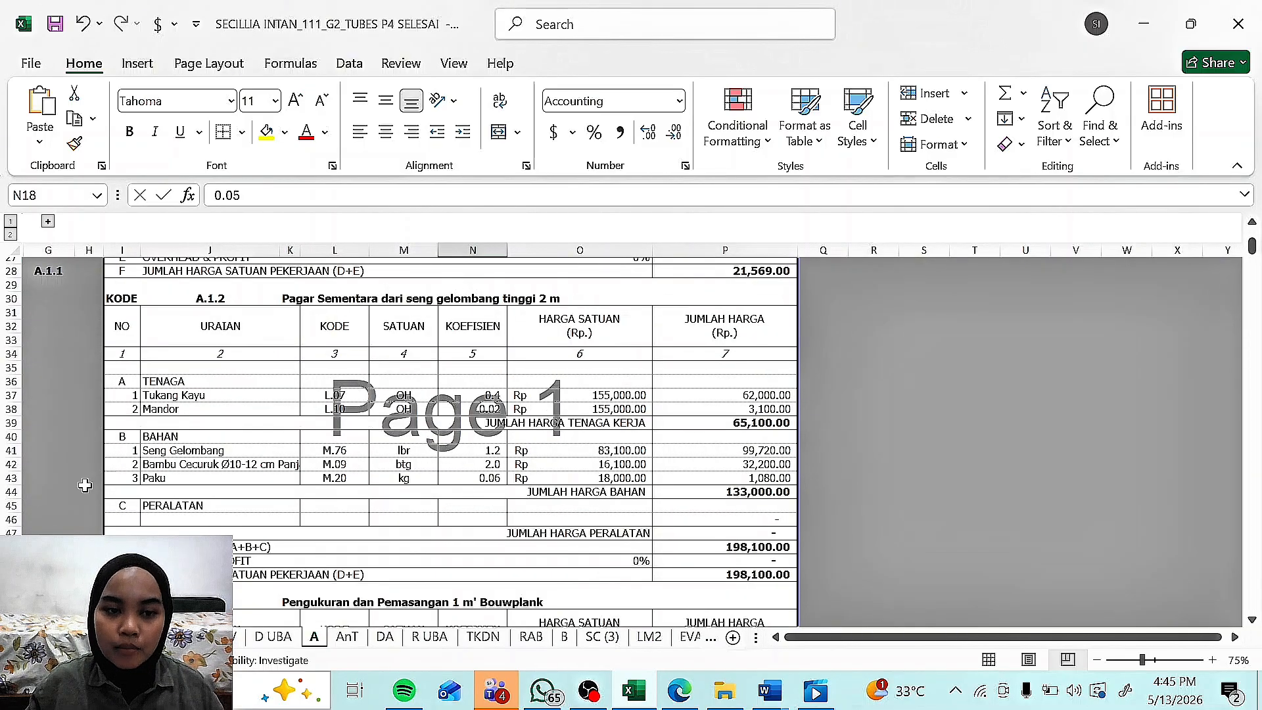
{"action": "left_click", "coordinate": [173, 414]}
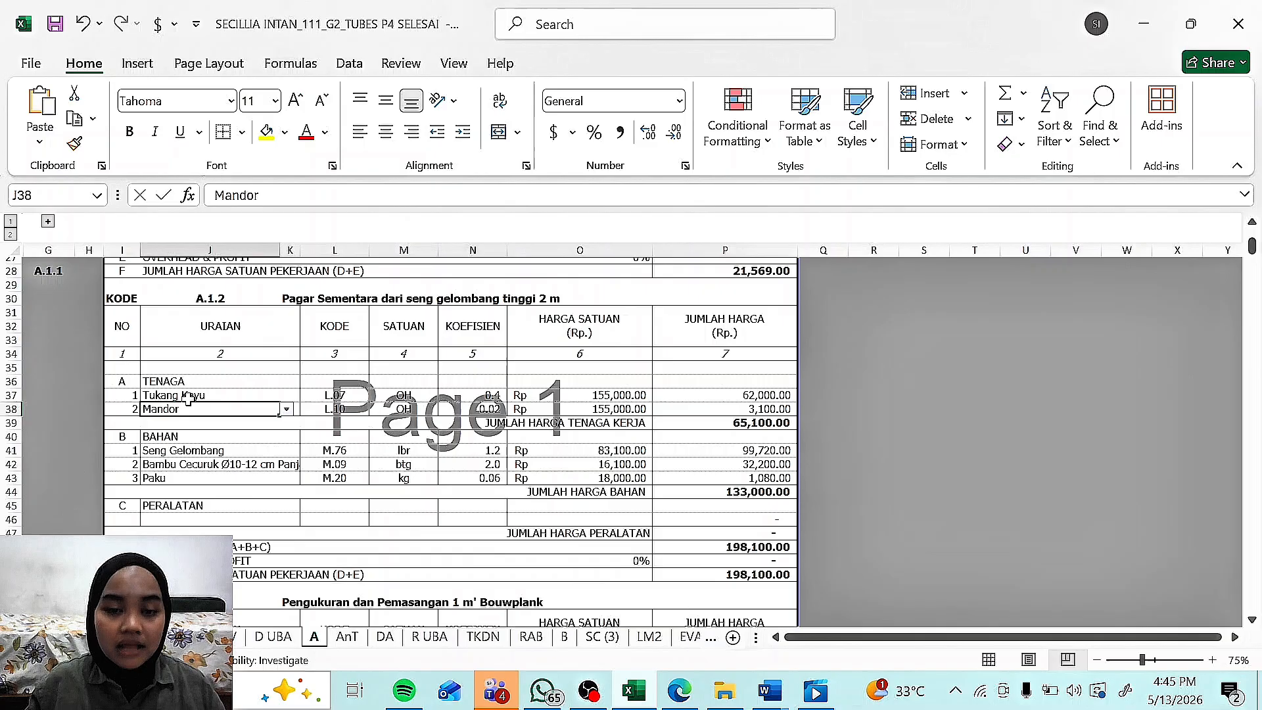
{"action": "left_click", "coordinate": [474, 410]}
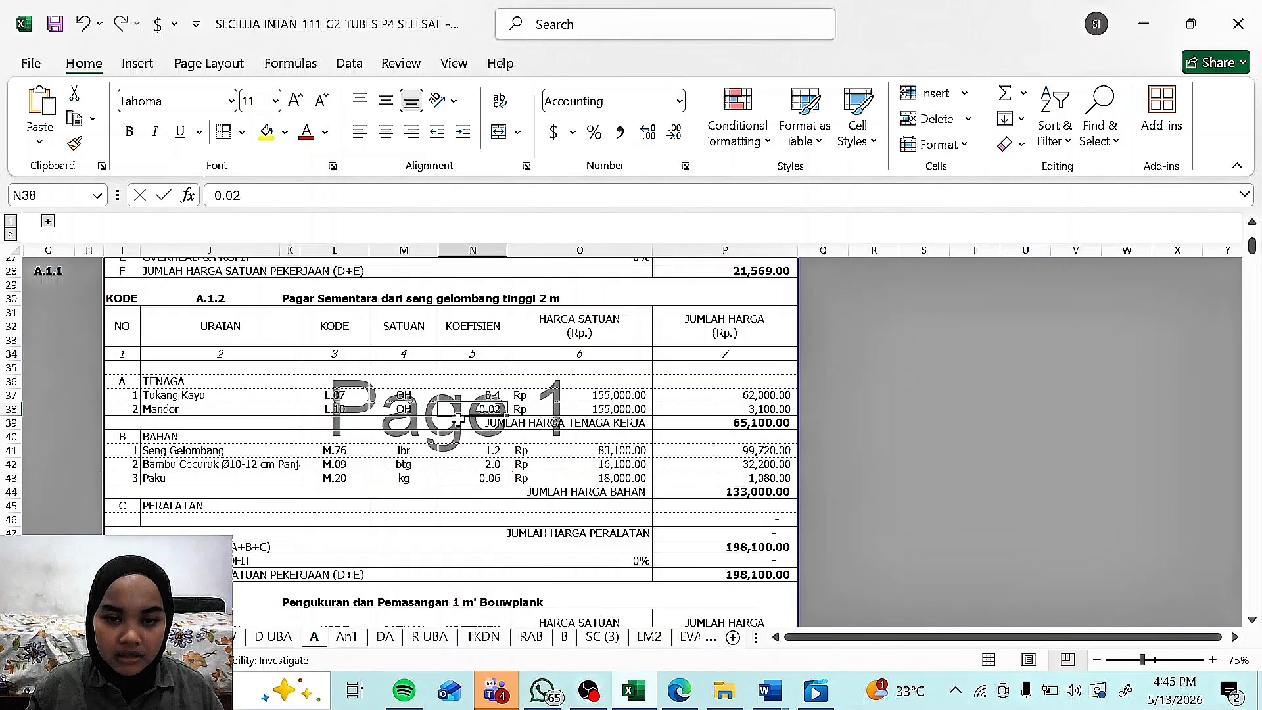
{"action": "scroll", "coordinate": [492, 424], "scroll_direction": "up", "scroll_amount": 2}
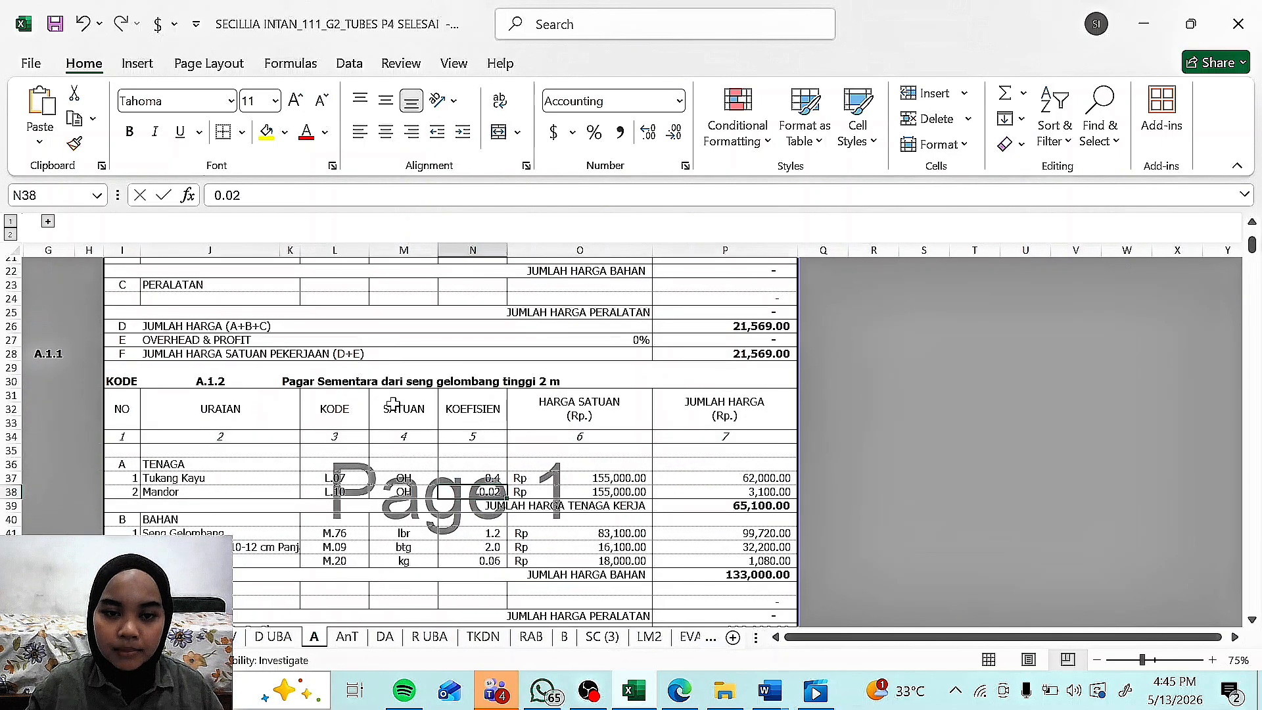
{"action": "scroll", "coordinate": [376, 414], "scroll_direction": "up", "scroll_amount": 7}
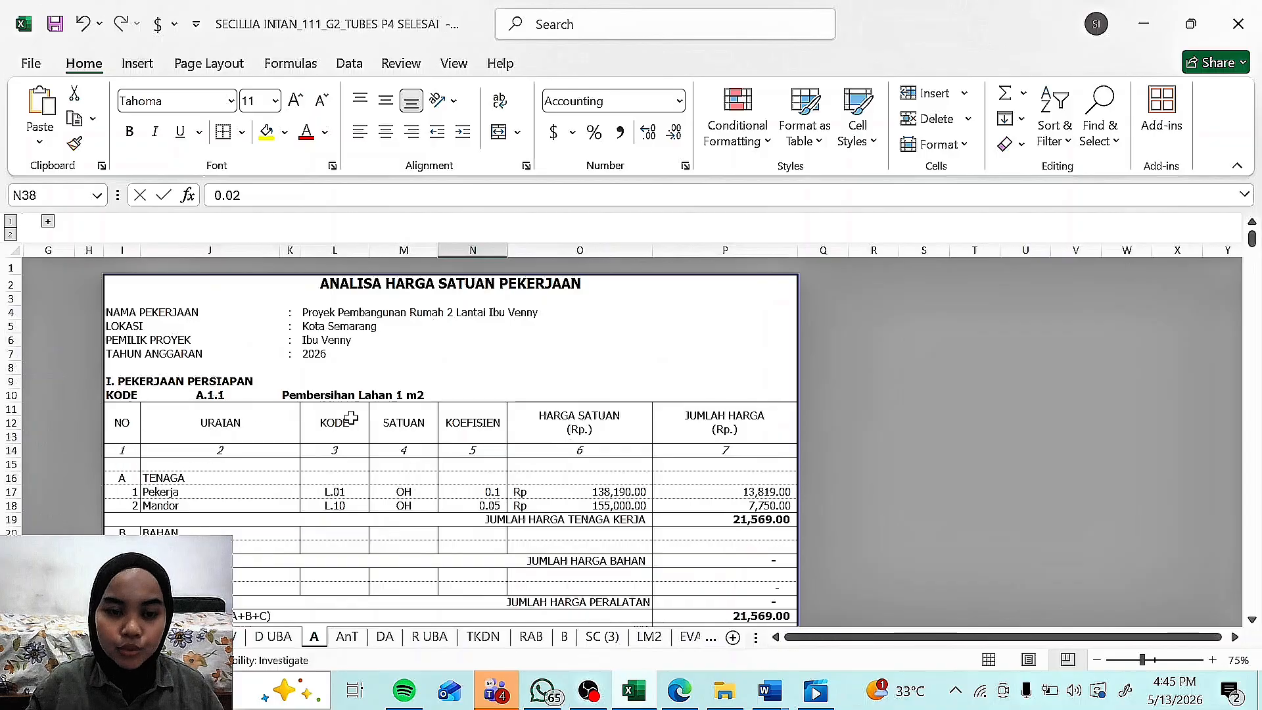
{"action": "left_click", "coordinate": [151, 503]}
{"action": "left_click", "coordinate": [488, 505]}
{"action": "scroll", "coordinate": [576, 501], "scroll_direction": "down", "scroll_amount": 1}
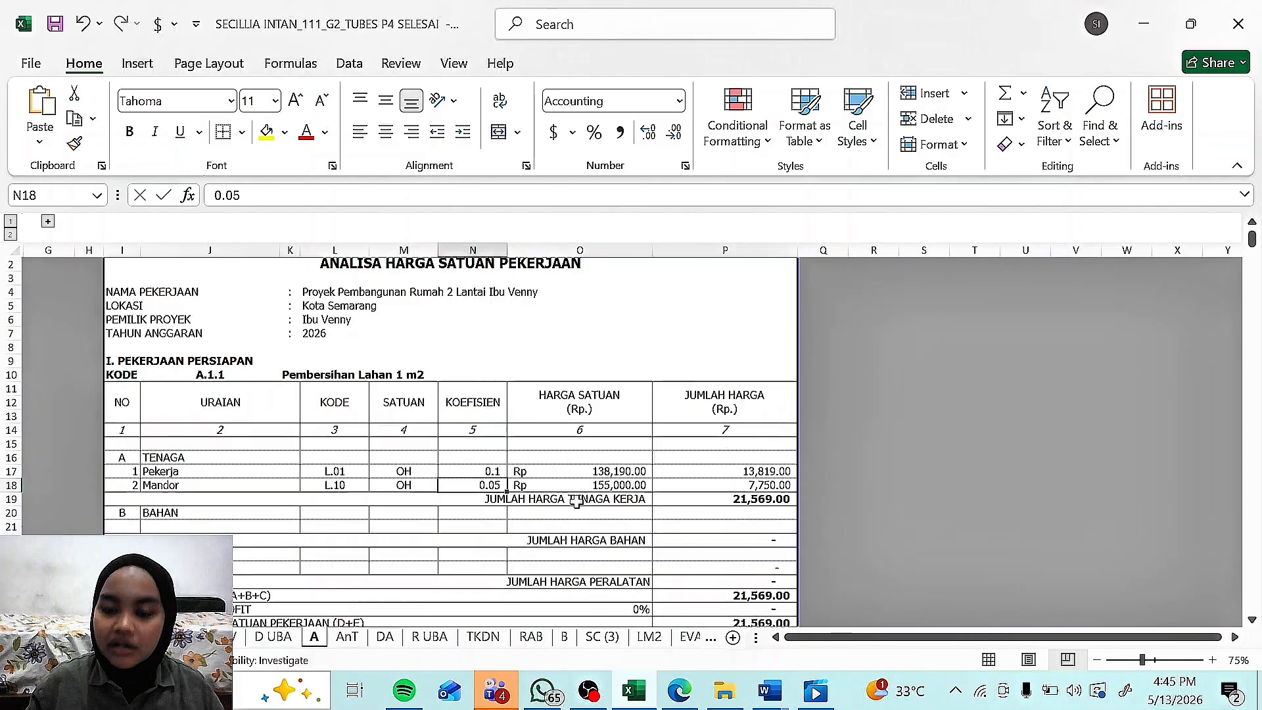
{"action": "scroll", "coordinate": [576, 502], "scroll_direction": "down", "scroll_amount": 5}
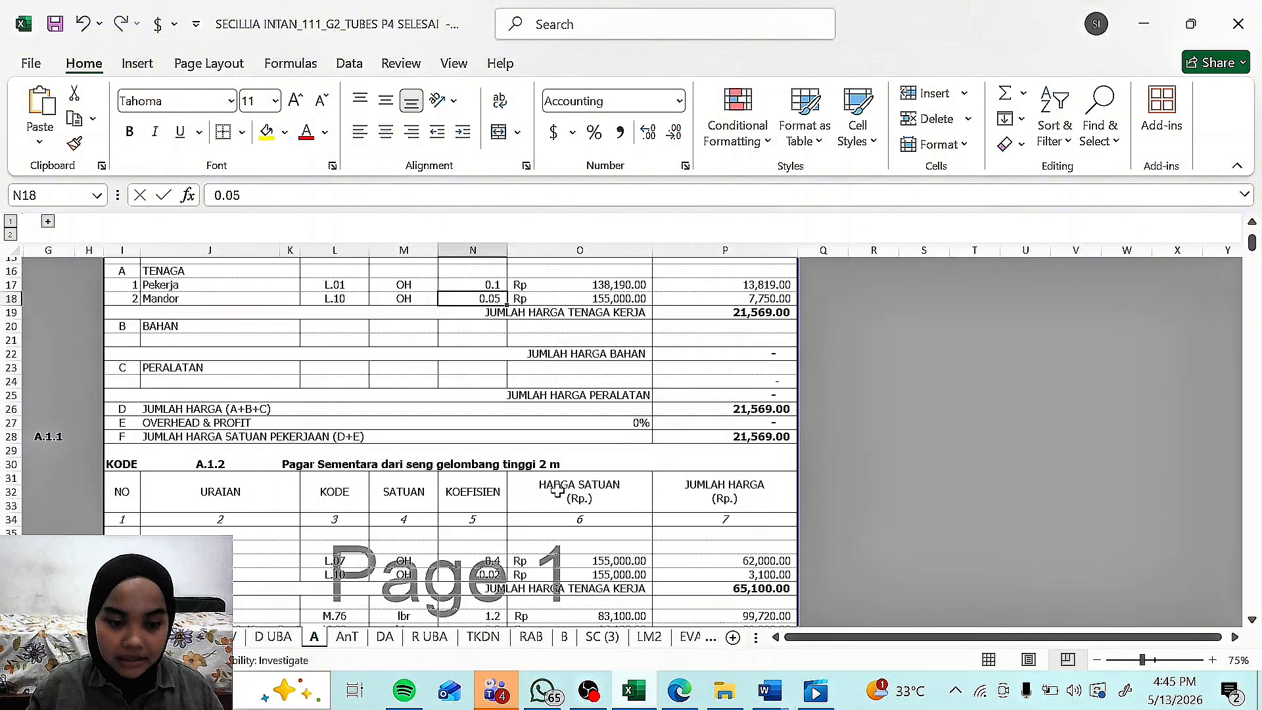
{"action": "scroll", "coordinate": [425, 481], "scroll_direction": "up", "scroll_amount": 3}
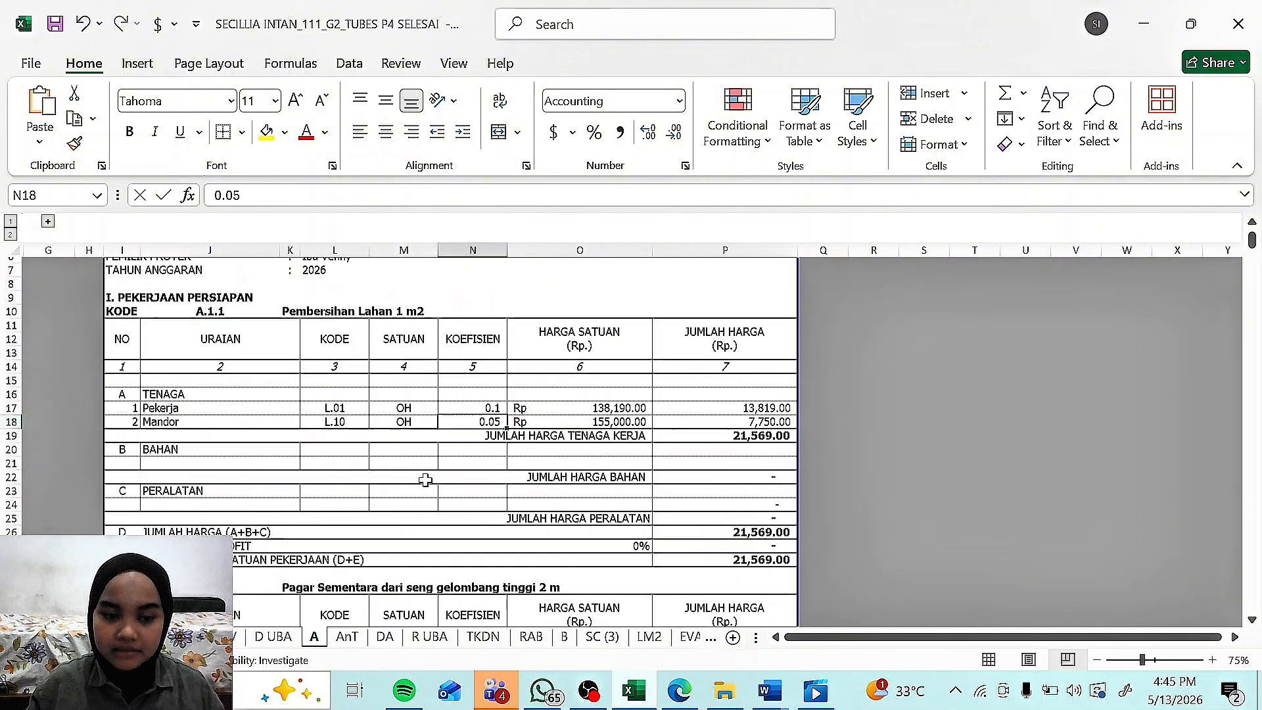
{"action": "scroll", "coordinate": [425, 480], "scroll_direction": "up", "scroll_amount": 2}
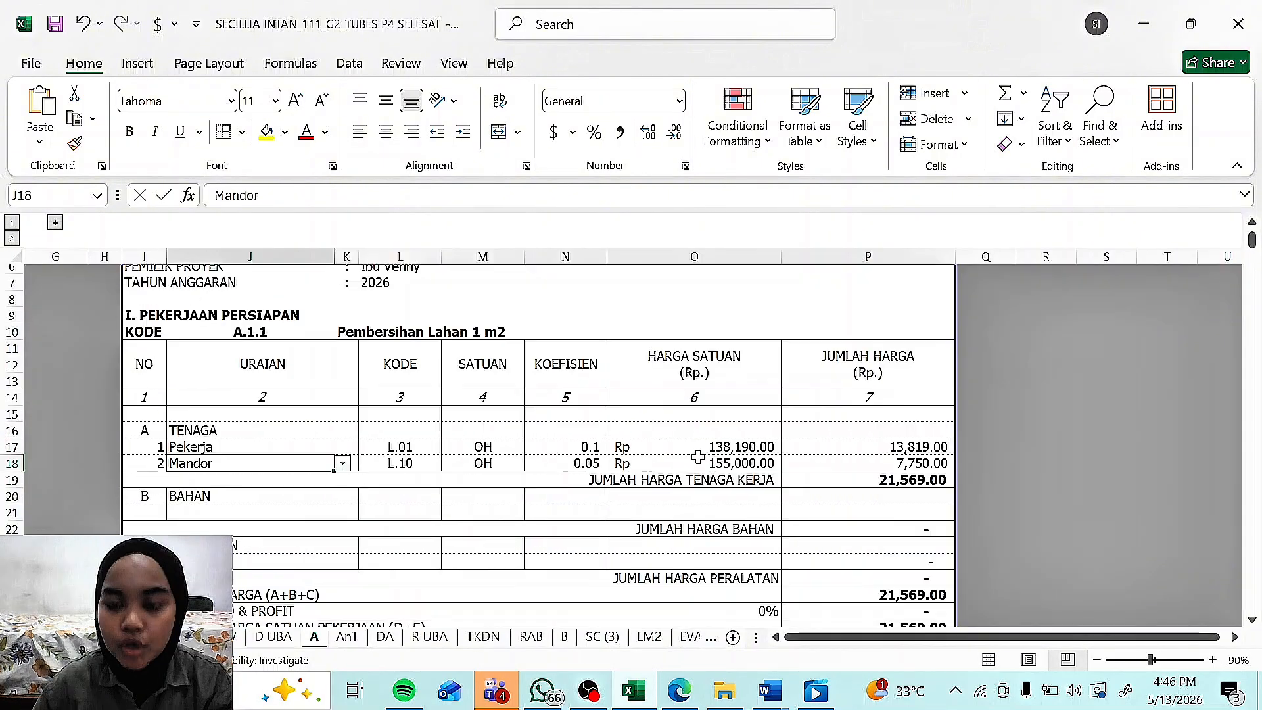
Step: Inspect the HARGA SATUAN cells of Pekerja and Mandor in O17 and O18 and Pekerja's JUMLAH HARGA formula in P17
{"action": "left_click", "coordinate": [700, 449]}
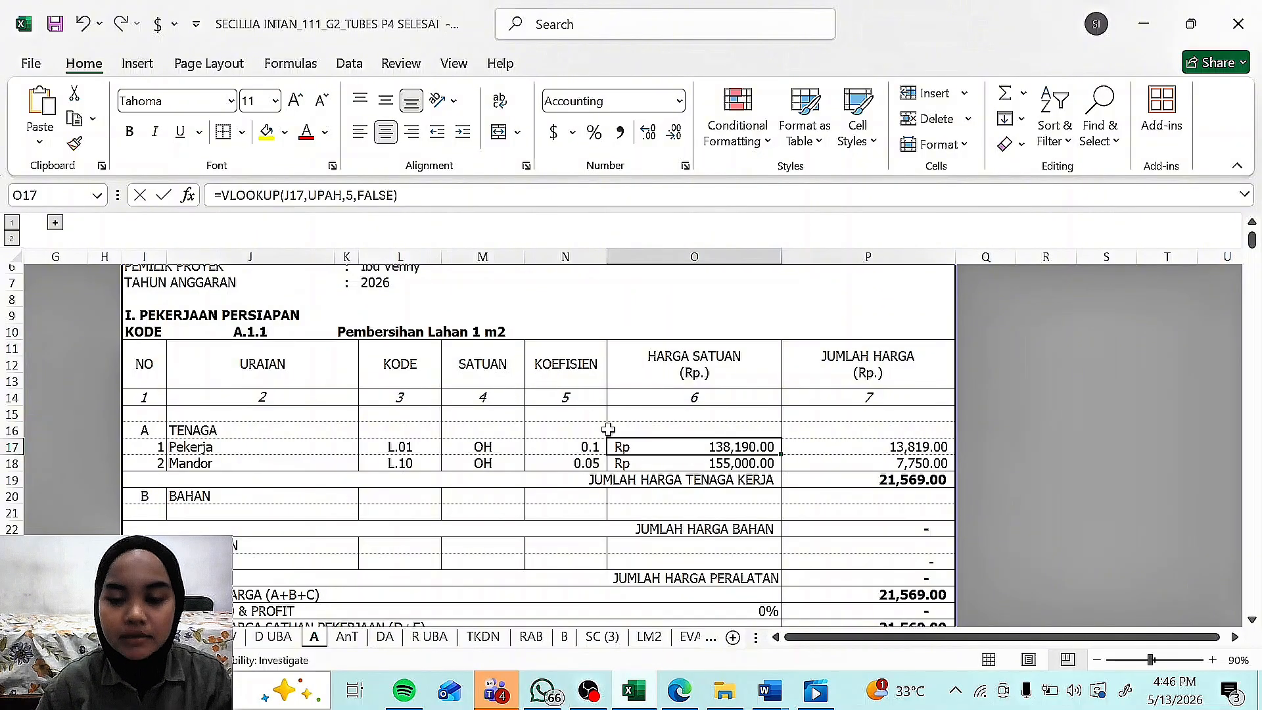
{"action": "scroll", "coordinate": [608, 429], "scroll_direction": "up", "scroll_amount": 2}
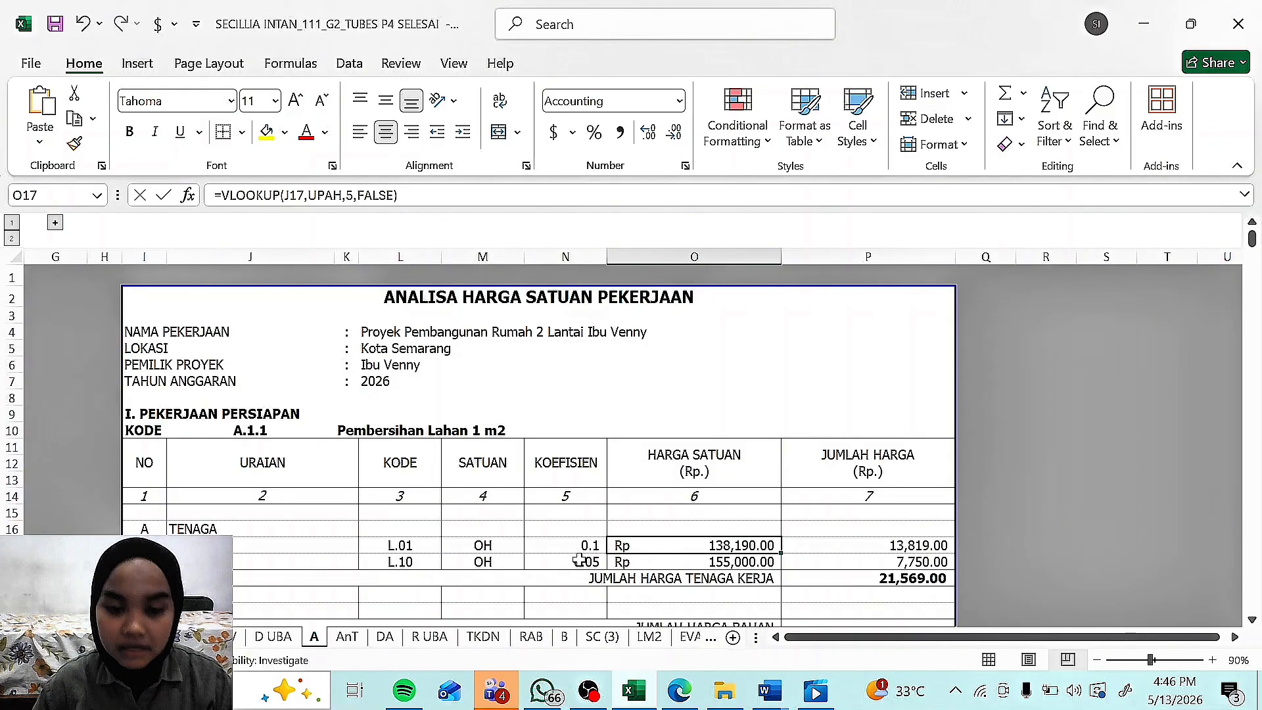
{"action": "scroll", "coordinate": [592, 437], "scroll_direction": "down", "scroll_amount": 1}
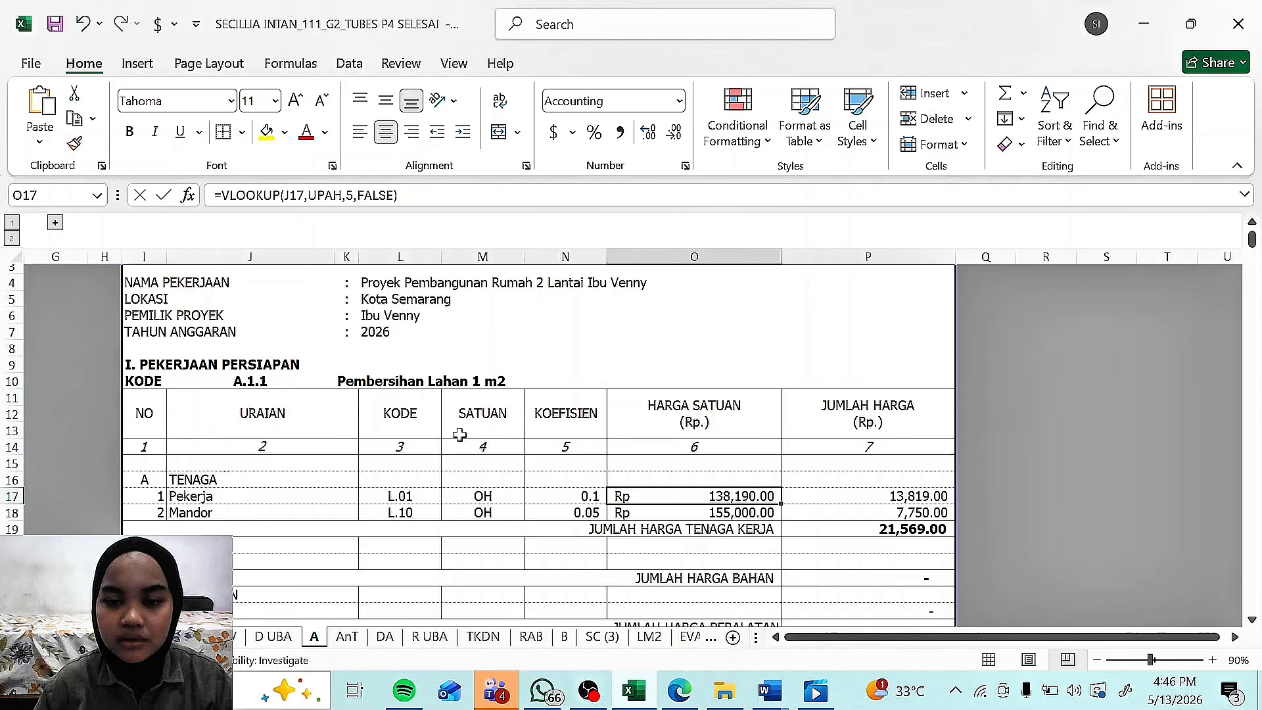
{"action": "scroll", "coordinate": [460, 434], "scroll_direction": "down", "scroll_amount": 1}
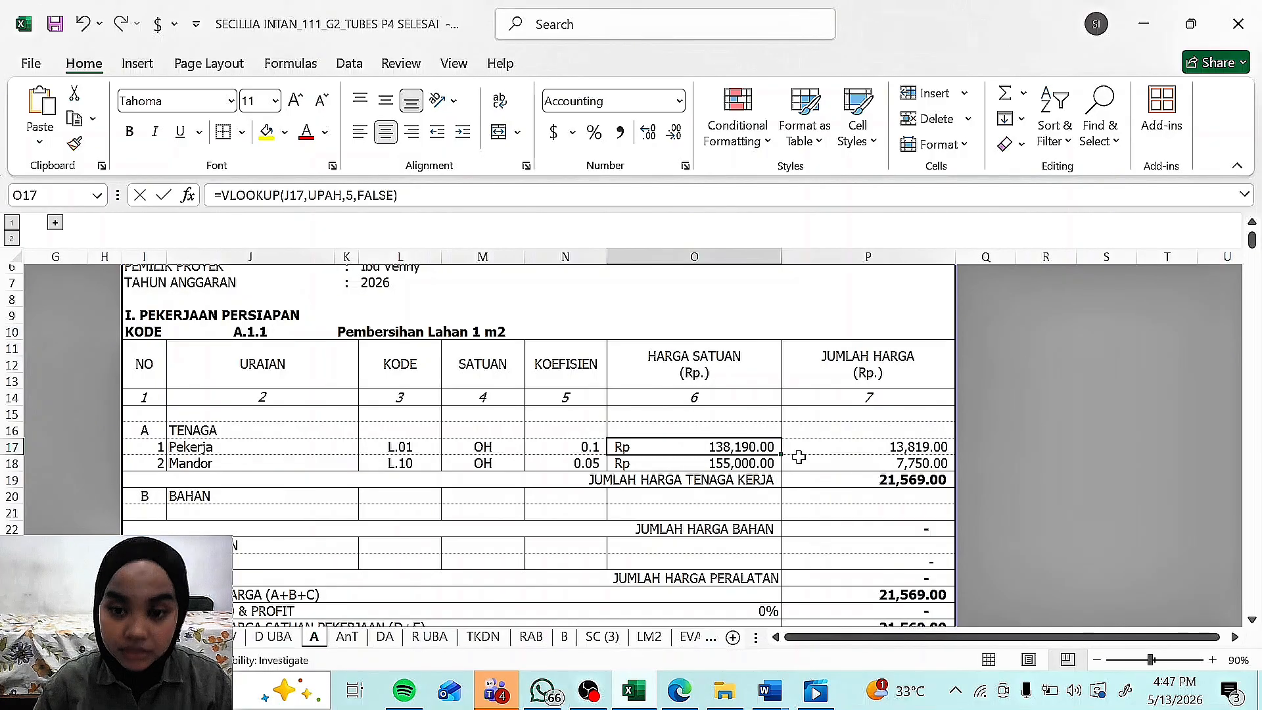
{"action": "scroll", "coordinate": [751, 447], "scroll_direction": "down", "scroll_amount": 1}
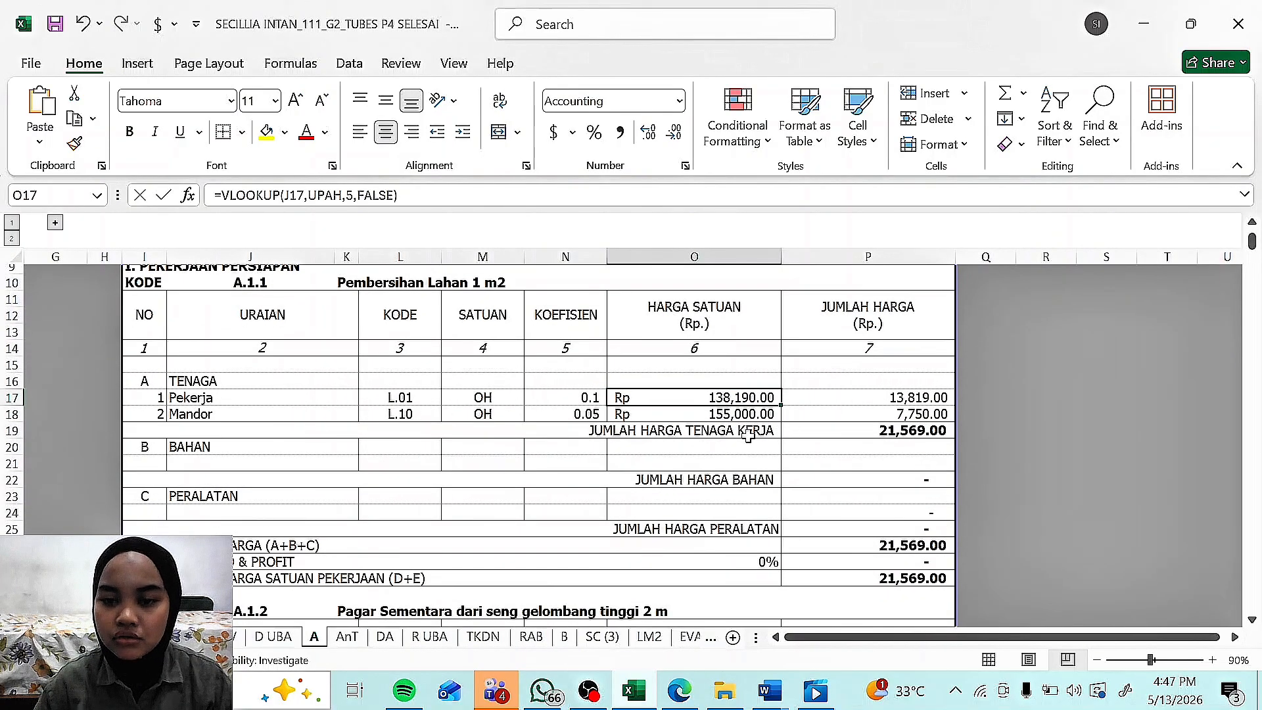
{"action": "left_click", "coordinate": [670, 411]}
{"action": "left_click", "coordinate": [667, 398]}
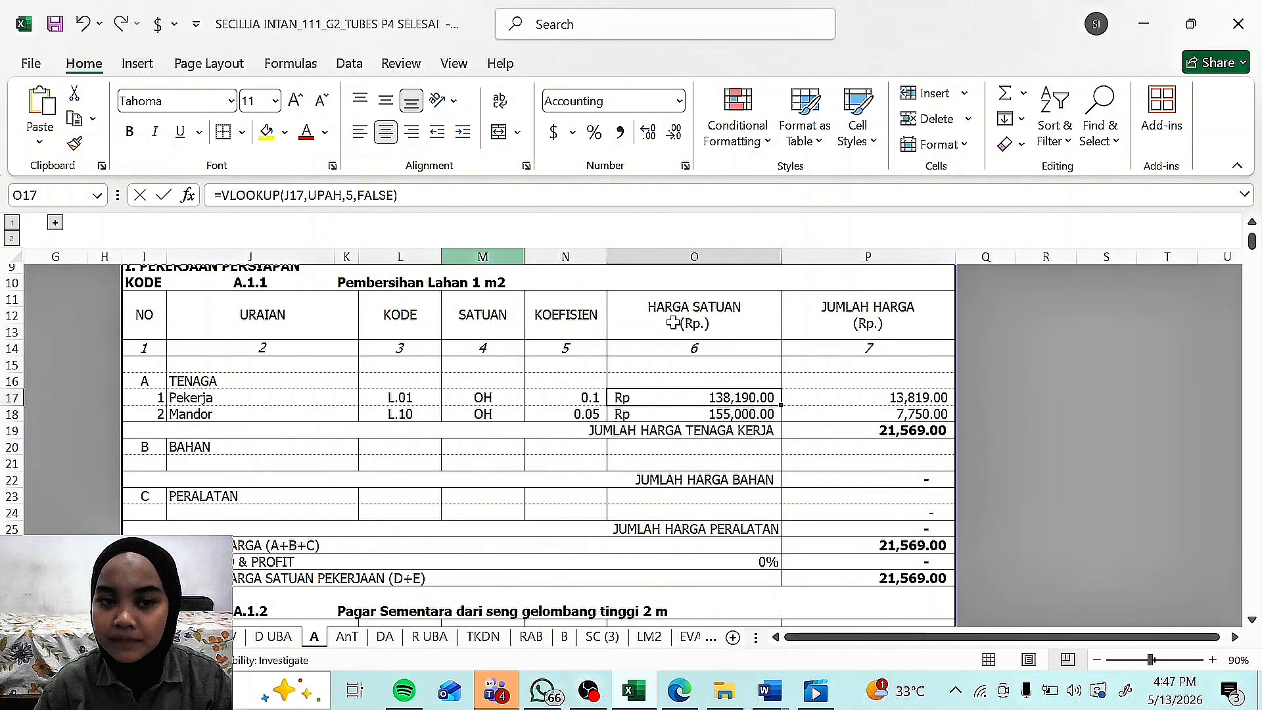
{"action": "left_click", "coordinate": [859, 396]}
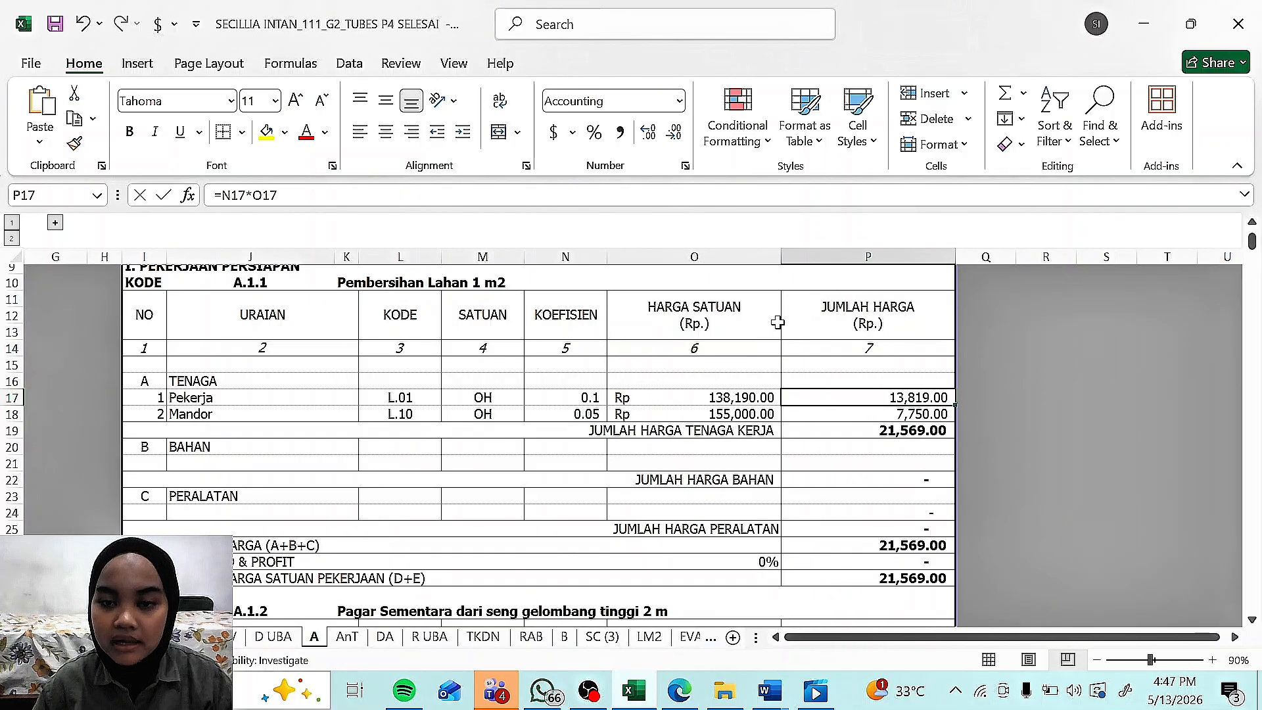
Step: Inspect the cell references in Pekerja's JUMLAH HARGA formula in P17 and compare it with Mandor's formula in P18
{"action": "left_click", "coordinate": [333, 194]}
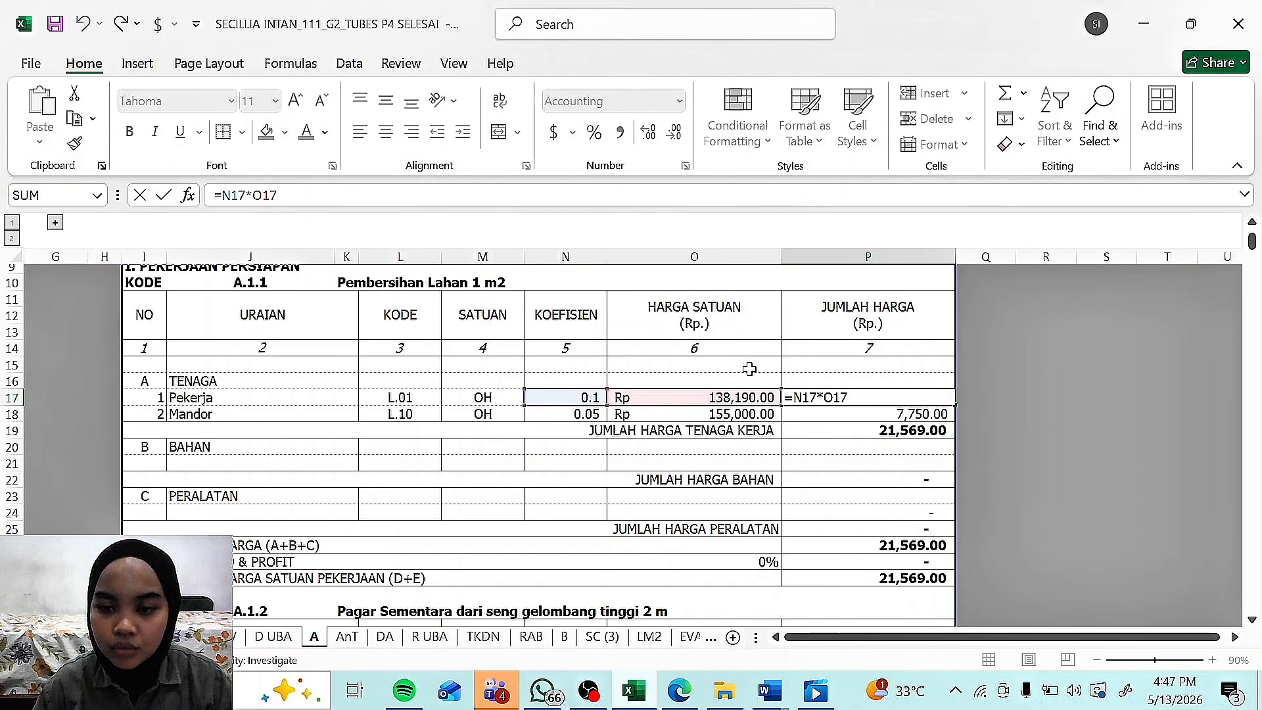
{"action": "key", "text": "Return"}
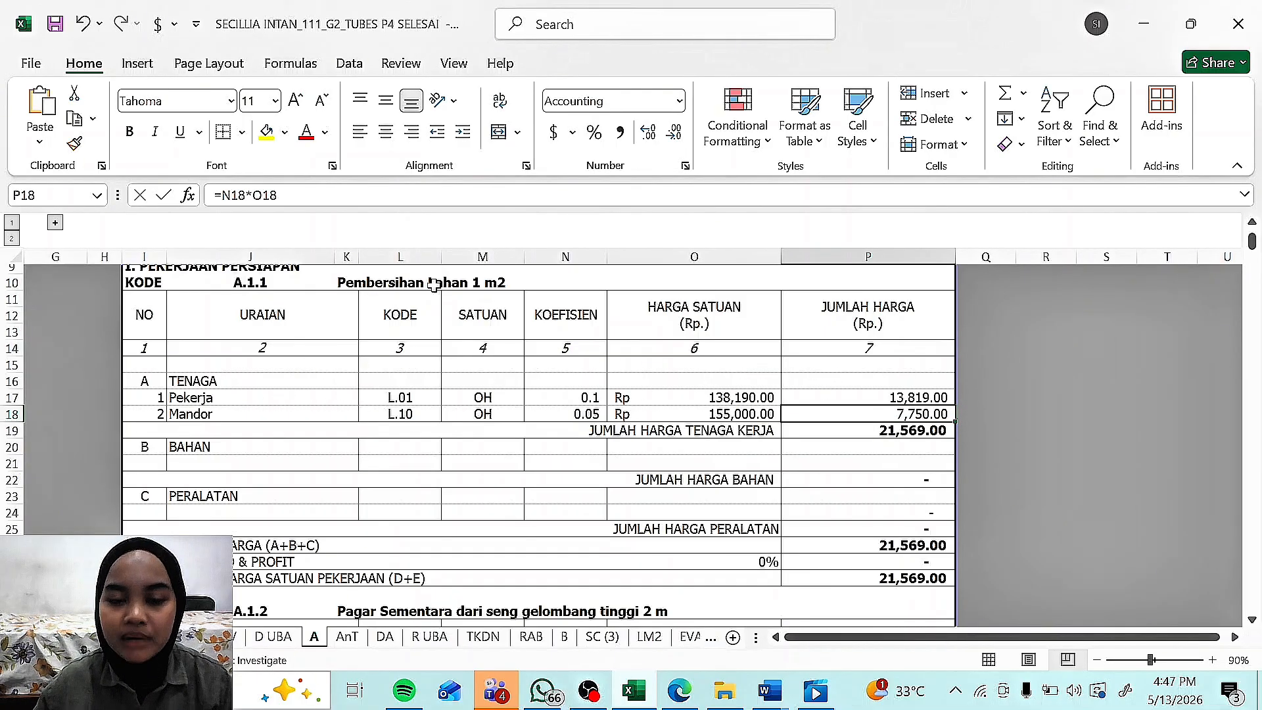
{"action": "left_click", "coordinate": [911, 399]}
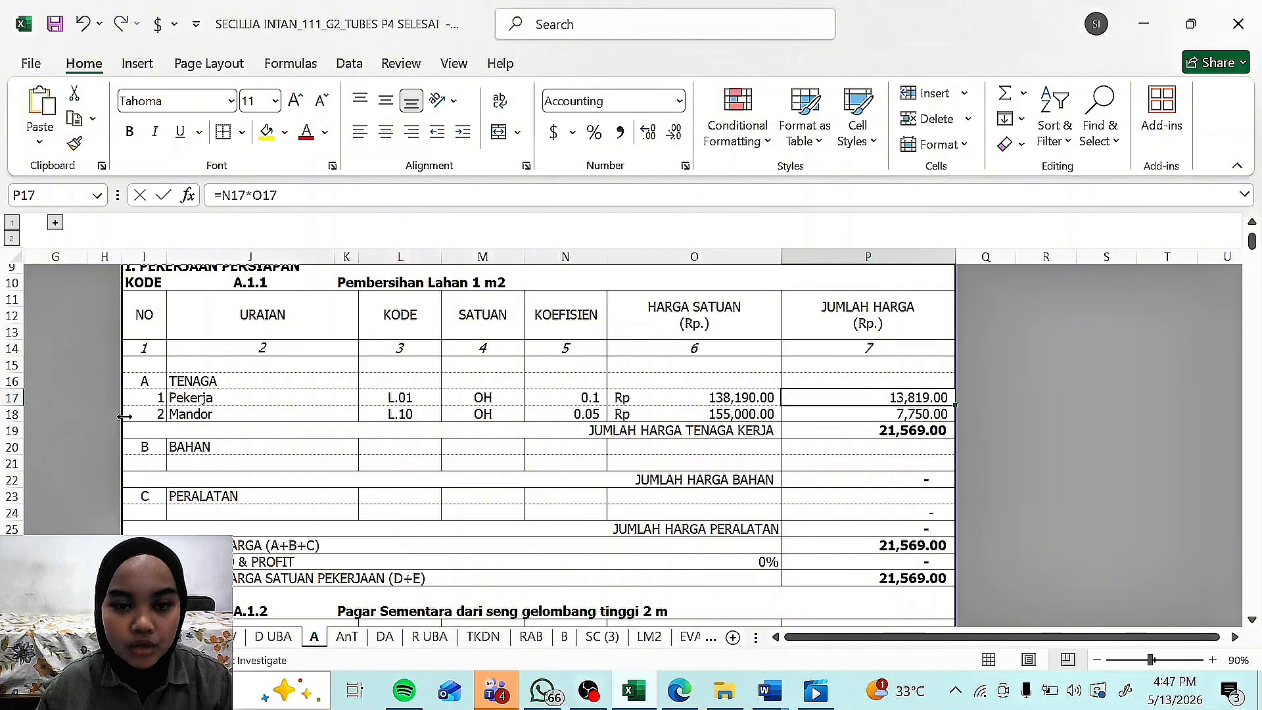
{"action": "left_click", "coordinate": [862, 415]}
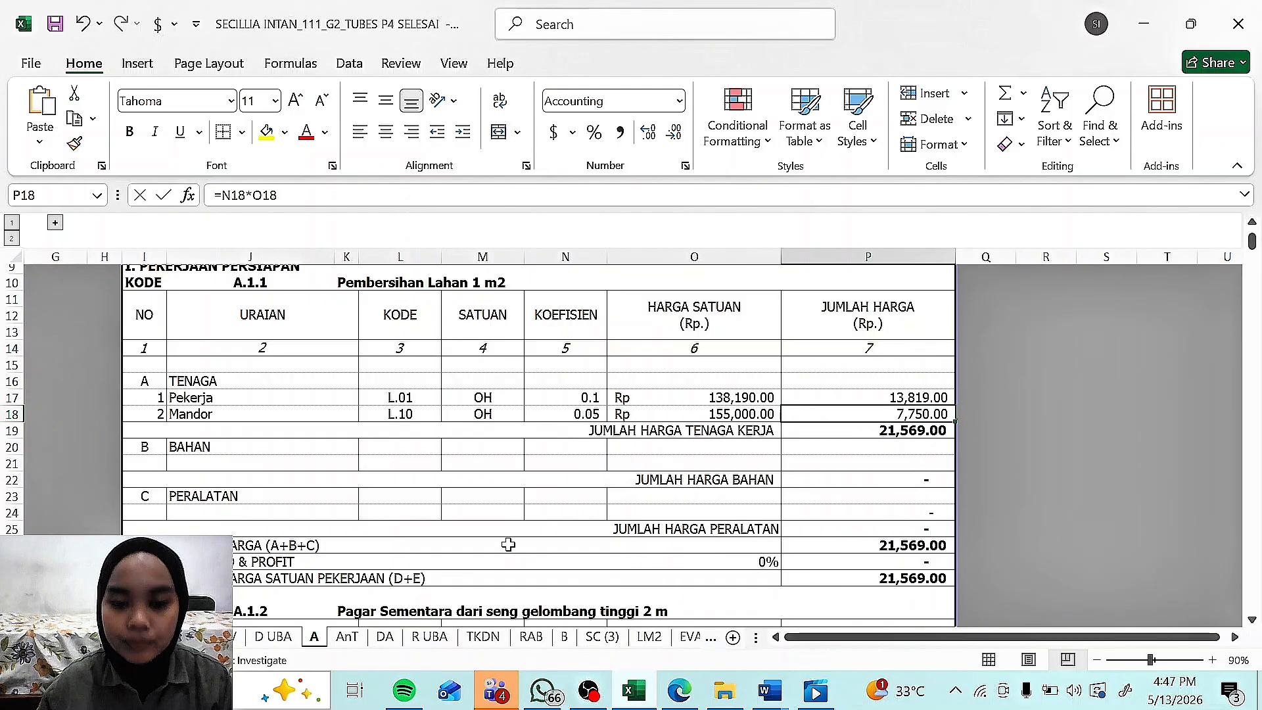
{"action": "scroll", "coordinate": [526, 539], "scroll_direction": "down", "scroll_amount": 1}
{"action": "scroll", "coordinate": [585, 516], "scroll_direction": "up", "scroll_amount": 1}
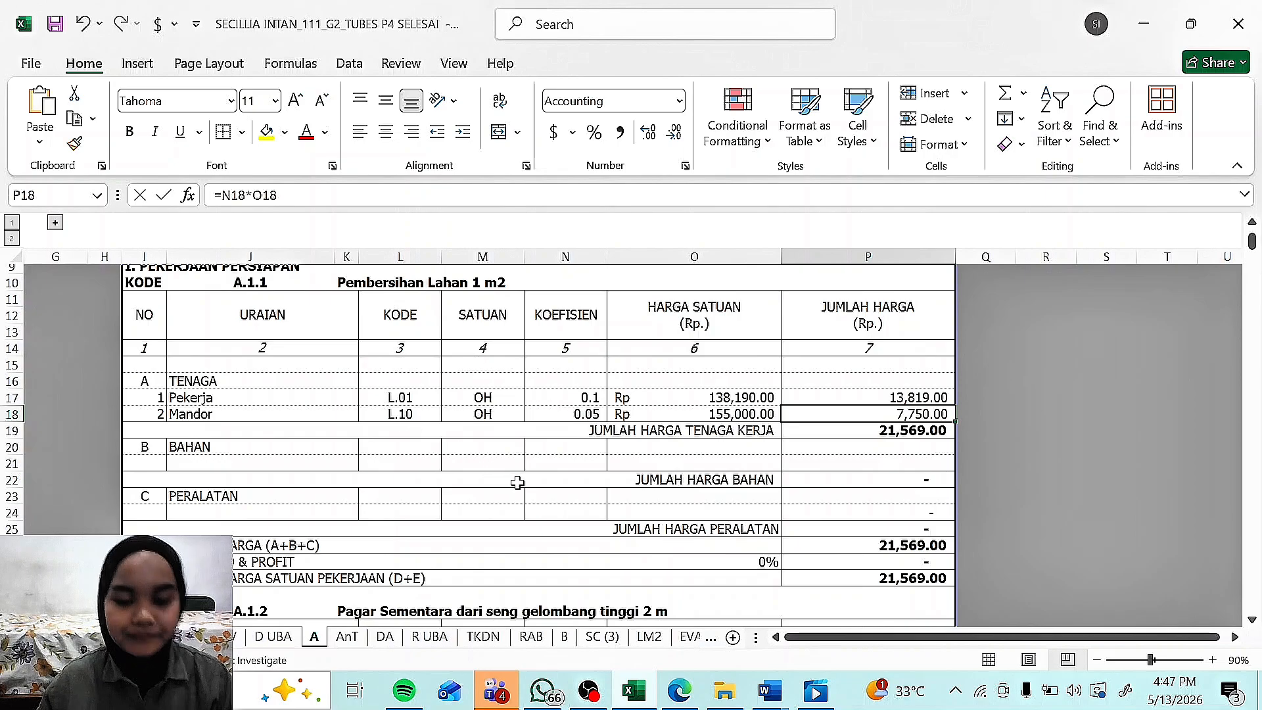
Step: Check the Tukang Kayu and Mandor entries of A.1.2 Pagar Sementara and their code formulas in L37 and L38
{"action": "scroll", "coordinate": [517, 483], "scroll_direction": "down", "scroll_amount": 6}
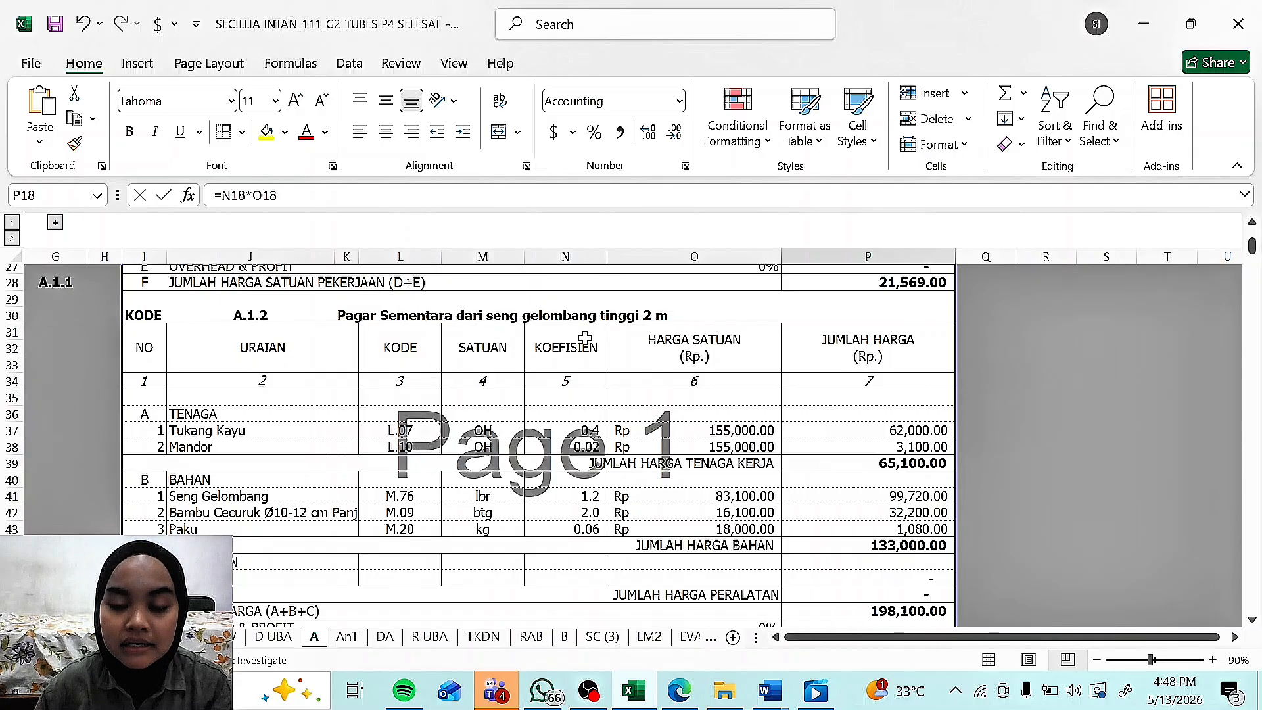
{"action": "scroll", "coordinate": [396, 435], "scroll_direction": "down", "scroll_amount": 1}
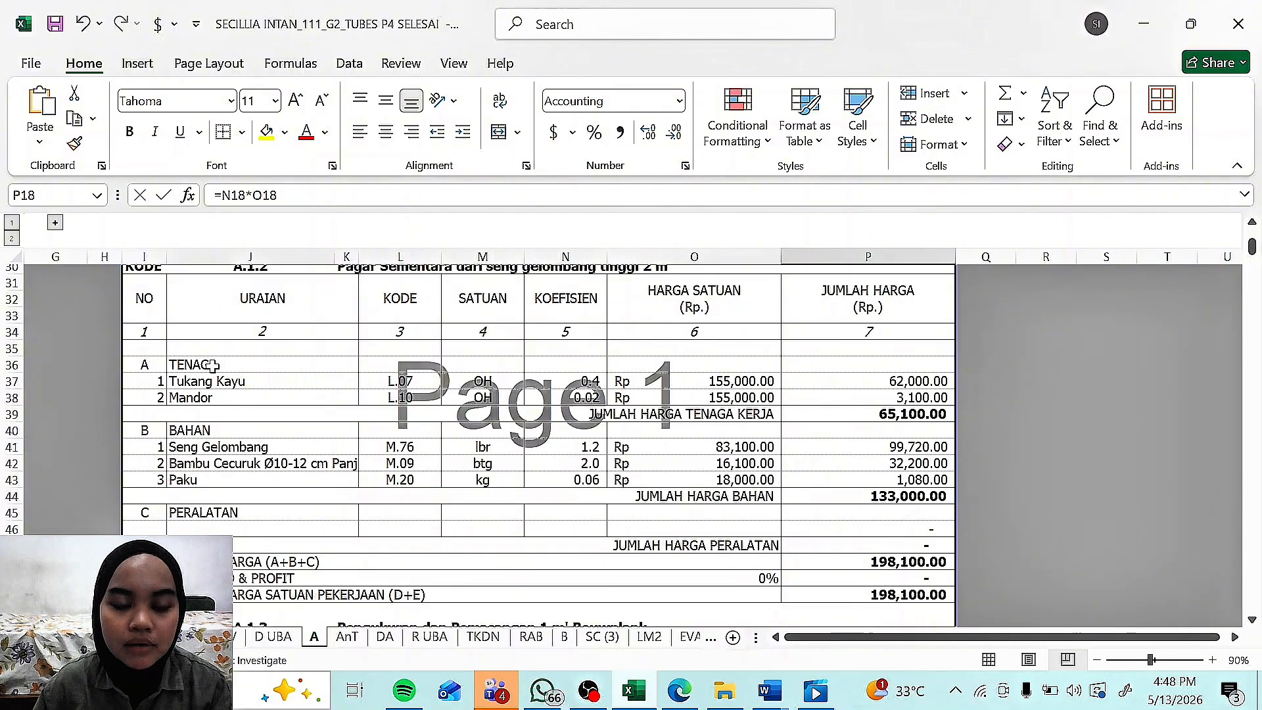
{"action": "left_click", "coordinate": [187, 385]}
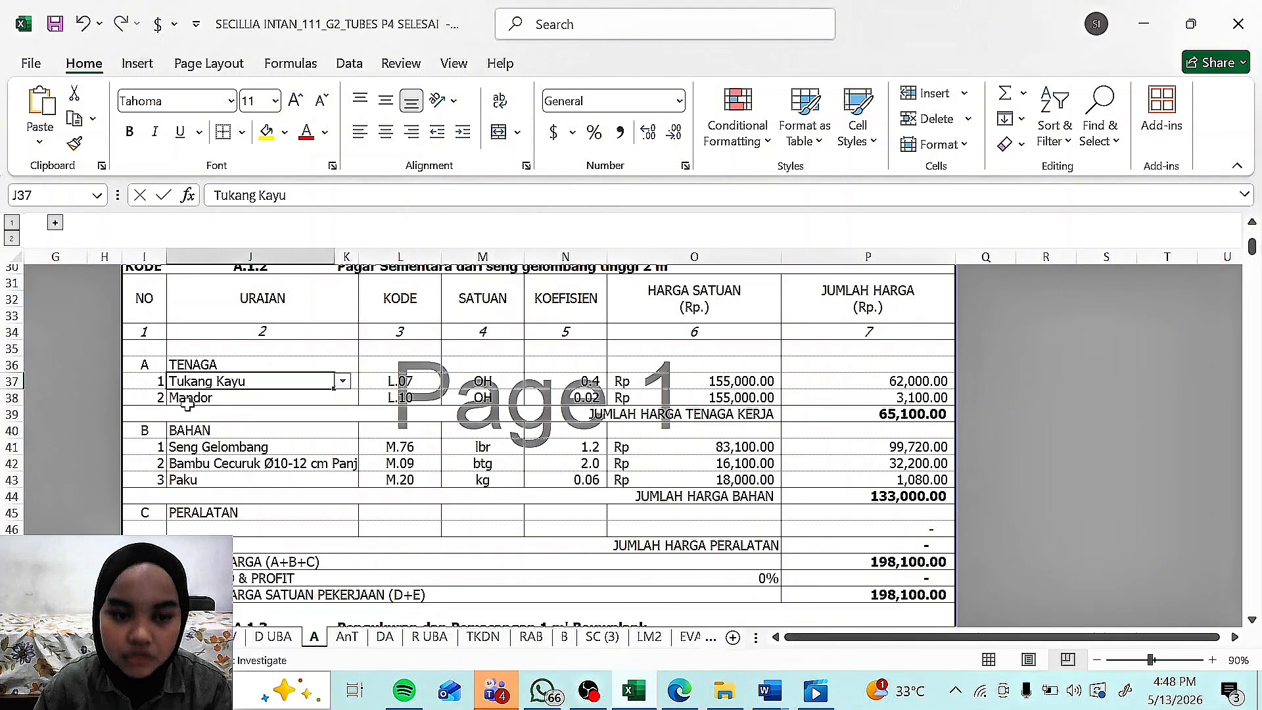
{"action": "left_click", "coordinate": [188, 396]}
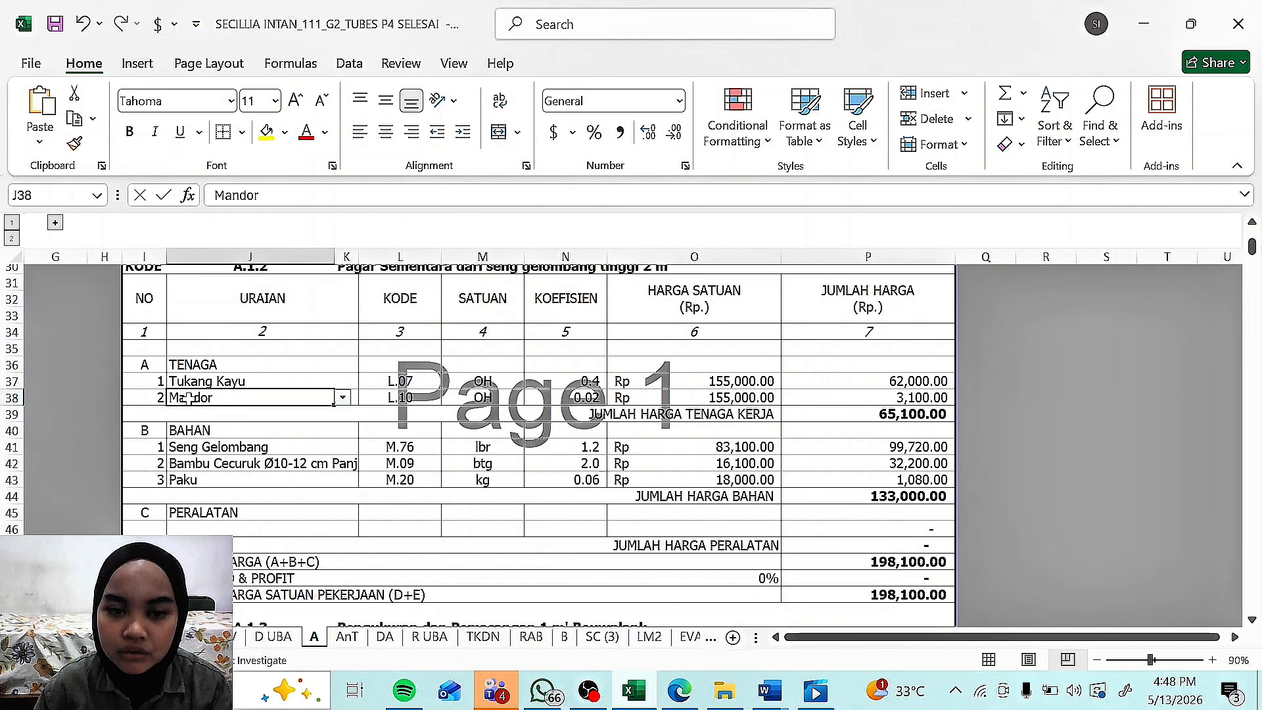
{"action": "left_click", "coordinate": [402, 379]}
{"action": "key", "text": "Down"}
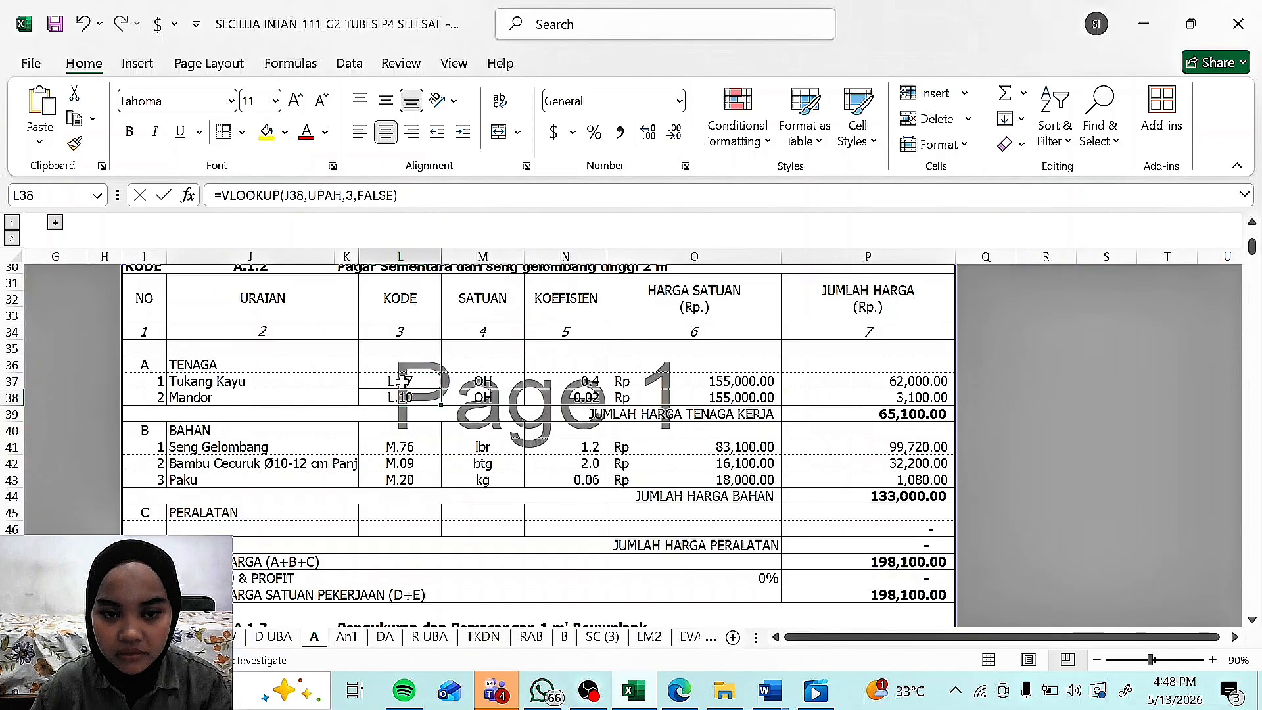
{"action": "left_click", "coordinate": [403, 380]}
{"action": "key", "text": "Down"}
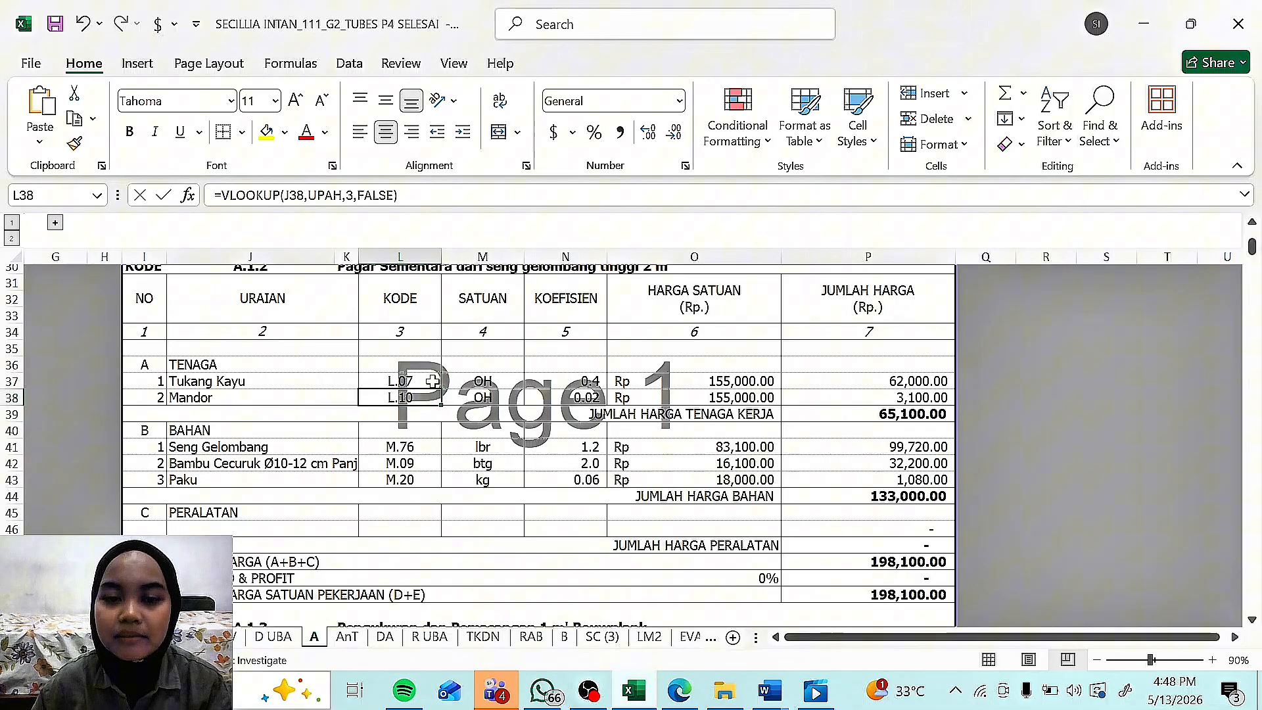
Step: Inspect the unit formulas in M37 and M38 and the coefficients in N37 and N38 for A.1.2's two workers
{"action": "left_click", "coordinate": [477, 381]}
{"action": "key", "text": "Down"}
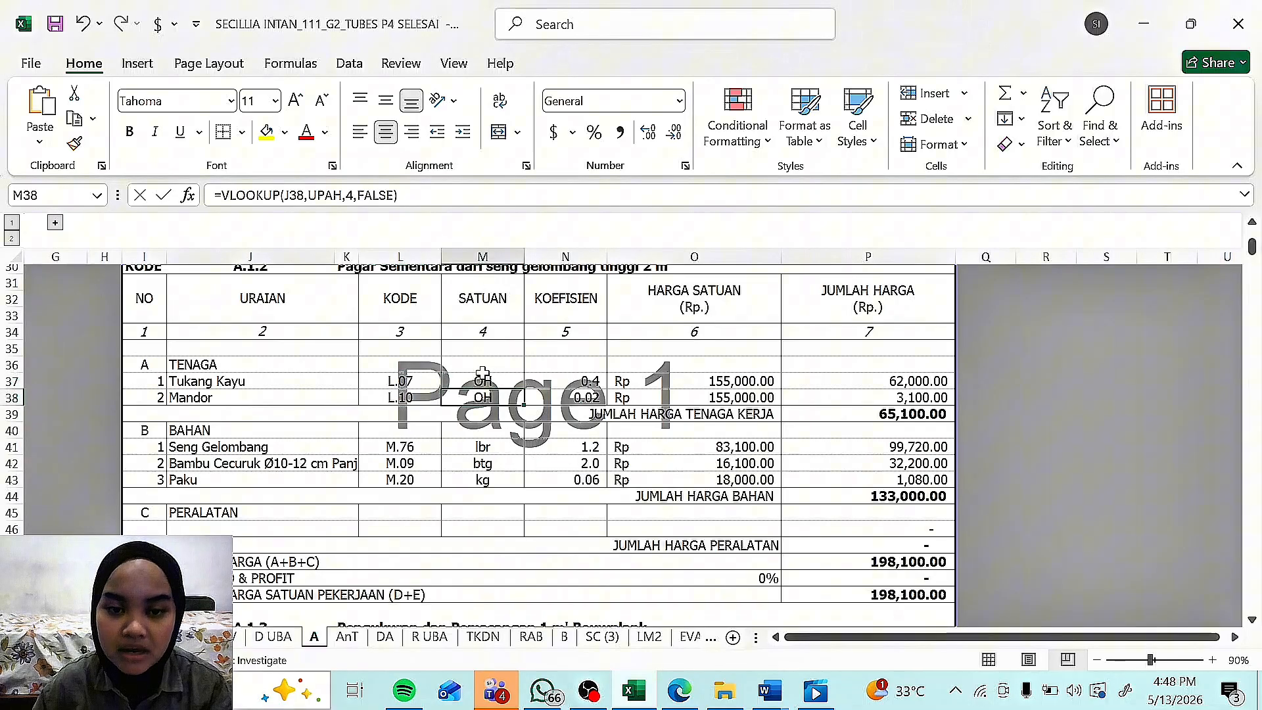
{"action": "left_click", "coordinate": [578, 384]}
{"action": "key", "text": "Down"}
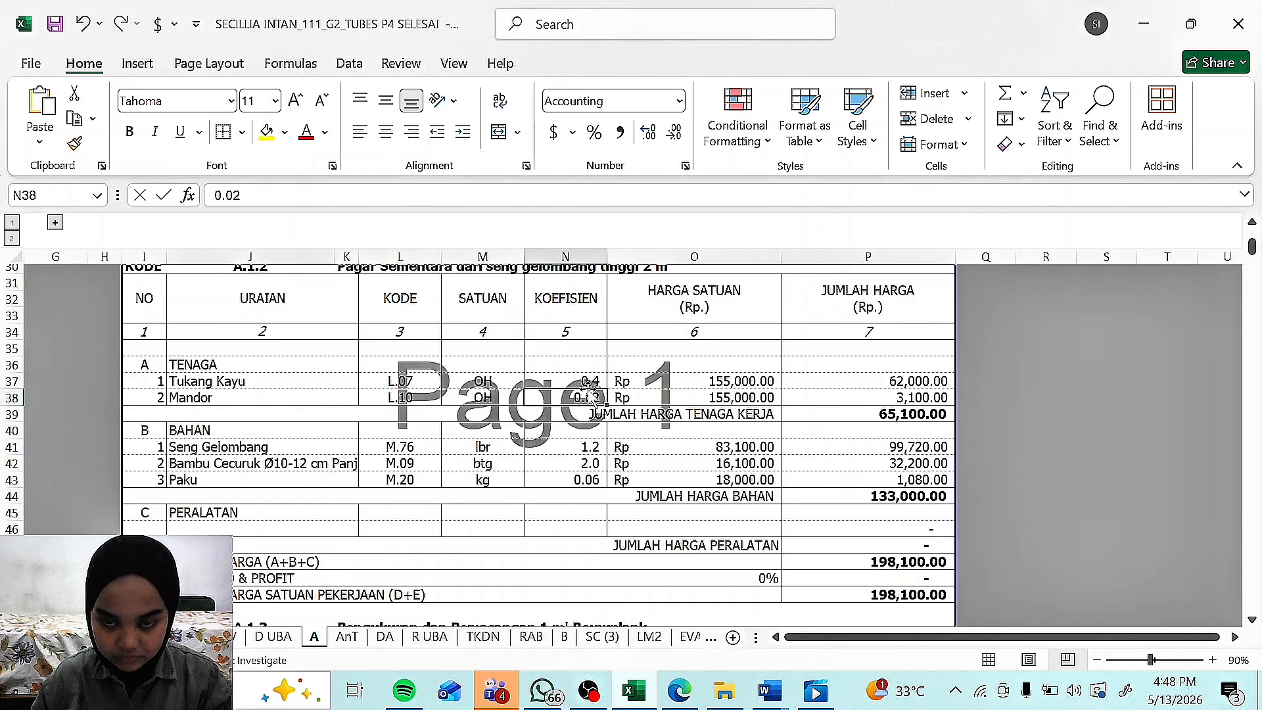
Step: Compare the labour coefficients of A.1.2 Pagar Sementara, including Tukang Kayu's in N37, with those of A.1.1 Pembersihan Lahan
{"action": "scroll", "coordinate": [286, 369], "scroll_direction": "up", "scroll_amount": 1}
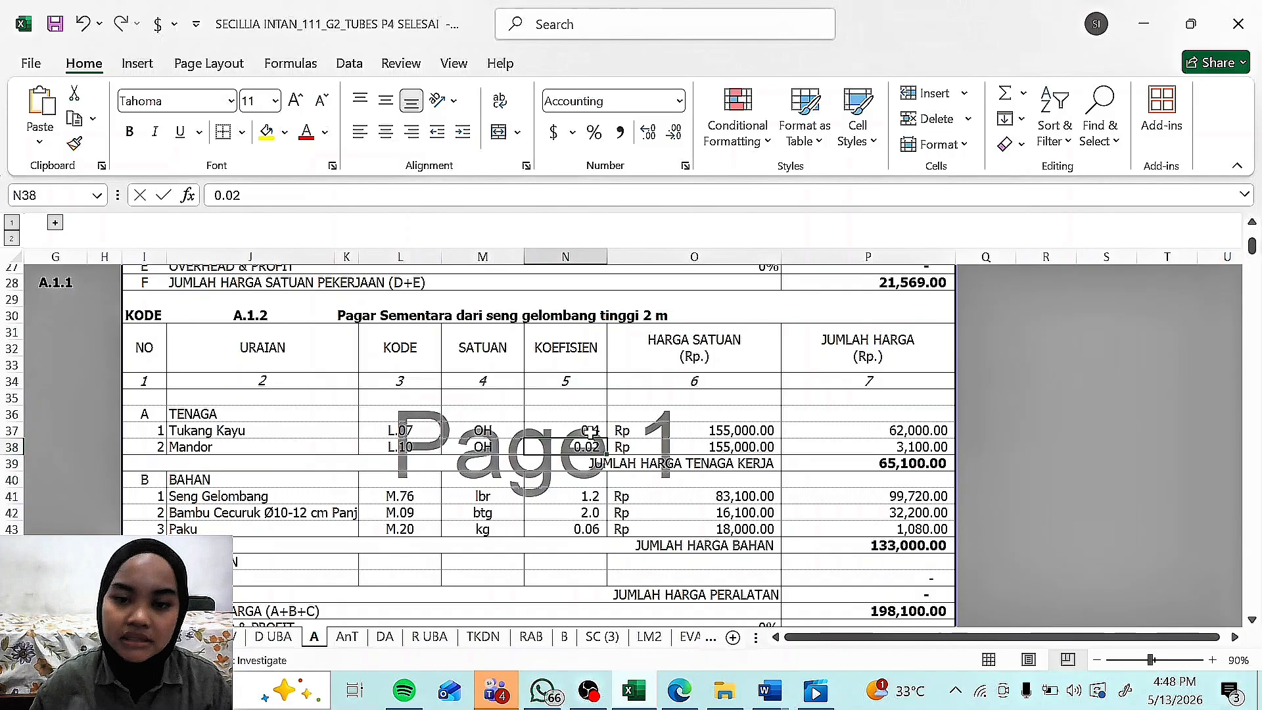
{"action": "scroll", "coordinate": [562, 368], "scroll_direction": "up", "scroll_amount": 9}
{"action": "scroll", "coordinate": [563, 394], "scroll_direction": "down", "scroll_amount": 7}
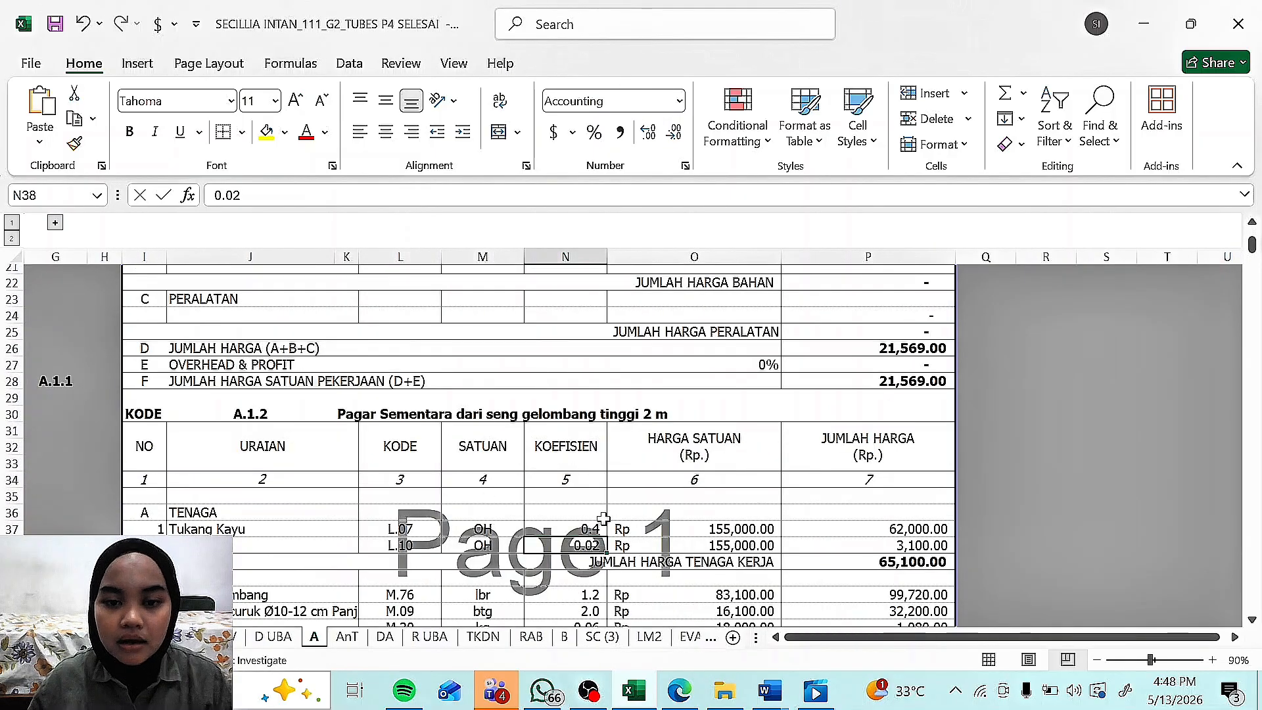
{"action": "scroll", "coordinate": [554, 460], "scroll_direction": "down", "scroll_amount": 2}
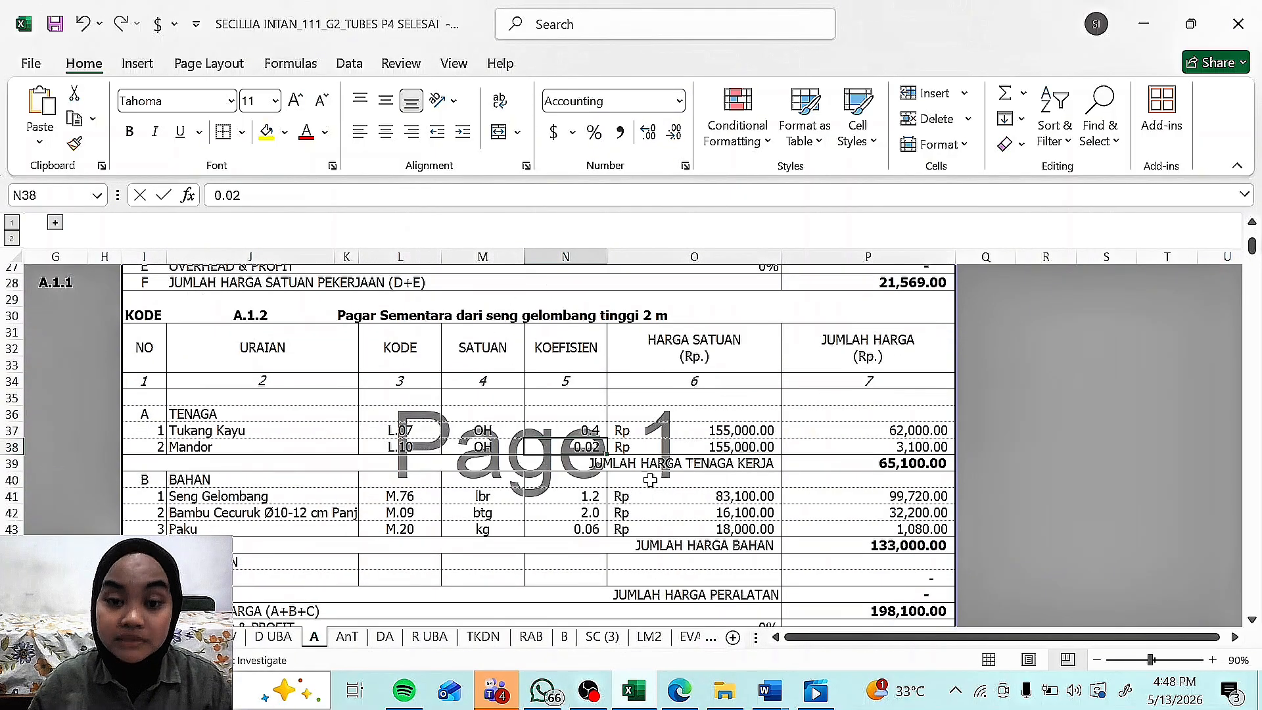
{"action": "left_click", "coordinate": [585, 431]}
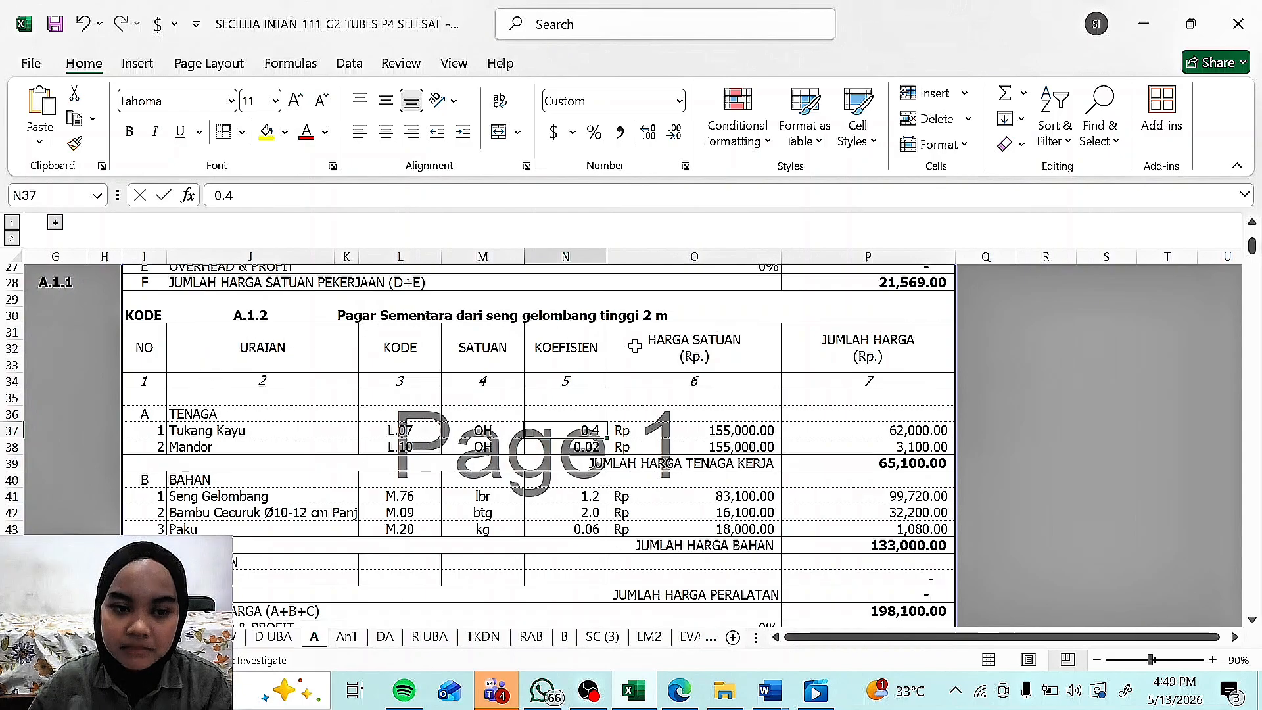
{"action": "scroll", "coordinate": [454, 485], "scroll_direction": "down", "scroll_amount": 1}
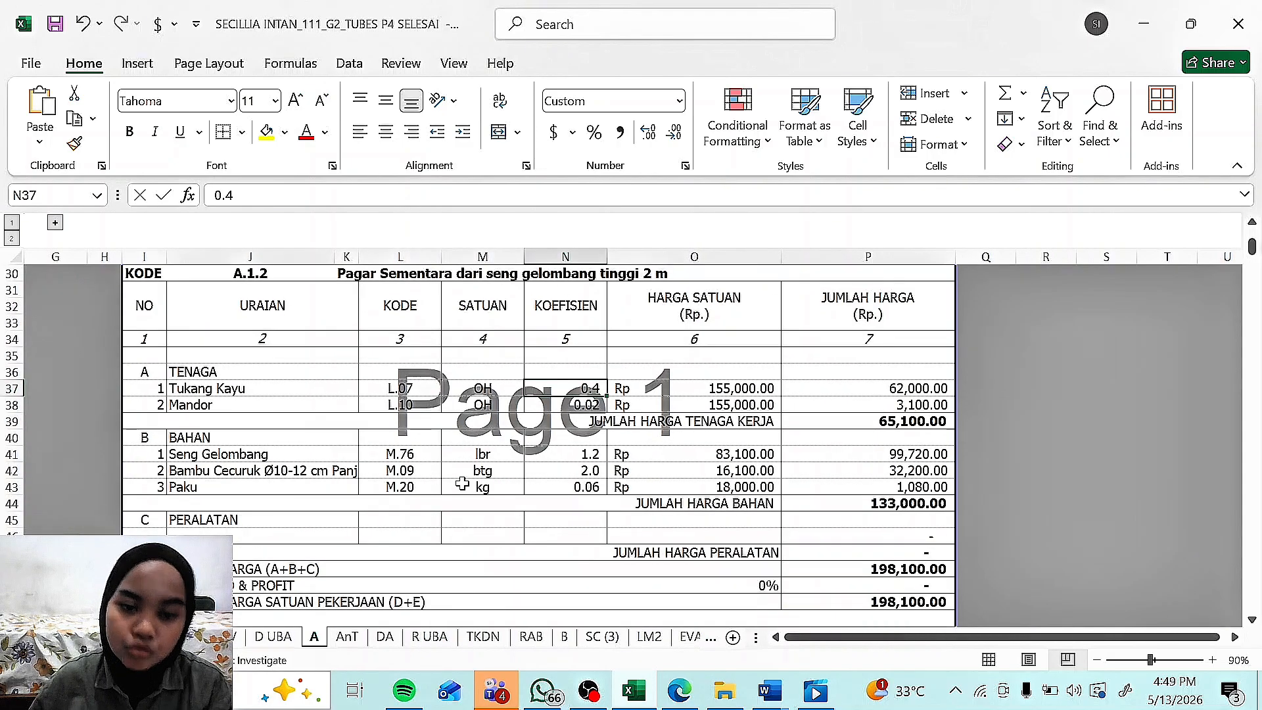
{"action": "scroll", "coordinate": [455, 485], "scroll_direction": "up", "scroll_amount": 10}
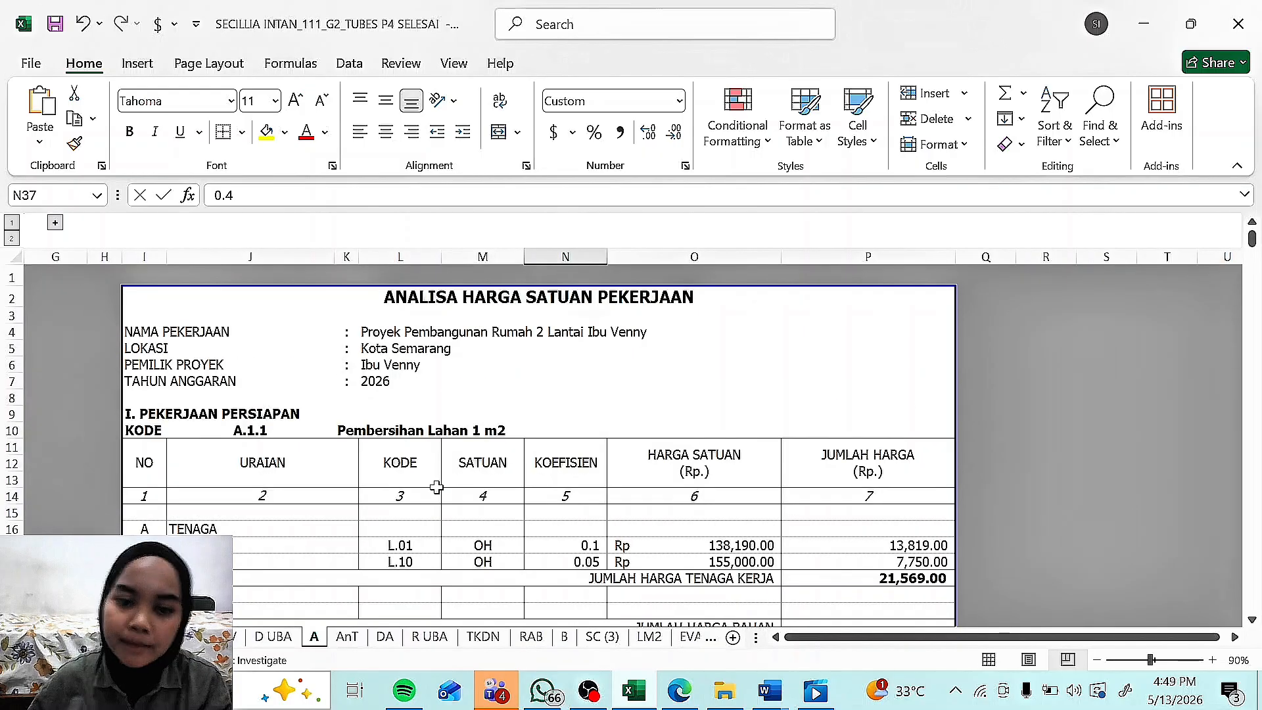
{"action": "scroll", "coordinate": [436, 485], "scroll_direction": "down", "scroll_amount": 4}
{"action": "scroll", "coordinate": [436, 485], "scroll_direction": "down", "scroll_amount": 5}
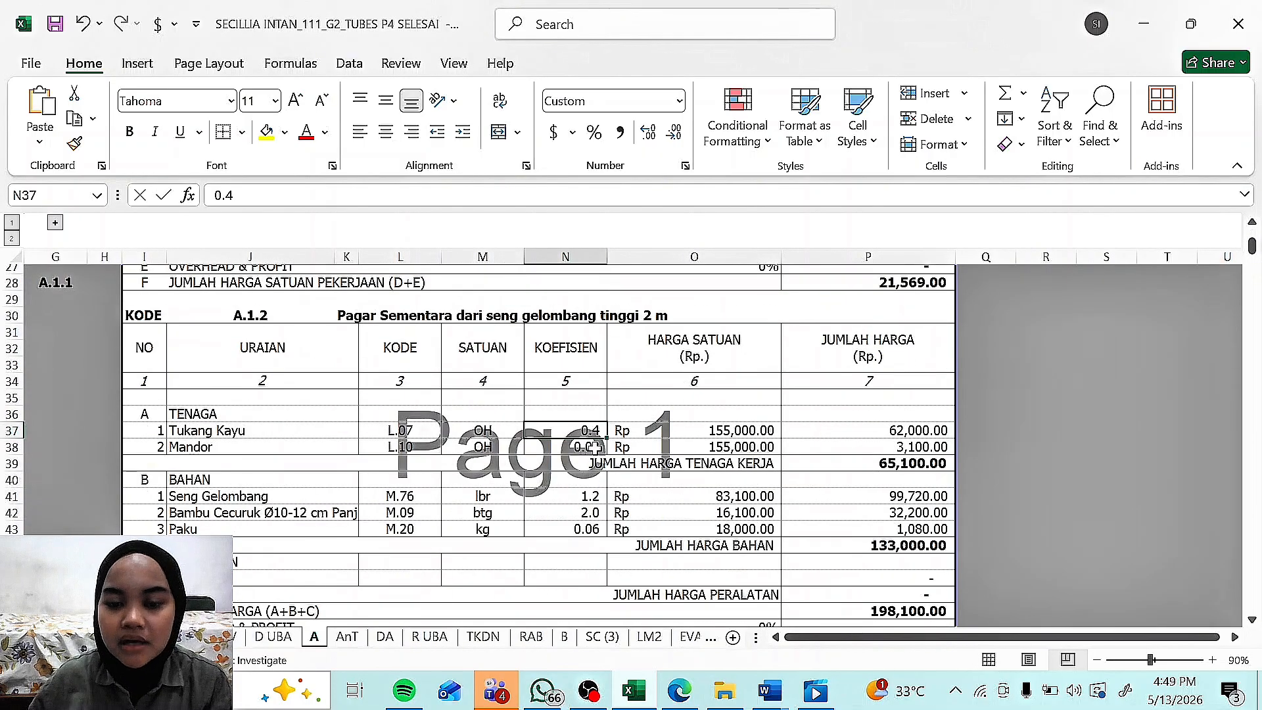
Step: Inspect the HARGA SATUAN formulas in O37 and O38 and the JUMLAH HARGA formulas in P37 and P38
{"action": "left_click", "coordinate": [686, 428]}
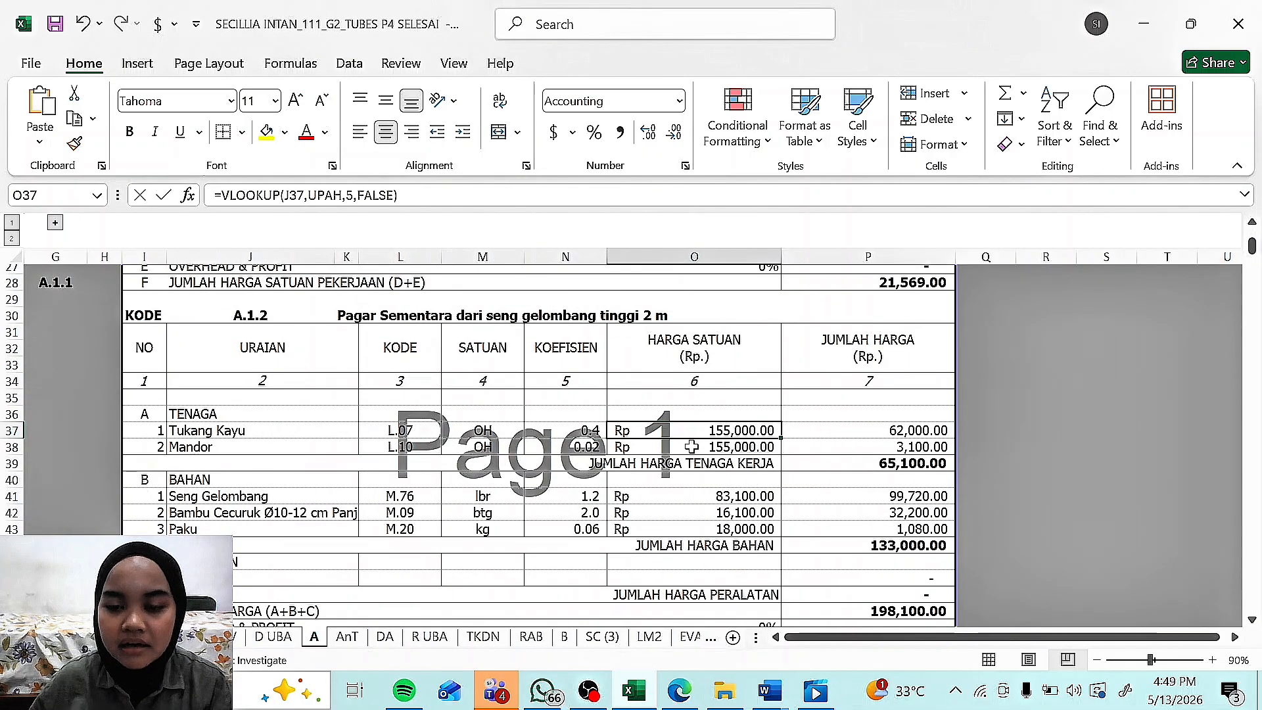
{"action": "left_click", "coordinate": [692, 445]}
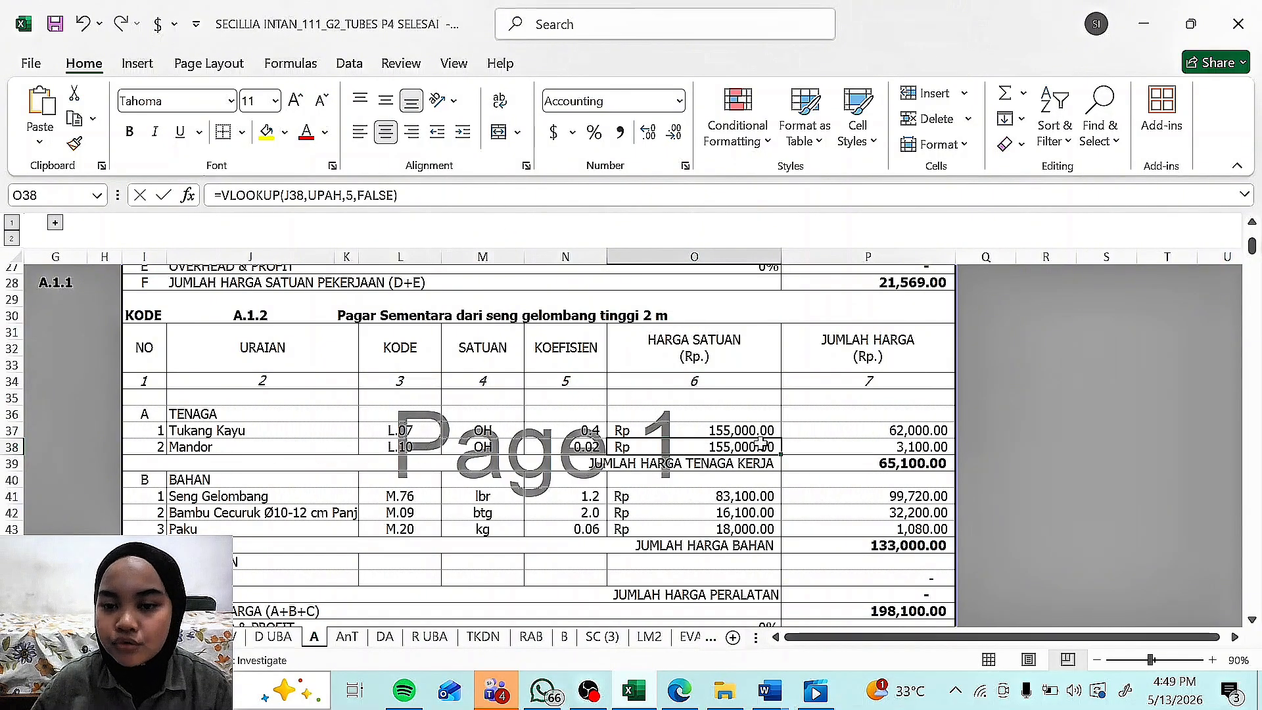
{"action": "left_click", "coordinate": [882, 431]}
{"action": "left_click", "coordinate": [885, 447]}
{"action": "left_click", "coordinate": [887, 430]}
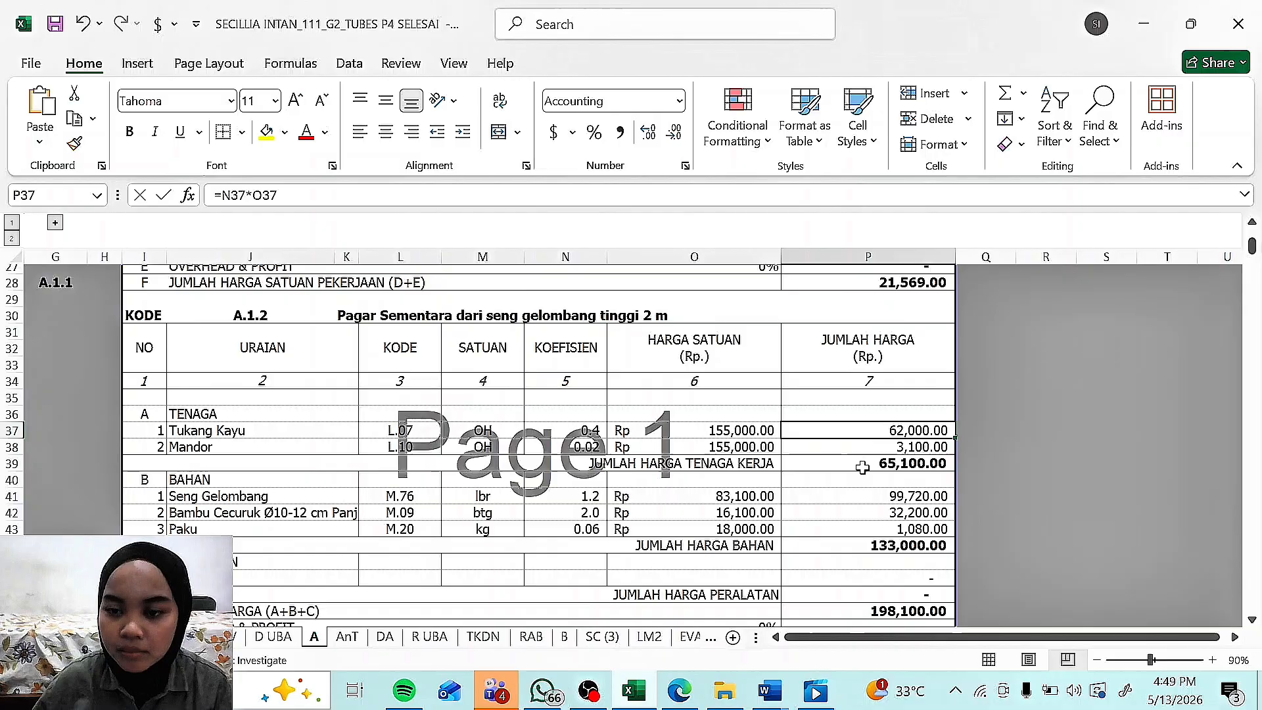
Step: Review the three BAHAN entries of A.1.2 in J41 to J43: Seng Gelombang, Bambu Cecuruk and Paku
{"action": "scroll", "coordinate": [237, 495], "scroll_direction": "down", "scroll_amount": 1}
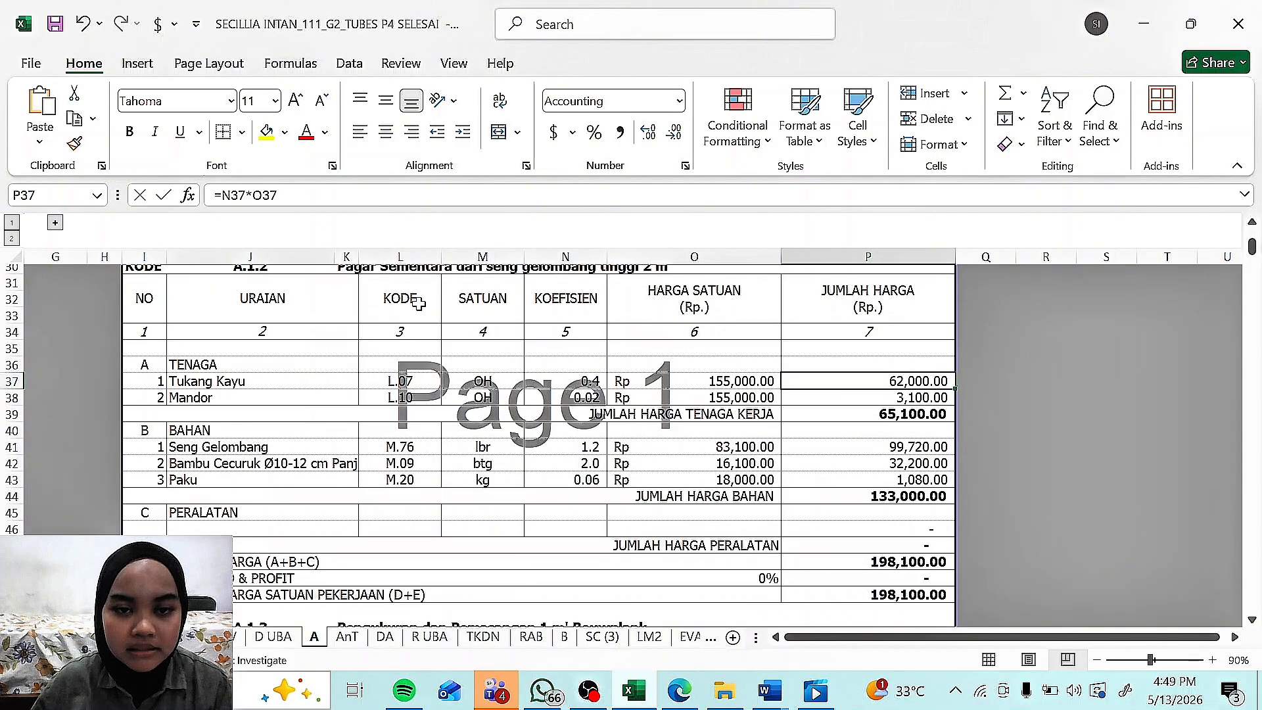
{"action": "left_click", "coordinate": [183, 448]}
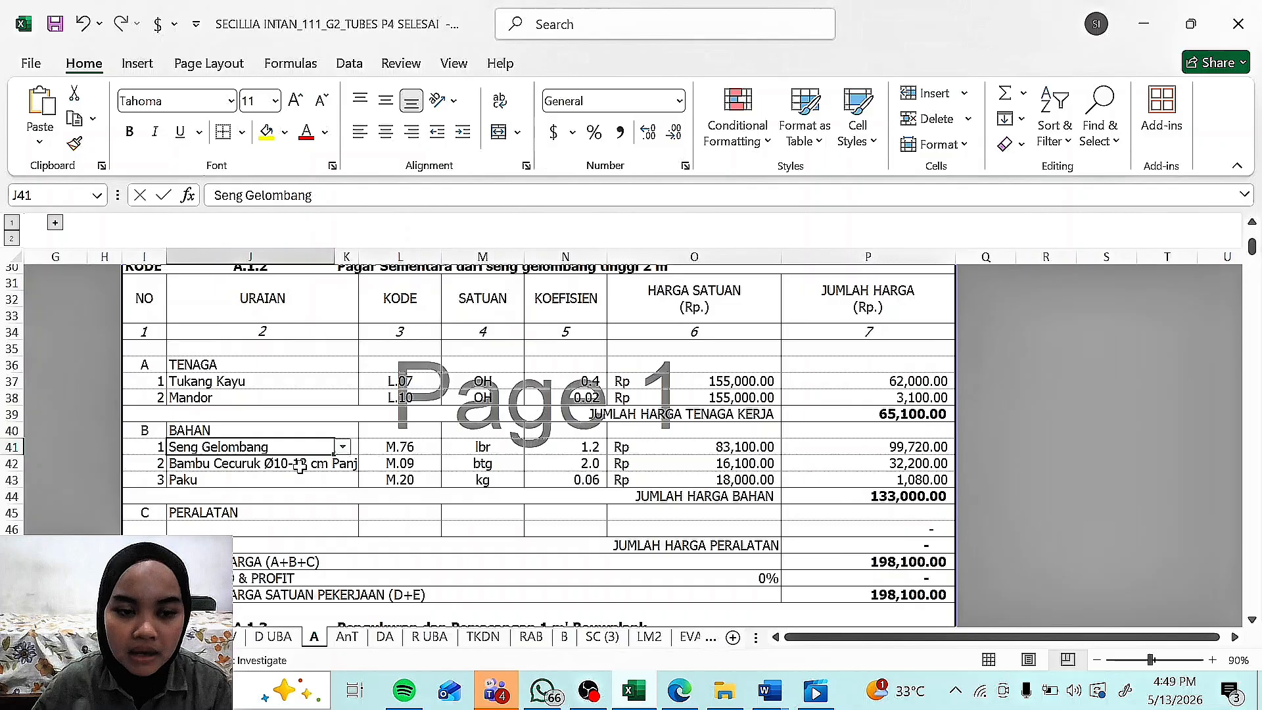
{"action": "left_click", "coordinate": [206, 464]}
{"action": "left_click", "coordinate": [199, 485]}
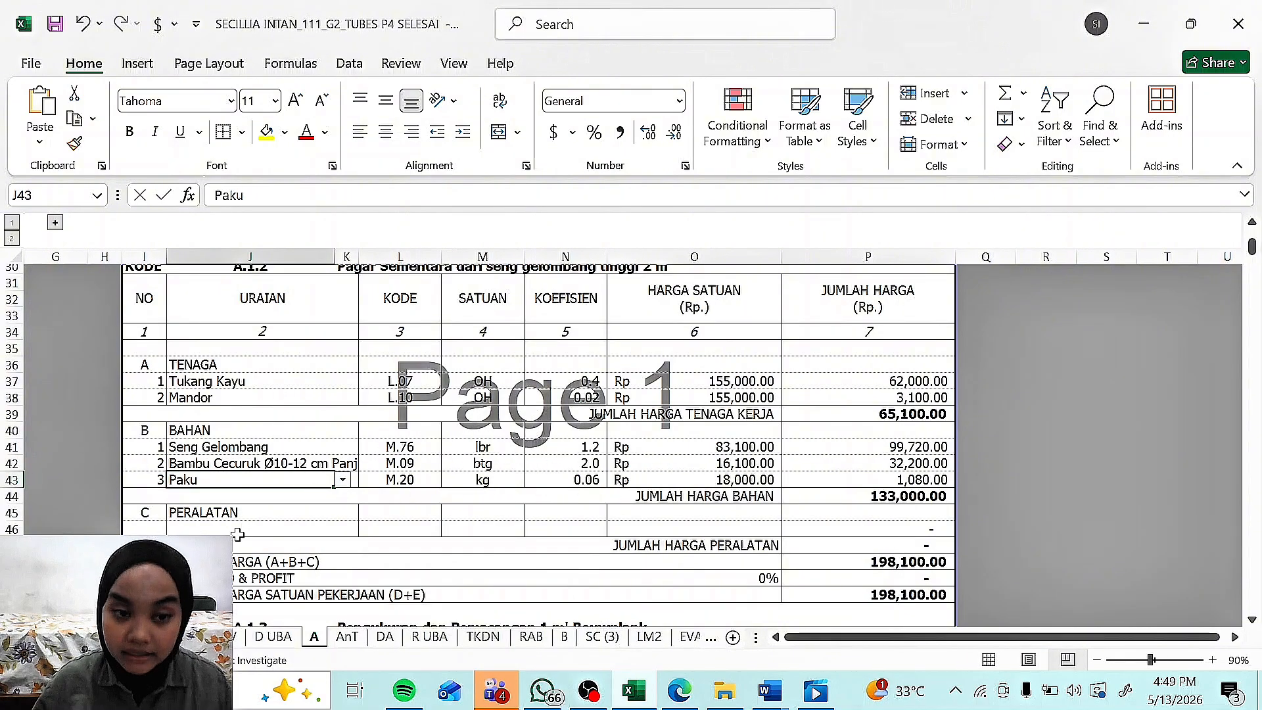
Step: Match Seng Gelombang, Bambu Cecuruk and Paku to their SATUAN formulas in M41, M42 and M43
{"action": "left_click", "coordinate": [187, 448]}
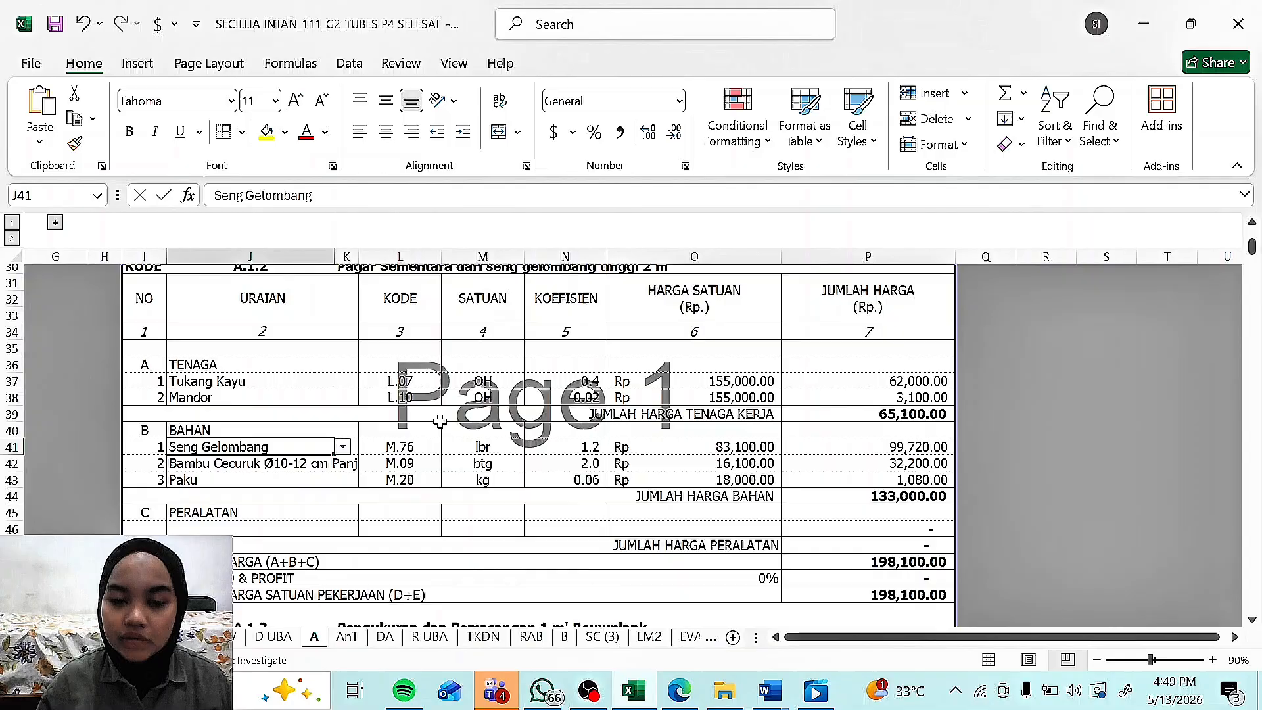
{"action": "left_click", "coordinate": [464, 446]}
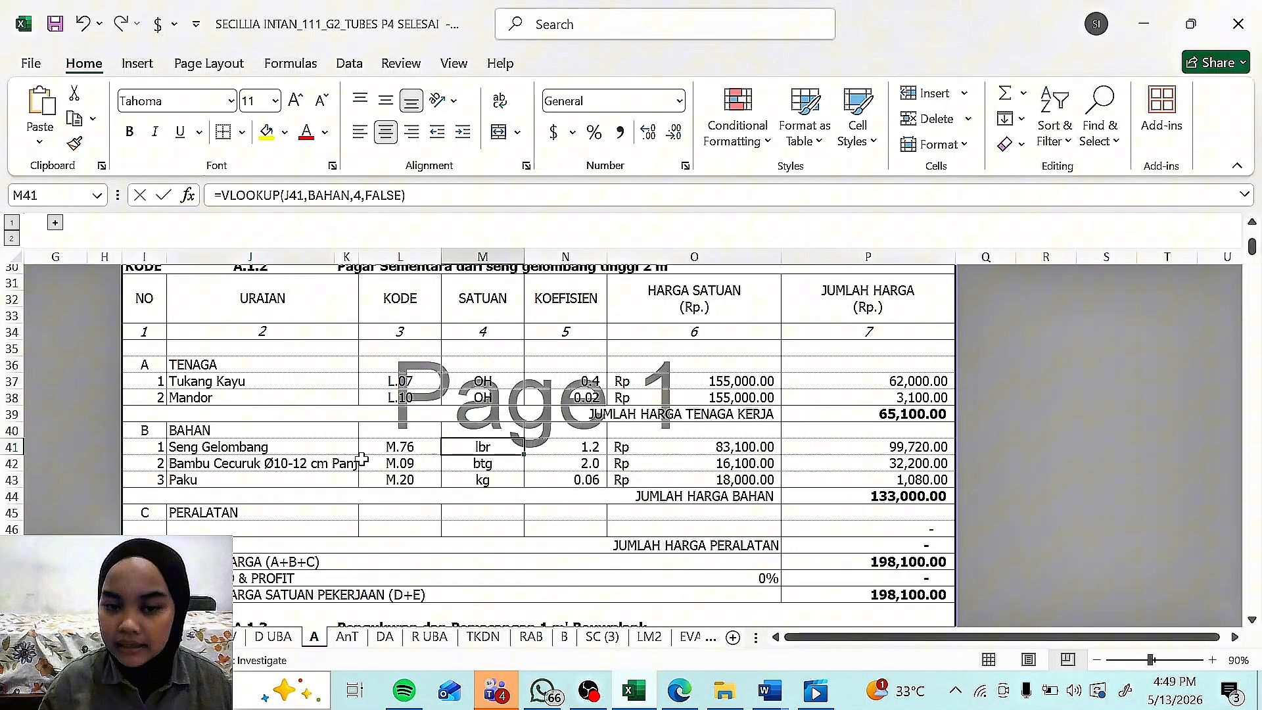
{"action": "left_click", "coordinate": [188, 479]}
{"action": "left_click", "coordinate": [207, 464]}
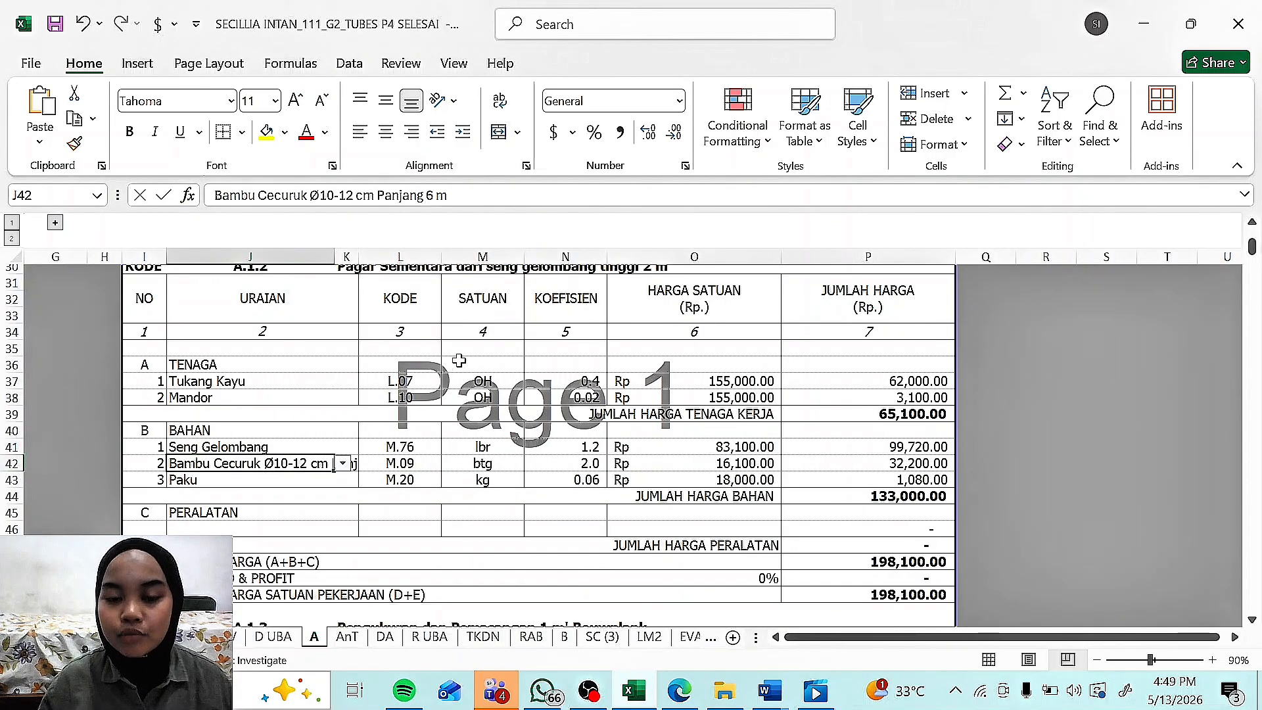
{"action": "left_click", "coordinate": [472, 465]}
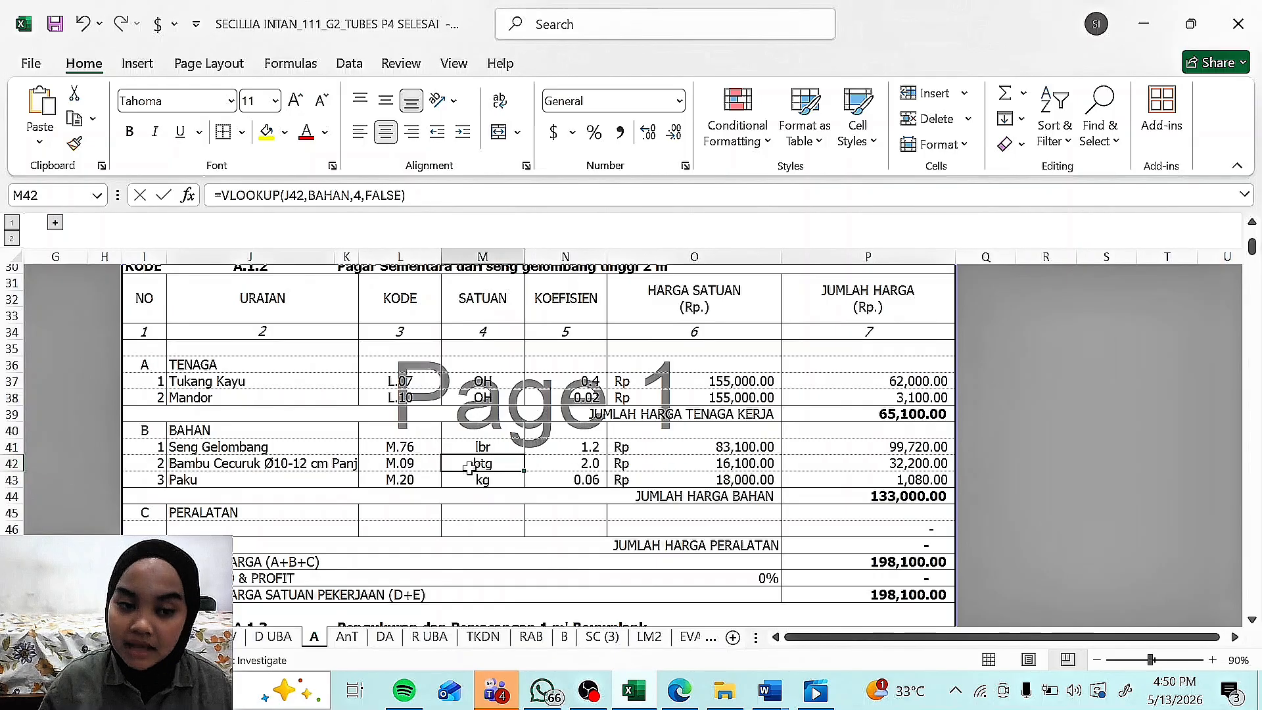
{"action": "left_click", "coordinate": [189, 493]}
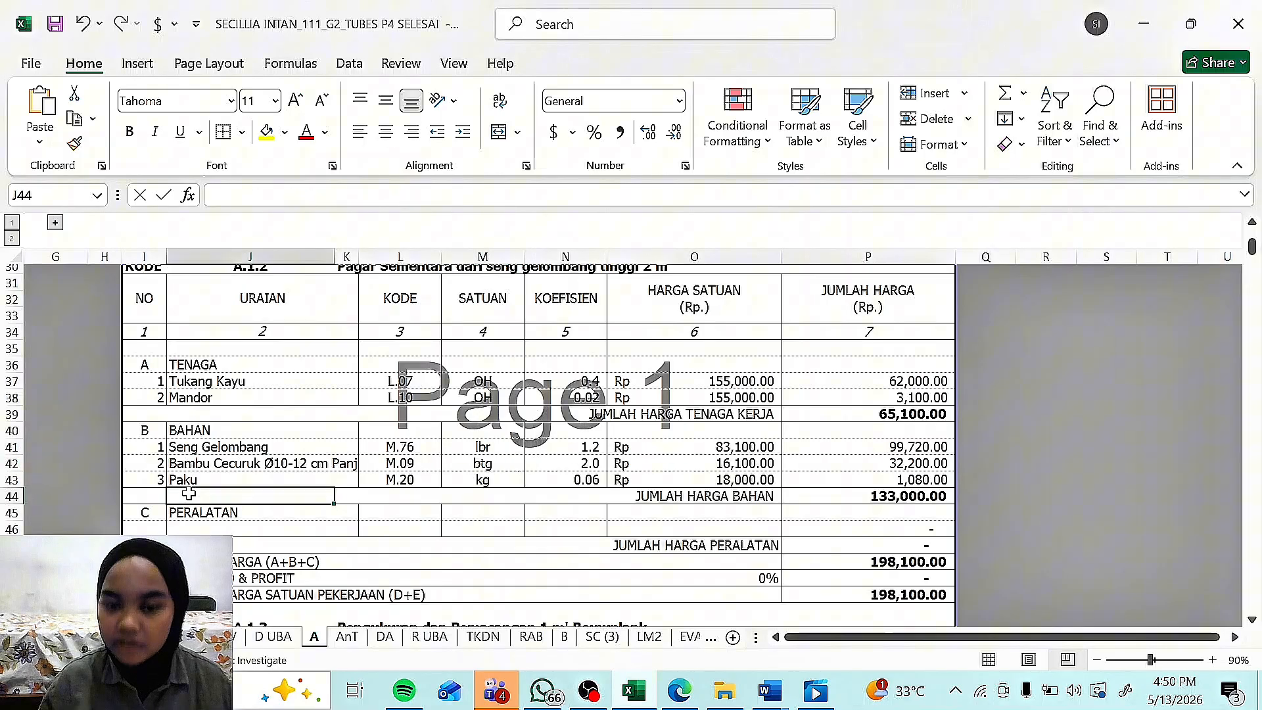
{"action": "left_click", "coordinate": [236, 482]}
{"action": "left_click", "coordinate": [485, 480]}
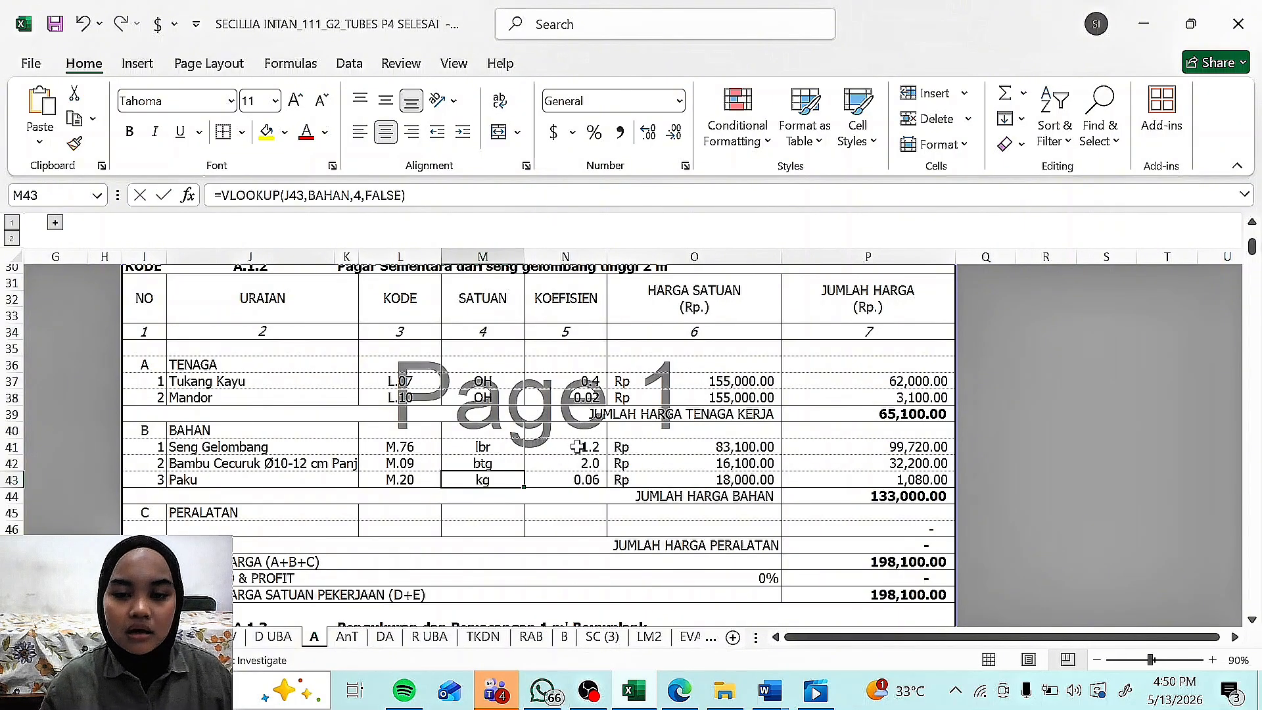
Step: Select the KOEFISIEN cells N41:N43 of A.1.2 and review the coefficients of its three materials
{"action": "left_click_drag", "start_coordinate": [577, 446], "coordinate": [576, 479]}
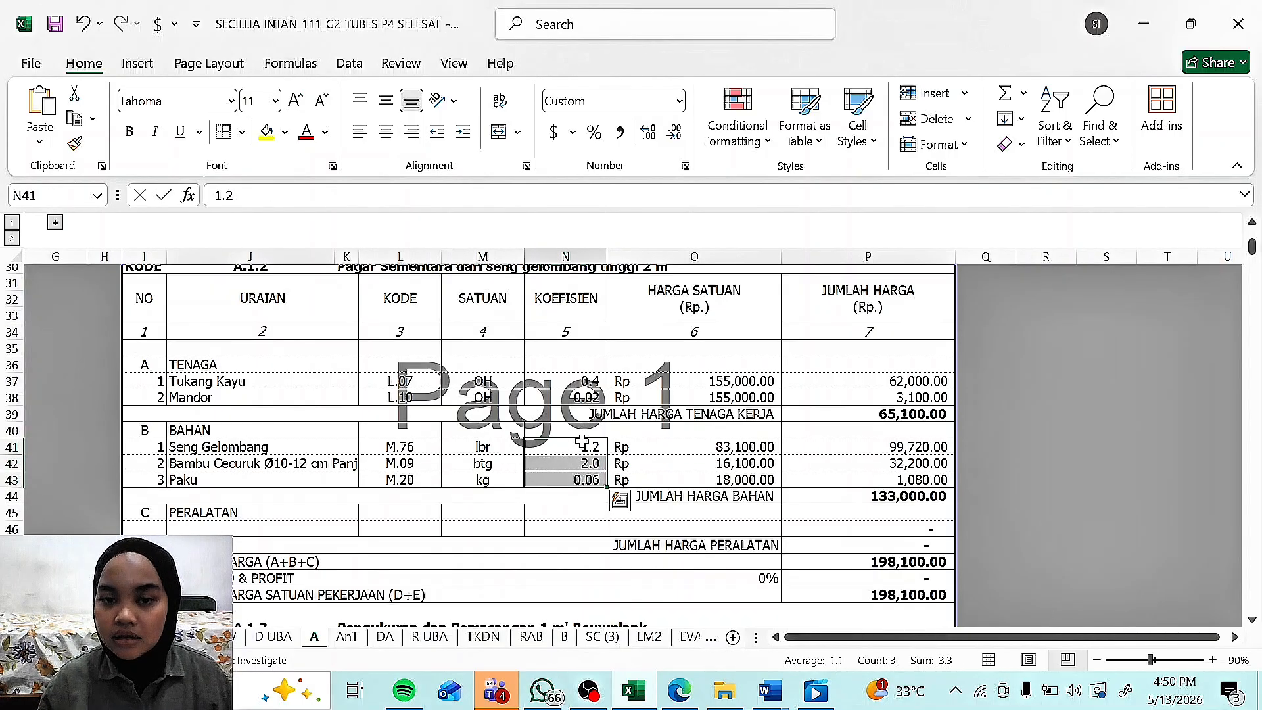
{"action": "scroll", "coordinate": [581, 440], "scroll_direction": "up", "scroll_amount": 1}
{"action": "scroll", "coordinate": [545, 447], "scroll_direction": "down", "scroll_amount": 1}
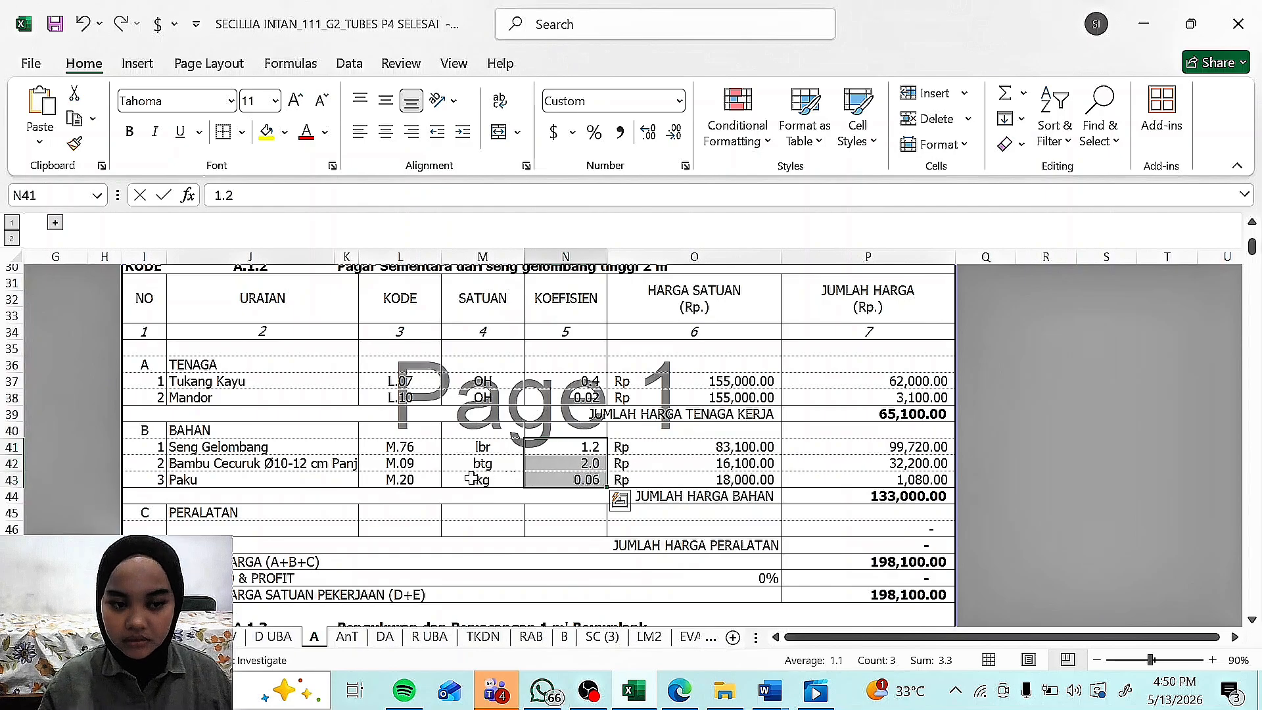
{"action": "scroll", "coordinate": [492, 469], "scroll_direction": "up", "scroll_amount": 1}
{"action": "scroll", "coordinate": [550, 470], "scroll_direction": "down", "scroll_amount": 1}
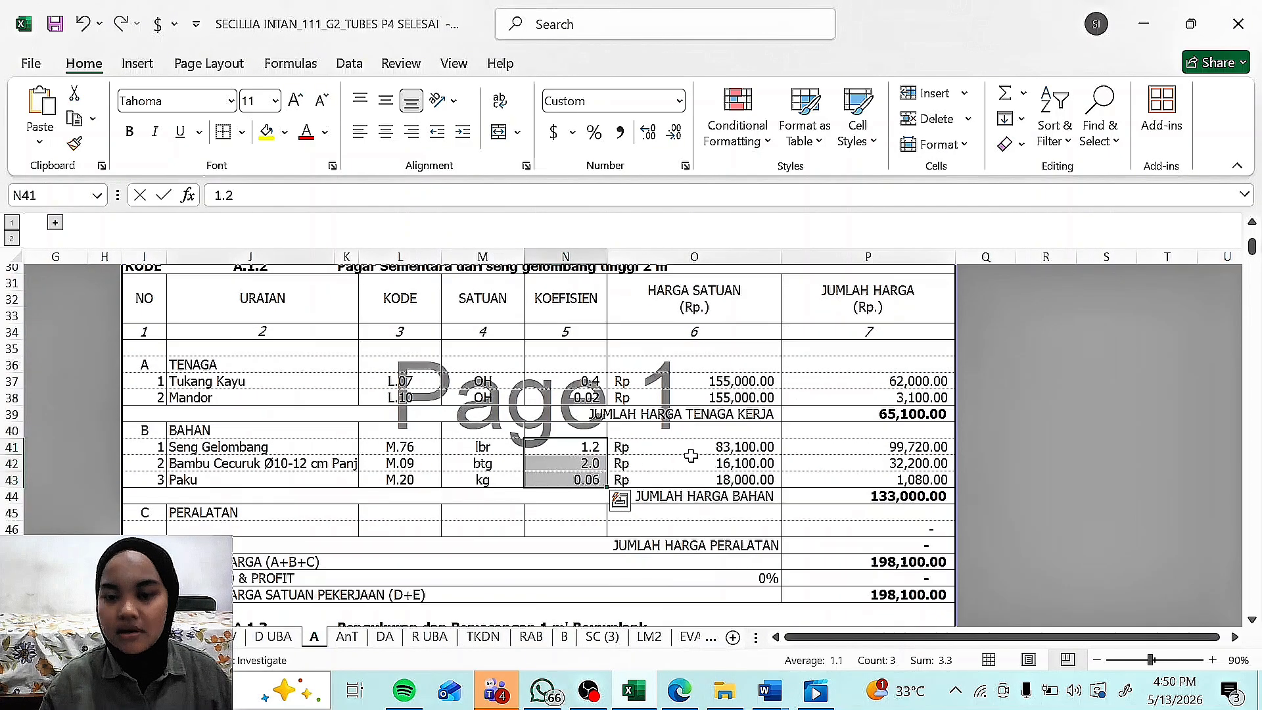
Step: Inspect the HARGA SATUAN formulas of the three A.1.2 materials in O41 to O43
{"action": "left_click", "coordinate": [726, 446]}
{"action": "left_click", "coordinate": [711, 463]}
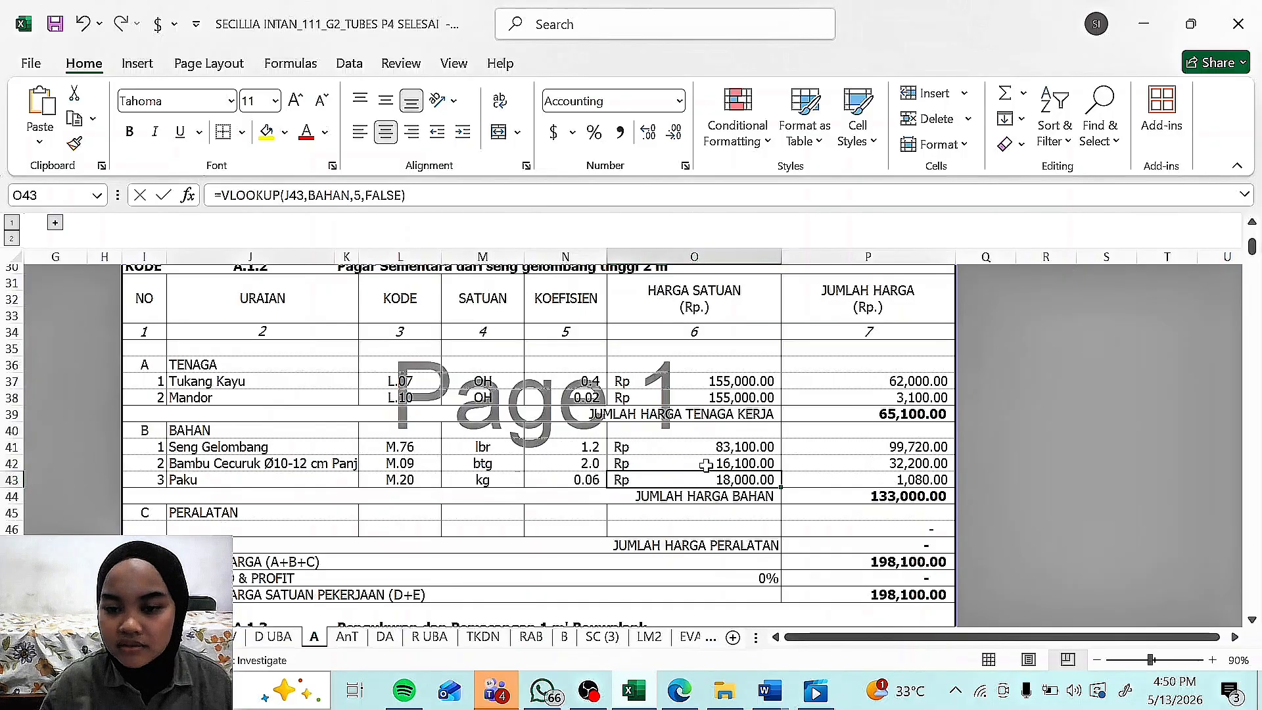
{"action": "left_click", "coordinate": [710, 448]}
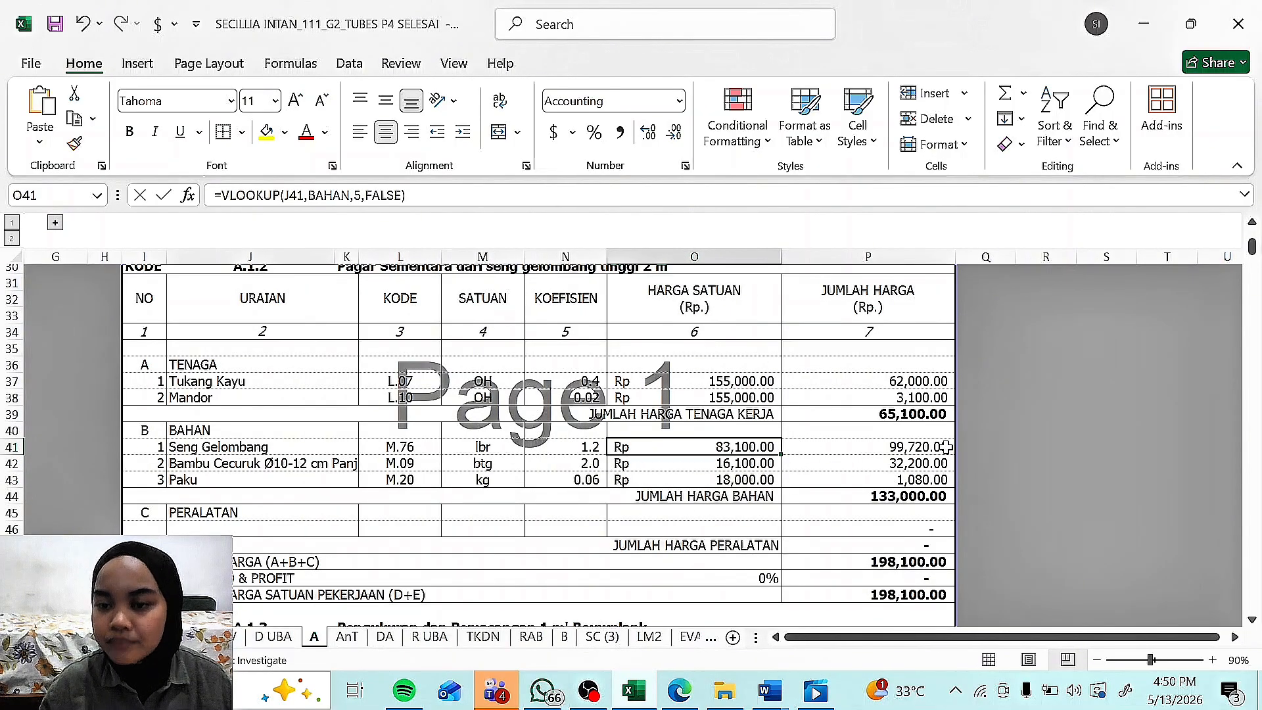
Step: Check the A.1.2 subtotal formulas for labour in P39, materials in P44 and equipment in P47
{"action": "scroll", "coordinate": [901, 515], "scroll_direction": "down", "scroll_amount": 1}
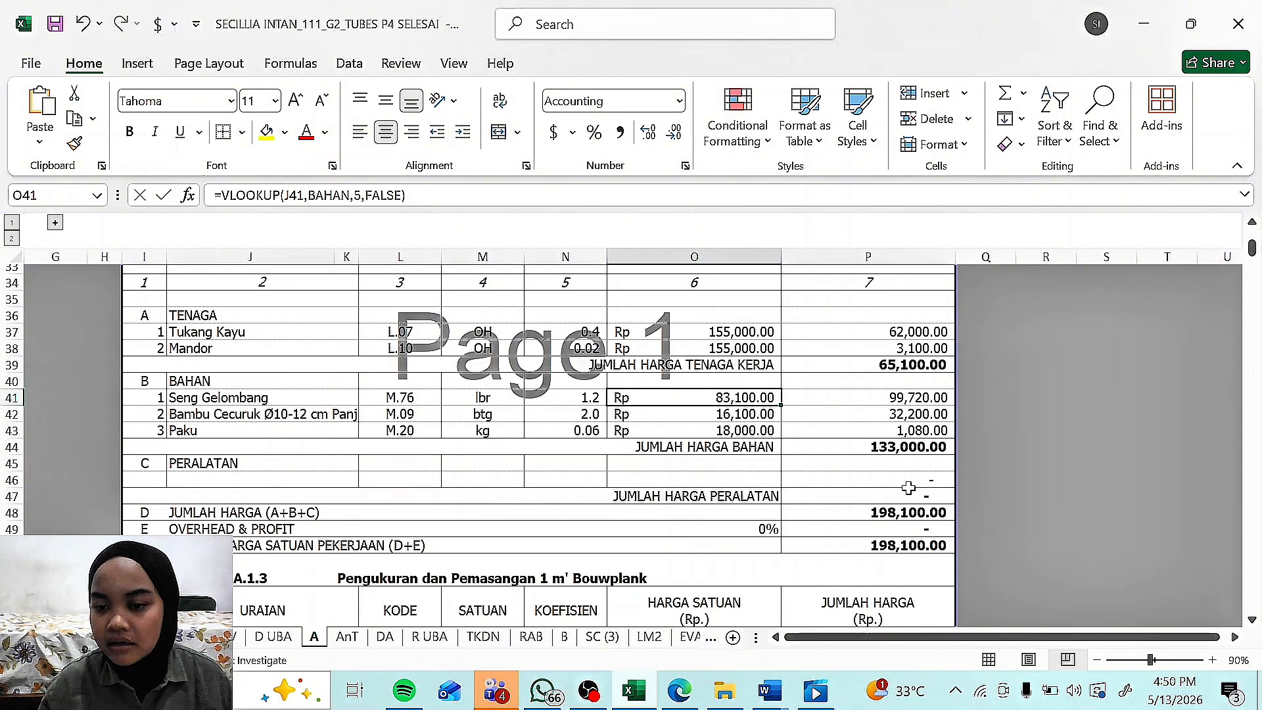
{"action": "left_click", "coordinate": [867, 366]}
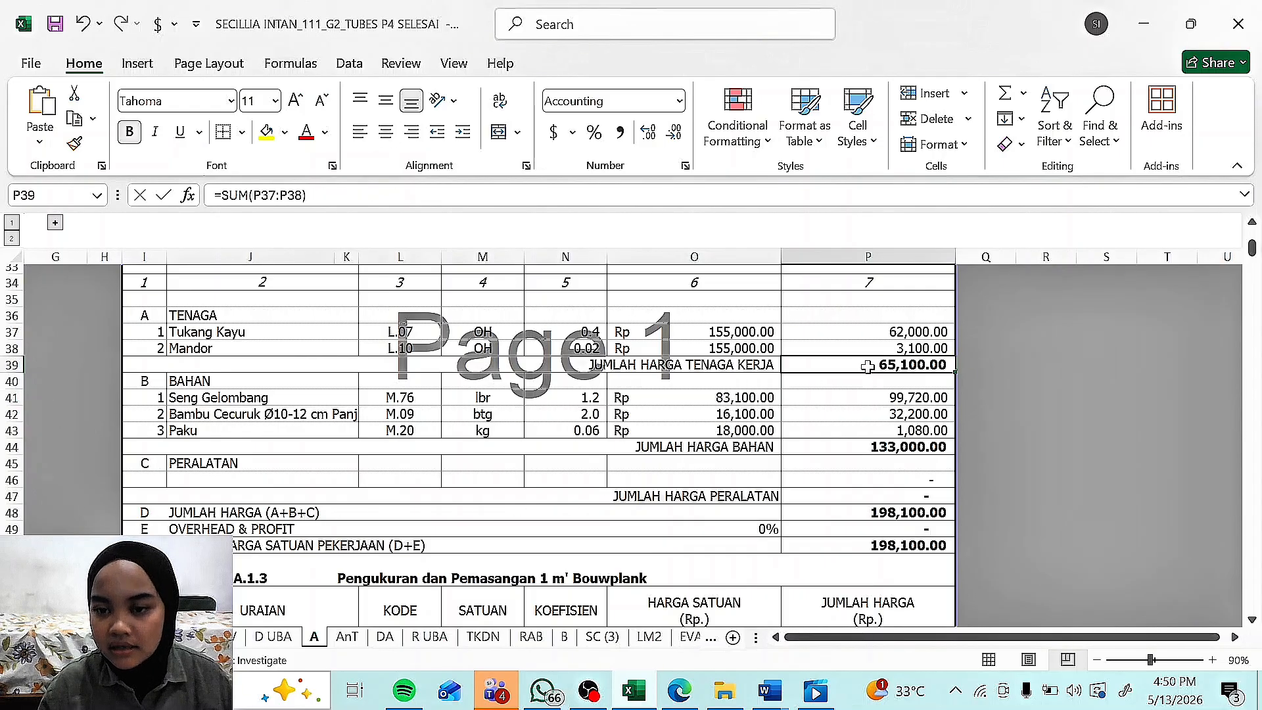
{"action": "left_click", "coordinate": [850, 447]}
{"action": "left_click", "coordinate": [868, 498]}
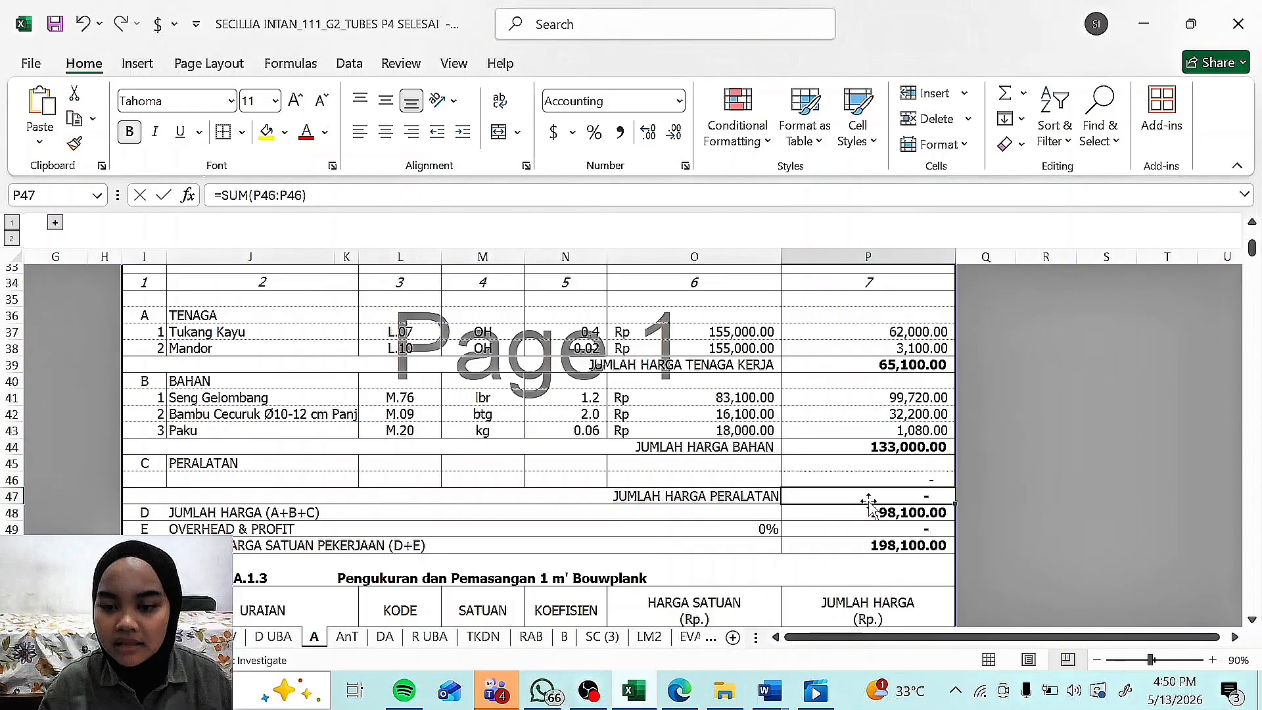
Step: Trace the A.1.2 JUMLAH HARGA formula in P48 to its subtotals, and check the overhead and final unit price in P49 and P50
{"action": "double_click", "coordinate": [913, 516]}
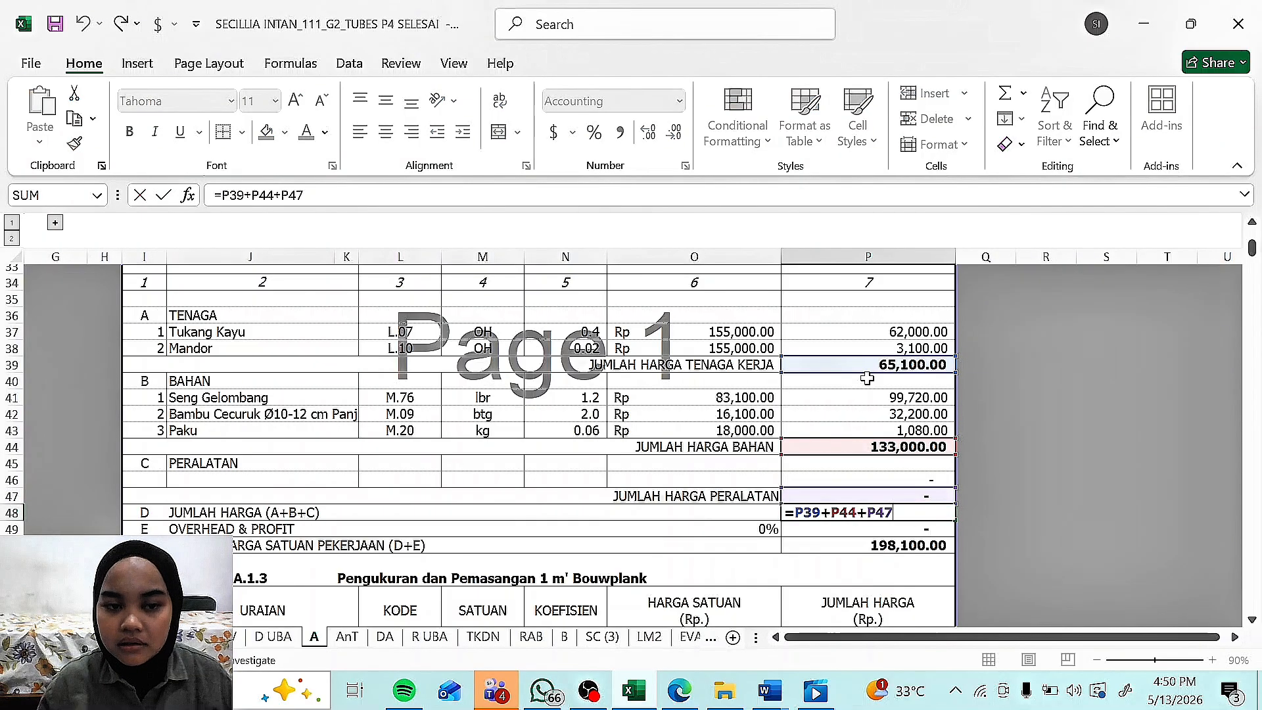
{"action": "key", "text": "Return"}
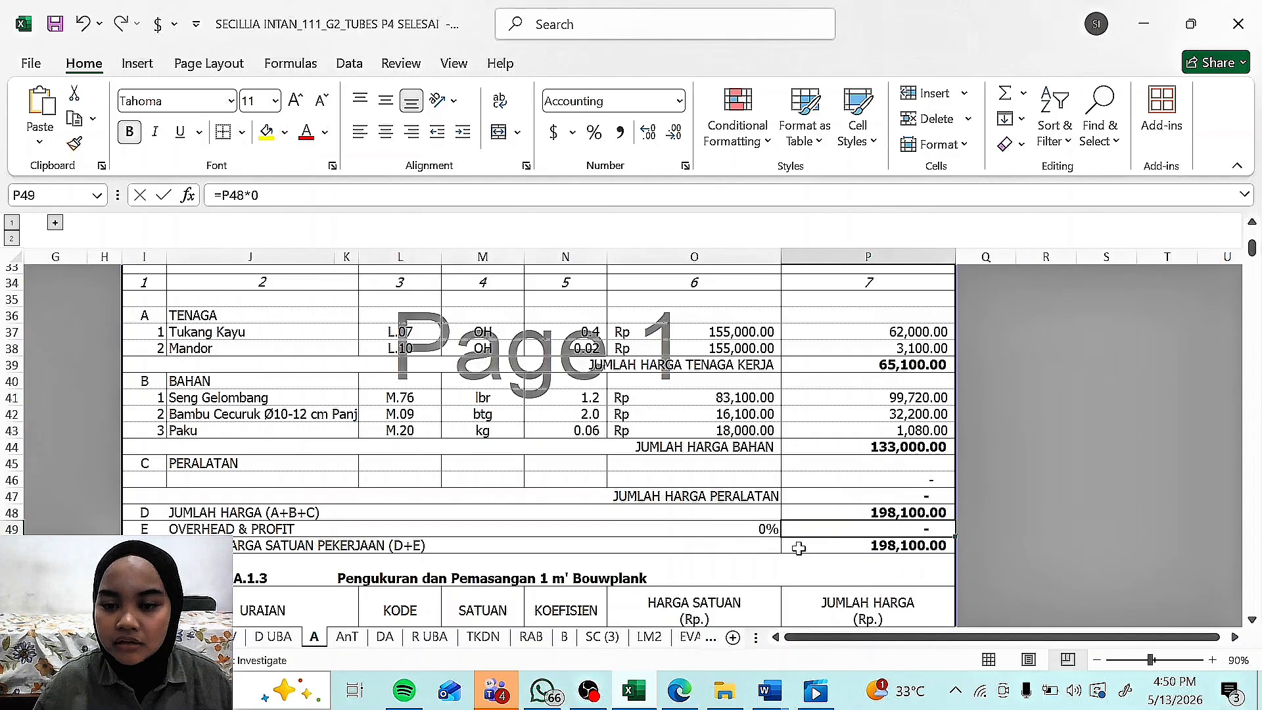
{"action": "left_click", "coordinate": [824, 545]}
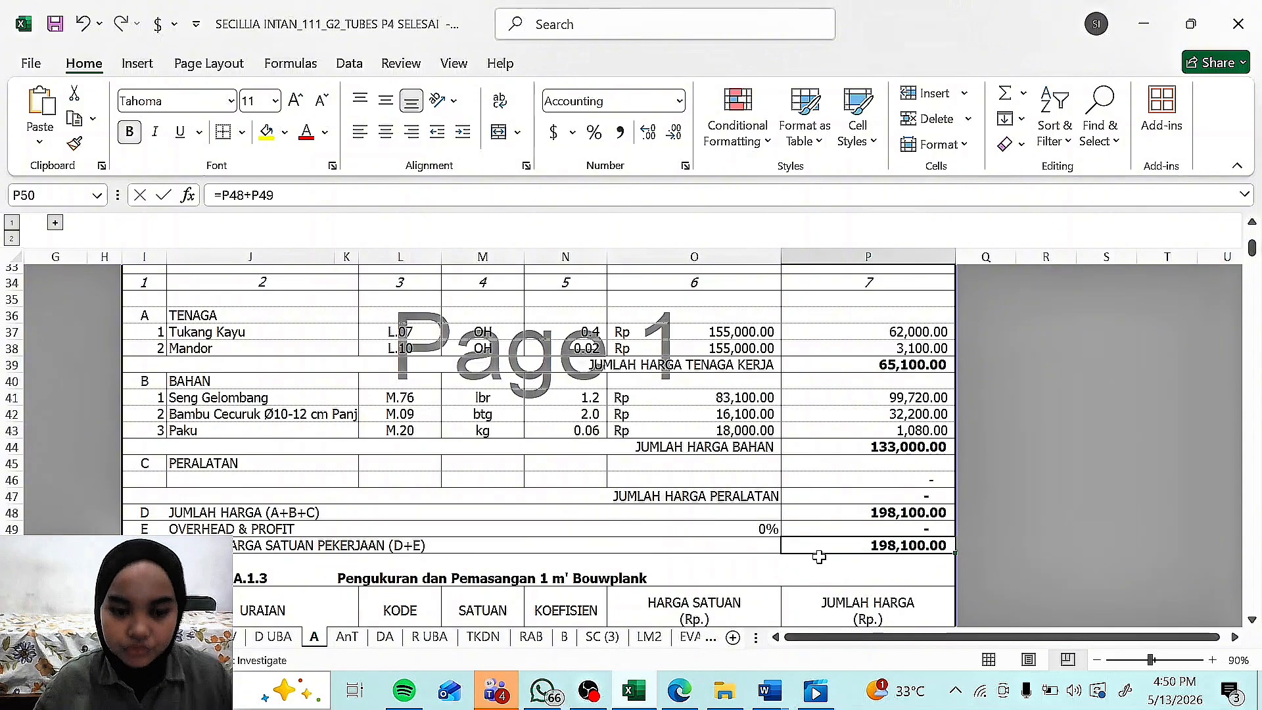
Step: Go to item A.1.3 Bouwplank and inspect the TENAGA JUMLAH HARGA formulas in P59 and P60
{"action": "scroll", "coordinate": [333, 428], "scroll_direction": "down", "scroll_amount": 6}
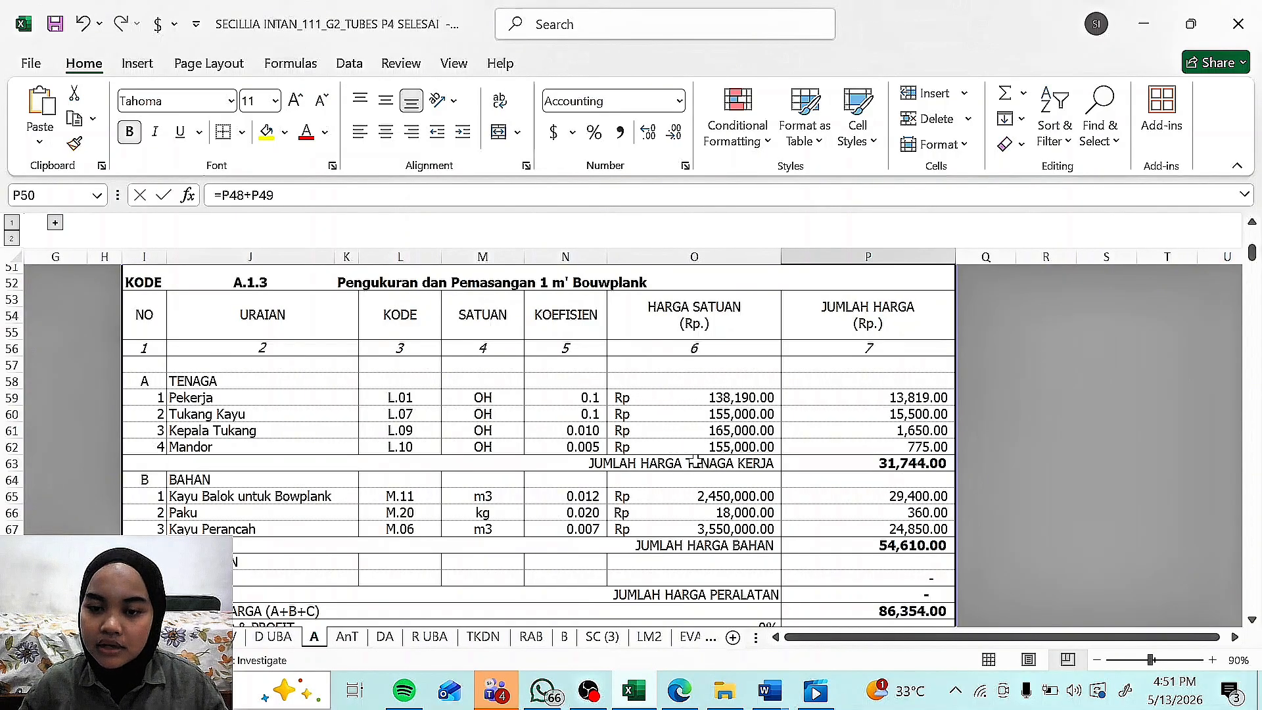
{"action": "left_click", "coordinate": [901, 399]}
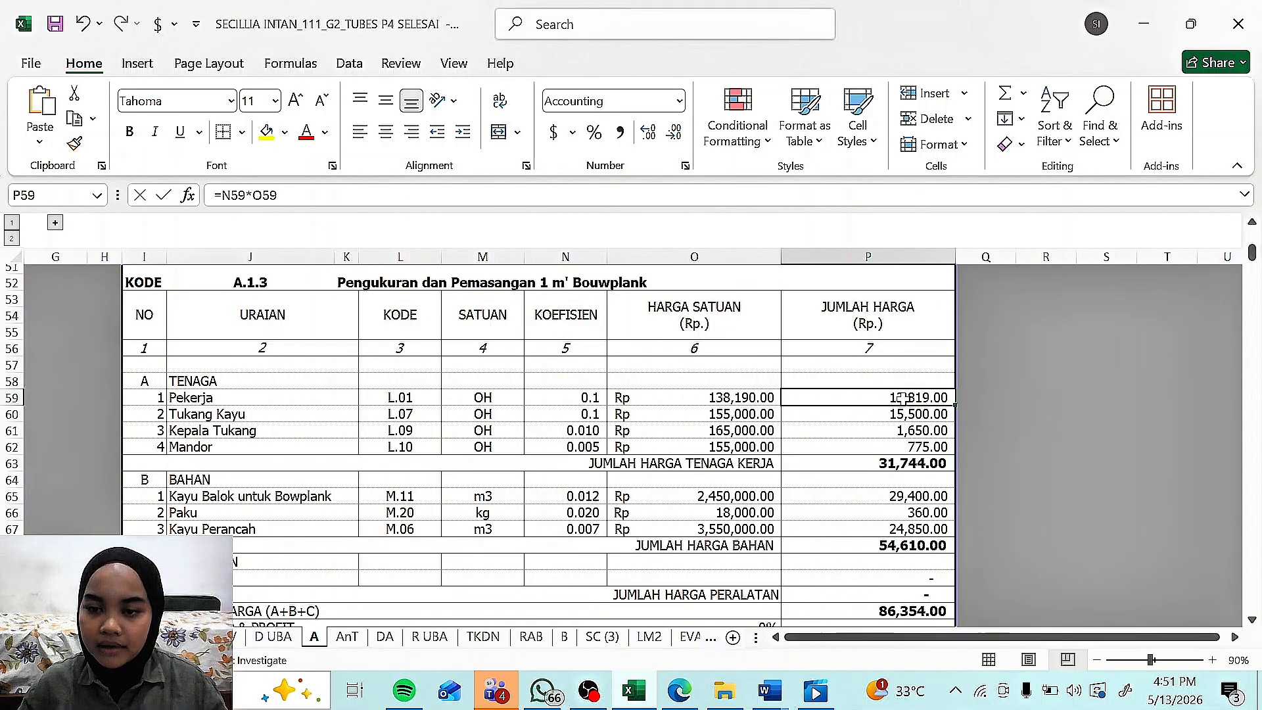
{"action": "left_click", "coordinate": [604, 194]}
{"action": "key", "text": "Return"}
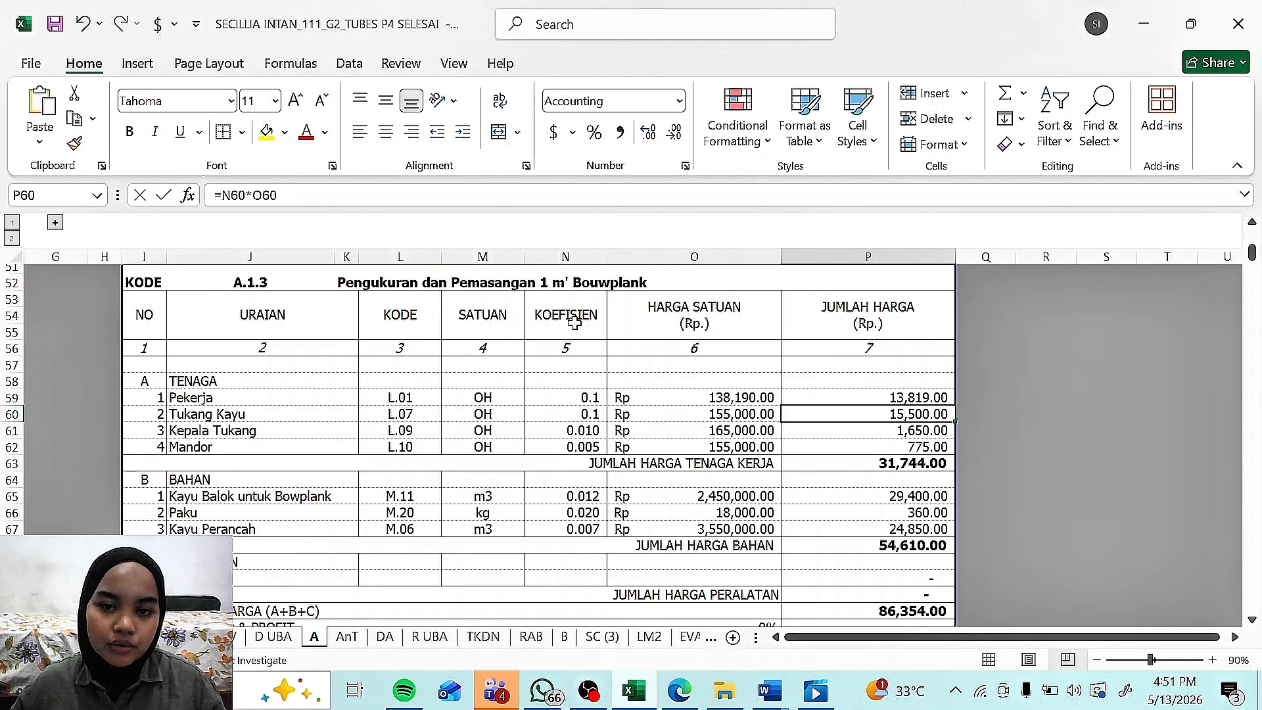
Step: Review the A.1.3 BAHAN entries in J65 and J66, the SATUAN formula in M66 and the coefficients in N65:N67
{"action": "left_click", "coordinate": [201, 497]}
{"action": "key", "text": "Down"}
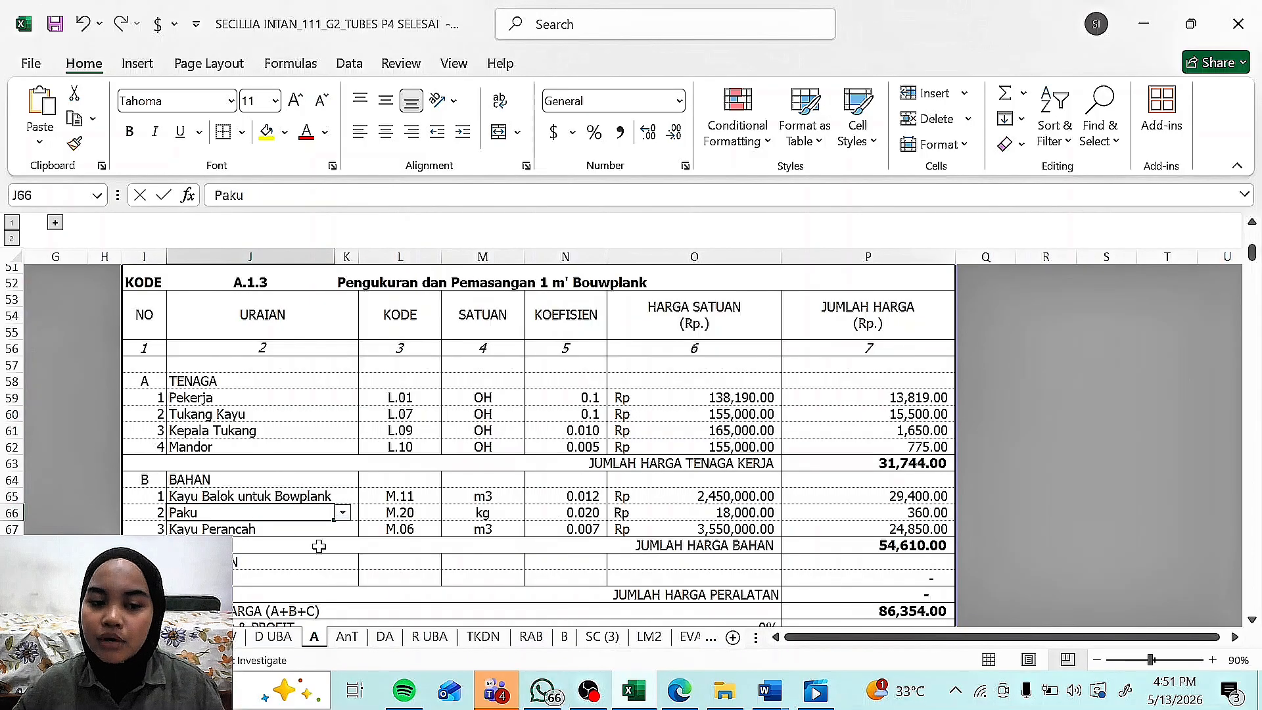
{"action": "left_click", "coordinate": [474, 507]}
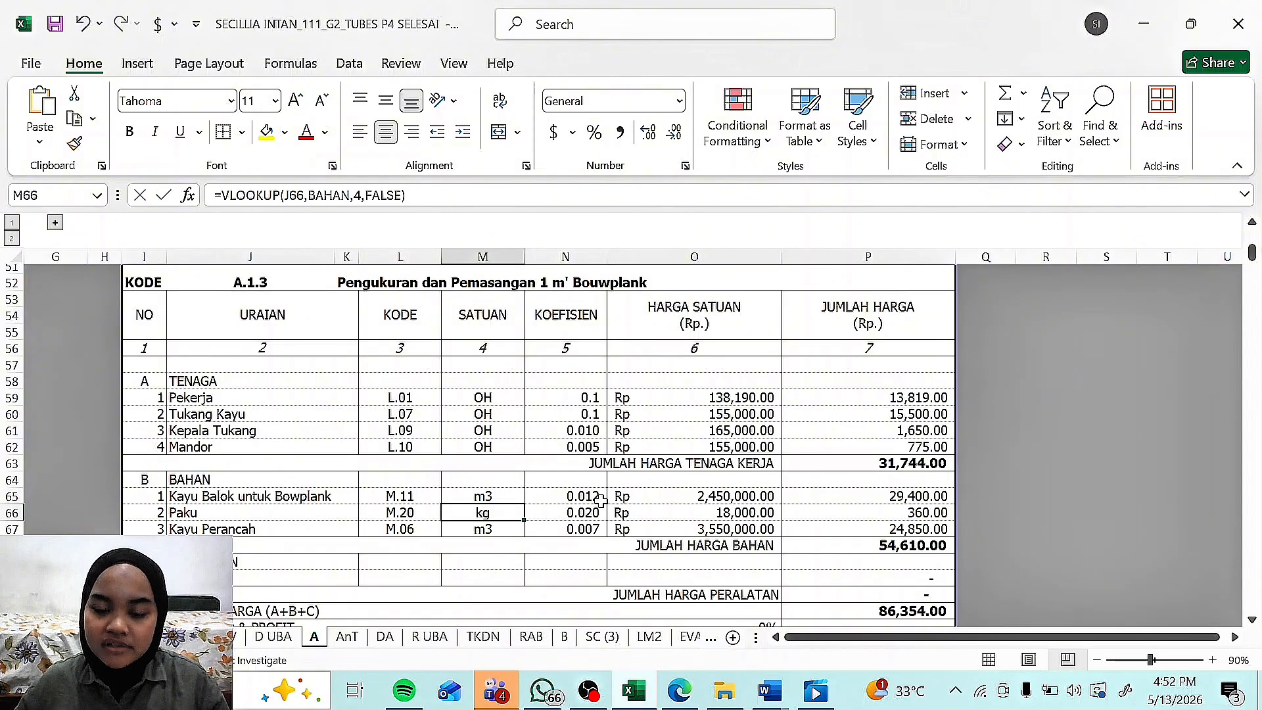
{"action": "left_click_drag", "start_coordinate": [585, 498], "coordinate": [586, 524]}
Step: Inspect the A.1.3 material HARGA SATUAN formulas in O65 to O67, the JUMLAH HARGA formula in P65 and the subtotal in P68
{"action": "left_click", "coordinate": [673, 508]}
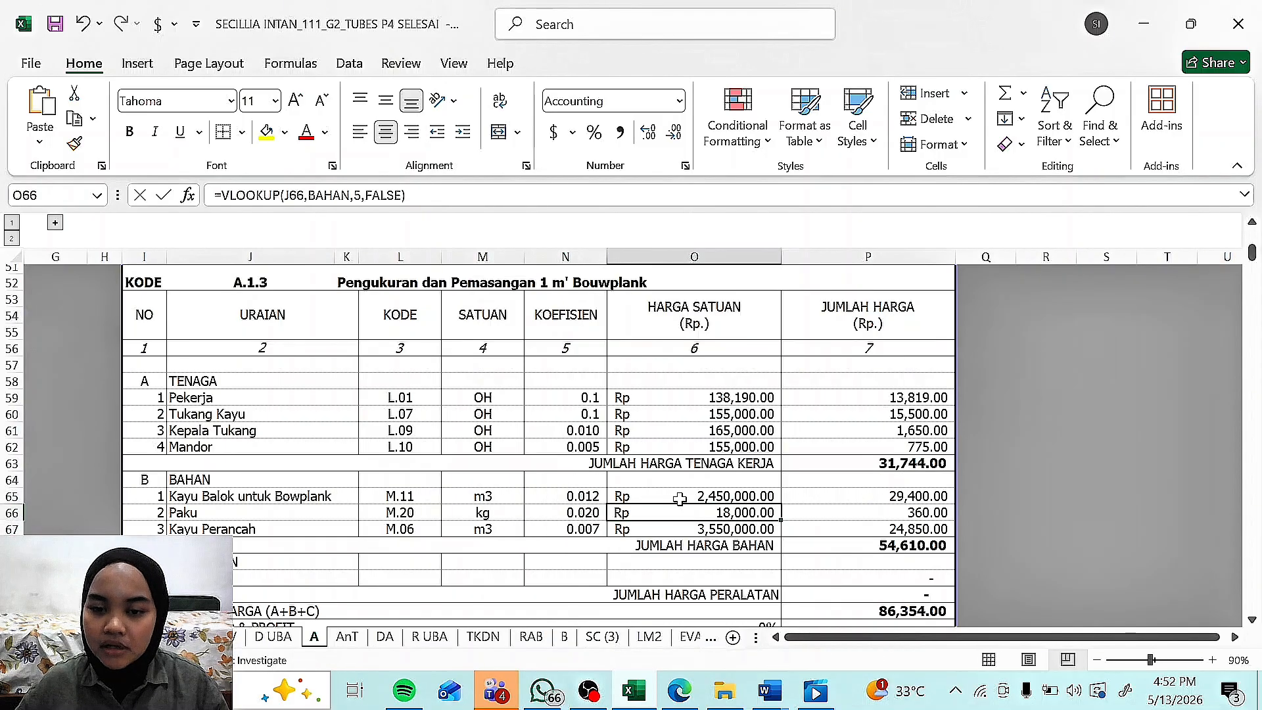
{"action": "left_click", "coordinate": [678, 498]}
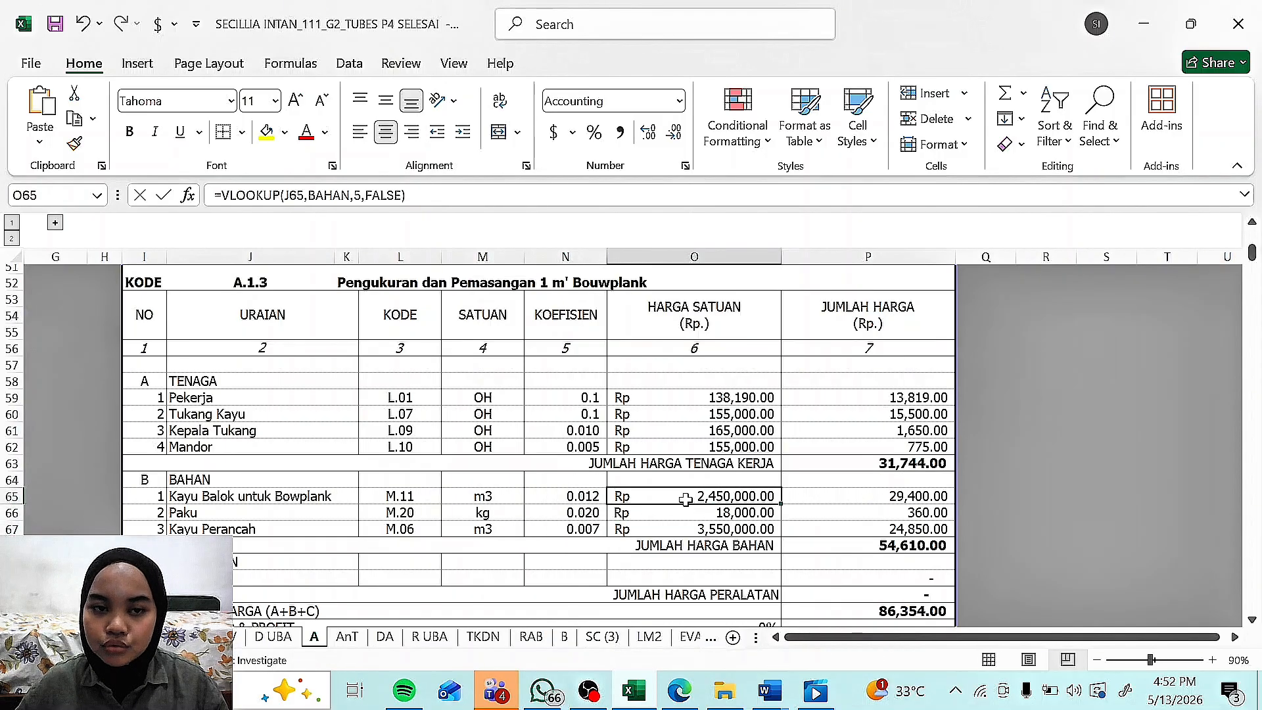
{"action": "left_click", "coordinate": [720, 531]}
{"action": "left_click", "coordinate": [887, 499]}
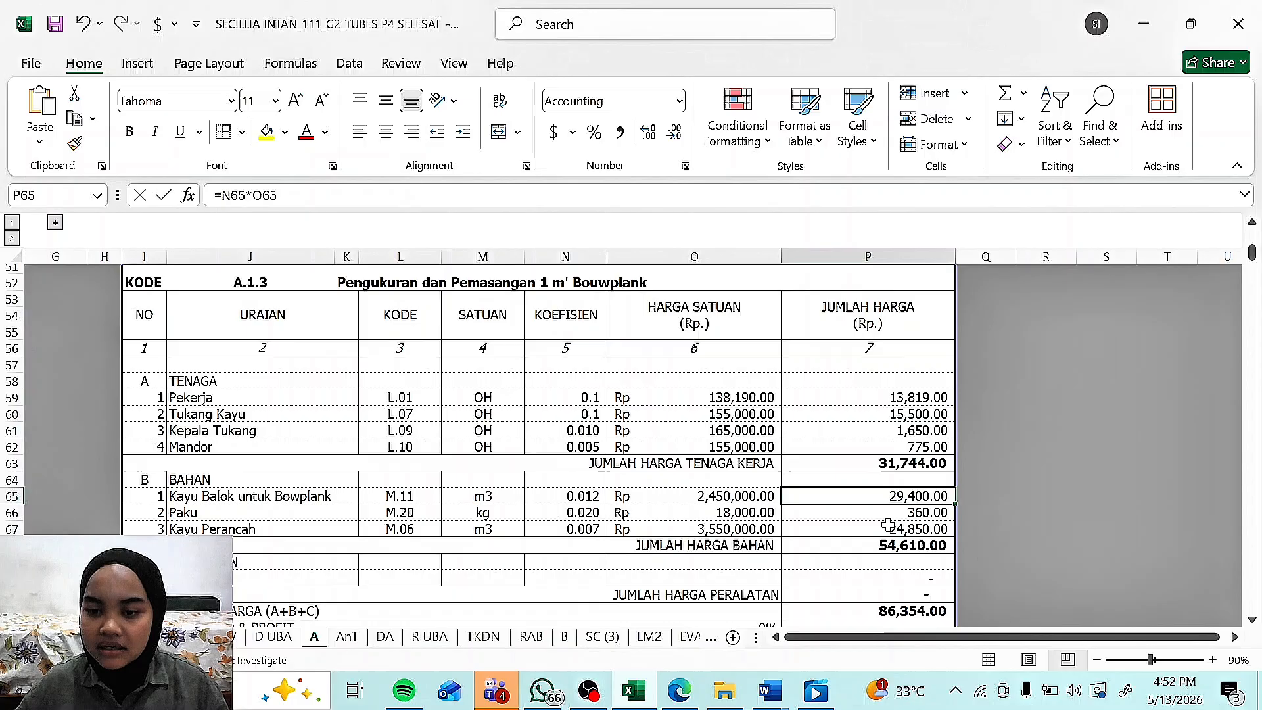
{"action": "left_click", "coordinate": [871, 553]}
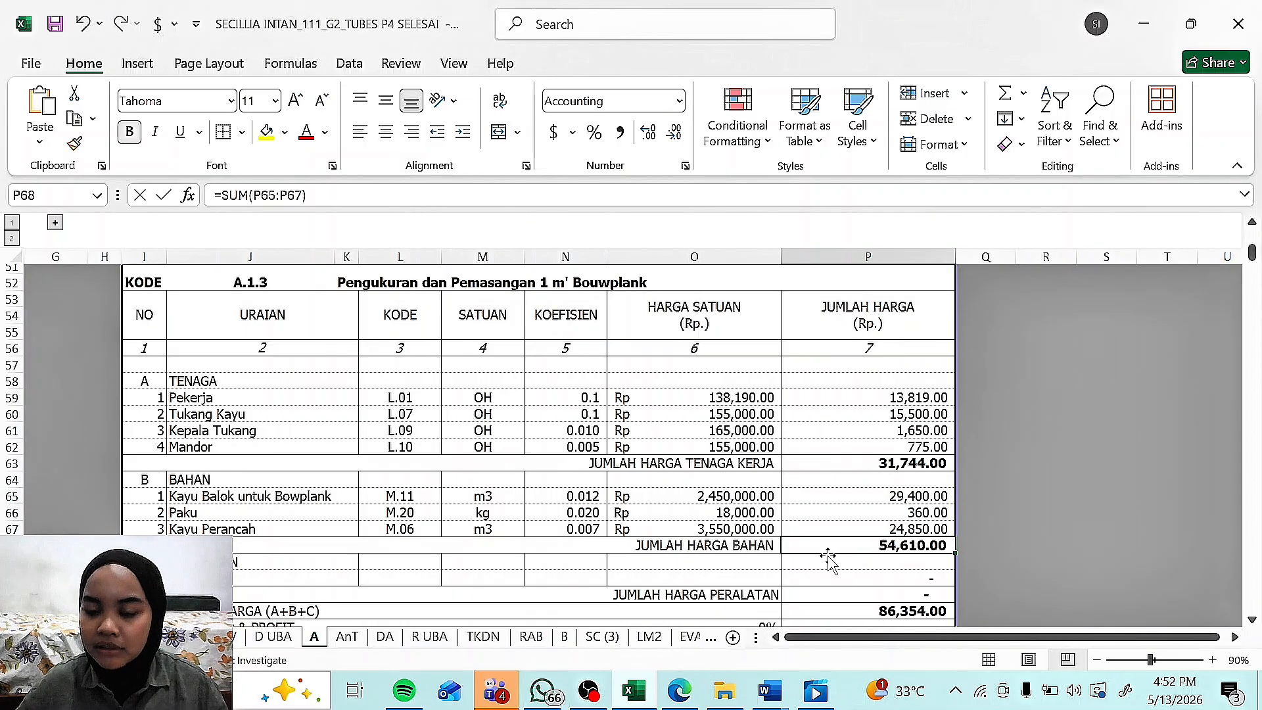
Step: Trace the A.1.3 JUMLAH HARGA (A+B+C) formula in P72 to its labour, material and equipment subtotals
{"action": "scroll", "coordinate": [828, 557], "scroll_direction": "down", "scroll_amount": 1}
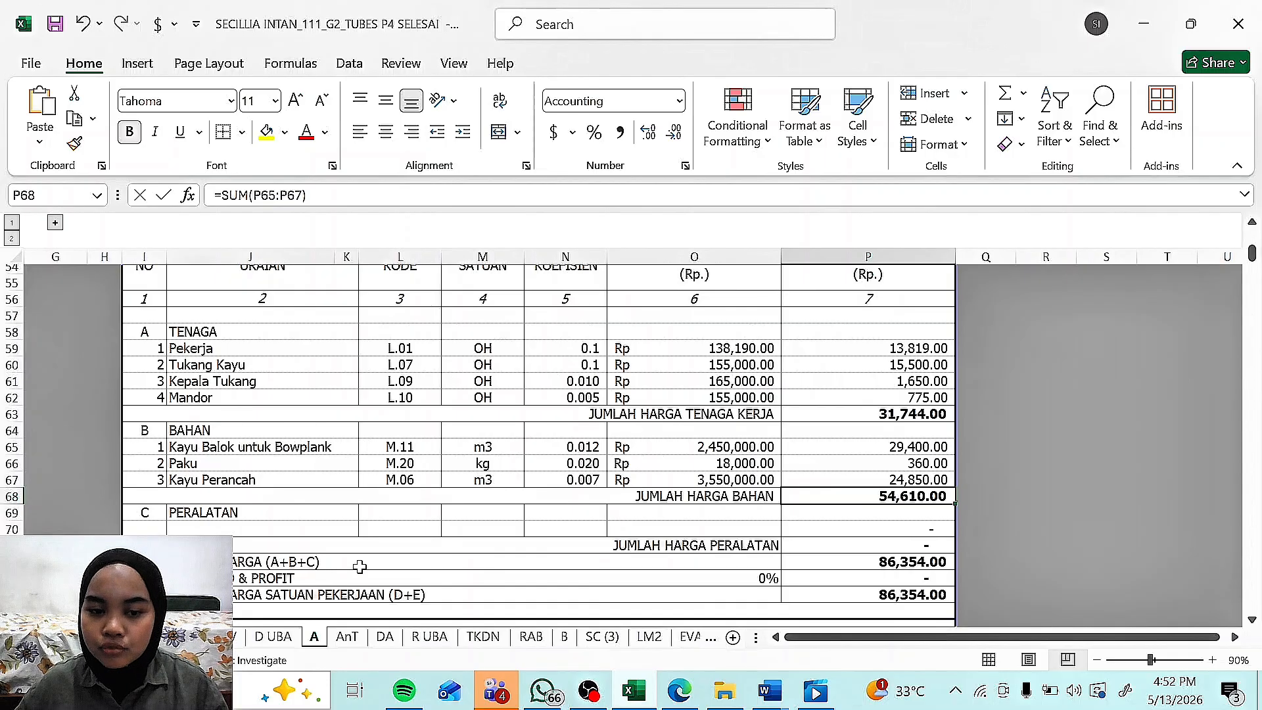
{"action": "left_click", "coordinate": [862, 561]}
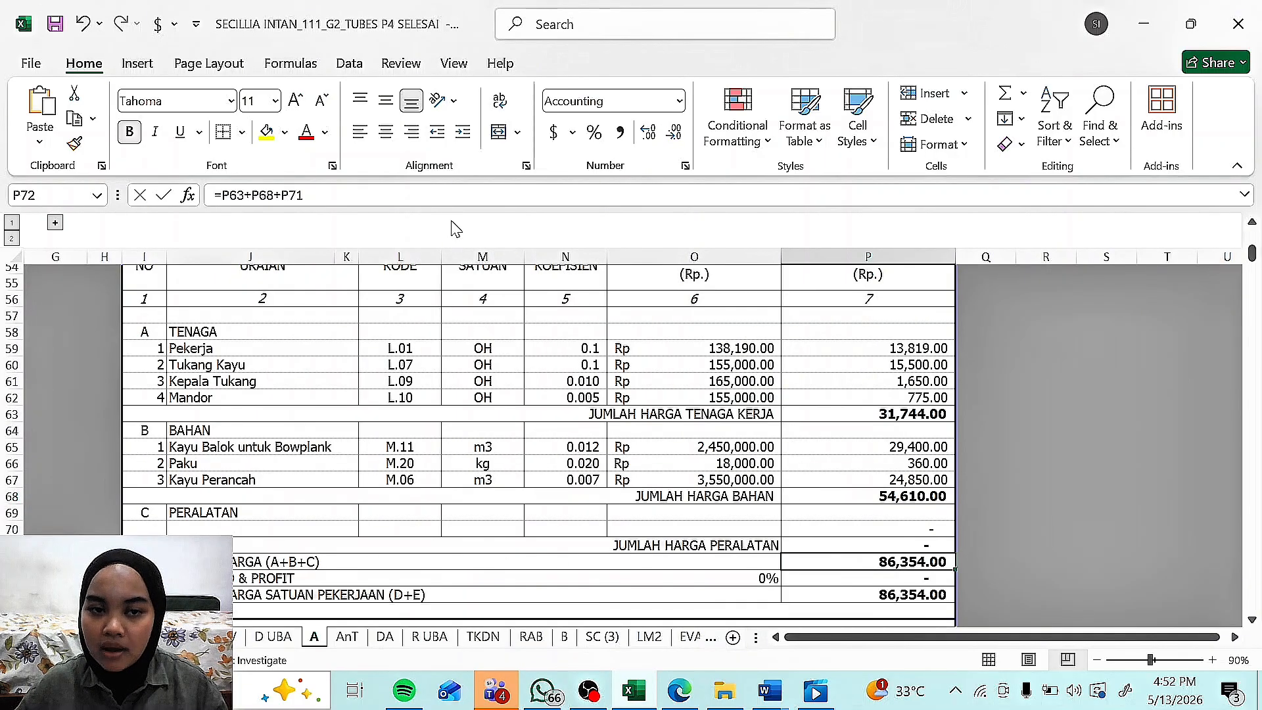
{"action": "key", "text": "F2"}
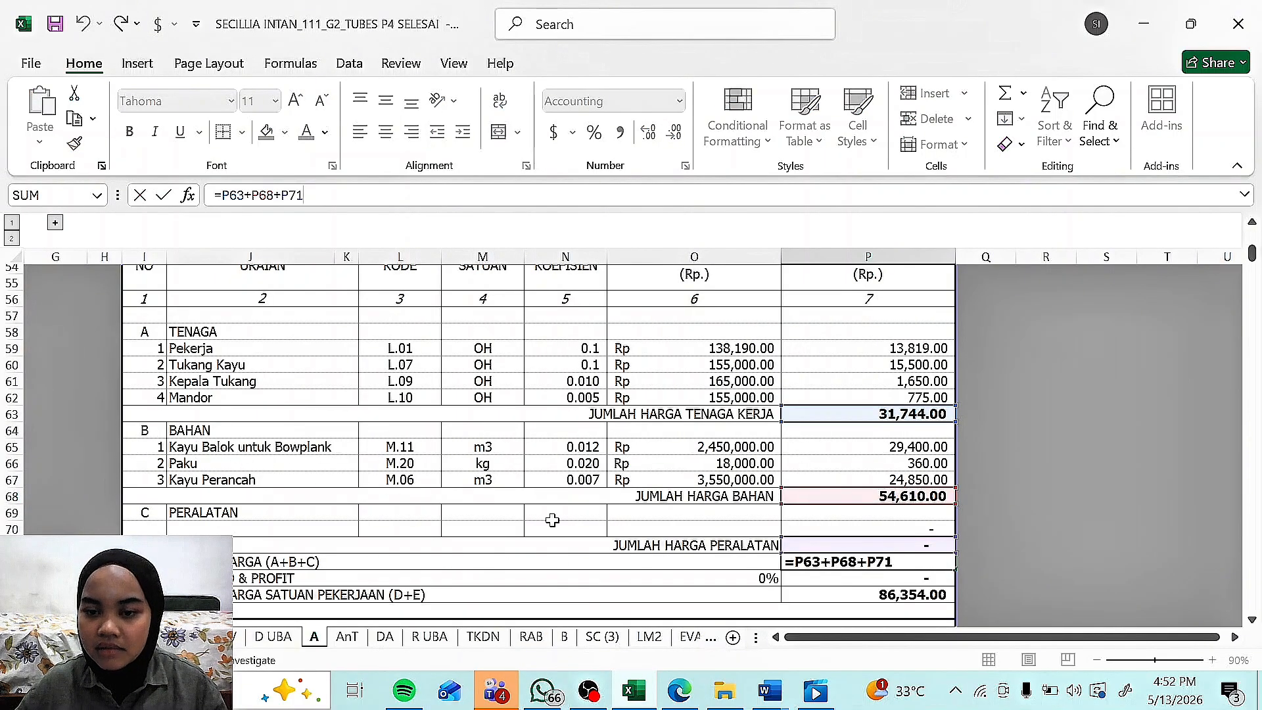
{"action": "key", "text": "Return"}
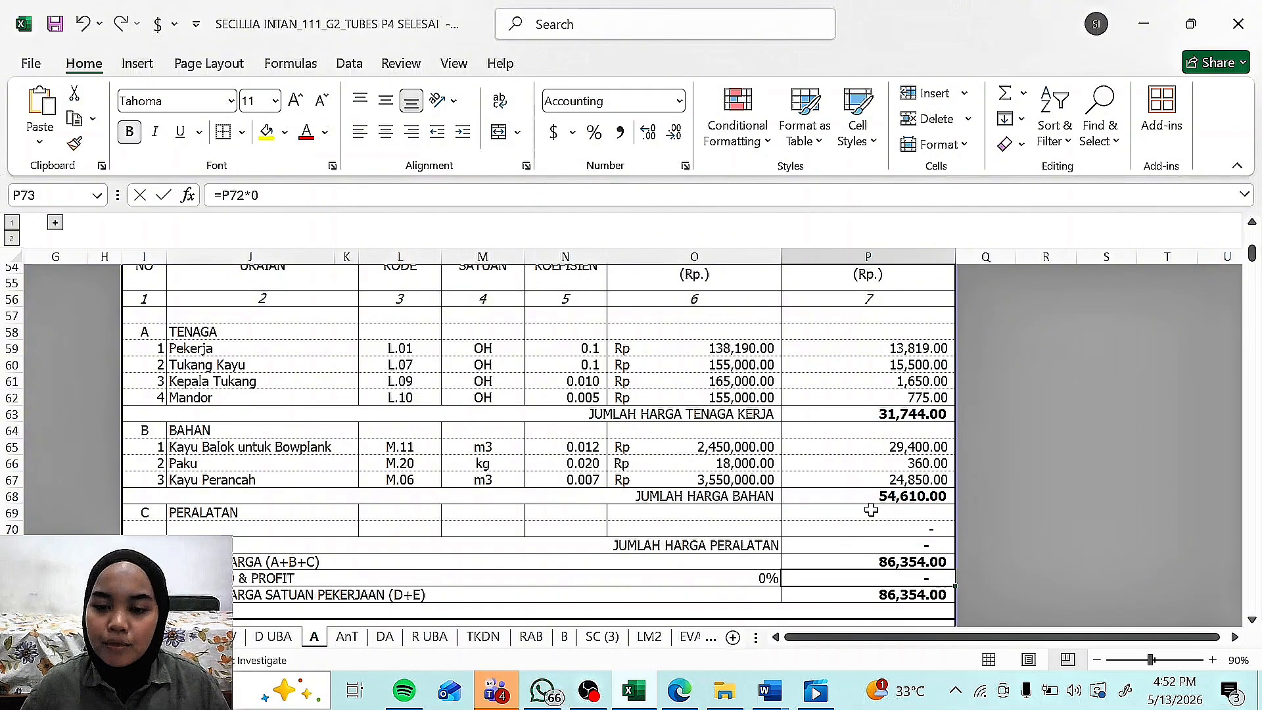
Step: Review the A.1.3 OVERHEAD & PROFIT row and inspect the JUMLAH HARGA SATUAN PEKERJAAN formula in P74
{"action": "scroll", "coordinate": [719, 532], "scroll_direction": "up", "scroll_amount": 2}
{"action": "scroll", "coordinate": [719, 532], "scroll_direction": "down", "scroll_amount": 2}
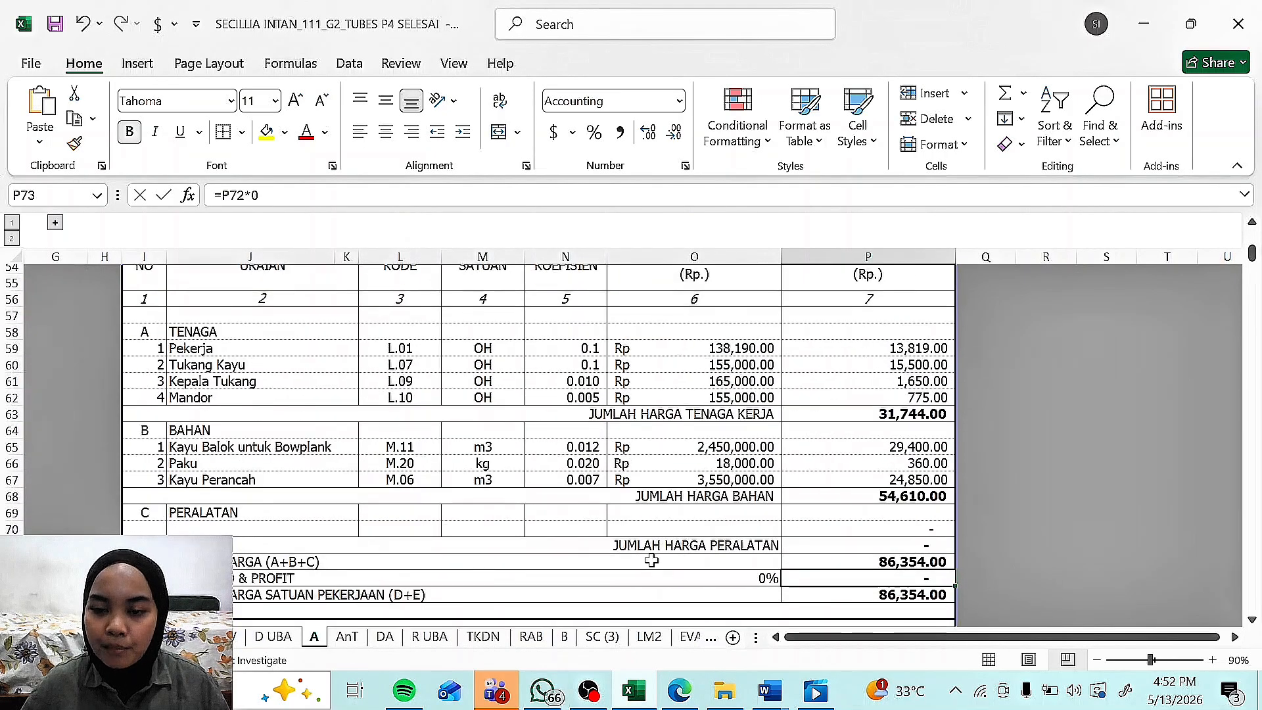
{"action": "scroll", "coordinate": [651, 560], "scroll_direction": "down", "scroll_amount": 1}
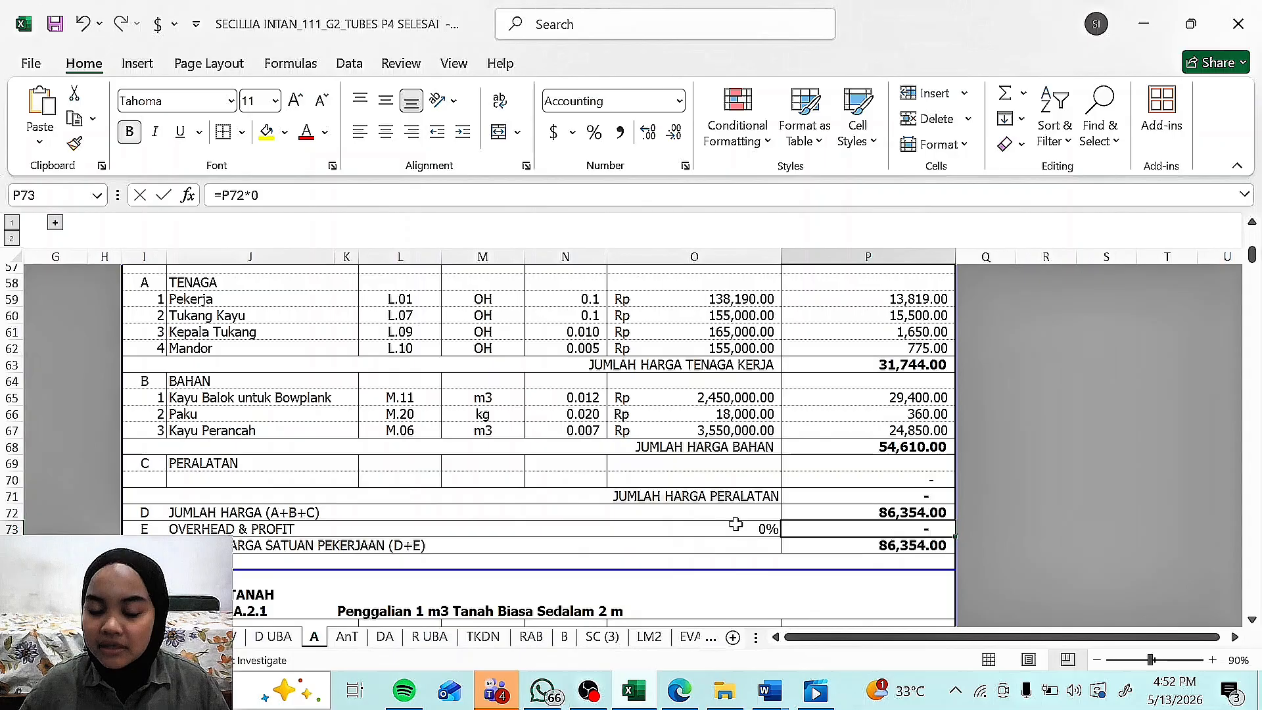
{"action": "left_click", "coordinate": [915, 544]}
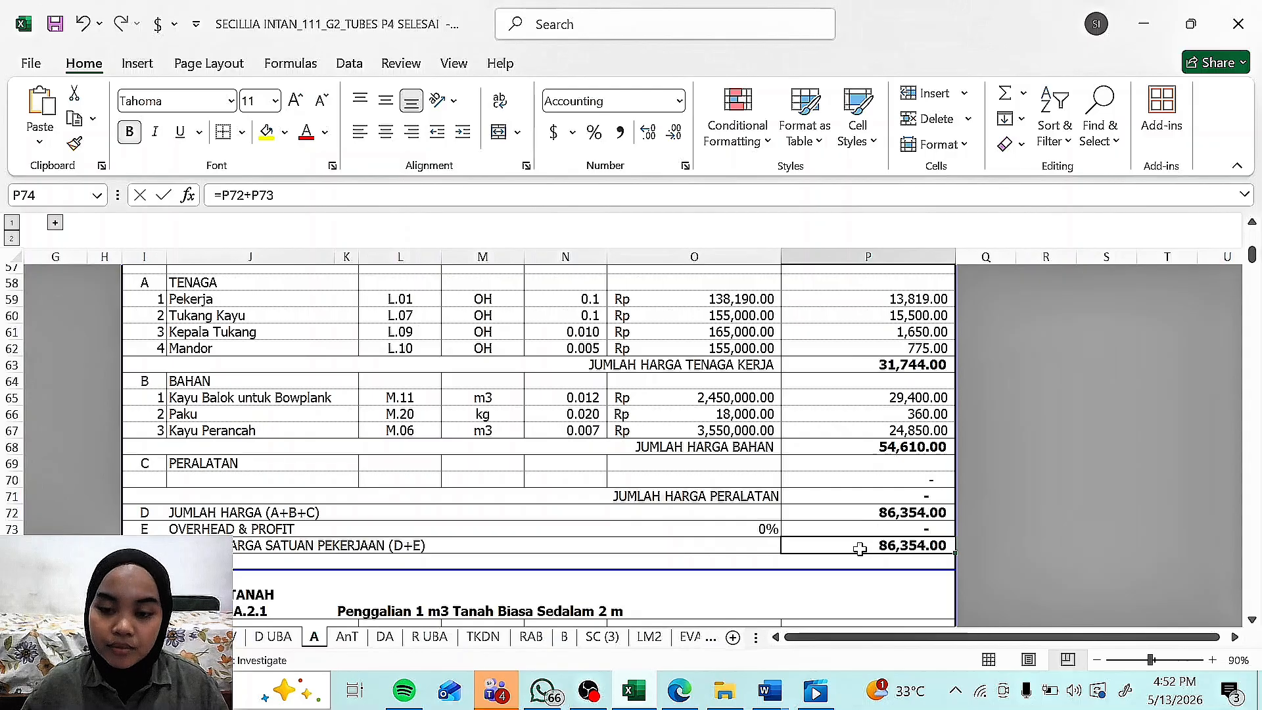
Step: Go to II. PEKERJAAN TANAH and look over the whole A.2.1 analysis, Penggalian 1 m3 Tanah Biasa Sedalam 2 m
{"action": "scroll", "coordinate": [657, 473], "scroll_direction": "down", "scroll_amount": 6}
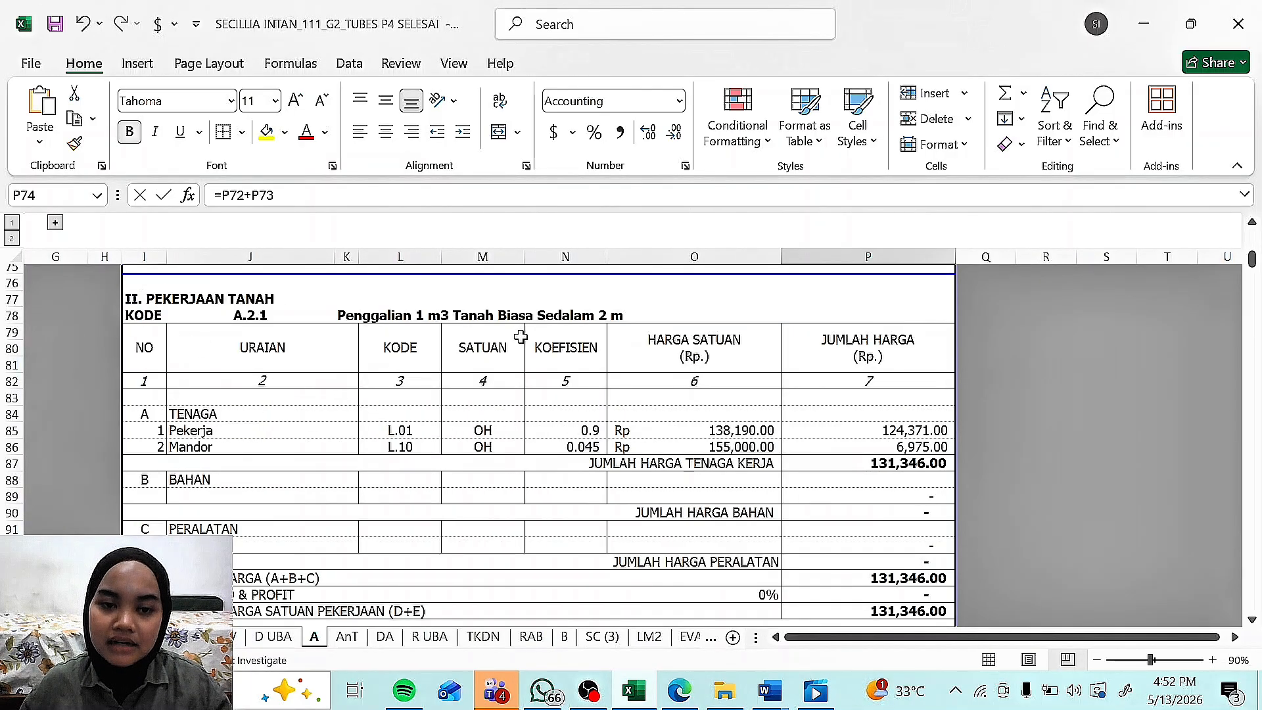
{"action": "scroll", "coordinate": [335, 437], "scroll_direction": "down", "scroll_amount": 1}
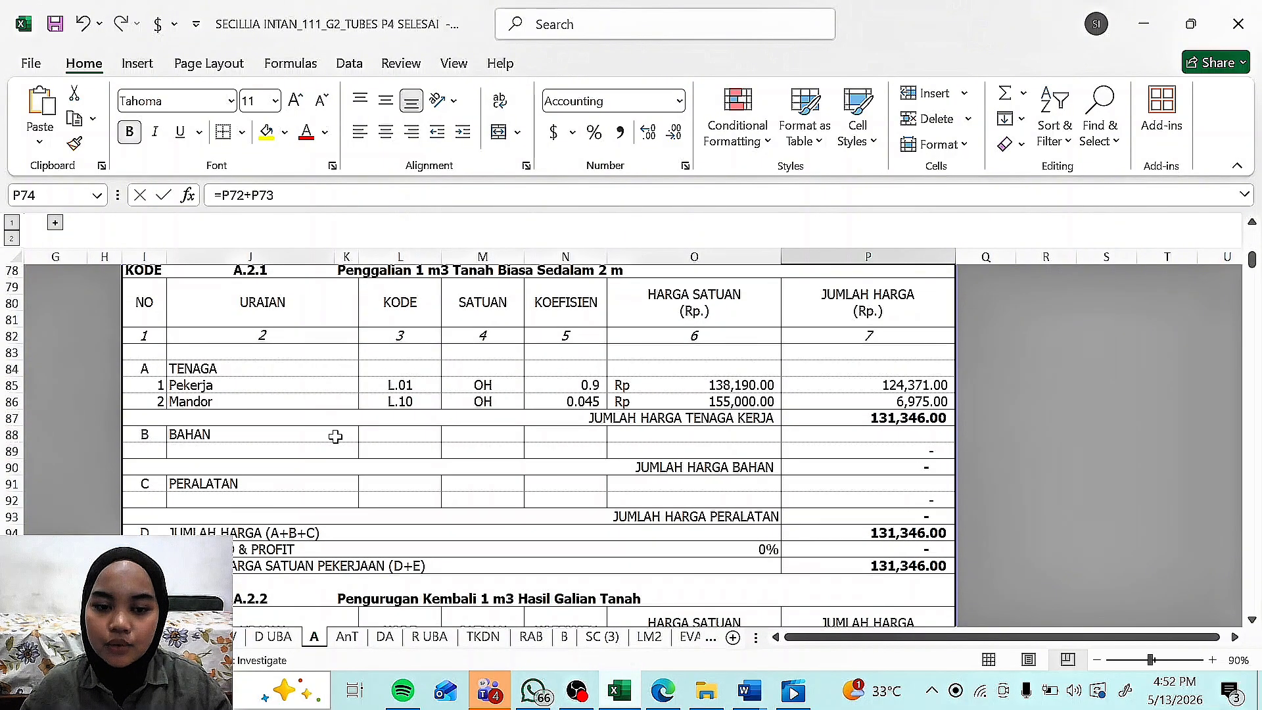
{"action": "scroll", "coordinate": [335, 436], "scroll_direction": "down", "scroll_amount": 2}
{"action": "scroll", "coordinate": [313, 433], "scroll_direction": "up", "scroll_amount": 3}
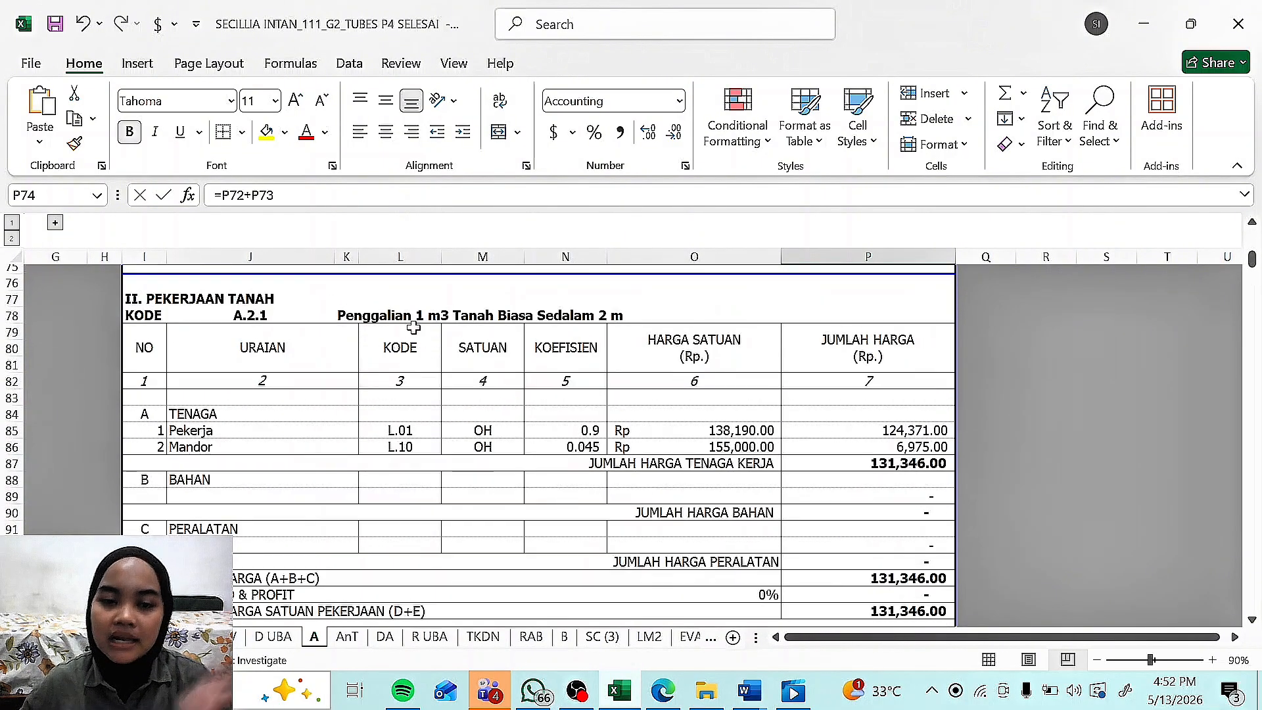
{"action": "scroll", "coordinate": [537, 412], "scroll_direction": "down", "scroll_amount": 2}
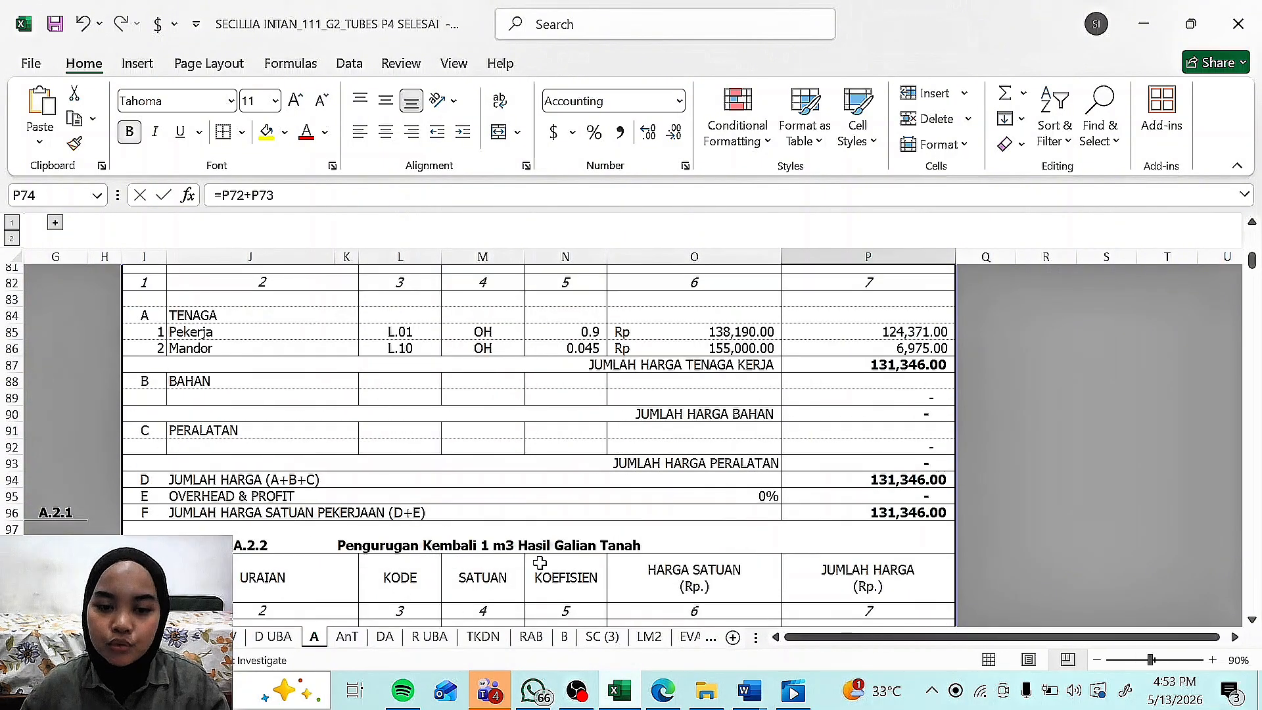
{"action": "scroll", "coordinate": [519, 554], "scroll_direction": "up", "scroll_amount": 2}
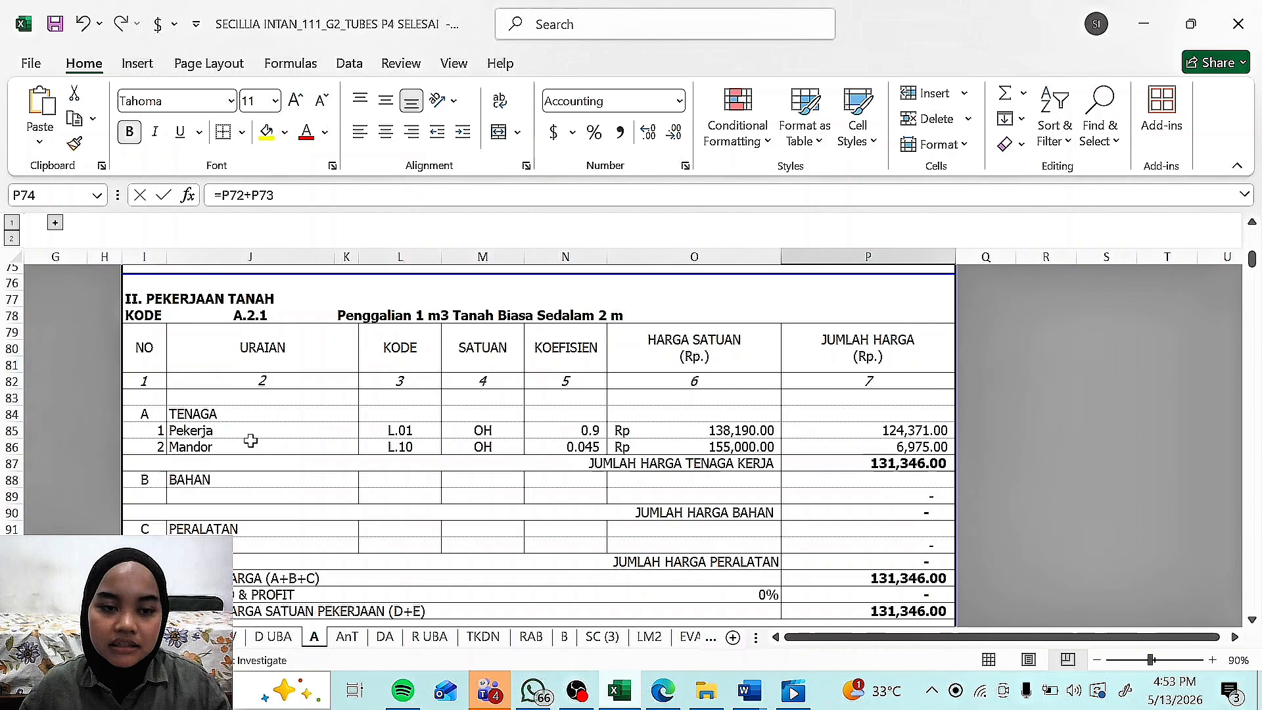
Step: Review the A.2.1 TENAGA entries Pekerja and Mandor in J85 and J86, the JUMLAH HARGA formula in P85 and the total rows
{"action": "left_click", "coordinate": [193, 430]}
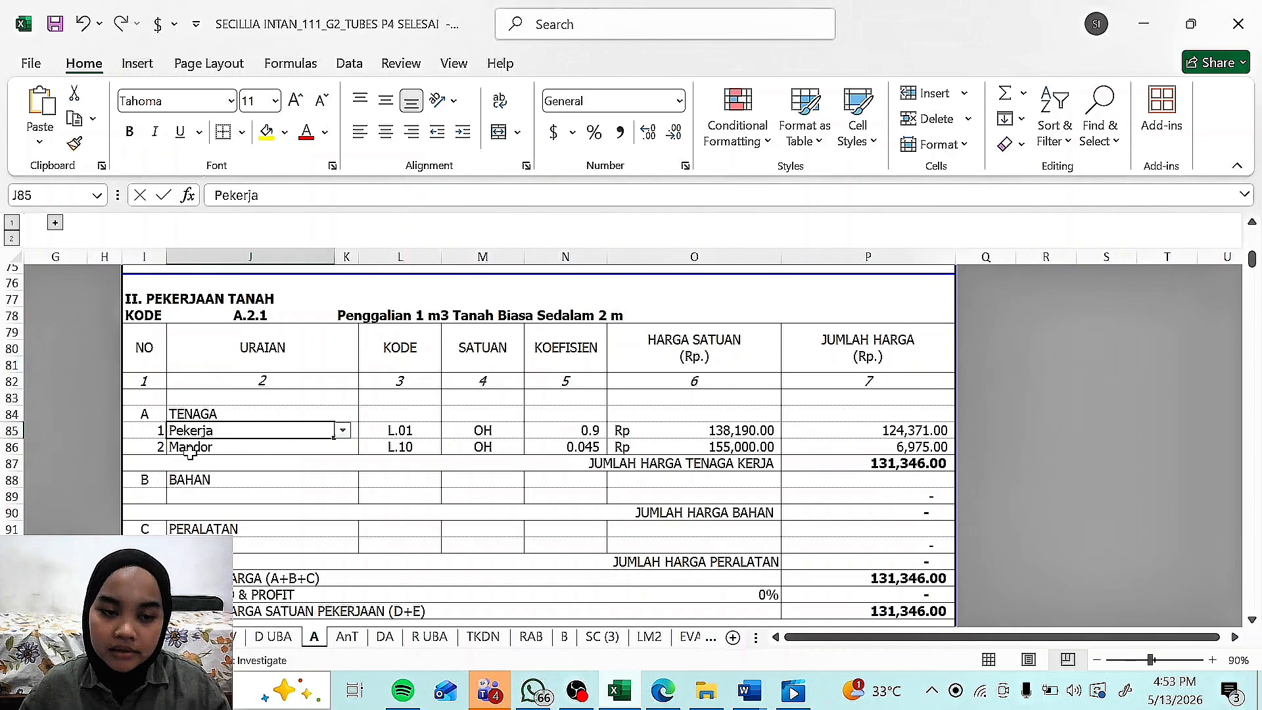
{"action": "left_click", "coordinate": [186, 450]}
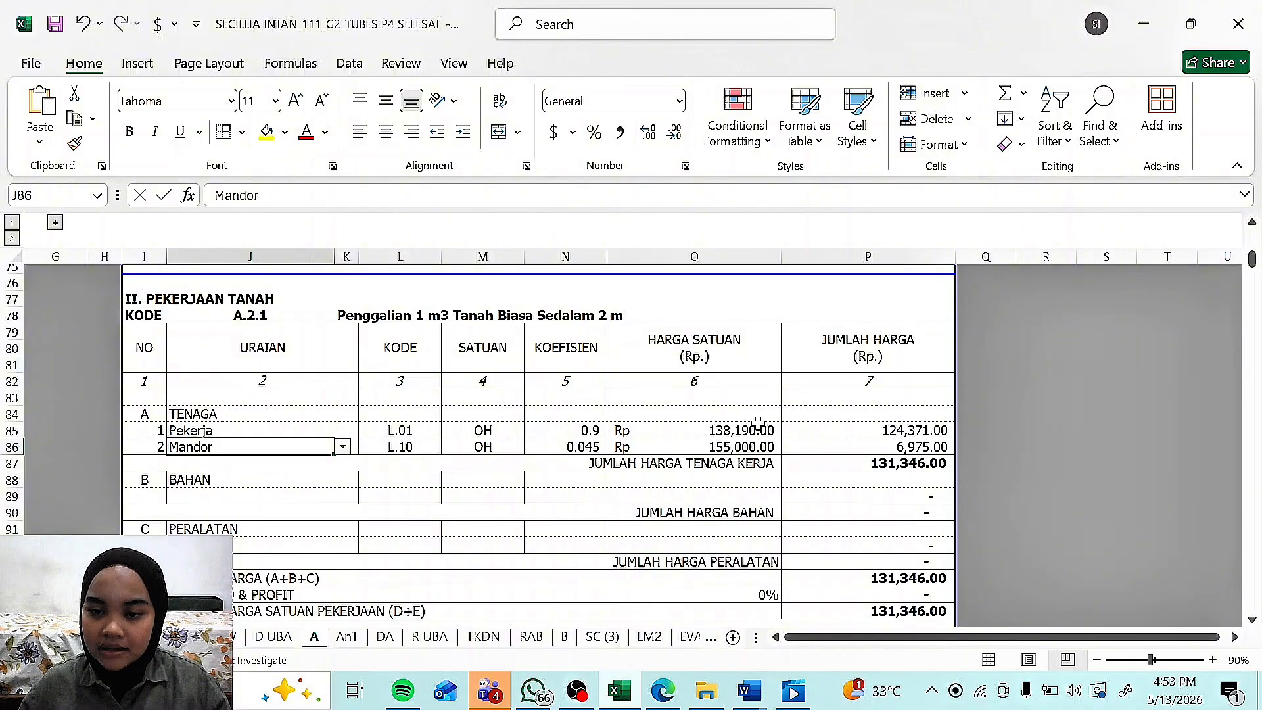
{"action": "left_click", "coordinate": [917, 428]}
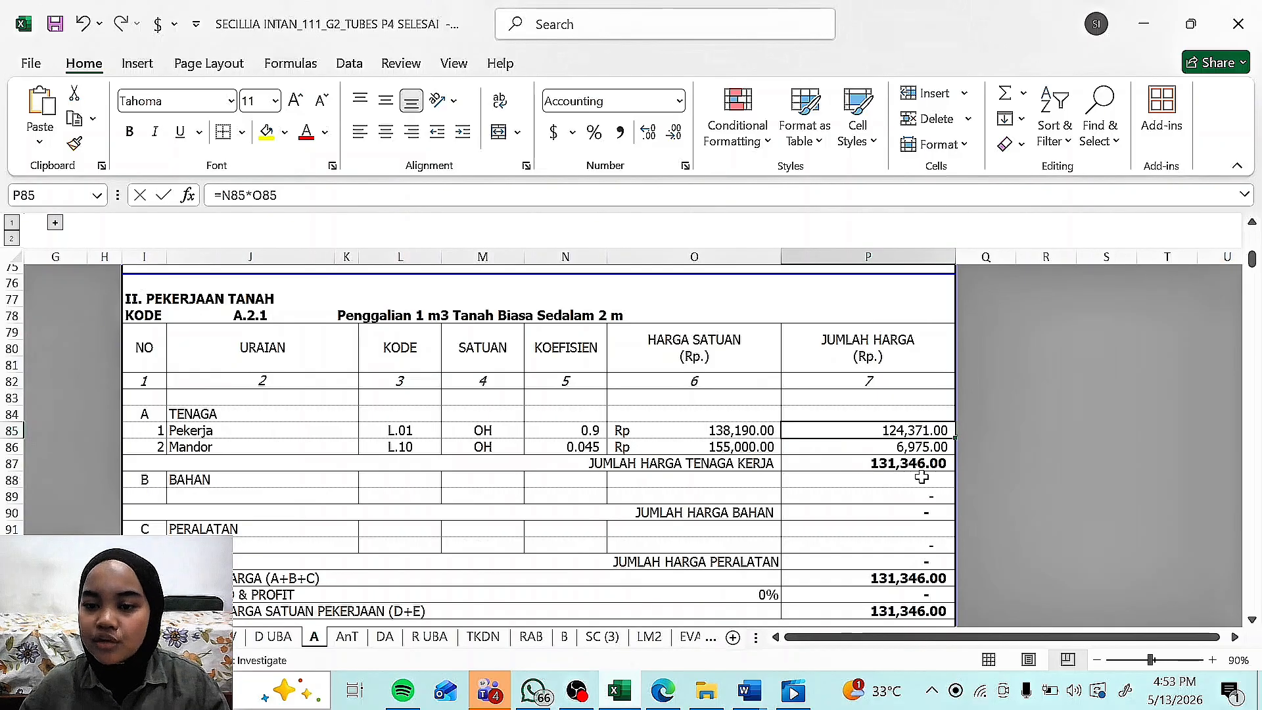
{"action": "scroll", "coordinate": [839, 495], "scroll_direction": "down", "scroll_amount": 1}
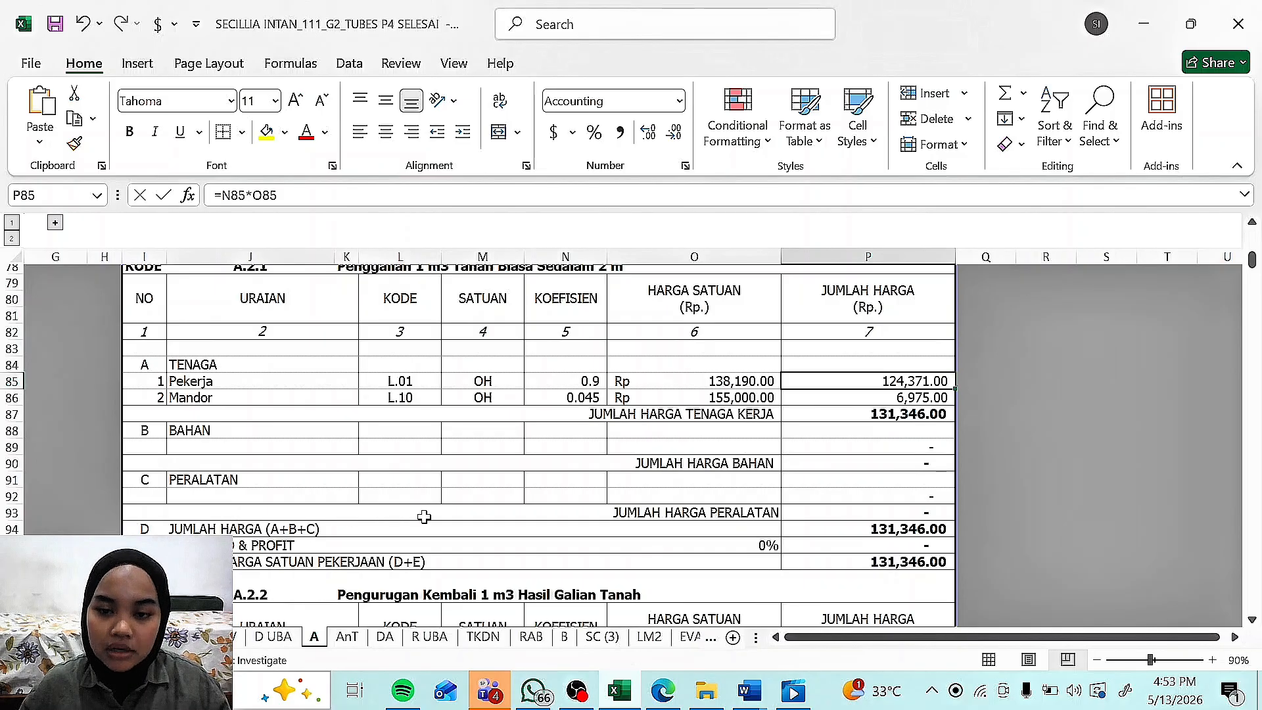
{"action": "scroll", "coordinate": [556, 504], "scroll_direction": "up", "scroll_amount": 1}
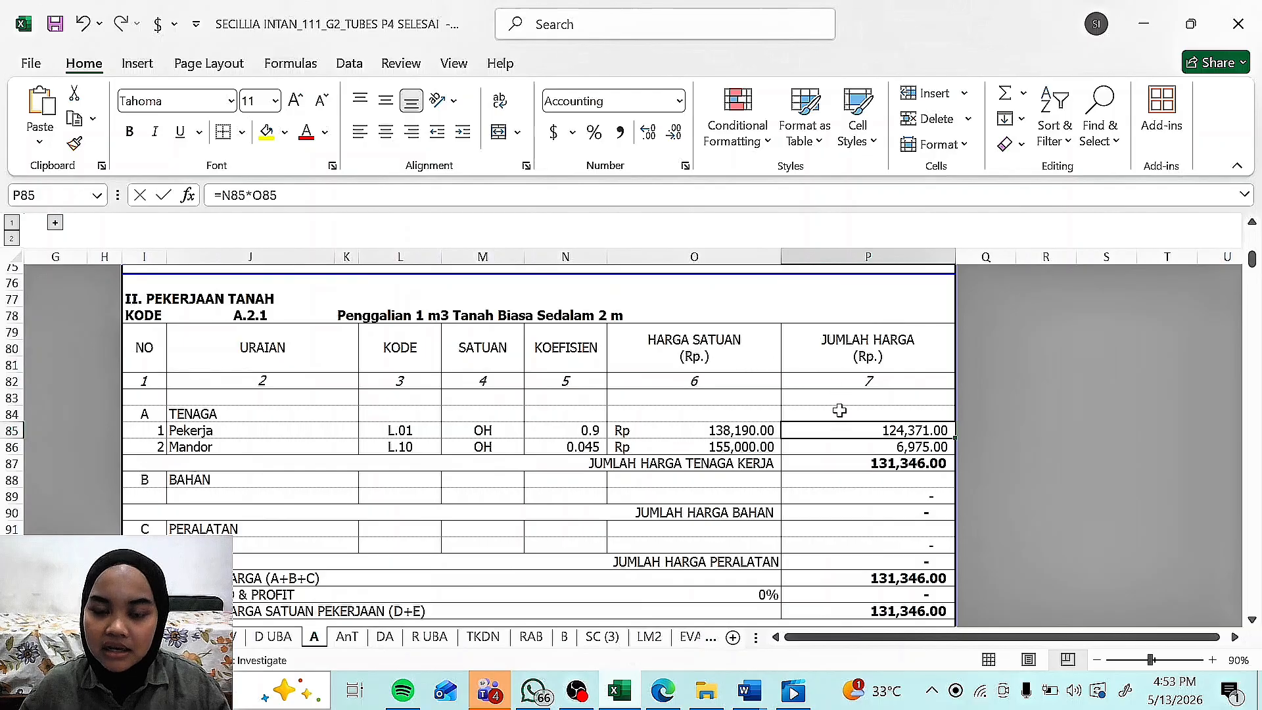
{"action": "scroll", "coordinate": [1011, 542], "scroll_direction": "down", "scroll_amount": 1}
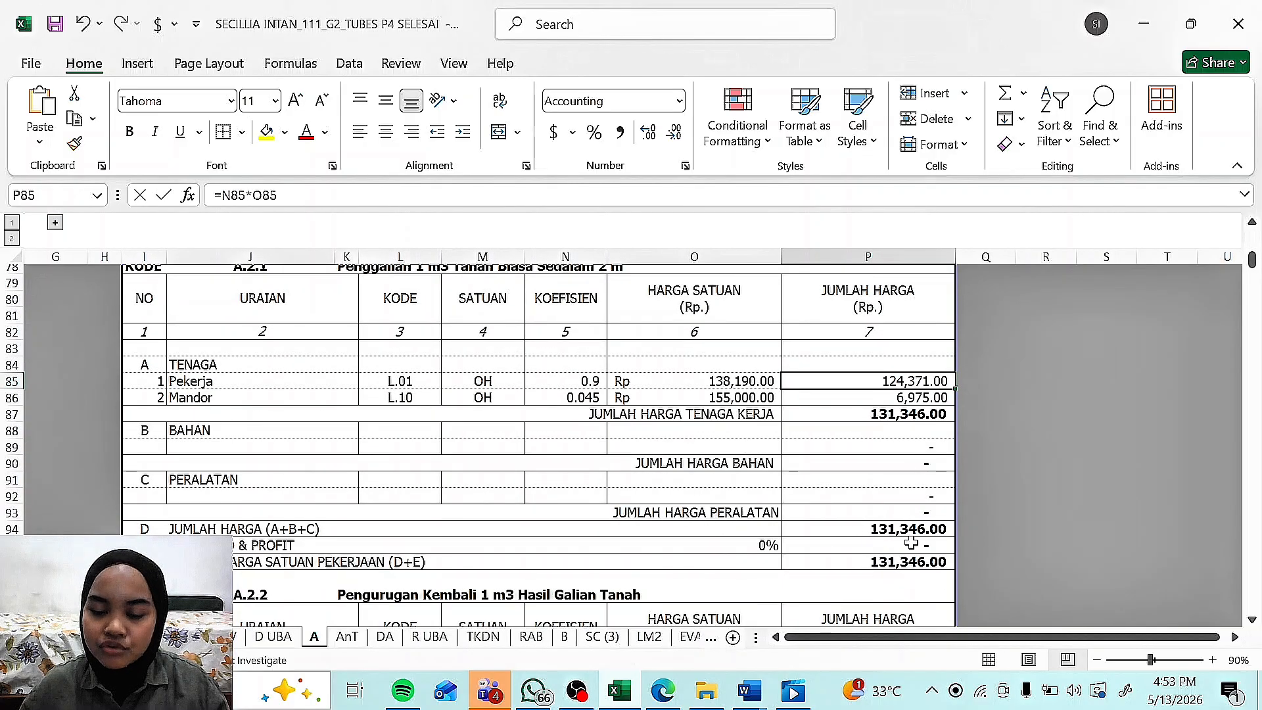
Step: Review the whole A.2.2 analysis, Pengurugan Kembali 1 m3 Hasil Galian Tanah, from its TENAGA entries to the total rows
{"action": "scroll", "coordinate": [820, 528], "scroll_direction": "down", "scroll_amount": 3}
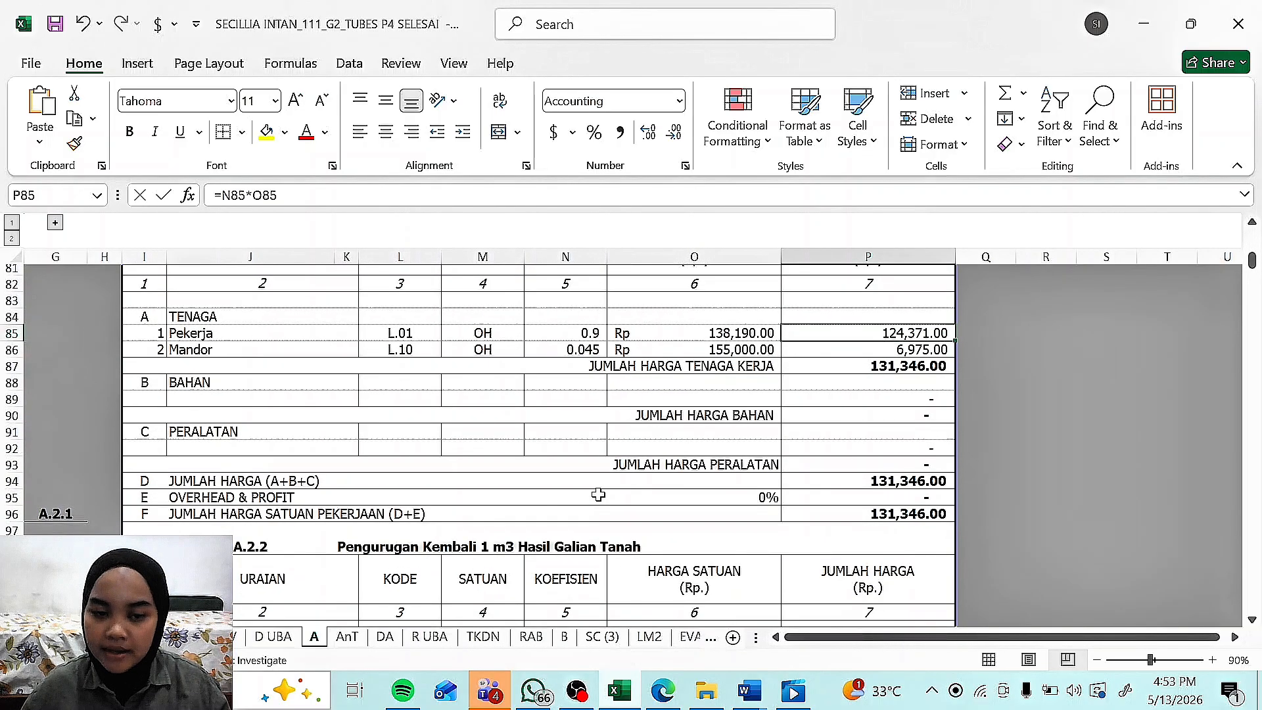
{"action": "scroll", "coordinate": [385, 454], "scroll_direction": "down", "scroll_amount": 1}
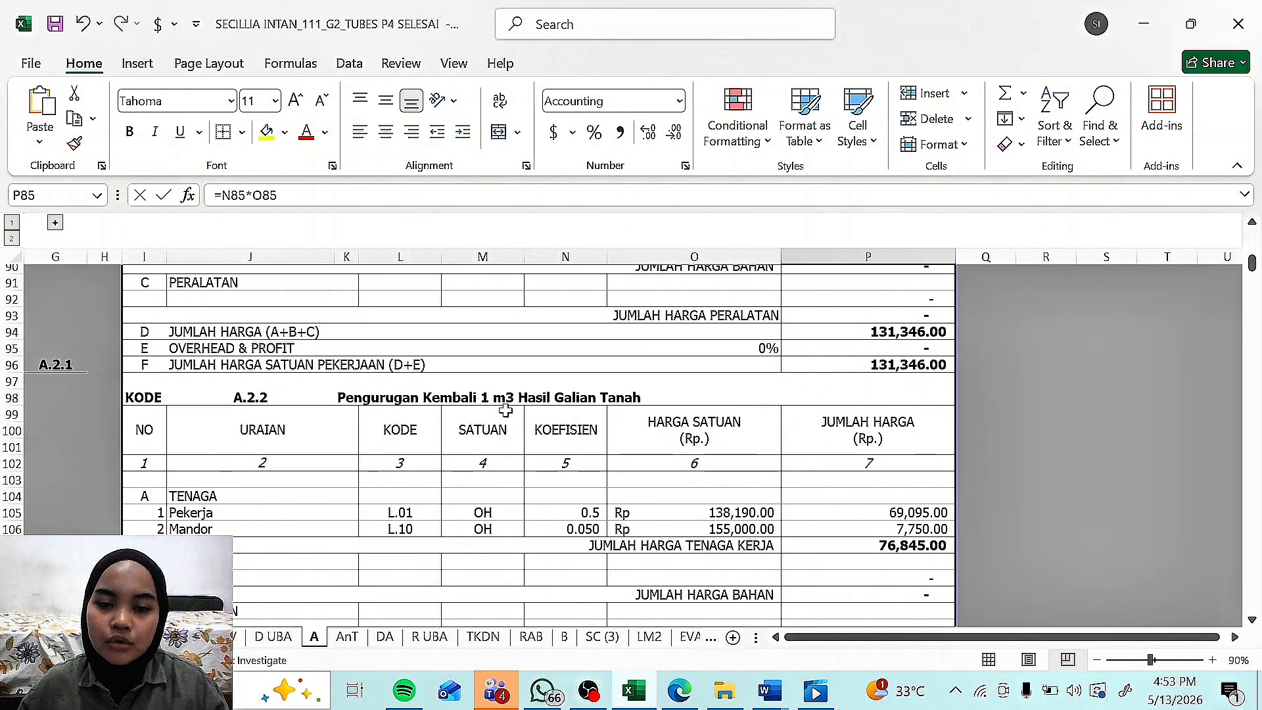
{"action": "scroll", "coordinate": [621, 430], "scroll_direction": "down", "scroll_amount": 1}
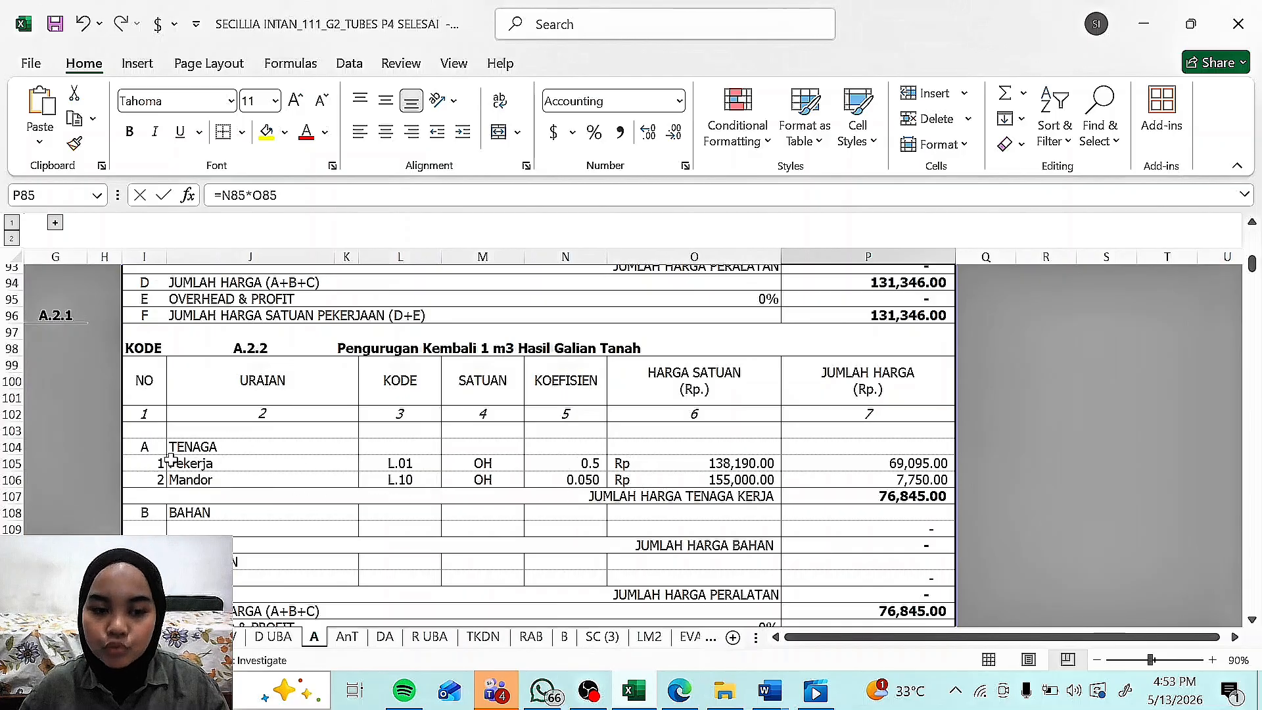
{"action": "scroll", "coordinate": [210, 499], "scroll_direction": "down", "scroll_amount": 1}
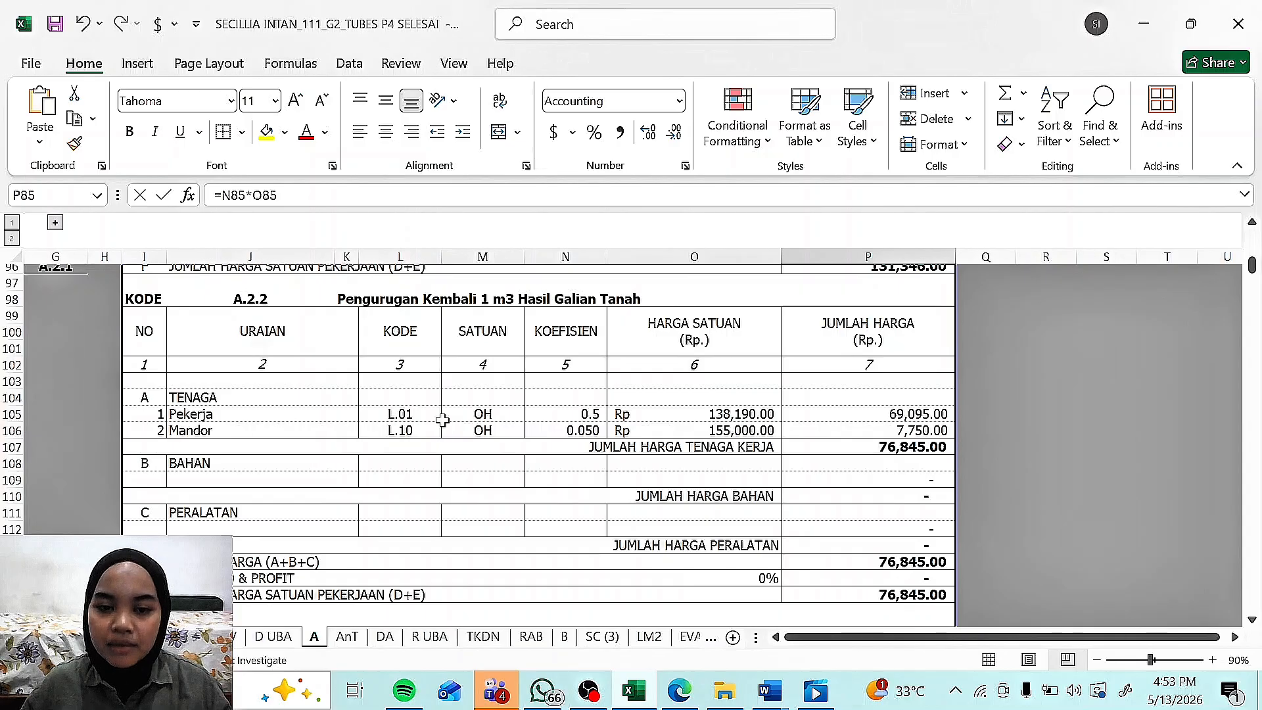
{"action": "scroll", "coordinate": [480, 454], "scroll_direction": "up", "scroll_amount": 1}
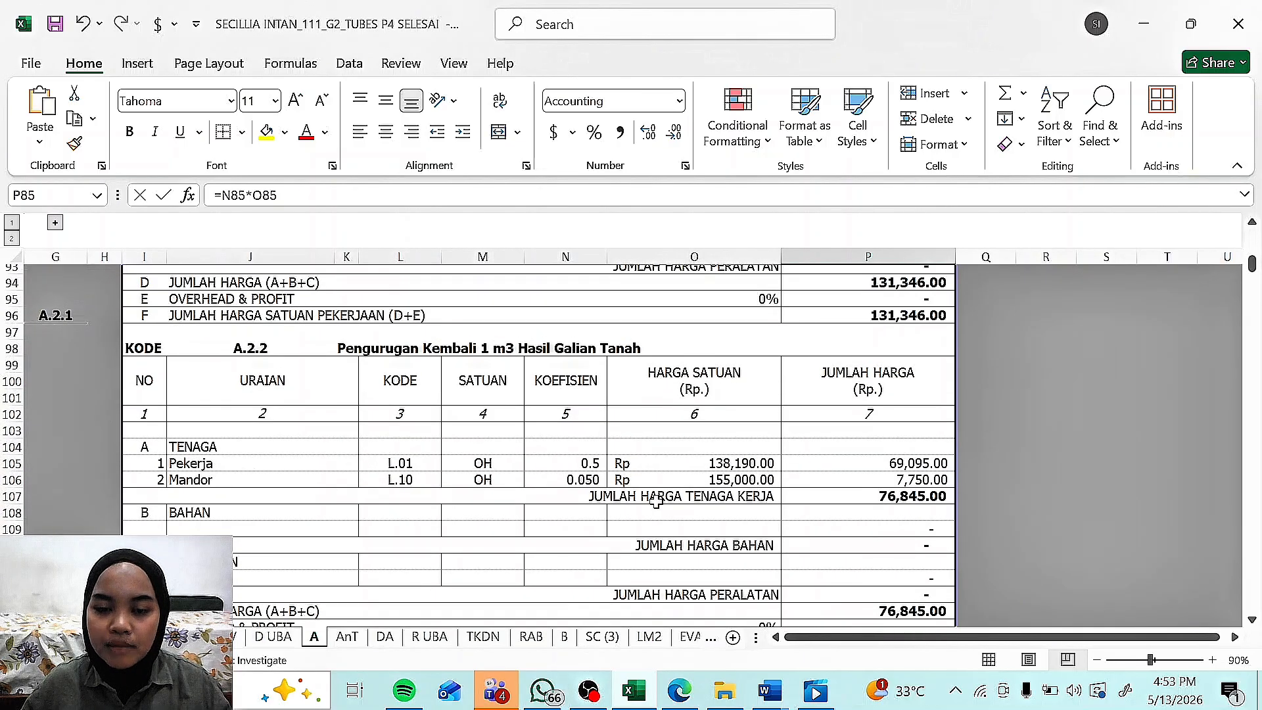
{"action": "scroll", "coordinate": [655, 500], "scroll_direction": "up", "scroll_amount": 7}
{"action": "scroll", "coordinate": [655, 501], "scroll_direction": "down", "scroll_amount": 7}
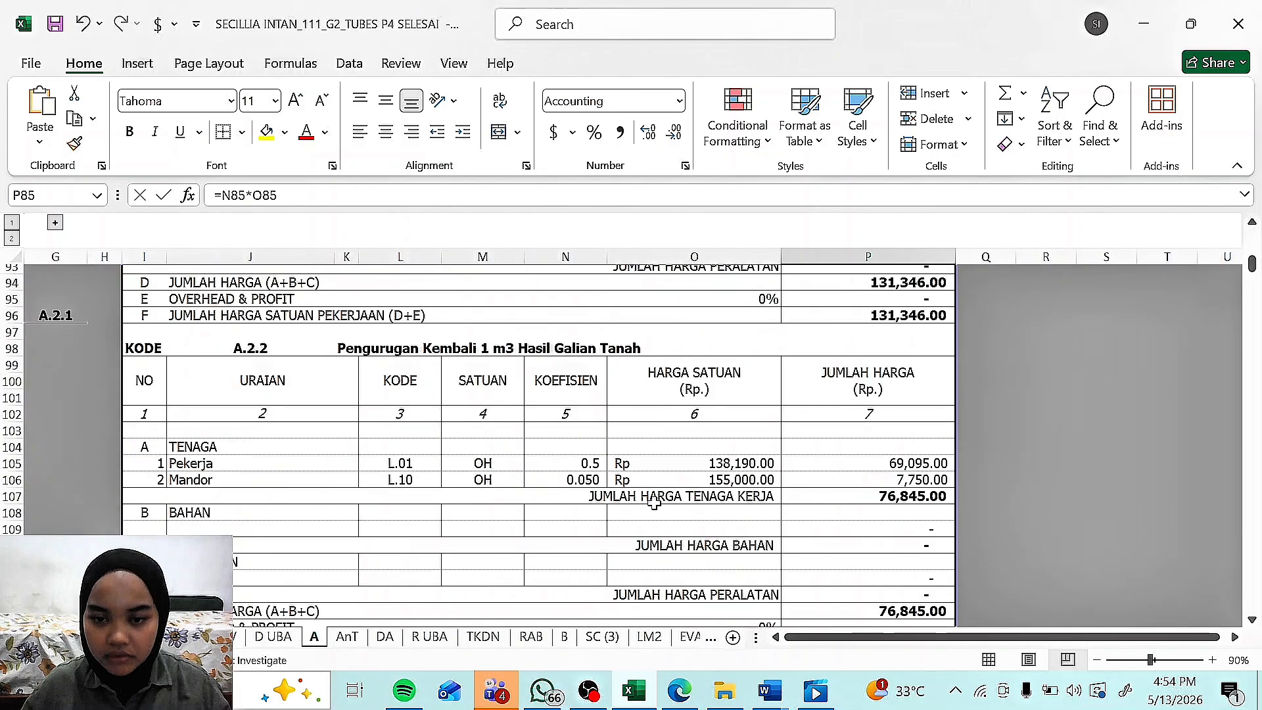
{"action": "scroll", "coordinate": [654, 502], "scroll_direction": "down", "scroll_amount": 1}
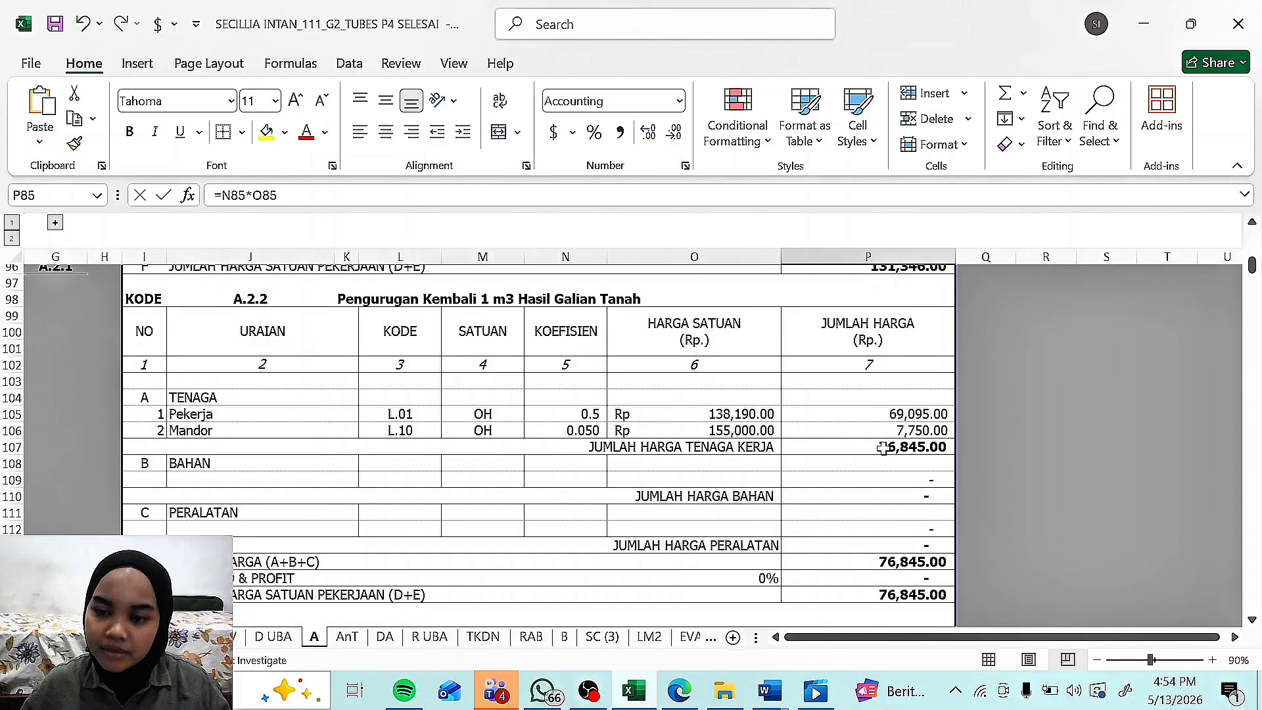
{"action": "scroll", "coordinate": [962, 427], "scroll_direction": "down", "scroll_amount": 1}
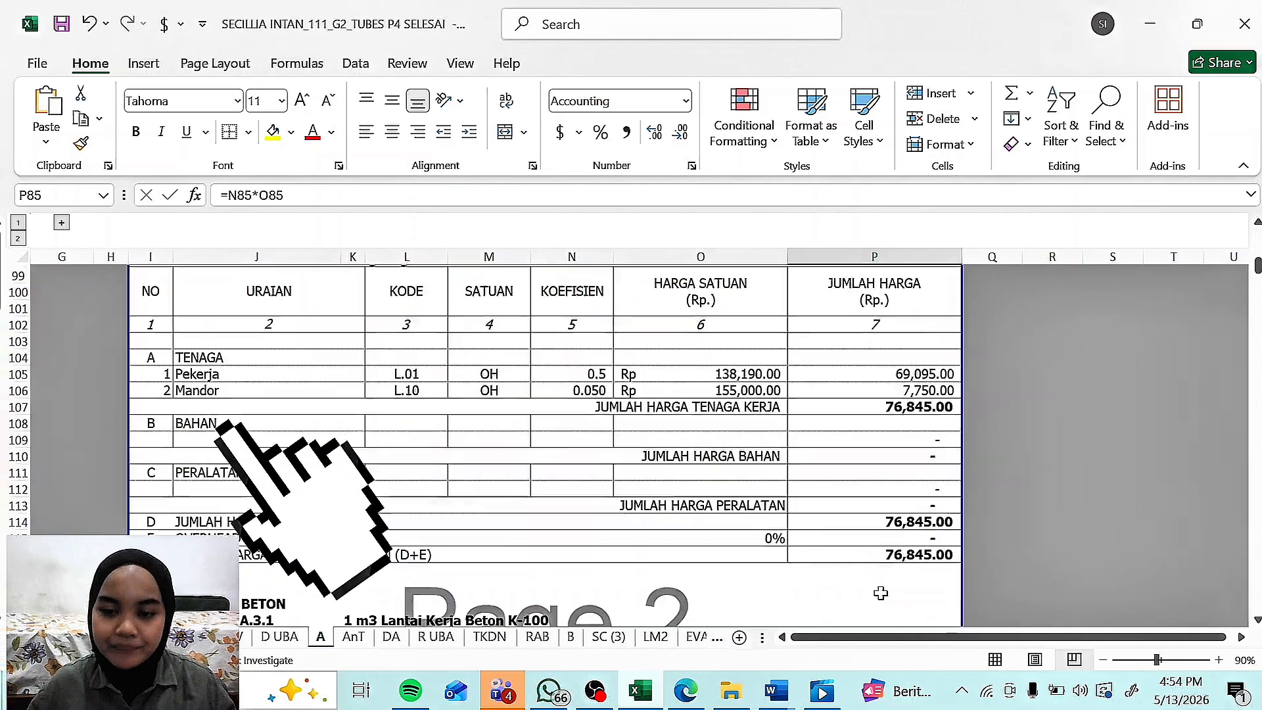
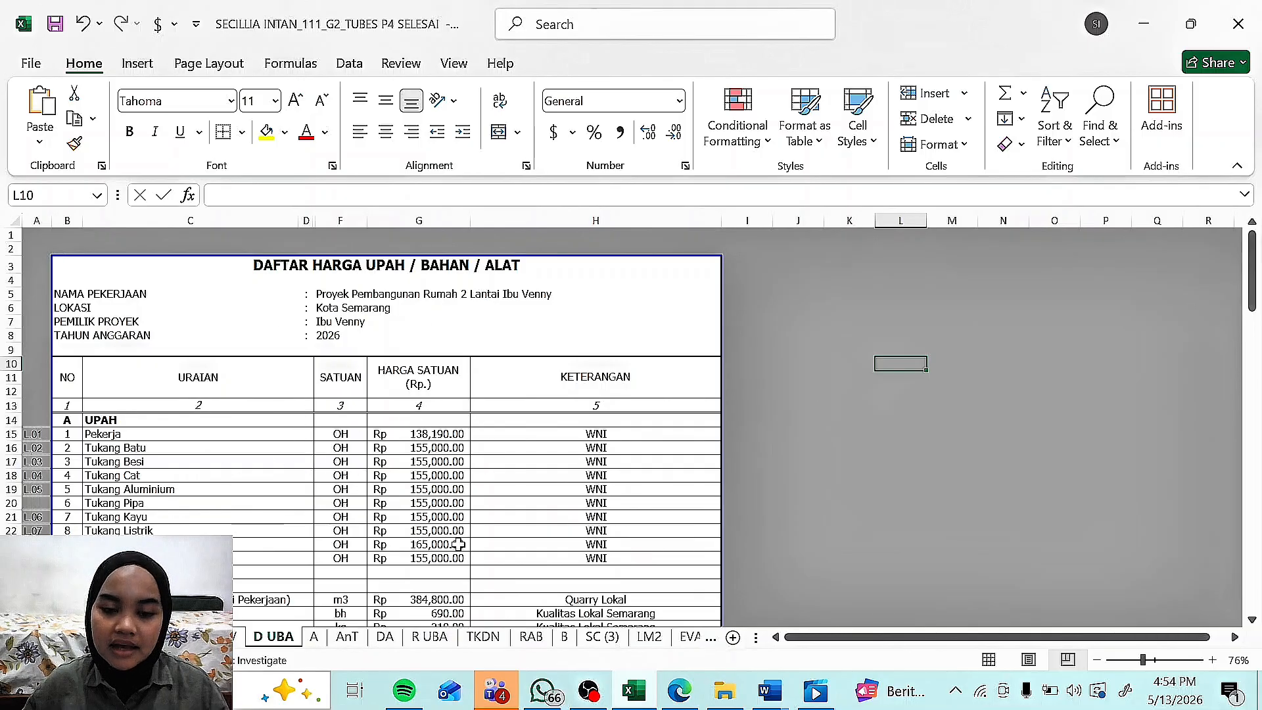
Step: Look through the DAFTAR HARGA UPAH / BAHAN / ALAT list on sheet D UBA, down to the ALAT section and back to the heading
{"action": "scroll", "coordinate": [380, 529], "scroll_direction": "down", "scroll_amount": 1}
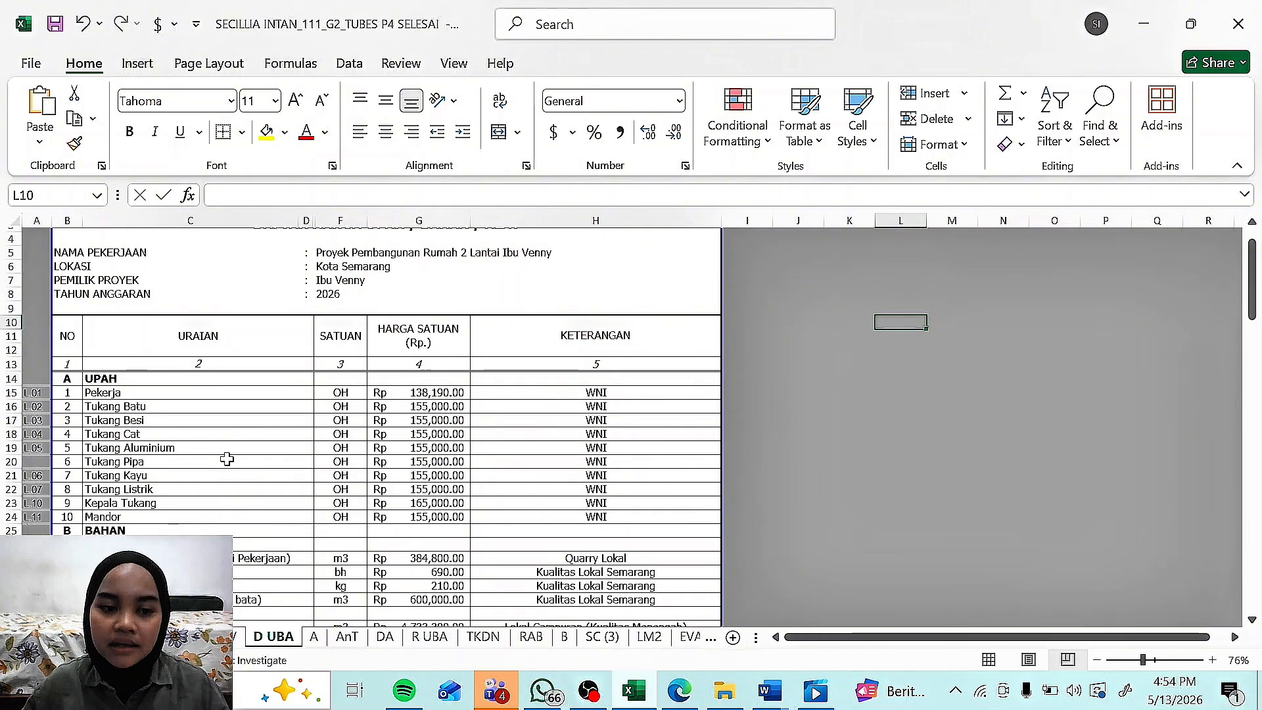
{"action": "scroll", "coordinate": [99, 447], "scroll_direction": "up", "scroll_amount": 1}
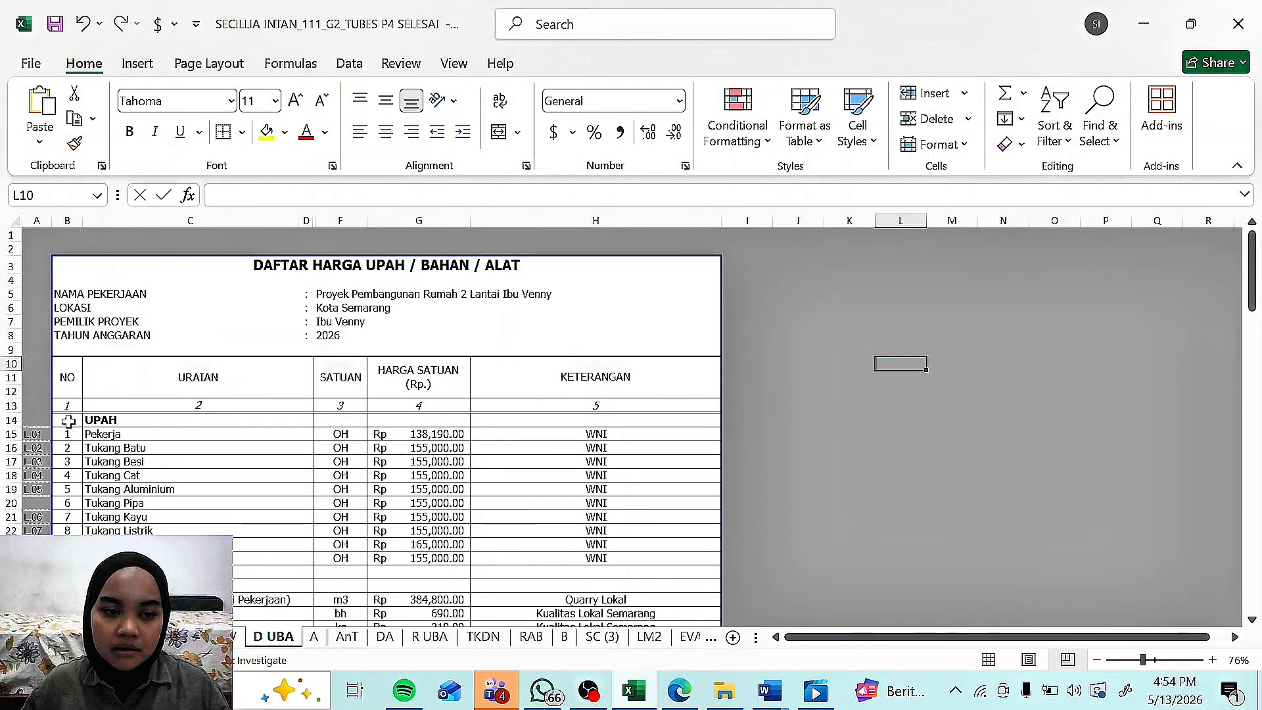
{"action": "scroll", "coordinate": [132, 447], "scroll_direction": "down", "scroll_amount": 12}
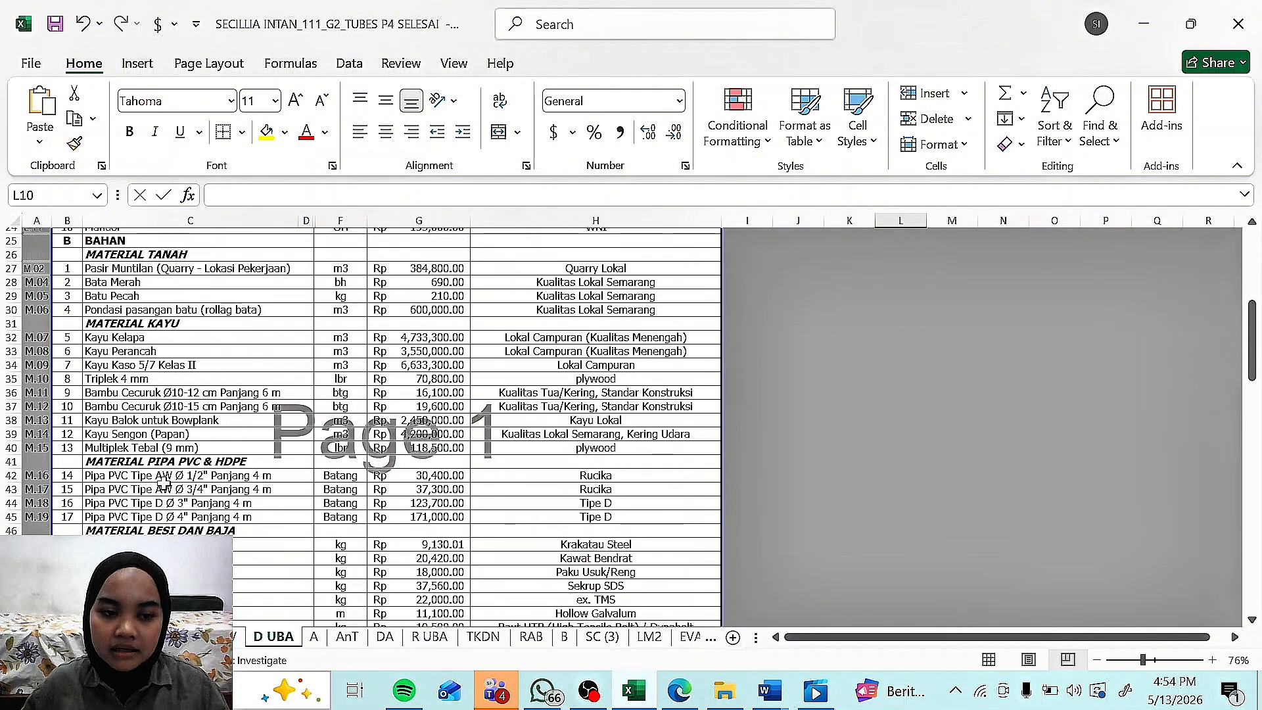
{"action": "scroll", "coordinate": [164, 483], "scroll_direction": "down", "scroll_amount": 6}
{"action": "scroll", "coordinate": [157, 486], "scroll_direction": "down", "scroll_amount": 13}
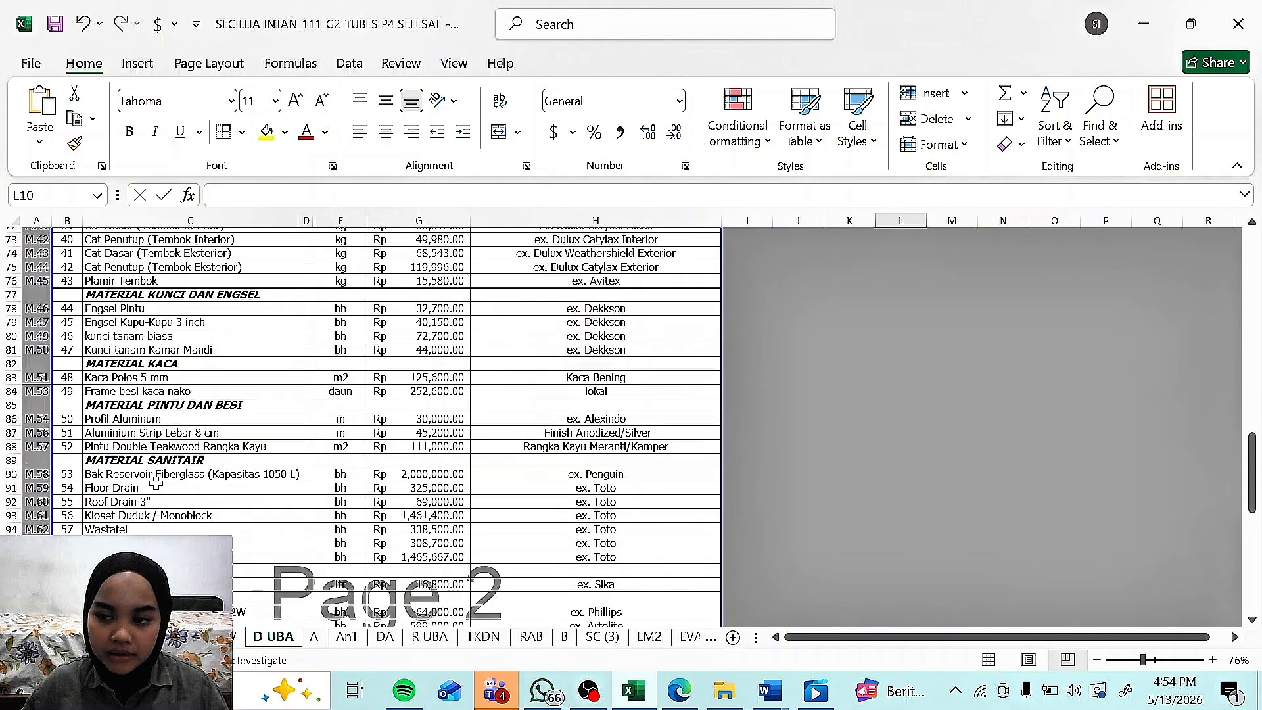
{"action": "scroll", "coordinate": [159, 485], "scroll_direction": "down", "scroll_amount": 3}
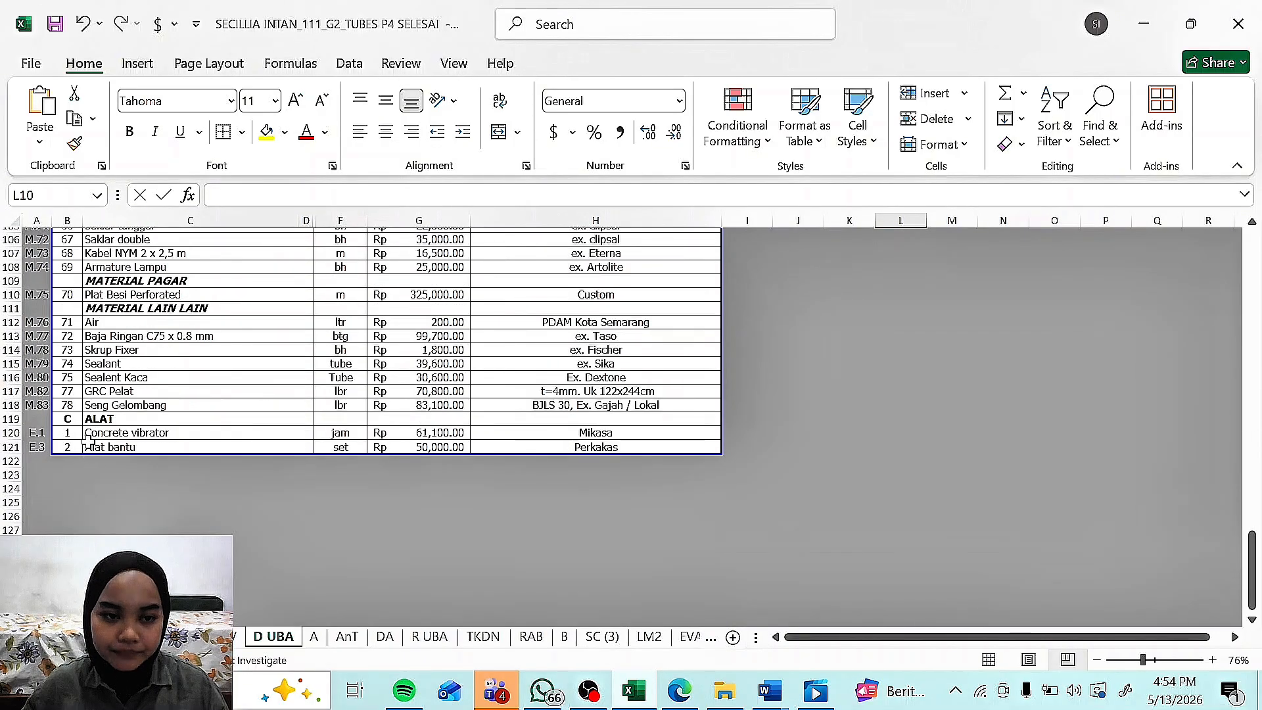
{"action": "left_click", "coordinate": [96, 419]}
{"action": "scroll", "coordinate": [263, 362], "scroll_direction": "up", "scroll_amount": 7}
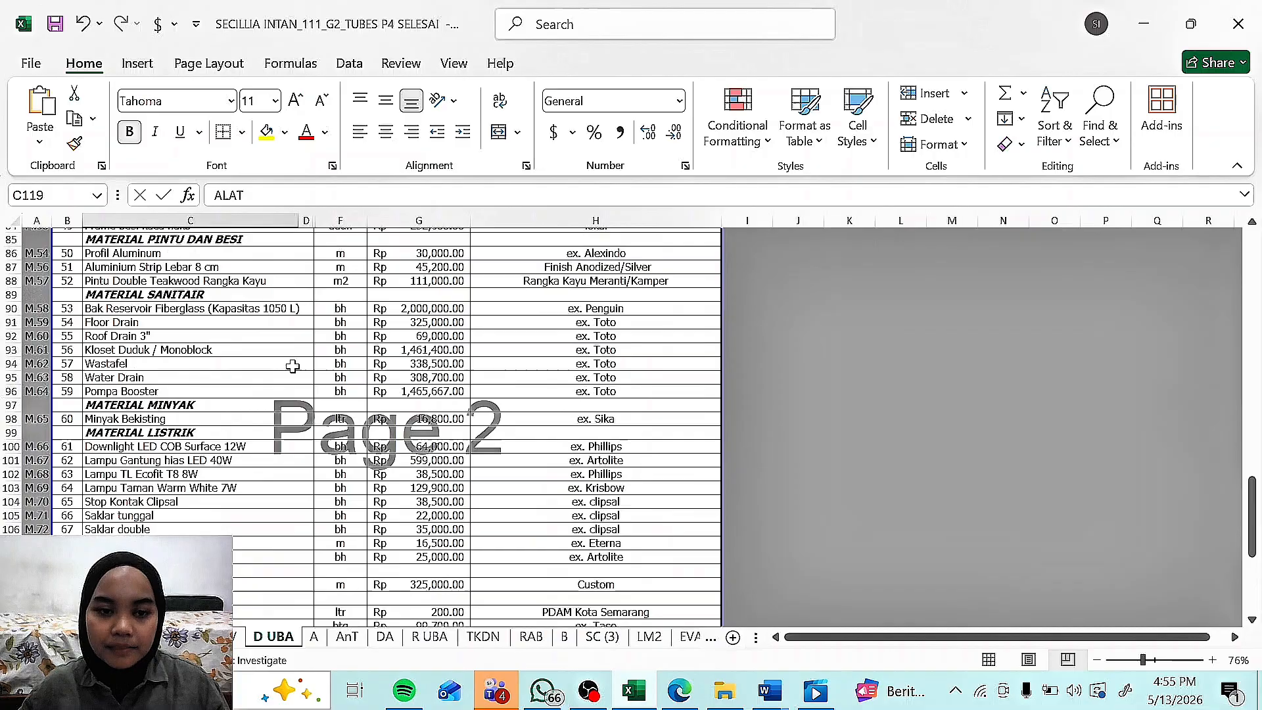
{"action": "scroll", "coordinate": [289, 368], "scroll_direction": "up", "scroll_amount": 20}
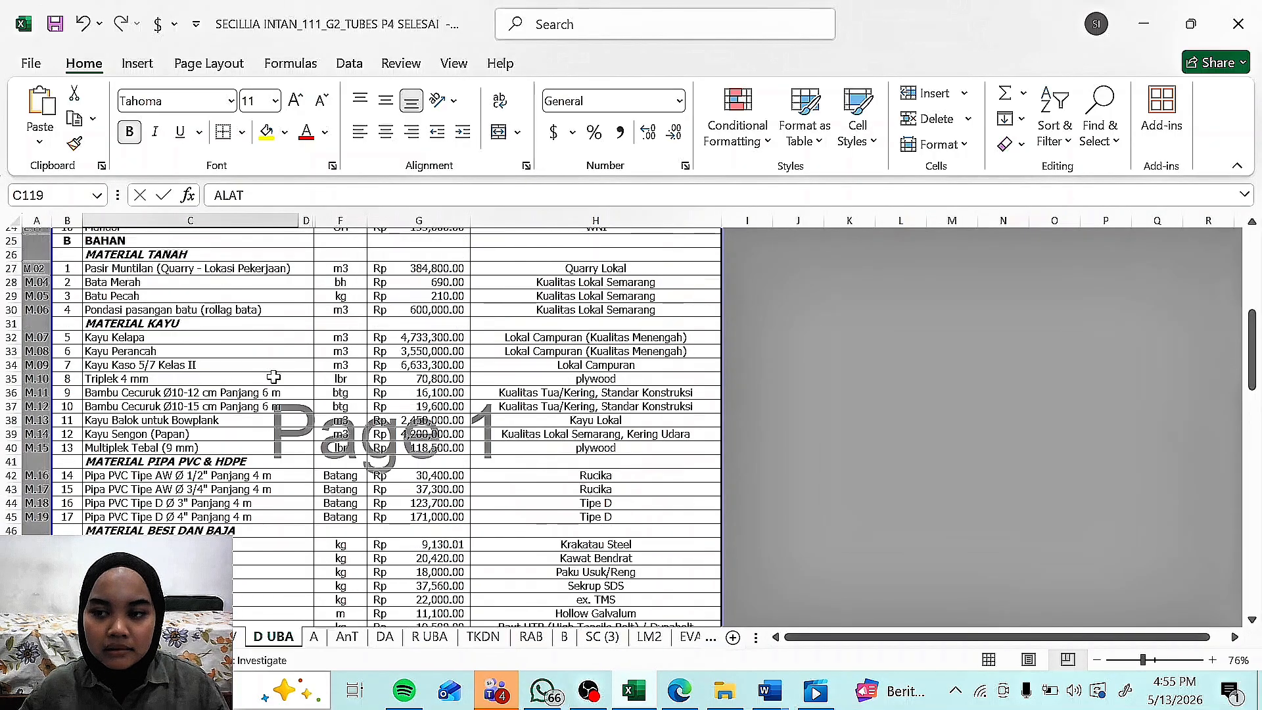
{"action": "scroll", "coordinate": [273, 377], "scroll_direction": "up", "scroll_amount": 8}
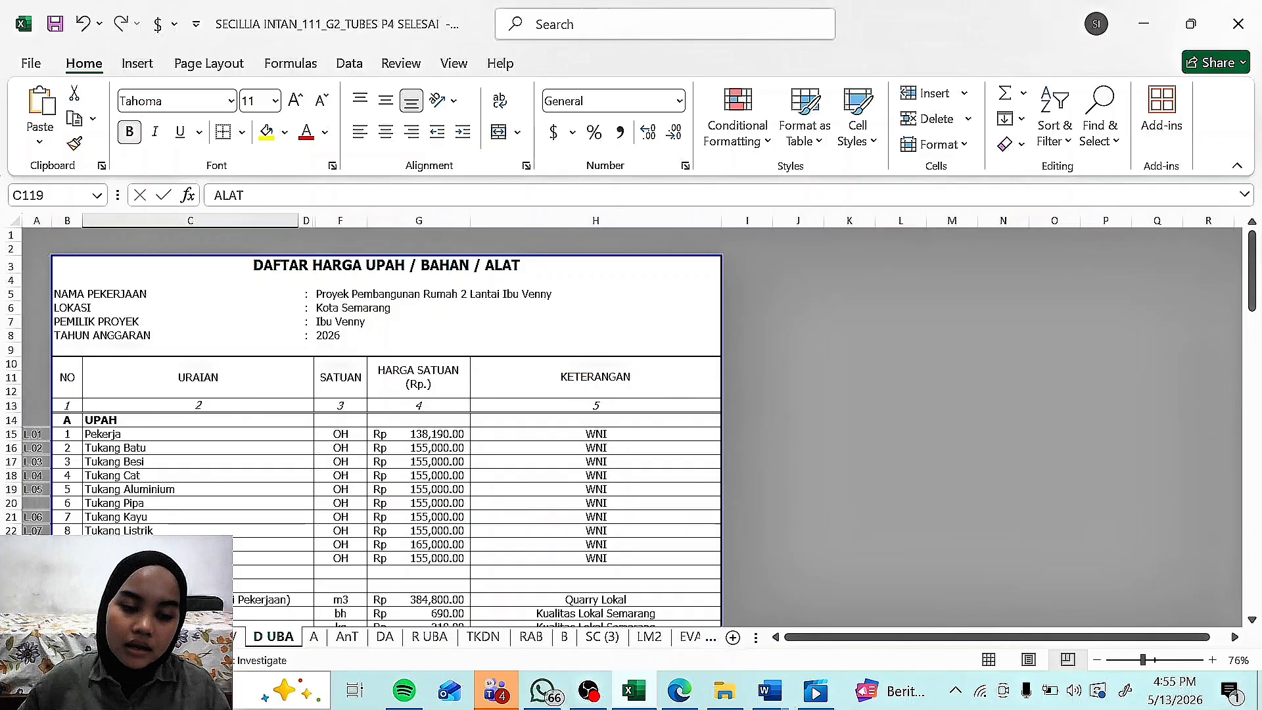
Step: Highlight the UPAH worker names from Pekerja to Mandor in C15:C24, and their SATUAN entries in F15:F24
{"action": "scroll", "coordinate": [183, 447], "scroll_direction": "down", "scroll_amount": 2}
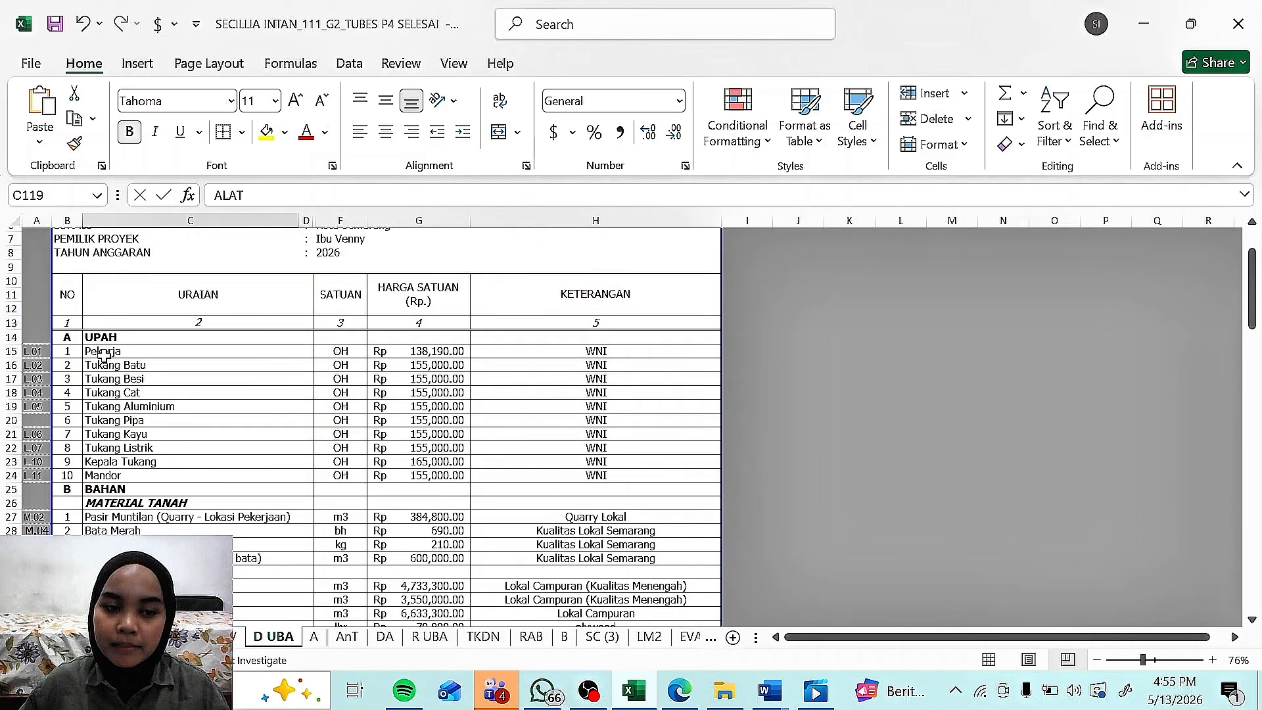
{"action": "scroll", "coordinate": [239, 340], "scroll_direction": "up", "scroll_amount": 2}
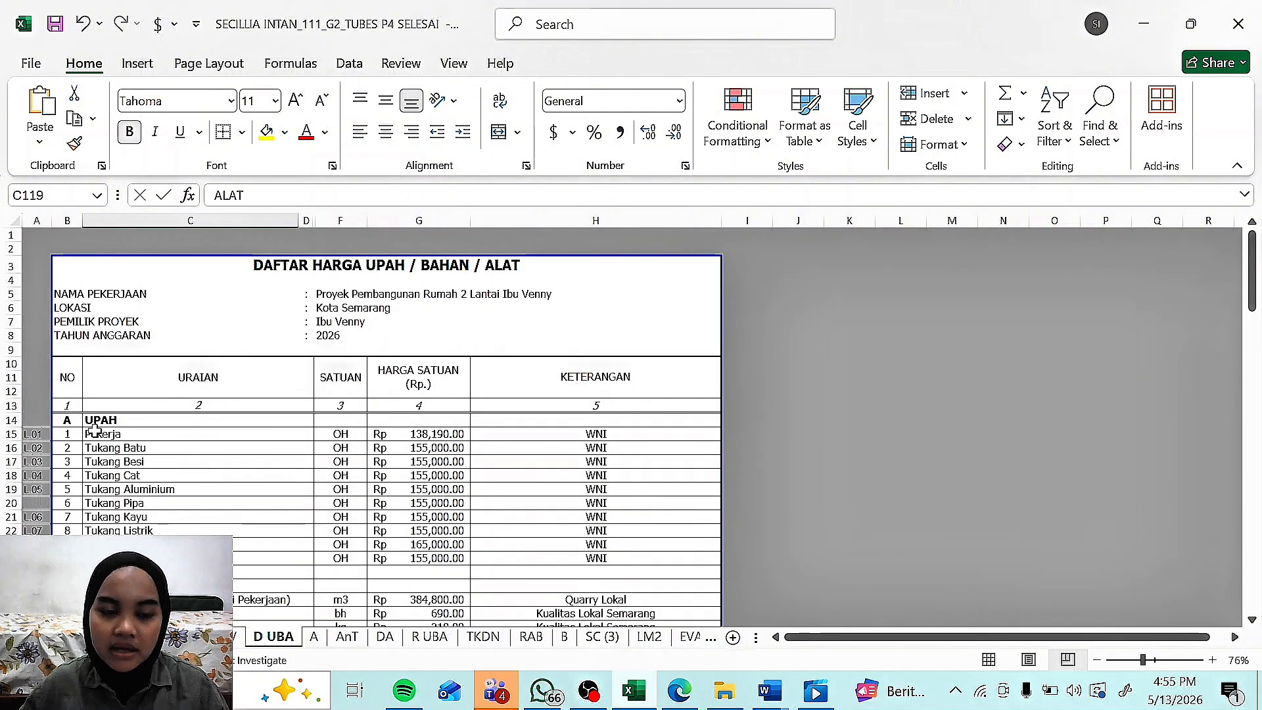
{"action": "left_click_drag", "start_coordinate": [119, 433], "coordinate": [132, 558]}
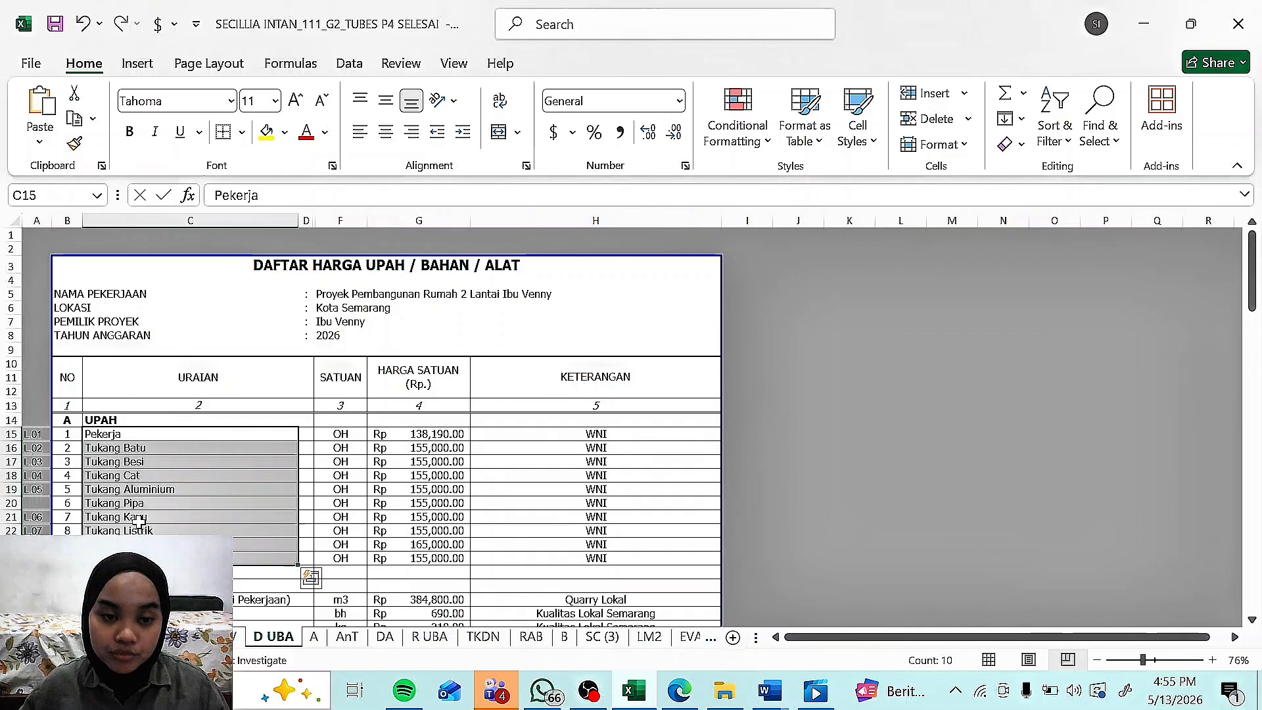
{"action": "left_click_drag", "start_coordinate": [341, 434], "coordinate": [340, 558]}
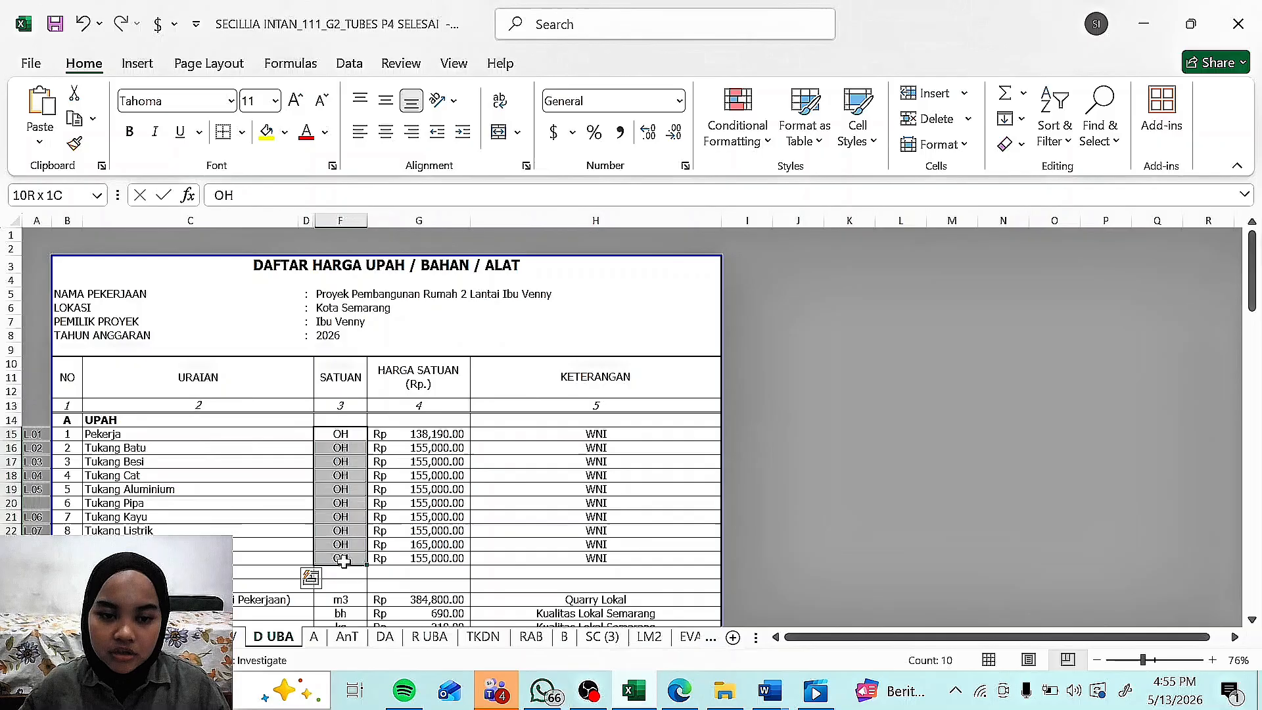
Step: Inspect the HARGA SATUAN wage values in the UPAH section, including Pekerja in G15, Tukang Besi in G17 and Tukang Aluminium in G19
{"action": "left_click", "coordinate": [426, 434]}
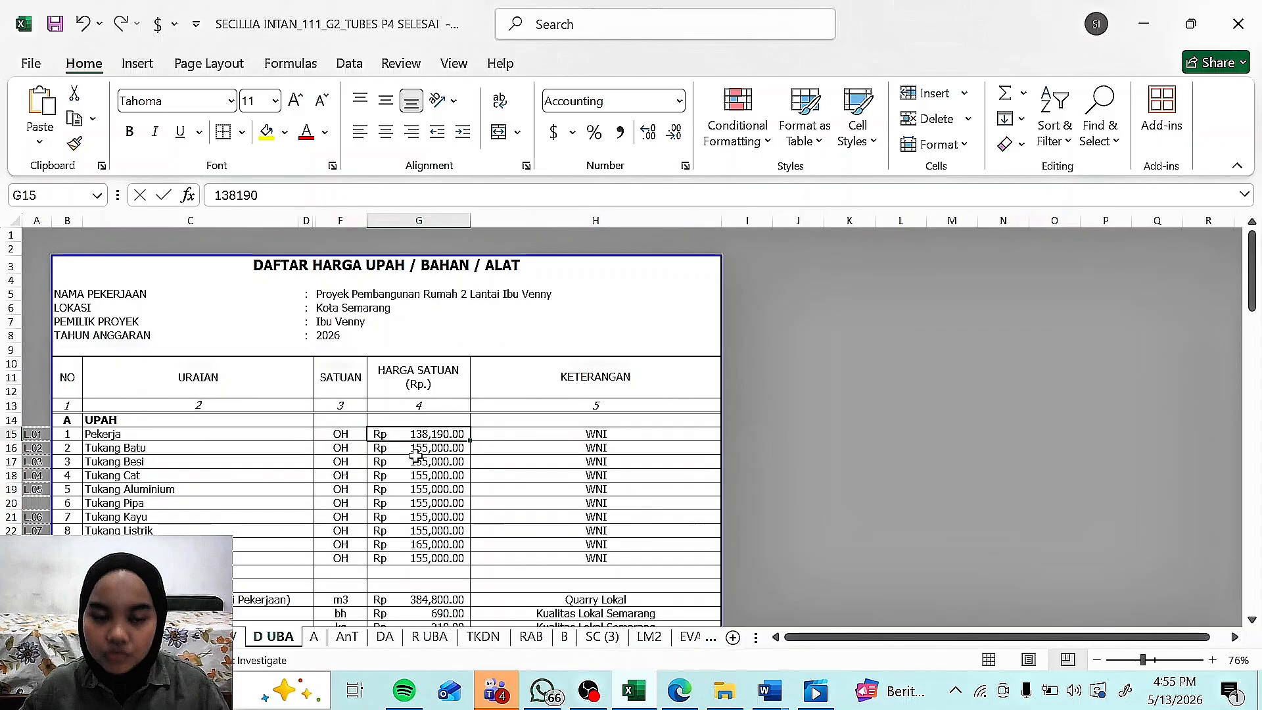
{"action": "left_click", "coordinate": [428, 504]}
{"action": "left_click", "coordinate": [431, 556]}
{"action": "left_click", "coordinate": [427, 504]}
{"action": "left_click", "coordinate": [425, 462]}
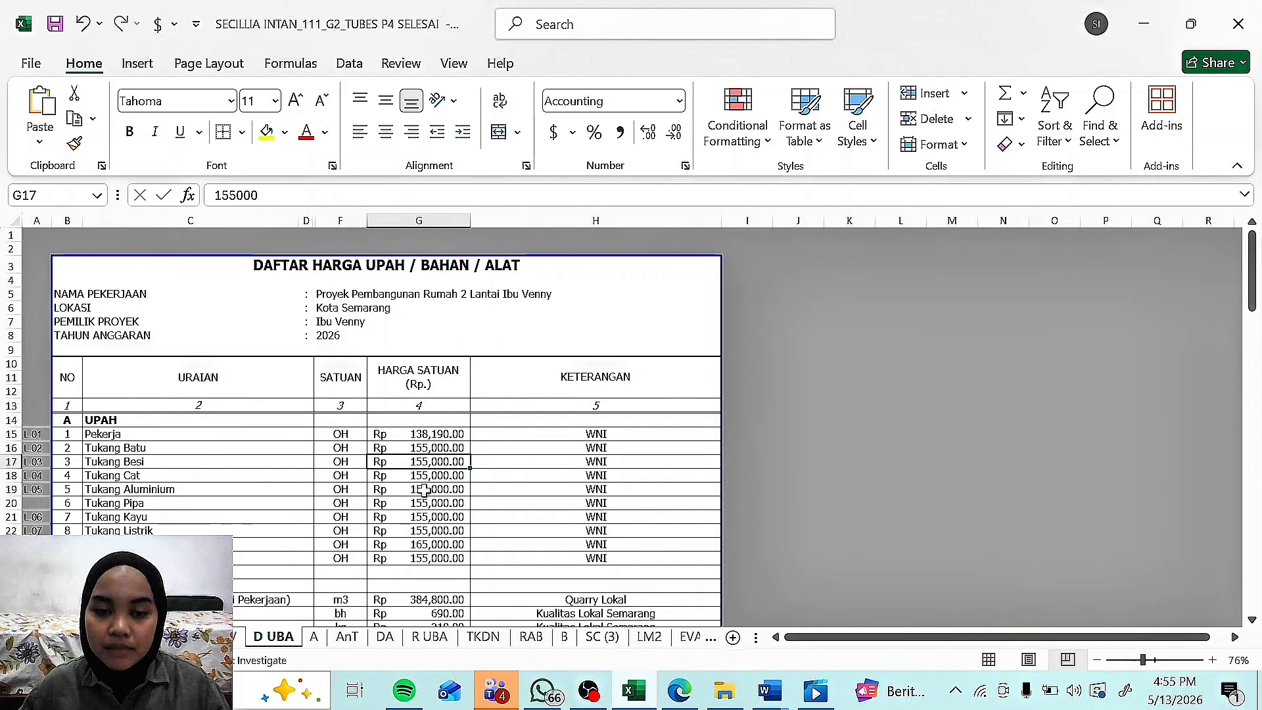
{"action": "left_click", "coordinate": [424, 490]}
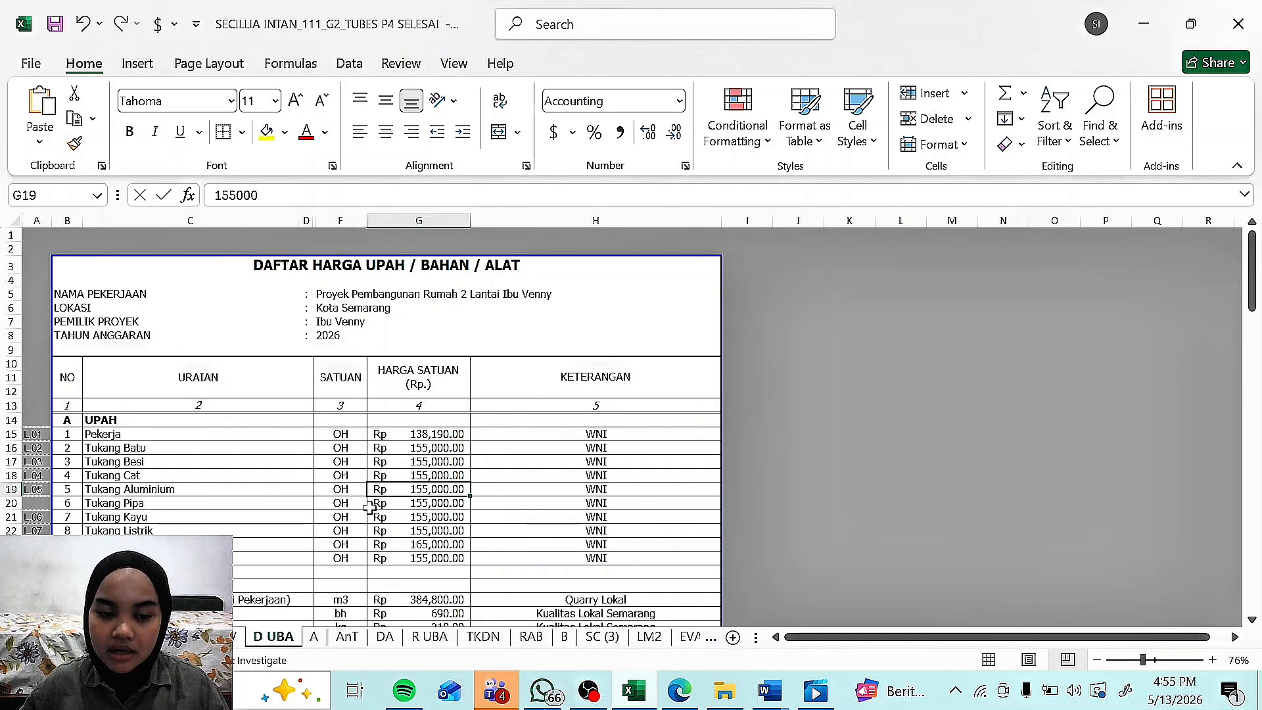
{"action": "left_click", "coordinate": [457, 460]}
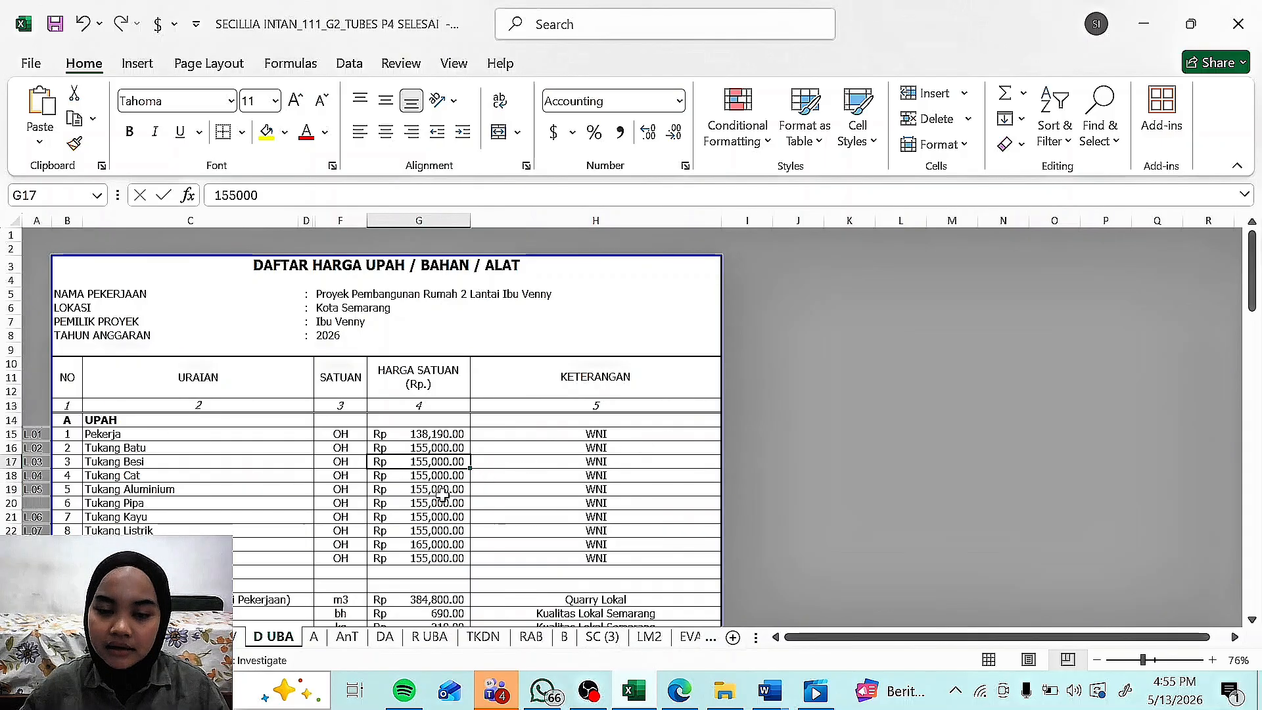
Step: Go to the BAHAN section and examine the MATERIAL TANAH and MATERIAL KAYU items, selecting Pasir Muntilan in C27
{"action": "scroll", "coordinate": [372, 525], "scroll_direction": "down", "scroll_amount": 2}
{"action": "scroll", "coordinate": [372, 525], "scroll_direction": "down", "scroll_amount": 3}
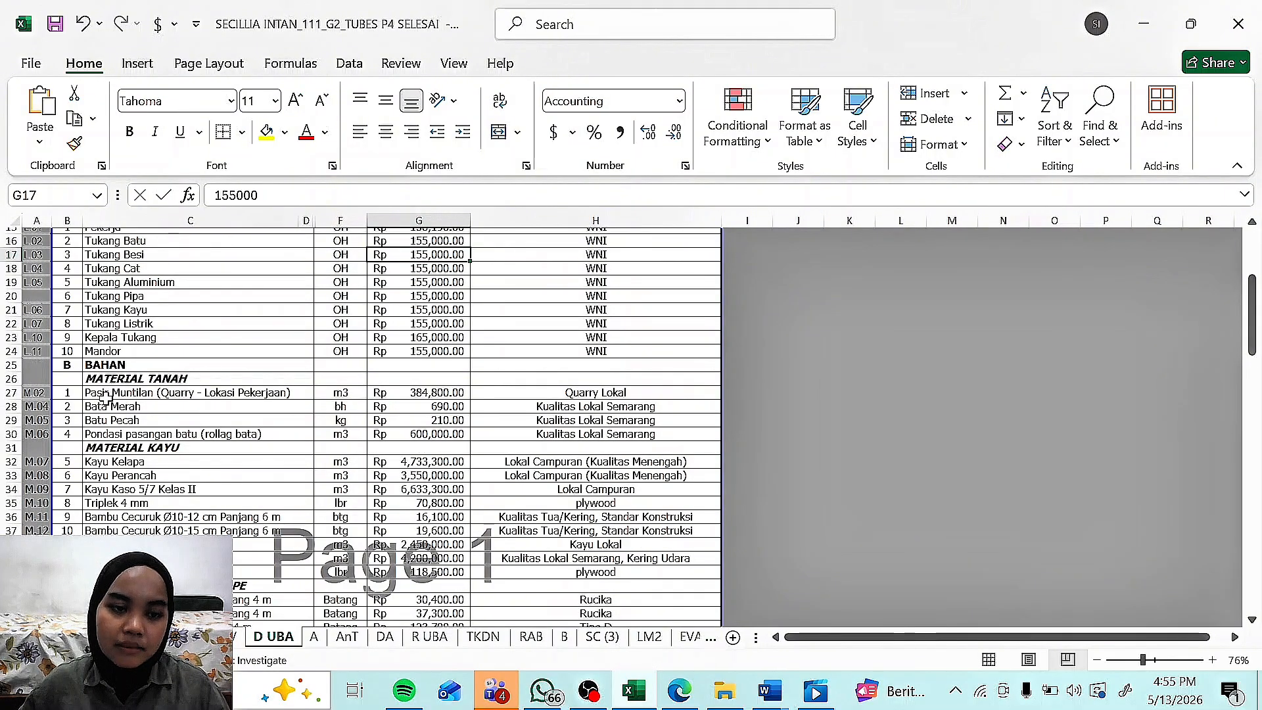
{"action": "scroll", "coordinate": [126, 483], "scroll_direction": "down", "scroll_amount": 1}
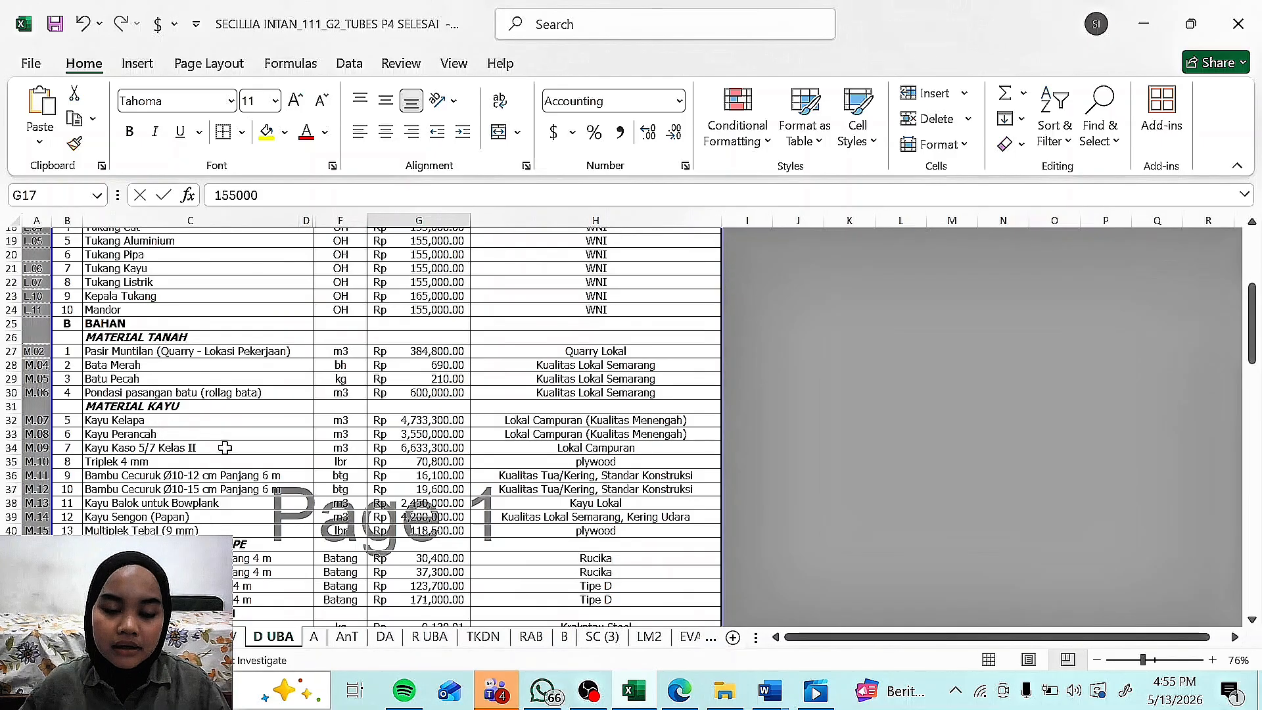
{"action": "left_click", "coordinate": [94, 354]}
{"action": "scroll", "coordinate": [347, 372], "scroll_direction": "up", "scroll_amount": 1}
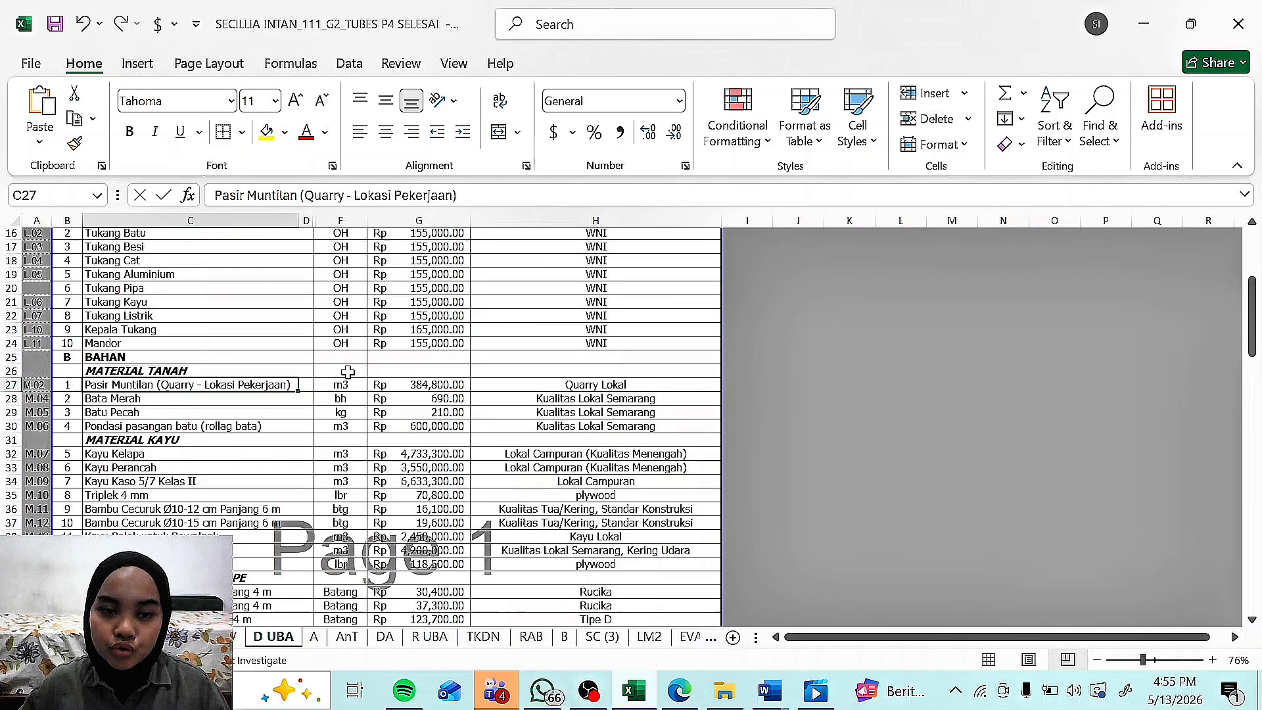
{"action": "scroll", "coordinate": [348, 372], "scroll_direction": "down", "scroll_amount": 3}
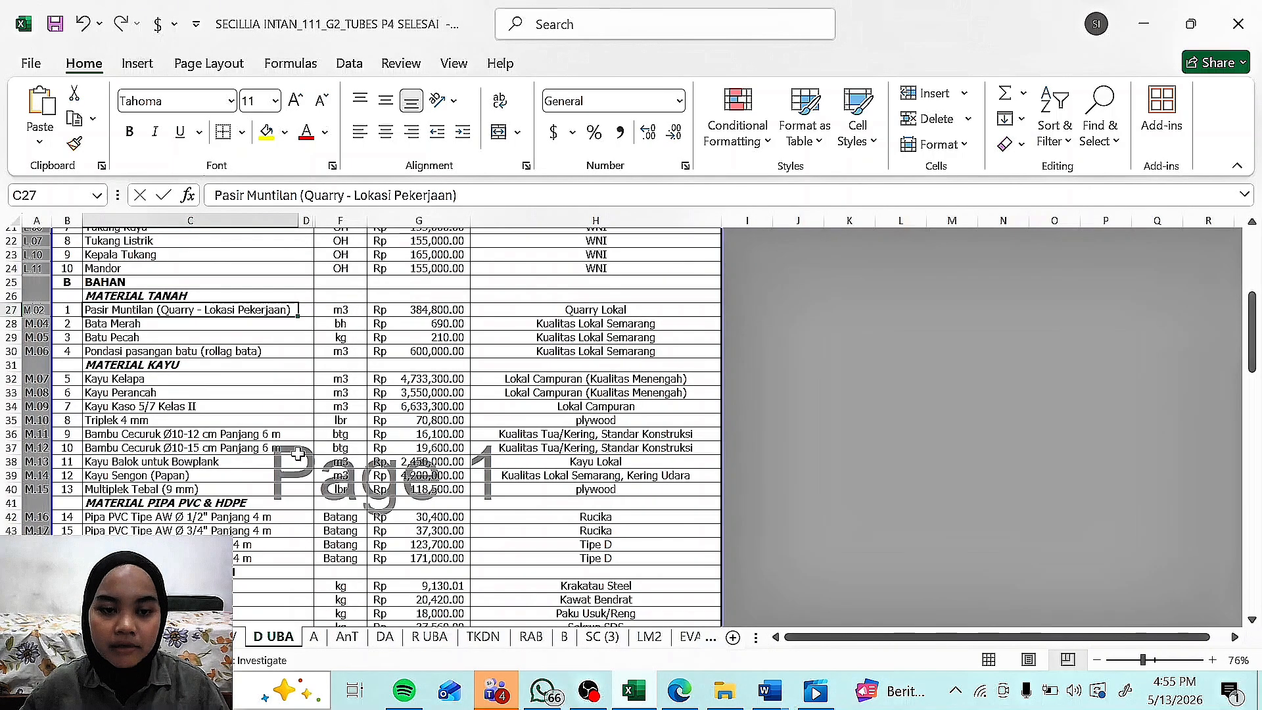
Step: Inspect the BAHAN unit in F36, the material prices in the HARGA SATUAN column from G27 down, and the KETERANGAN entry in H34
{"action": "left_click", "coordinate": [340, 430]}
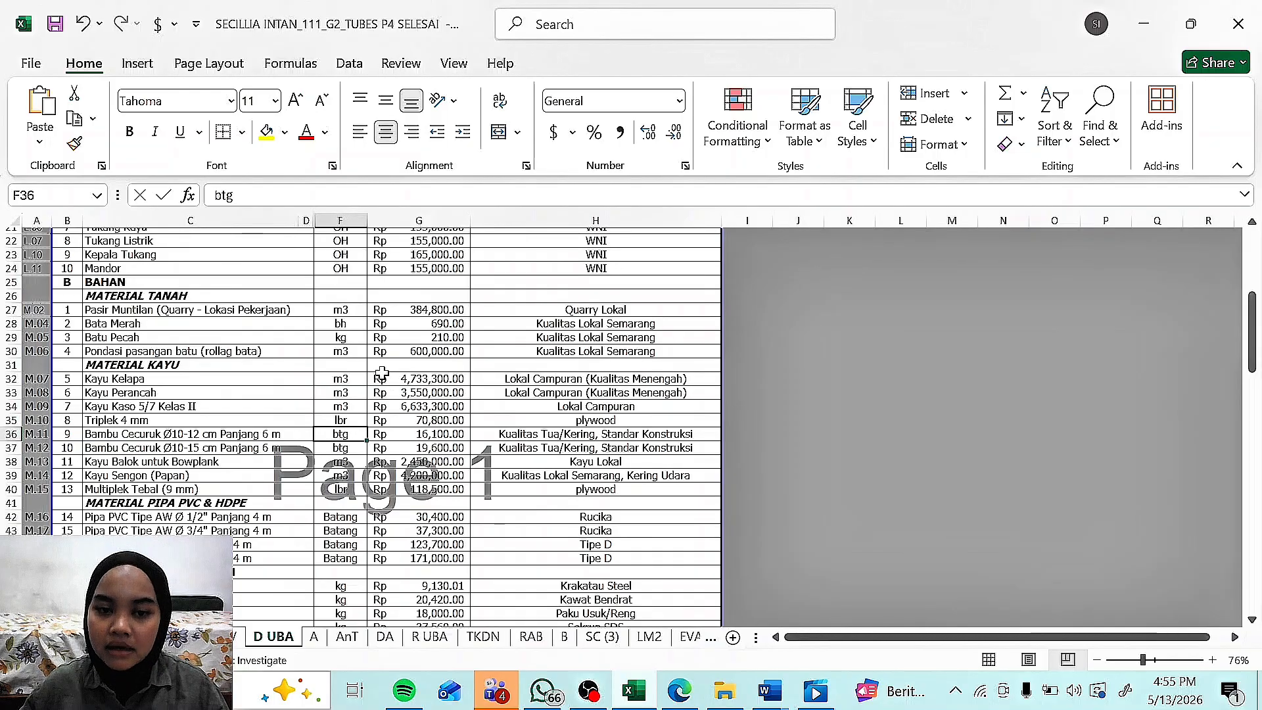
{"action": "left_click_drag", "start_coordinate": [427, 310], "coordinate": [483, 576]}
{"action": "left_click", "coordinate": [599, 406]}
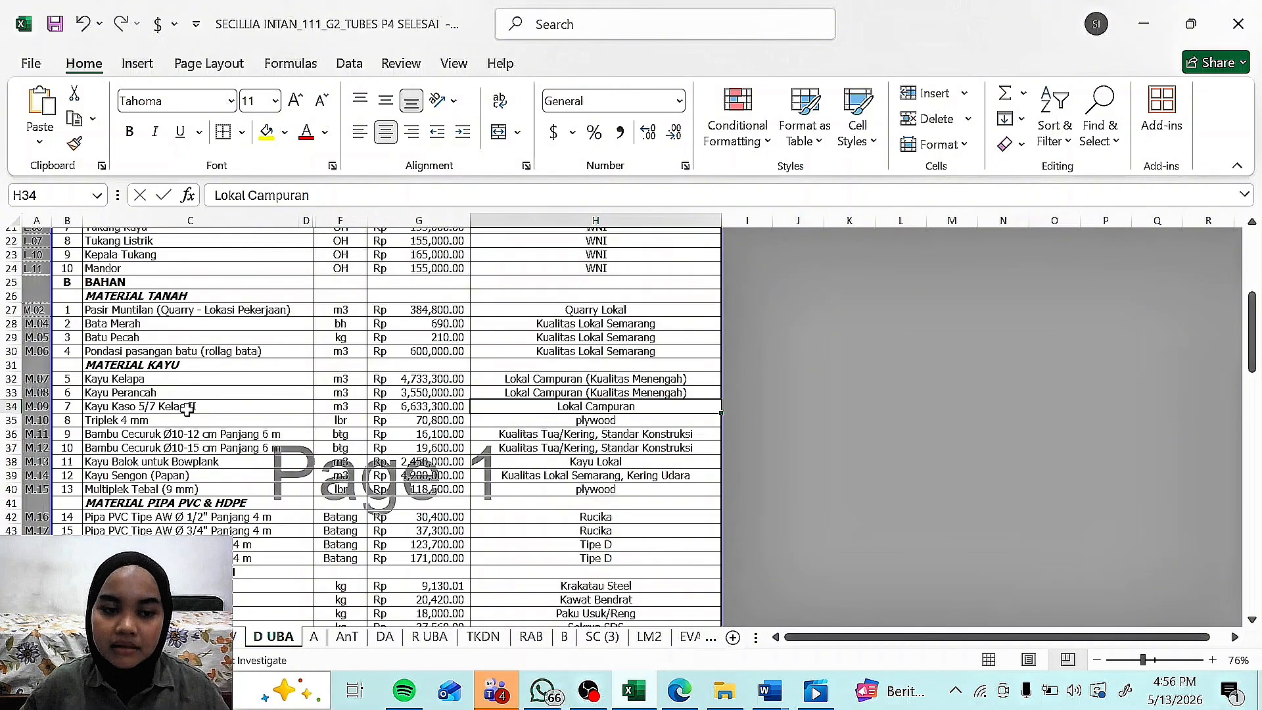
{"action": "scroll", "coordinate": [187, 408], "scroll_direction": "down", "scroll_amount": 1}
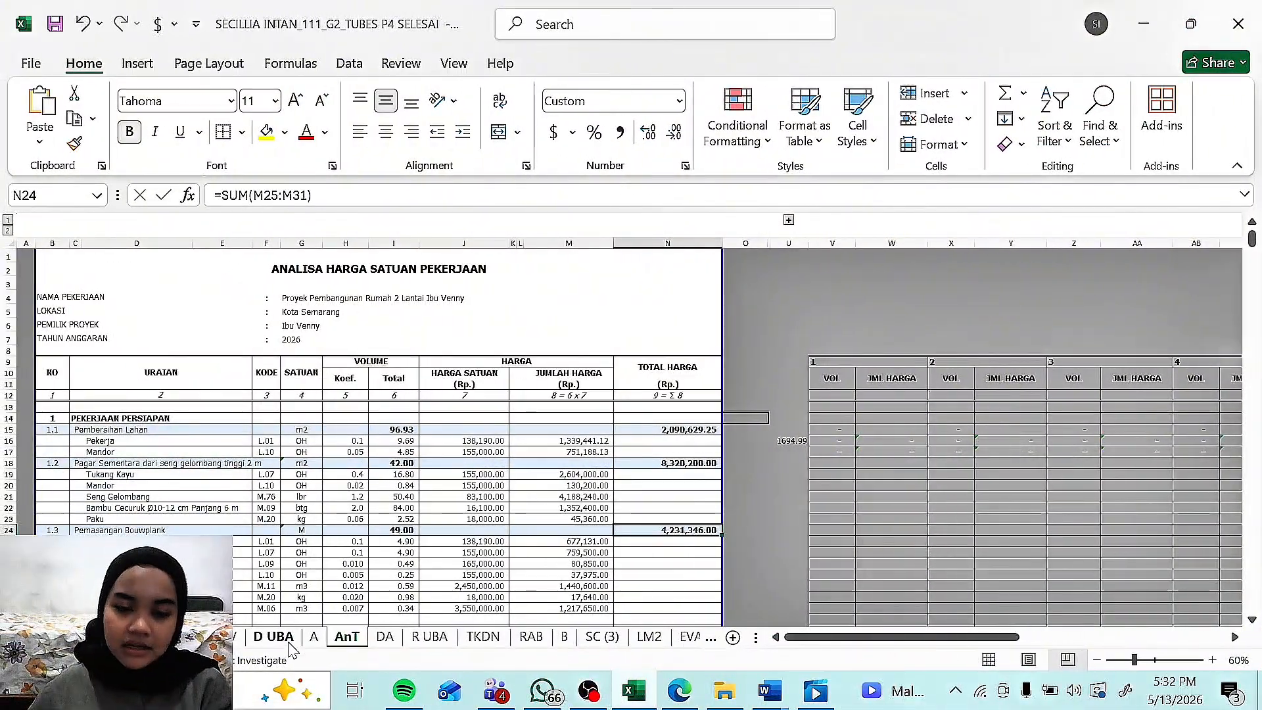
Step: Go to sheet A to show the ANALISA HARGA SATUAN PEKERJAAN, starting at A.1.1 Pembersihan Lahan 1 m2
{"action": "left_click", "coordinate": [318, 638]}
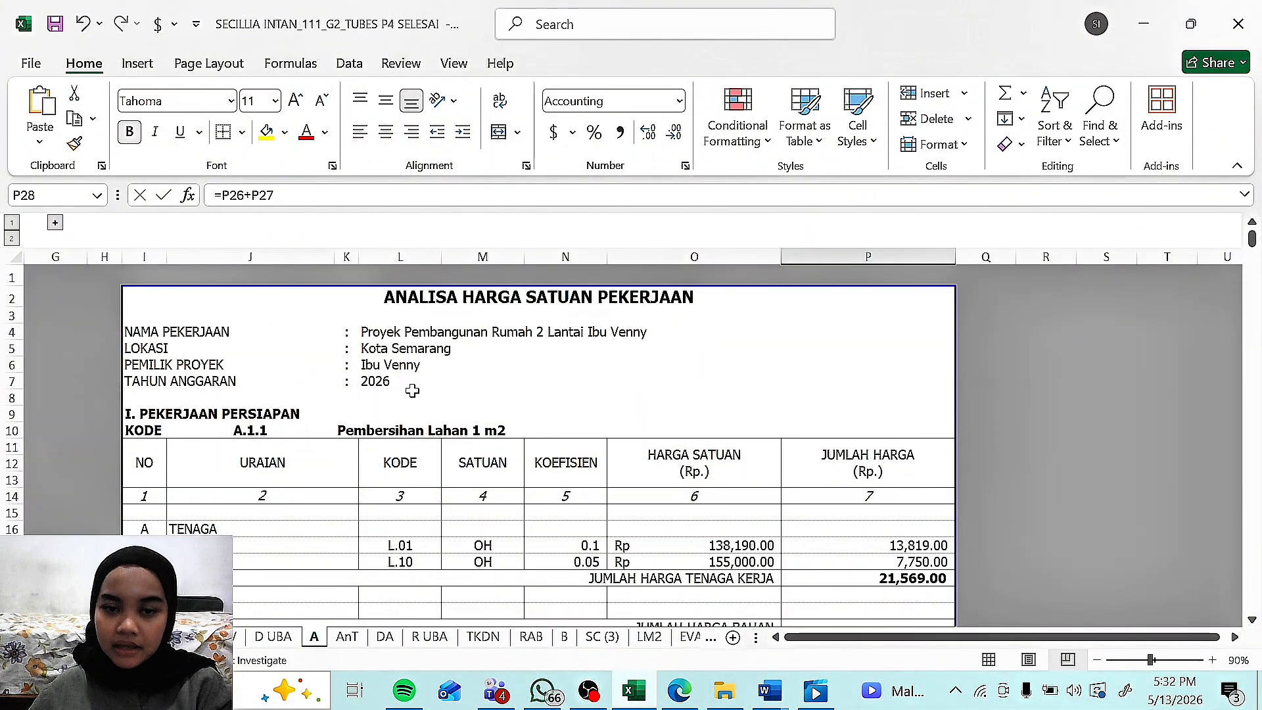
Step: On the AnT sheet, examine the PEKERJAAN PERSIAPAN heading and the Pembersihan Lahan, Pekerja and Mandor description cells
{"action": "left_click", "coordinate": [346, 636]}
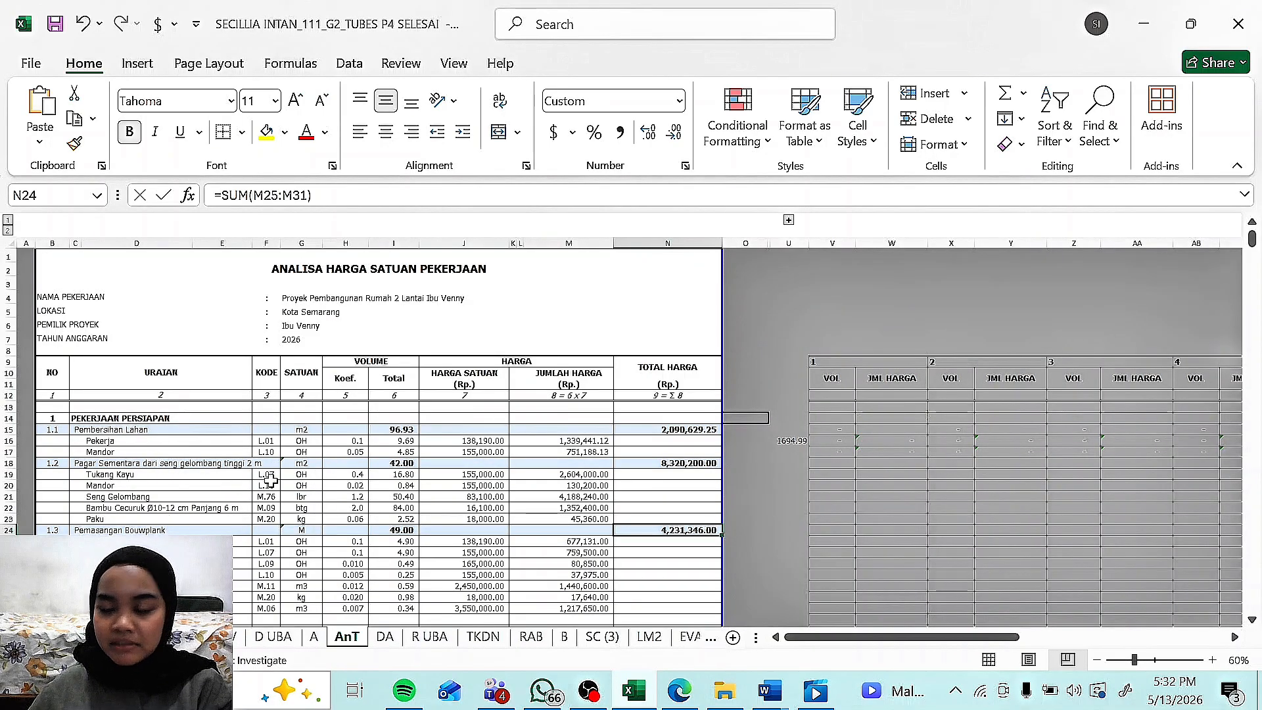
{"action": "left_click", "coordinate": [1148, 659]}
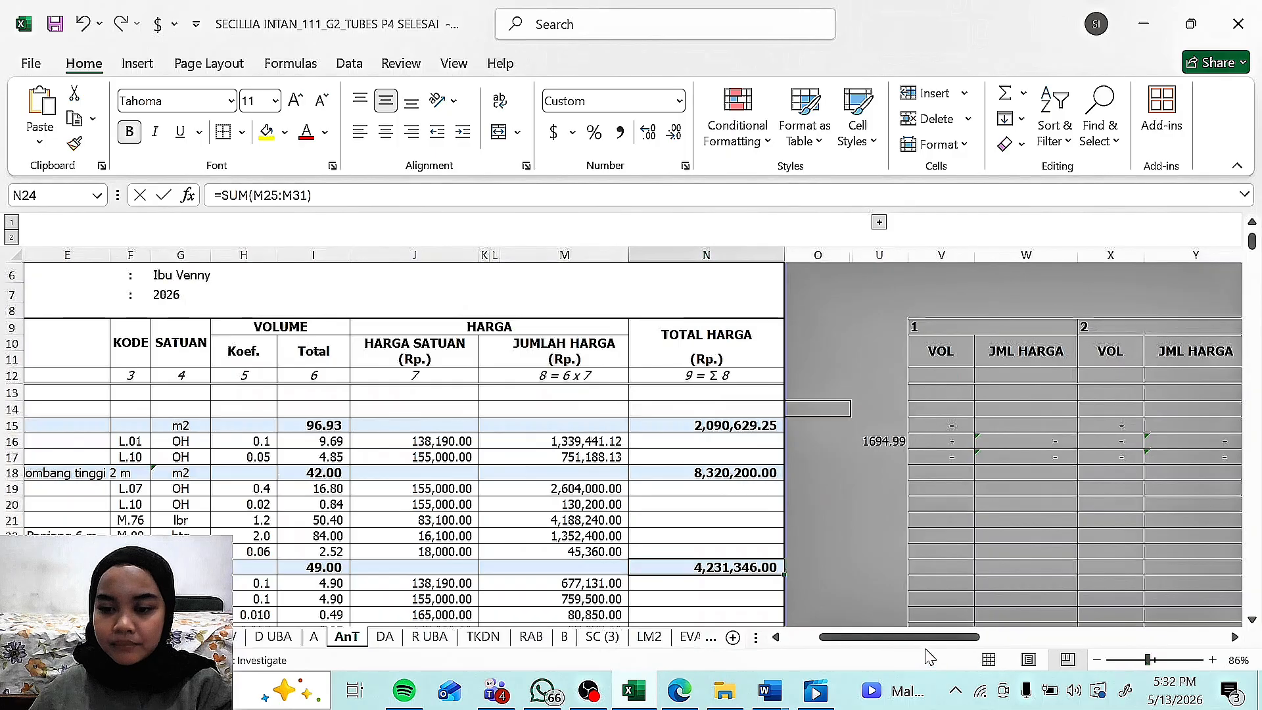
{"action": "left_click_drag", "start_coordinate": [926, 636], "coordinate": [894, 636]}
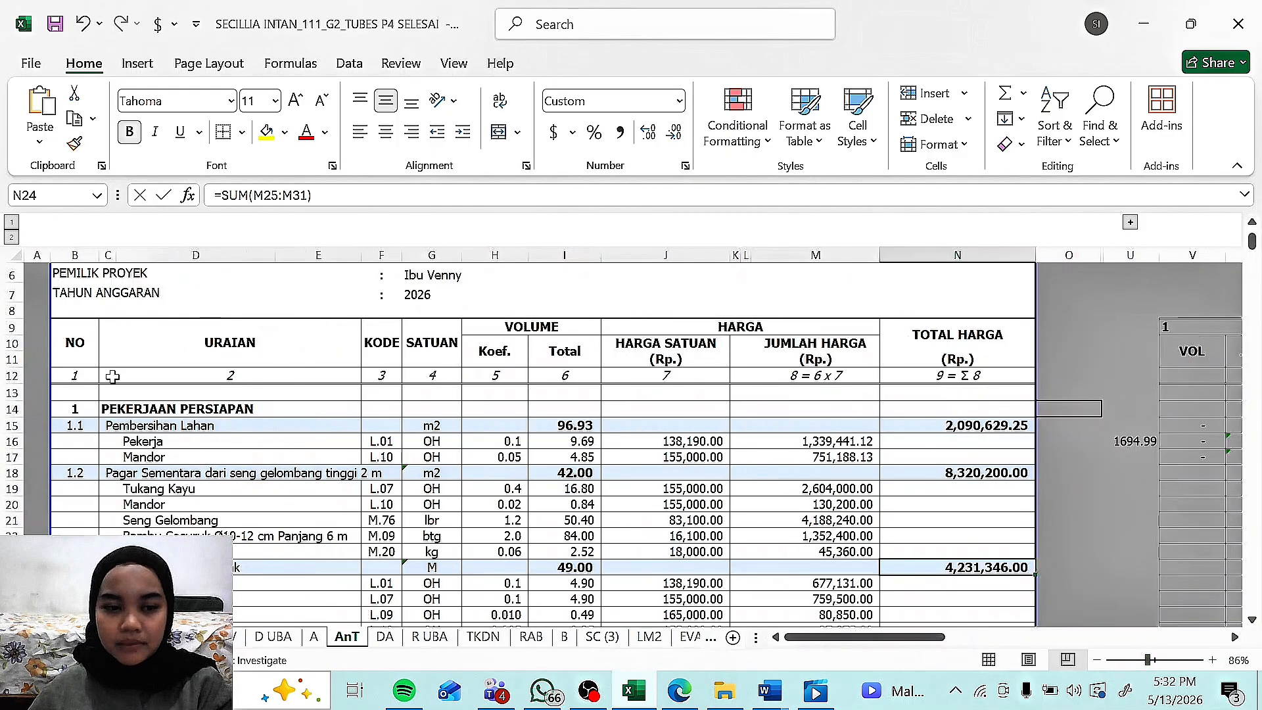
{"action": "left_click", "coordinate": [110, 410]}
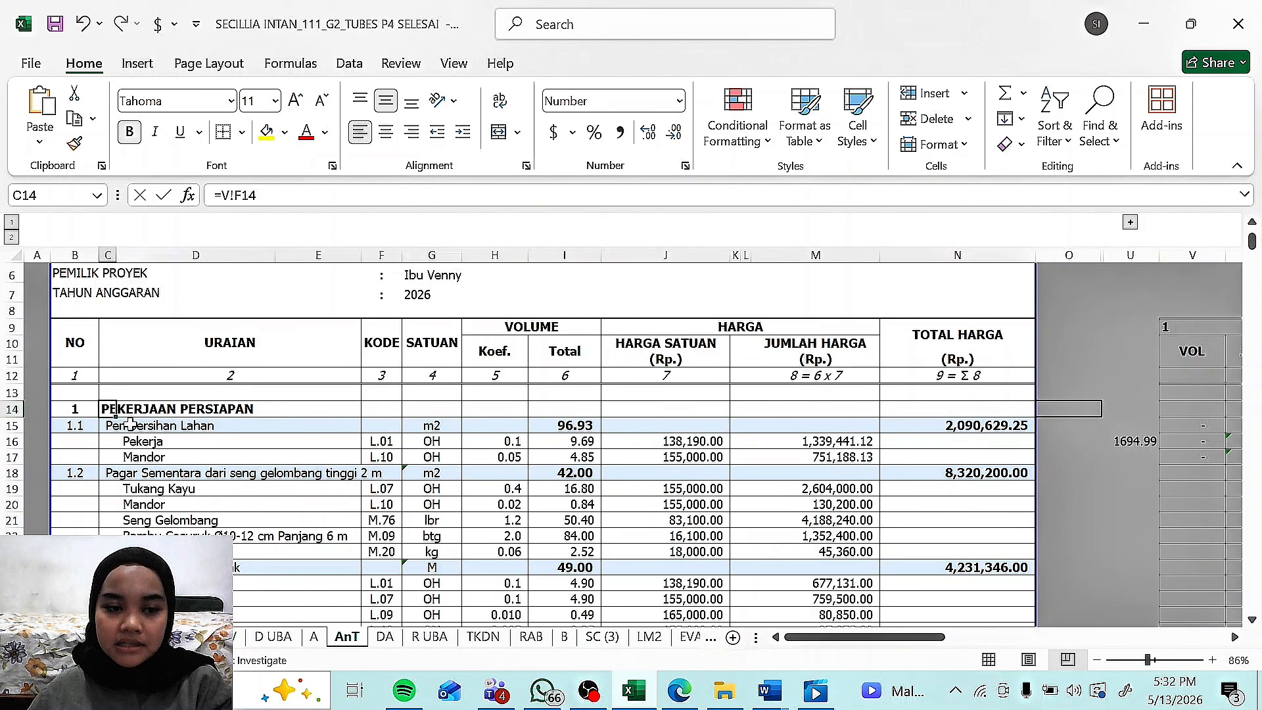
{"action": "left_click", "coordinate": [111, 423]}
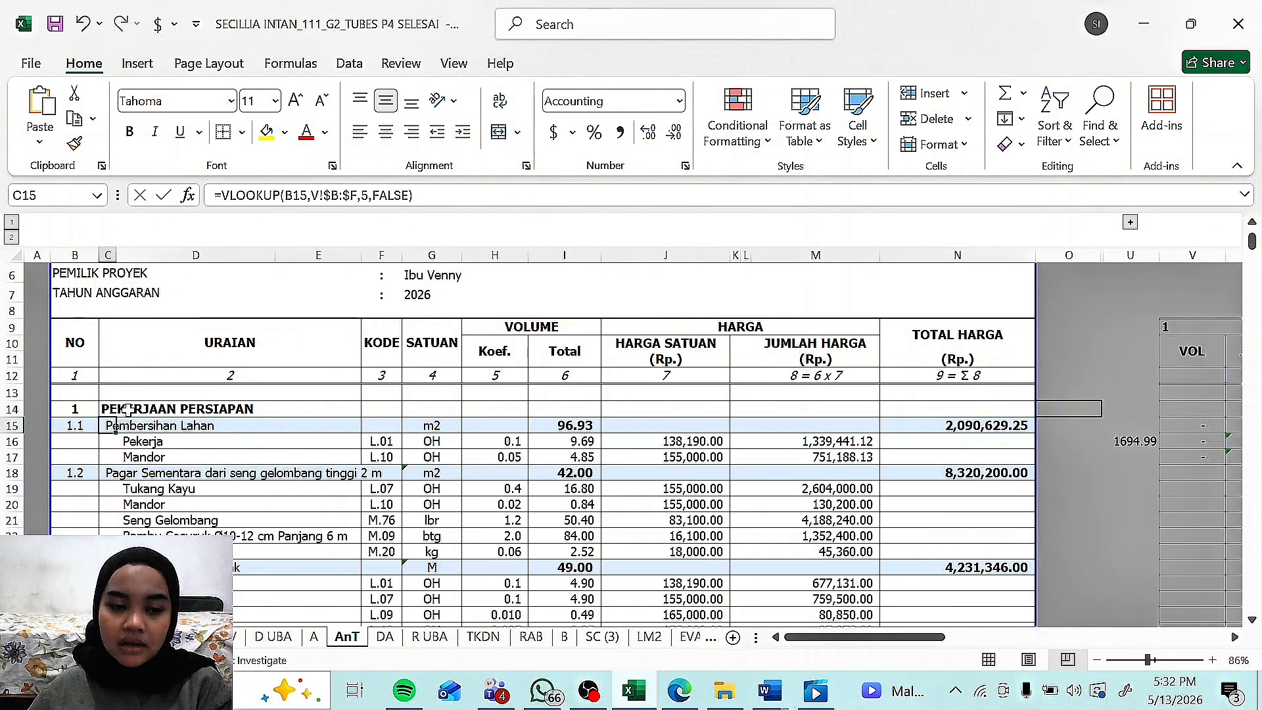
{"action": "left_click", "coordinate": [148, 444]}
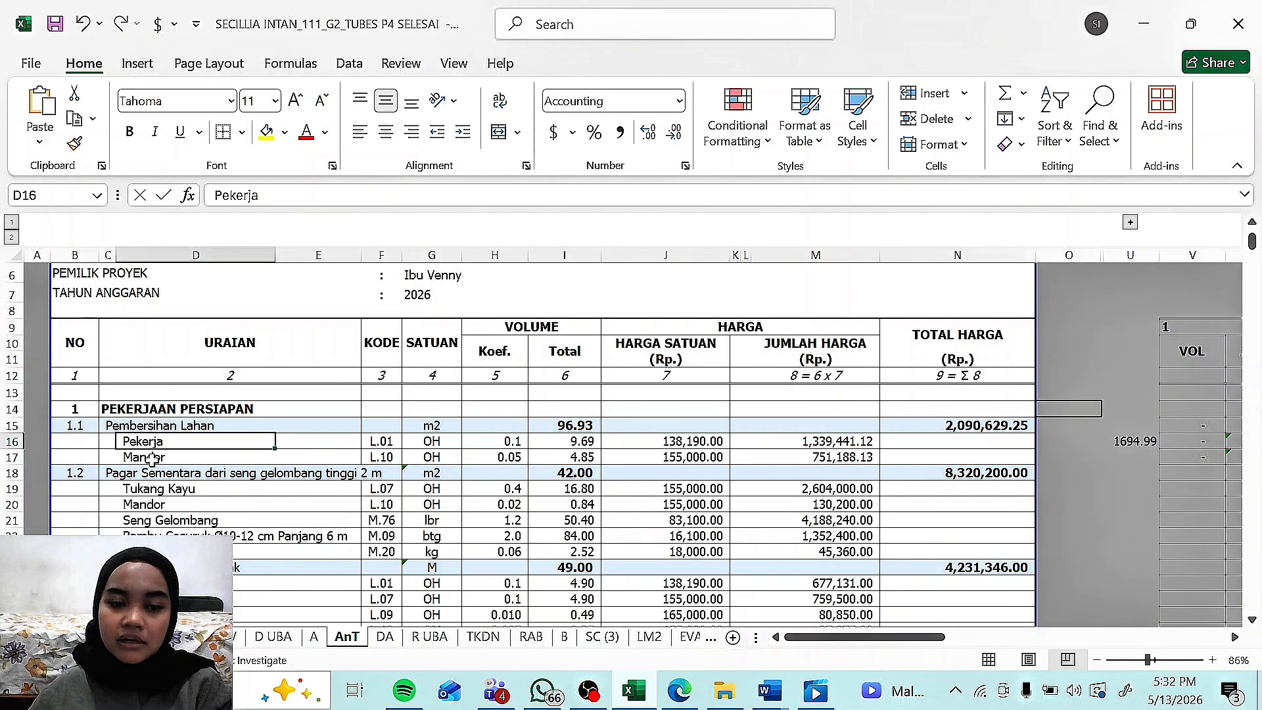
{"action": "left_click", "coordinate": [152, 458]}
{"action": "scroll", "coordinate": [71, 462], "scroll_direction": "up", "scroll_amount": 1}
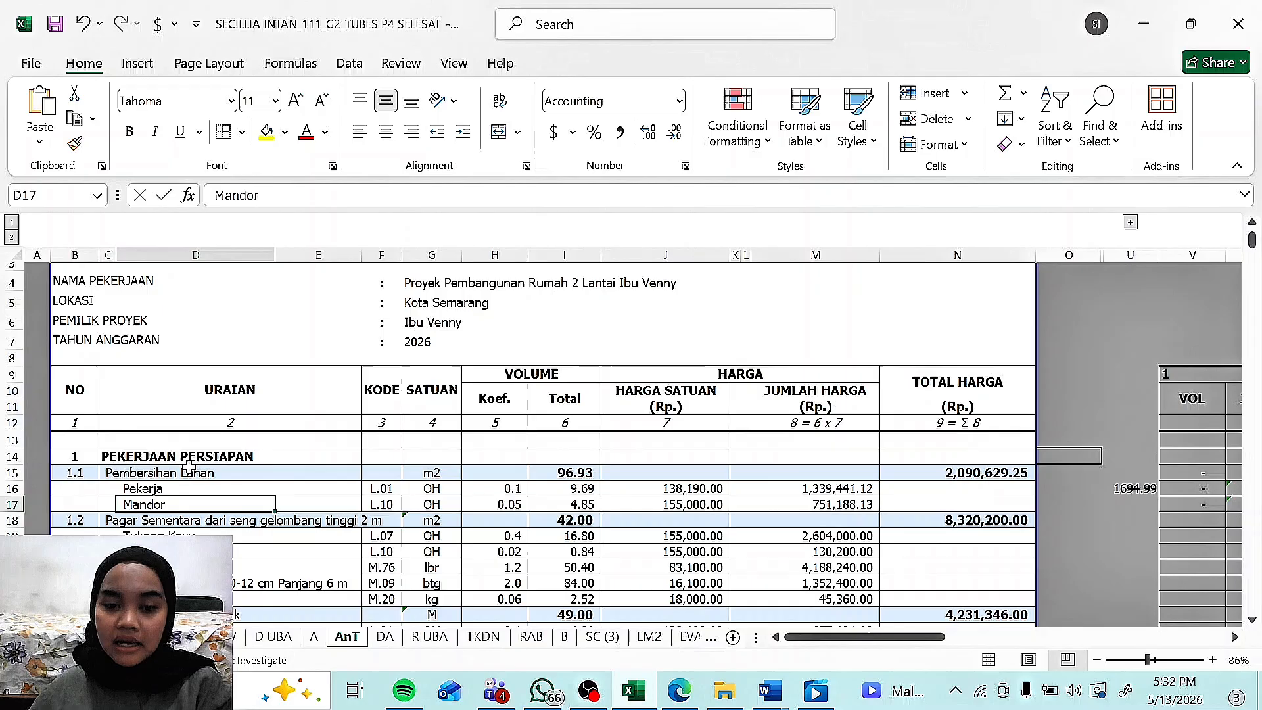
Step: Compare the Pembersihan Lahan total volume lookup in I15 with its source total on the volume backup sheet
{"action": "left_click", "coordinate": [571, 470]}
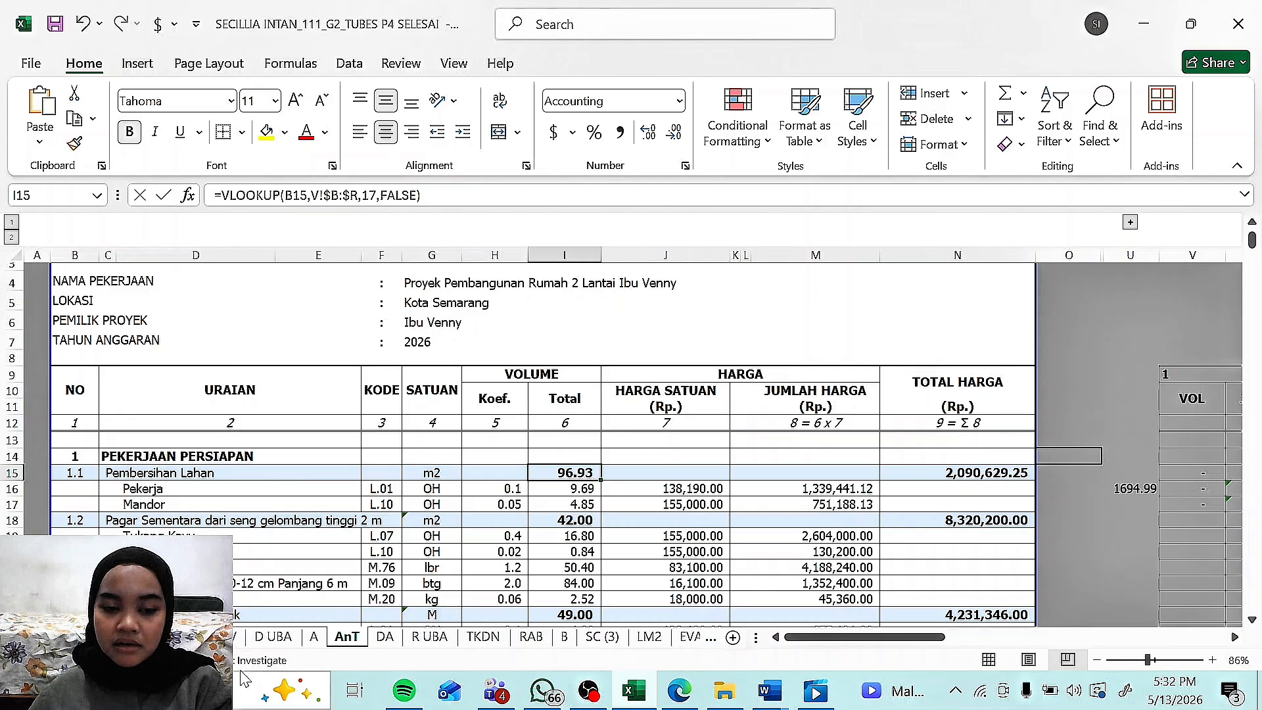
{"action": "left_click", "coordinate": [234, 637]}
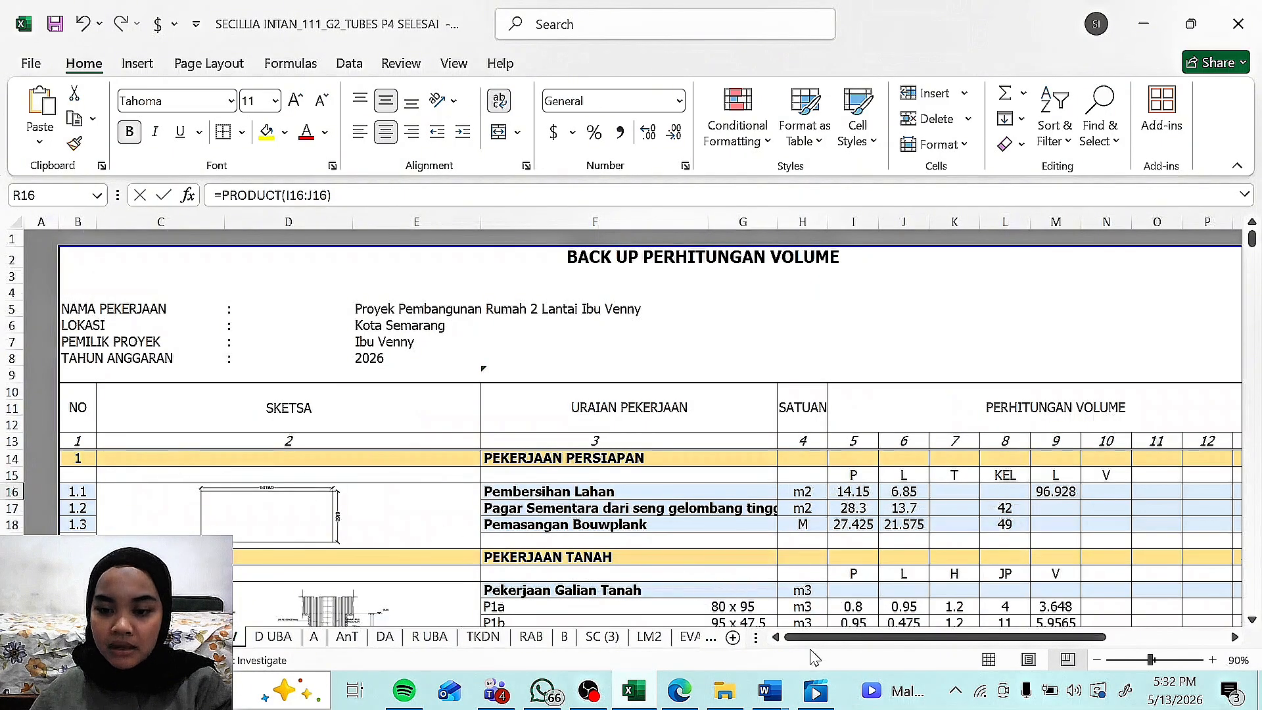
{"action": "left_click_drag", "start_coordinate": [826, 638], "coordinate": [947, 623]}
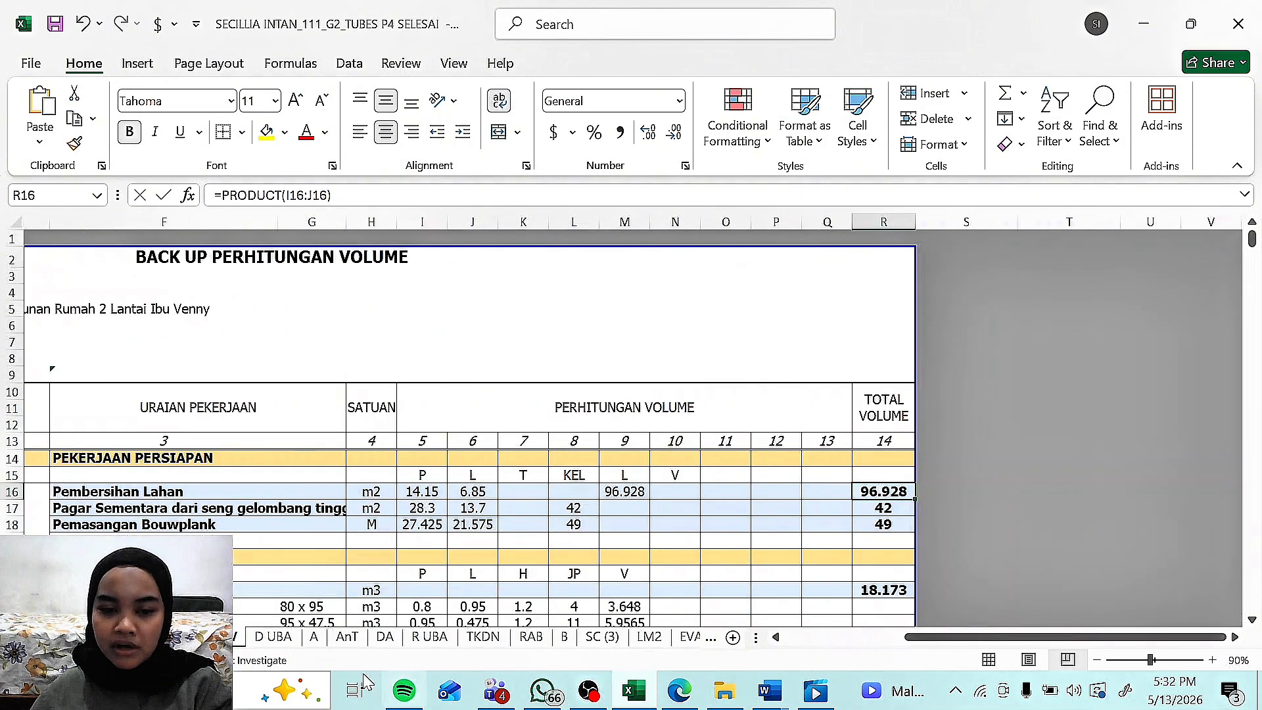
{"action": "left_click", "coordinate": [346, 636]}
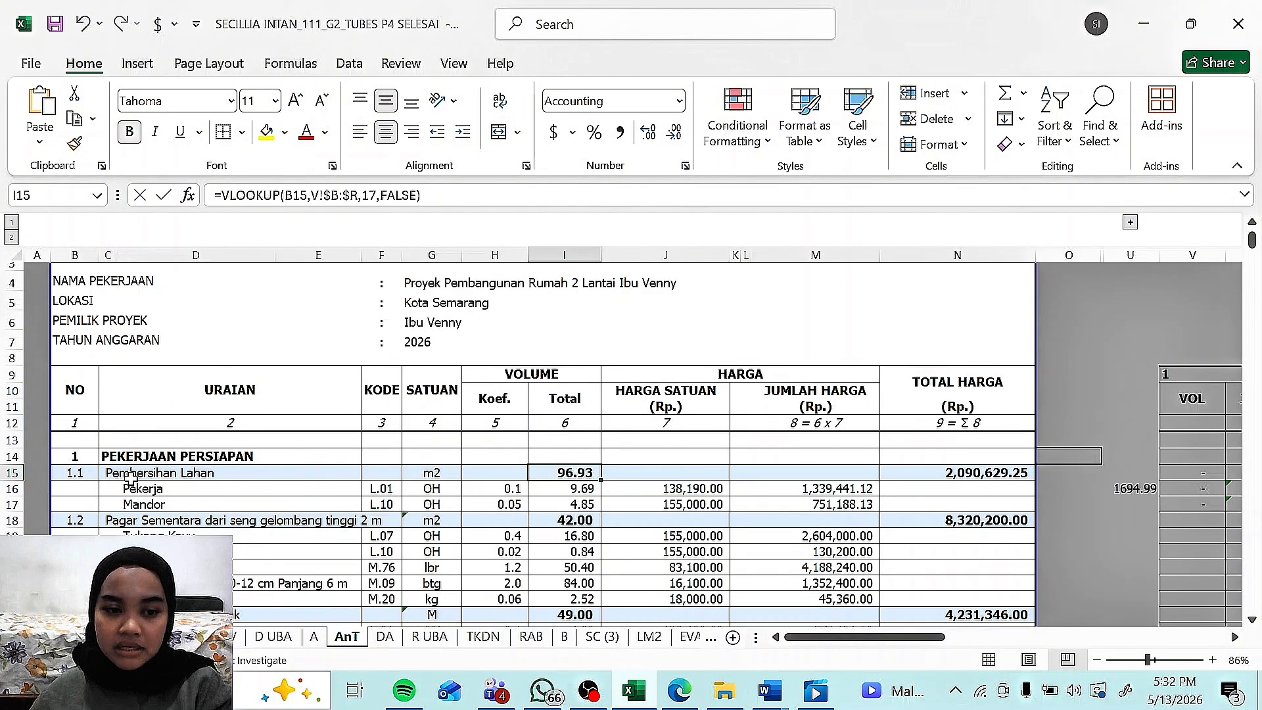
Step: Check the coefficients of Pekerja and Mandor under Pembersihan Lahan on the AnT sheet
{"action": "scroll", "coordinate": [130, 477], "scroll_direction": "up", "scroll_amount": 1}
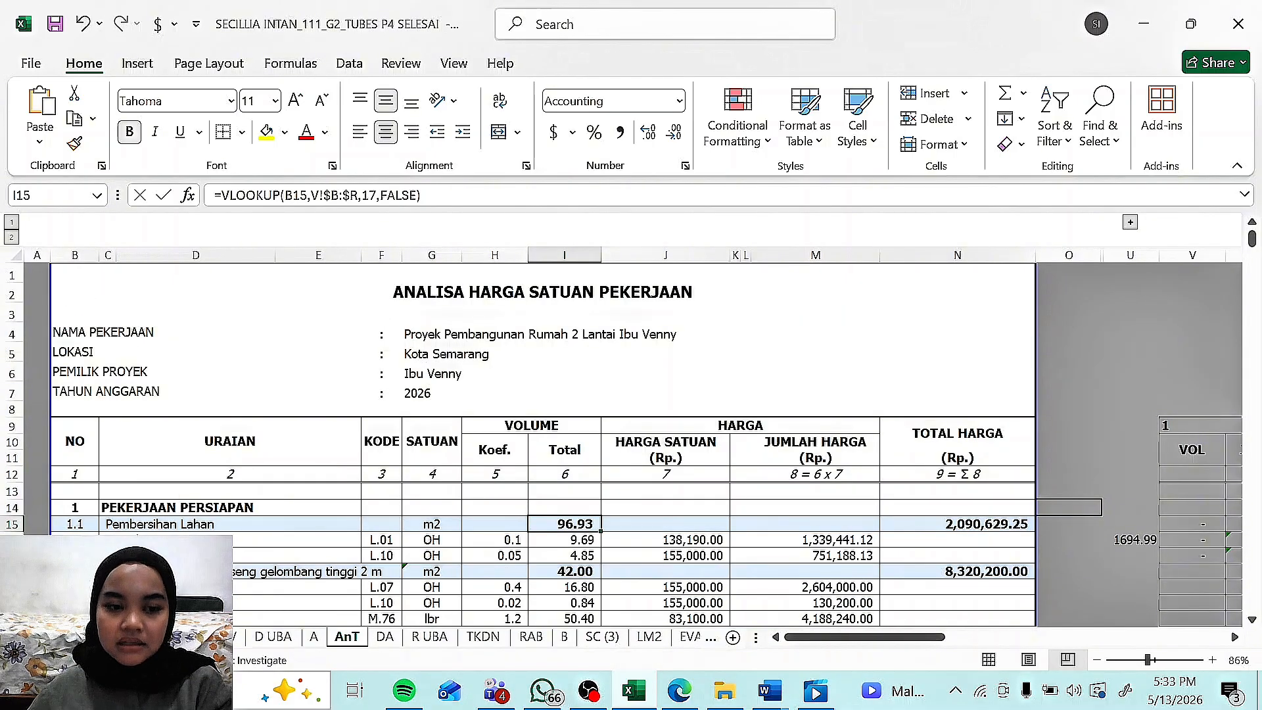
{"action": "scroll", "coordinate": [135, 492], "scroll_direction": "down", "scroll_amount": 1}
{"action": "left_click", "coordinate": [135, 492]}
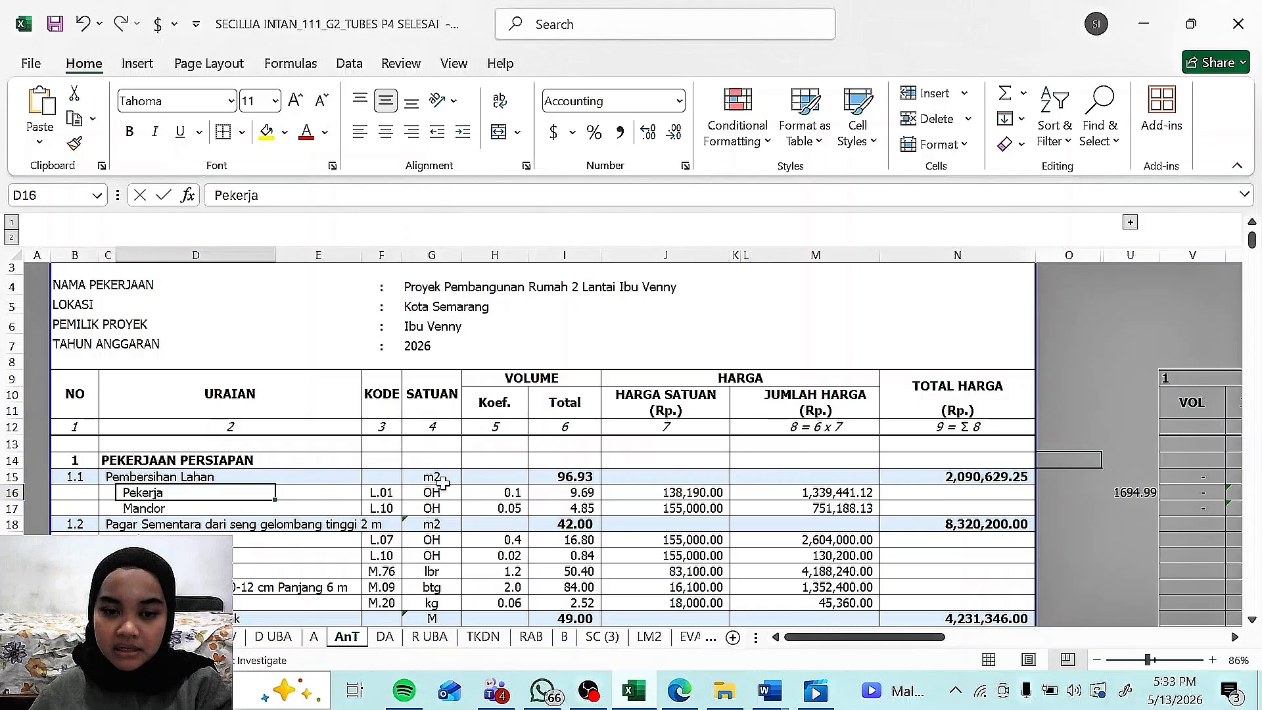
{"action": "left_click", "coordinate": [503, 493]}
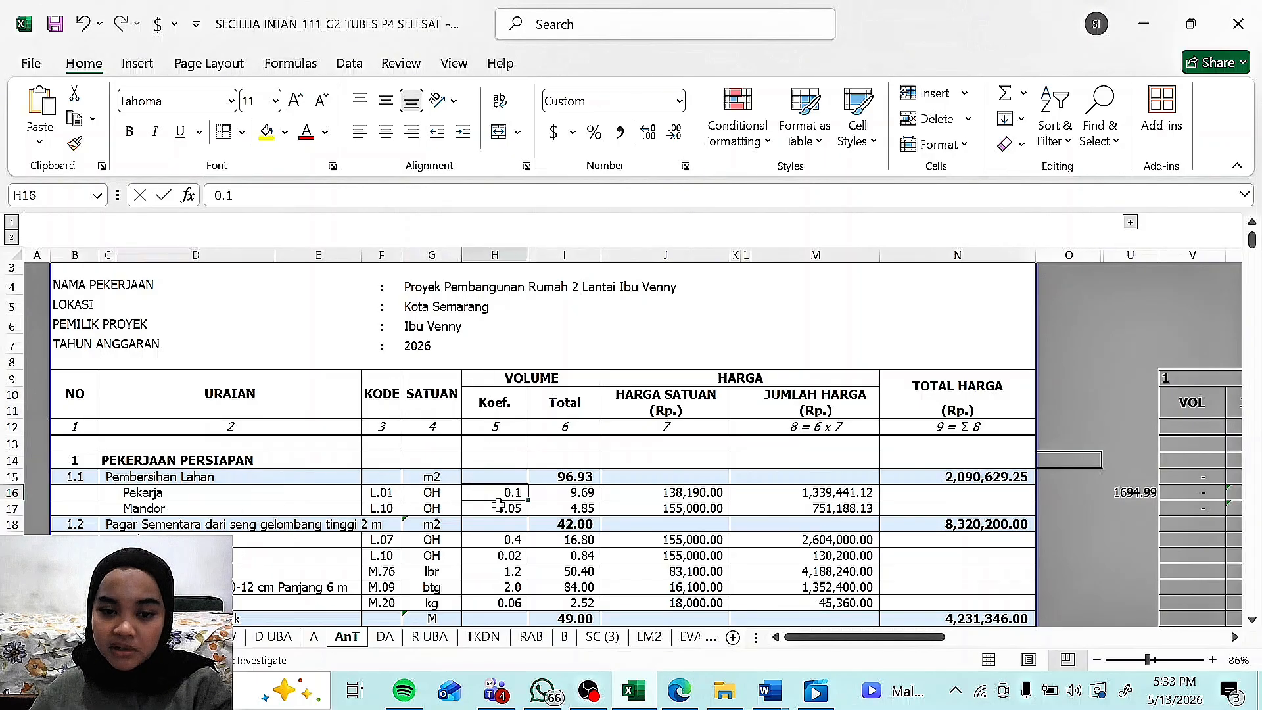
{"action": "key", "text": "Down"}
Step: Inspect the cell references in Pekerja's total volume formula in I16
{"action": "left_click", "coordinate": [555, 496]}
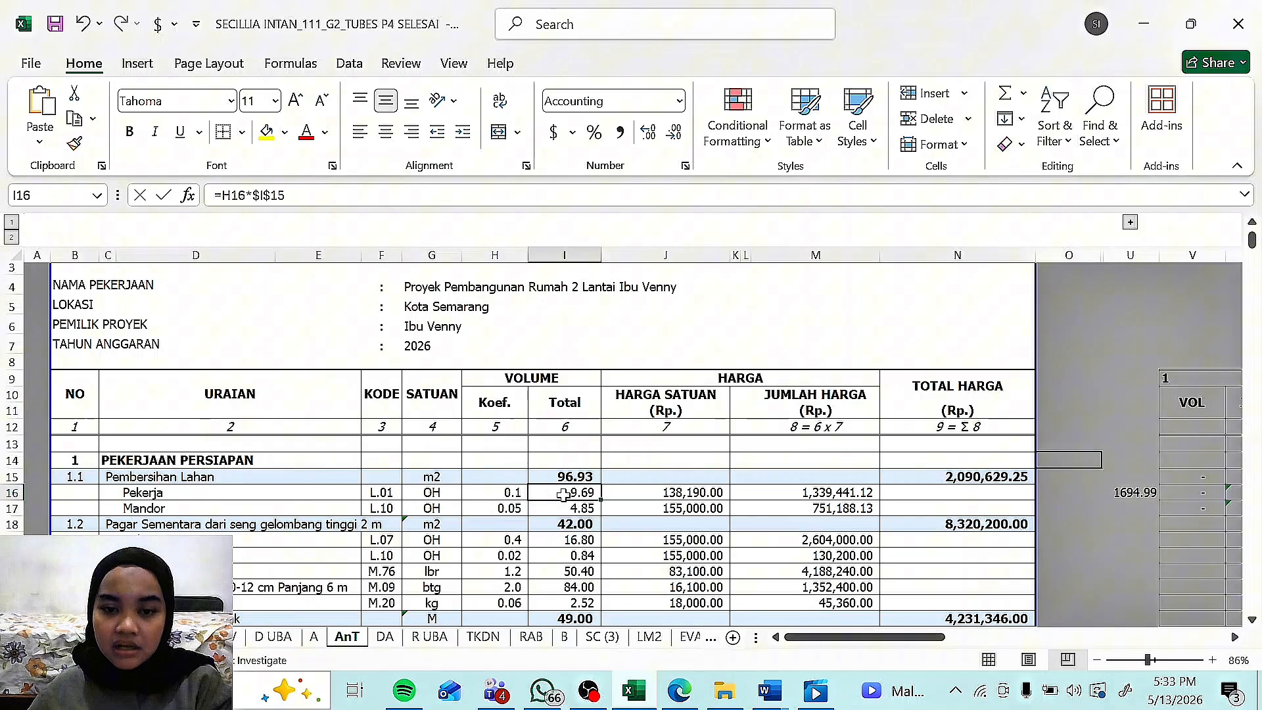
{"action": "left_click", "coordinate": [326, 195]}
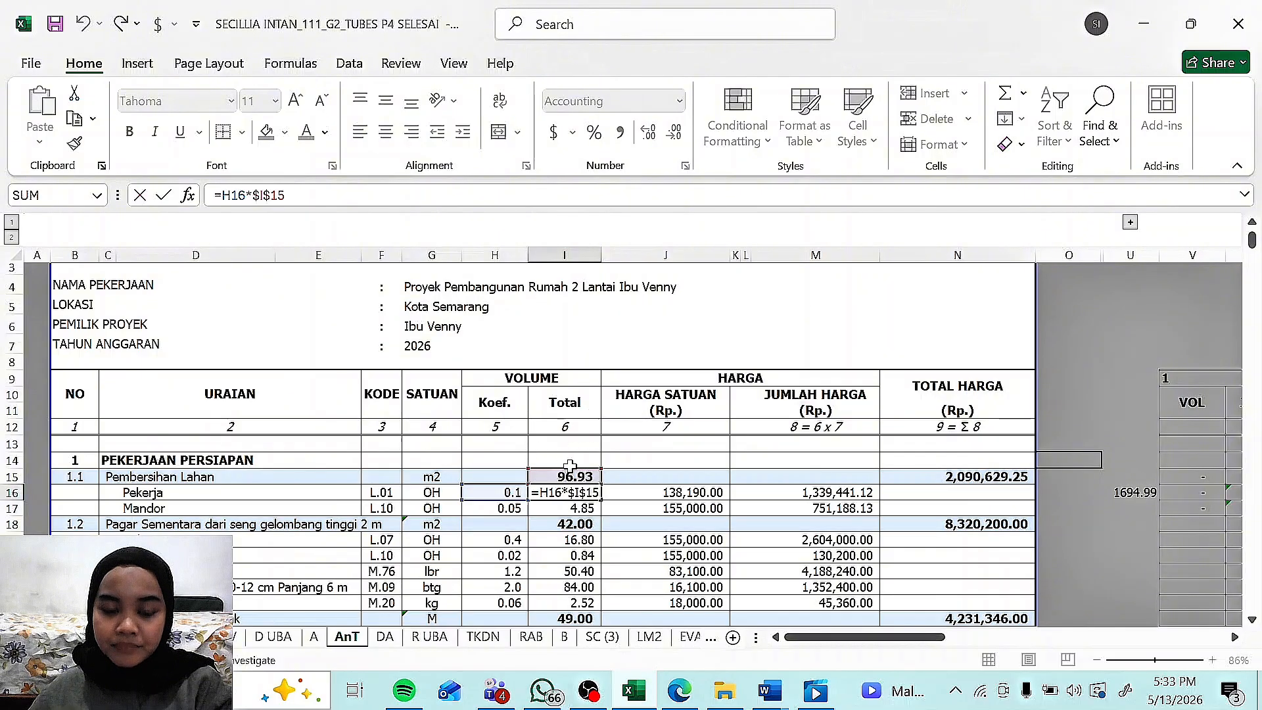
{"action": "key", "text": "Return"}
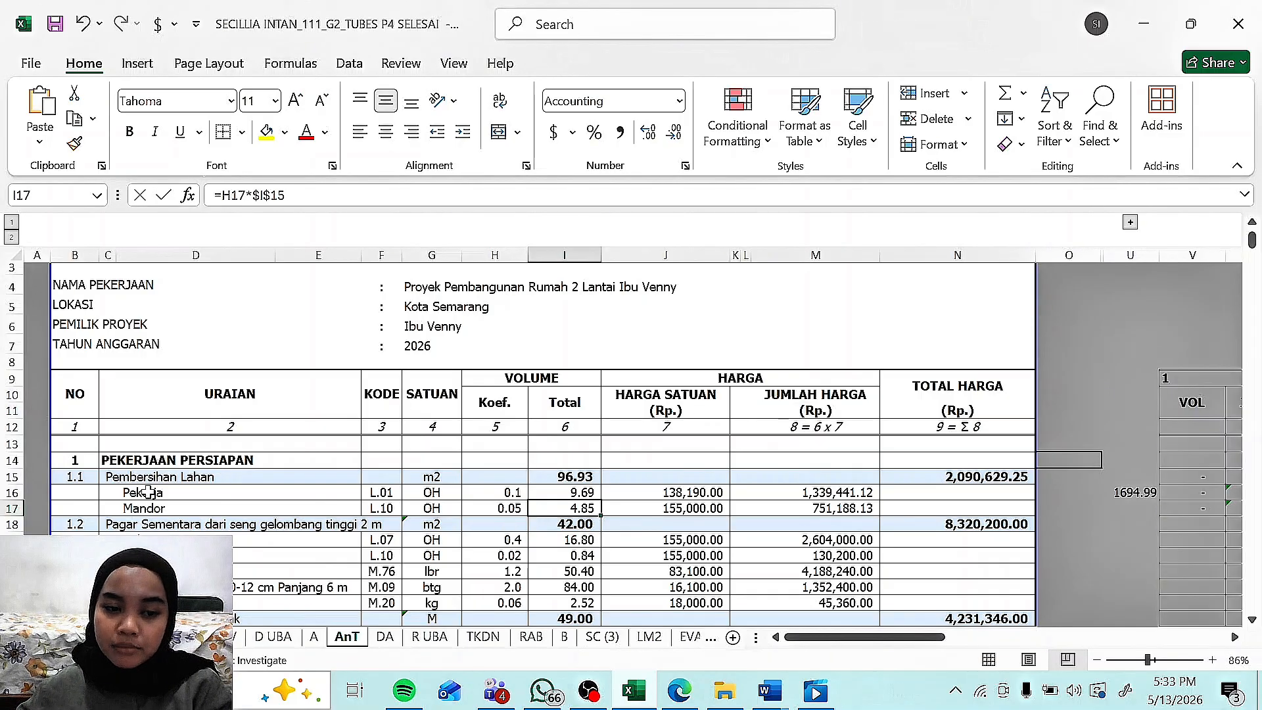
{"action": "left_click", "coordinate": [573, 492]}
{"action": "left_click", "coordinate": [403, 195]}
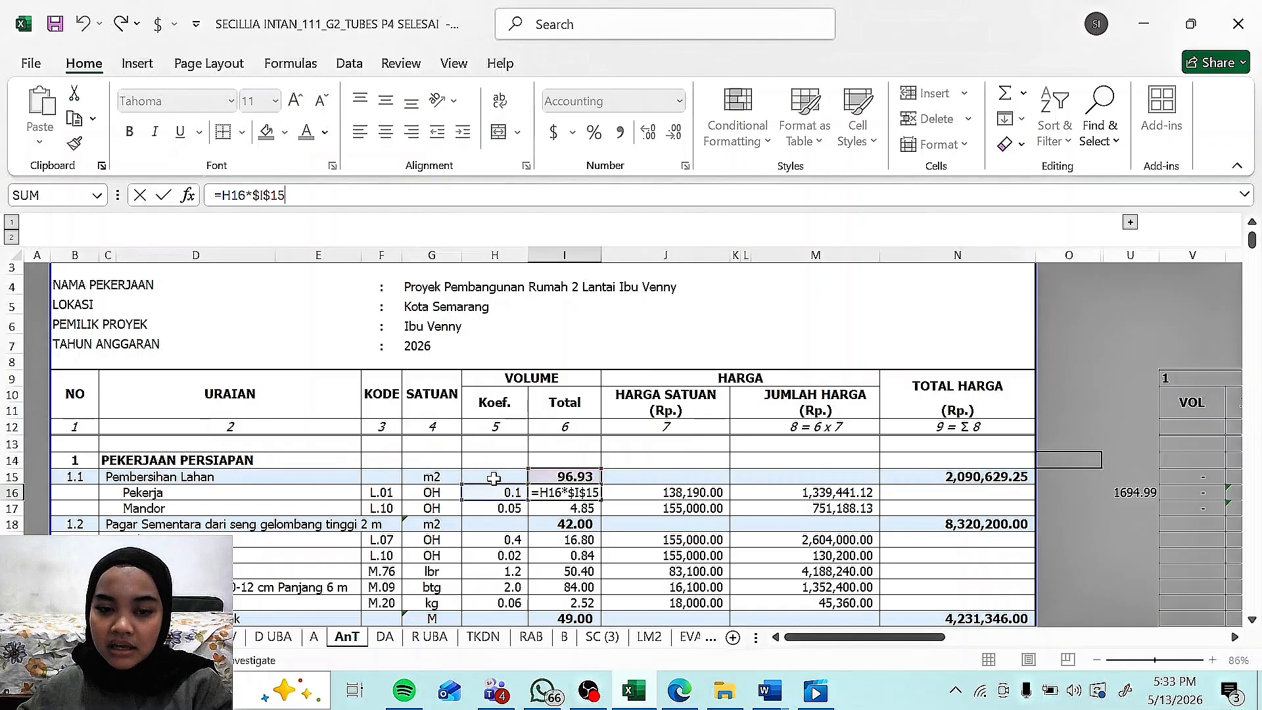
{"action": "key", "text": "Return"}
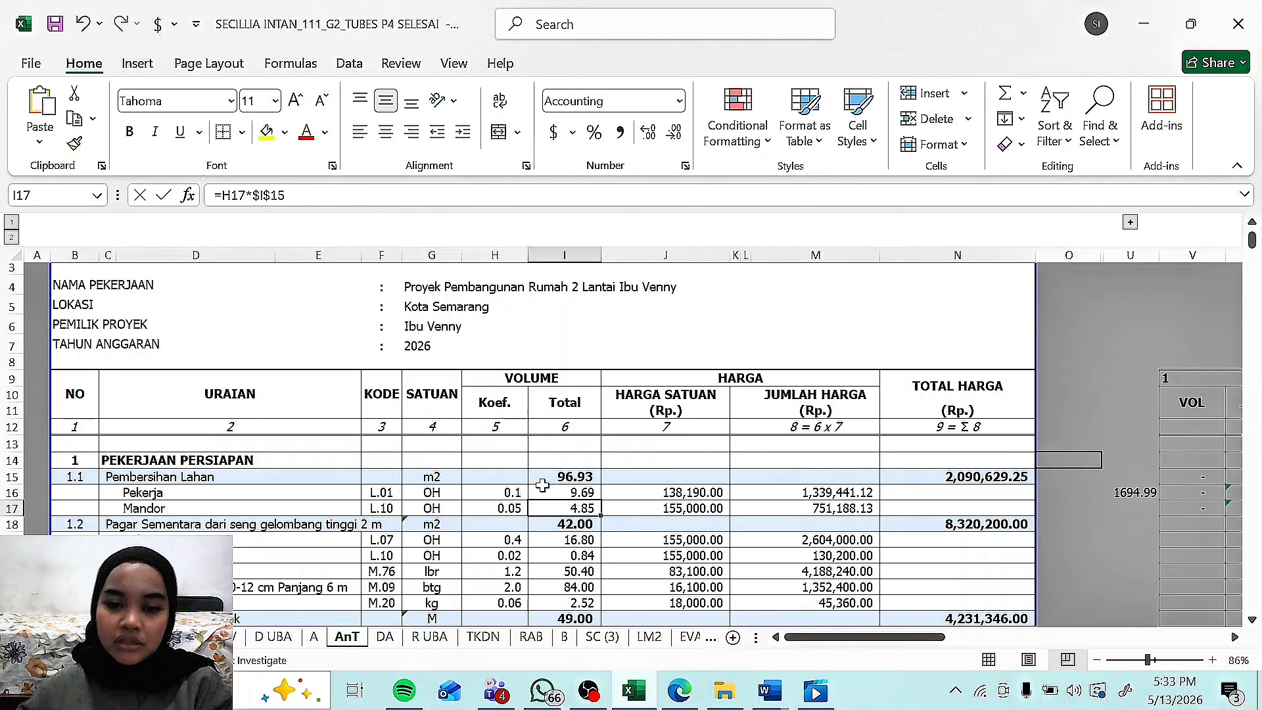
{"action": "left_click", "coordinate": [589, 493]}
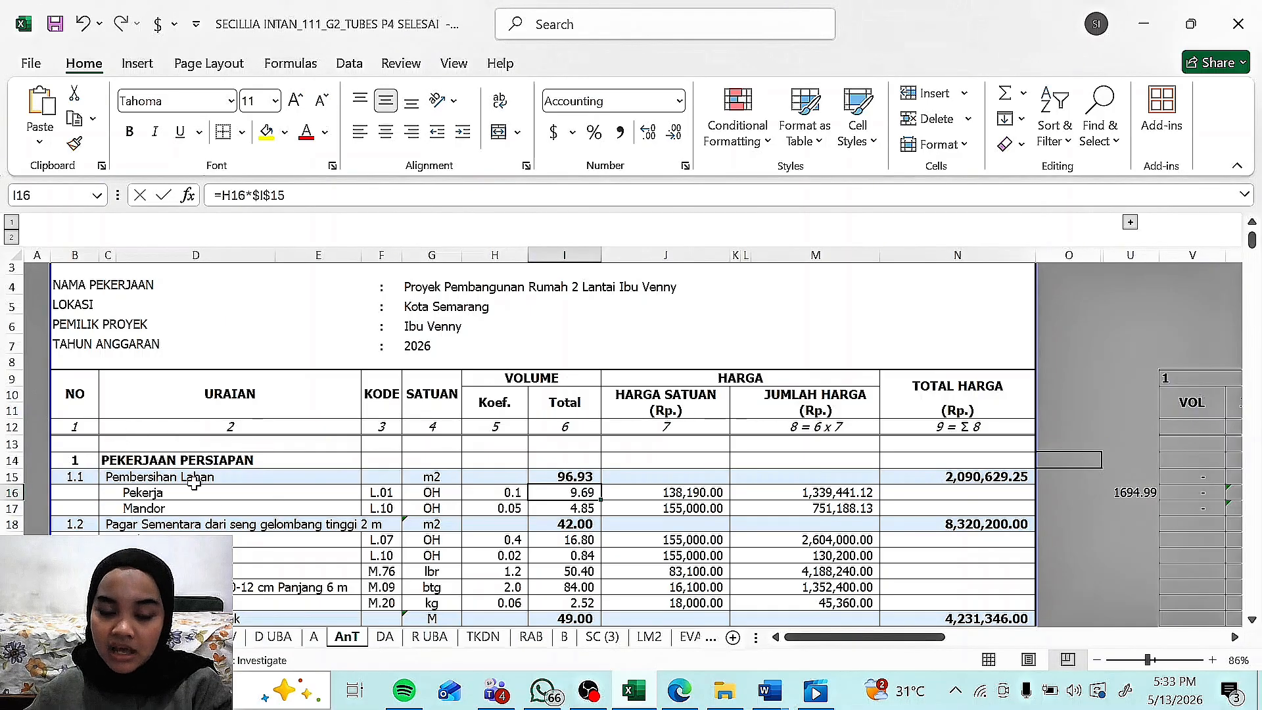
Step: Inspect the cell references in Mandor's total volume formula in I17
{"action": "left_click", "coordinate": [158, 512]}
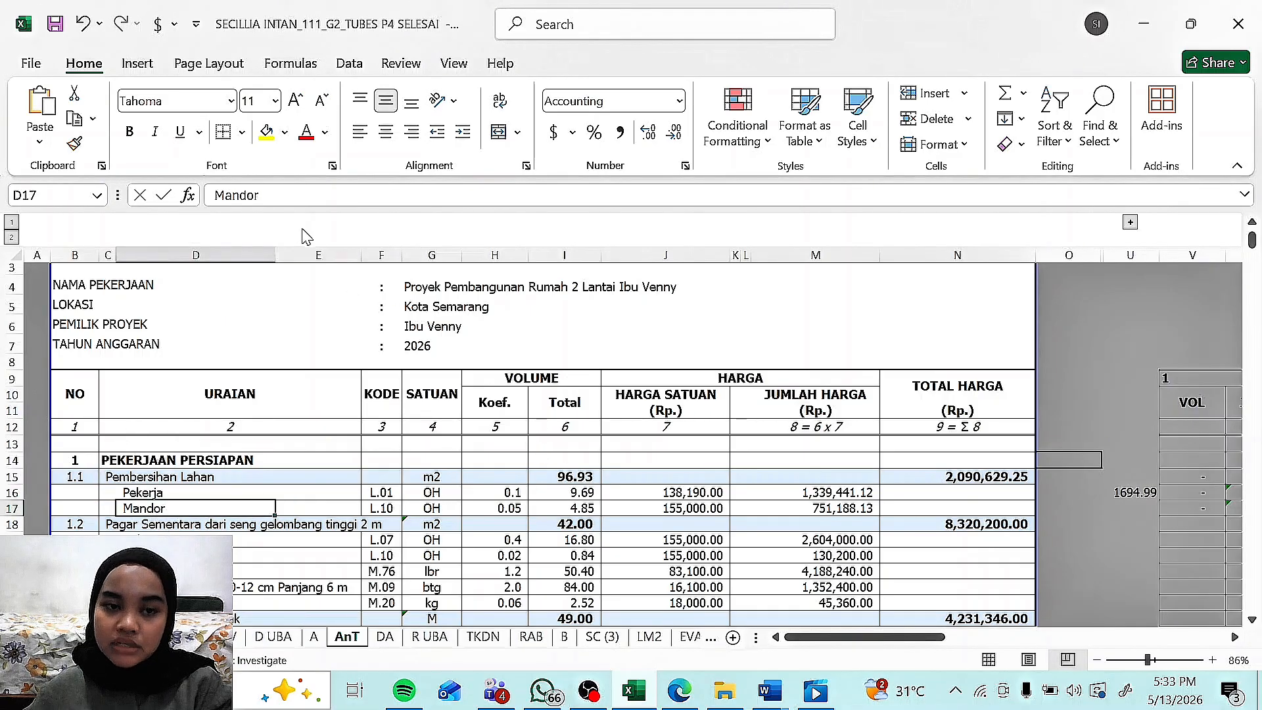
{"action": "left_click", "coordinate": [567, 507]}
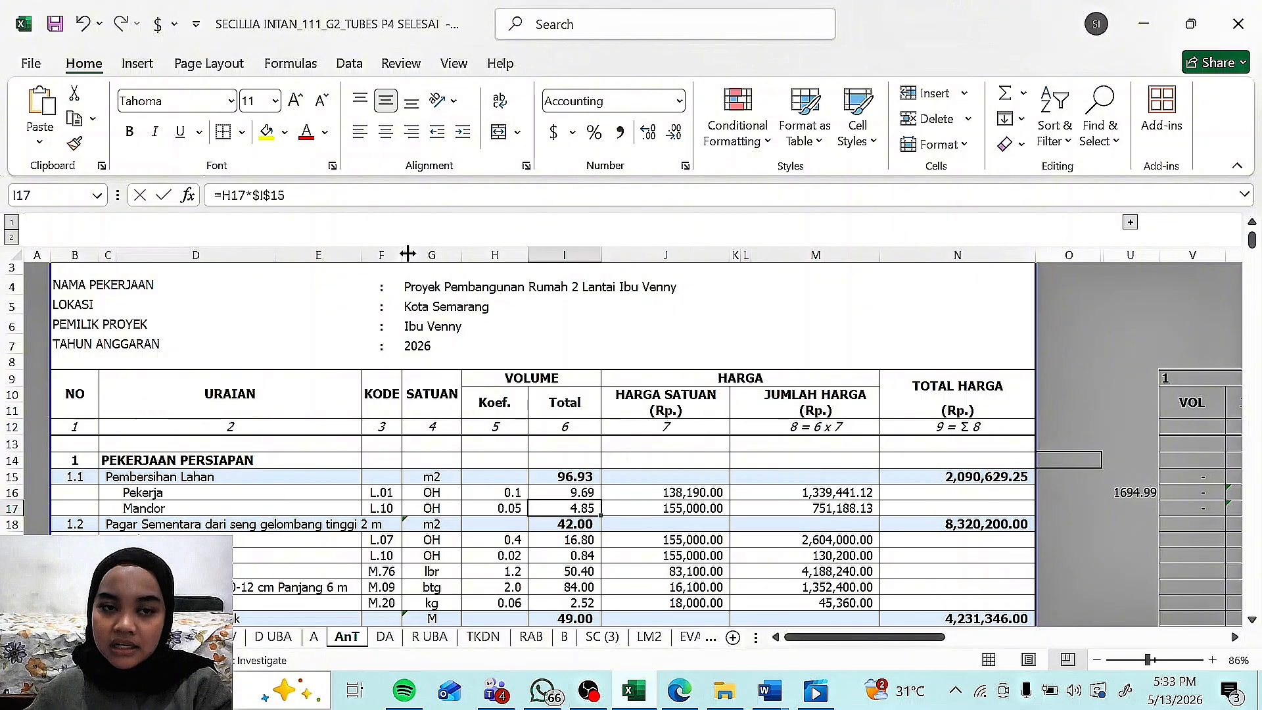
{"action": "left_click", "coordinate": [421, 191]}
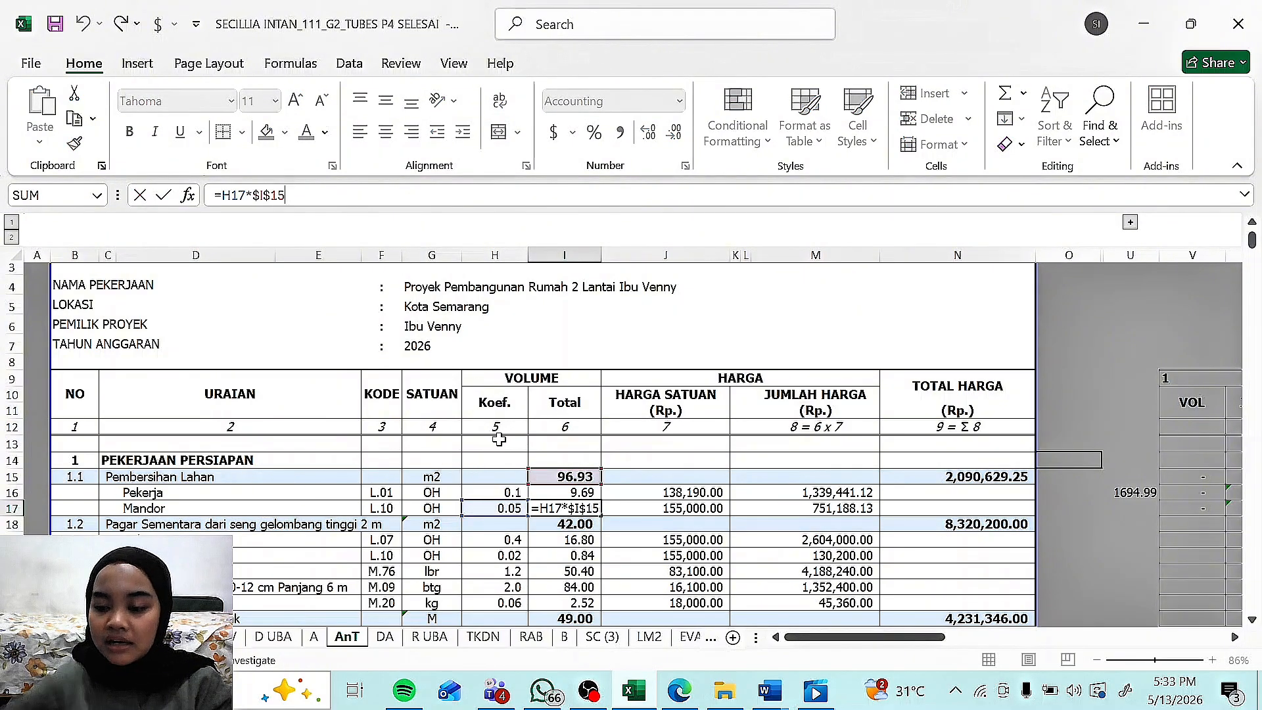
{"action": "key", "text": "Return"}
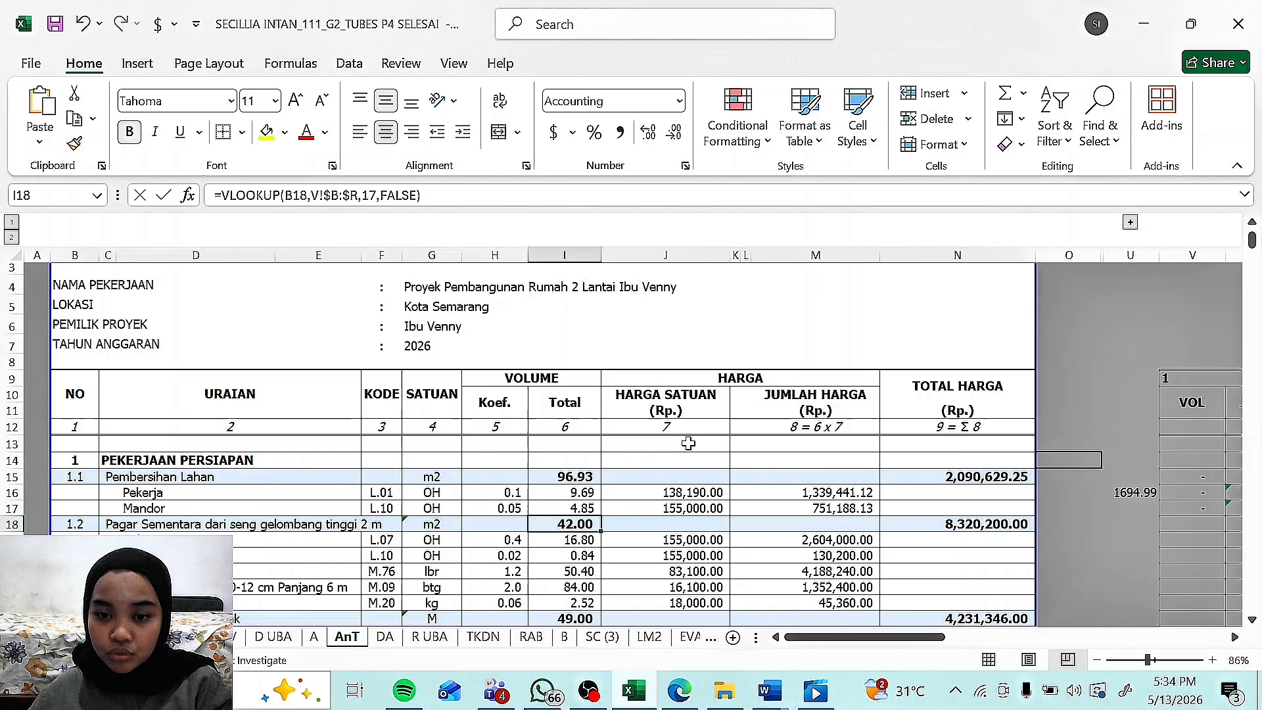
Step: Inspect the unit price lookup formulas for Pekerja in J16 and Mandor in J17
{"action": "left_click", "coordinate": [687, 497]}
{"action": "left_click", "coordinate": [687, 504]}
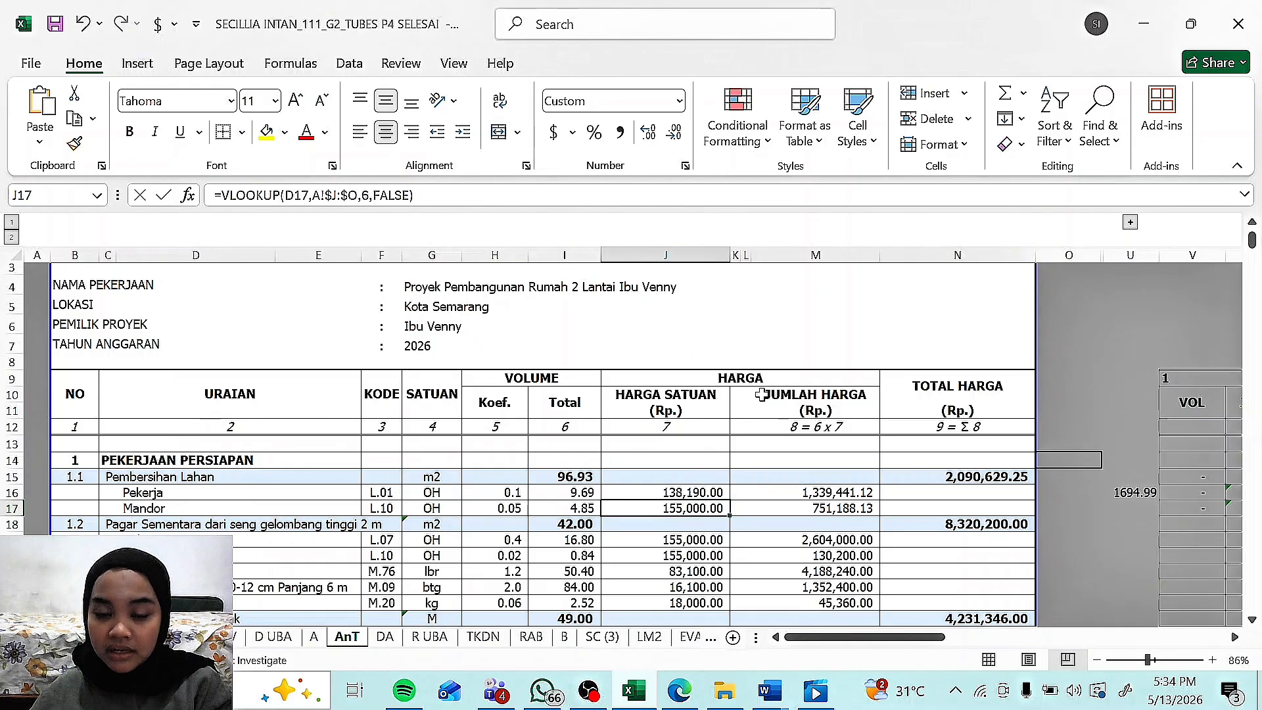
{"action": "left_click_drag", "start_coordinate": [690, 501], "coordinate": [684, 494]}
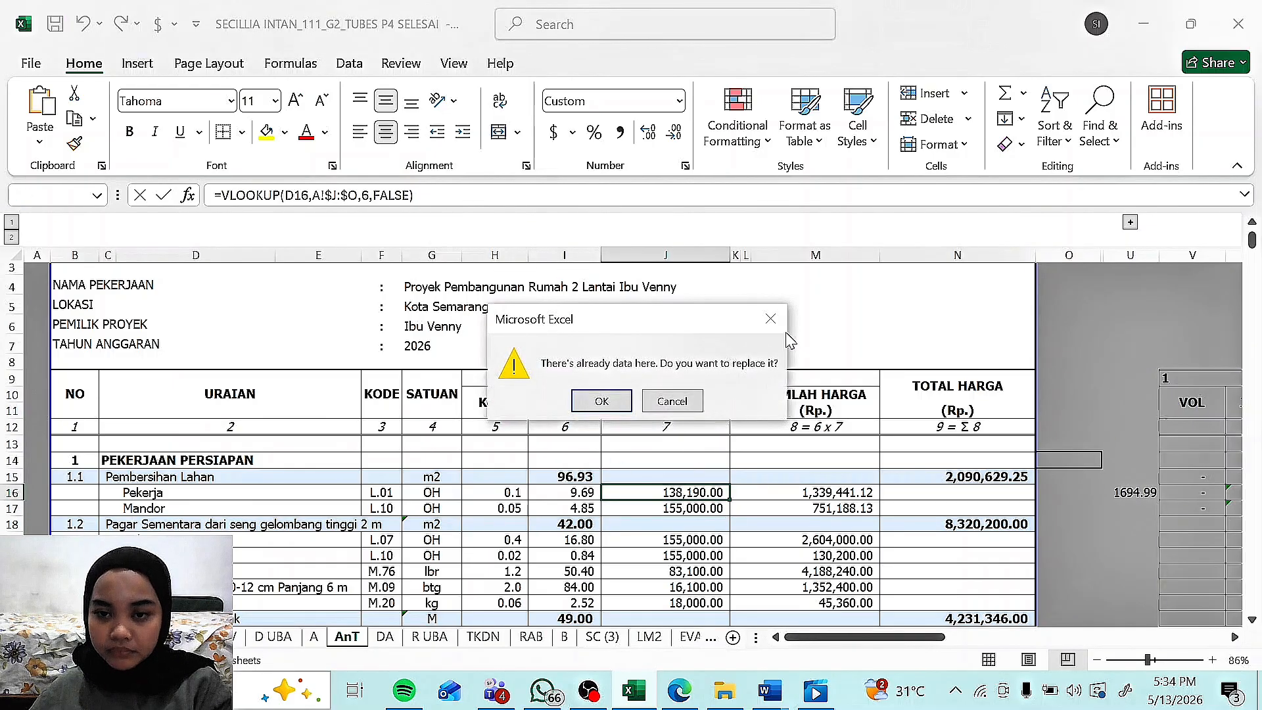
{"action": "key", "text": "Escape"}
{"action": "left_click", "coordinate": [698, 493]}
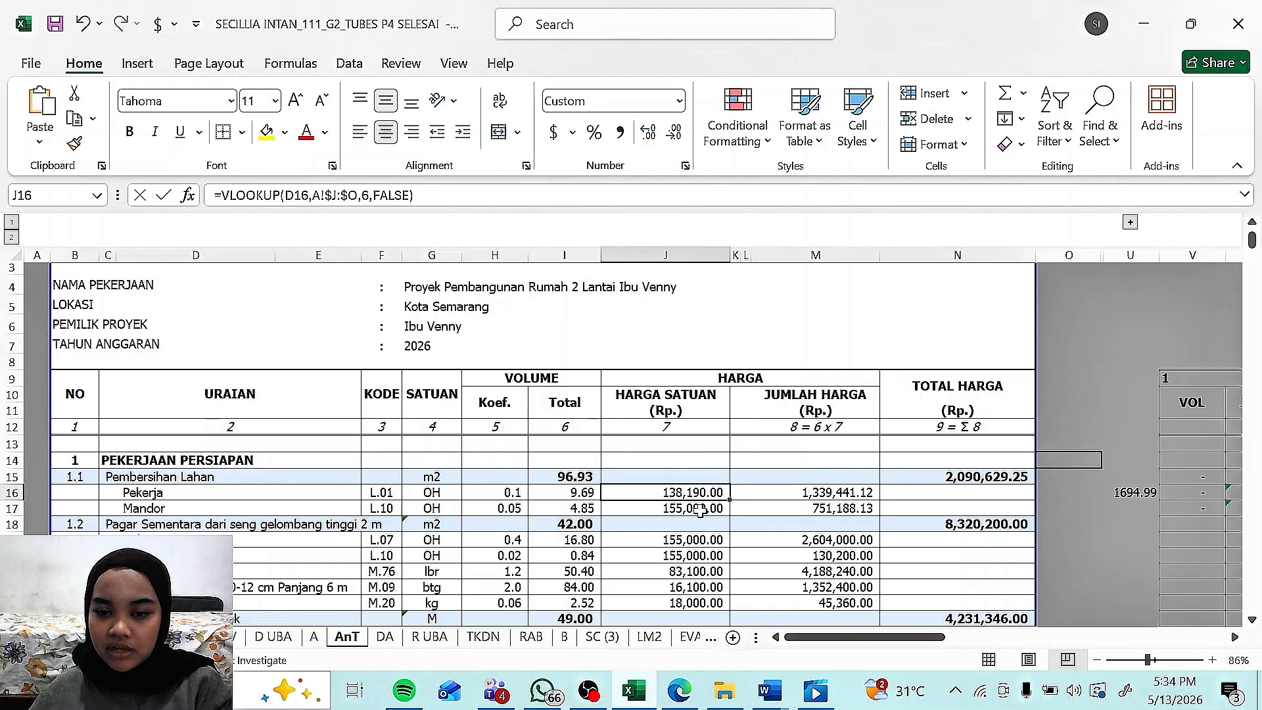
{"action": "left_click", "coordinate": [700, 509]}
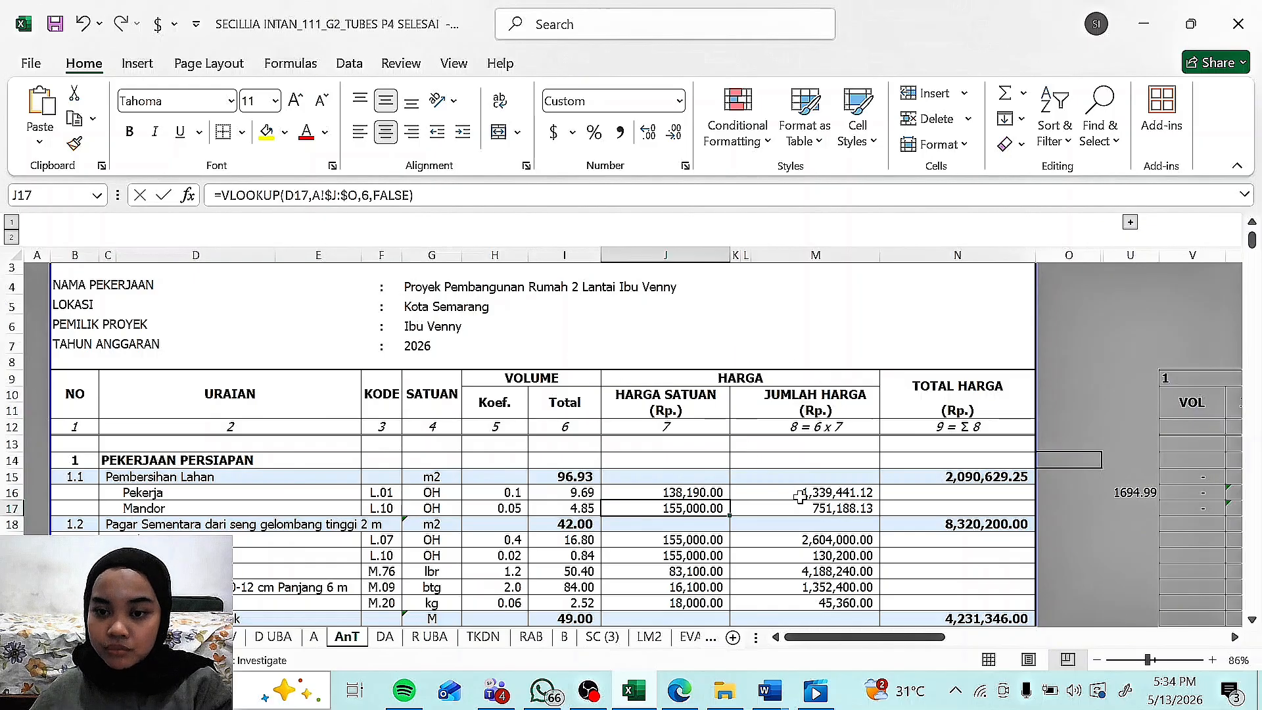
Step: Inspect the cell references in Pekerja's Jumlah Harga formula in M16
{"action": "left_click_drag", "start_coordinate": [800, 497], "coordinate": [800, 503]}
{"action": "left_click", "coordinate": [772, 492]}
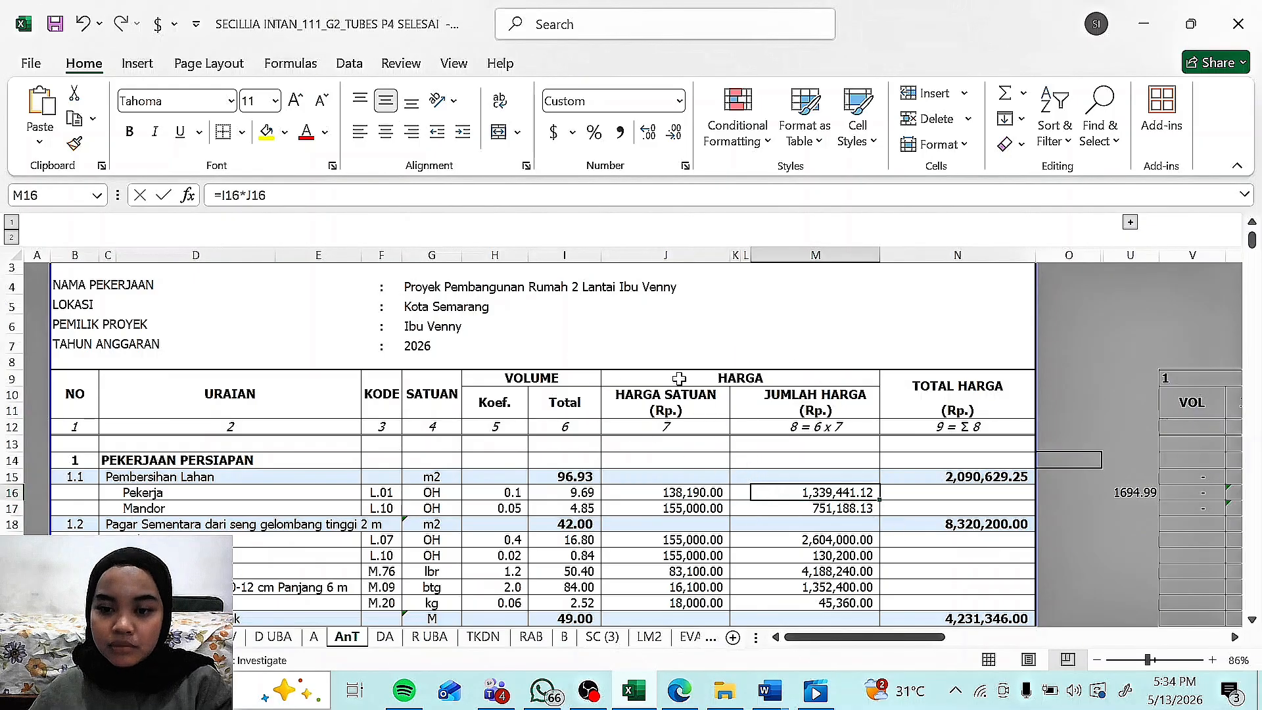
{"action": "left_click", "coordinate": [437, 196]}
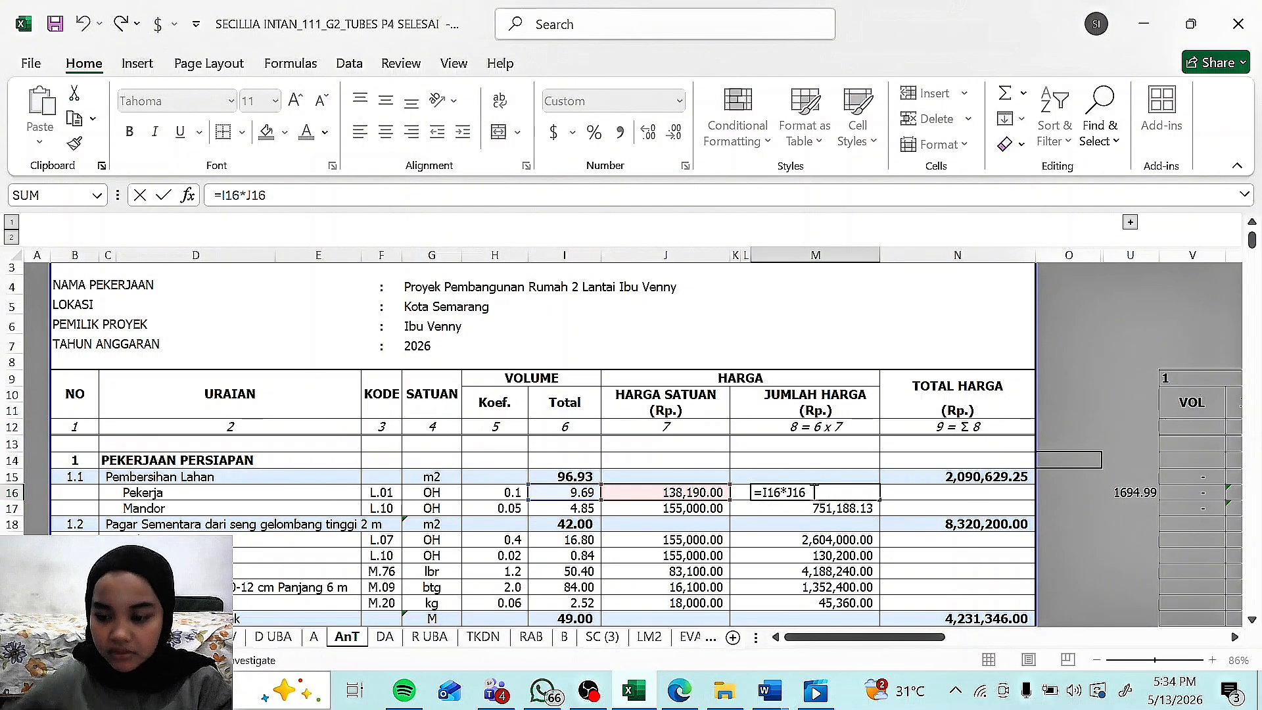
{"action": "key", "text": "Return"}
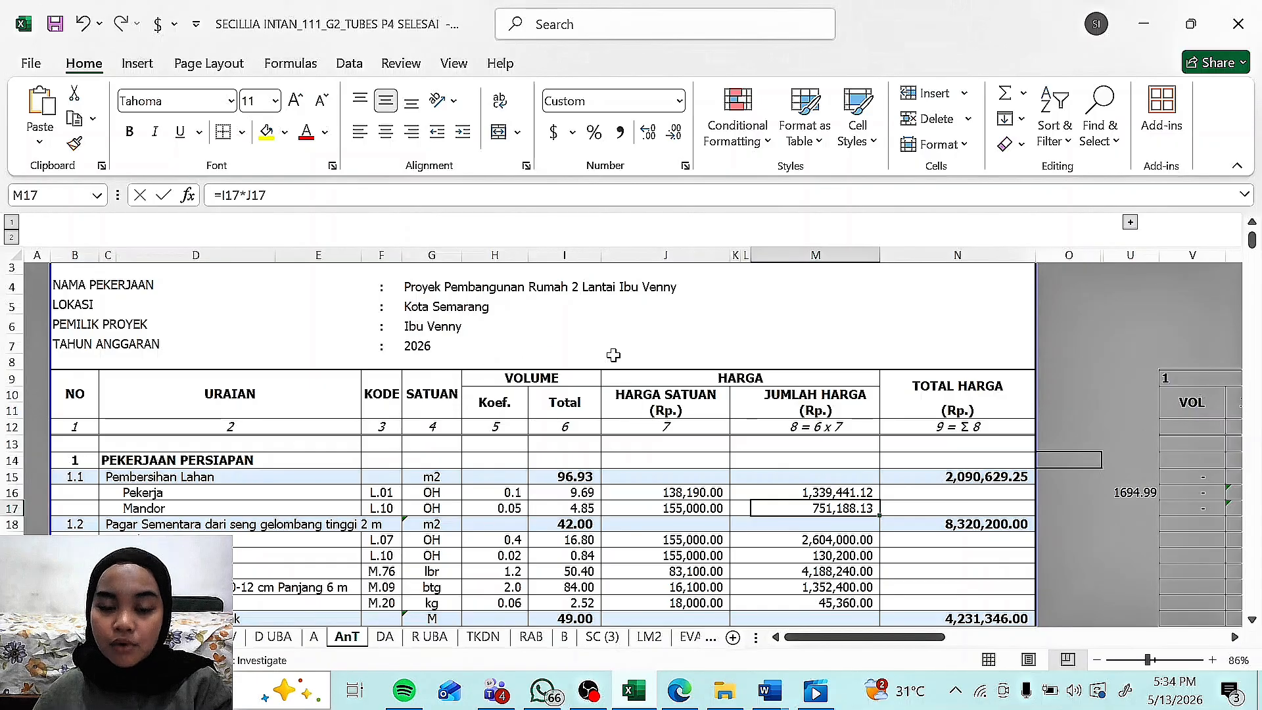
Step: Review the Pembersihan Lahan volume lookup again together with Pekerja's description, Jumlah Harga and unit price cells
{"action": "left_click", "coordinate": [573, 476]}
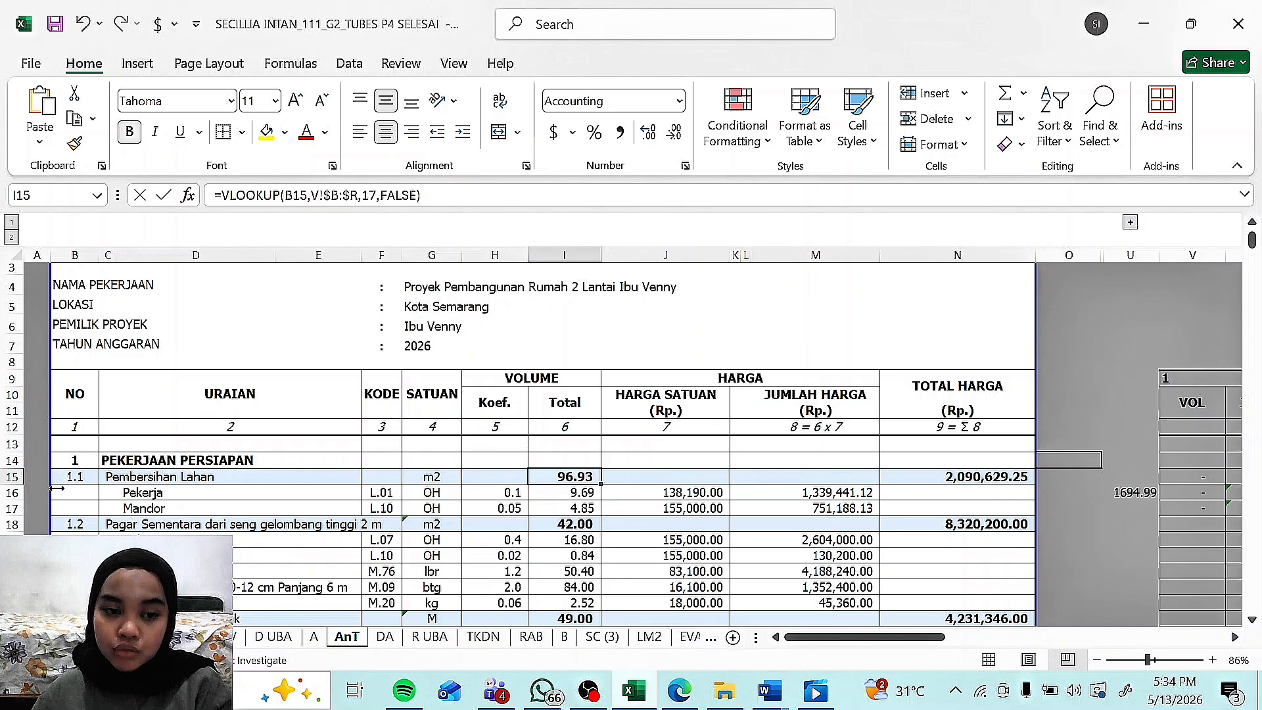
{"action": "left_click", "coordinate": [164, 487]}
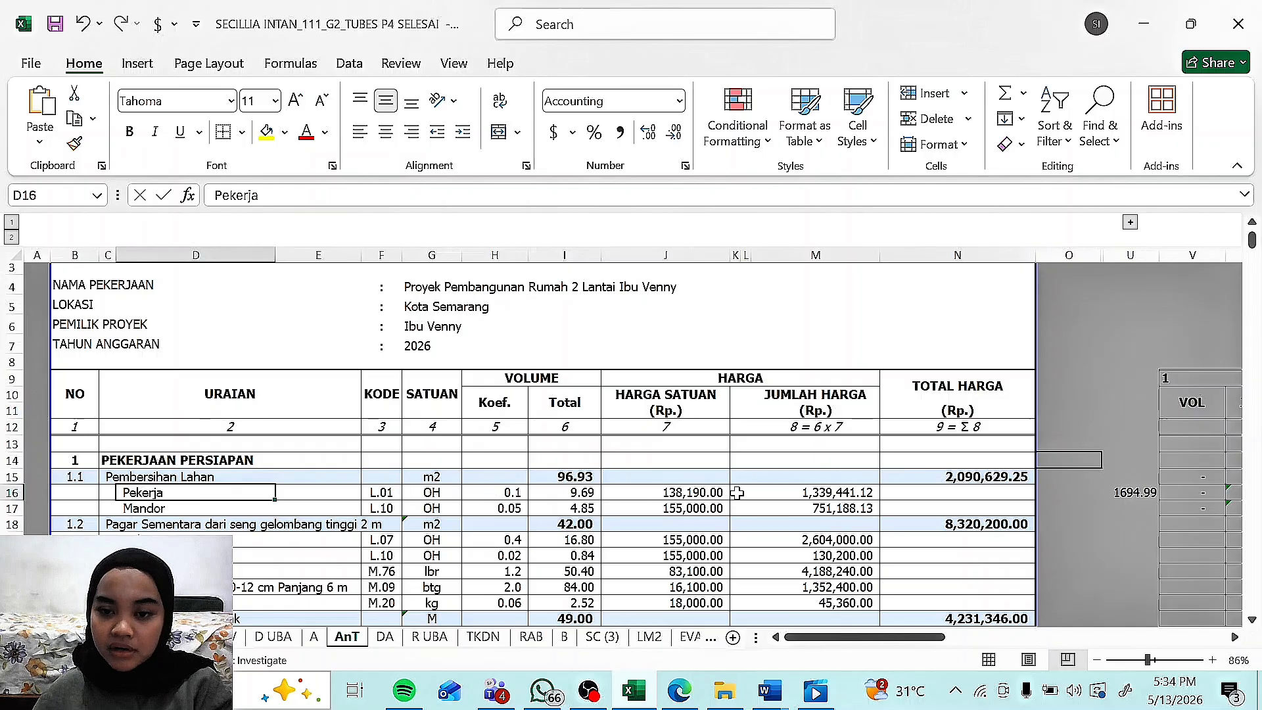
{"action": "left_click", "coordinate": [770, 494]}
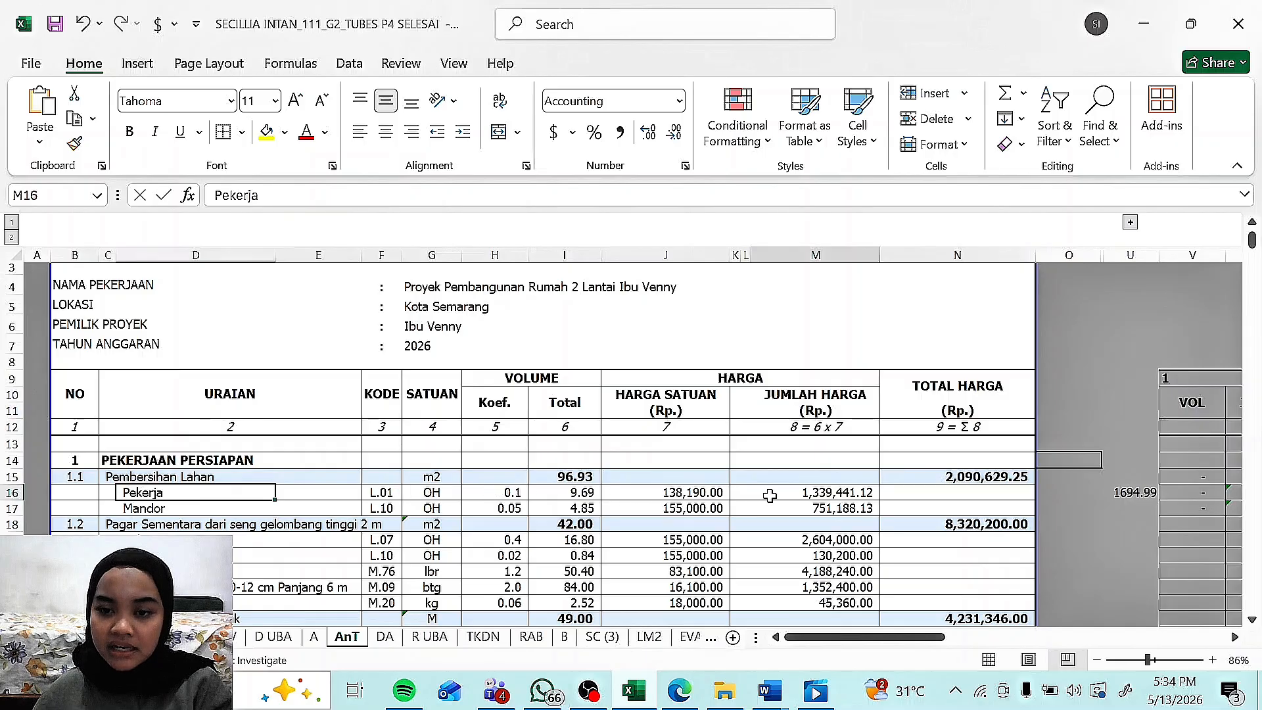
{"action": "left_click", "coordinate": [664, 498]}
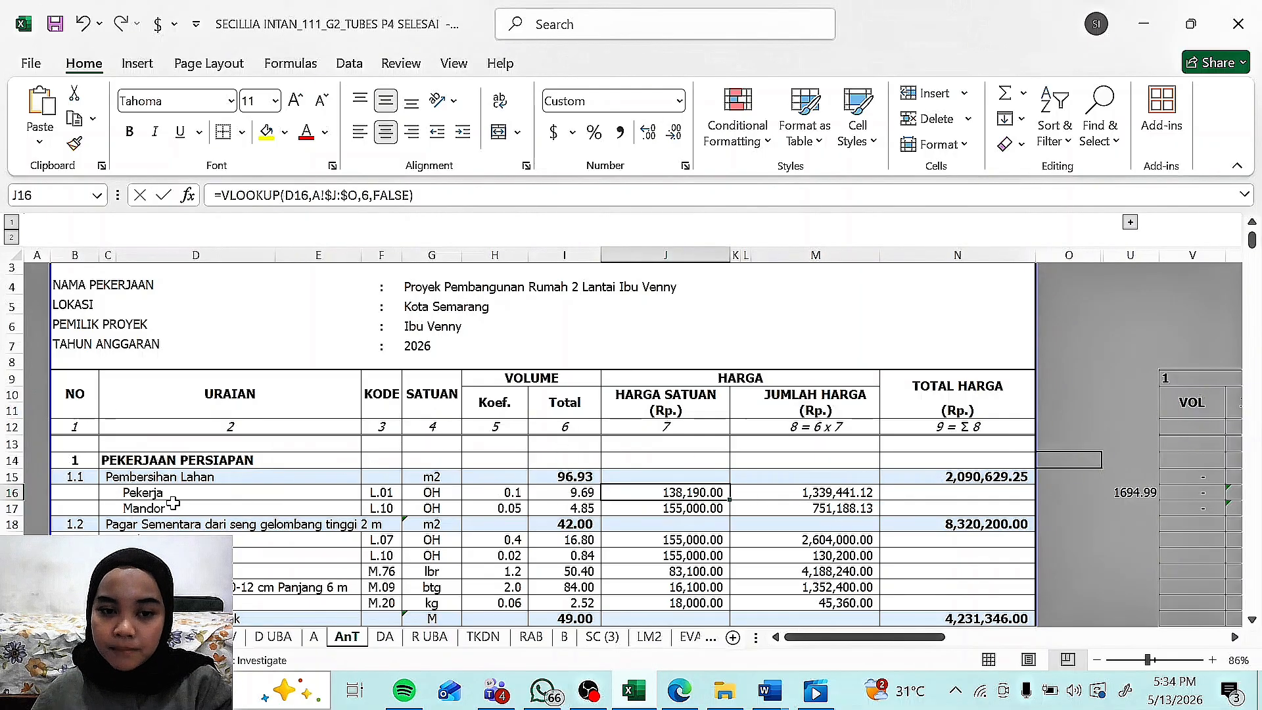
Step: Check Pekerja's total volume in I16 and inspect the cell references in the Jumlah Harga formulas in M16 and M17
{"action": "left_click", "coordinate": [540, 498]}
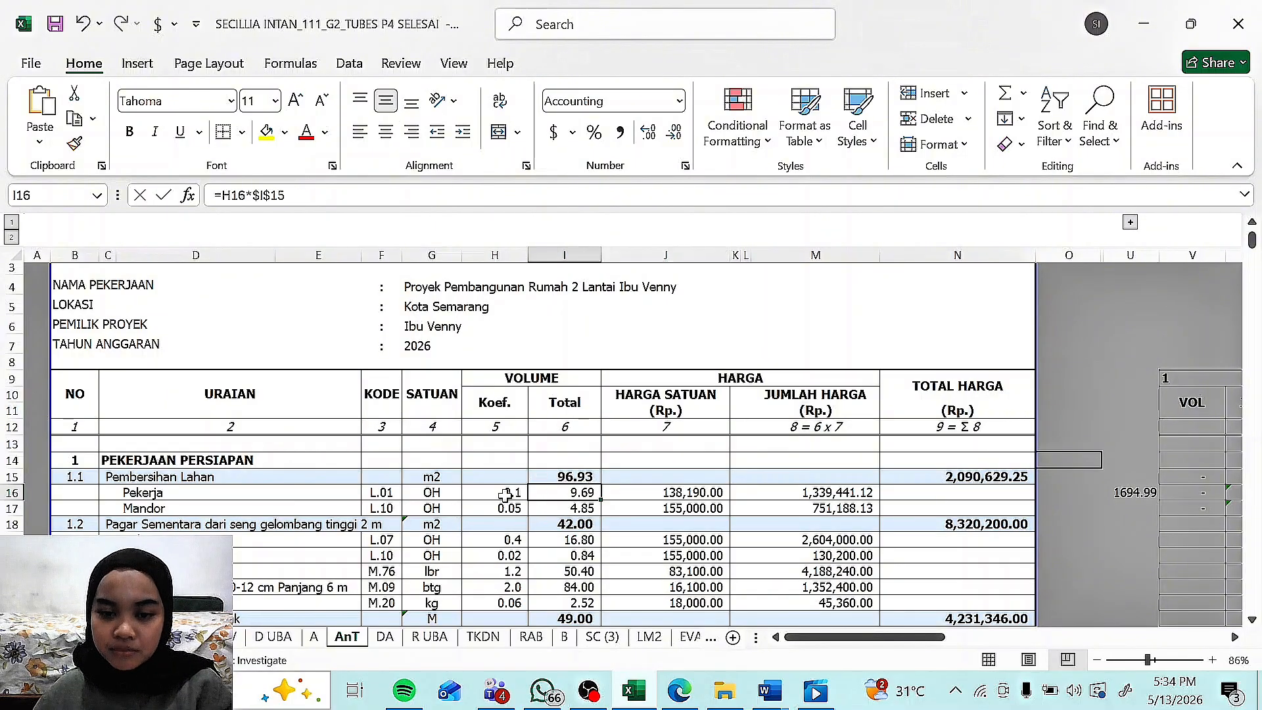
{"action": "left_click", "coordinate": [851, 498]}
{"action": "left_click", "coordinate": [399, 188]}
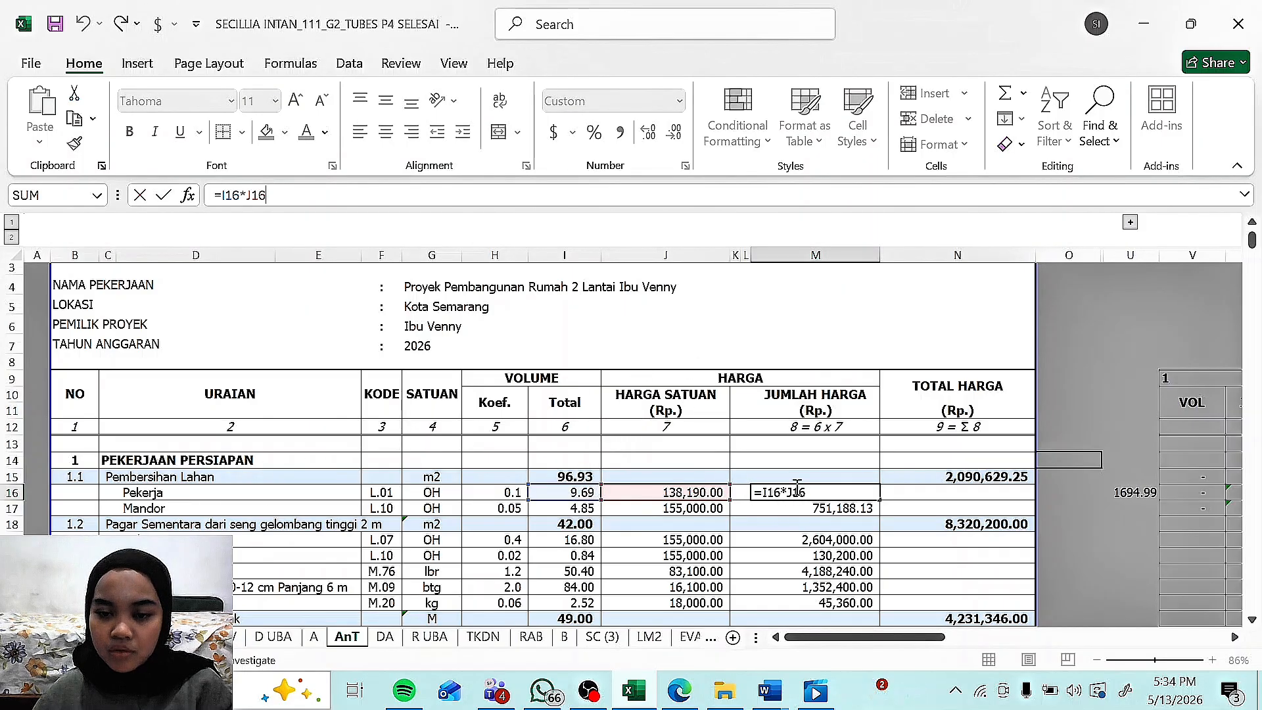
{"action": "key", "text": "Return"}
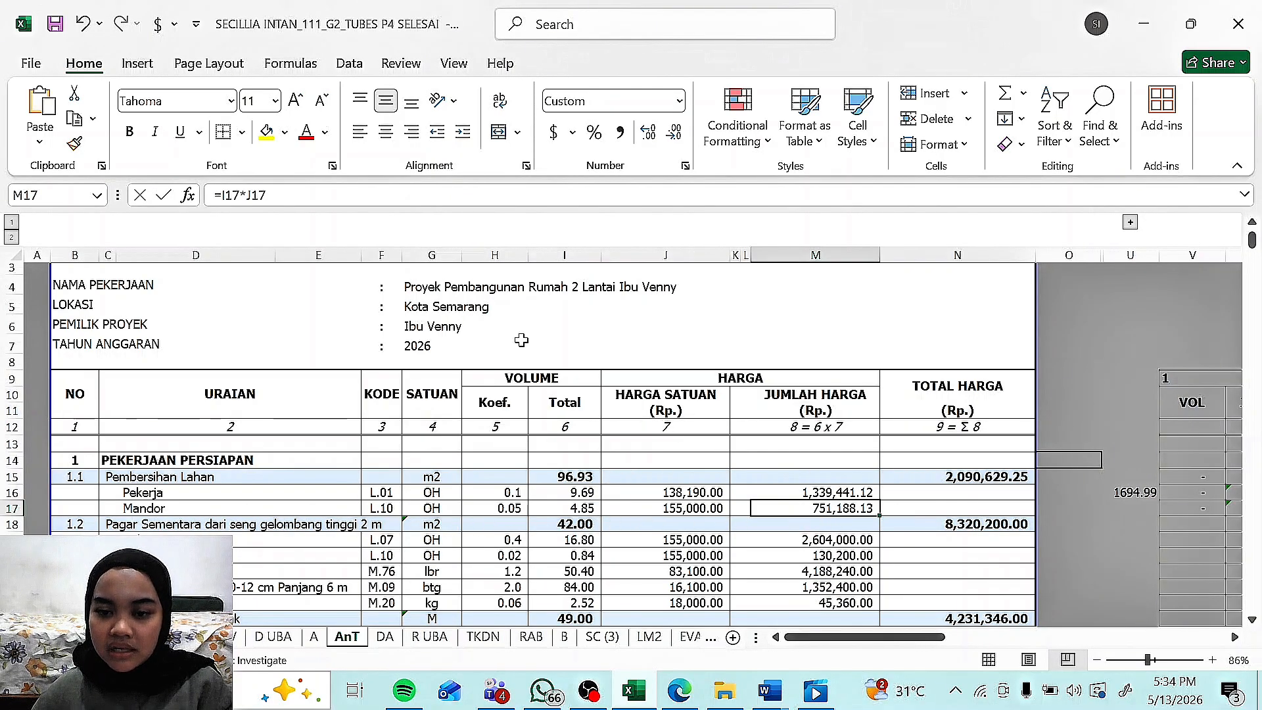
{"action": "left_click", "coordinate": [395, 201]}
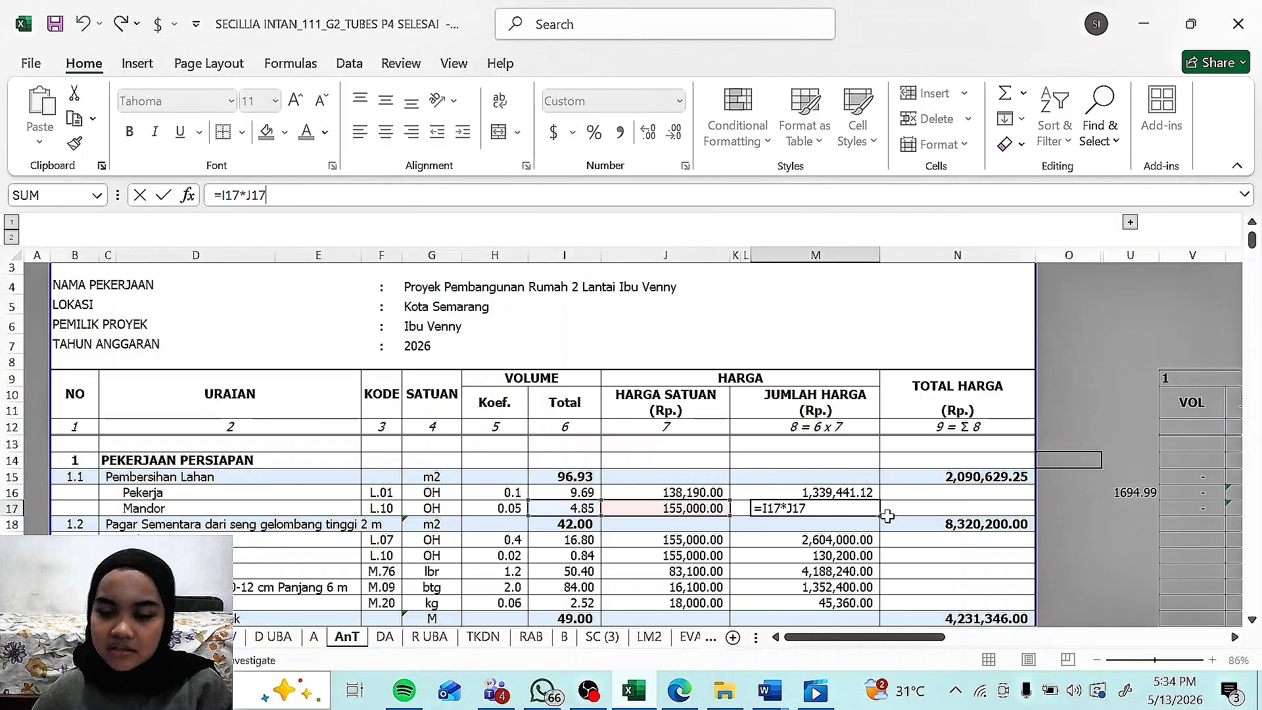
{"action": "key", "text": "Return"}
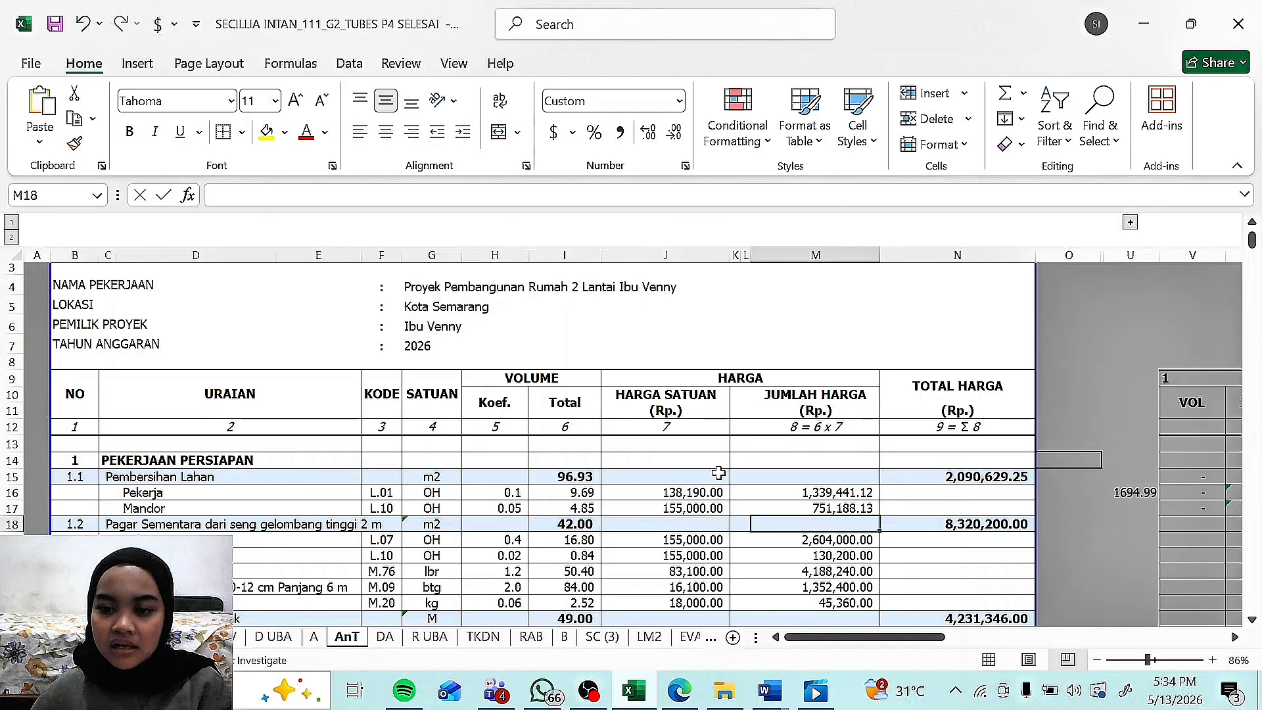
Step: Inspect the range summed by the Total Harga formula for Pembersihan Lahan in N15
{"action": "left_click", "coordinate": [979, 479]}
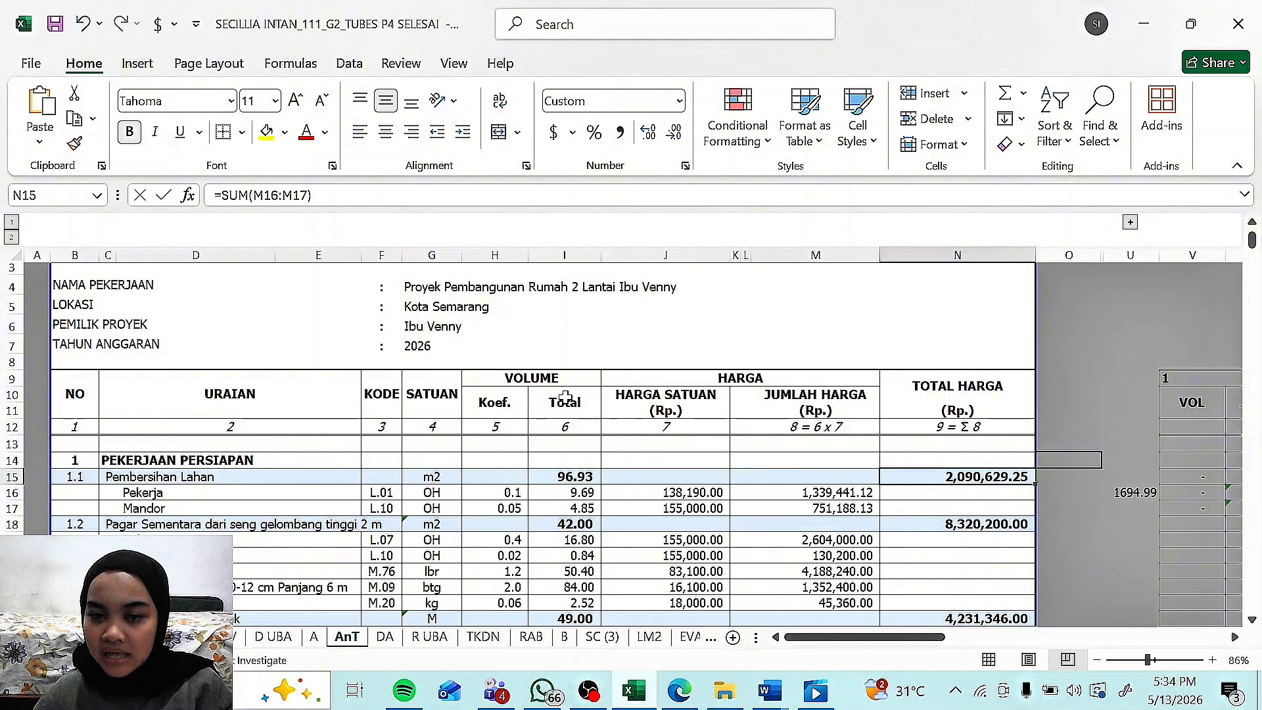
{"action": "left_click", "coordinate": [445, 196]}
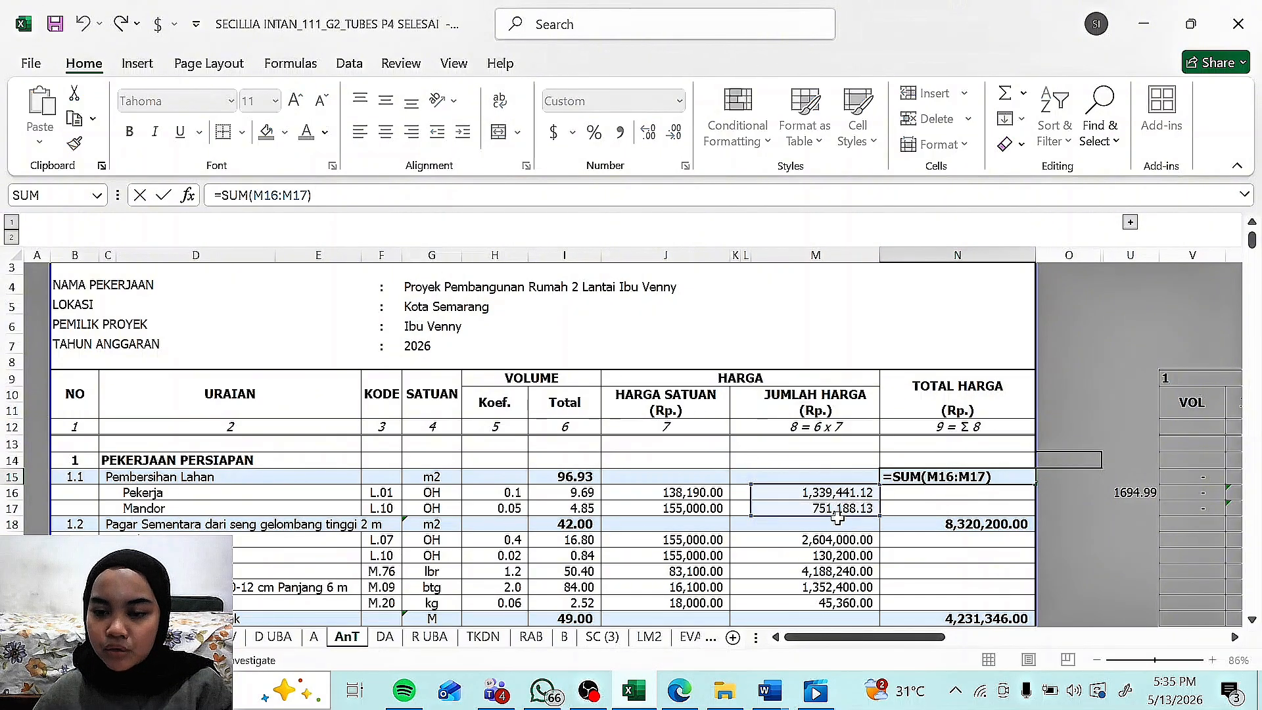
{"action": "key", "text": "Return"}
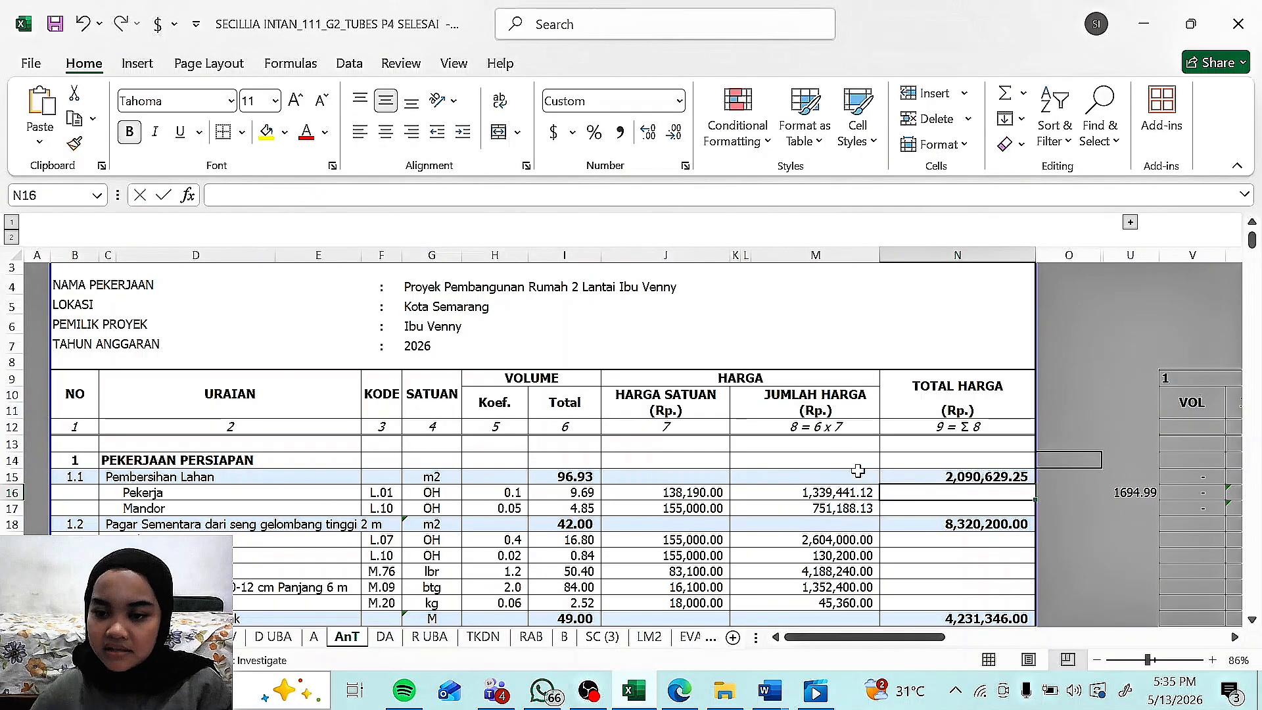
Step: Go through the description cells under Pagar Sementara, from Tukang Kayu in D19 to Paku in D23
{"action": "scroll", "coordinate": [444, 585], "scroll_direction": "down", "scroll_amount": 1}
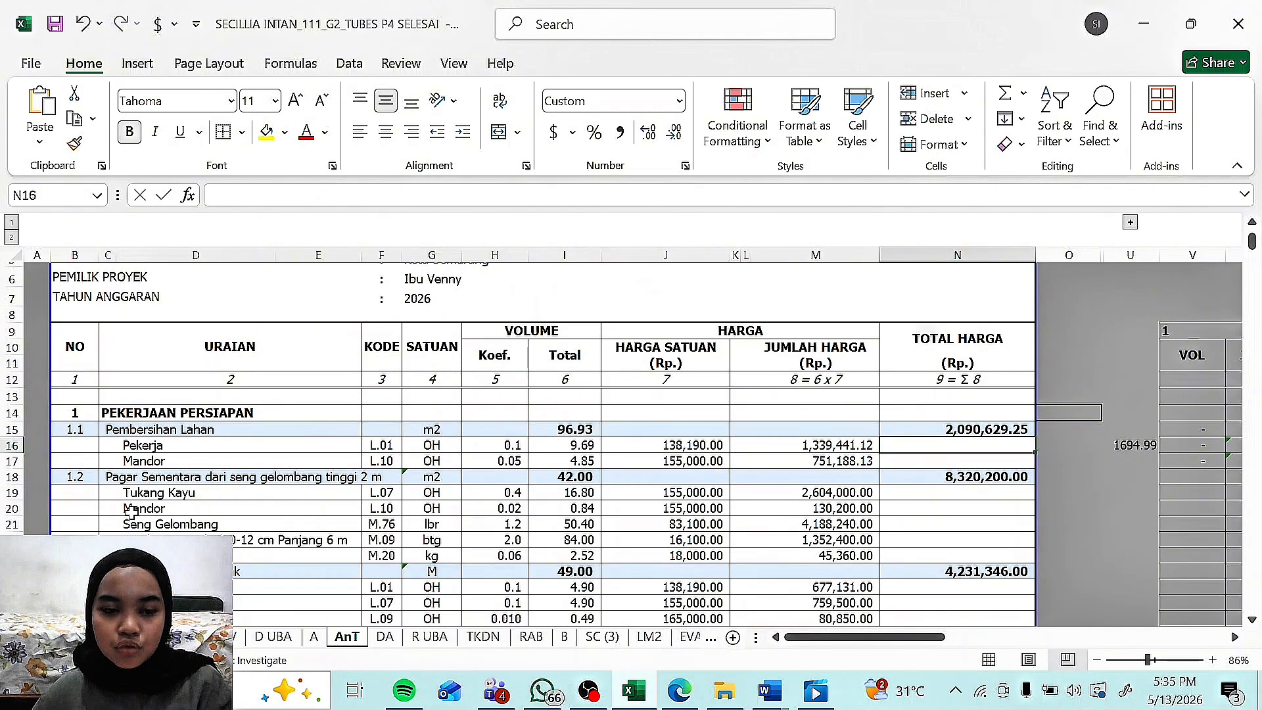
{"action": "scroll", "coordinate": [130, 511], "scroll_direction": "down", "scroll_amount": 1}
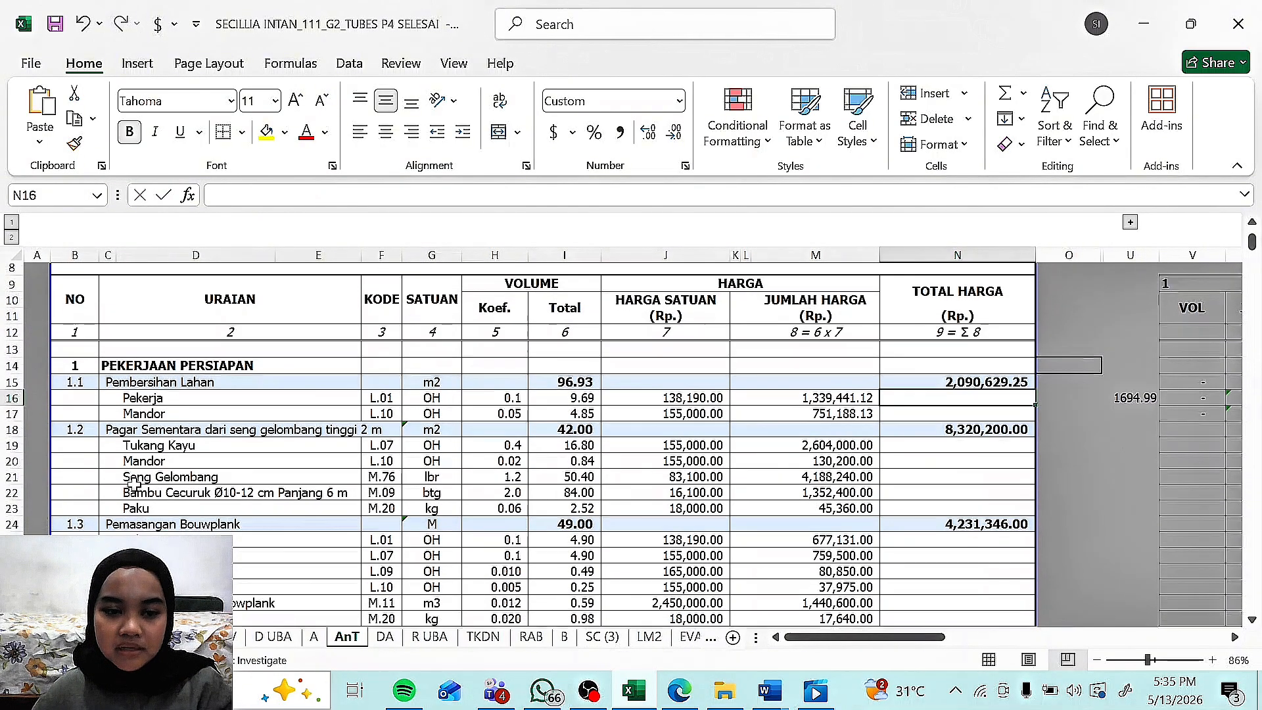
{"action": "left_click", "coordinate": [163, 445]}
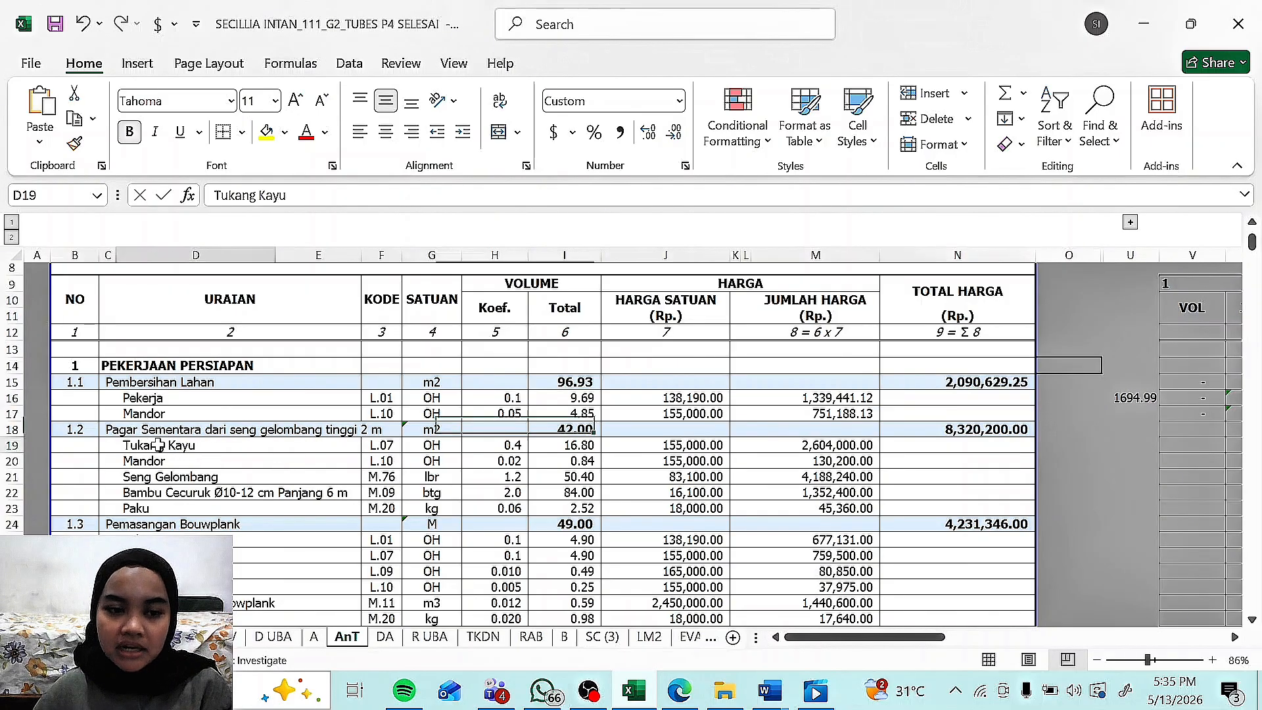
{"action": "key", "text": "Down"}
{"action": "key", "text": "Down"}
{"action": "key", "text": "Down"}
{"action": "key", "text": "Down"}
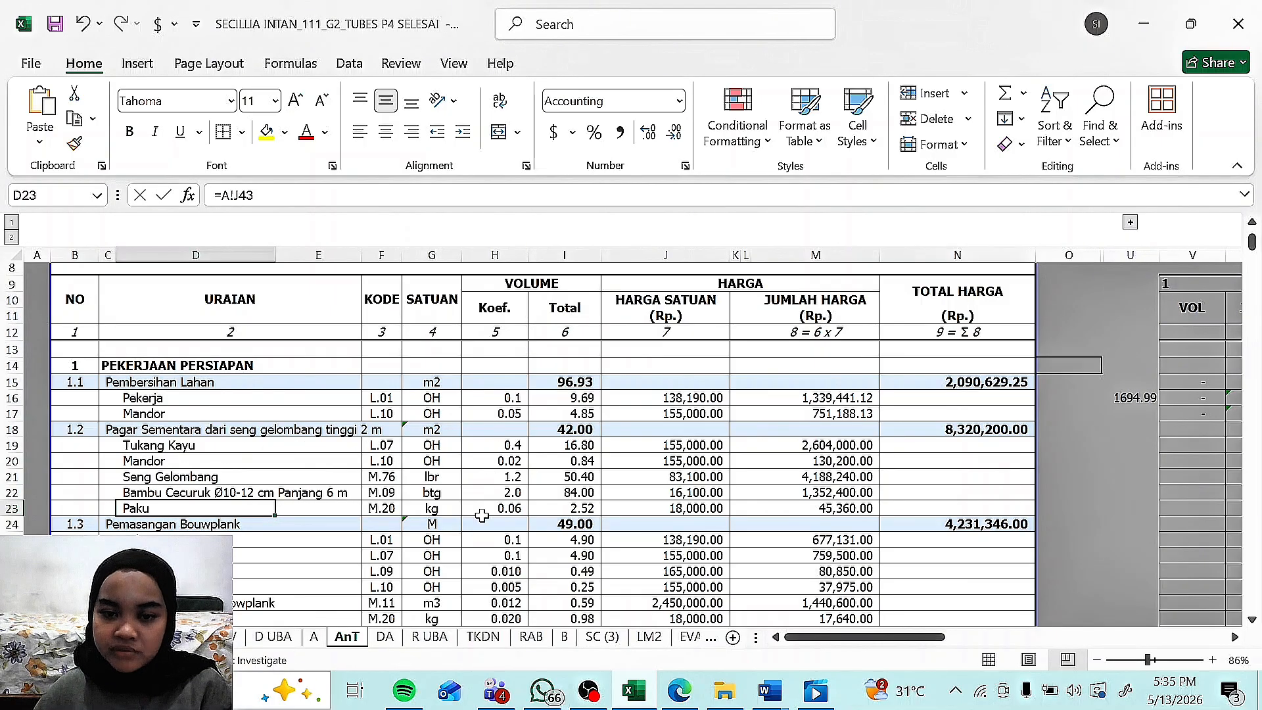
Step: Inspect the Pagar Sementara volume lookup in I18 and the cell references in Tukang Kayu's total volume formula in I19
{"action": "left_click", "coordinate": [564, 430]}
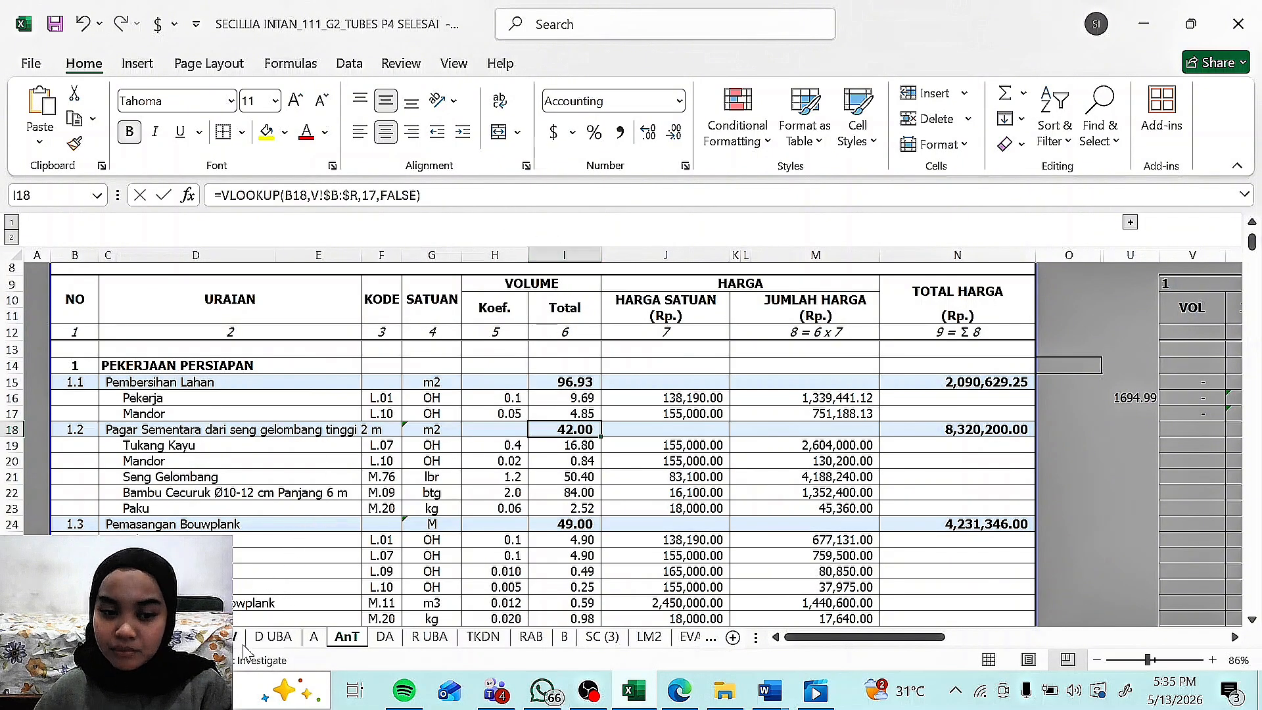
{"action": "left_click", "coordinate": [579, 447]}
{"action": "left_click", "coordinate": [529, 195]}
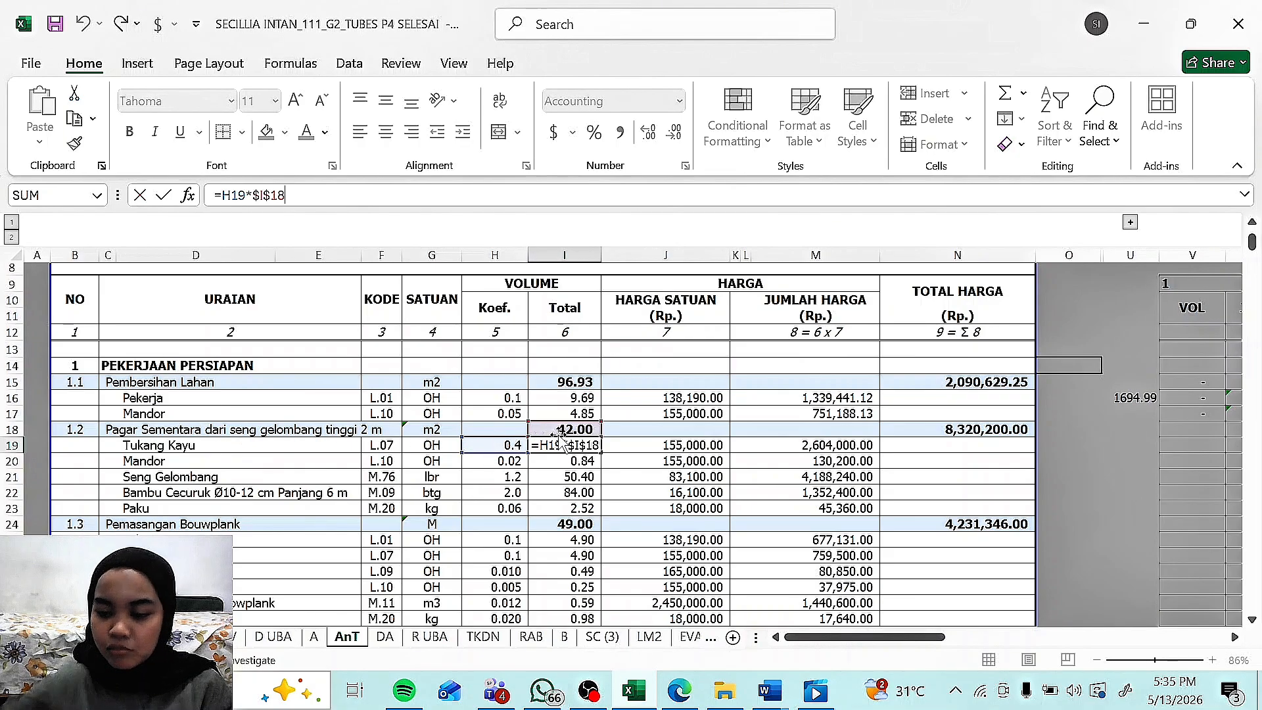
{"action": "key", "text": "Return"}
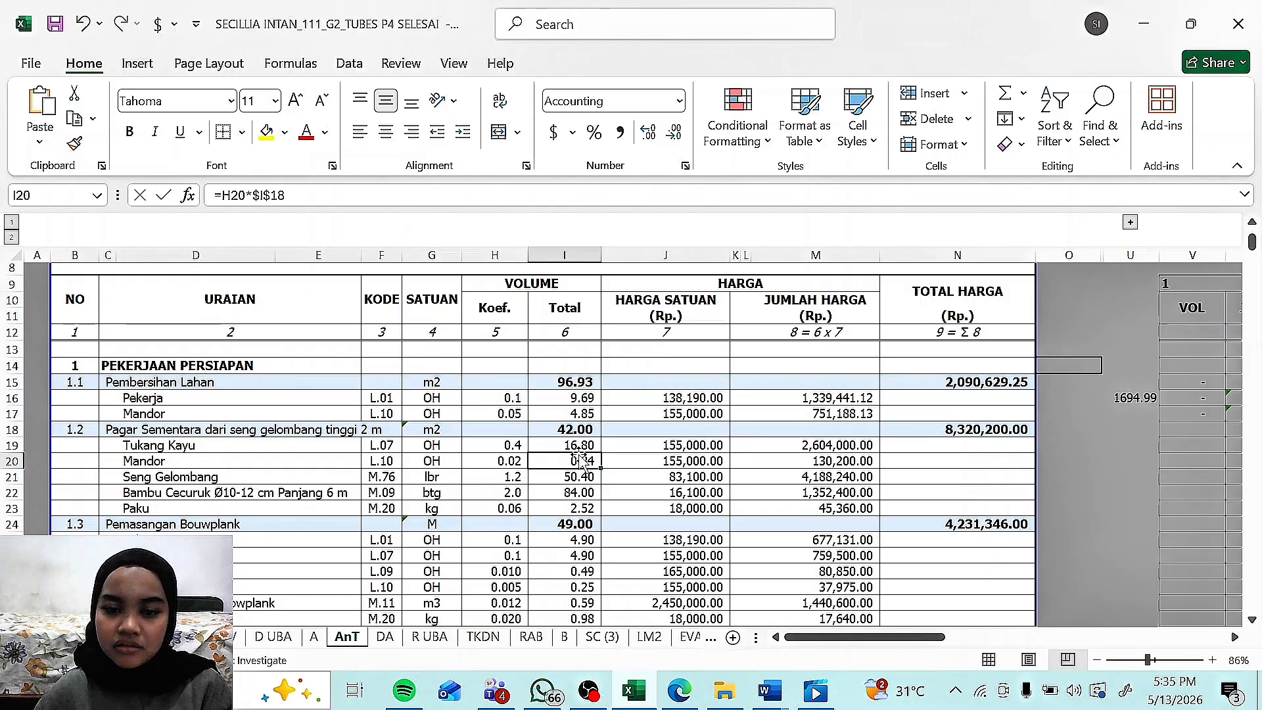
Step: Inspect Tukang Kayu's unit price lookup in J19 and the Jumlah Harga formula in M19
{"action": "left_click", "coordinate": [659, 443]}
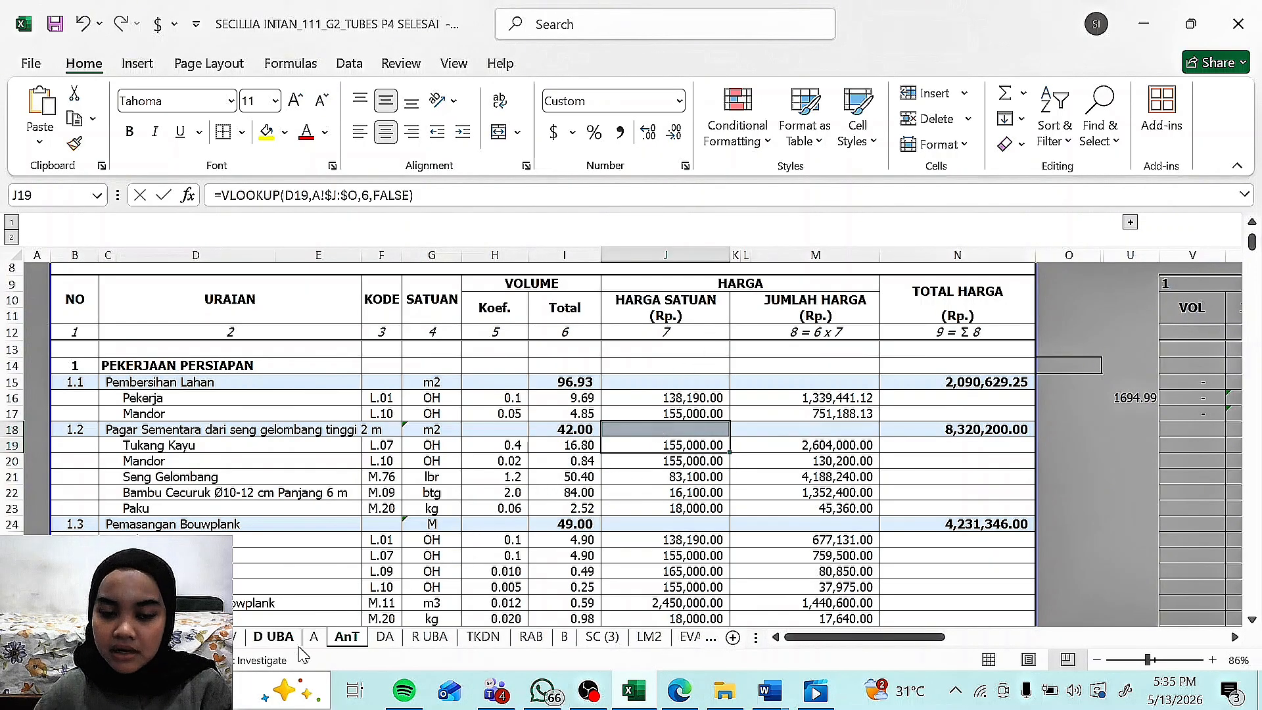
{"action": "left_click", "coordinate": [830, 448]}
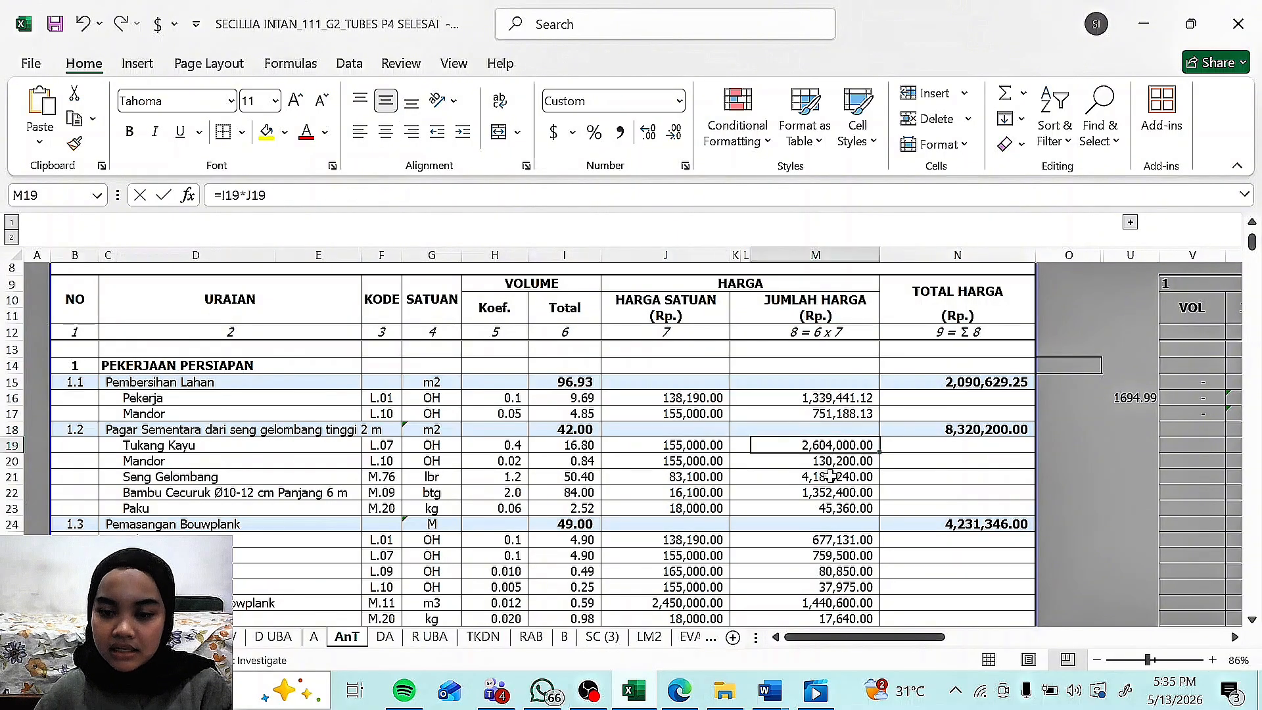
{"action": "key", "text": "F2"}
{"action": "key", "text": "Return"}
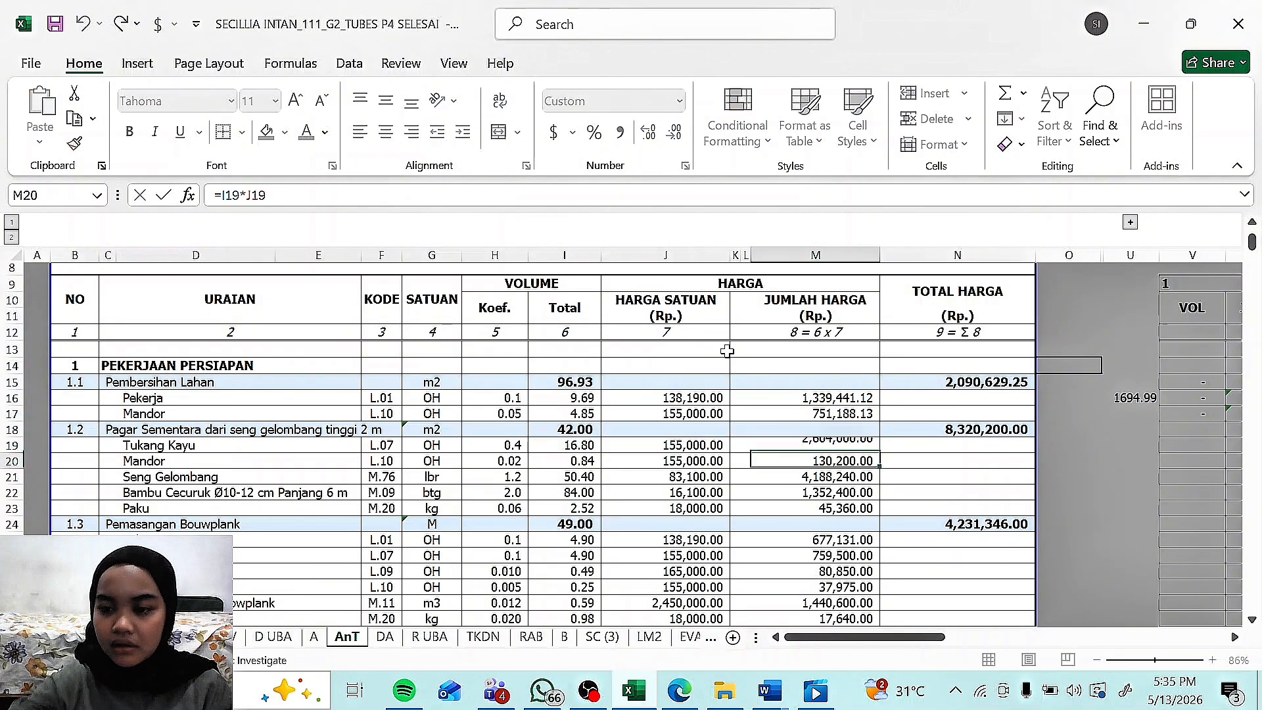
Step: Inspect the Total Harga sum for Pagar Sementara in N18 and look over the Pemasangan Bouwplank and Pekerjaan Tanah items
{"action": "left_click", "coordinate": [951, 430]}
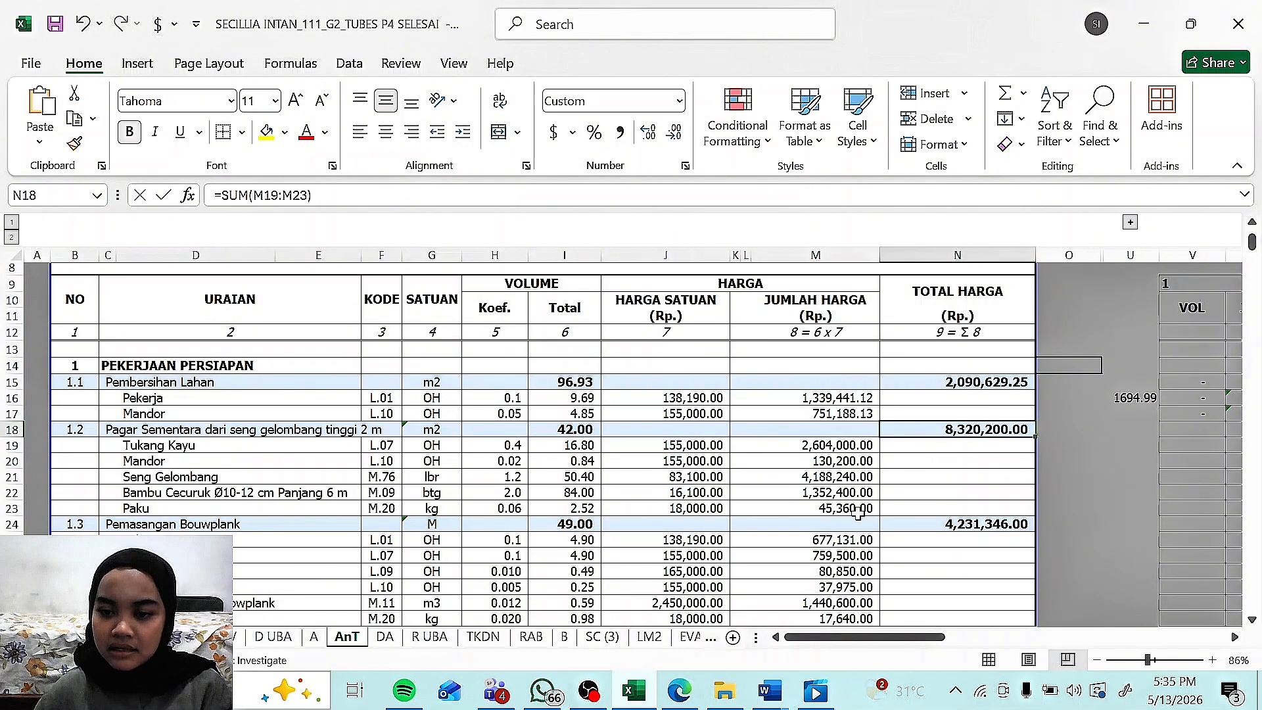
{"action": "scroll", "coordinate": [821, 506], "scroll_direction": "down", "scroll_amount": 1}
{"action": "scroll", "coordinate": [128, 510], "scroll_direction": "down", "scroll_amount": 4}
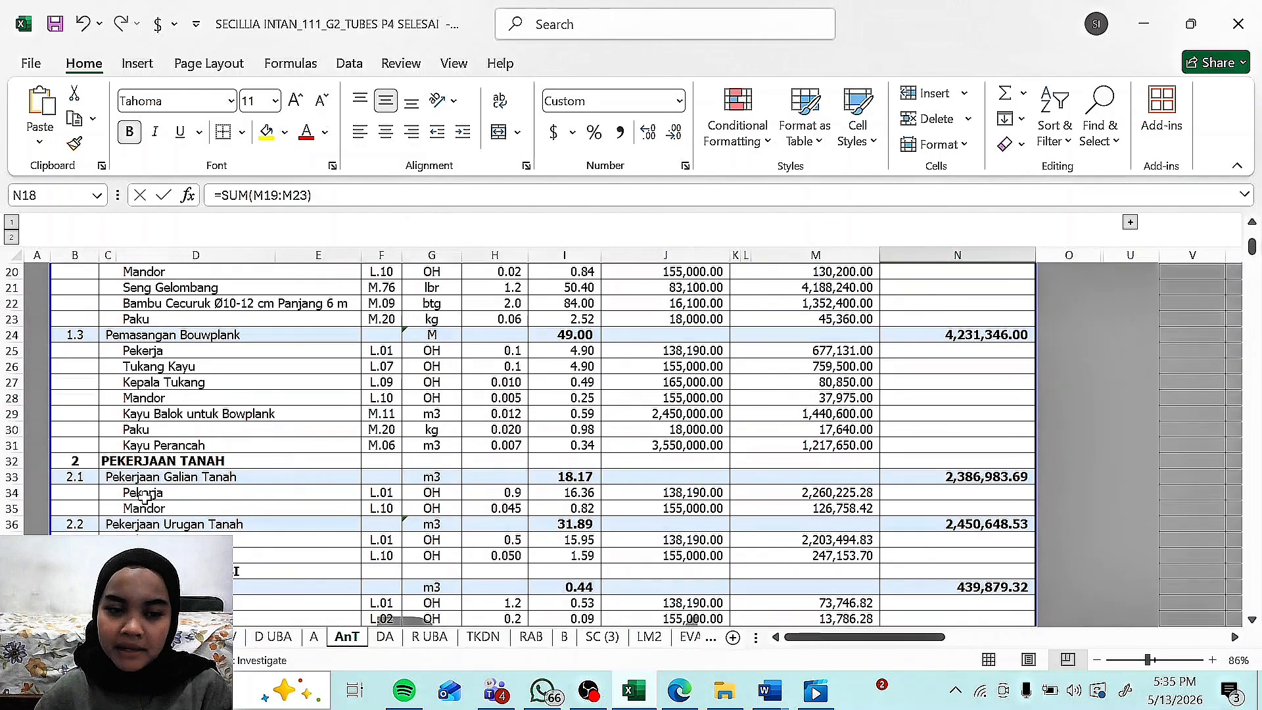
{"action": "scroll", "coordinate": [499, 486], "scroll_direction": "up", "scroll_amount": 1}
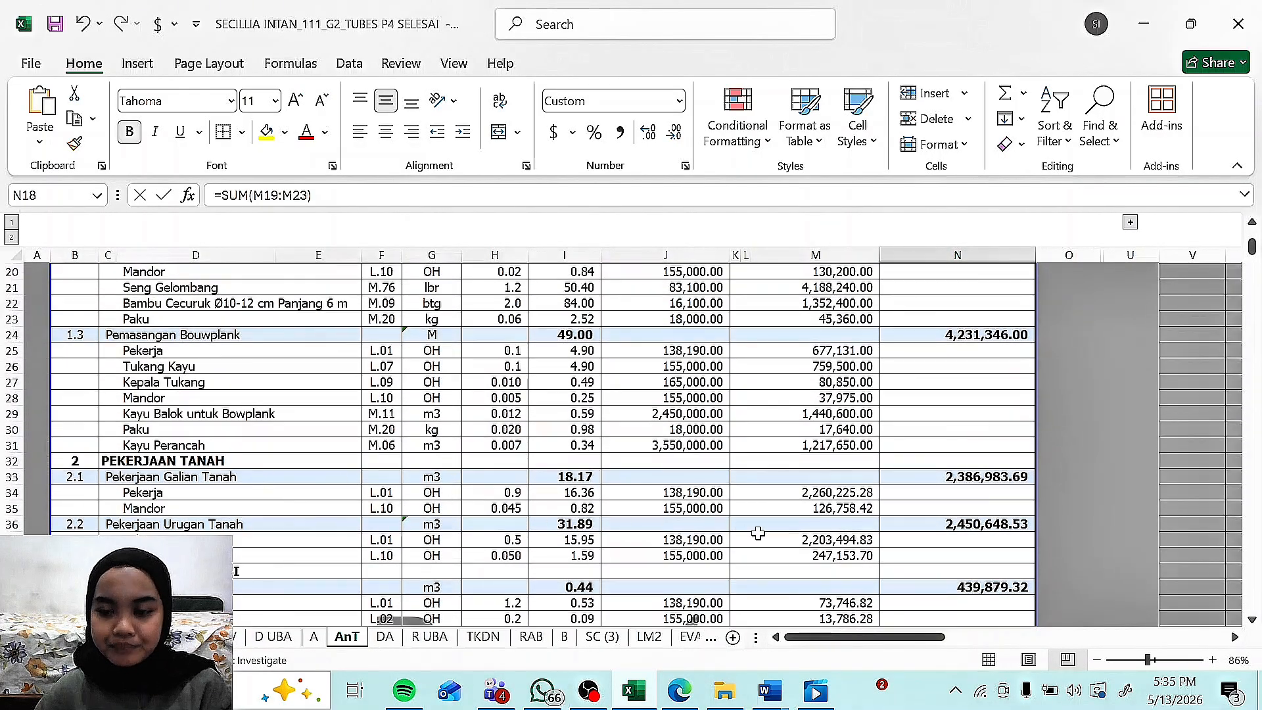
{"action": "scroll", "coordinate": [816, 513], "scroll_direction": "up", "scroll_amount": 4}
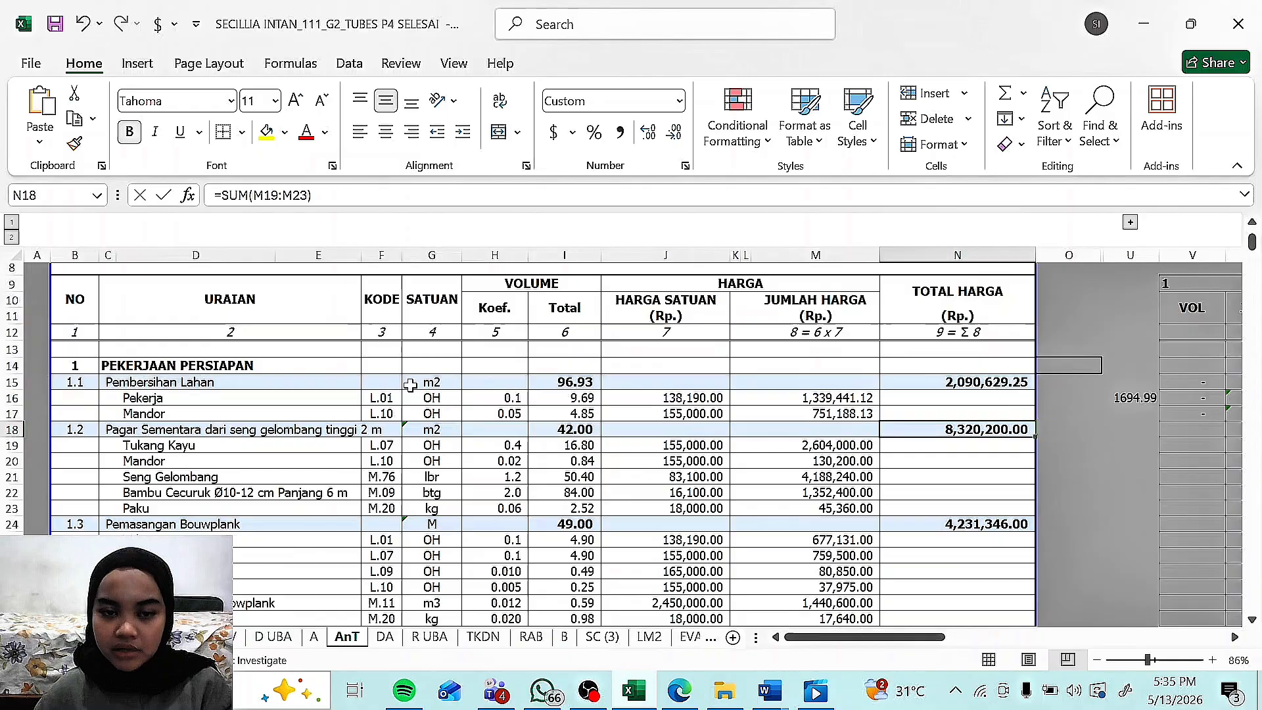
{"action": "scroll", "coordinate": [487, 427], "scroll_direction": "down", "scroll_amount": 1}
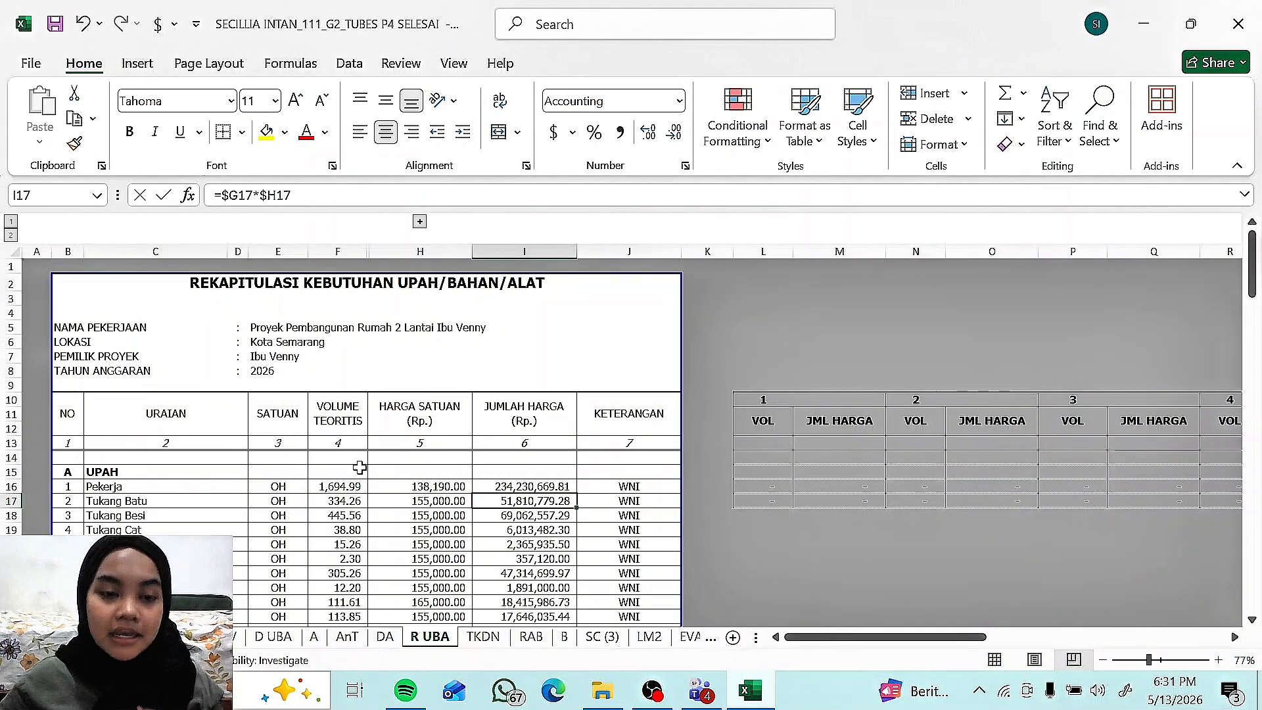
Step: View the AnT sheet, return to R UBA and look over the UPAH and BAHAN rows of the recapitulation table
{"action": "left_click", "coordinate": [347, 636]}
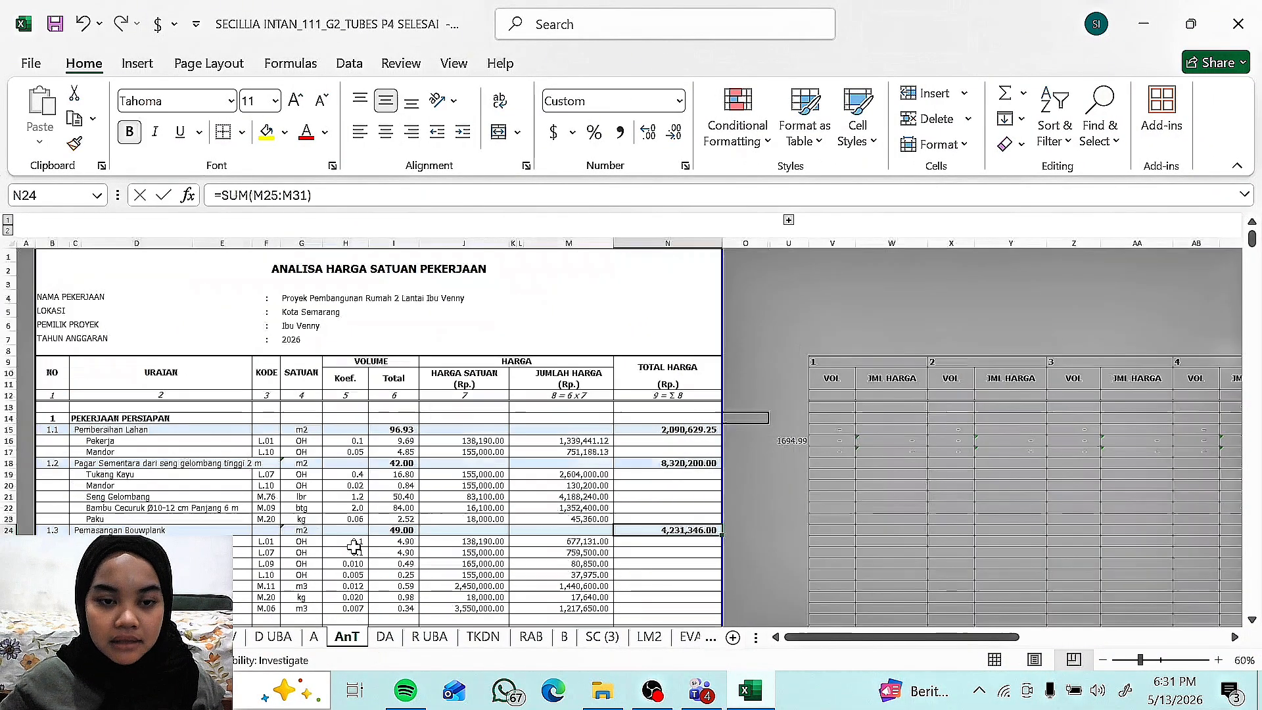
{"action": "left_click", "coordinate": [429, 636]}
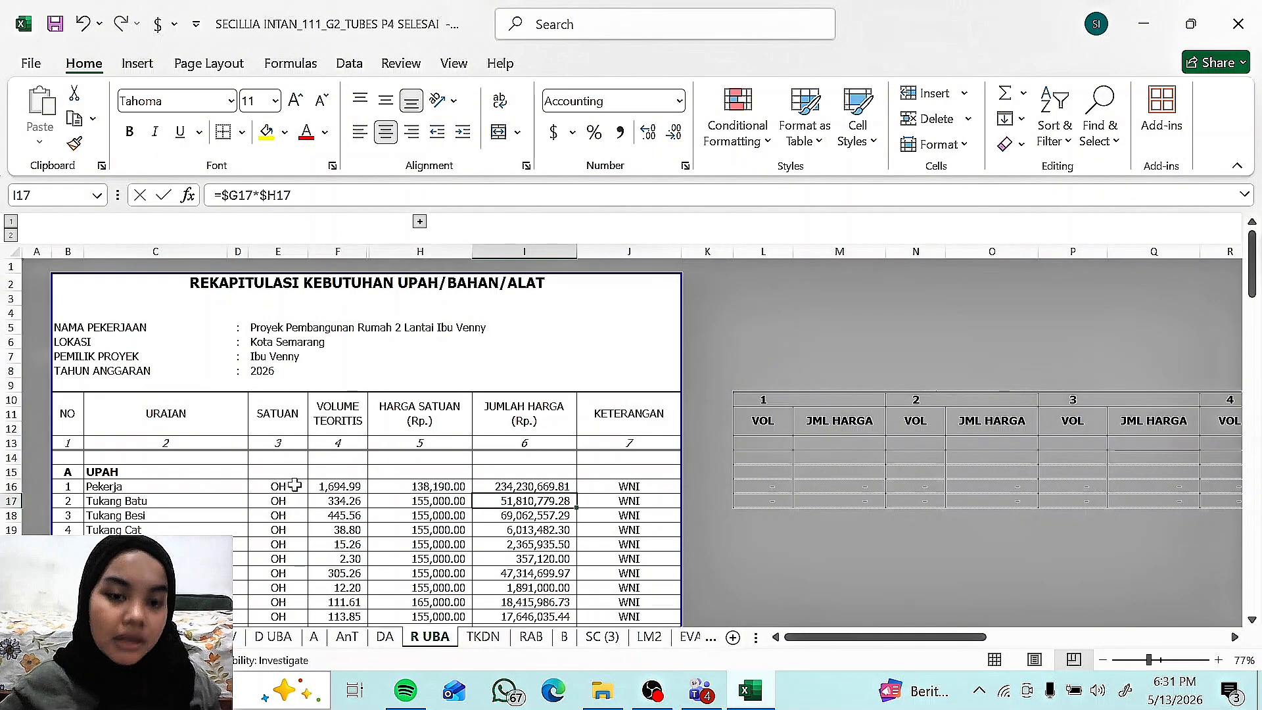
{"action": "scroll", "coordinate": [260, 460], "scroll_direction": "down", "scroll_amount": 1}
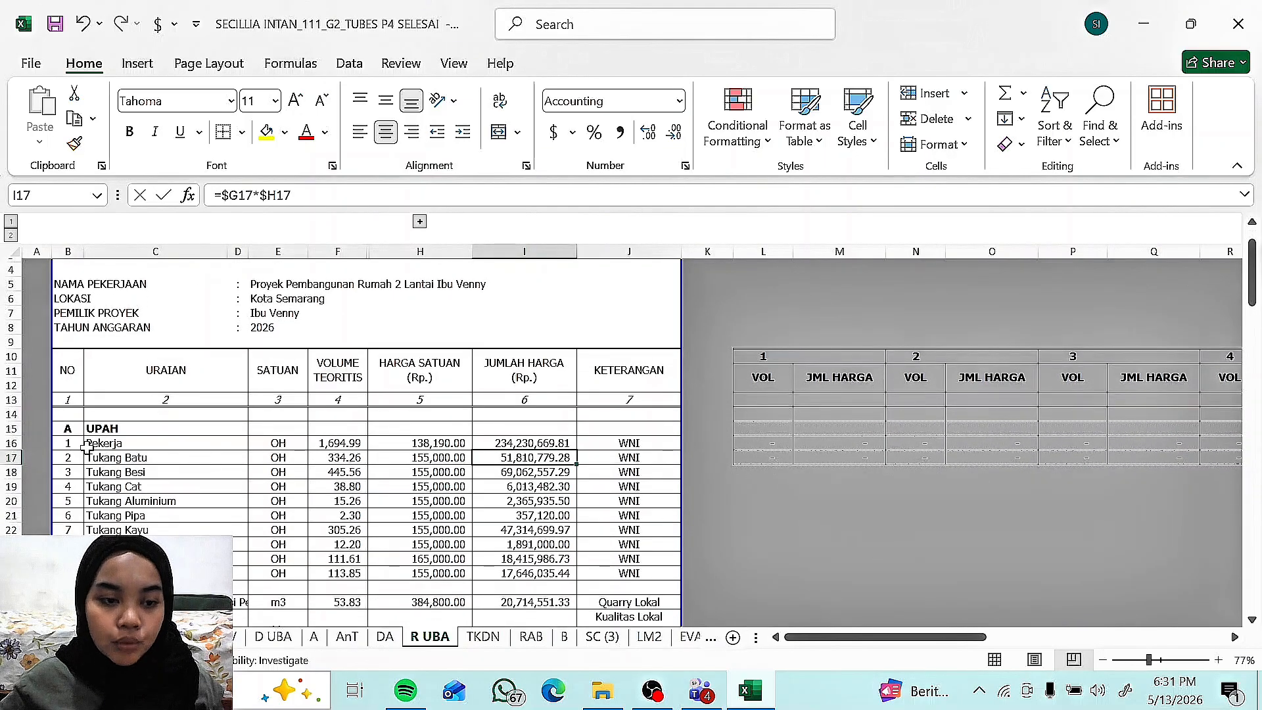
{"action": "scroll", "coordinate": [87, 448], "scroll_direction": "up", "scroll_amount": 1}
{"action": "scroll", "coordinate": [418, 434], "scroll_direction": "down", "scroll_amount": 3}
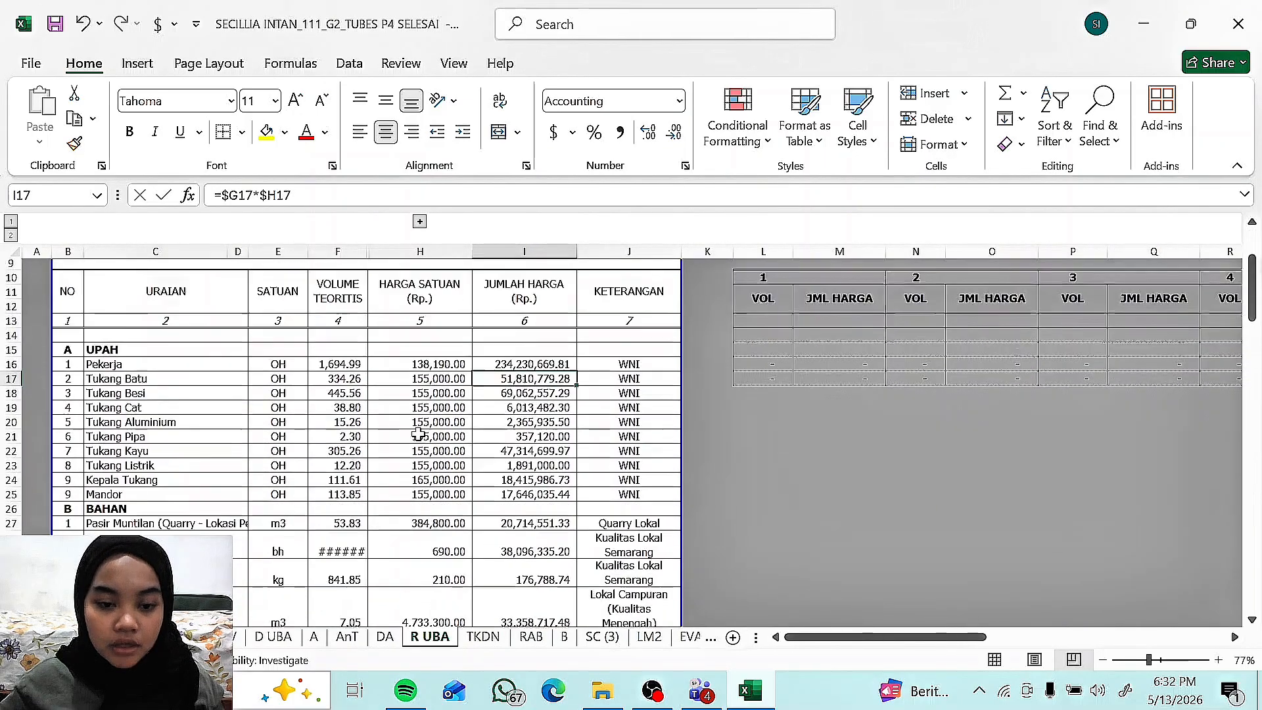
{"action": "scroll", "coordinate": [329, 420], "scroll_direction": "up", "scroll_amount": 3}
{"action": "scroll", "coordinate": [132, 407], "scroll_direction": "down", "scroll_amount": 2}
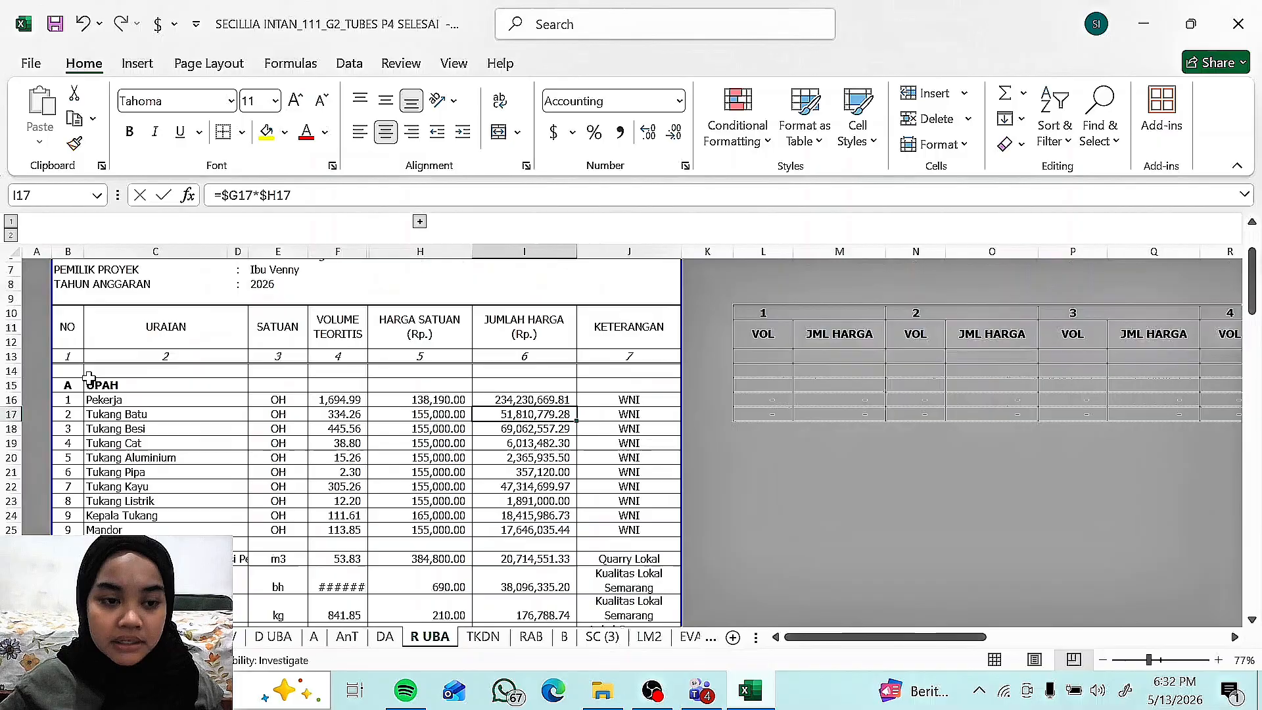
Step: Select the worker descriptions from Pekerja to Tukang Kayu in R UBA and check the rows around them
{"action": "left_click_drag", "start_coordinate": [110, 399], "coordinate": [140, 381]}
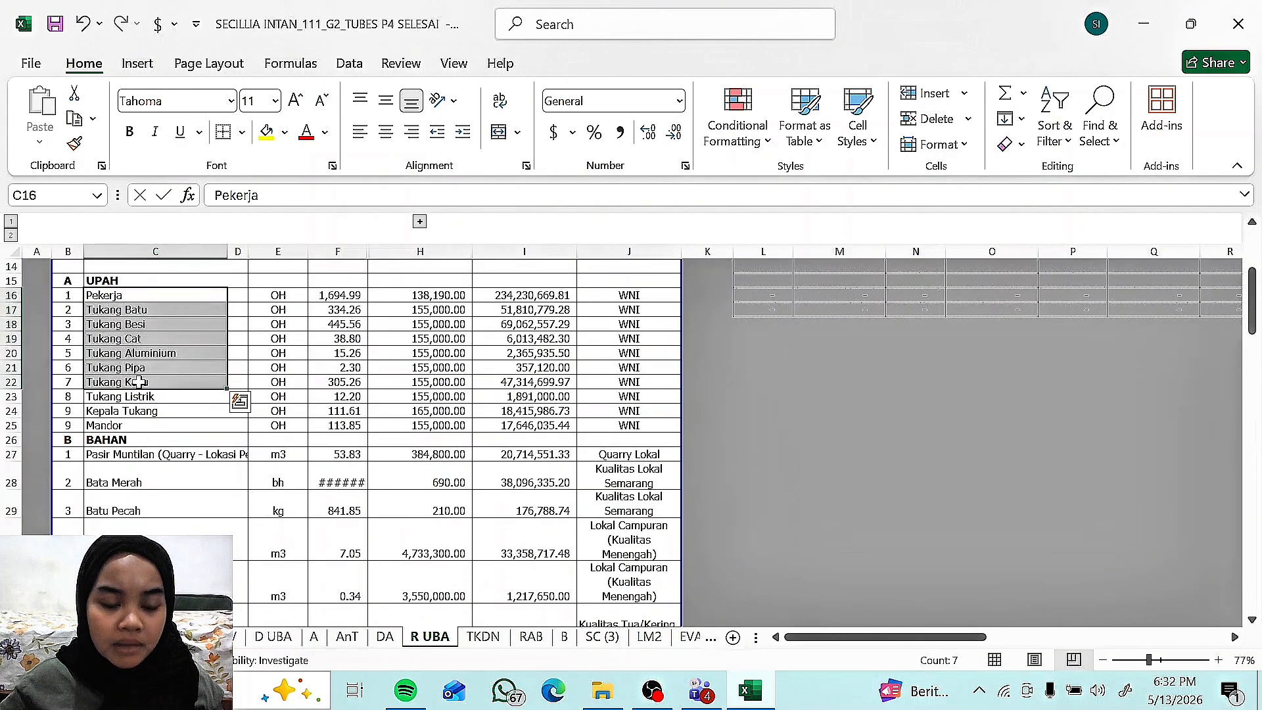
{"action": "scroll", "coordinate": [139, 382], "scroll_direction": "down", "scroll_amount": 5}
{"action": "scroll", "coordinate": [279, 607], "scroll_direction": "up", "scroll_amount": 6}
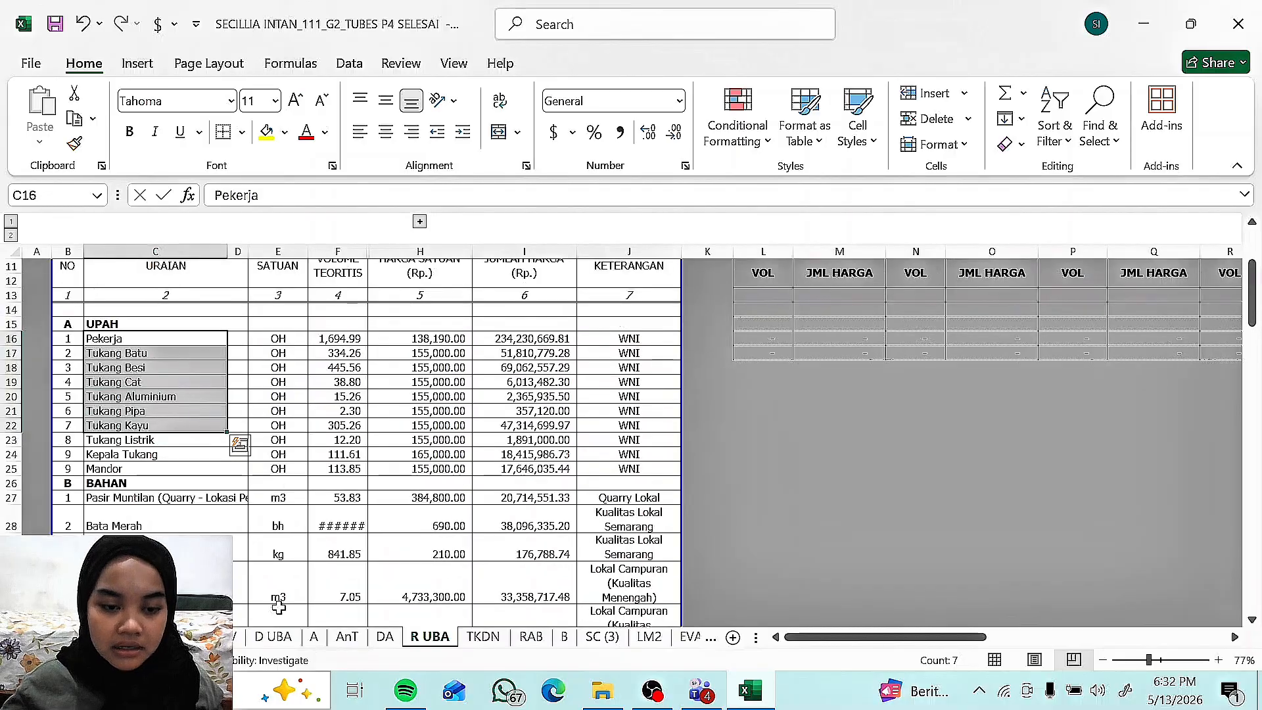
Step: Open the D UBA sheet and select the worker descriptions from Pekerja to Kepala Tukang in its UPAH list
{"action": "left_click", "coordinate": [289, 638]}
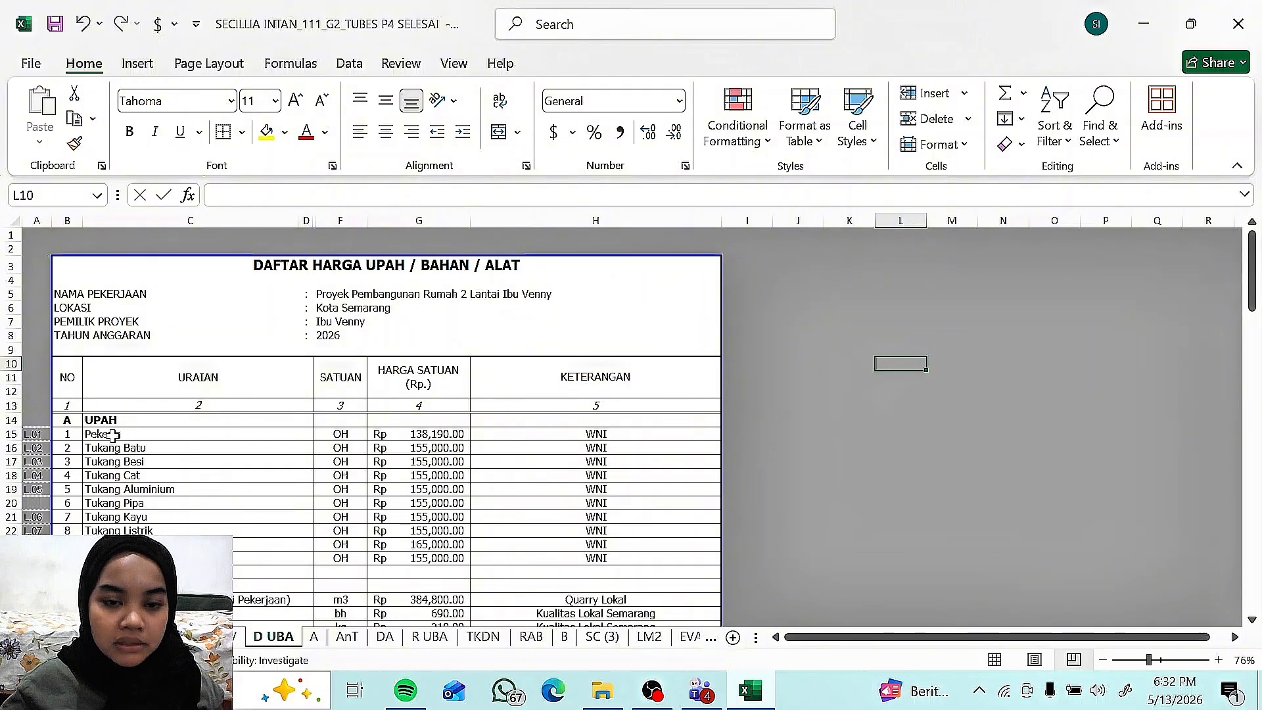
{"action": "left_click_drag", "start_coordinate": [113, 435], "coordinate": [188, 417]}
{"action": "scroll", "coordinate": [115, 460], "scroll_direction": "down", "scroll_amount": 3}
{"action": "scroll", "coordinate": [375, 434], "scroll_direction": "up", "scroll_amount": 2}
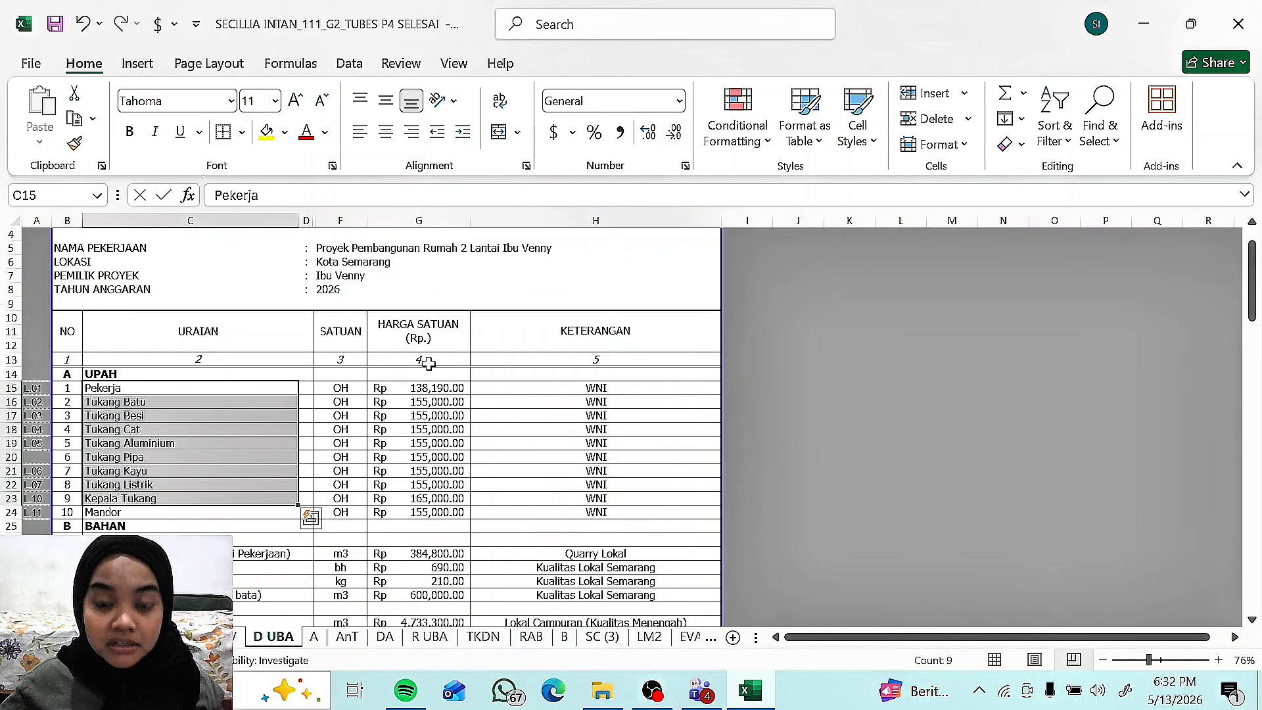
Step: Return to the R UBA sheet and review its UPAH rows, selecting the Tukang Besi description in C18
{"action": "left_click", "coordinate": [430, 636]}
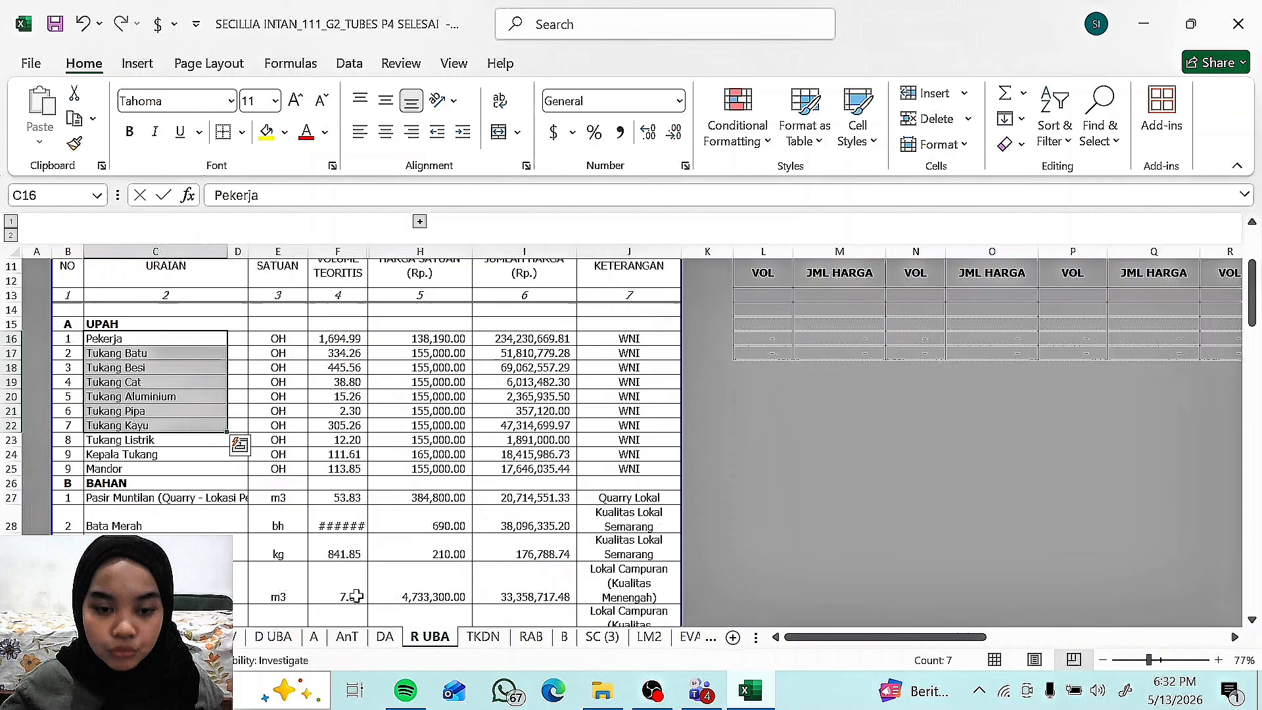
{"action": "scroll", "coordinate": [263, 427], "scroll_direction": "up", "scroll_amount": 2}
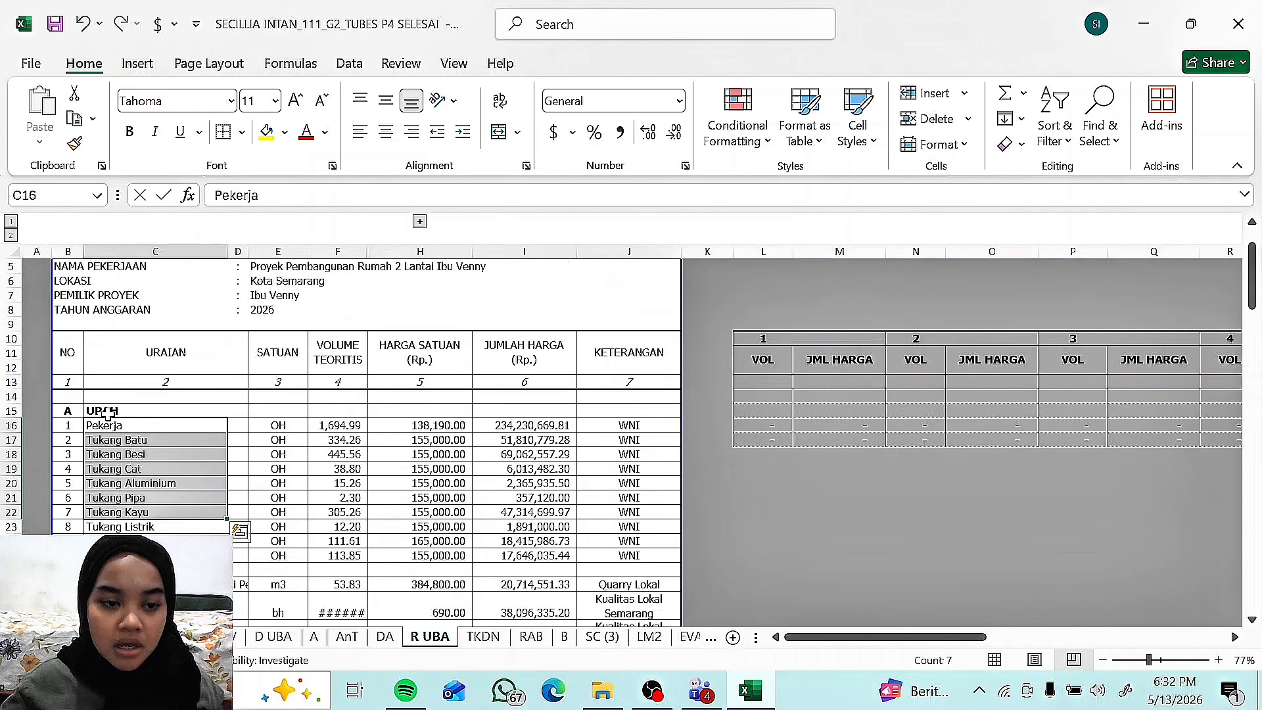
{"action": "scroll", "coordinate": [112, 428], "scroll_direction": "down", "scroll_amount": 2}
{"action": "left_click", "coordinate": [129, 370]}
{"action": "scroll", "coordinate": [273, 404], "scroll_direction": "up", "scroll_amount": 1}
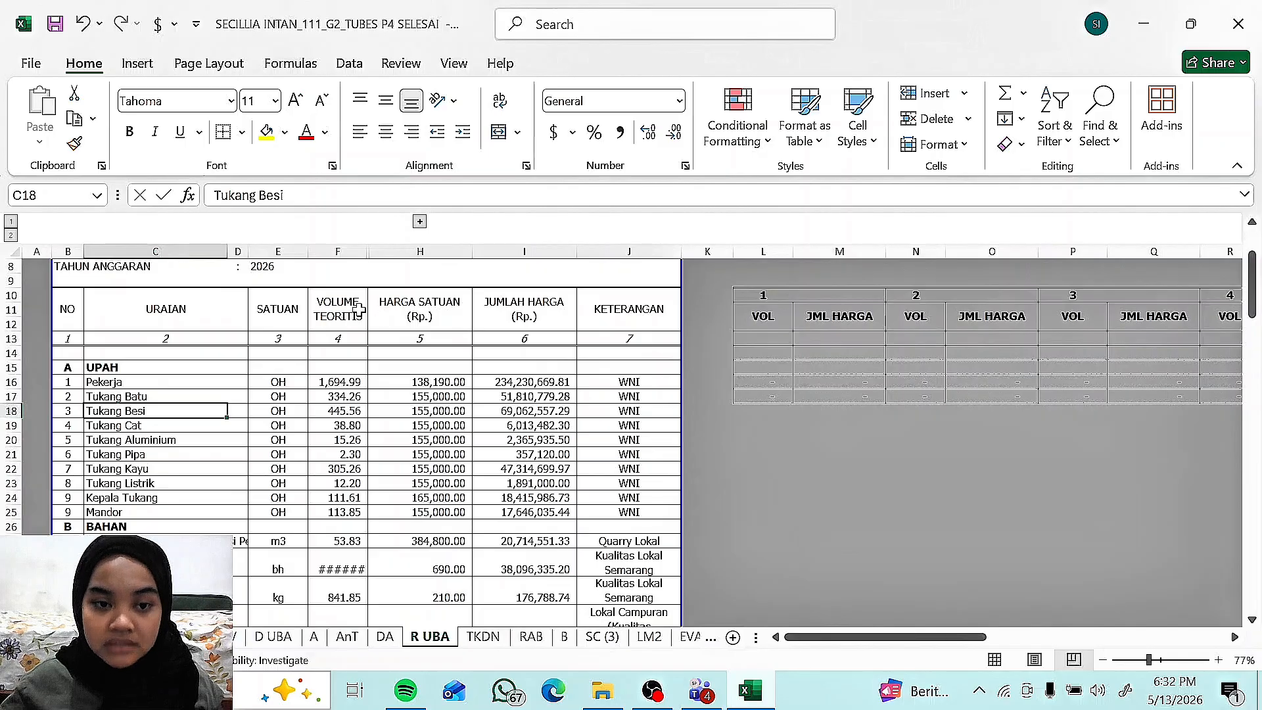
Step: Inspect the SUMIF formula behind the Pekerja theoretical volume in F16 of R UBA, leaving it as it is
{"action": "left_click", "coordinate": [346, 382]}
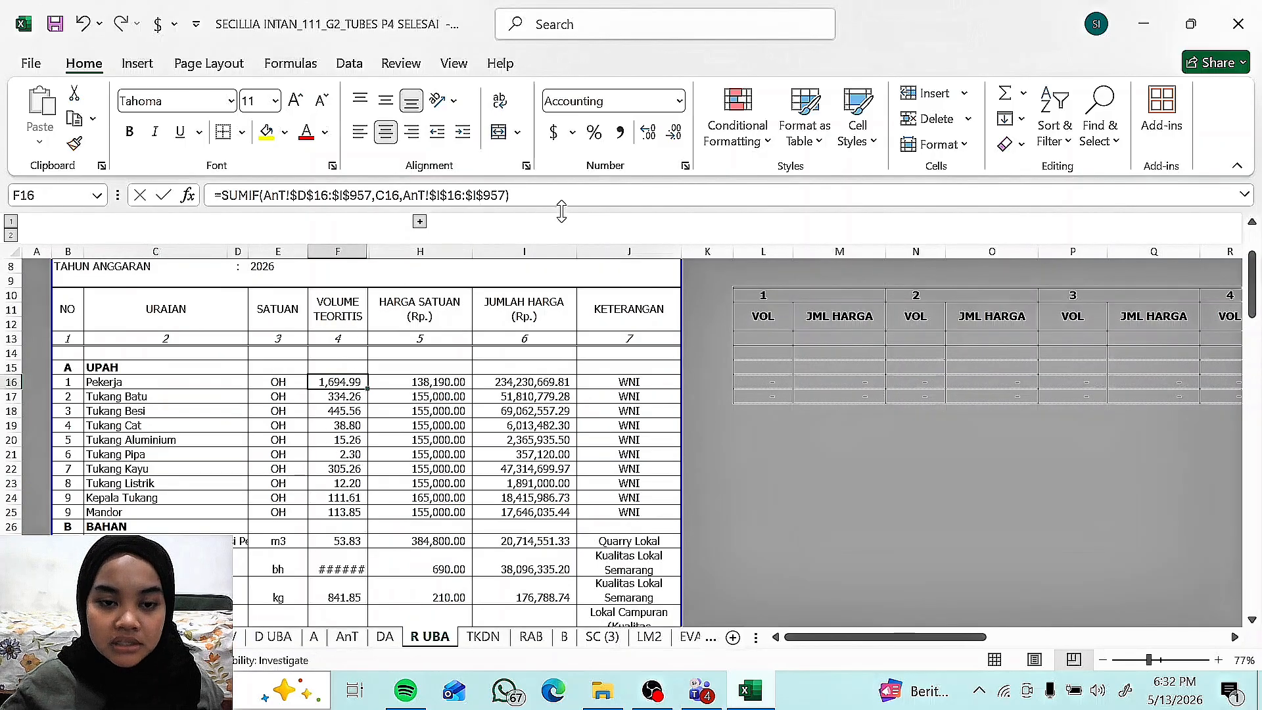
{"action": "left_click", "coordinate": [529, 196]}
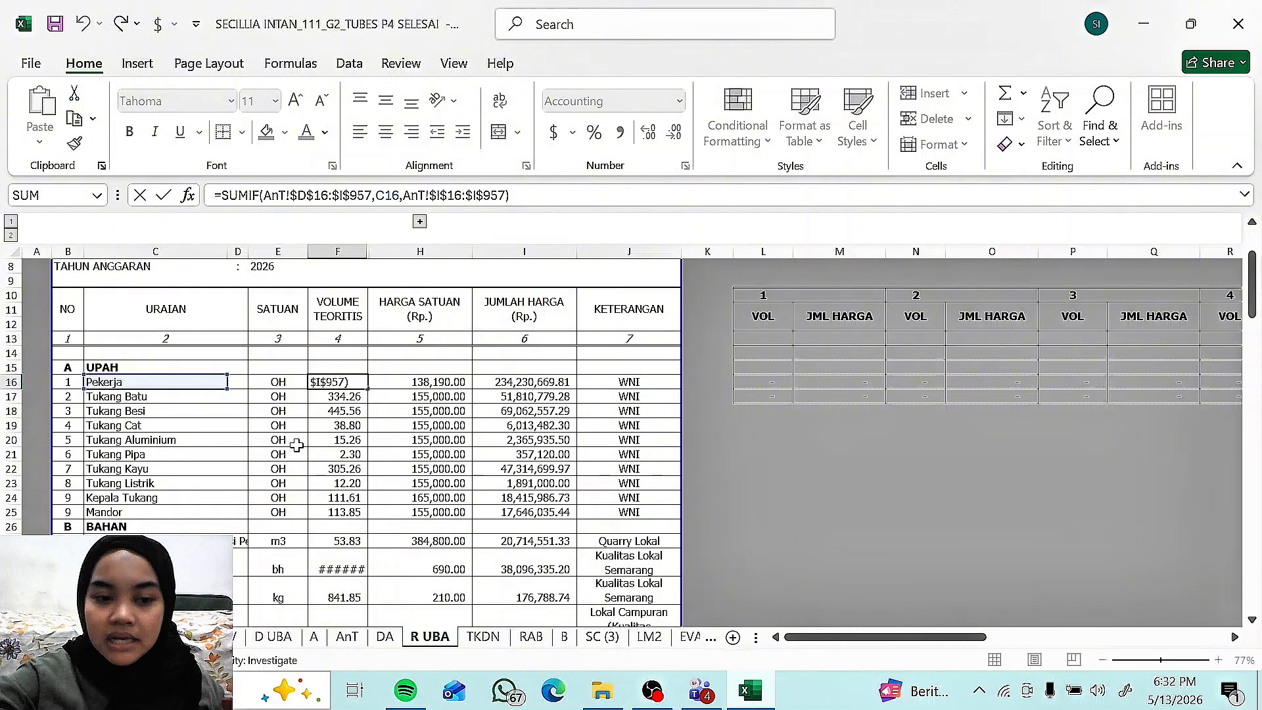
{"action": "key", "text": "Return"}
{"action": "key", "text": "Up"}
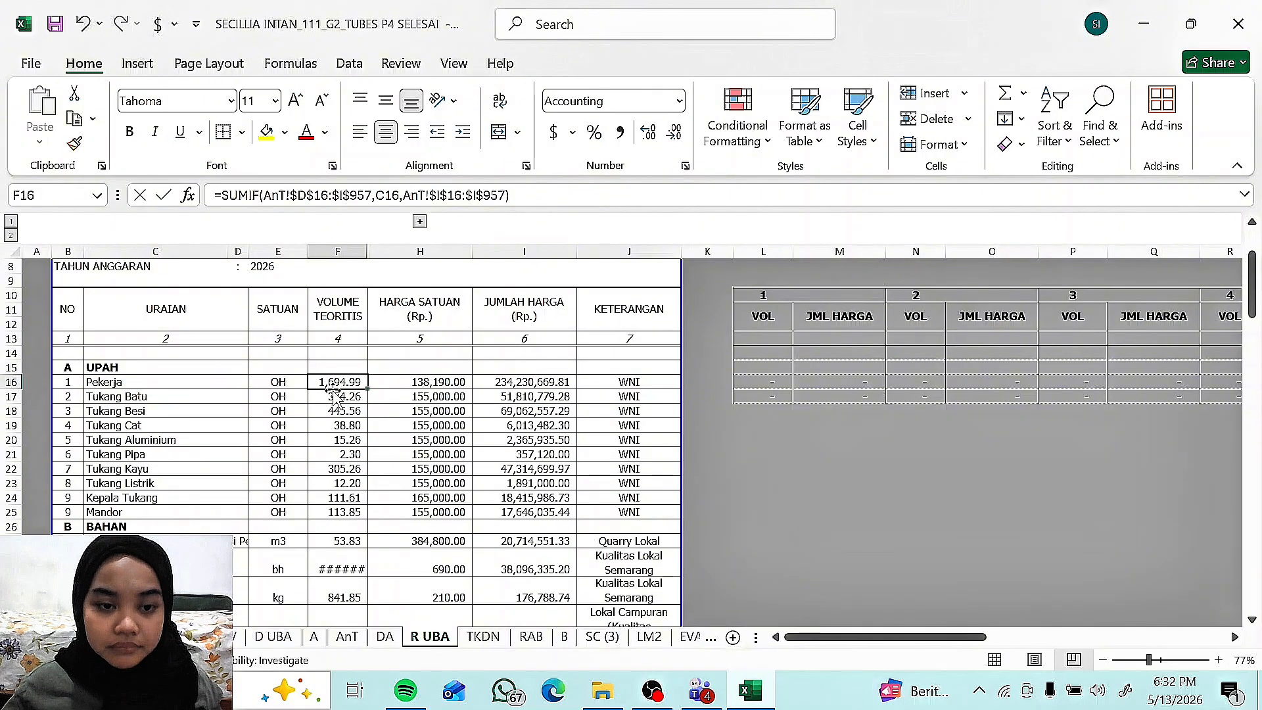
{"action": "left_click", "coordinate": [518, 196]}
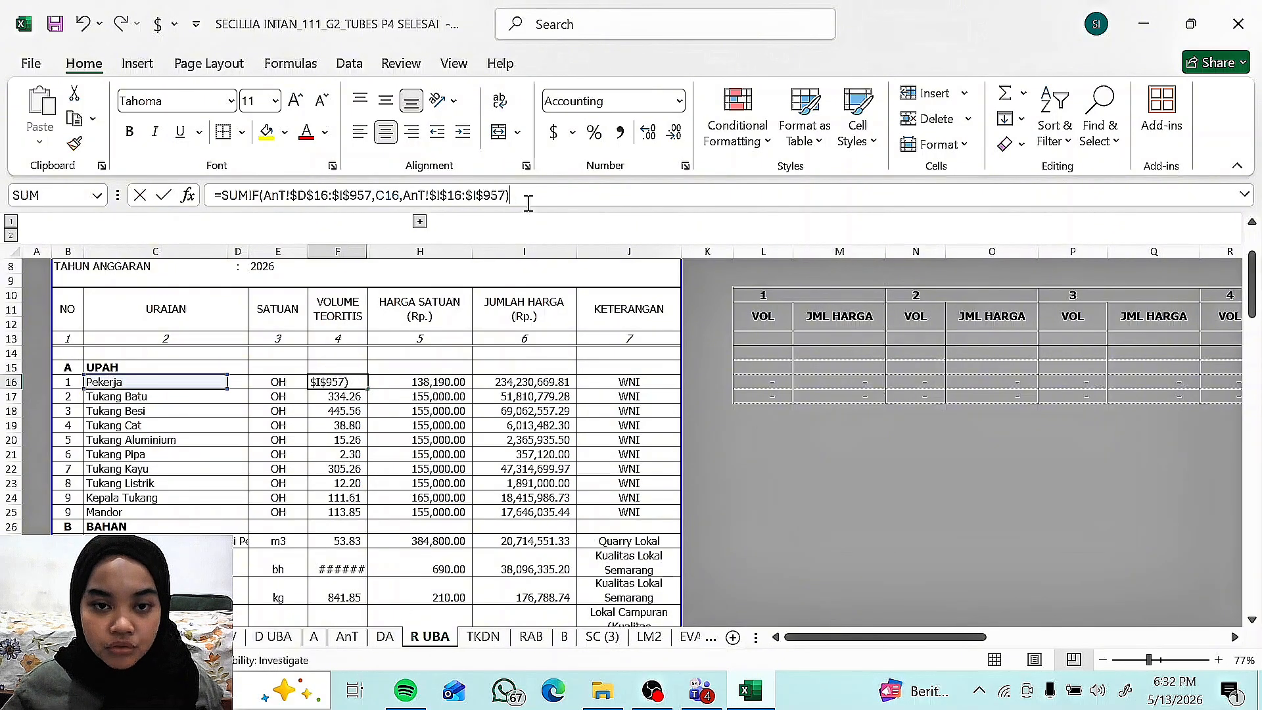
{"action": "key", "text": "Escape"}
Step: View the AnT sheet, return to R UBA and select the Pekerja description in C16
{"action": "left_click", "coordinate": [347, 636]}
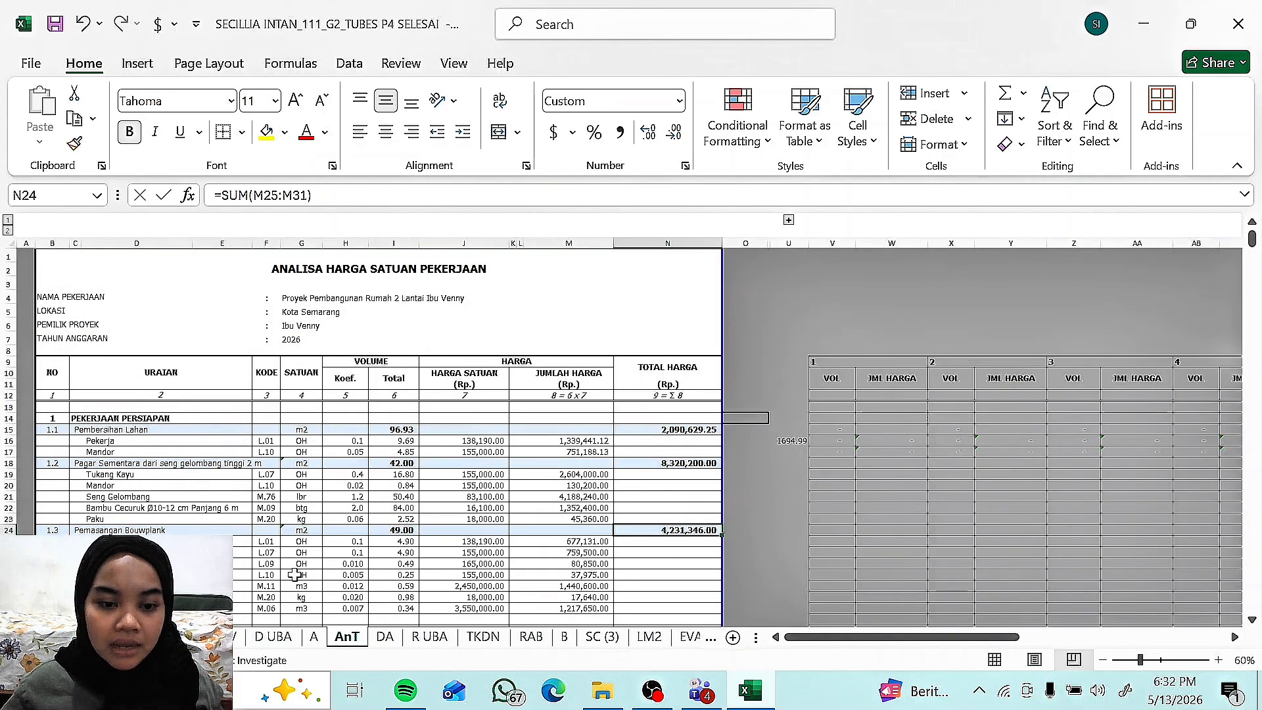
{"action": "left_click", "coordinate": [429, 636]}
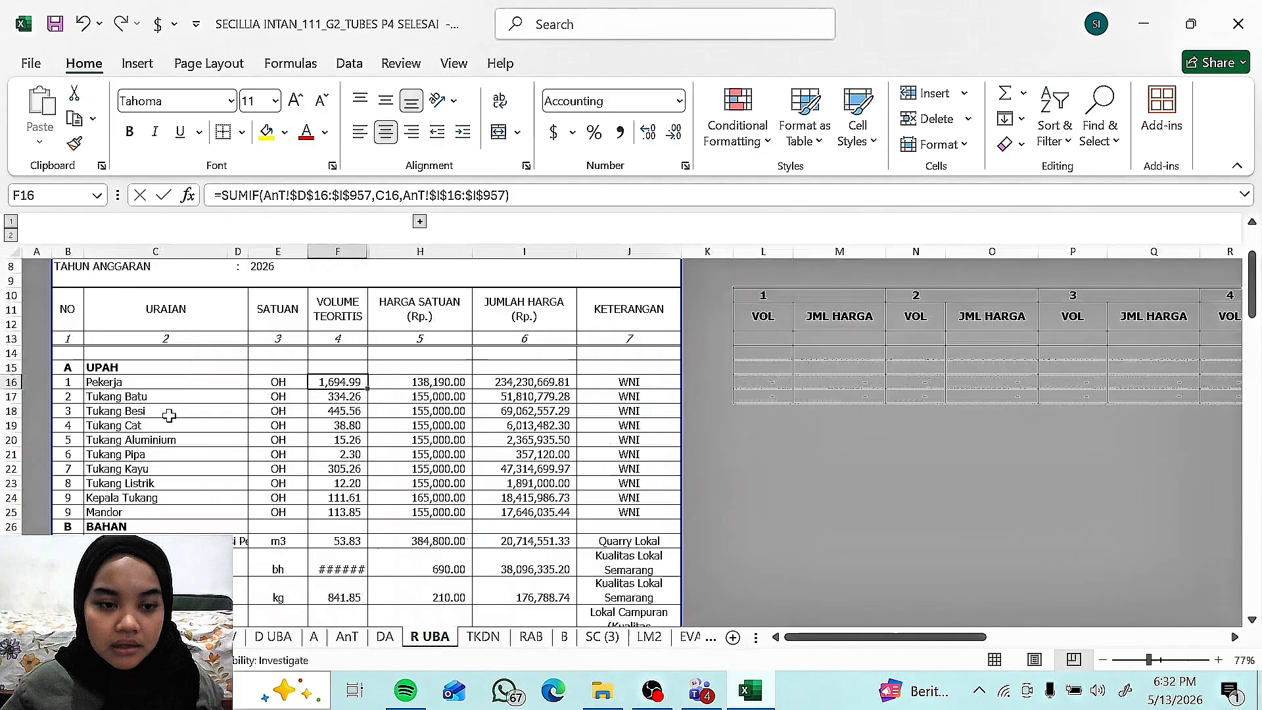
{"action": "left_click", "coordinate": [117, 383]}
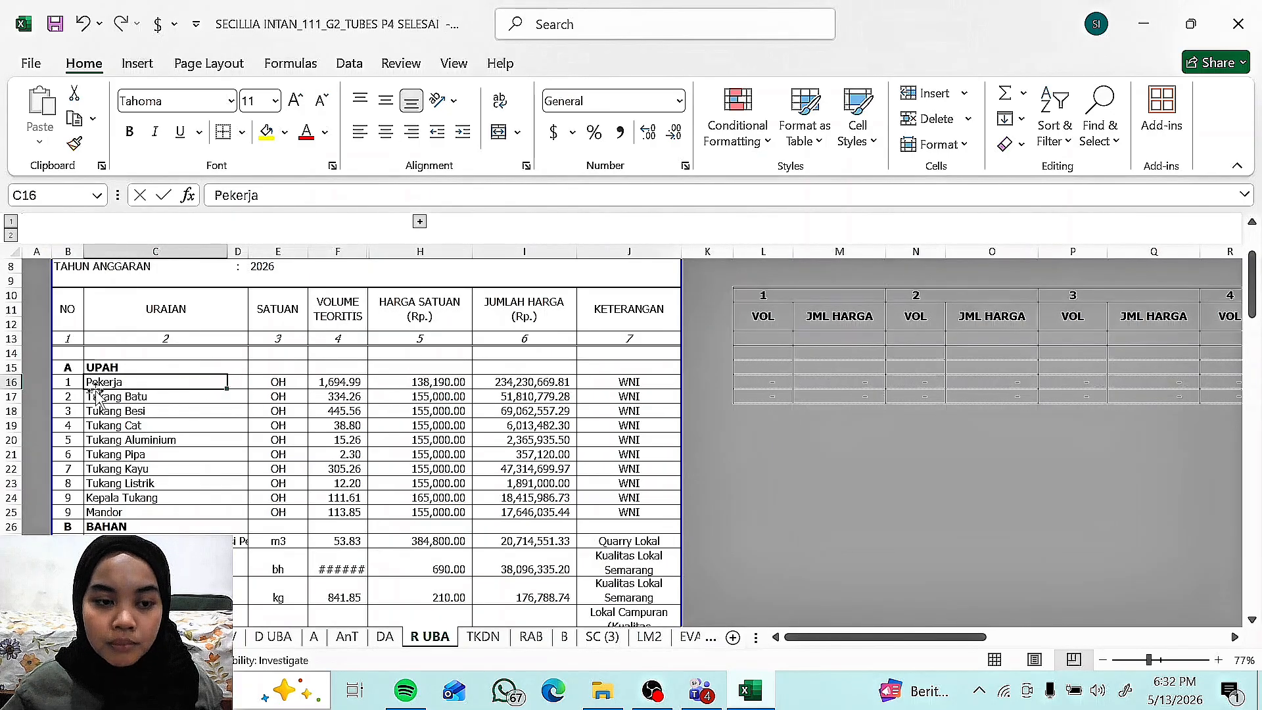
Step: Open the AnT sheet and locate the Pekerja entries under PEKERJAAN PERSIAPAN, selecting description cells D16, D18 and D26
{"action": "left_click", "coordinate": [385, 636]}
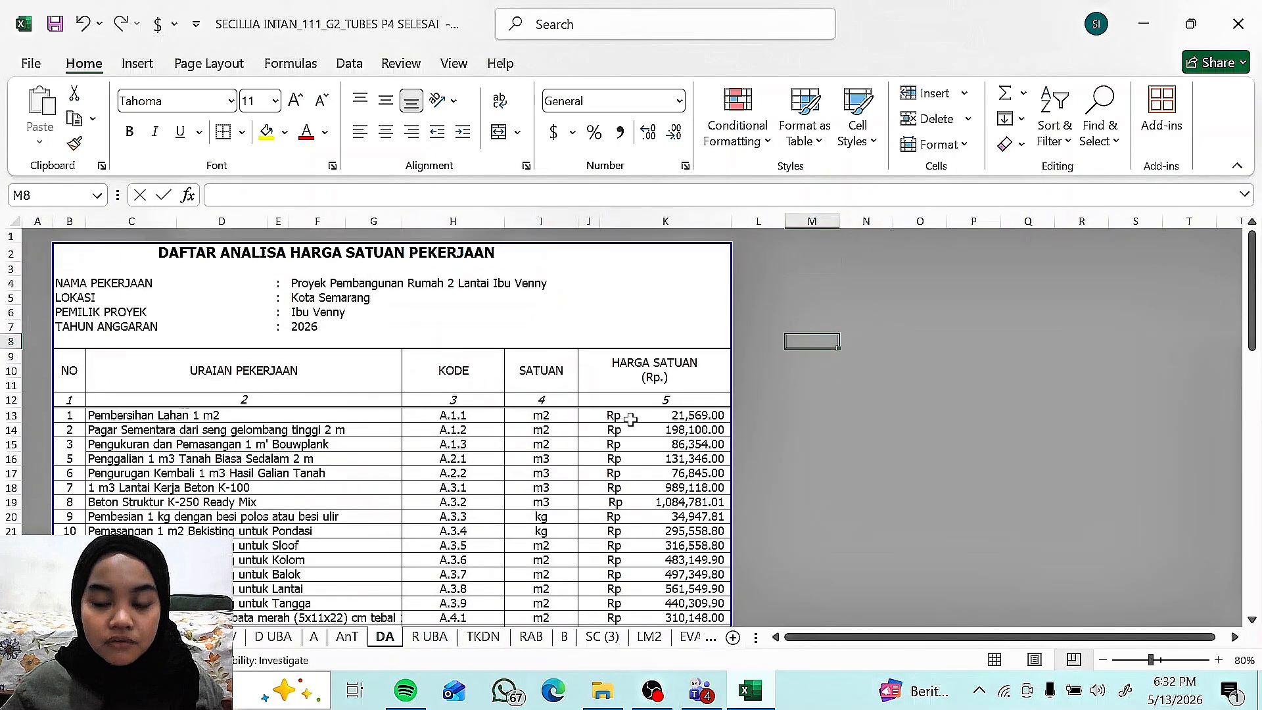
{"action": "left_click", "coordinate": [348, 638]}
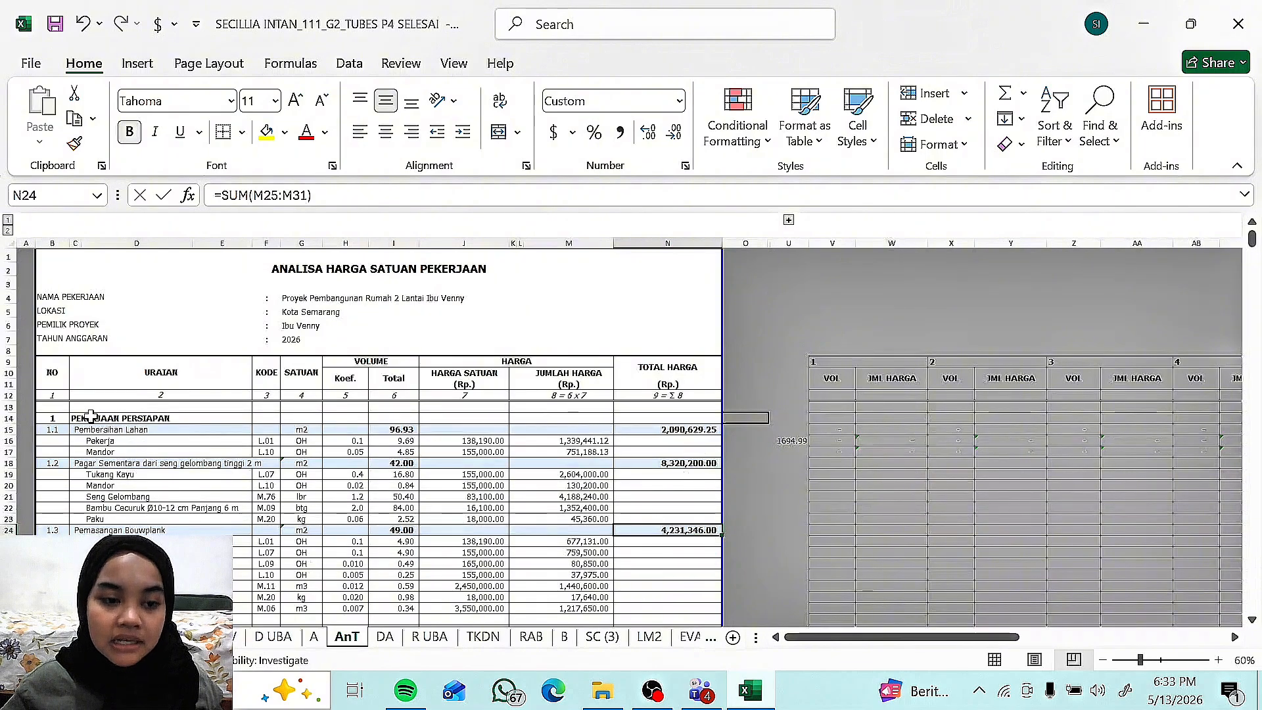
{"action": "scroll", "coordinate": [90, 415], "scroll_direction": "down", "scroll_amount": 1}
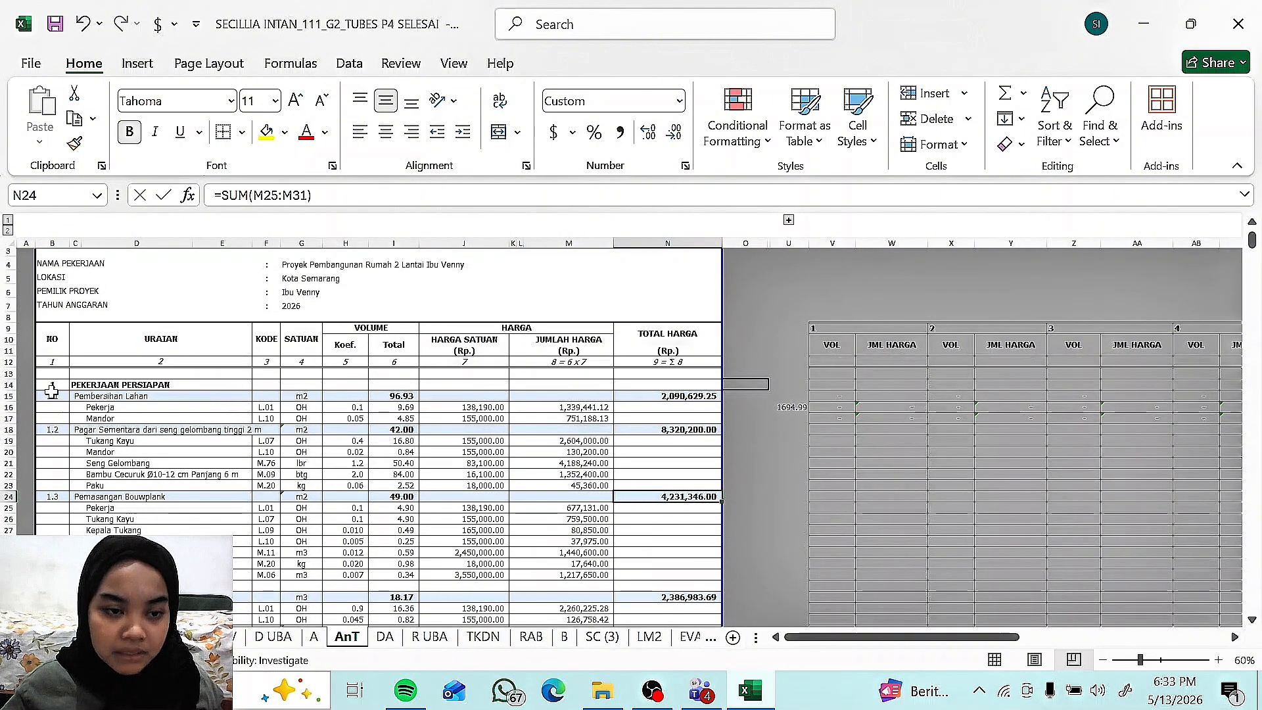
{"action": "left_click", "coordinate": [106, 408]}
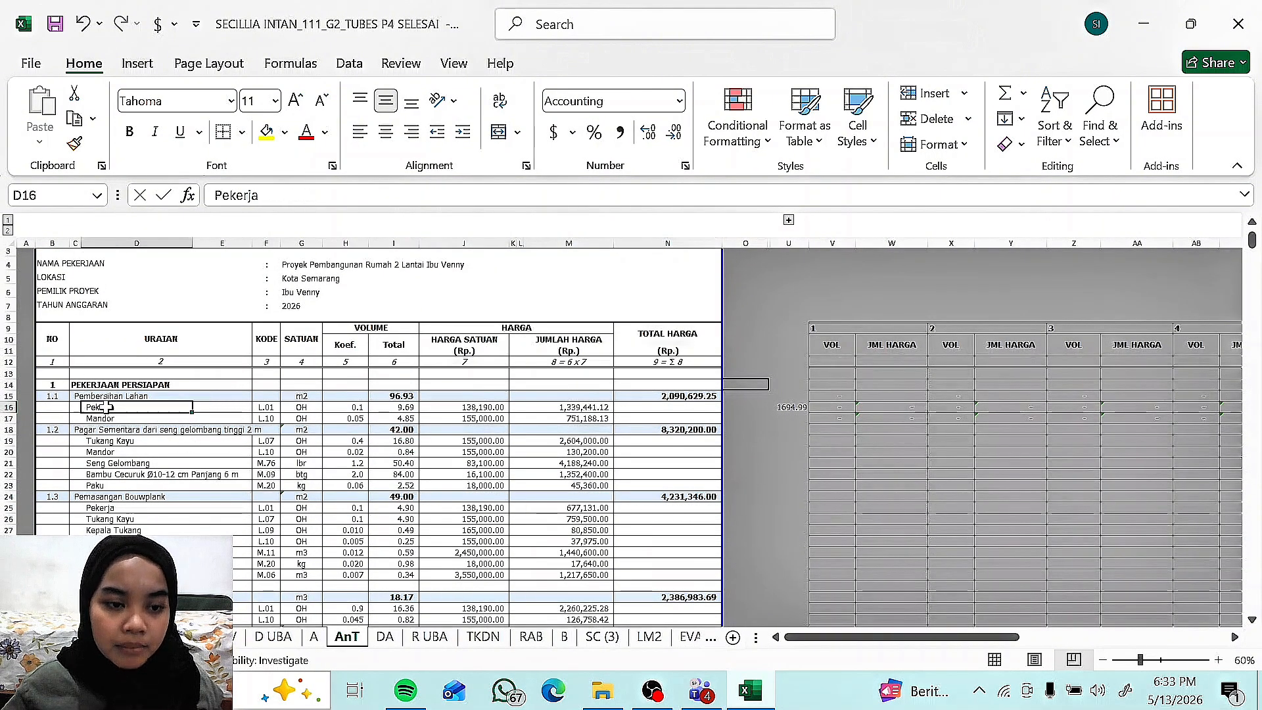
{"action": "left_click", "coordinate": [105, 429]}
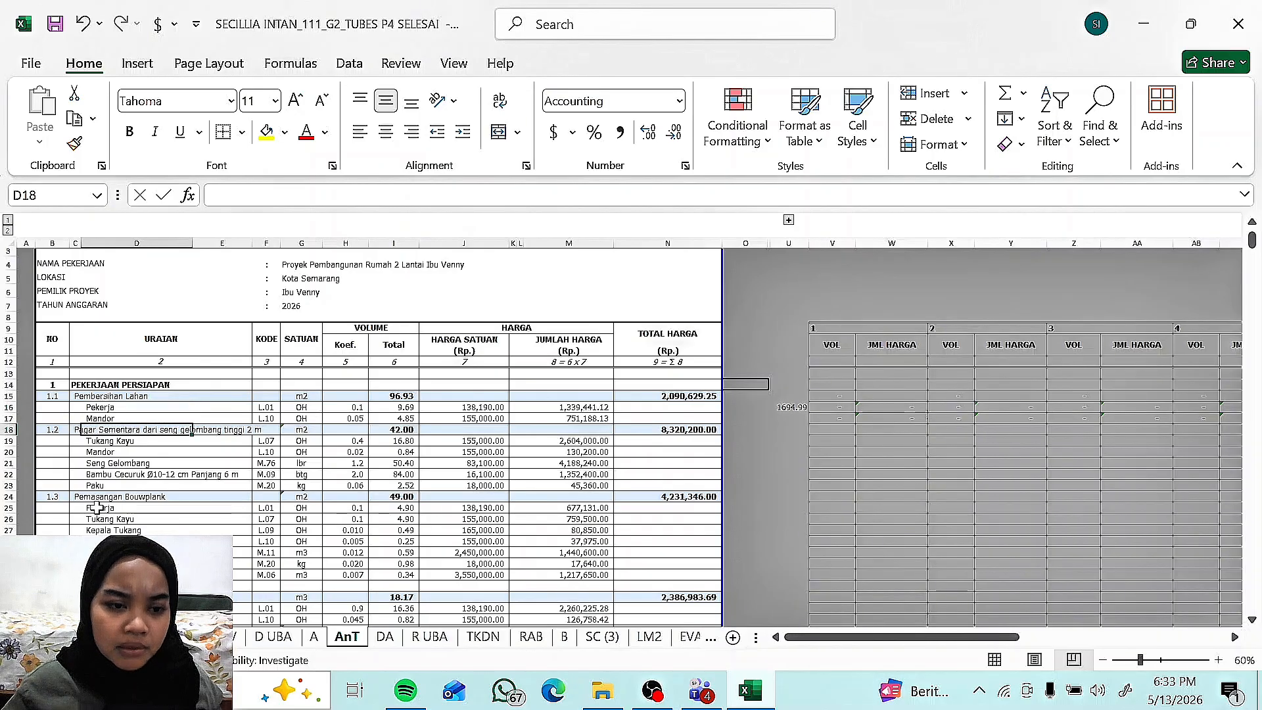
{"action": "left_click", "coordinate": [99, 518]}
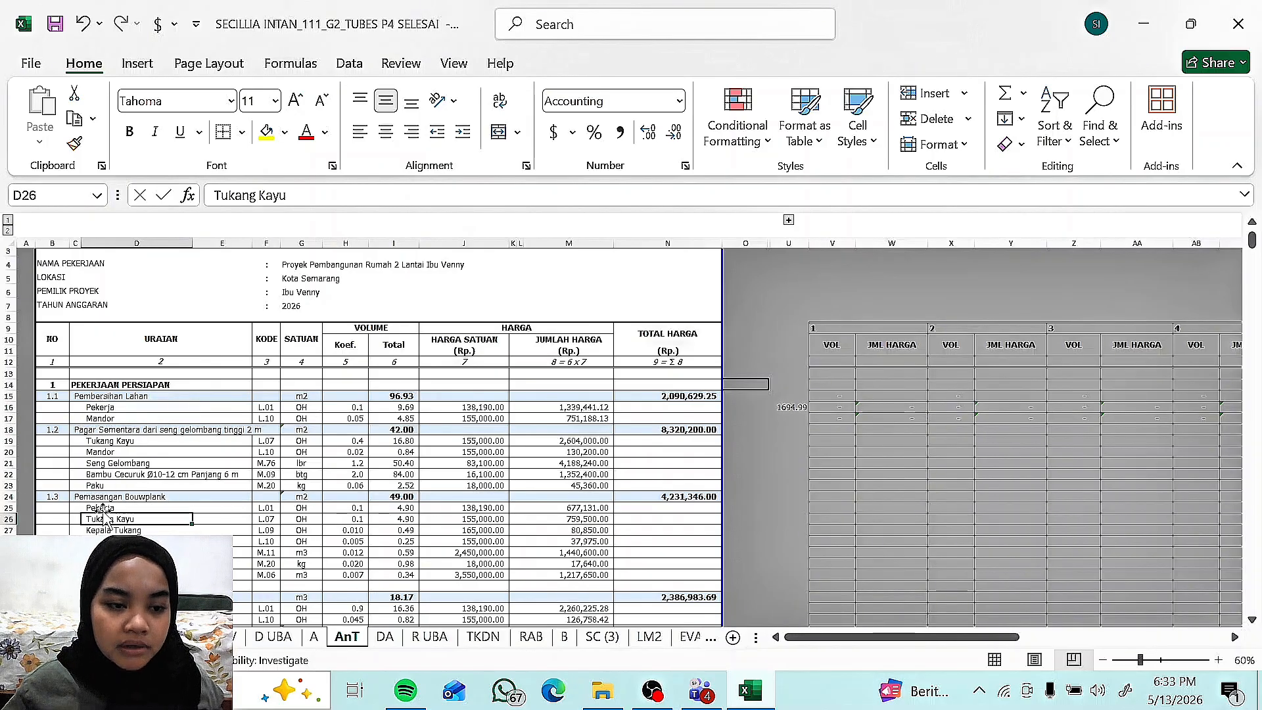
Step: Locate the Pekerja entries under PEKERJAAN TANAH, selecting description cells in the Galian Tanah and Urugan Tanah items
{"action": "scroll", "coordinate": [104, 494], "scroll_direction": "down", "scroll_amount": 3}
{"action": "scroll", "coordinate": [103, 495], "scroll_direction": "down", "scroll_amount": 2}
{"action": "left_click", "coordinate": [99, 430]}
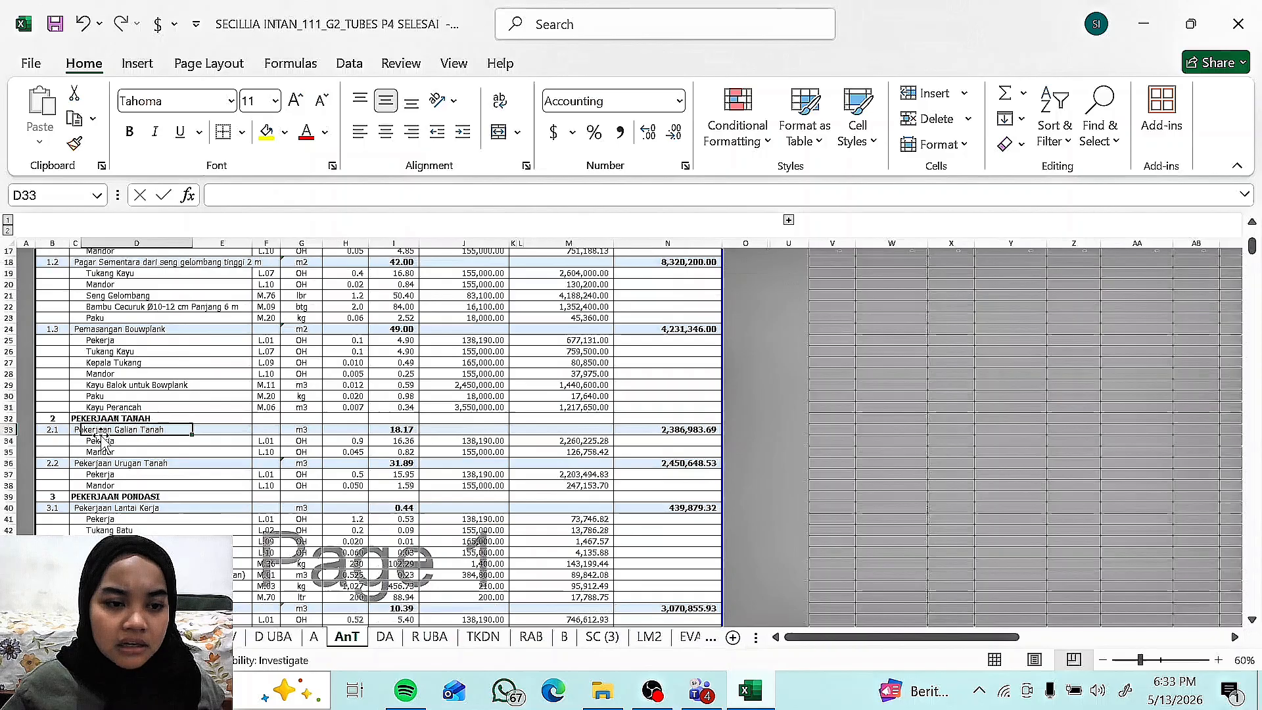
{"action": "left_click", "coordinate": [132, 441]}
{"action": "left_click", "coordinate": [97, 463]}
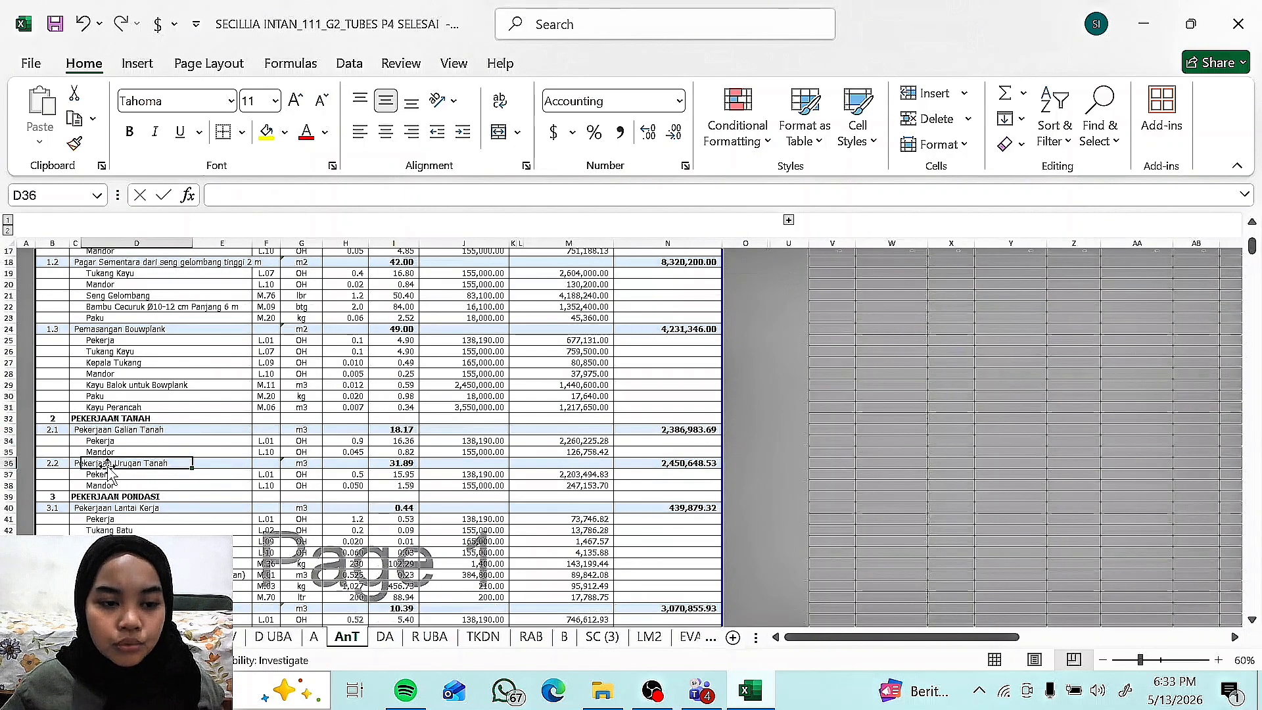
{"action": "left_click", "coordinate": [93, 474]}
Step: Check the total volume formulas in AnT cells I19, I16, I25 and I34
{"action": "scroll", "coordinate": [240, 421], "scroll_direction": "up", "scroll_amount": 3}
{"action": "left_click", "coordinate": [394, 373]}
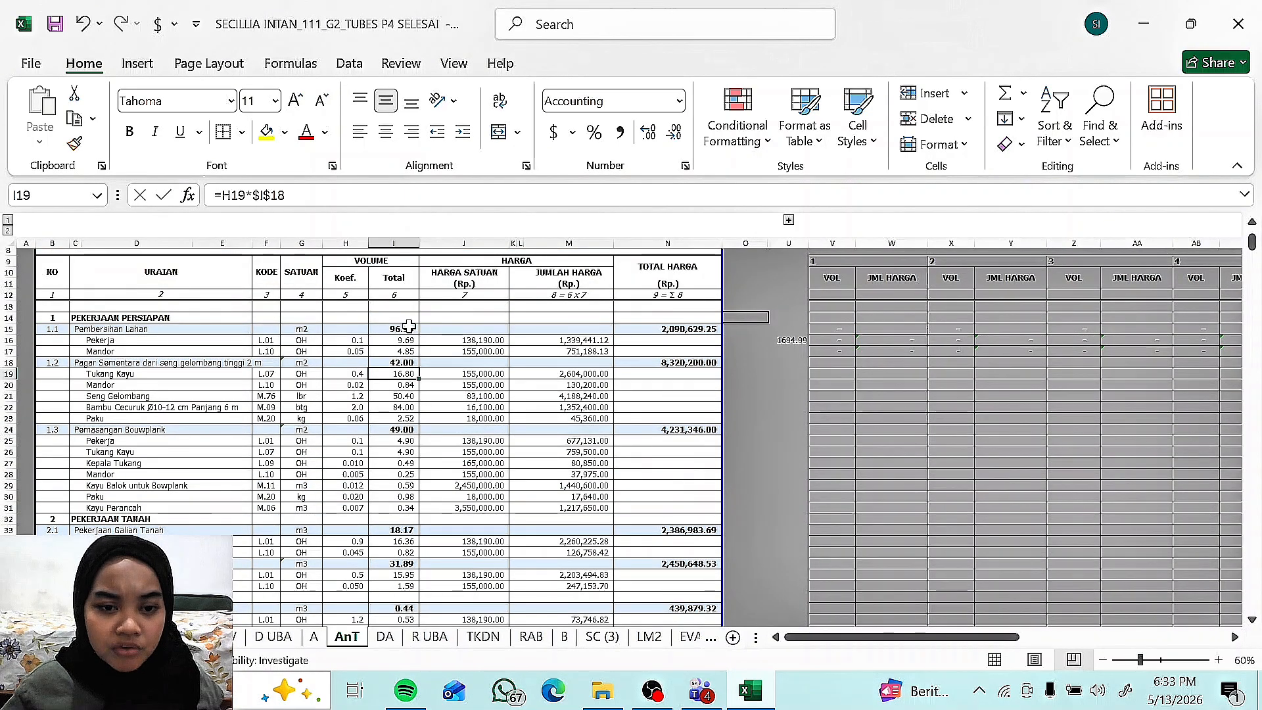
{"action": "left_click", "coordinate": [406, 339]}
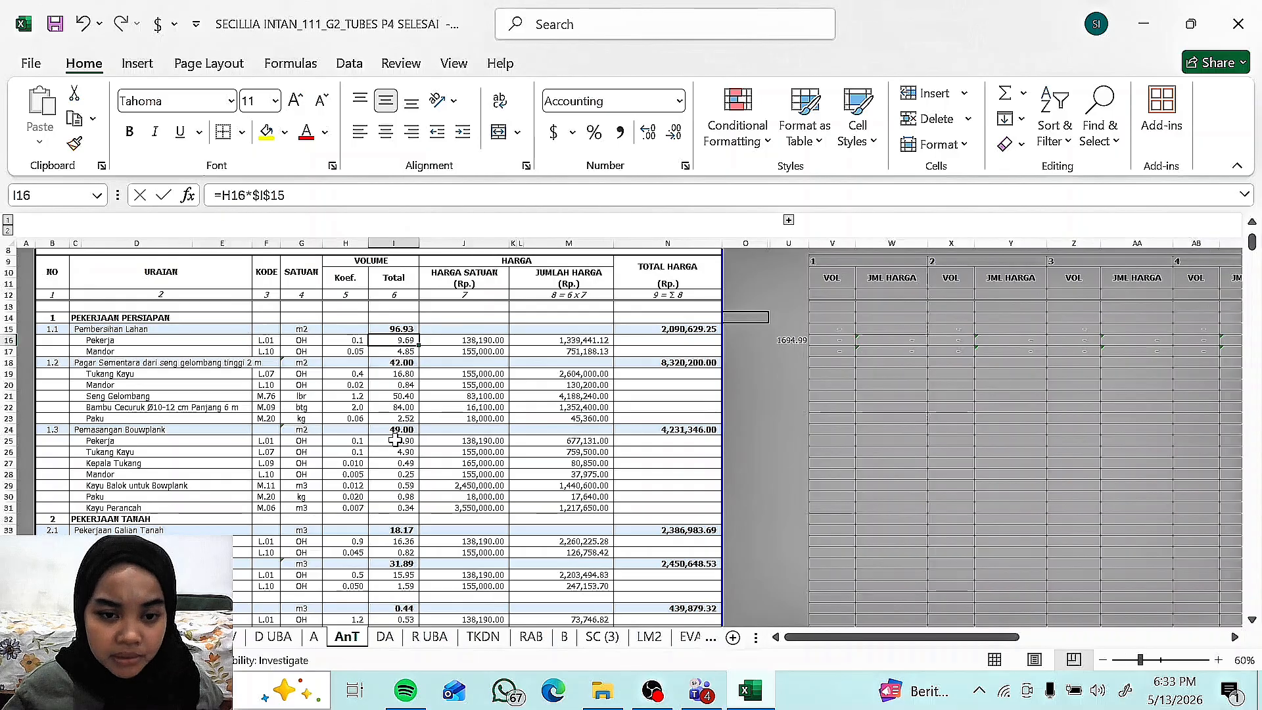
{"action": "left_click", "coordinate": [398, 440]}
{"action": "scroll", "coordinate": [410, 483], "scroll_direction": "down", "scroll_amount": 1}
{"action": "left_click", "coordinate": [391, 507]}
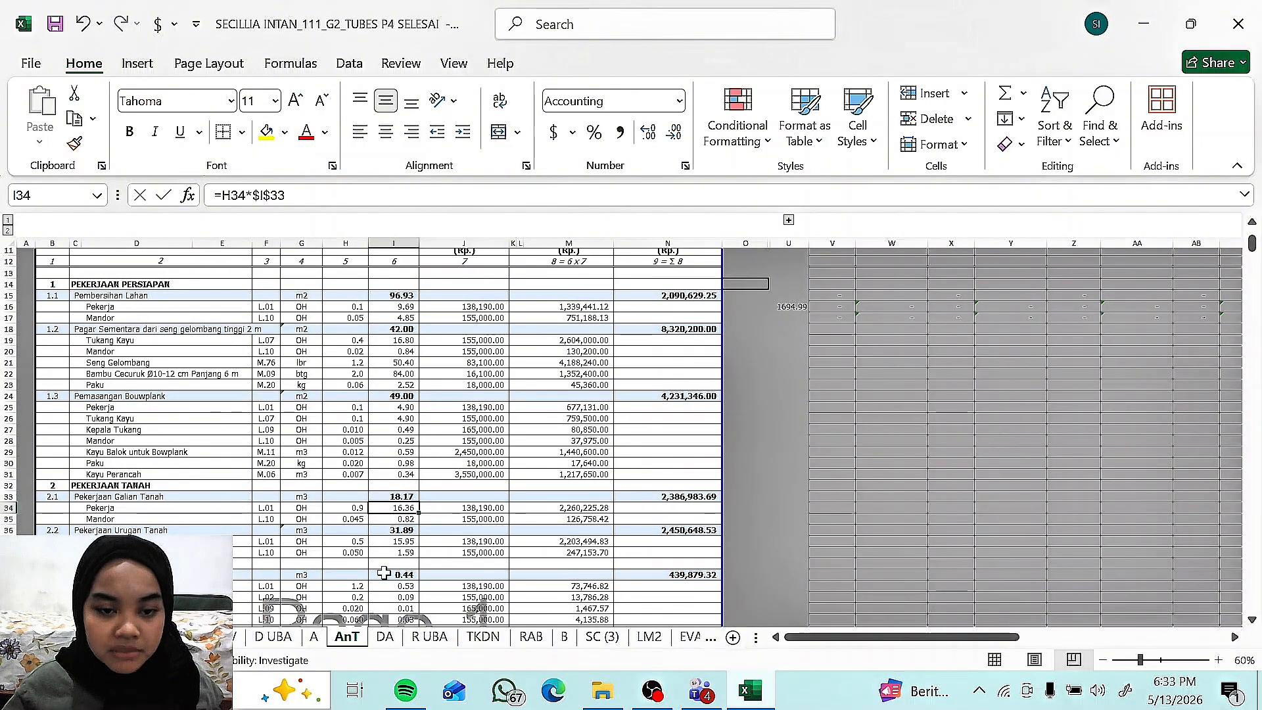
{"action": "scroll", "coordinate": [395, 569], "scroll_direction": "down", "scroll_amount": 5}
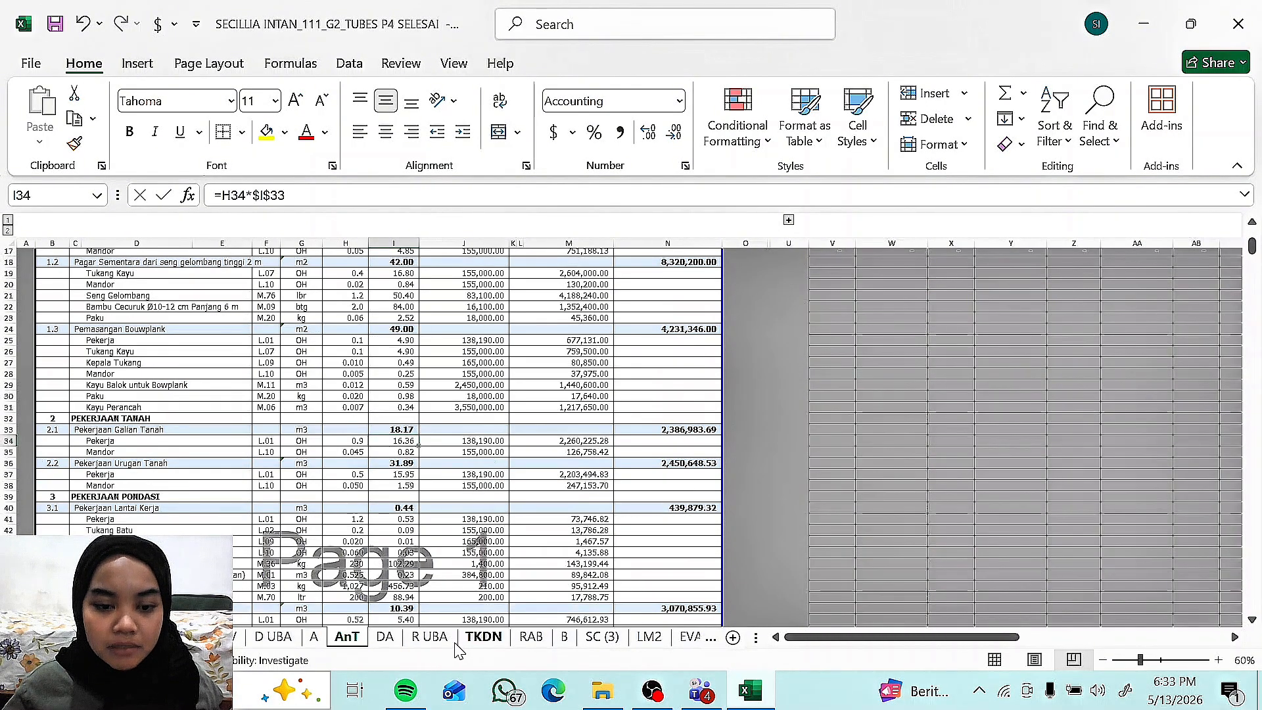
Step: View the TKDN sheet, return to R UBA and select the Pekerja theoretical volume in F16
{"action": "left_click", "coordinate": [479, 636]}
{"action": "scroll", "coordinate": [394, 621], "scroll_direction": "up", "scroll_amount": 2}
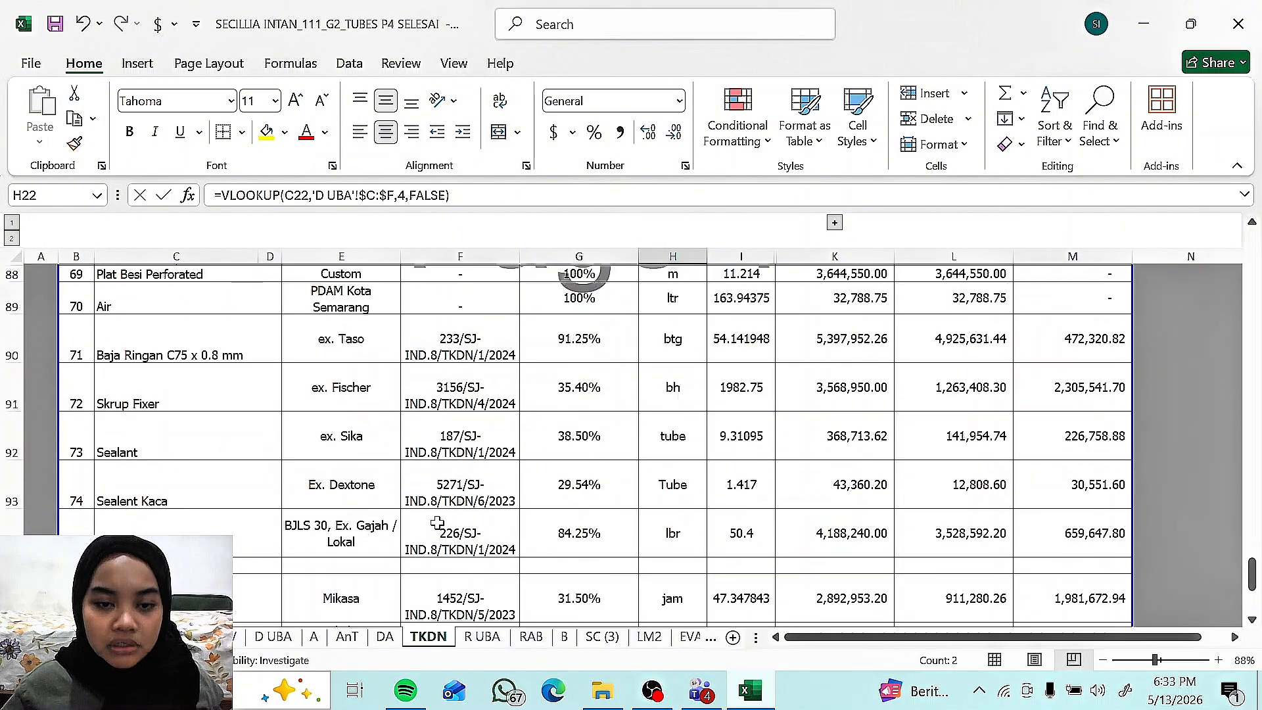
{"action": "left_click", "coordinate": [482, 636]}
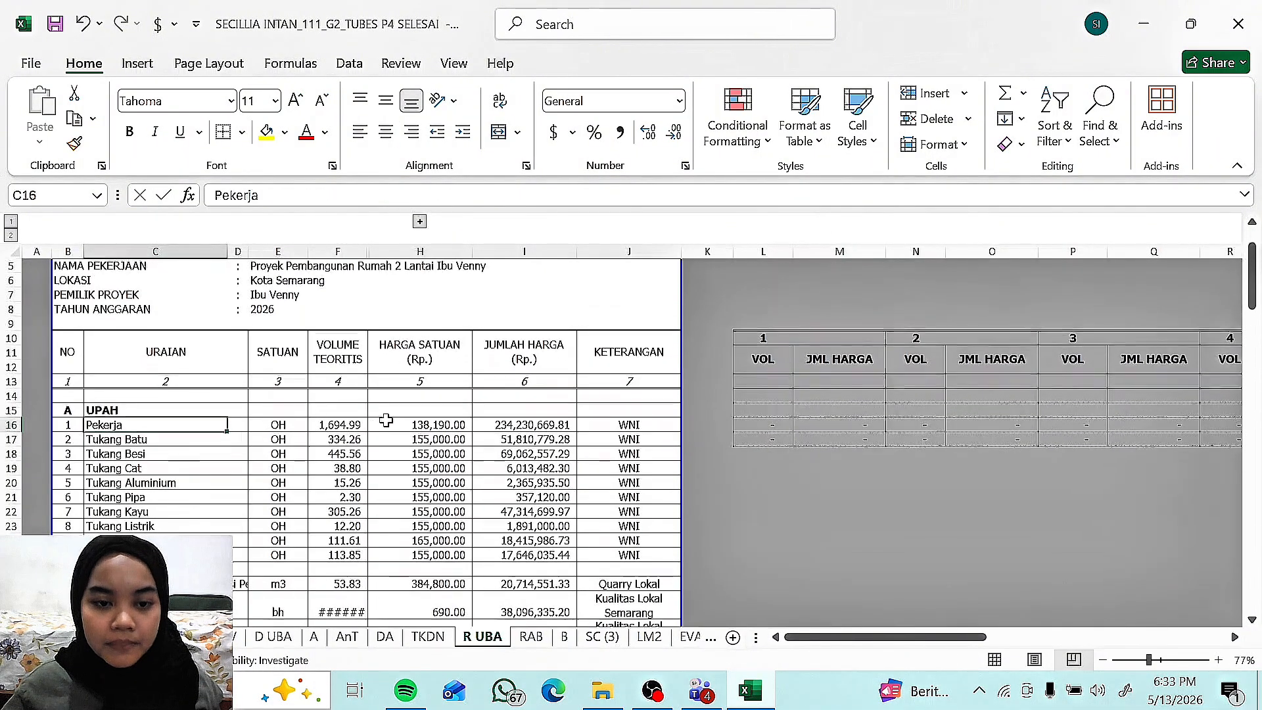
{"action": "left_click", "coordinate": [349, 426]}
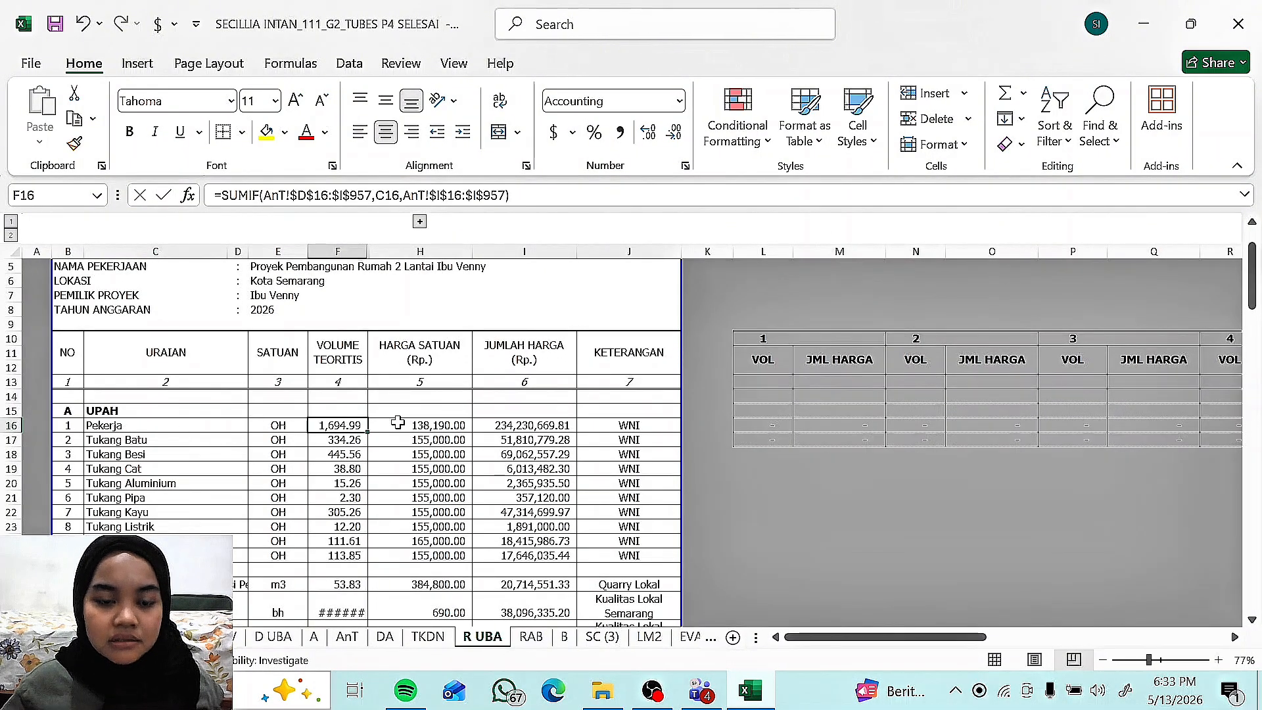
{"action": "left_click", "coordinate": [745, 484]}
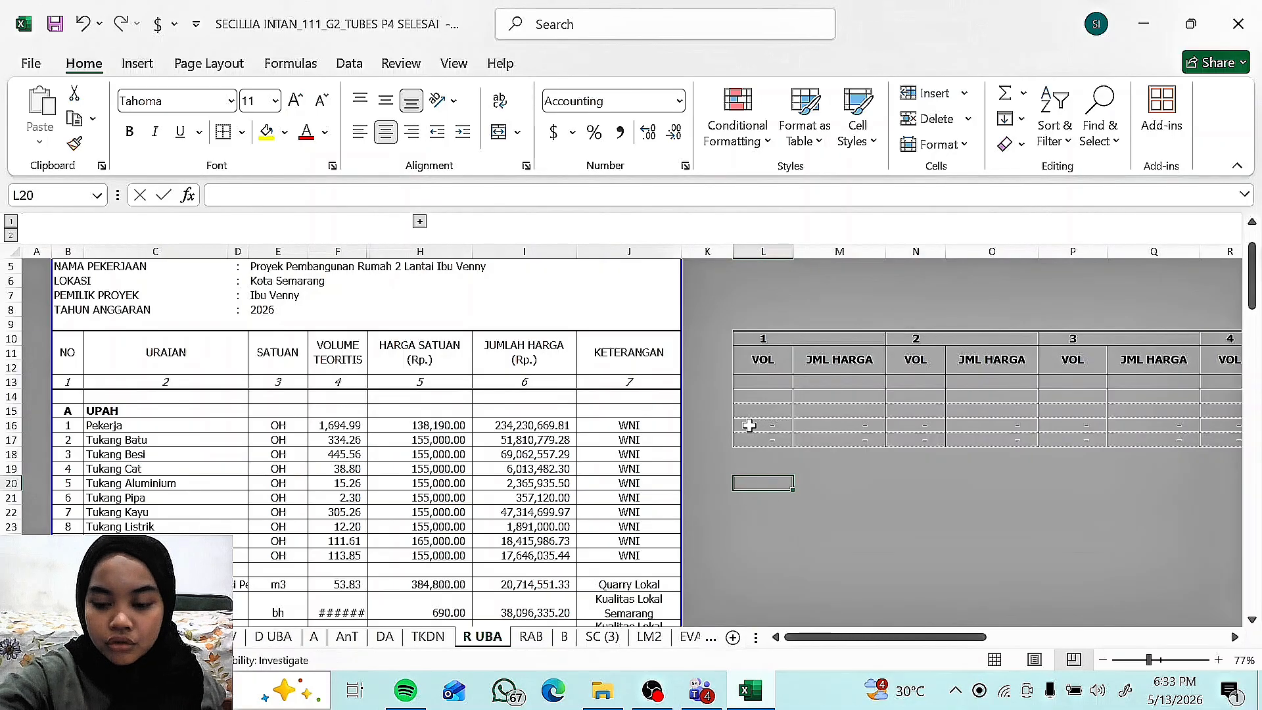
{"action": "type", "text": "="}
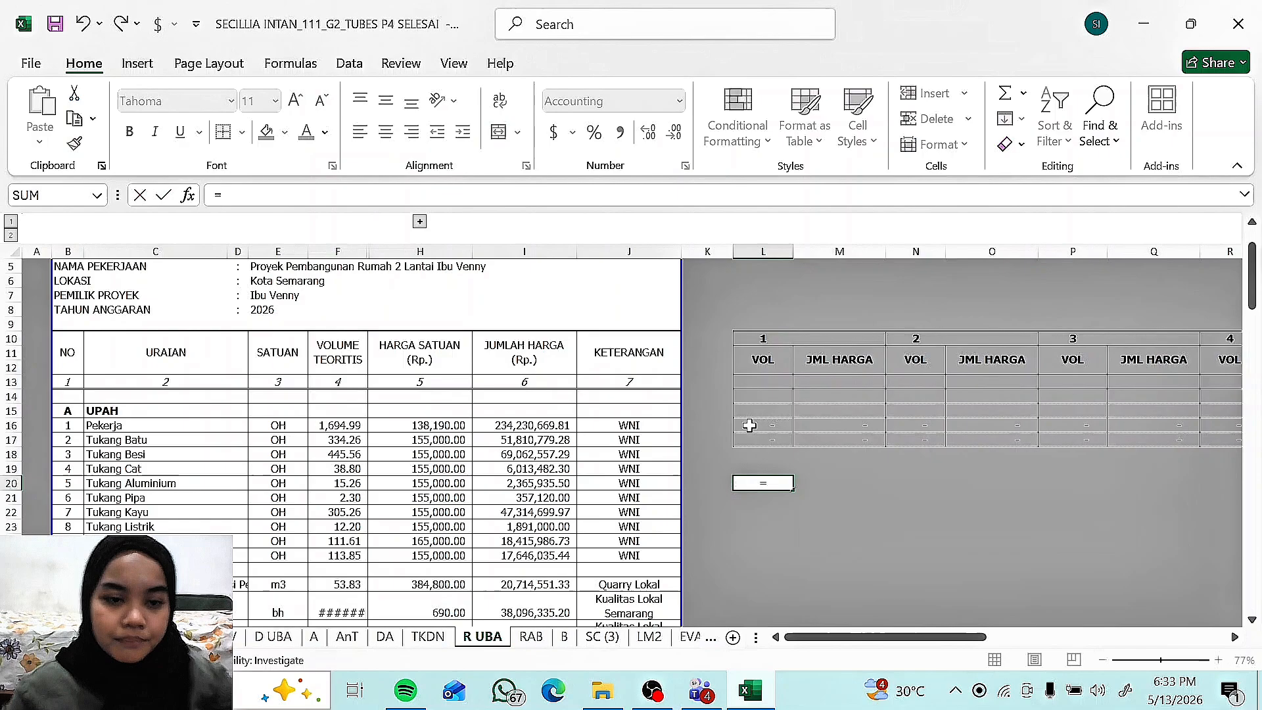
{"action": "type", "text": "`"}
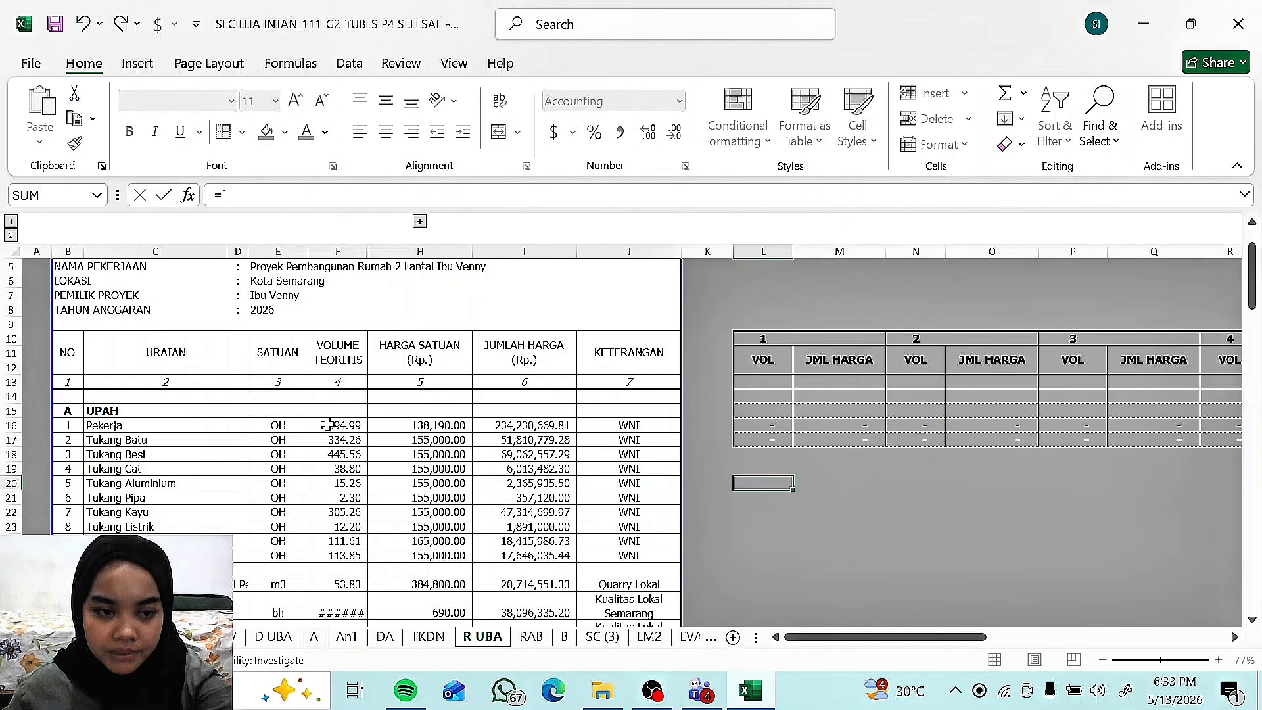
{"action": "key", "text": "Escape"}
Step: Start an addition formula in R UBA cell F16 with the Pembersihan Lahan Pekerja volume, AnT!I16, as its first term
{"action": "left_click", "coordinate": [348, 424]}
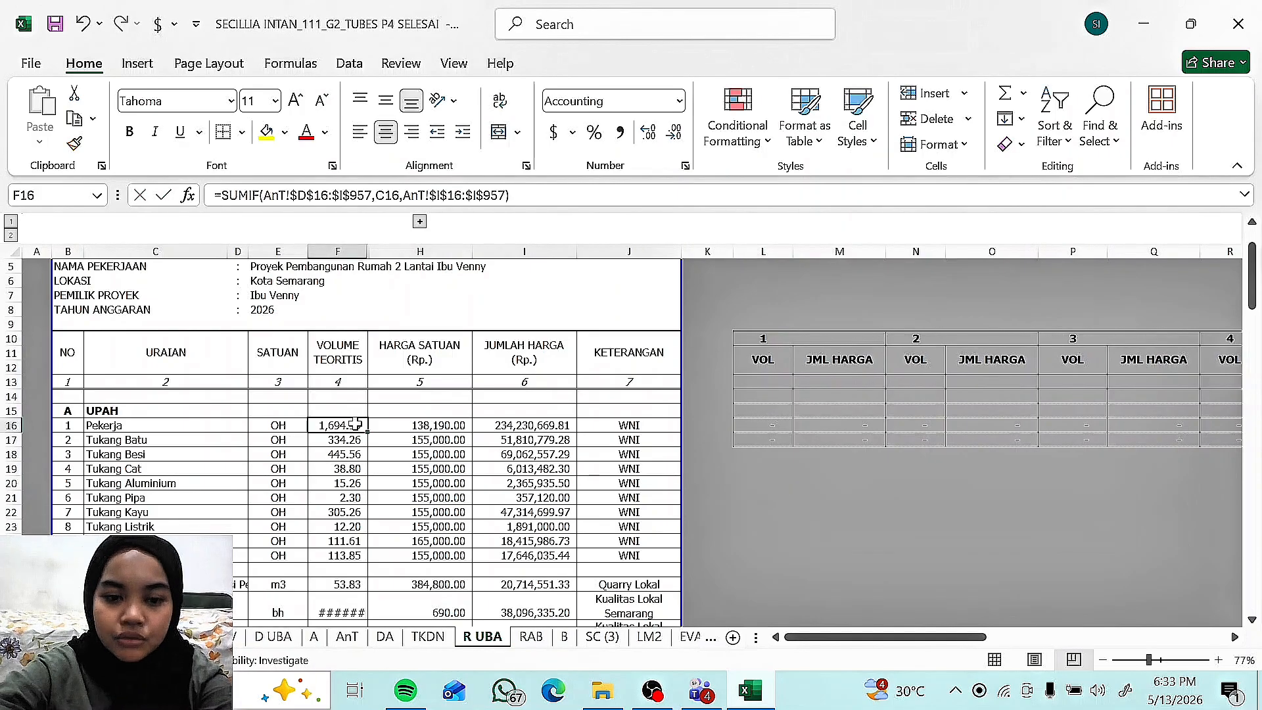
{"action": "type", "text": "="}
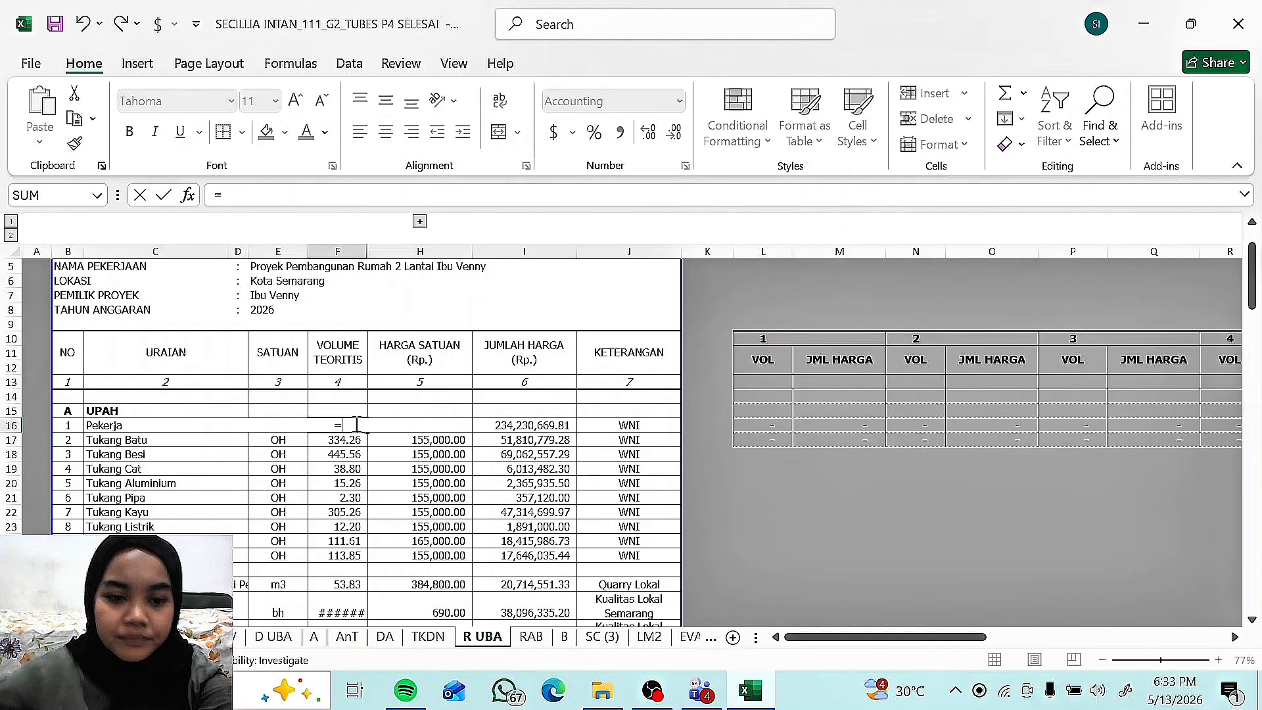
{"action": "left_click", "coordinate": [354, 639]}
{"action": "scroll", "coordinate": [112, 447], "scroll_direction": "up", "scroll_amount": 10}
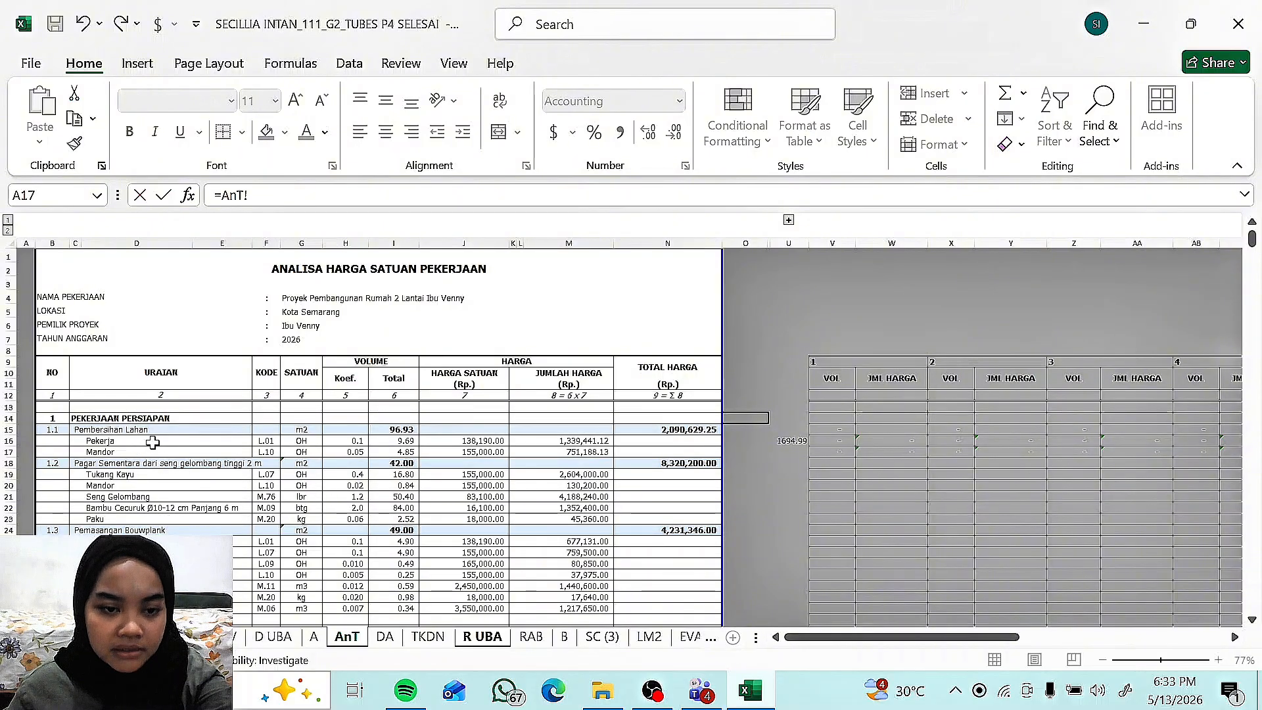
{"action": "left_click", "coordinate": [393, 442]}
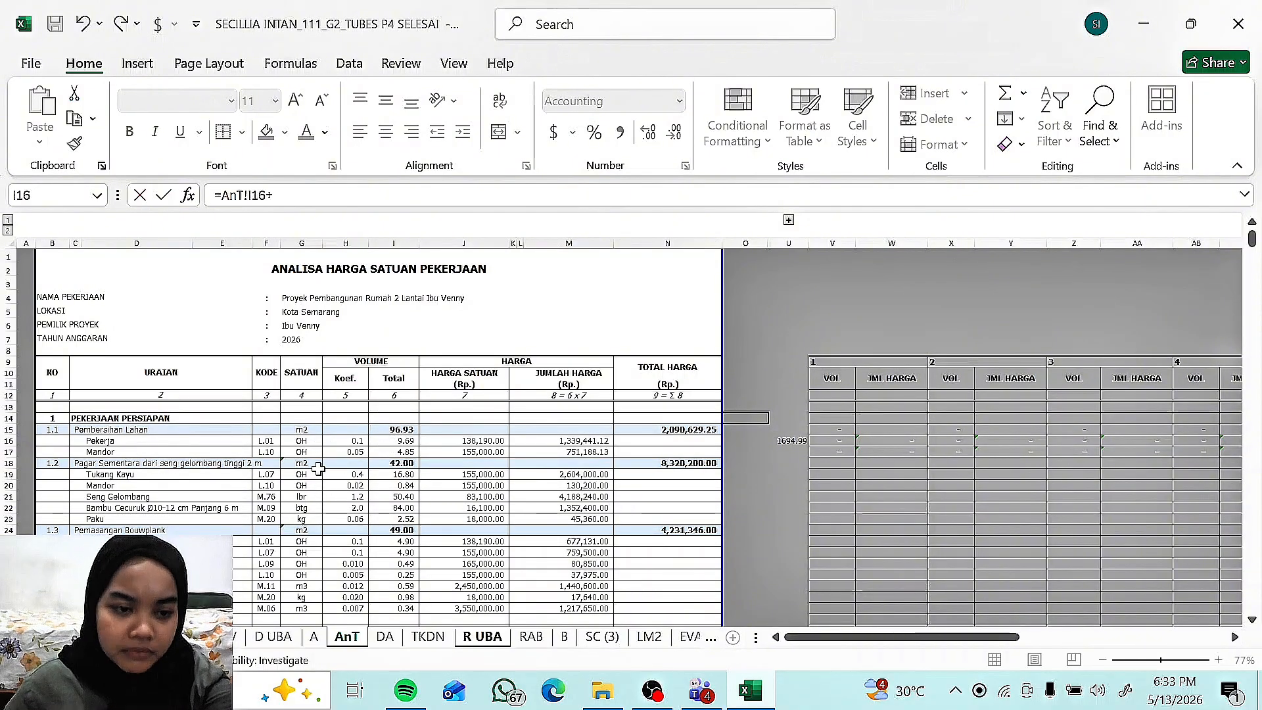
Step: Complete the Pekerja theoretical volume formula in R UBA cell F16 by adding AnT!I25, AnT!I34 and AnT!I37
{"action": "scroll", "coordinate": [156, 471], "scroll_direction": "down", "scroll_amount": 1}
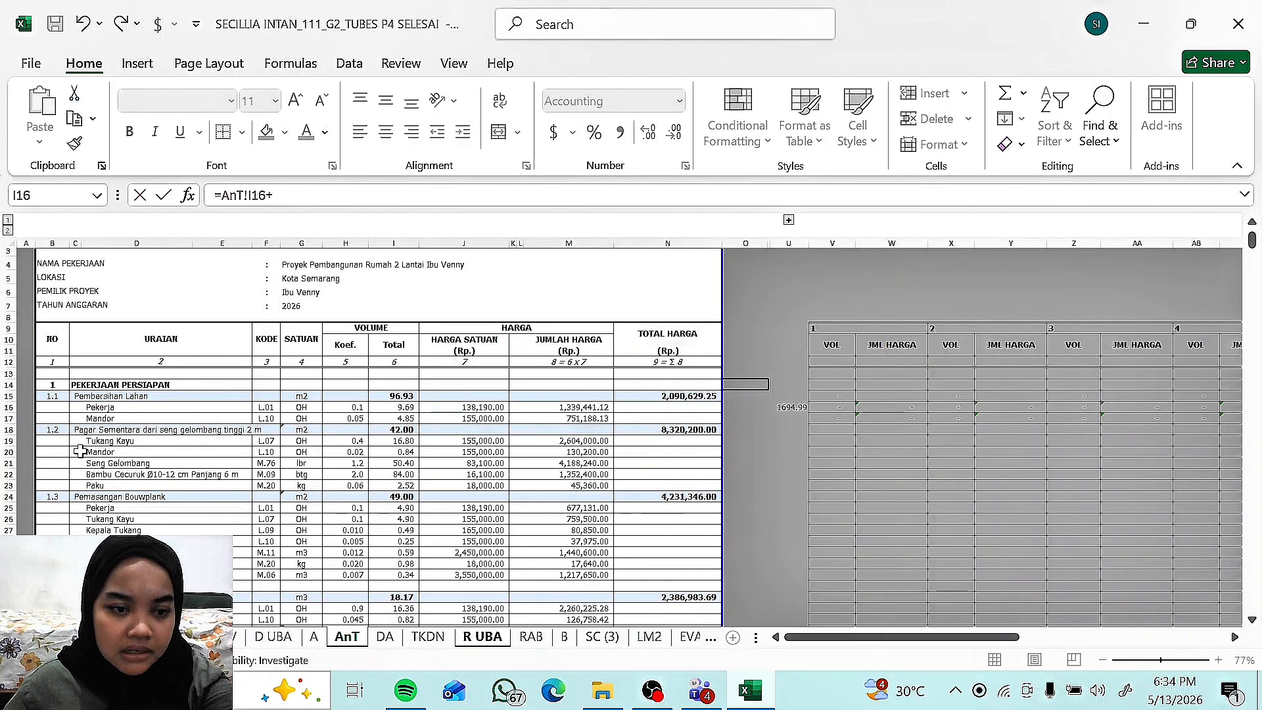
{"action": "scroll", "coordinate": [90, 485], "scroll_direction": "down", "scroll_amount": 1}
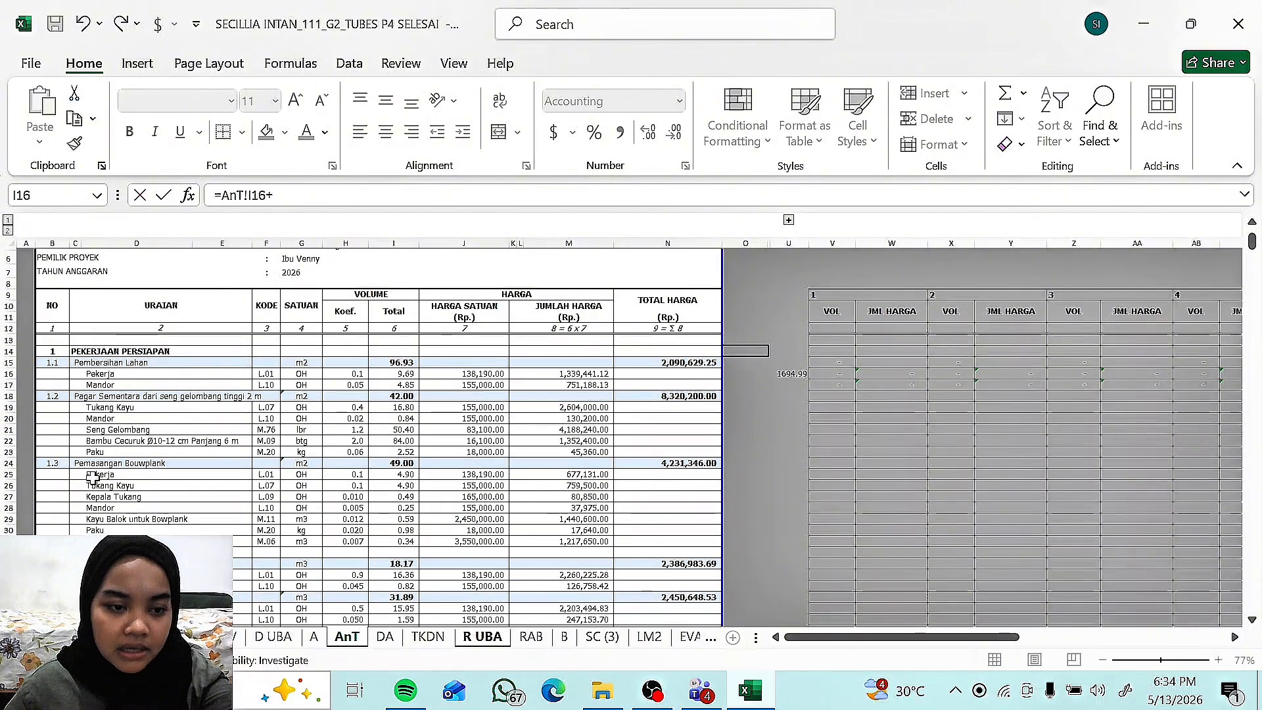
{"action": "left_click", "coordinate": [393, 476]}
{"action": "type", "text": "+"}
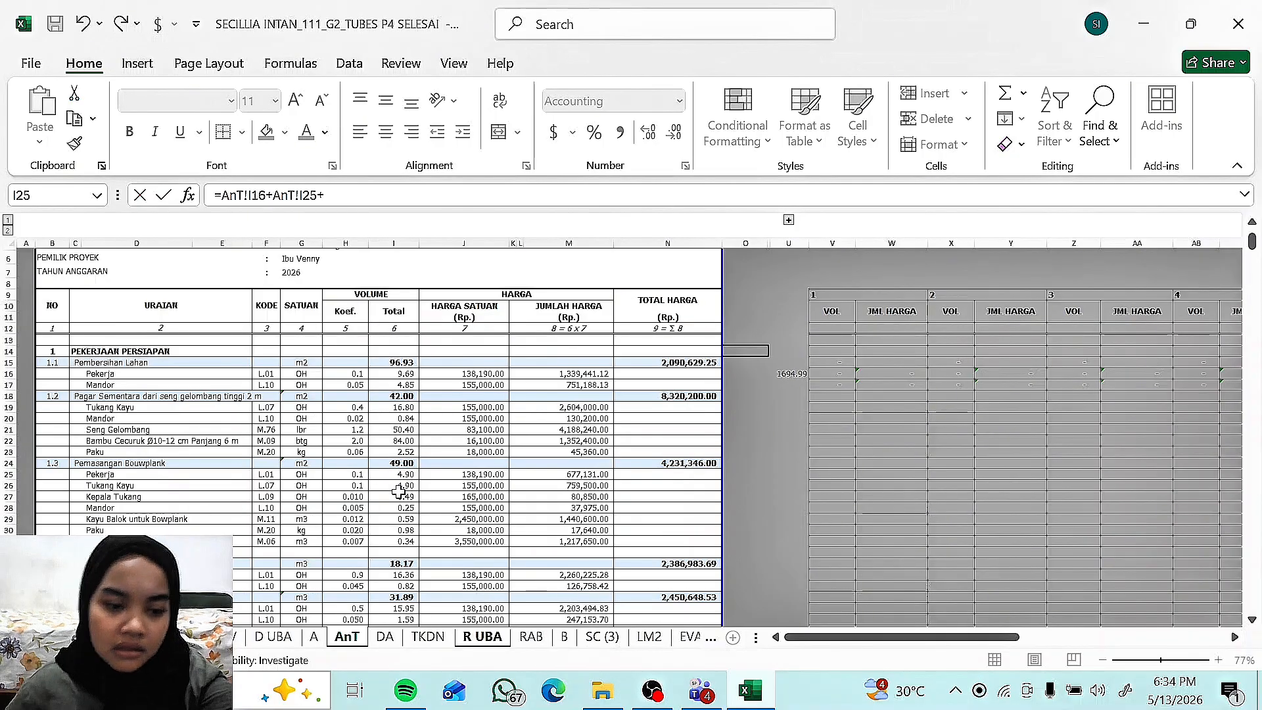
{"action": "scroll", "coordinate": [399, 491], "scroll_direction": "down", "scroll_amount": 3}
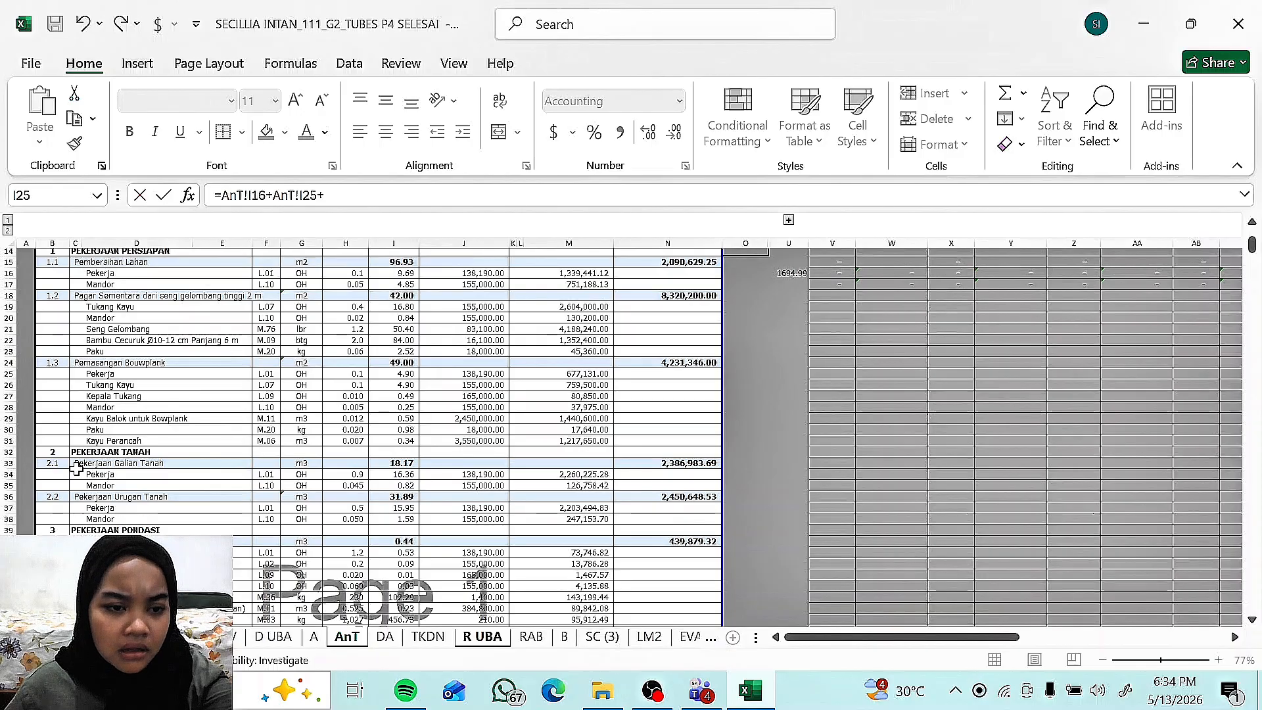
{"action": "scroll", "coordinate": [77, 467], "scroll_direction": "down", "scroll_amount": 1}
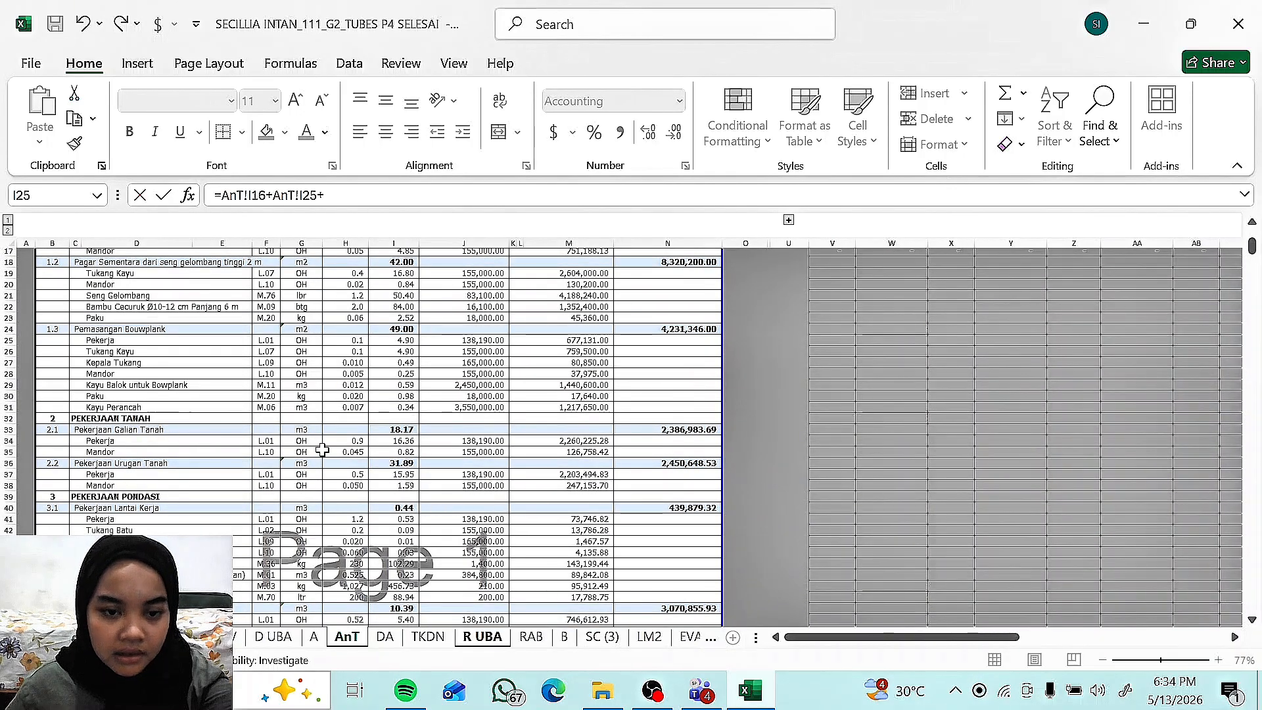
{"action": "left_click", "coordinate": [385, 441]}
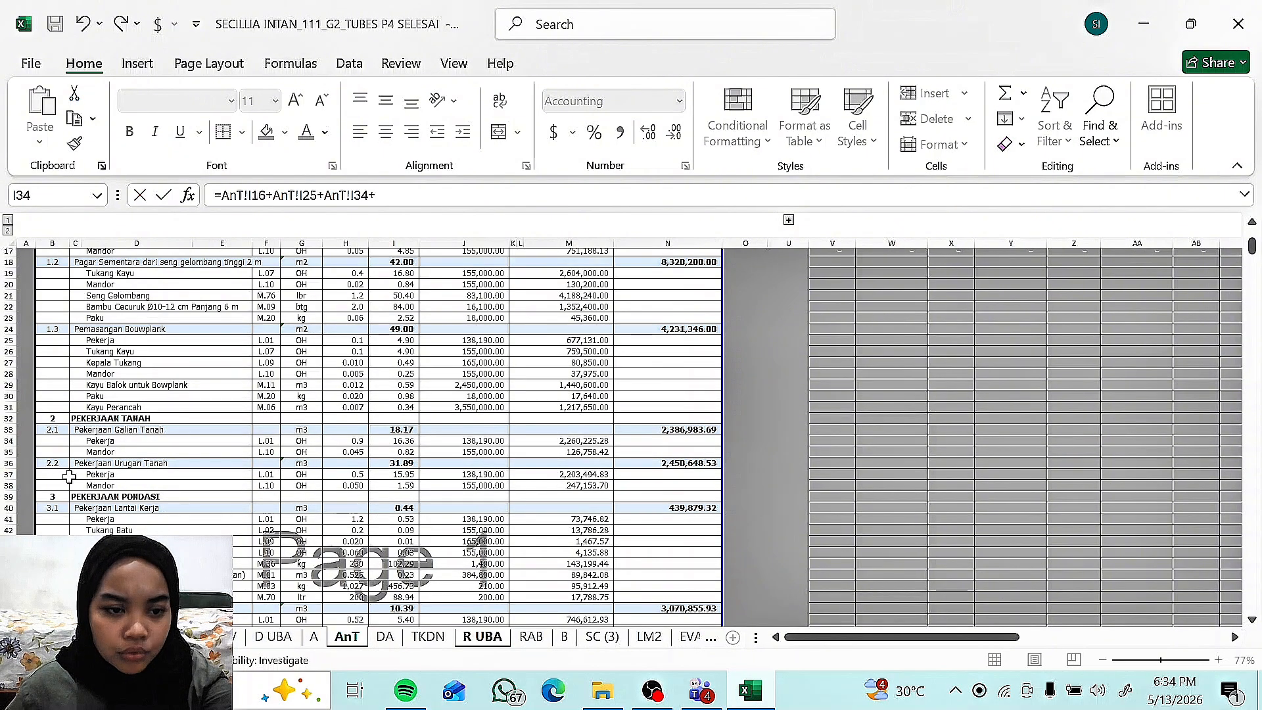
{"action": "left_click", "coordinate": [401, 474]}
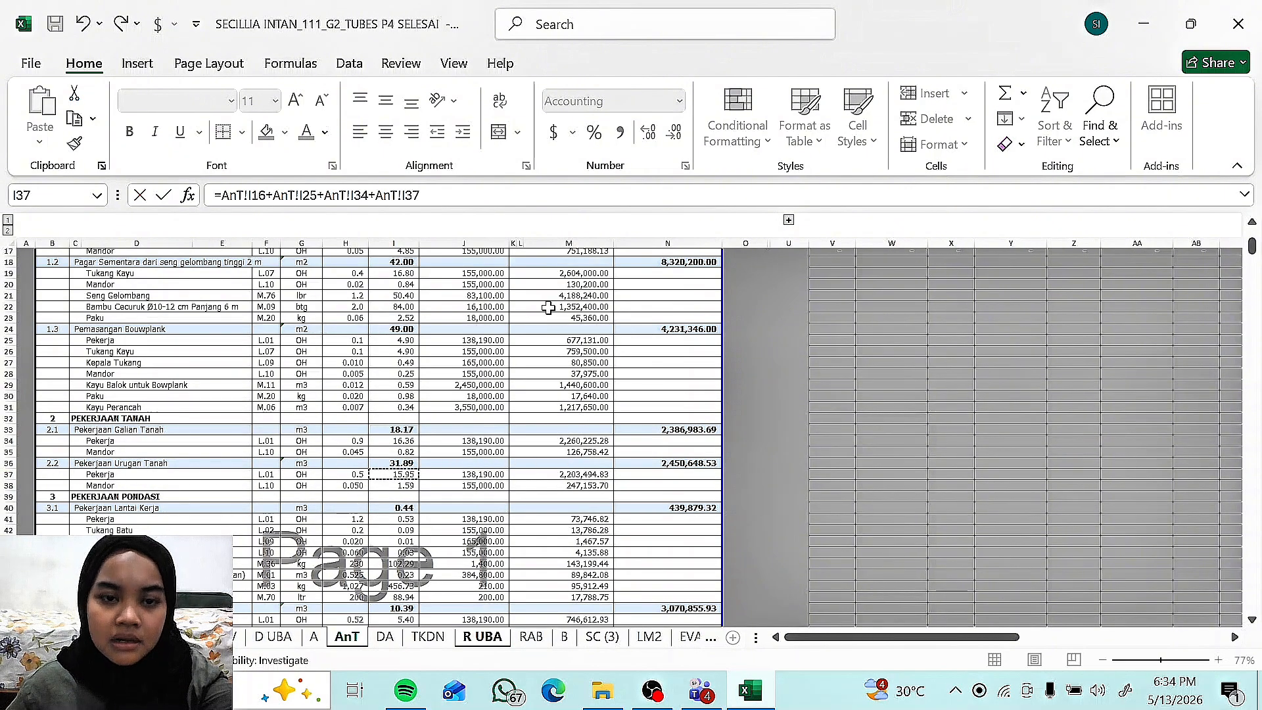
{"action": "key", "text": "Return"}
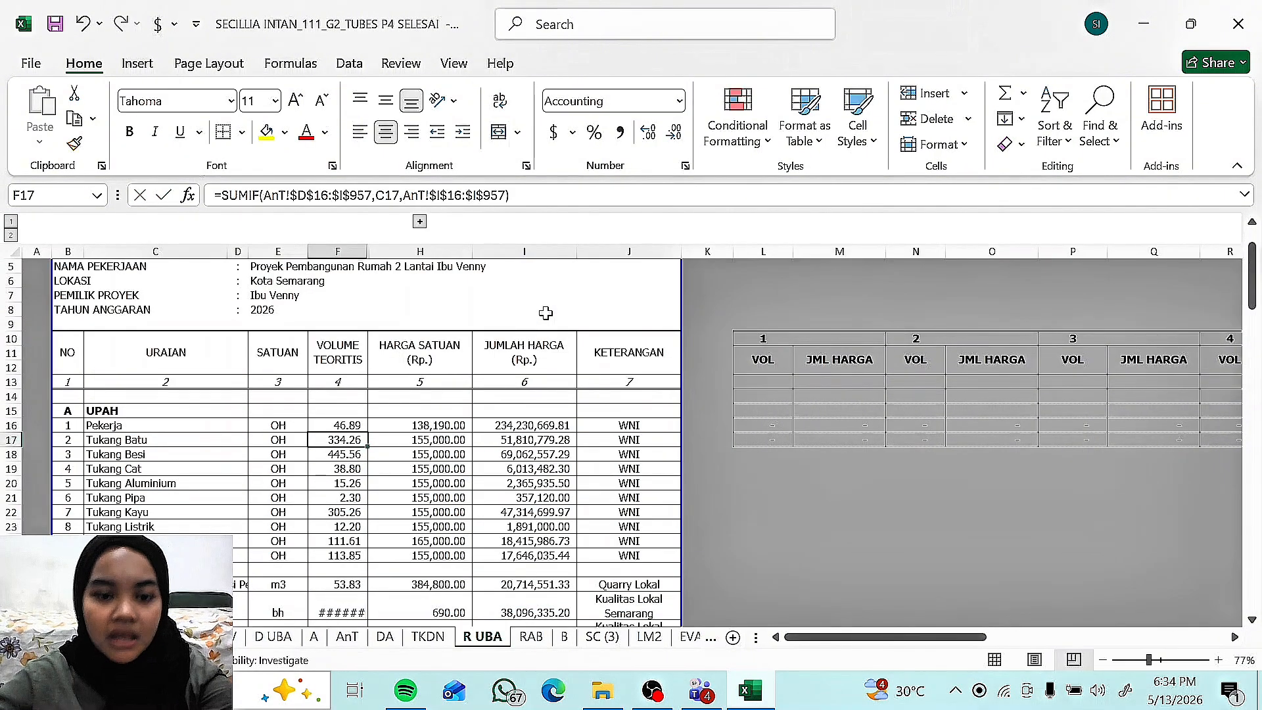
{"action": "left_click", "coordinate": [332, 425]}
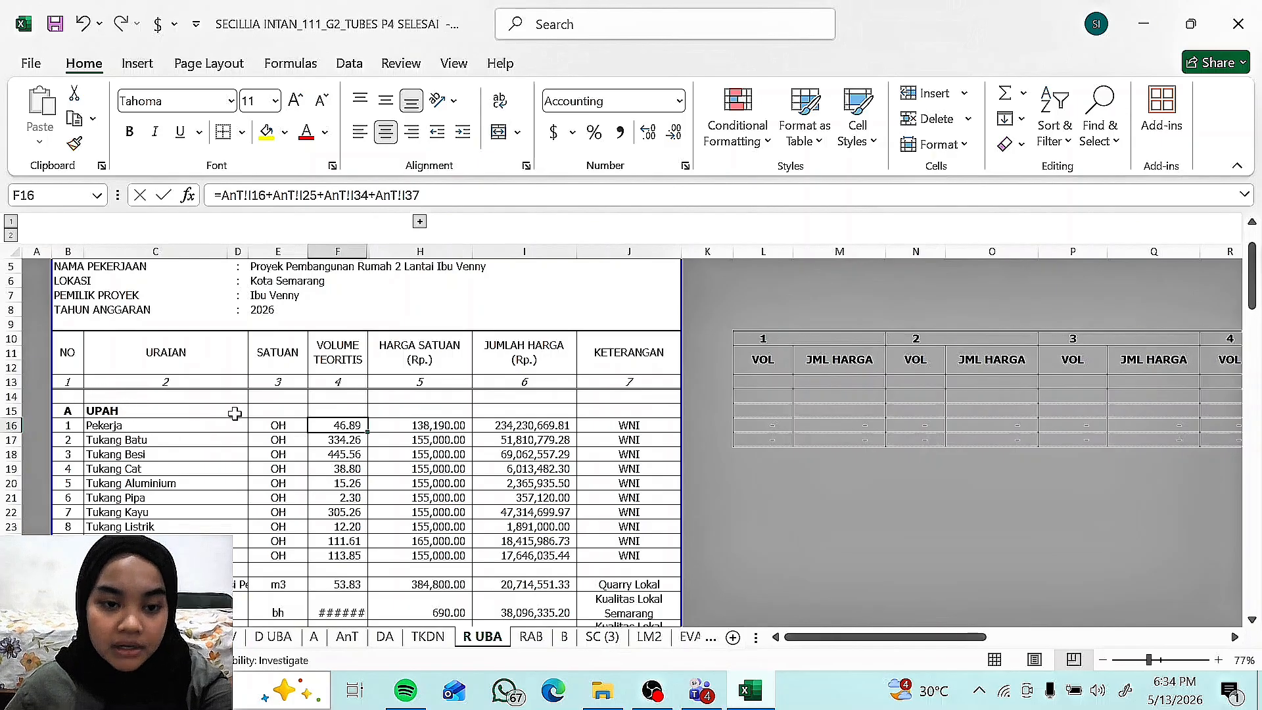
Step: Look over the UPAH list, check the Pekerja unit price formula in H16, and briefly view the A sheet
{"action": "scroll", "coordinate": [440, 428], "scroll_direction": "up", "scroll_amount": 1}
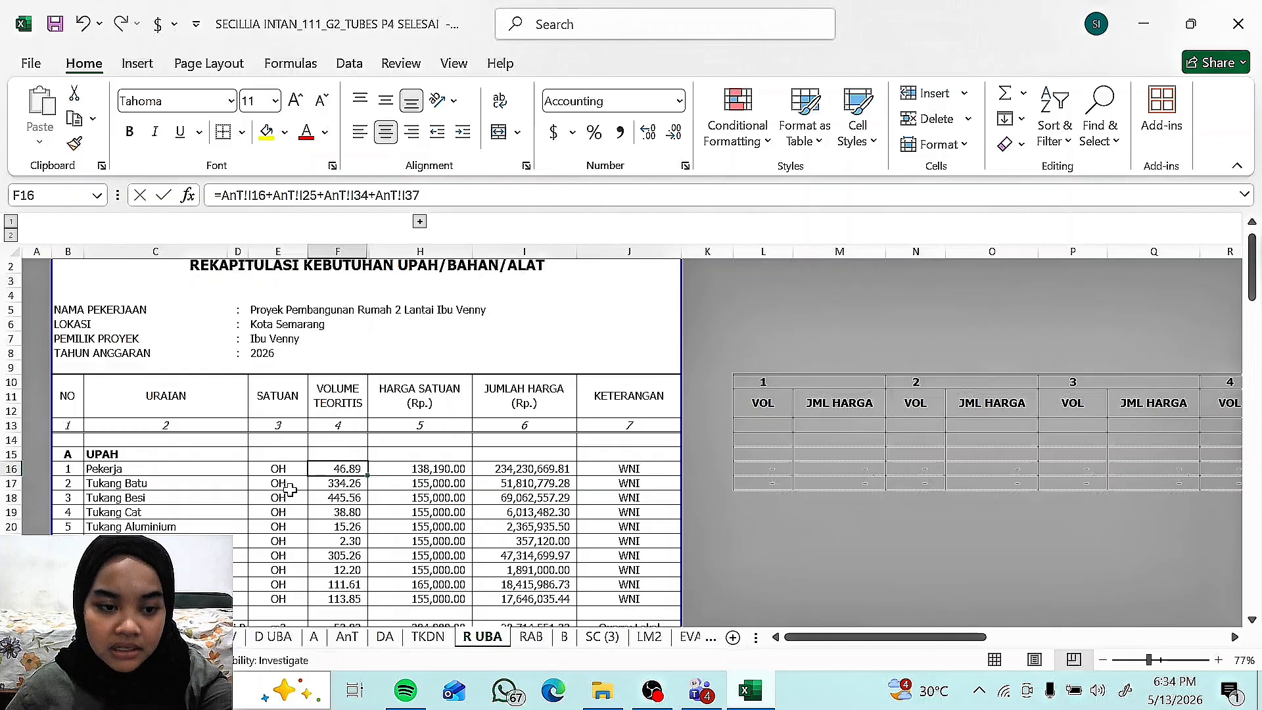
{"action": "scroll", "coordinate": [289, 490], "scroll_direction": "down", "scroll_amount": 4}
{"action": "scroll", "coordinate": [345, 563], "scroll_direction": "up", "scroll_amount": 1}
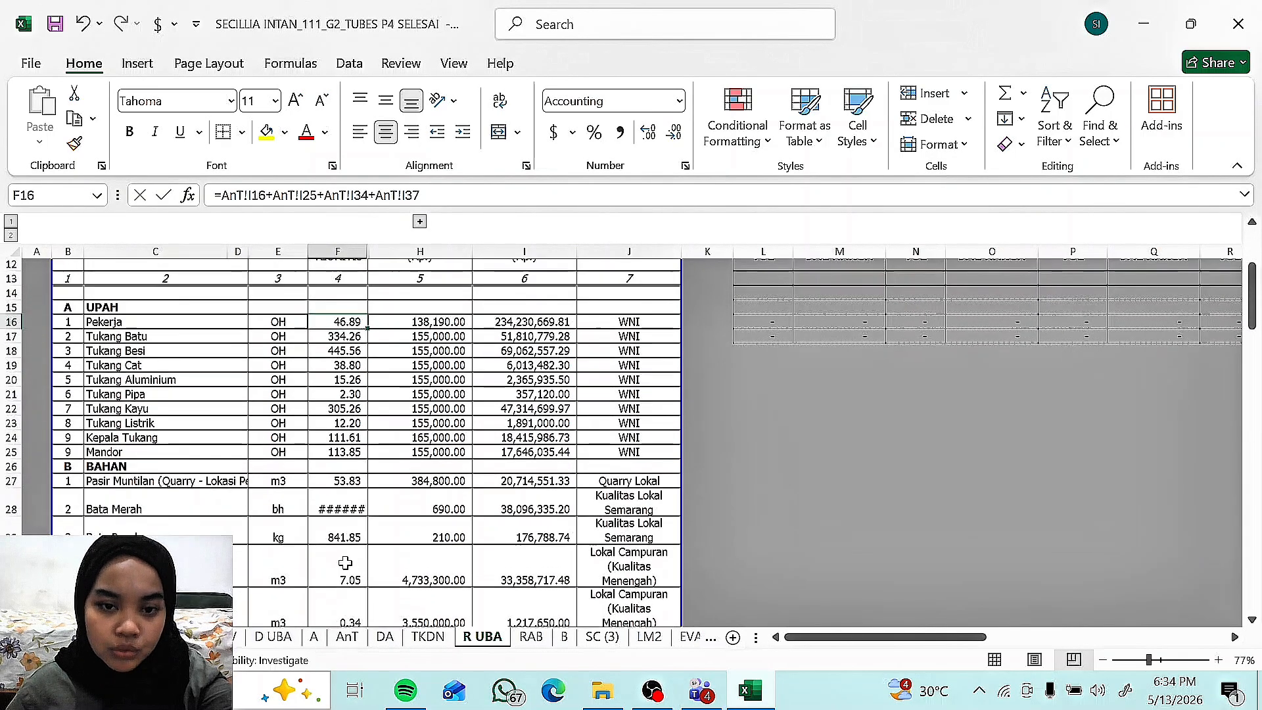
{"action": "scroll", "coordinate": [345, 563], "scroll_direction": "up", "scroll_amount": 2}
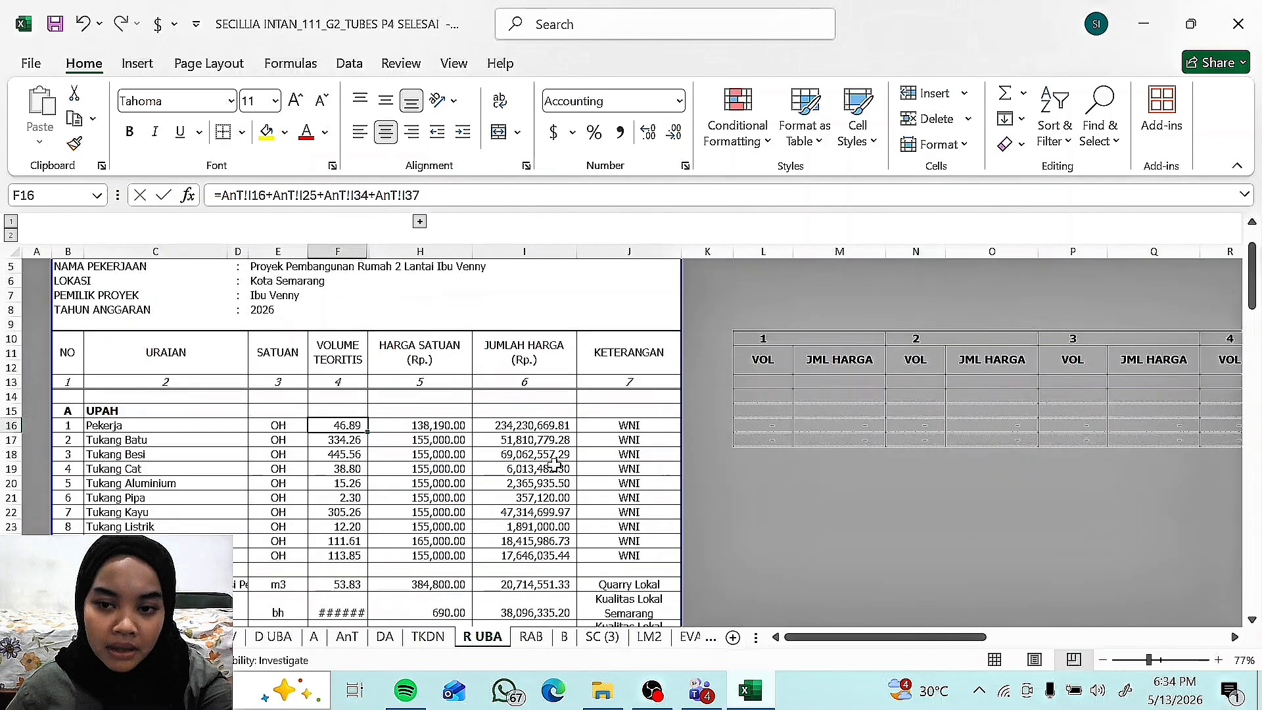
{"action": "left_click", "coordinate": [411, 424]}
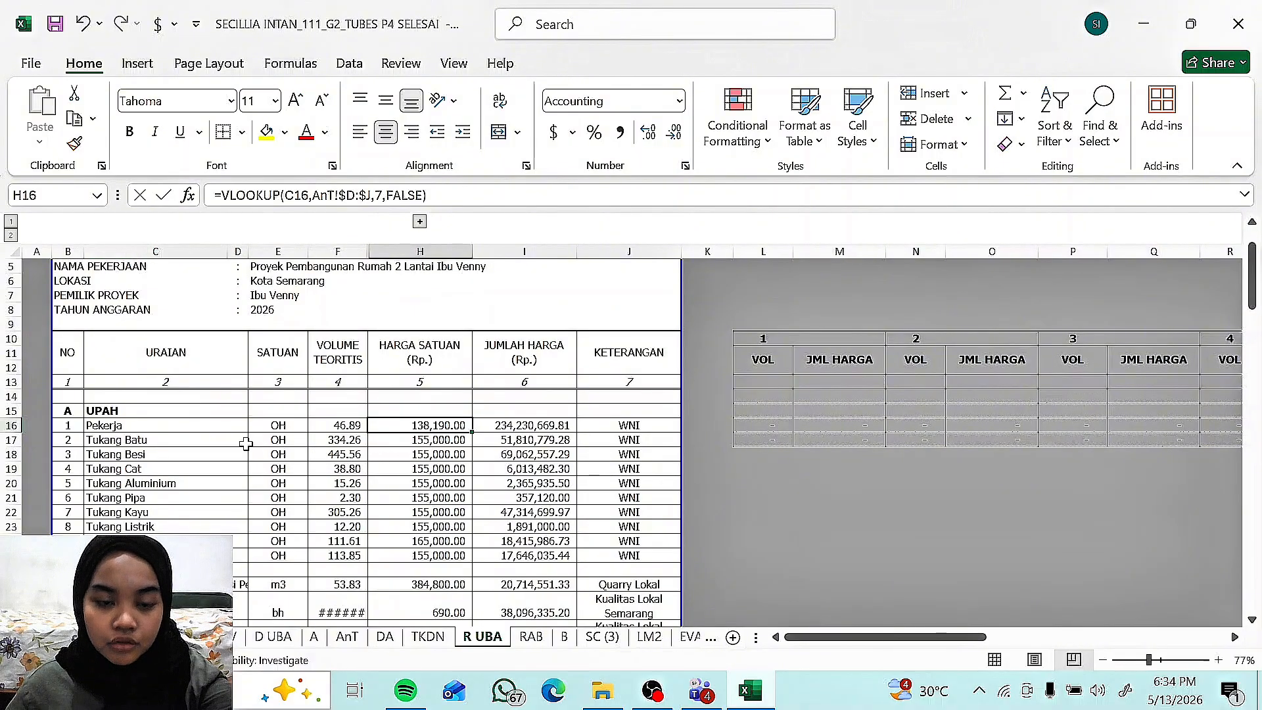
{"action": "left_click", "coordinate": [258, 638]}
{"action": "left_click", "coordinate": [482, 636]}
Step: Replace the Pekerja total price formula in R UBA cell I16 with =H16*F16
{"action": "left_click", "coordinate": [524, 425]}
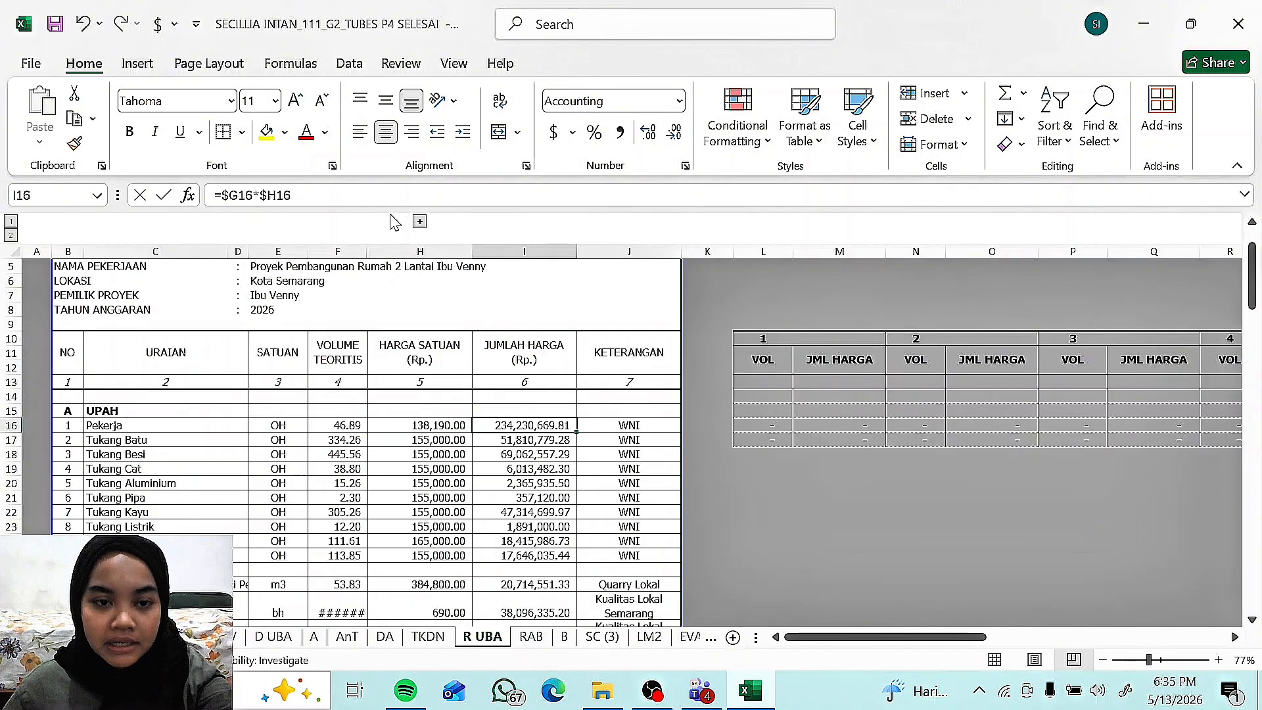
{"action": "left_click", "coordinate": [399, 196]}
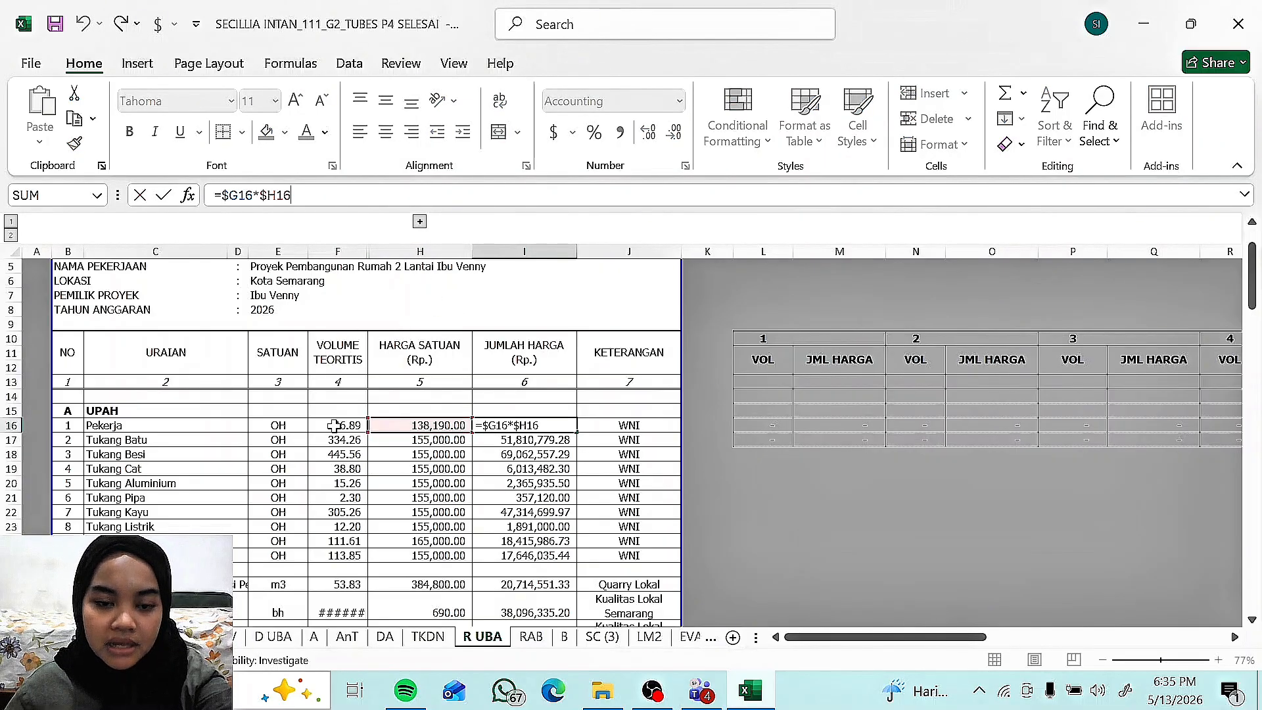
{"action": "left_click", "coordinate": [334, 425]}
{"action": "left_click", "coordinate": [532, 422]}
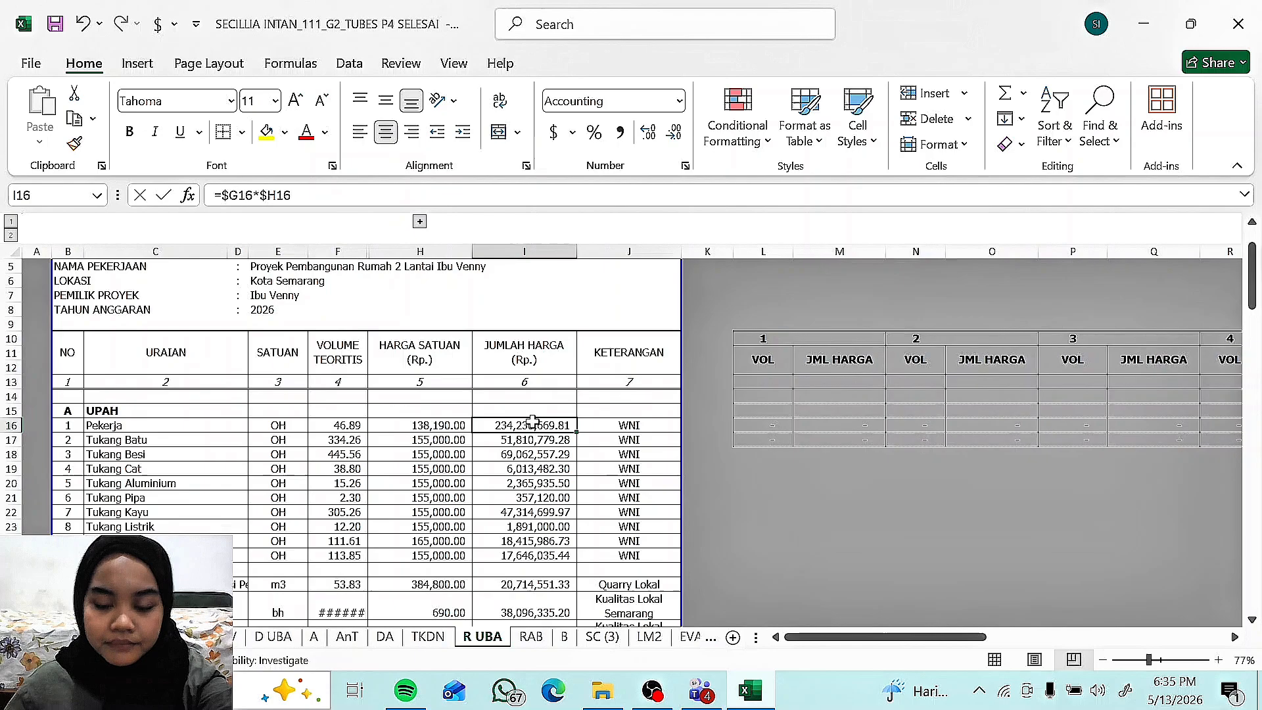
{"action": "type", "text": "="}
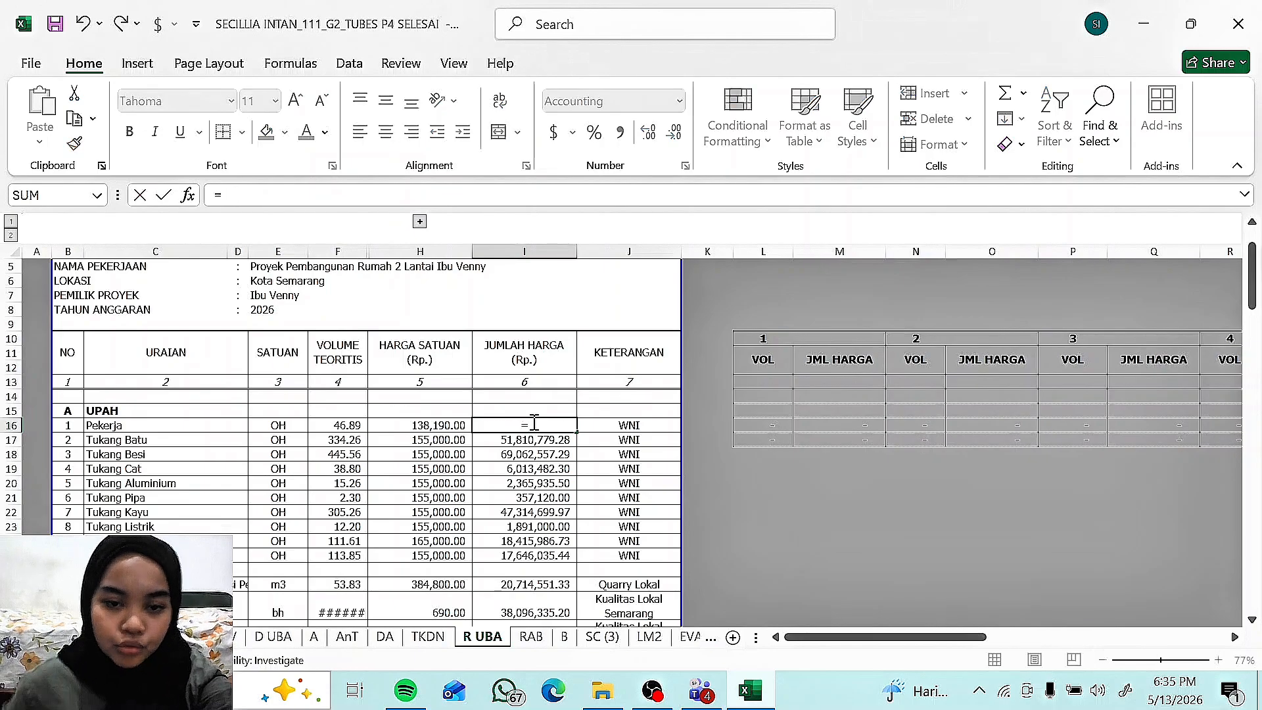
{"action": "left_click", "coordinate": [420, 425]}
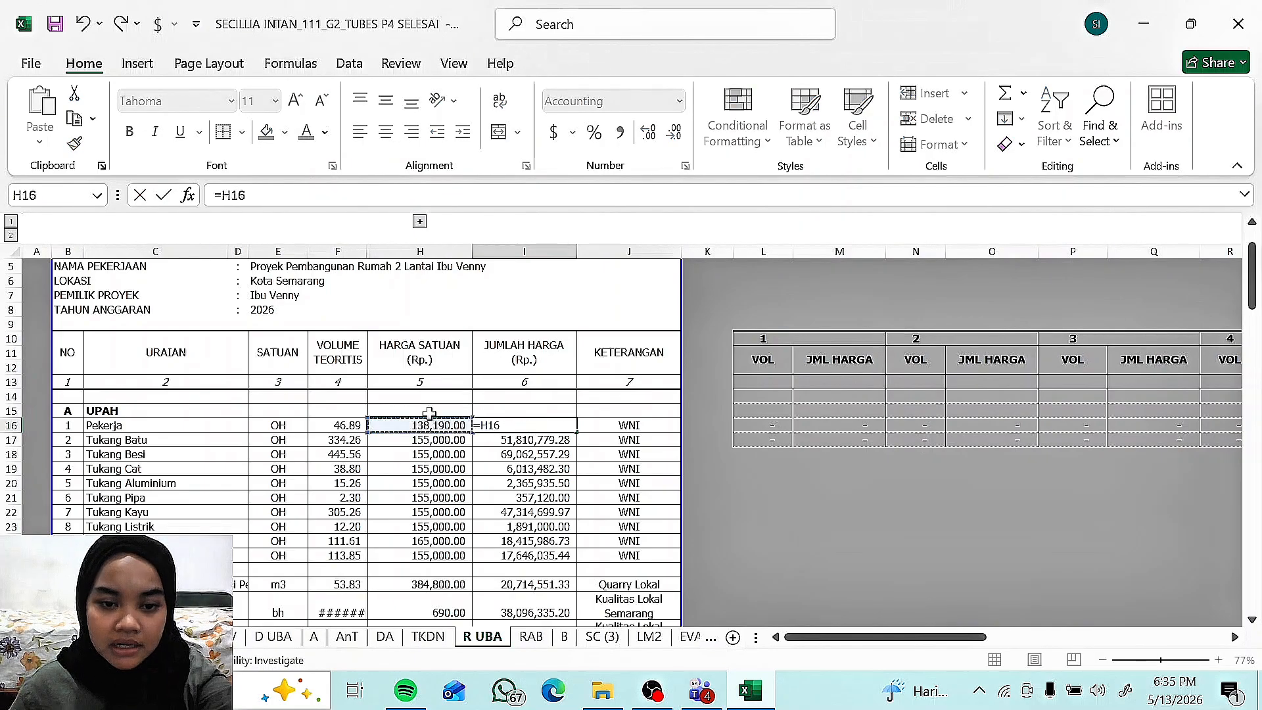
{"action": "type", "text": "*"}
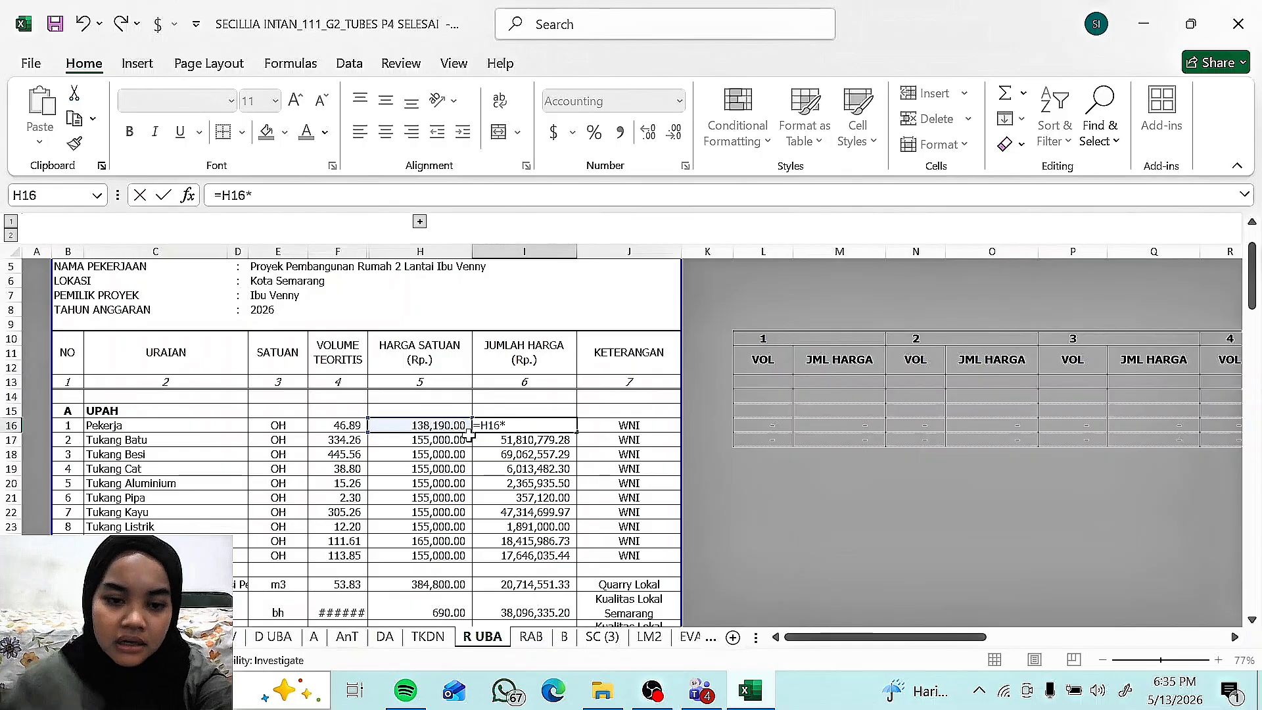
{"action": "left_click", "coordinate": [336, 426]}
{"action": "key", "text": "Return"}
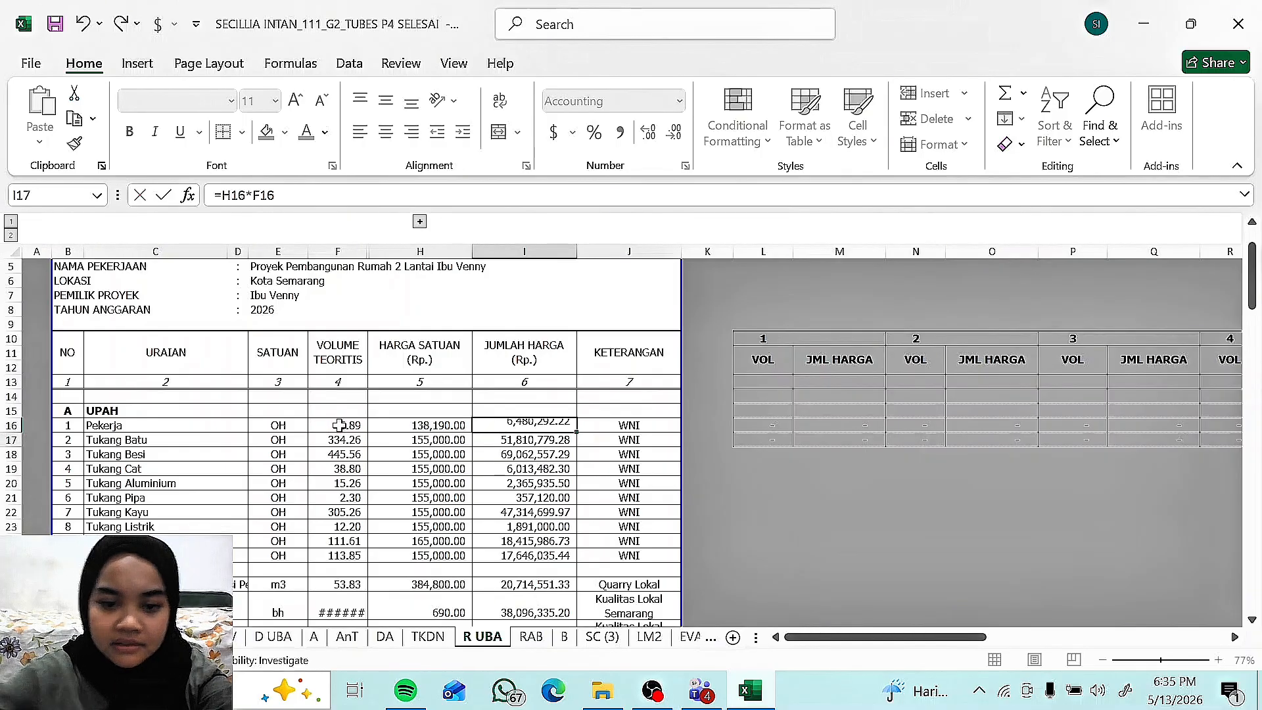
{"action": "left_click", "coordinate": [547, 426]}
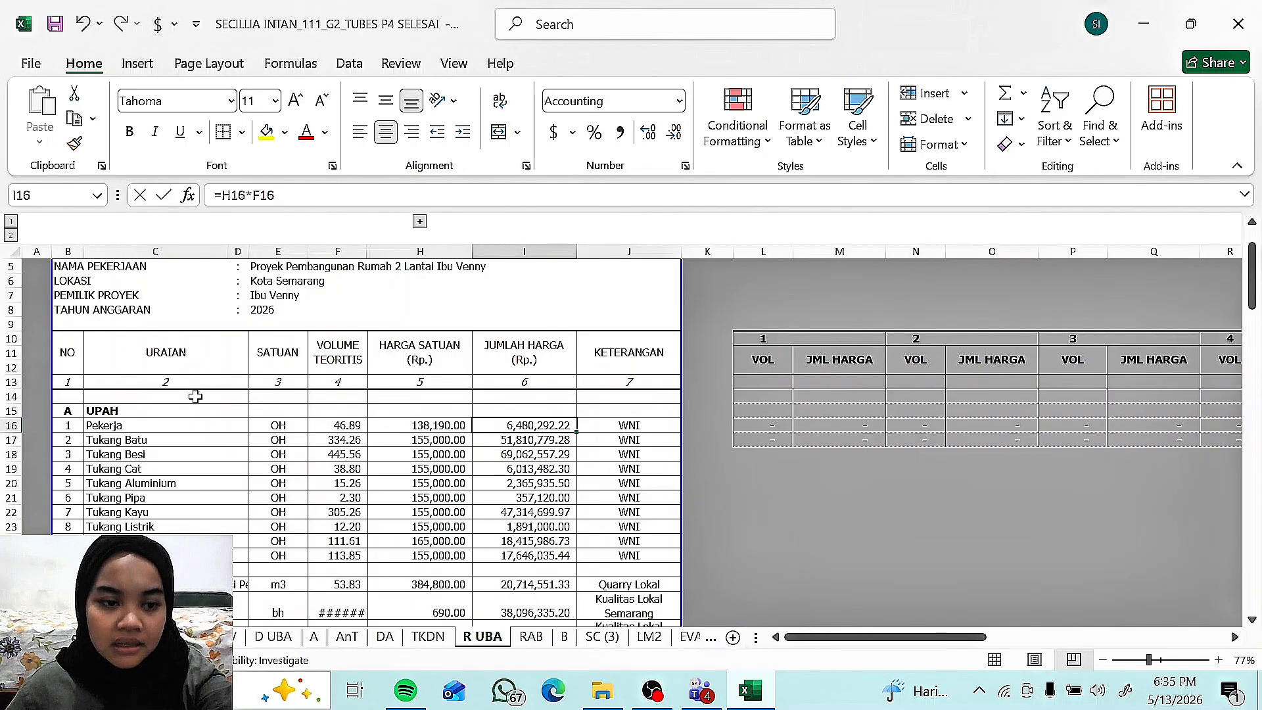
Step: Highlight the Pekerja row across C16:I16 and reselect its total price in I16
{"action": "left_click_drag", "start_coordinate": [92, 429], "coordinate": [502, 431]}
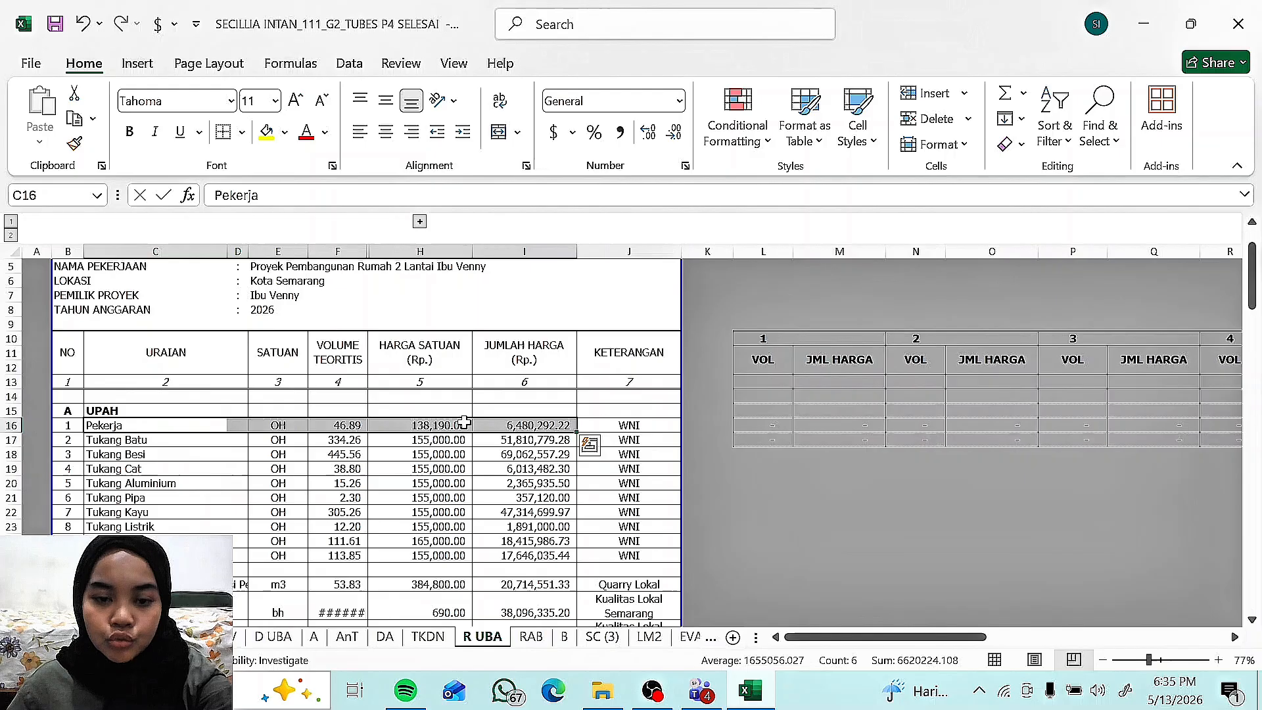
{"action": "left_click", "coordinate": [484, 427]}
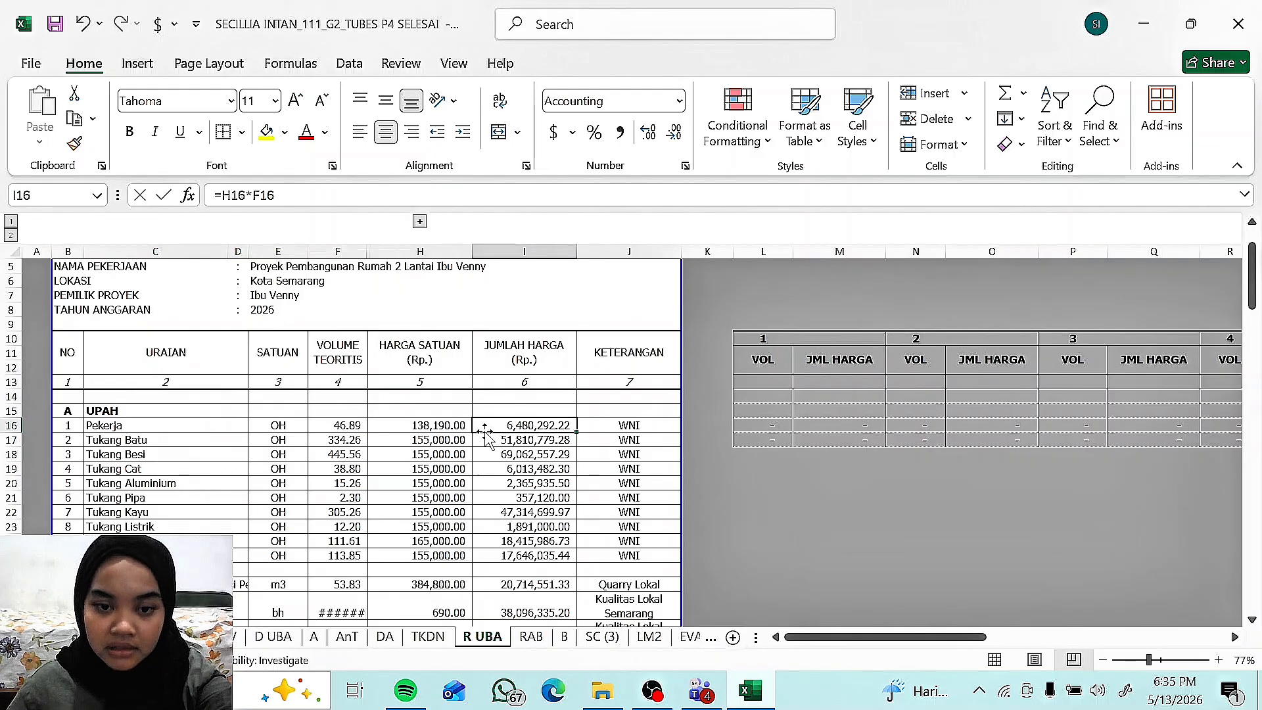
{"action": "scroll", "coordinate": [530, 433], "scroll_direction": "down", "scroll_amount": 1}
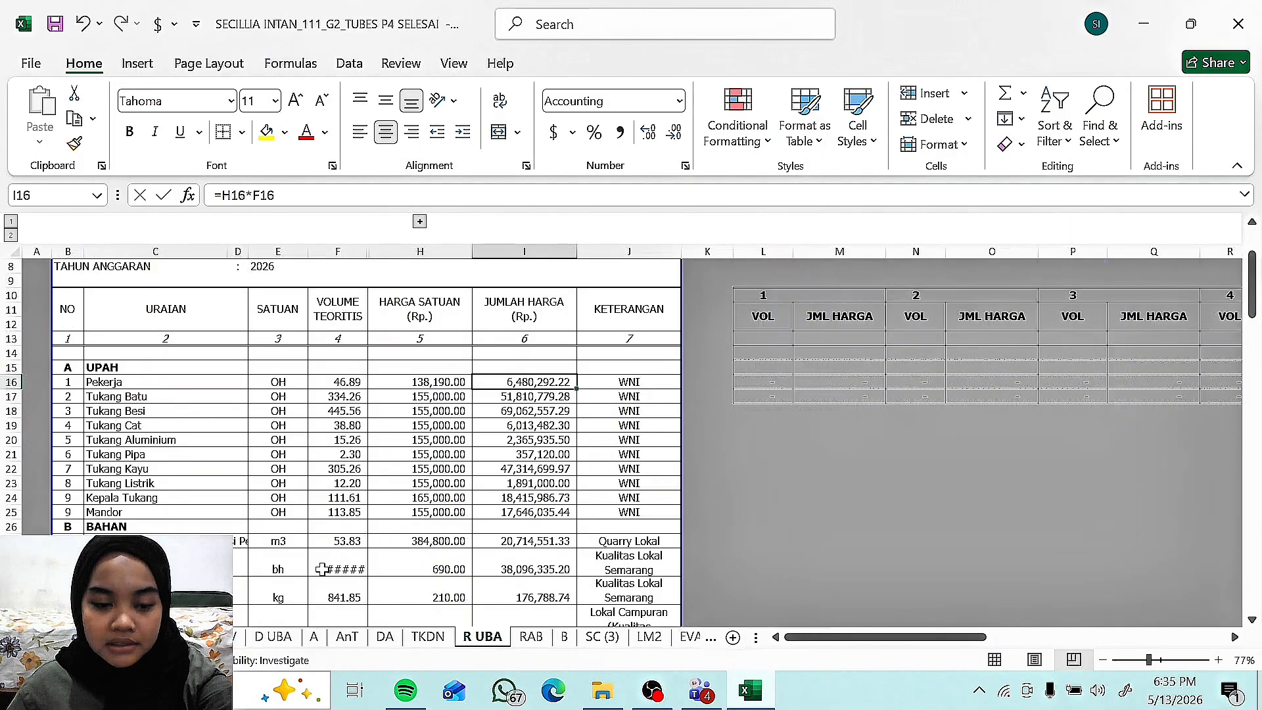
Step: Locate the Mandor, Tukang Kayu and Seng Gelombang entries on the AnT sheet, and highlight the Pekerja row back on R UBA
{"action": "left_click", "coordinate": [354, 638]}
{"action": "scroll", "coordinate": [138, 454], "scroll_direction": "up", "scroll_amount": 6}
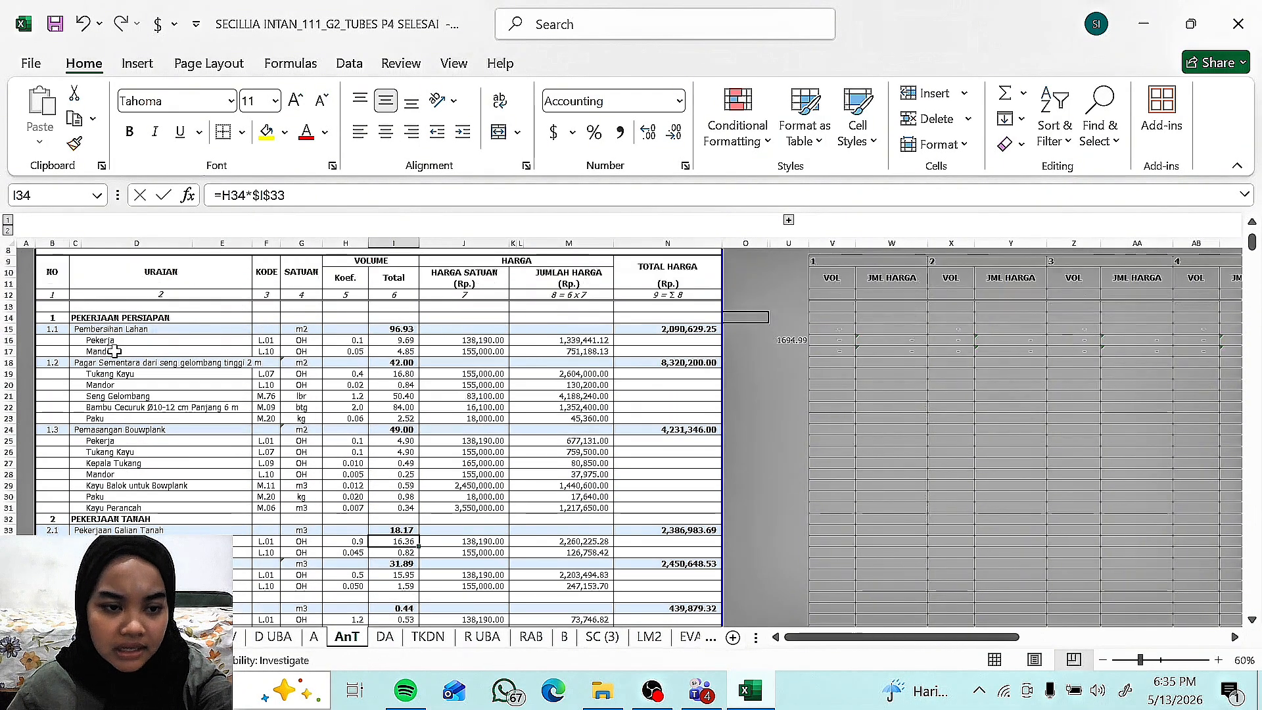
{"action": "left_click", "coordinate": [113, 350]}
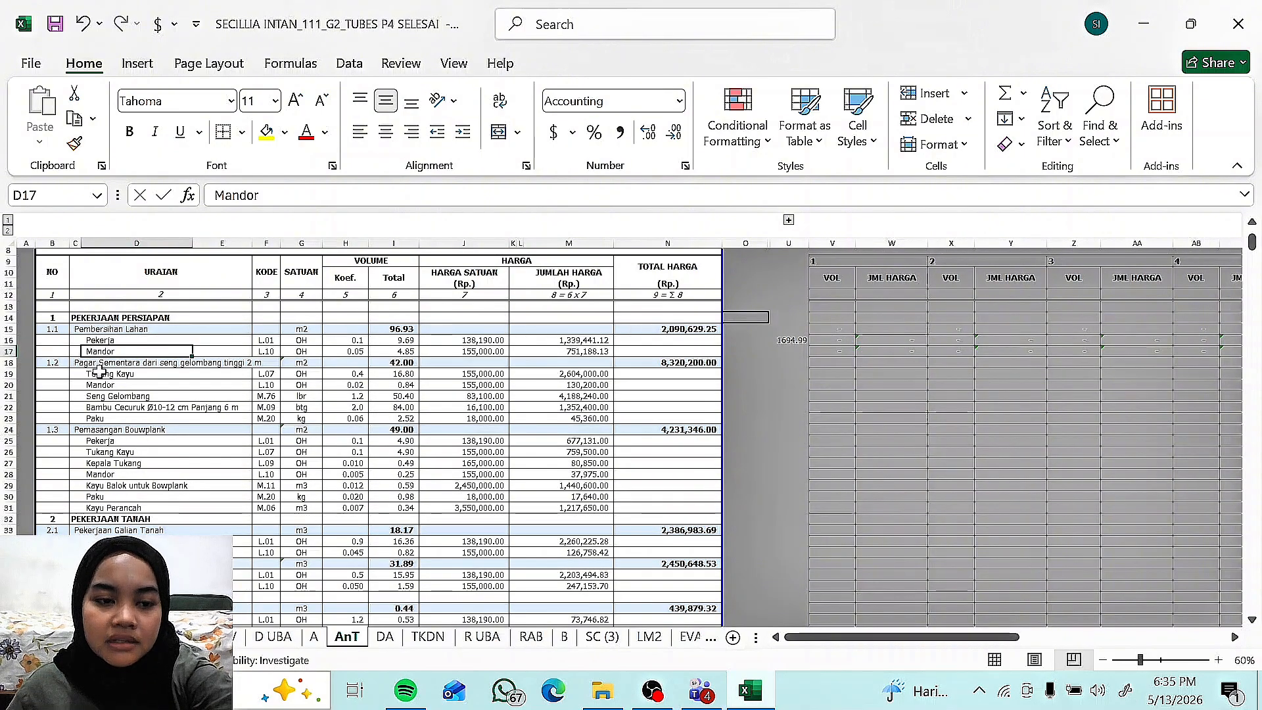
{"action": "left_click", "coordinate": [96, 429]}
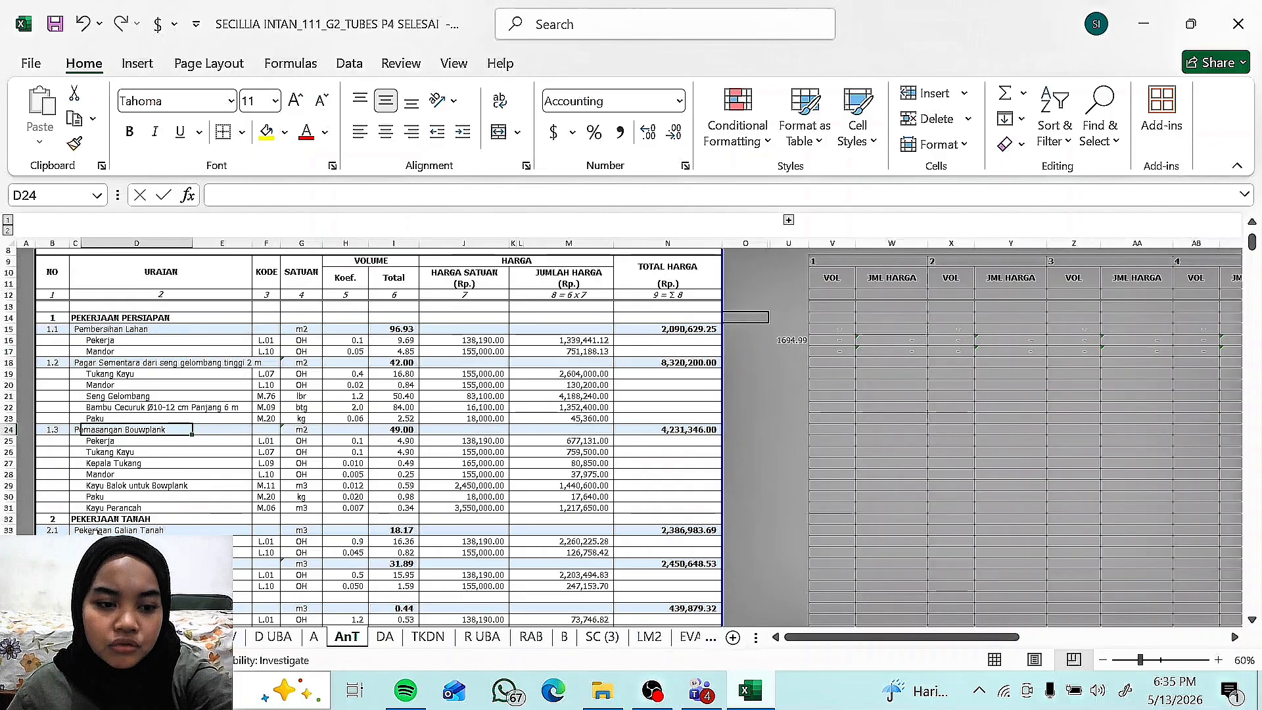
{"action": "left_click", "coordinate": [98, 540]}
{"action": "left_click", "coordinate": [99, 552]}
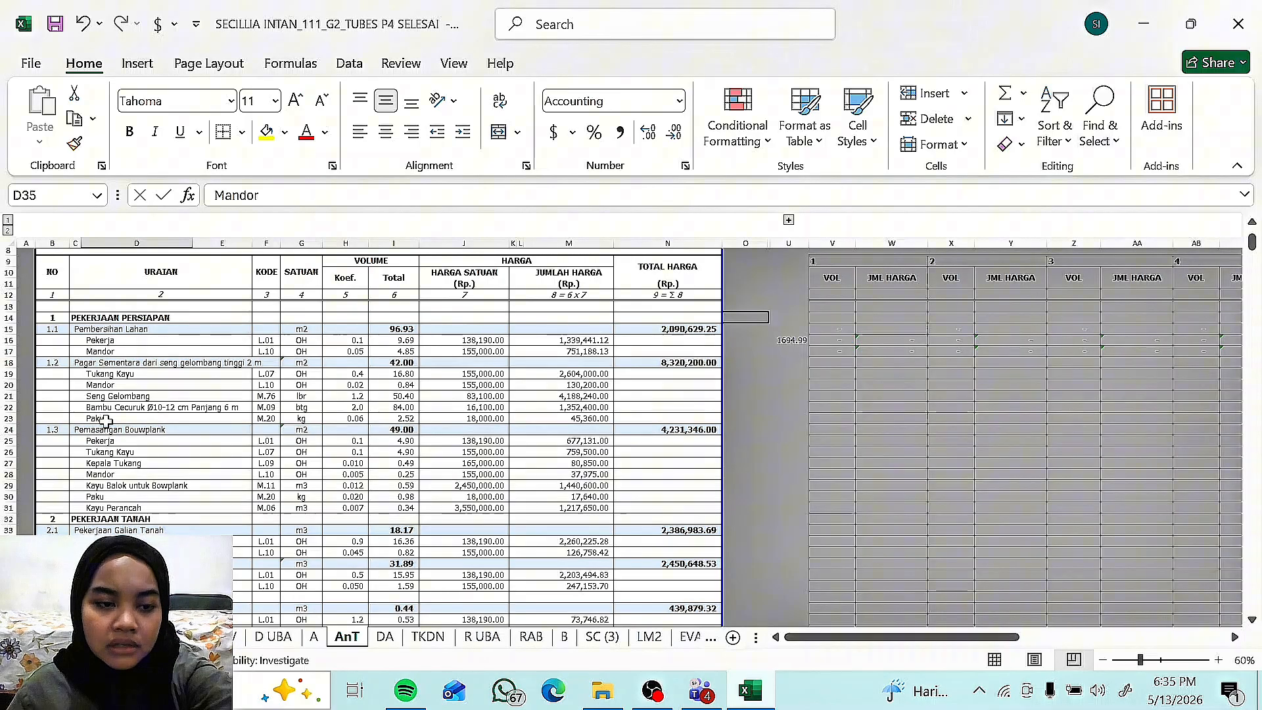
{"action": "left_click", "coordinate": [109, 352]}
{"action": "left_click", "coordinate": [109, 373]}
{"action": "left_click", "coordinate": [111, 396]}
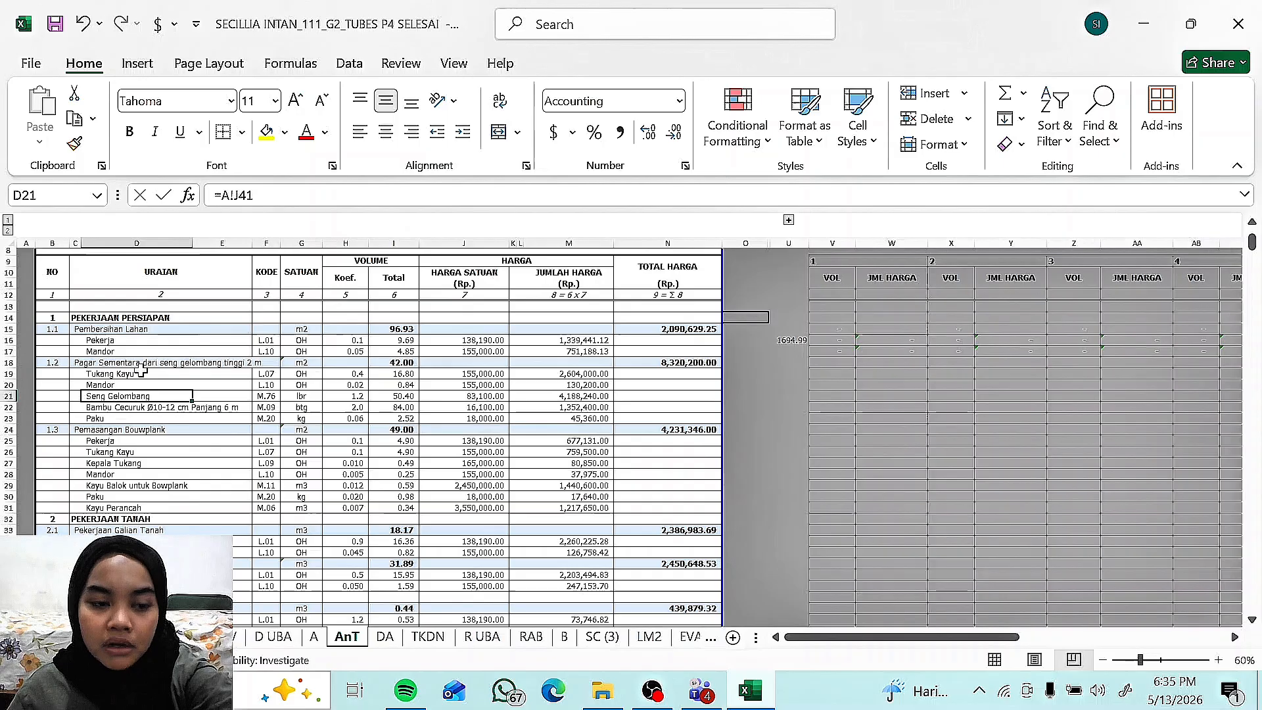
{"action": "left_click", "coordinate": [481, 636]}
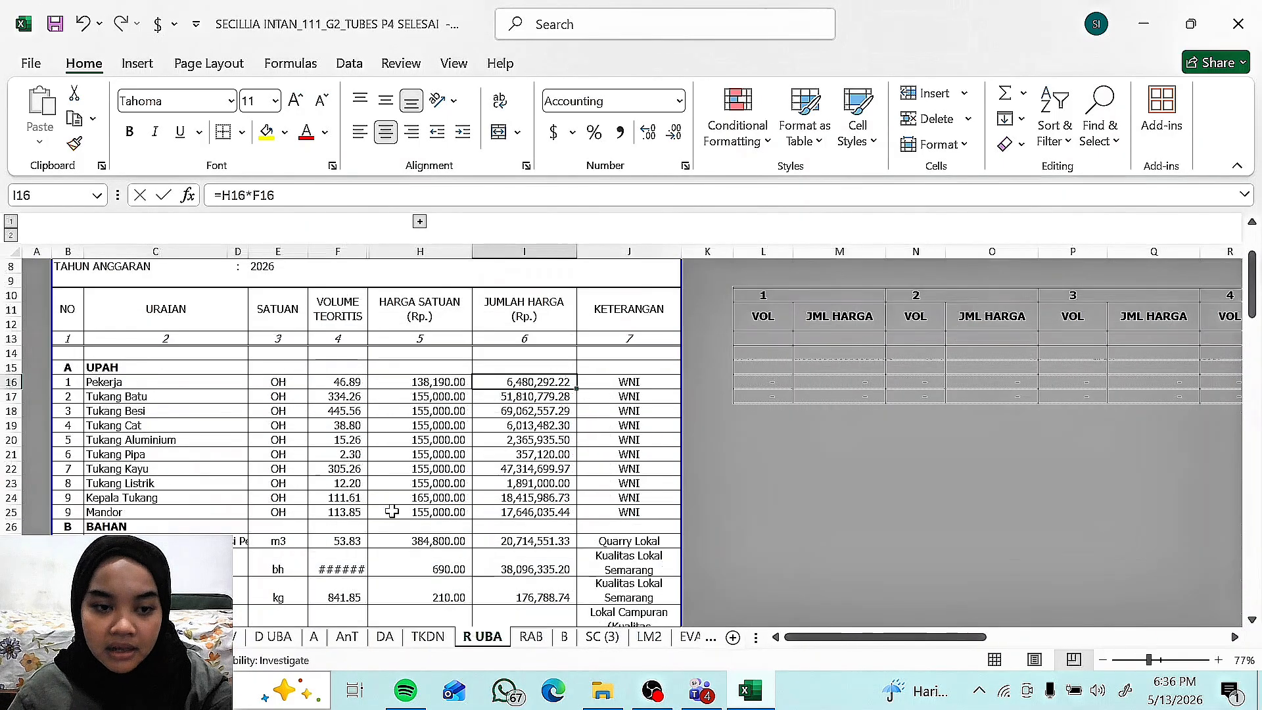
{"action": "left_click_drag", "start_coordinate": [131, 381], "coordinate": [595, 381]}
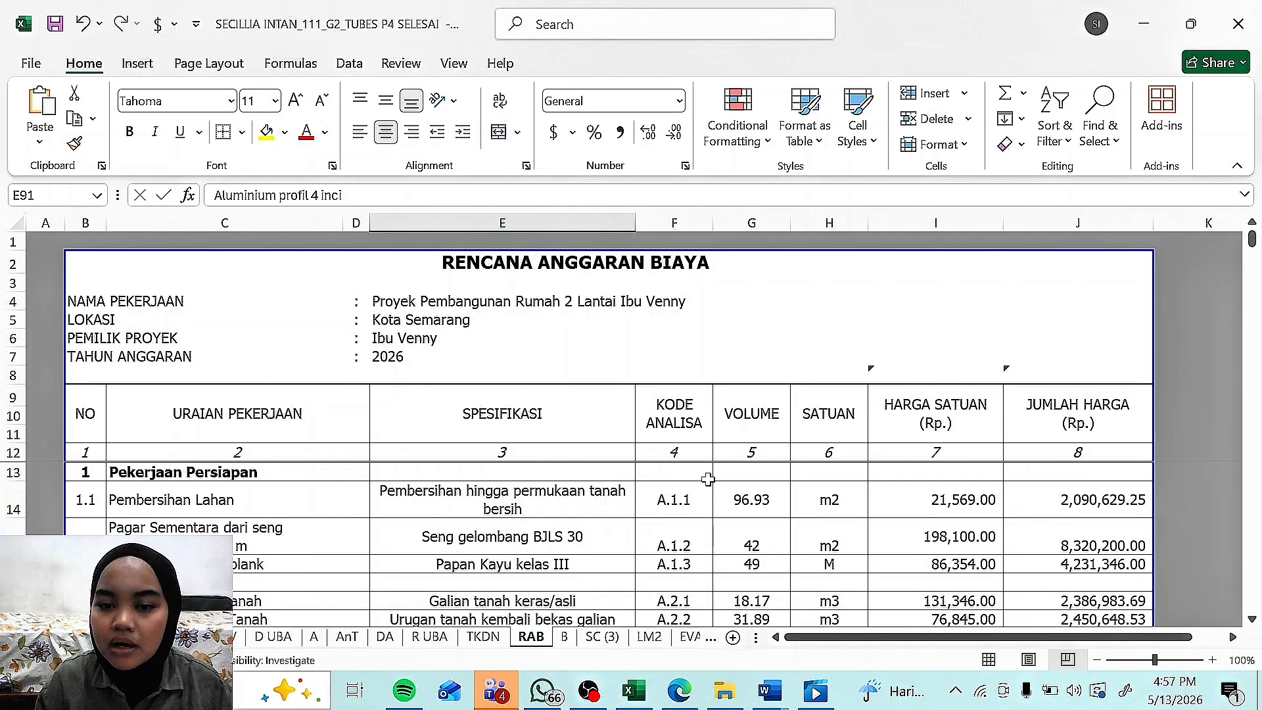
Step: Check the Pembersihan Lahan analysis code, volume, unit, unit price and total price cells in row 14 of the RAB sheet
{"action": "left_click", "coordinate": [681, 501]}
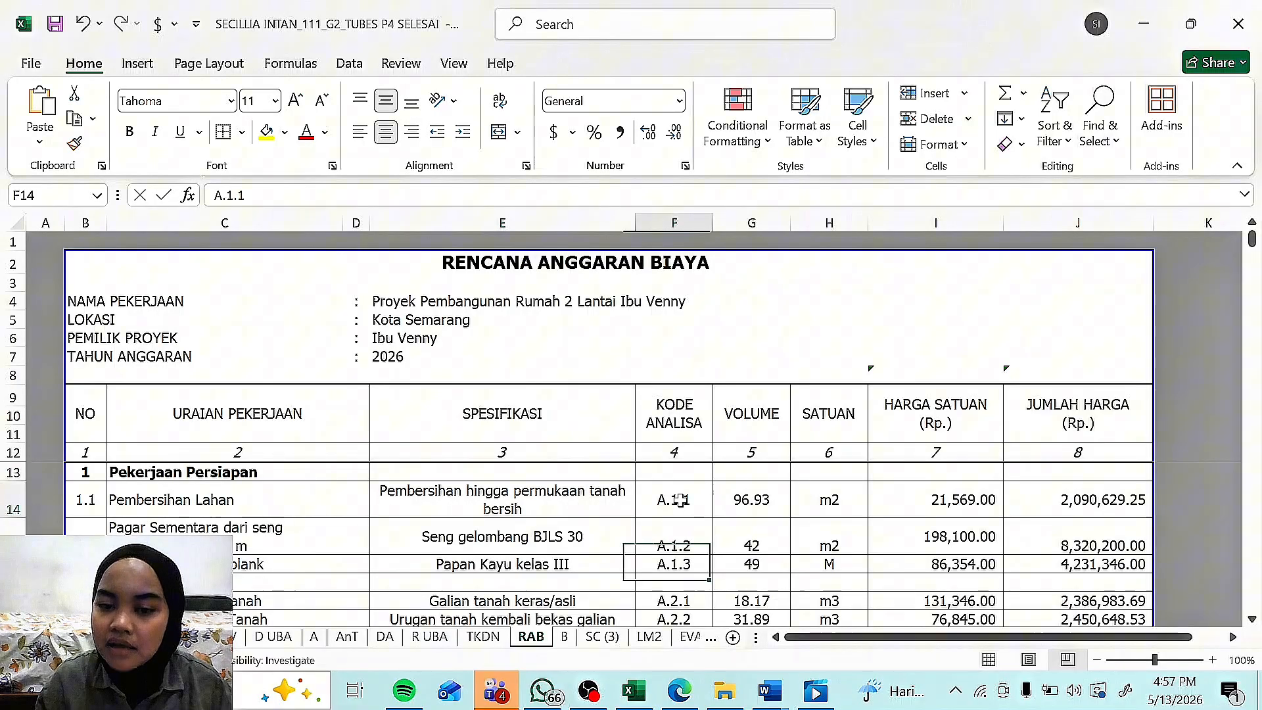
{"action": "left_click", "coordinate": [747, 496]}
{"action": "left_click", "coordinate": [848, 502]}
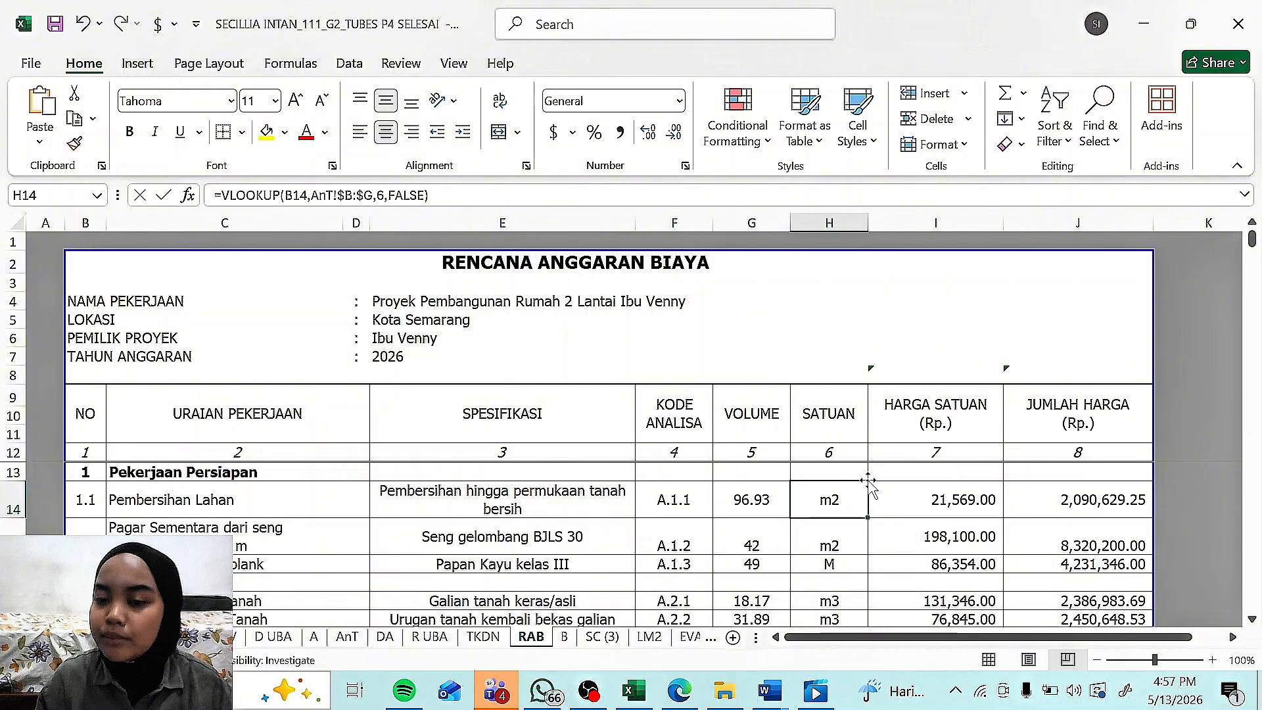
{"action": "left_click", "coordinate": [938, 497]}
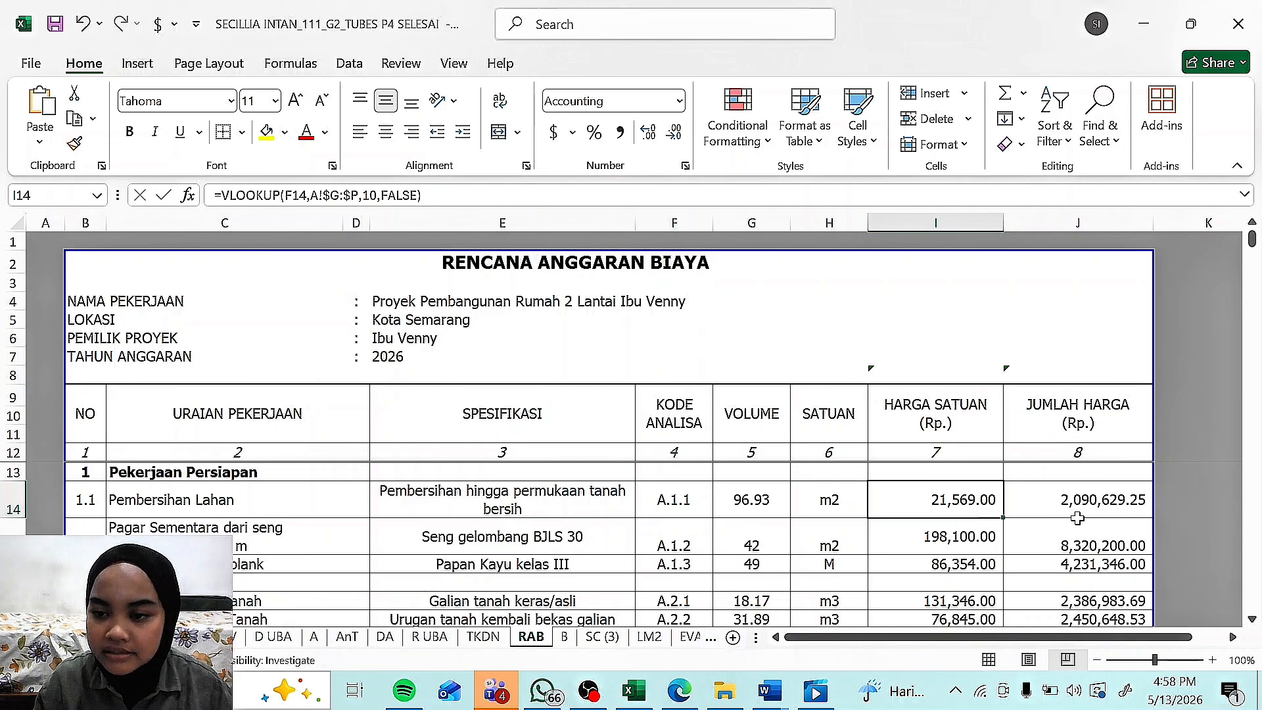
{"action": "left_click", "coordinate": [1118, 510]}
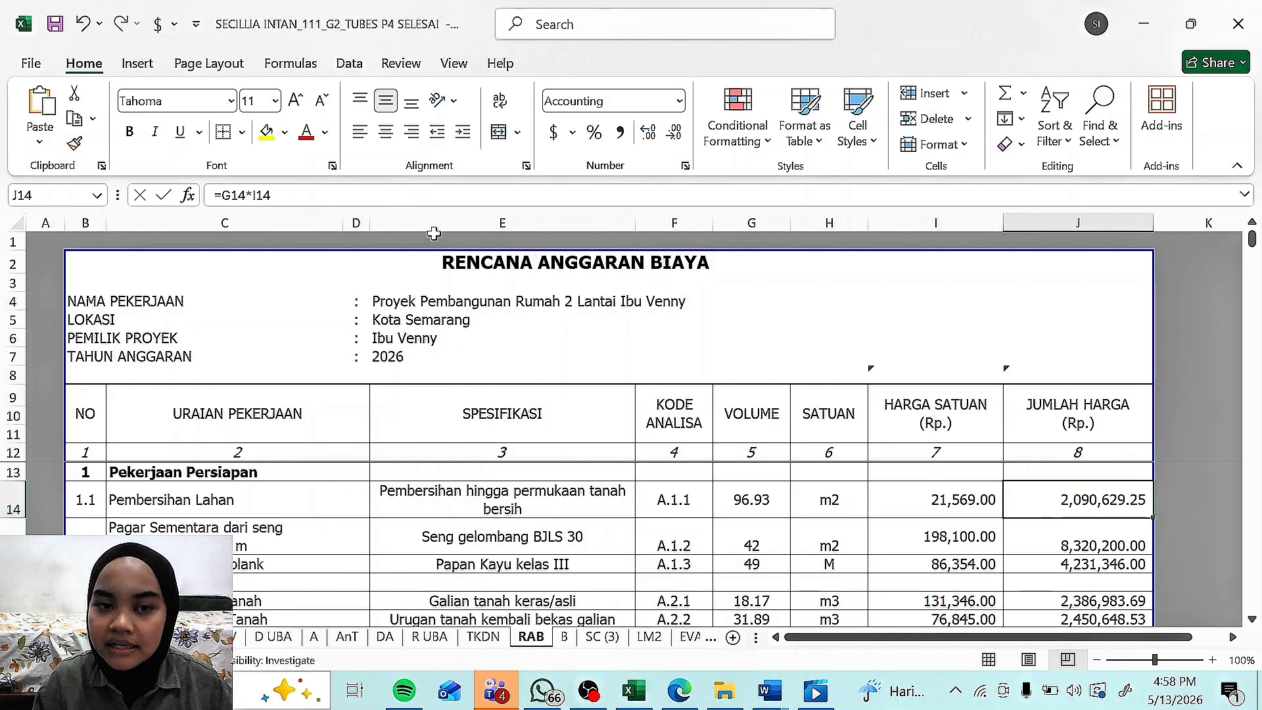
Step: Look over the A.1.1 Pembersihan Lahan analysis on sheet A, and select that work item in C14 on RAB
{"action": "left_click", "coordinate": [439, 191]}
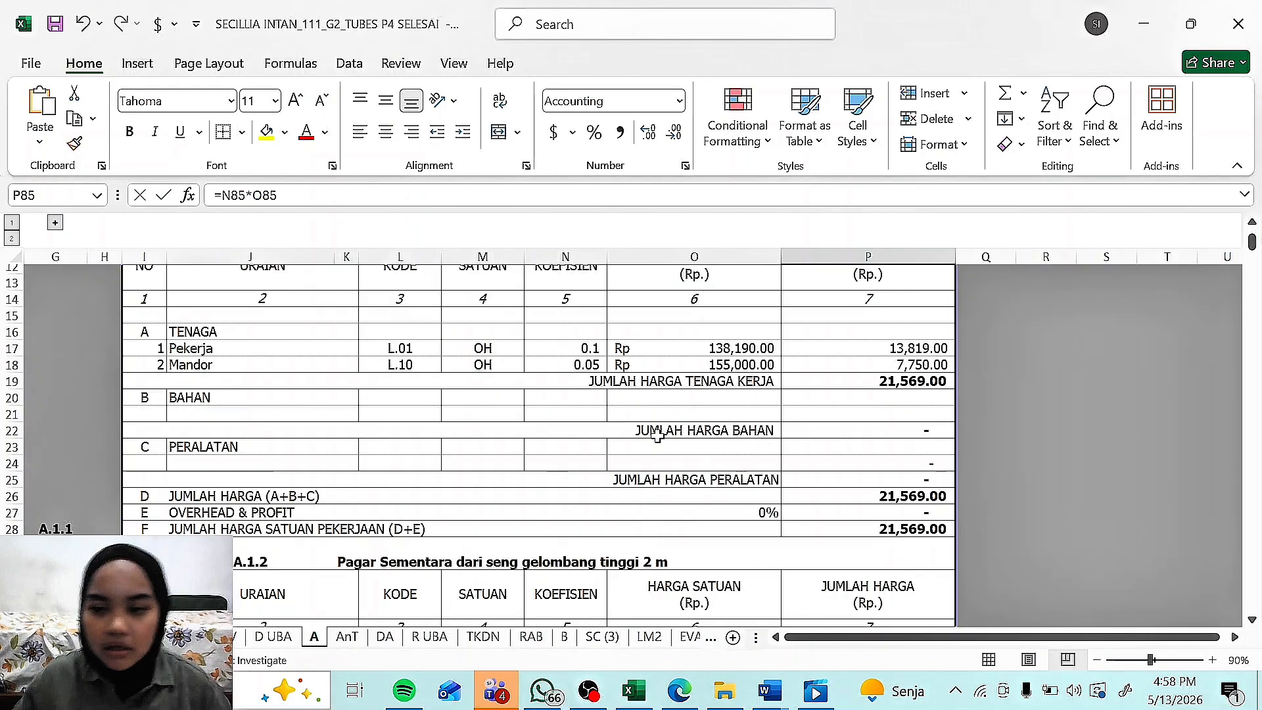
{"action": "scroll", "coordinate": [592, 591], "scroll_direction": "up", "scroll_amount": 2}
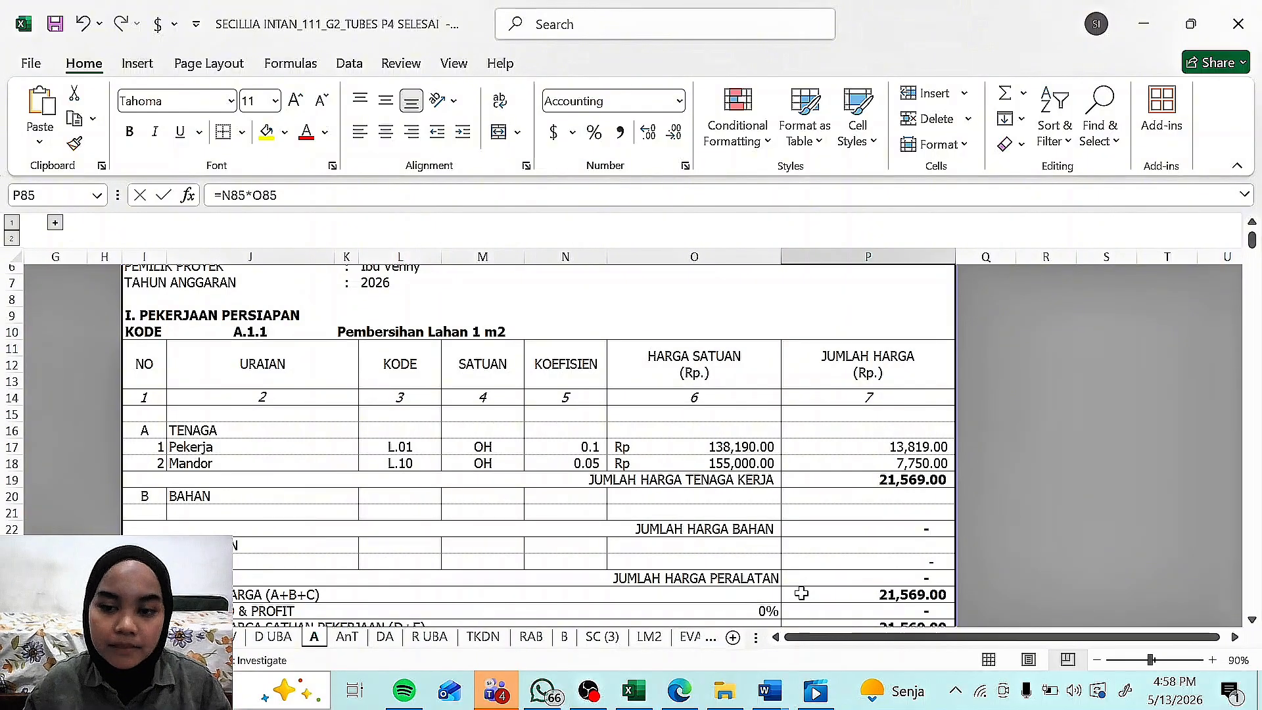
{"action": "left_click", "coordinate": [530, 636]}
{"action": "left_click", "coordinate": [167, 501]}
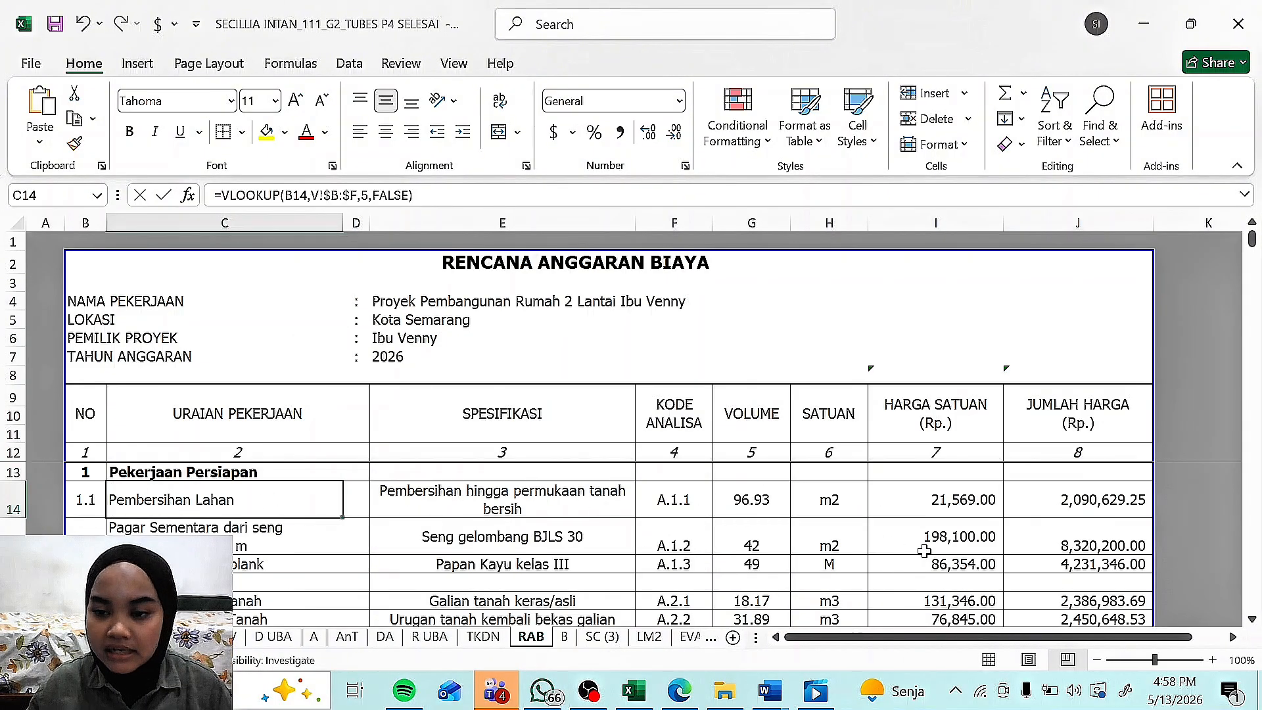
Step: Trace the Pembersihan Lahan unit price in RAB I14 to the A.1.1 unit price total in P28 on sheet A
{"action": "left_click", "coordinate": [922, 489]}
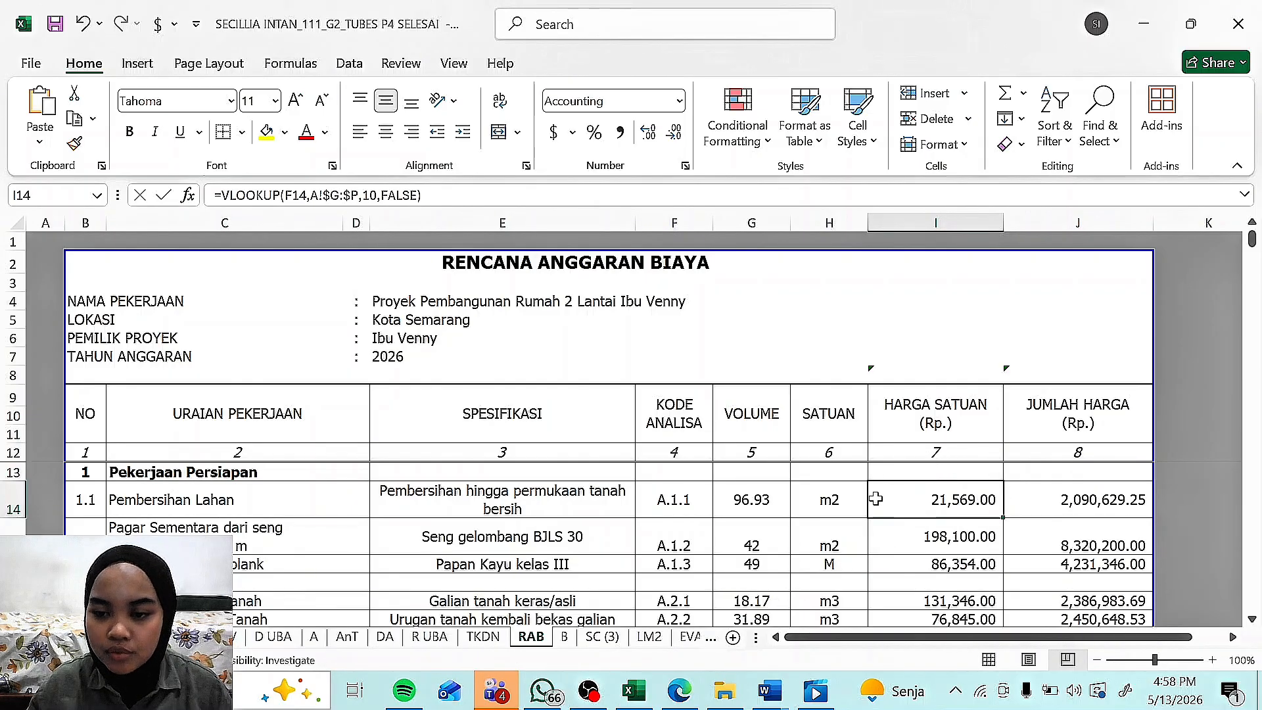
{"action": "left_click", "coordinate": [314, 636]}
{"action": "scroll", "coordinate": [268, 479], "scroll_direction": "up", "scroll_amount": 2}
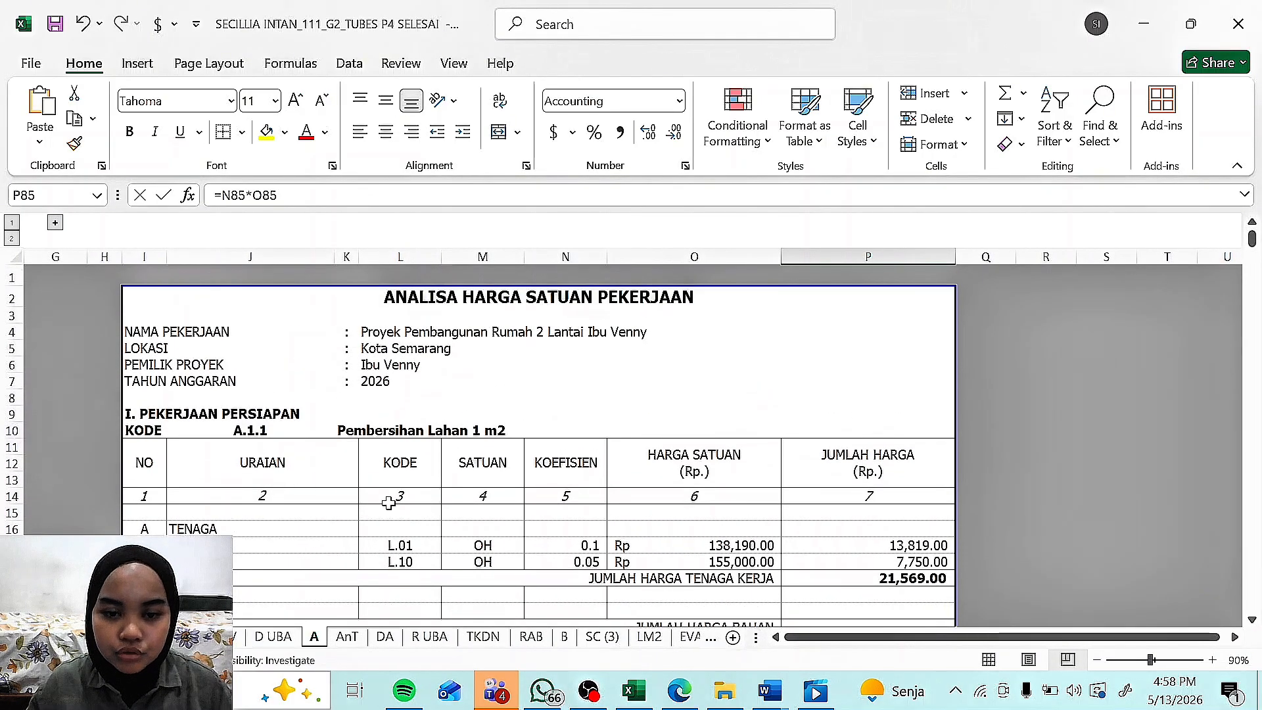
{"action": "scroll", "coordinate": [395, 509], "scroll_direction": "down", "scroll_amount": 3}
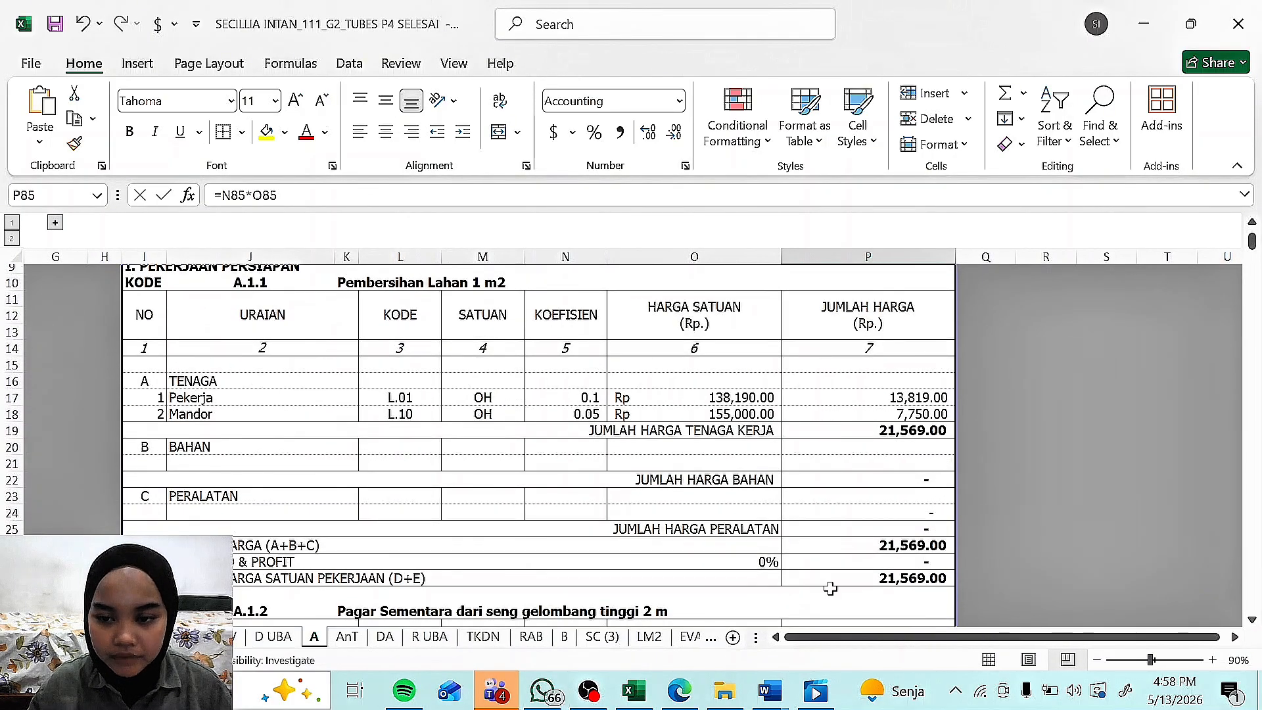
{"action": "left_click_drag", "start_coordinate": [55, 579], "coordinate": [895, 578]}
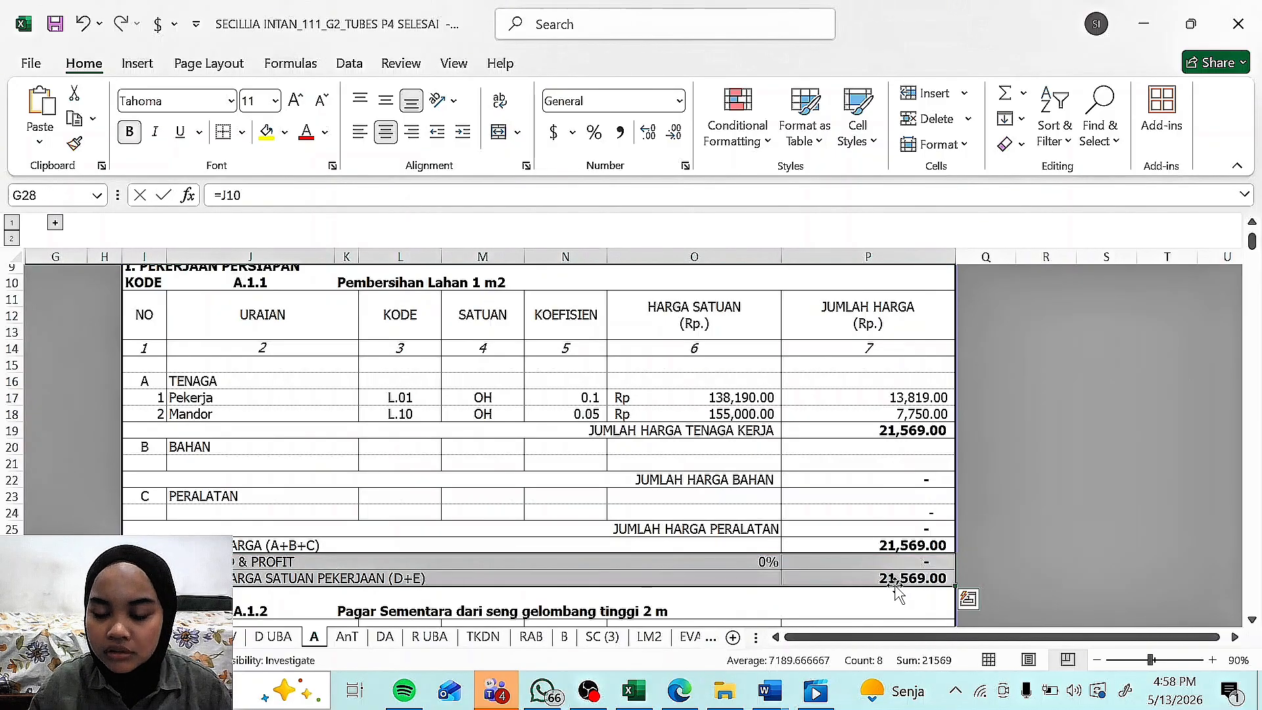
{"action": "left_click", "coordinate": [895, 580]}
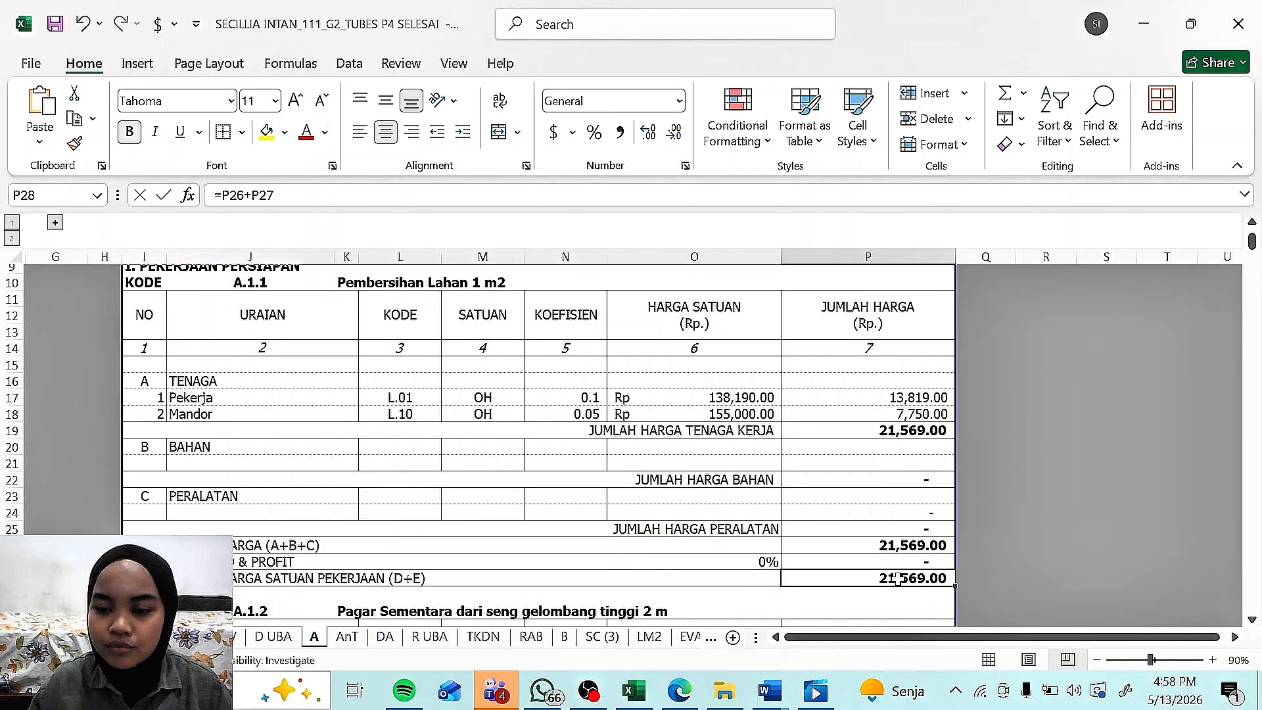
{"action": "left_click", "coordinate": [545, 641]}
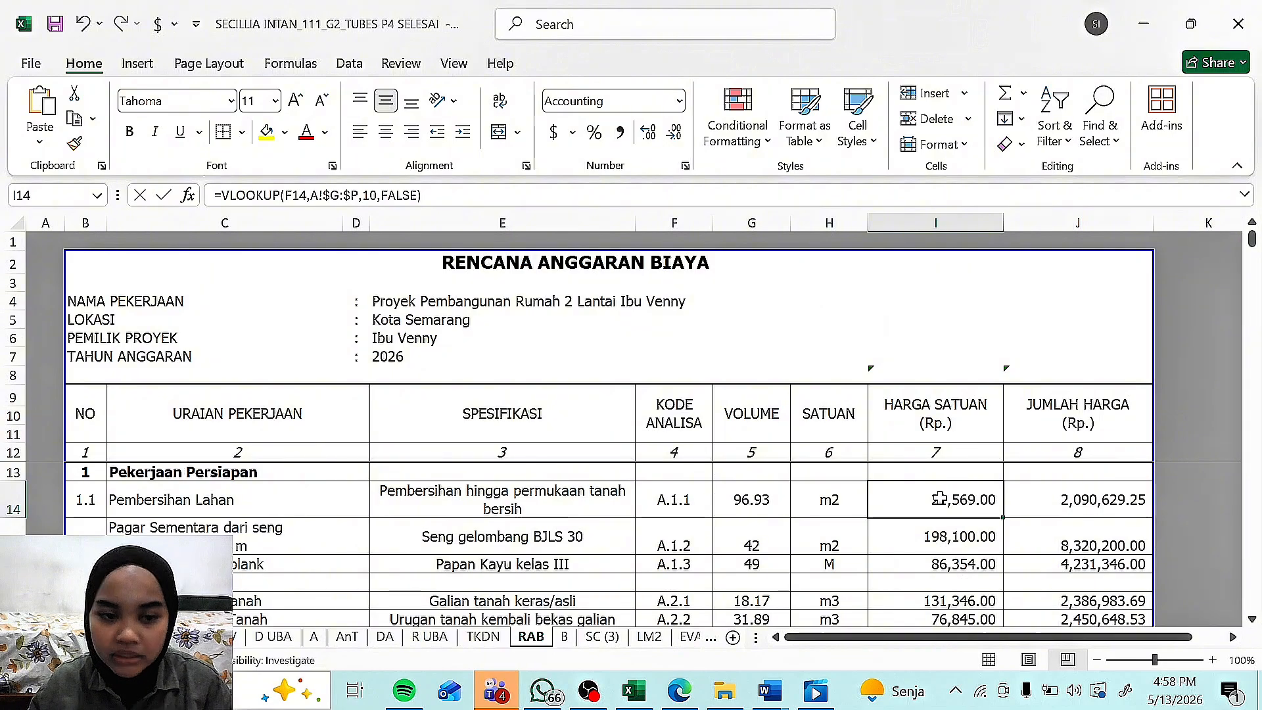
Step: Compare the Pembersihan Lahan unit in RAB H14 with the unit in H16 on the V sheet
{"action": "left_click", "coordinate": [813, 490]}
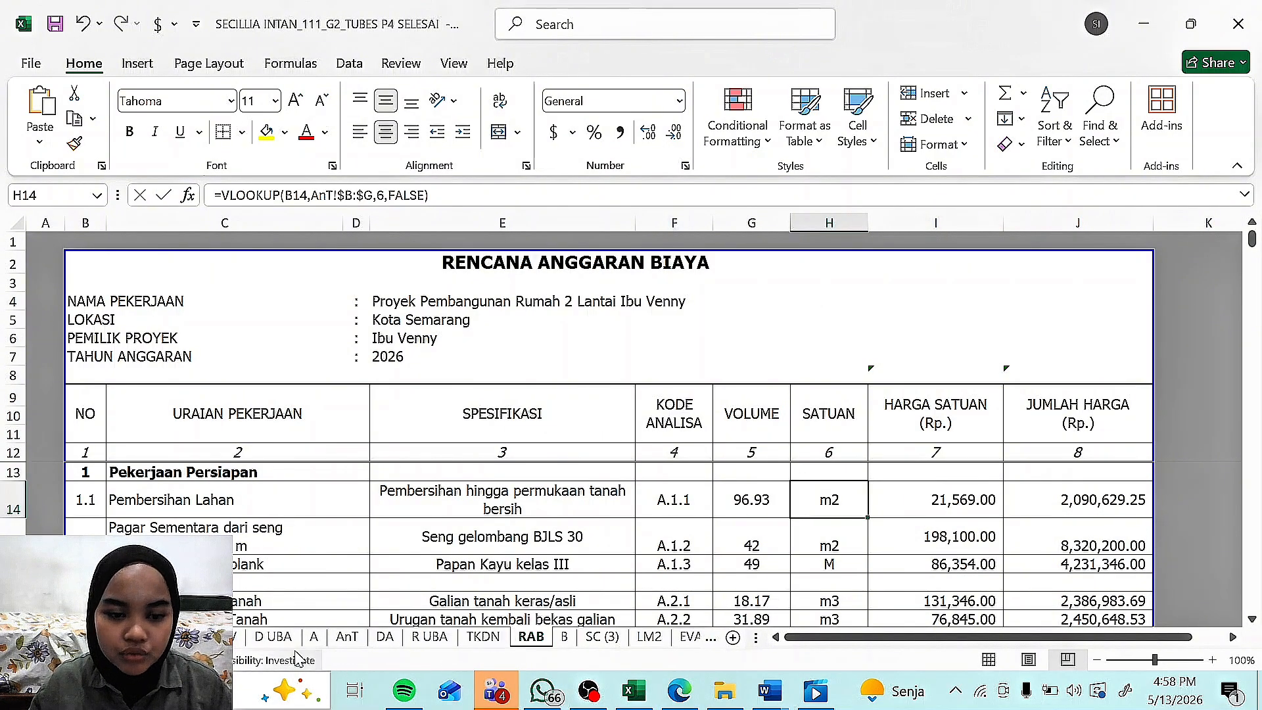
{"action": "left_click", "coordinate": [238, 636]}
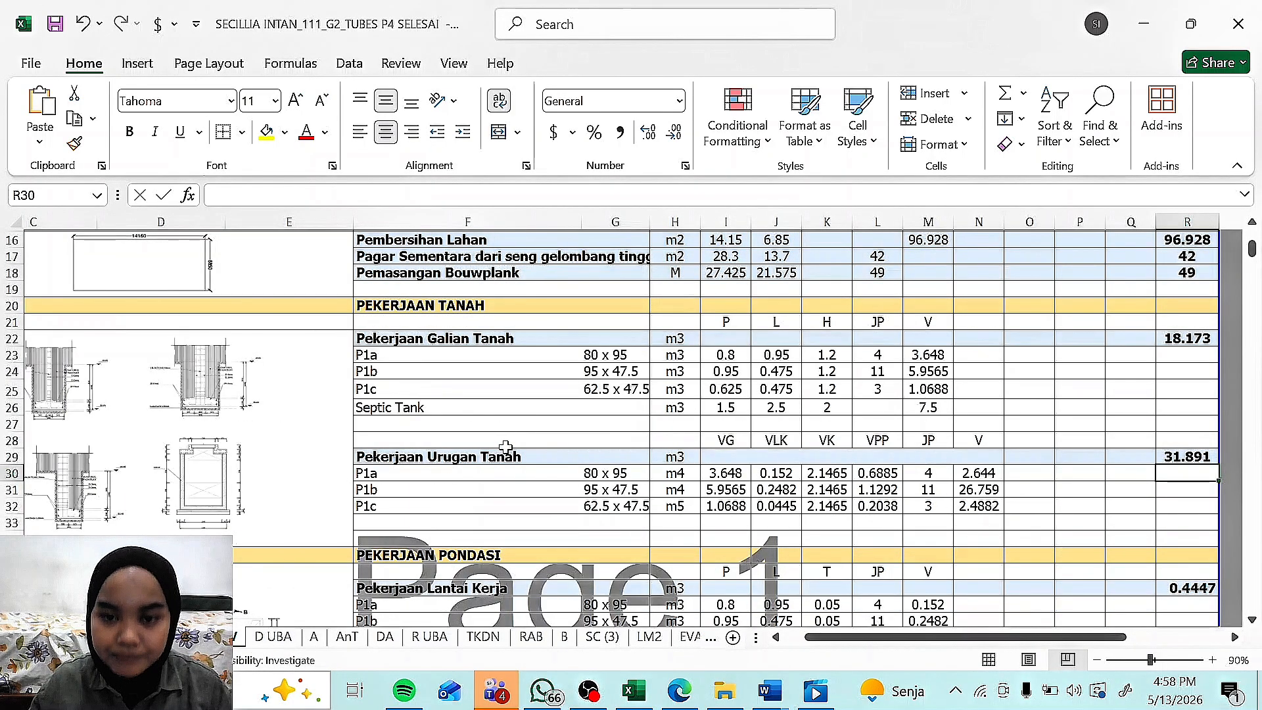
{"action": "scroll", "coordinate": [633, 457], "scroll_direction": "up", "scroll_amount": 5}
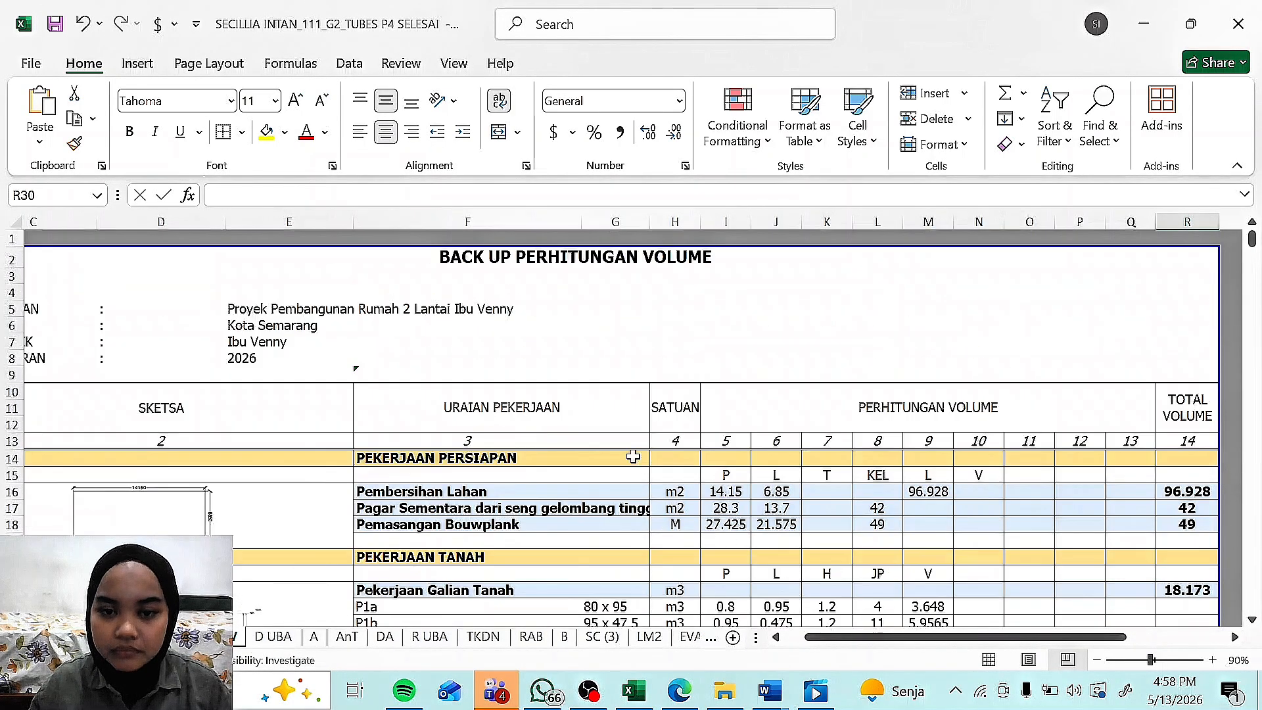
{"action": "left_click", "coordinate": [679, 497]}
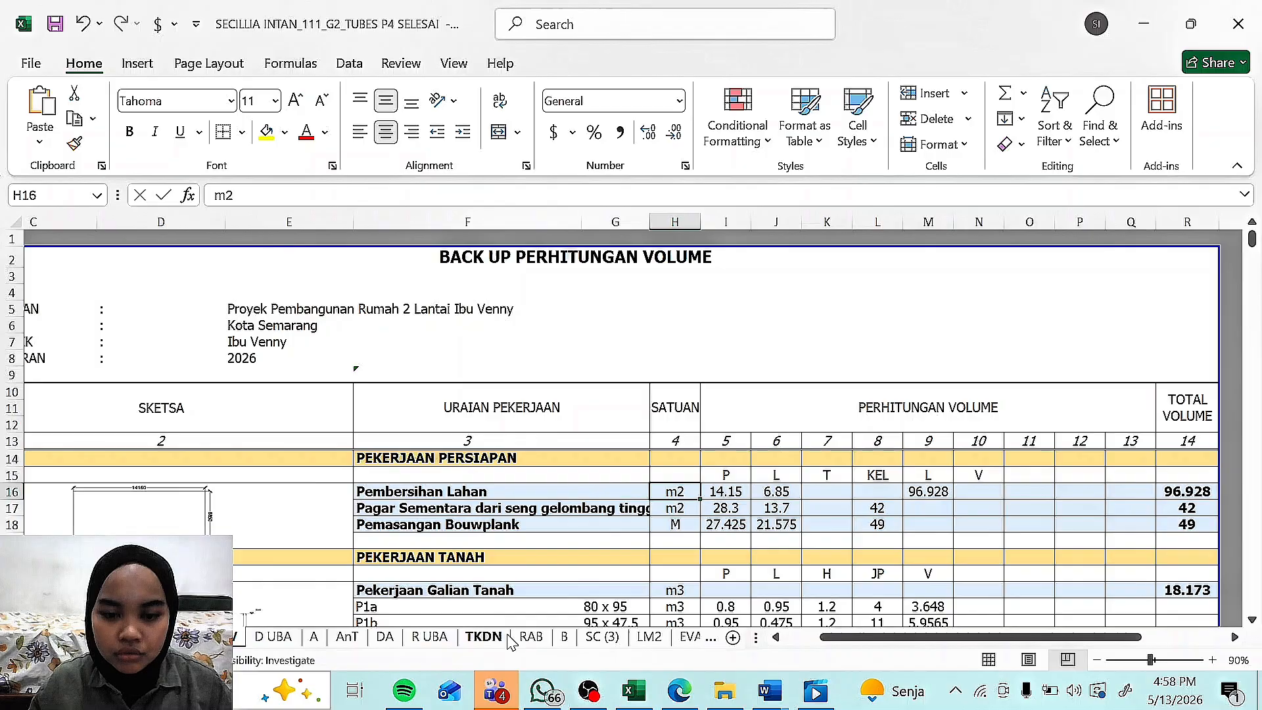
{"action": "left_click", "coordinate": [531, 636]}
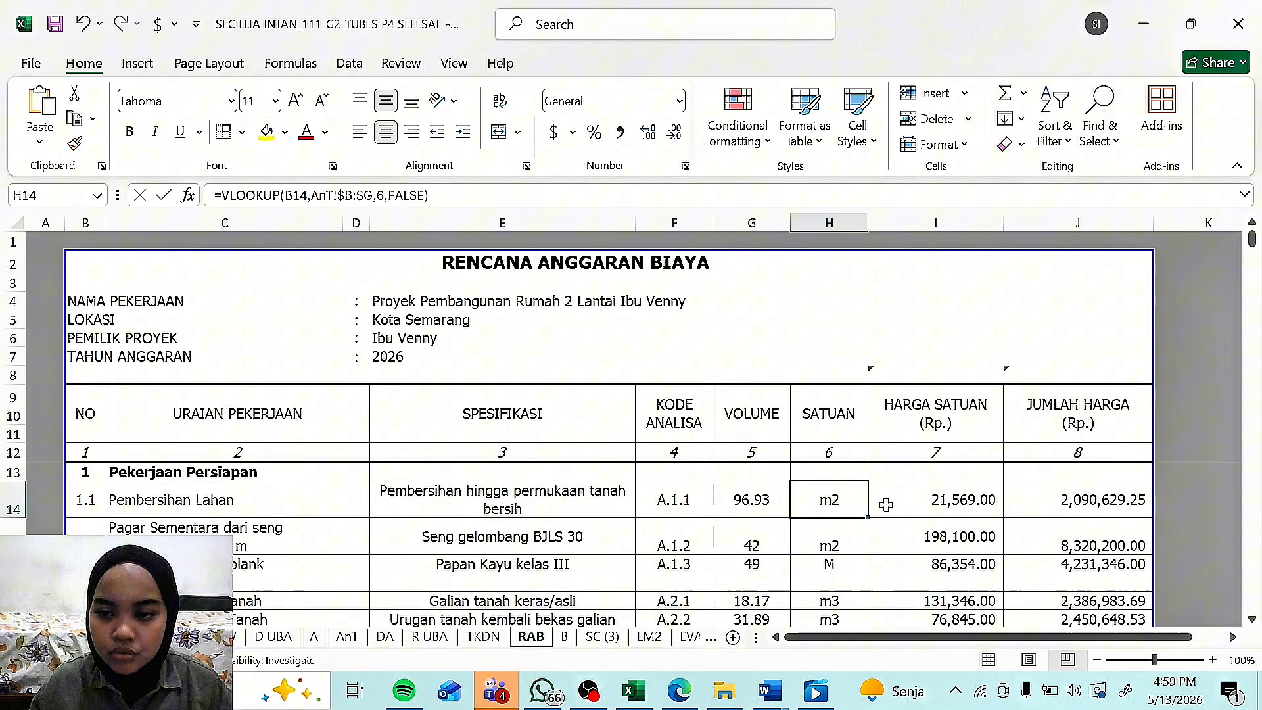
Step: Compare the Pembersihan Lahan volume in RAB G14 with the total volume in R16 on the V sheet
{"action": "left_click", "coordinate": [764, 510]}
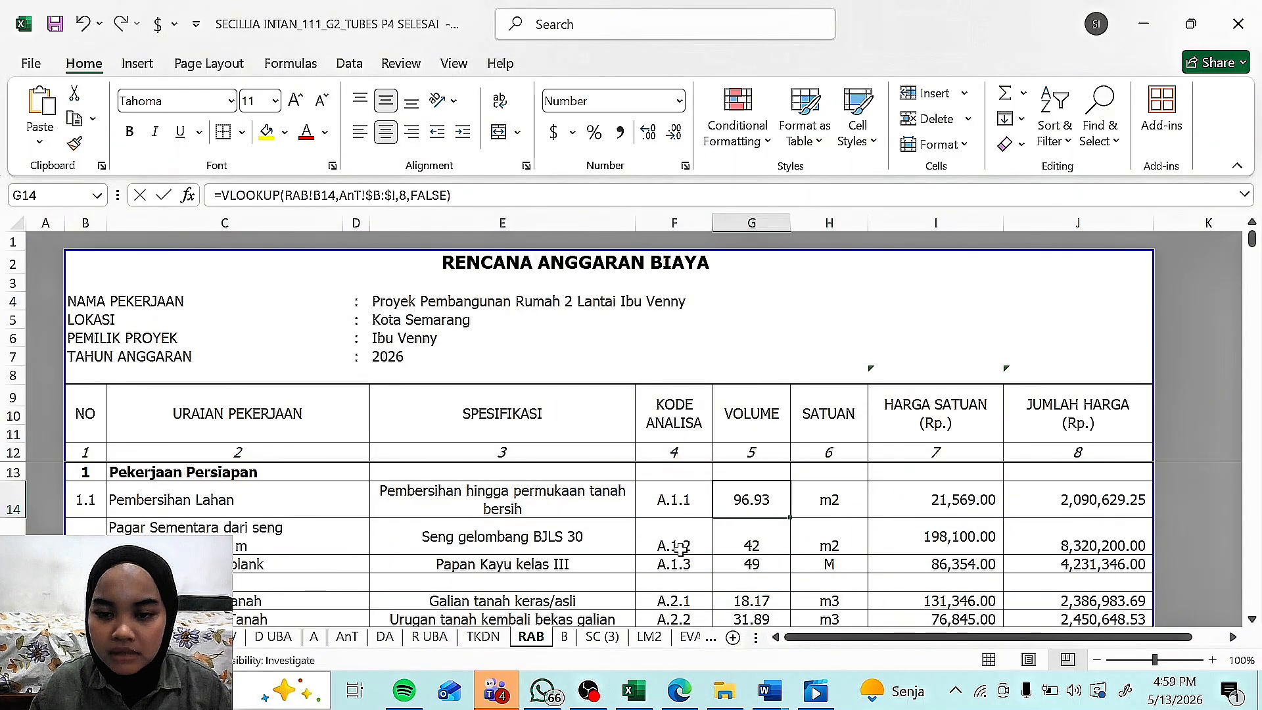
{"action": "left_click", "coordinate": [236, 638]}
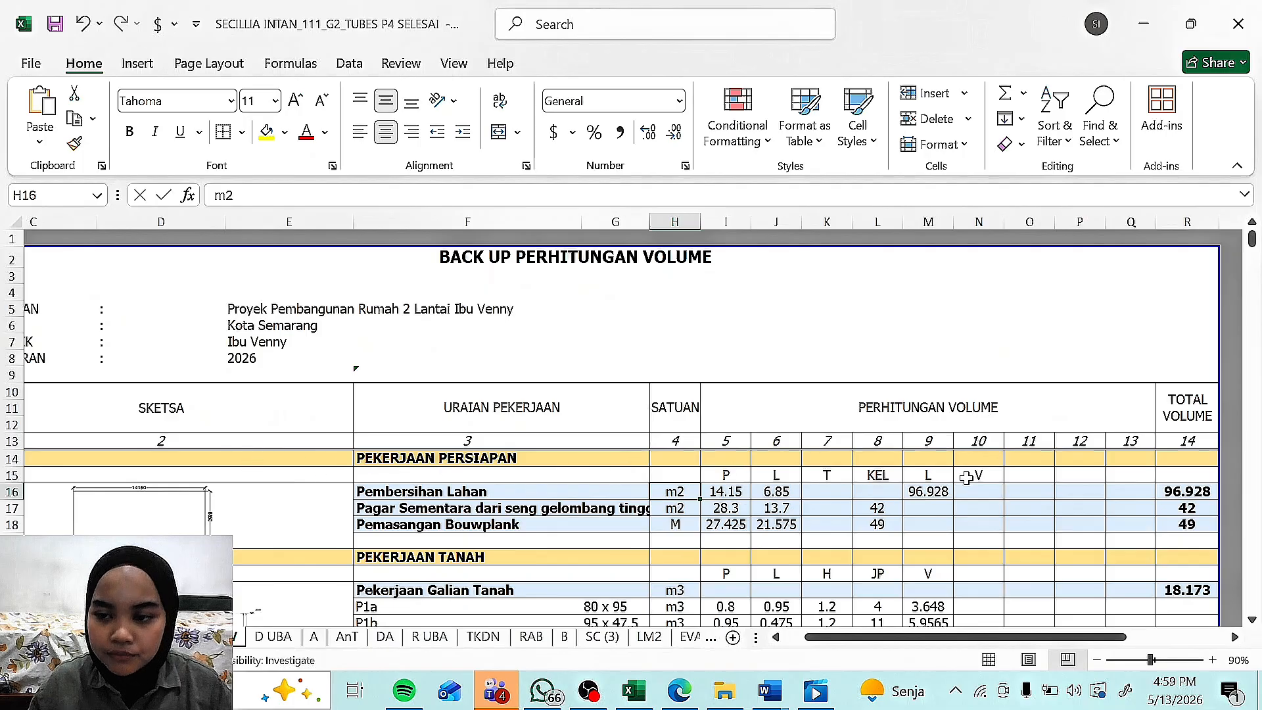
{"action": "left_click", "coordinate": [1172, 486]}
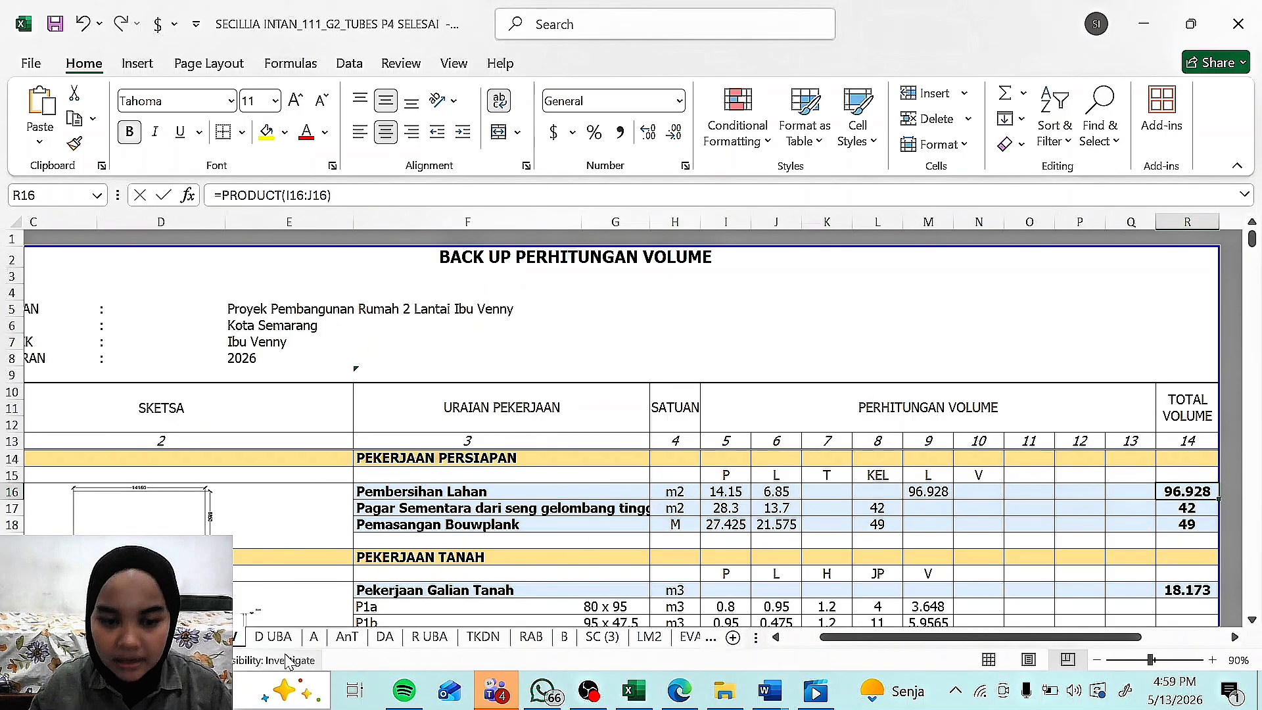
{"action": "left_click", "coordinate": [530, 637]}
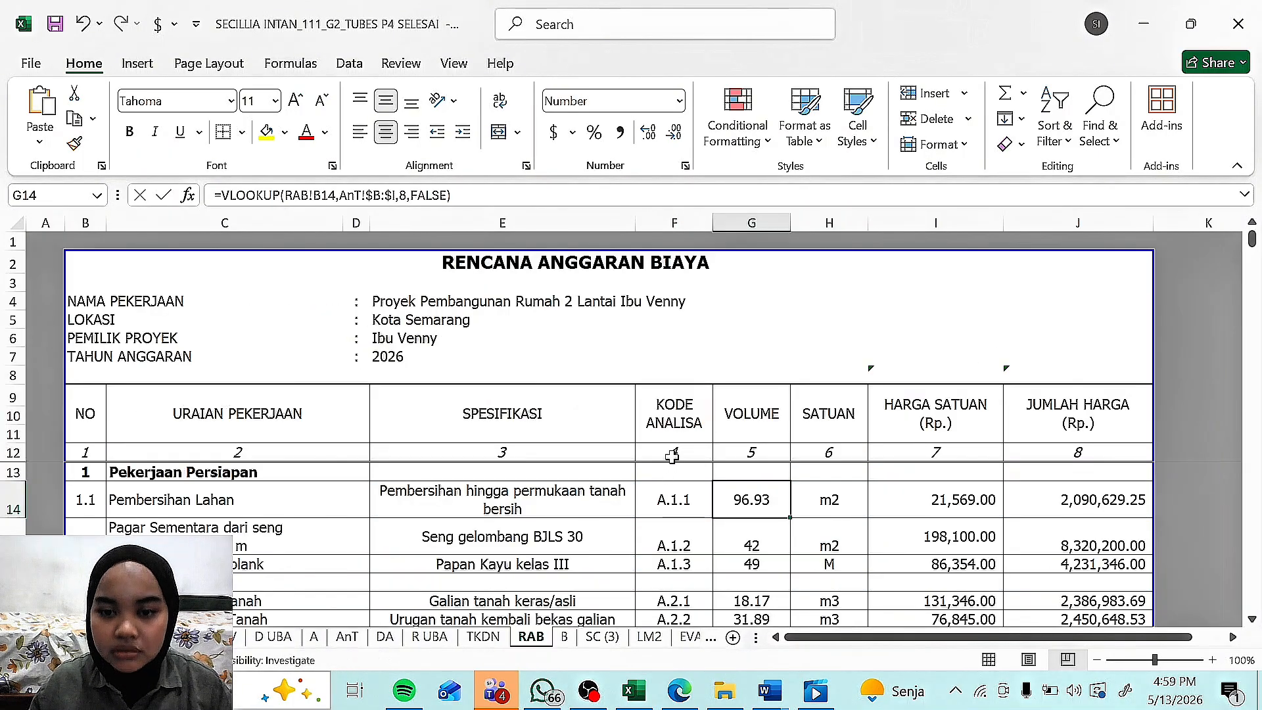
Step: Match the Pembersihan Lahan analysis code in RAB F14 with the A.1.1 analysis on sheet A
{"action": "left_click", "coordinate": [672, 492]}
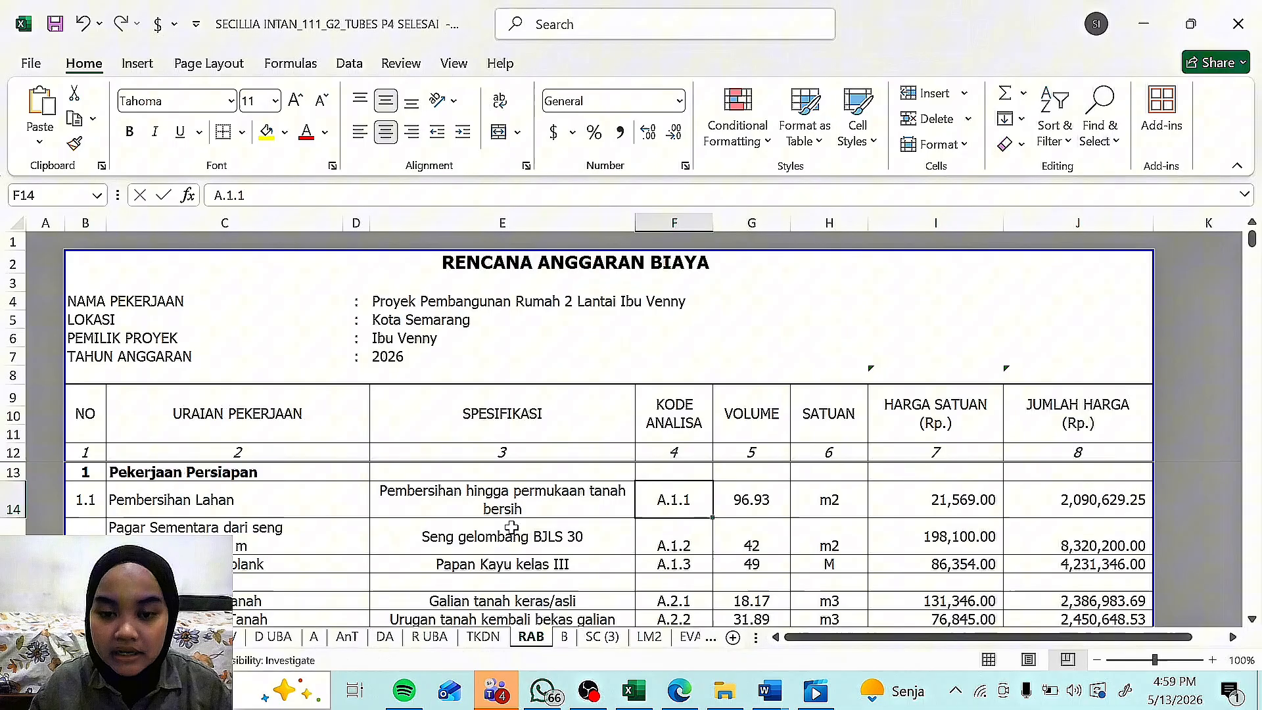
{"action": "left_click", "coordinate": [314, 636]}
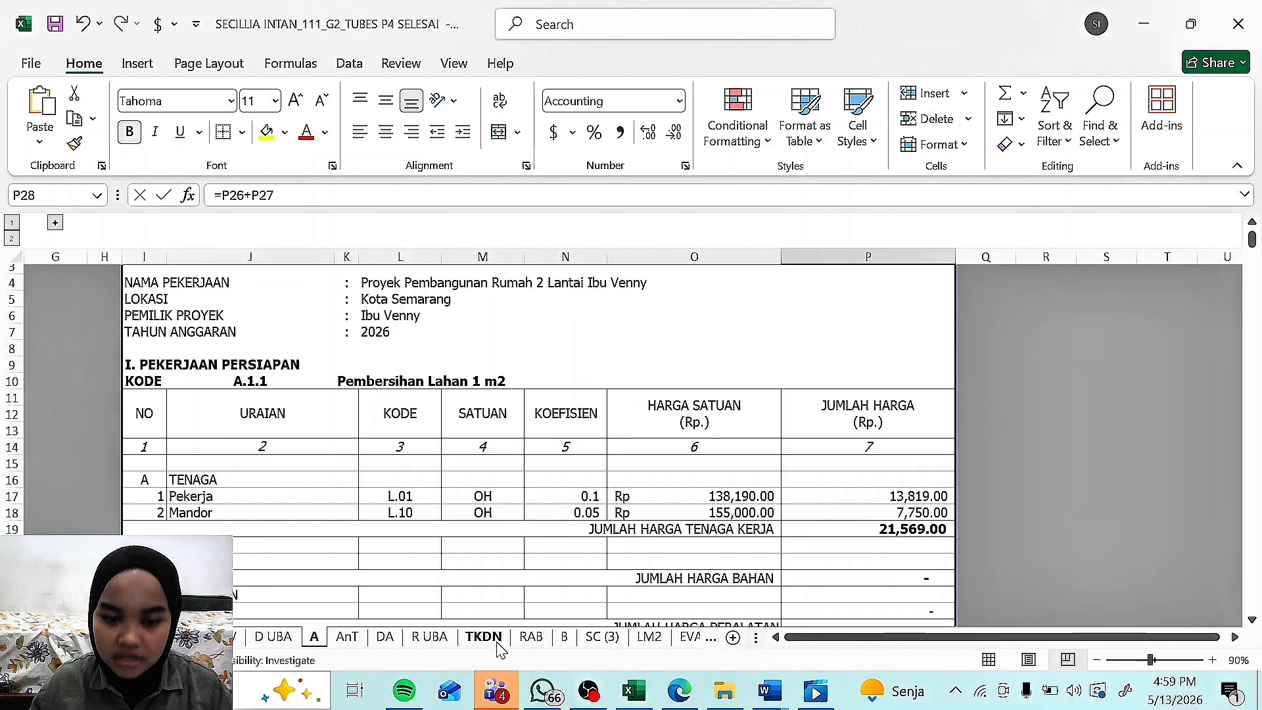
{"action": "left_click", "coordinate": [531, 636]}
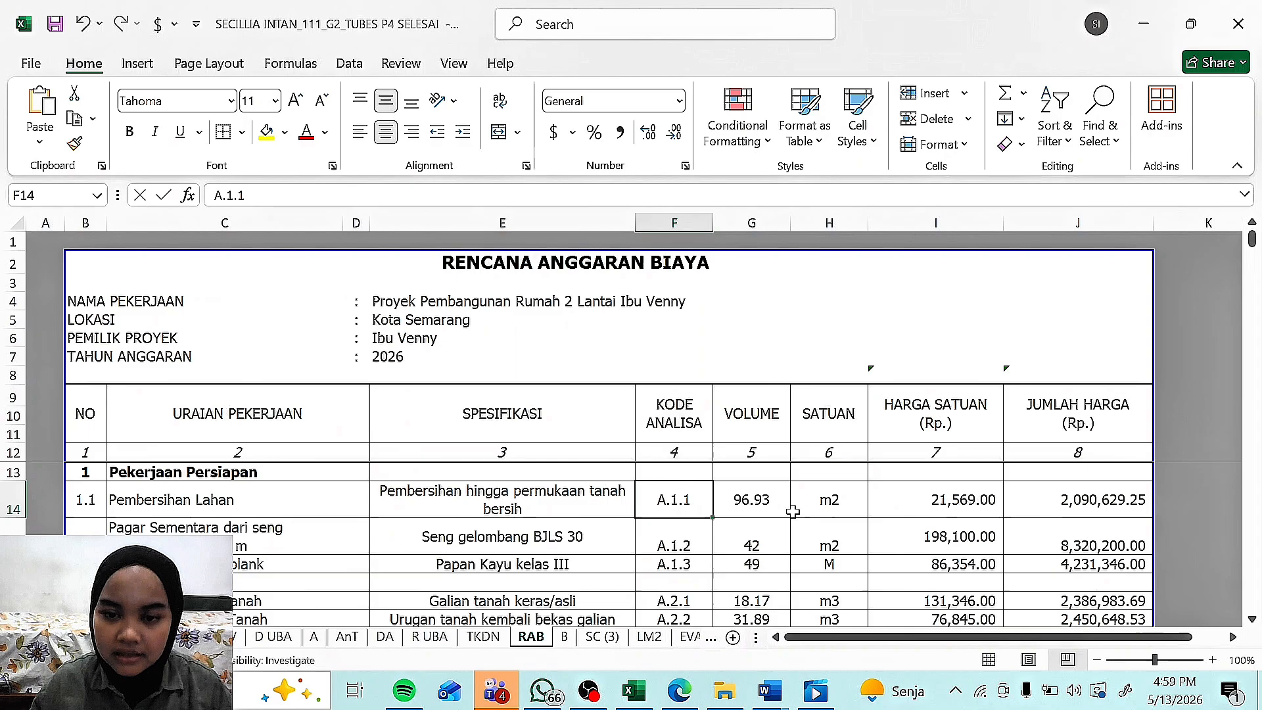
Step: Start a new VLOOKUP formula for the Pembersihan Lahan volume in RAB G14, using B14 as the lookup value
{"action": "left_click", "coordinate": [752, 488]}
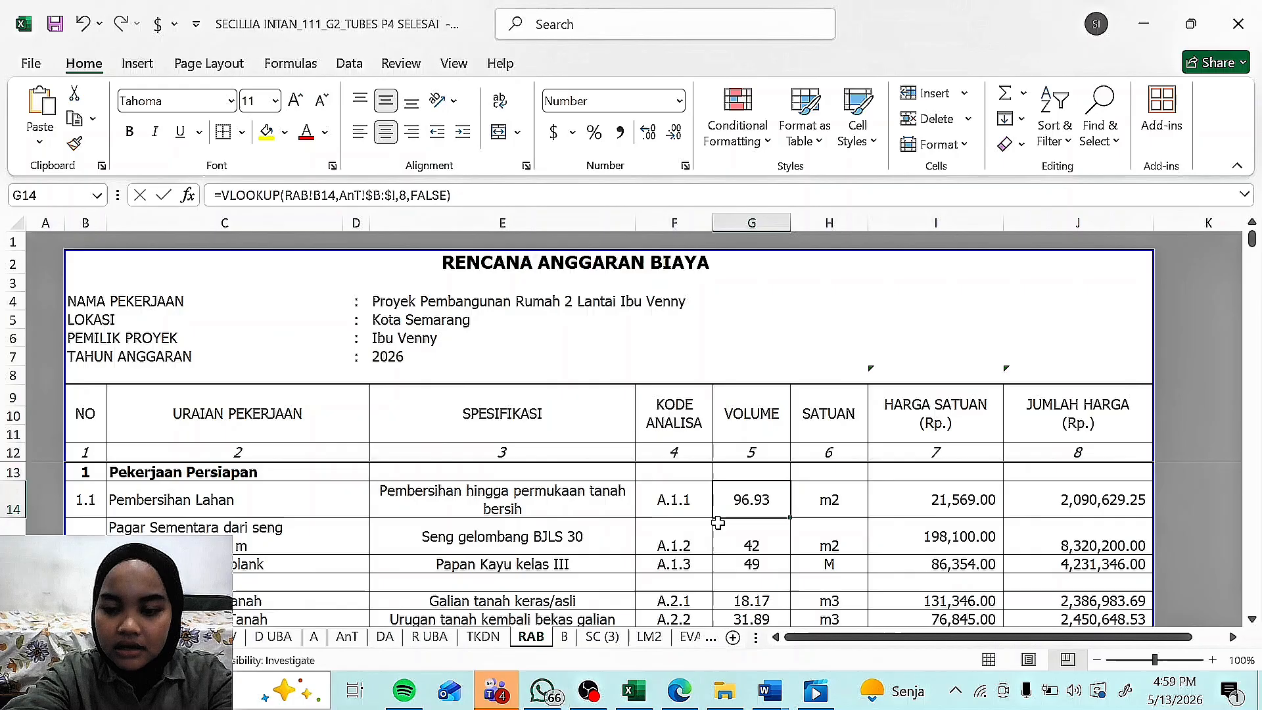
{"action": "type", "text": "="}
{"action": "type", "text": "v"}
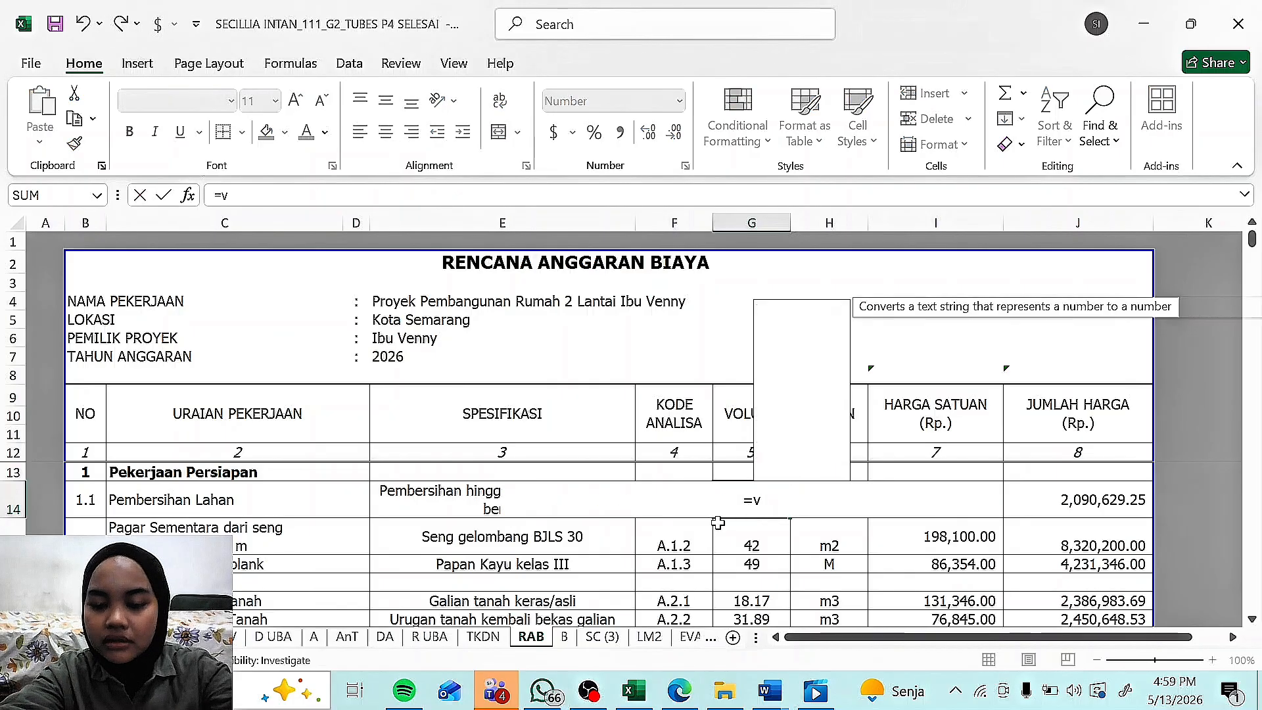
{"action": "type", "text": "lo"}
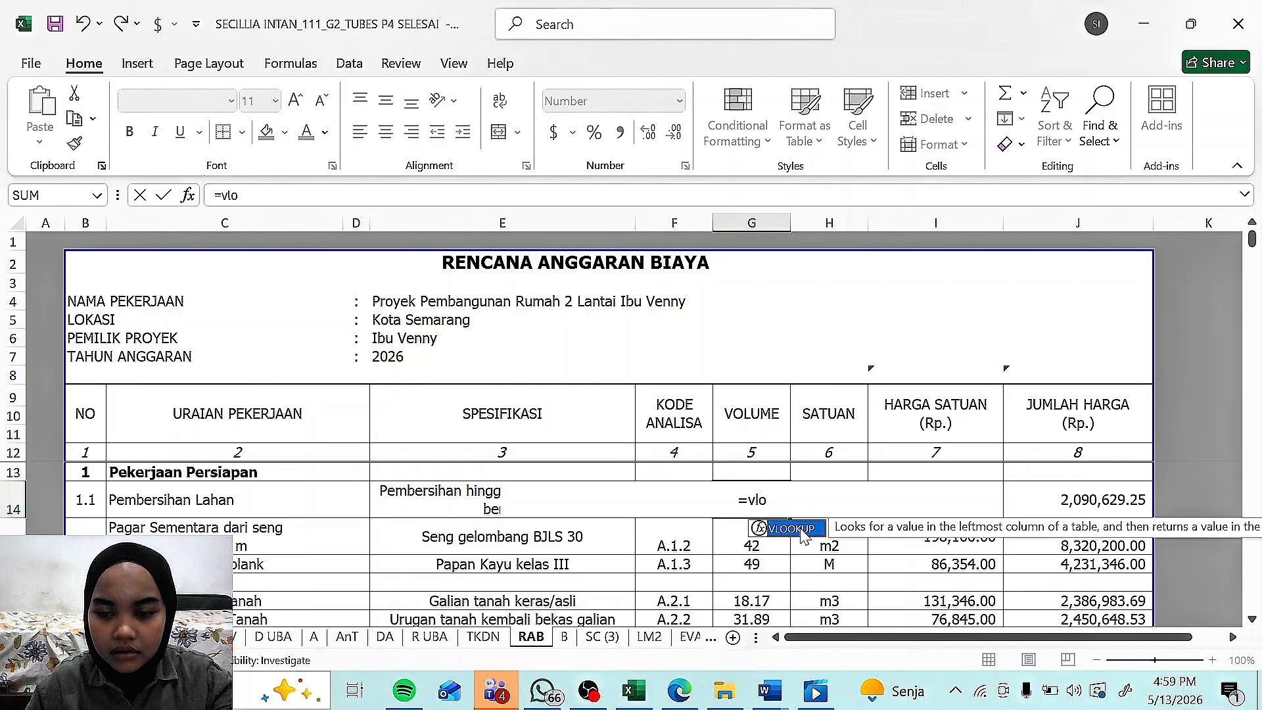
{"action": "key", "text": "Tab"}
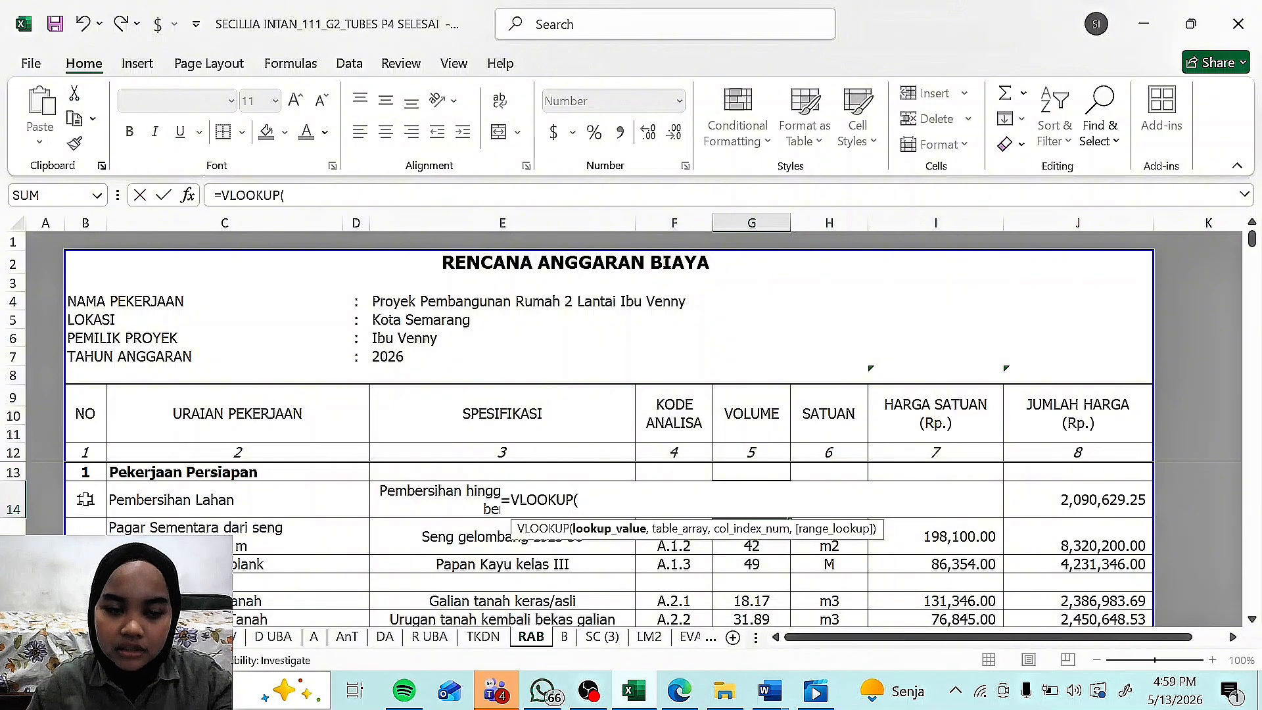
{"action": "left_click", "coordinate": [85, 500]}
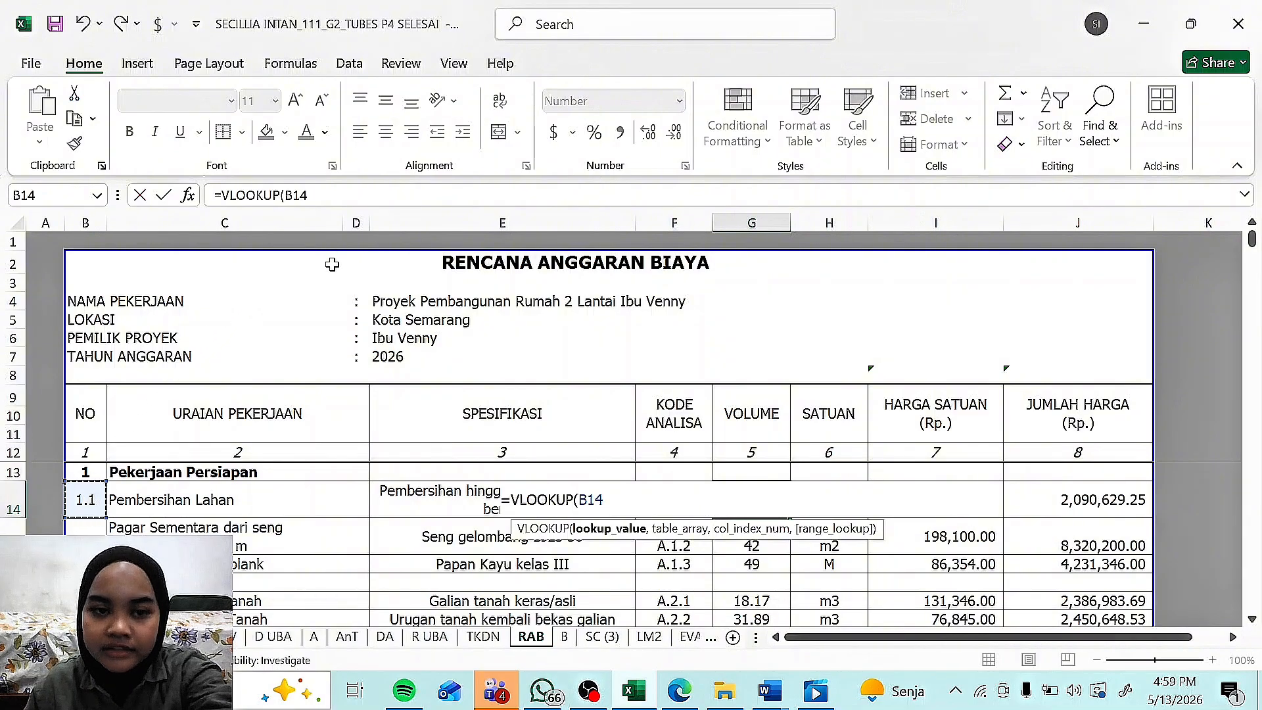
{"action": "type", "text": ","}
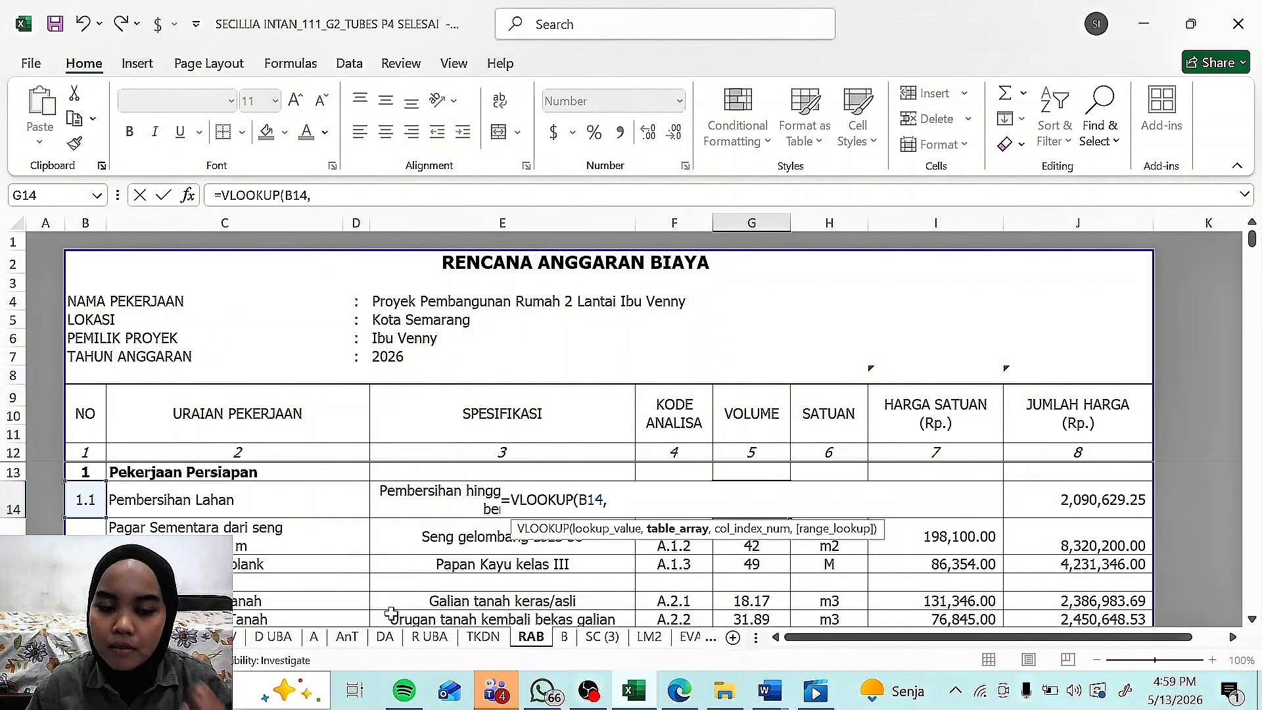
Step: Set the table array of the G14 VLOOKUP to the absolute columns $B:$R of the V sheet
{"action": "left_click", "coordinate": [242, 634]}
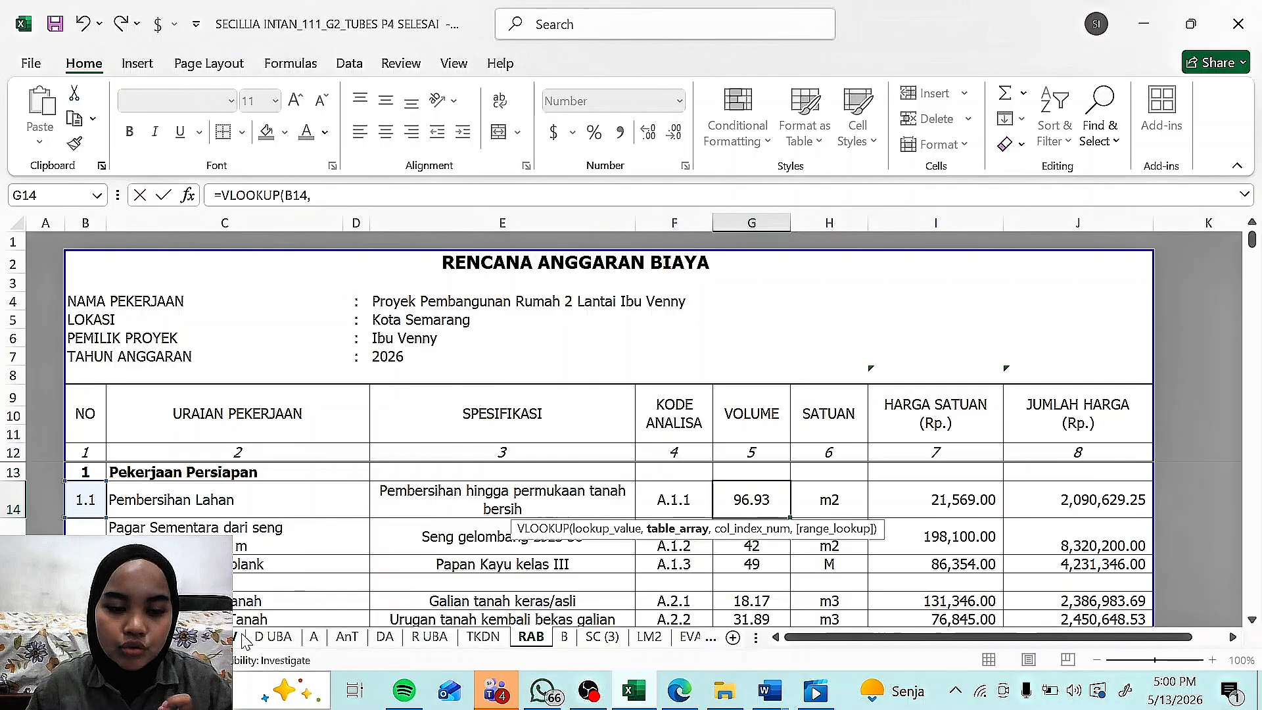
{"action": "left_click_drag", "start_coordinate": [814, 640], "coordinate": [782, 640]}
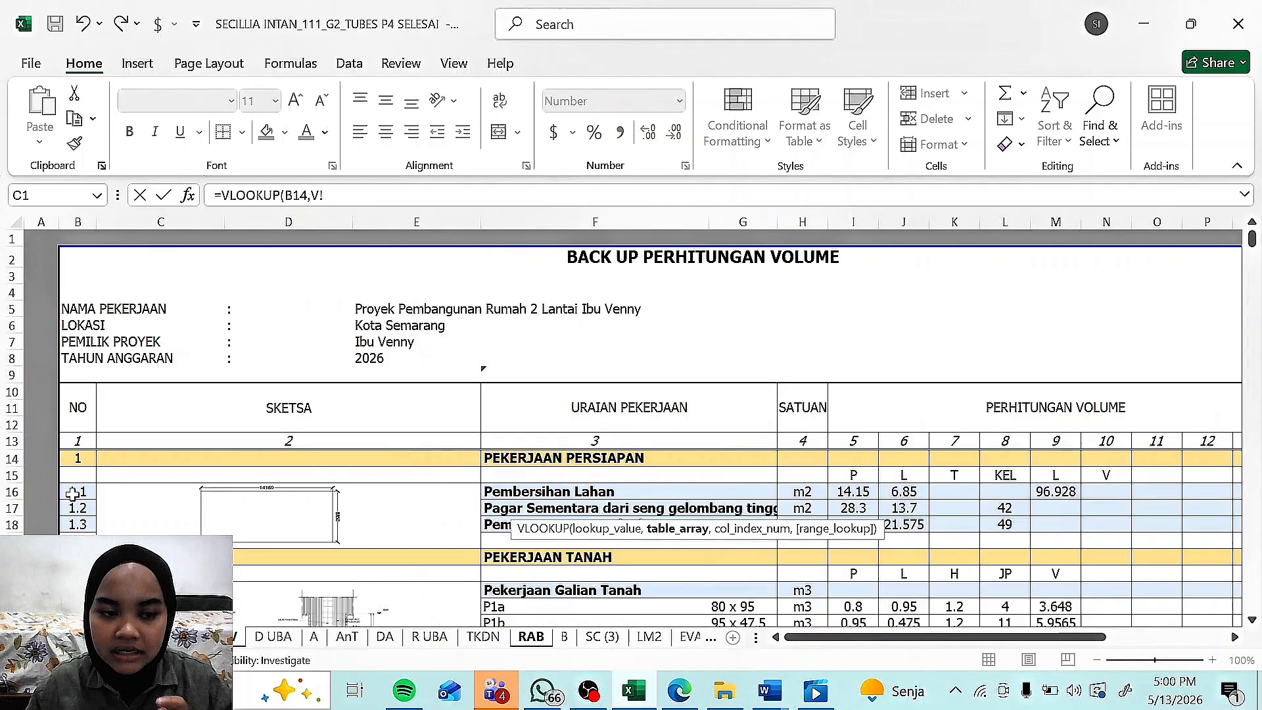
{"action": "left_click_drag", "start_coordinate": [77, 491], "coordinate": [986, 491]}
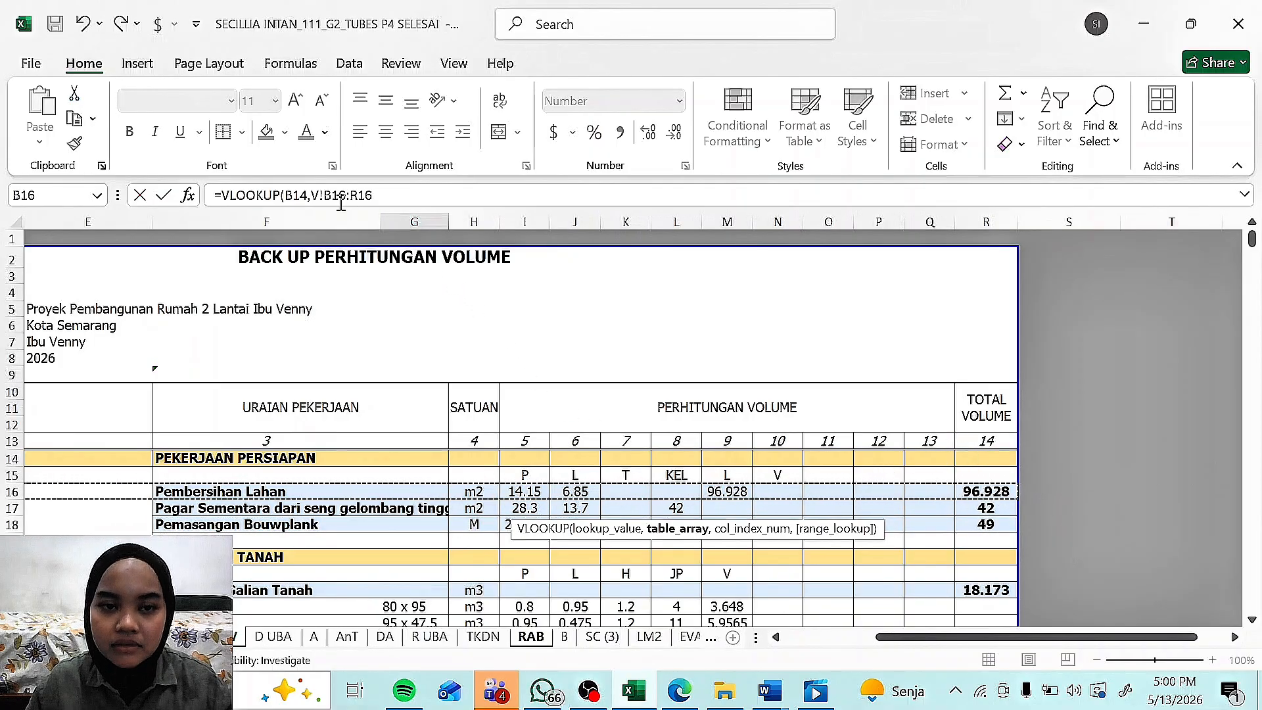
{"action": "left_click_drag", "start_coordinate": [349, 196], "coordinate": [373, 196]}
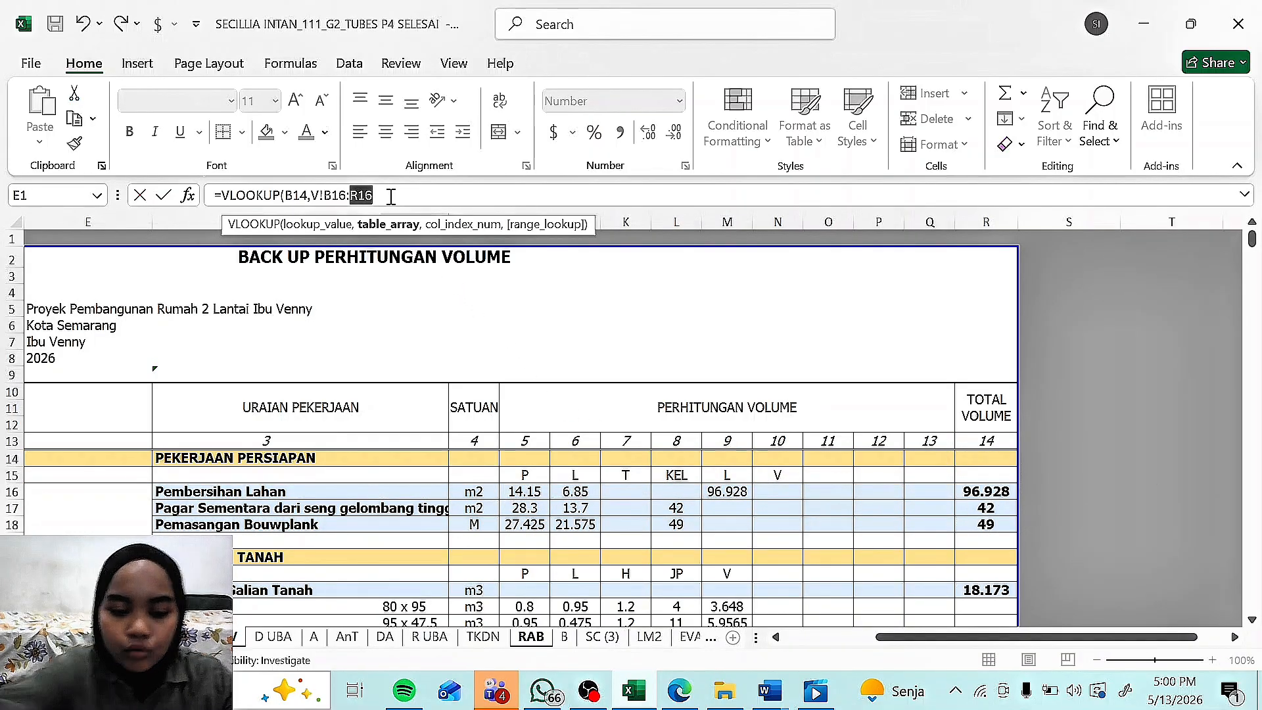
{"action": "type", "text": "$r"}
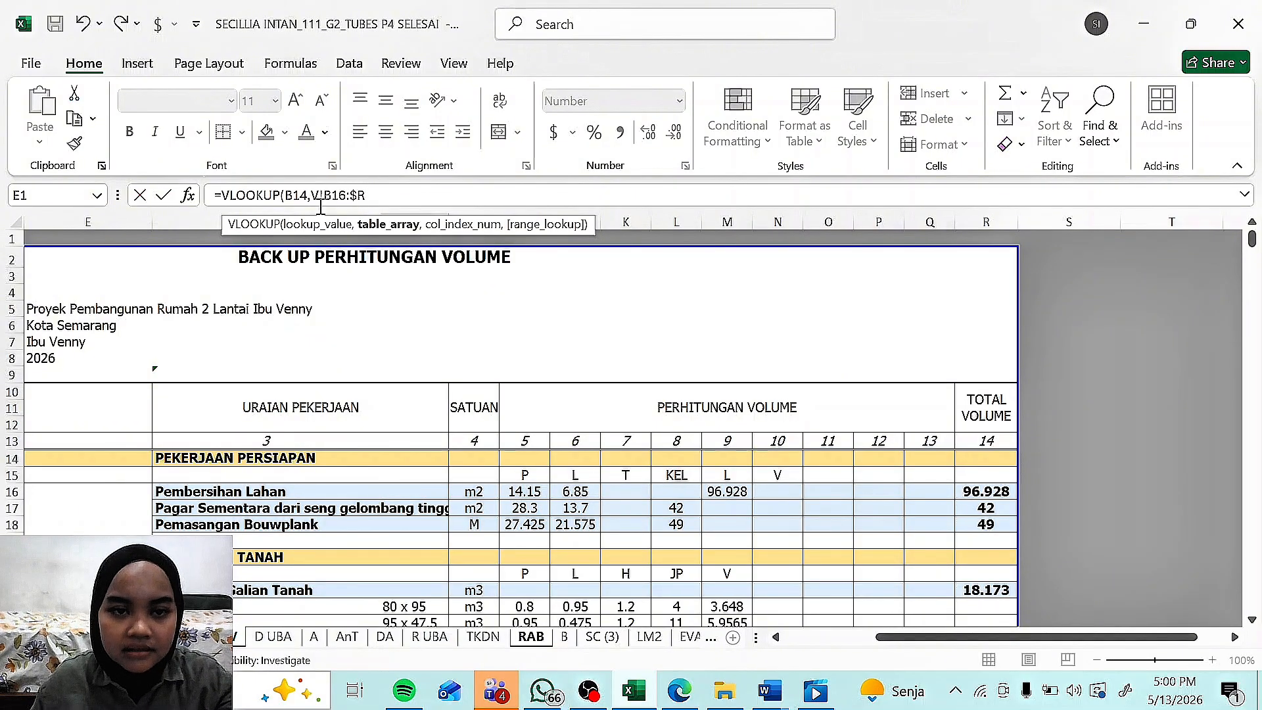
{"action": "left_click_drag", "start_coordinate": [324, 196], "coordinate": [345, 197]}
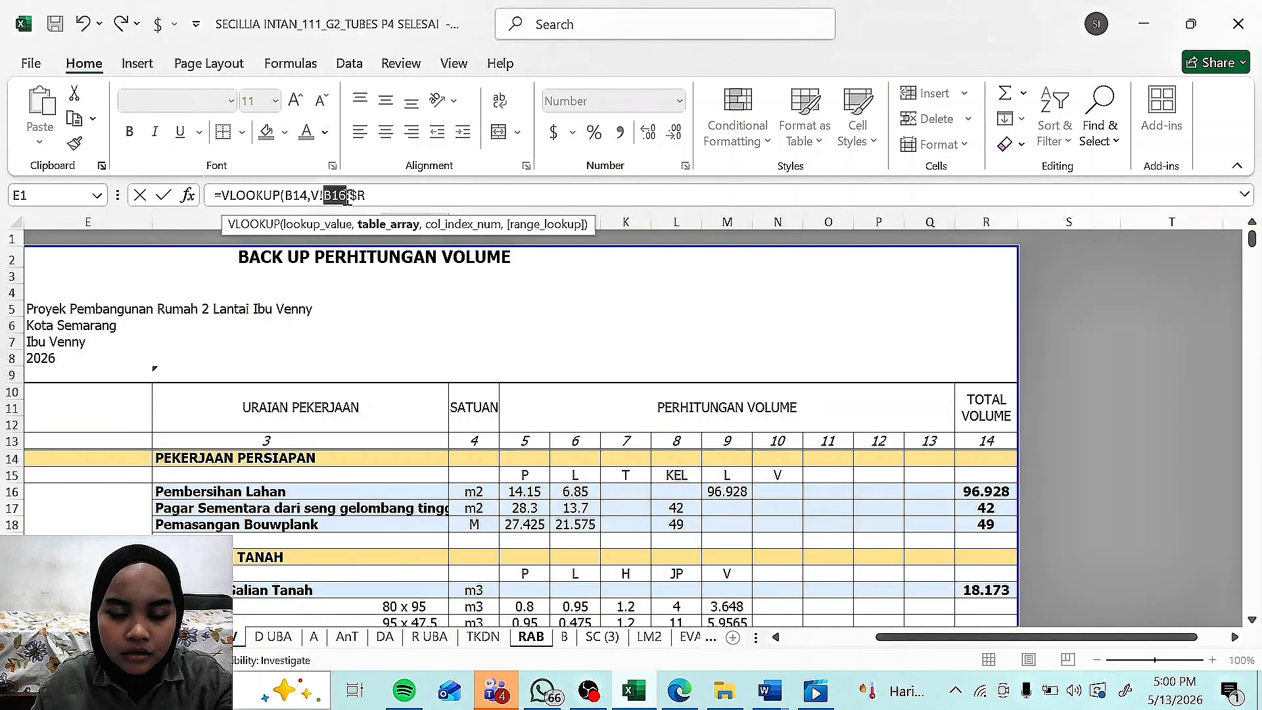
{"action": "type", "text": "$"}
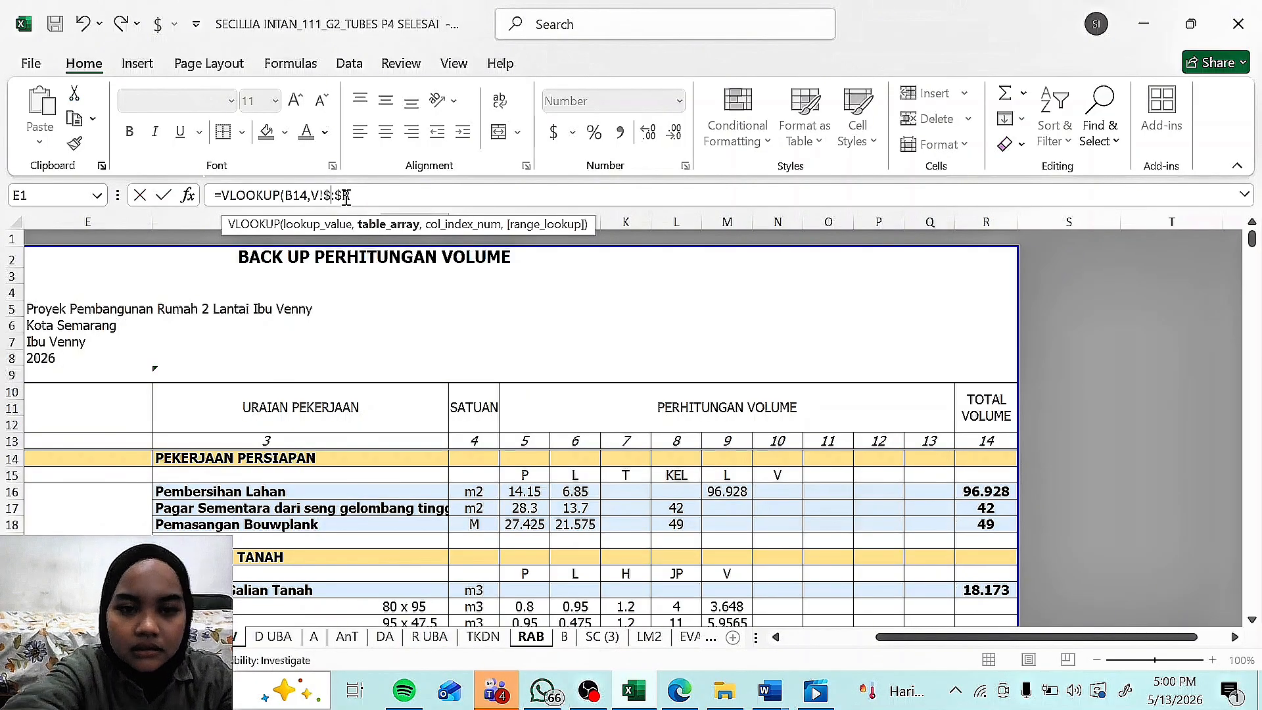
{"action": "key", "text": "ctrl+z"}
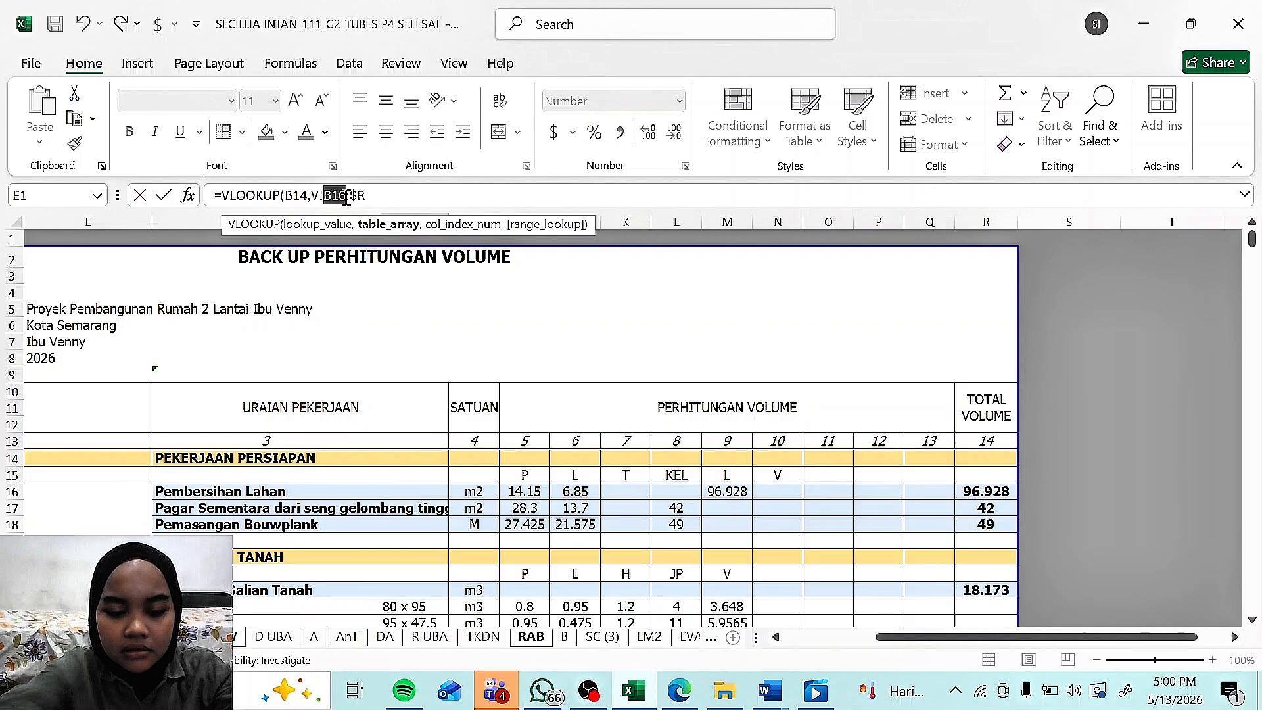
{"action": "type", "text": "$B"}
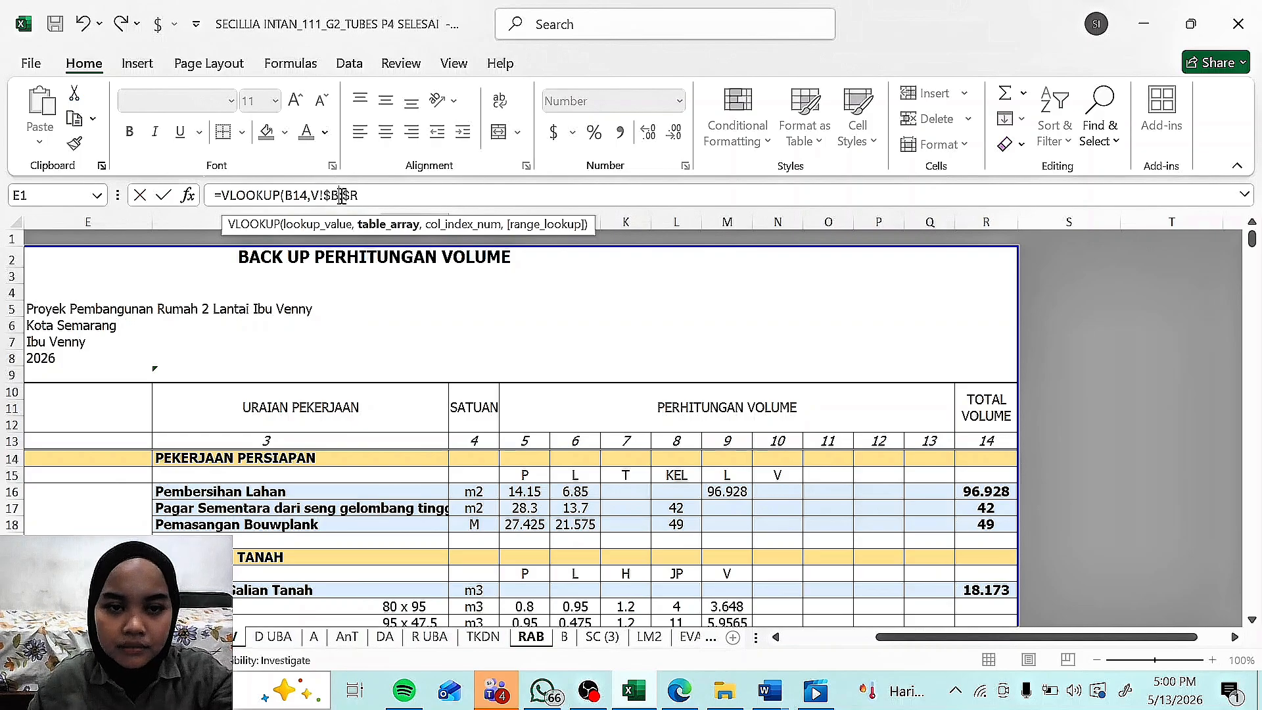
Step: Complete the G14 VLOOKUP with column index 17 and FALSE for an exact match
{"action": "left_click", "coordinate": [411, 203]}
{"action": "type", "text": ",1"}
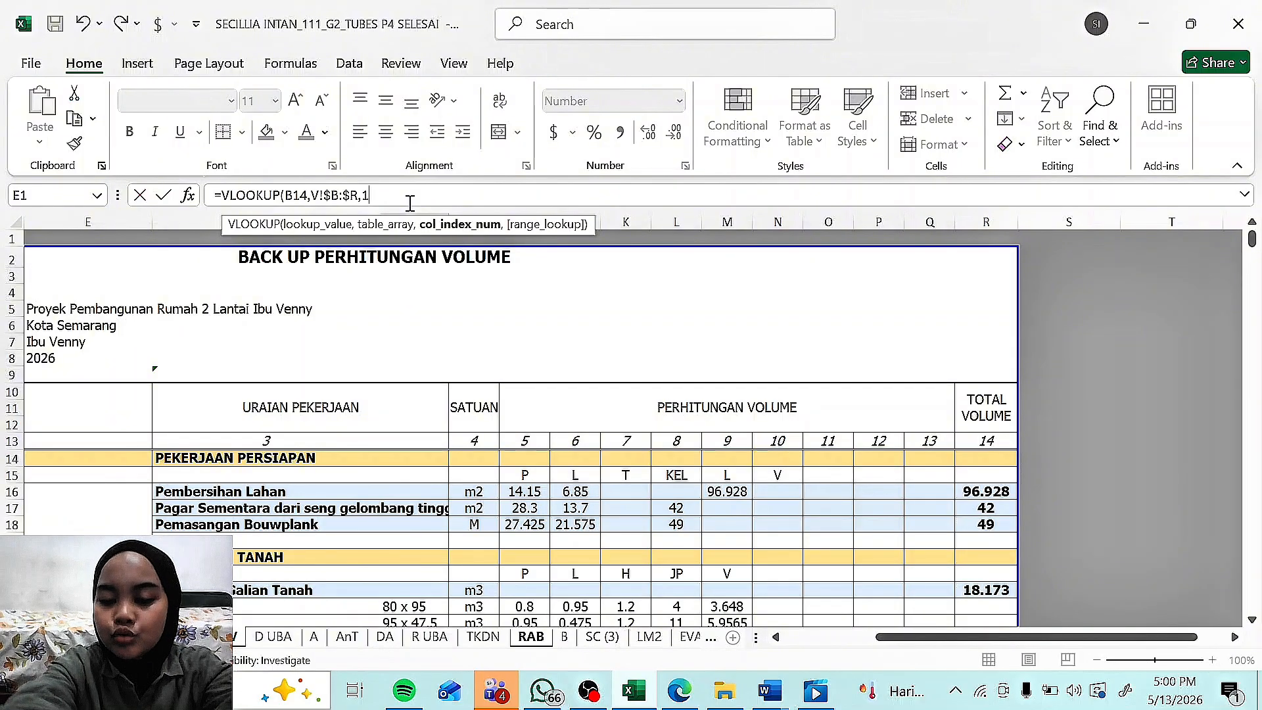
{"action": "type", "text": "7,"}
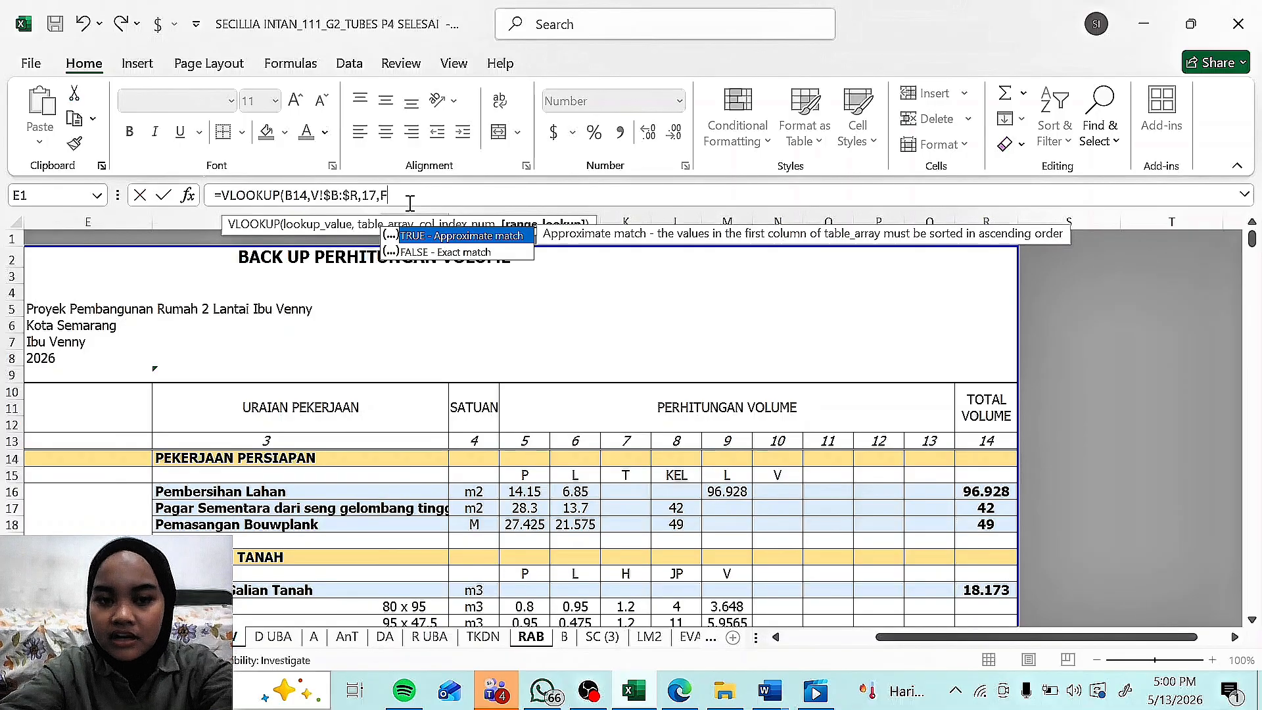
{"action": "type", "text": "F"}
{"action": "double_click", "coordinate": [417, 253]}
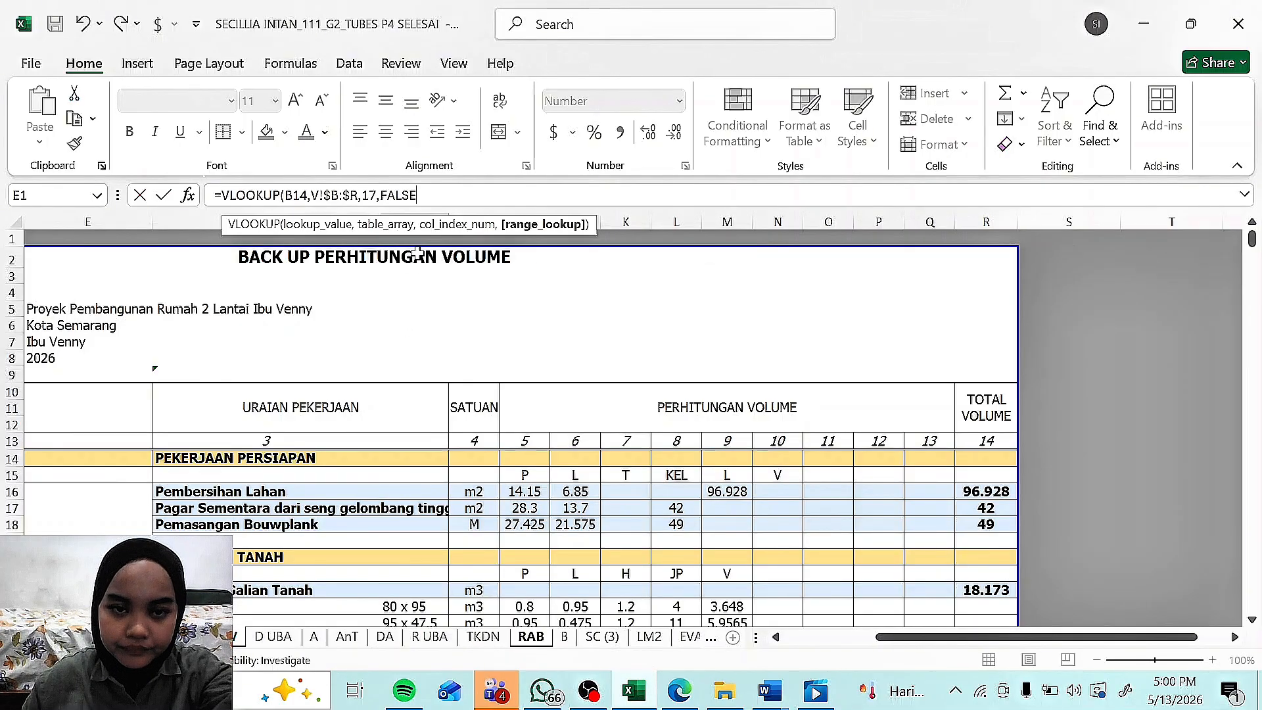
{"action": "key", "text": "Return"}
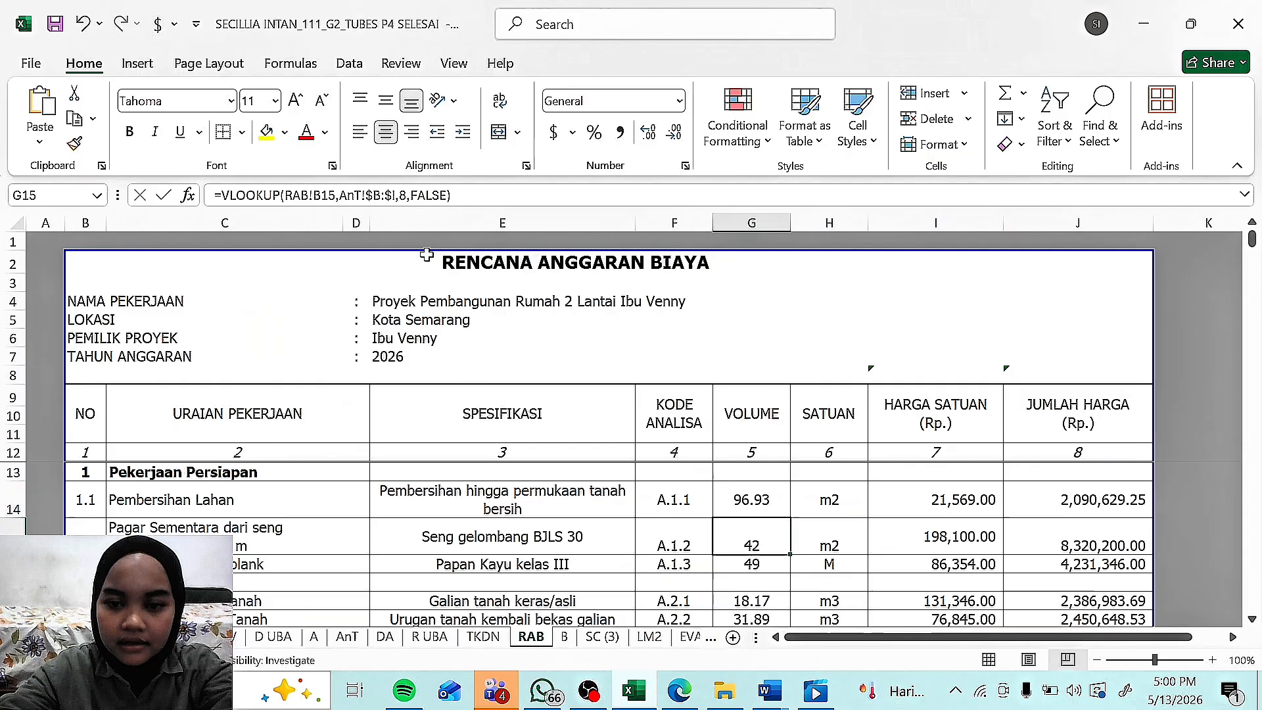
Step: Review the finished VLOOKUP formula in RAB G14 and compare its volume with the total in R16 on the V sheet
{"action": "left_click", "coordinate": [726, 499]}
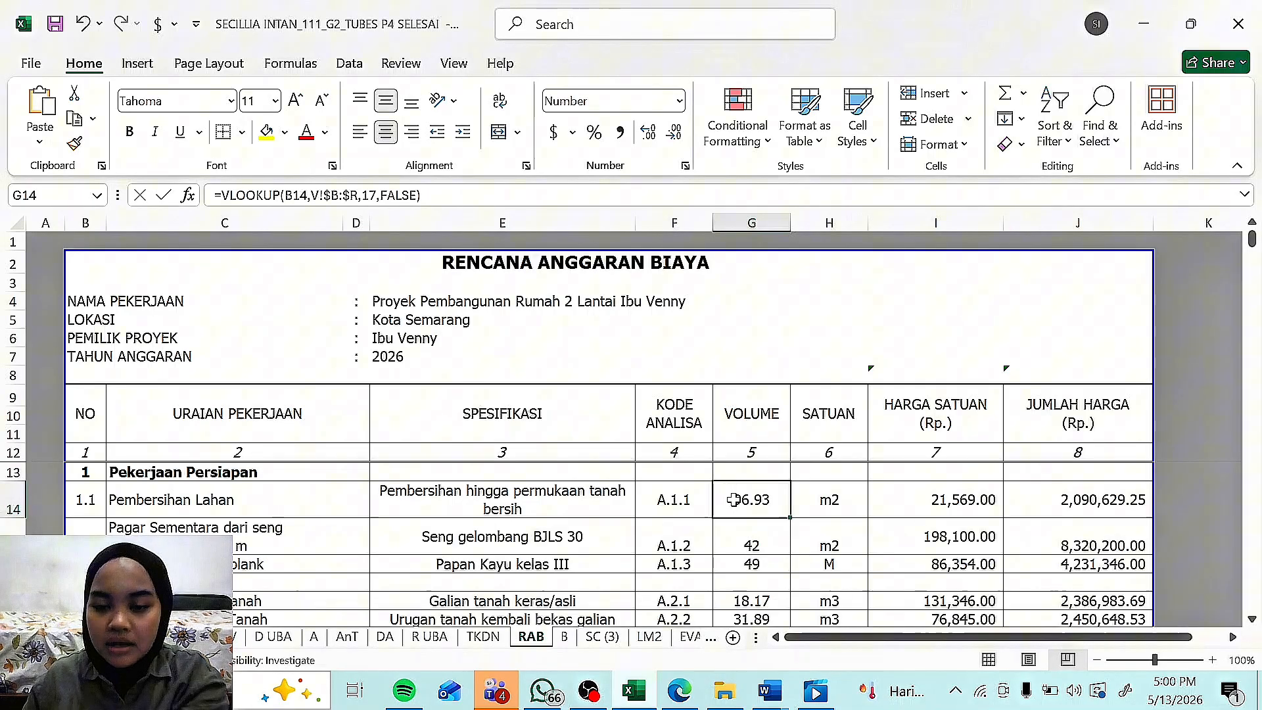
{"action": "left_click", "coordinate": [449, 195]}
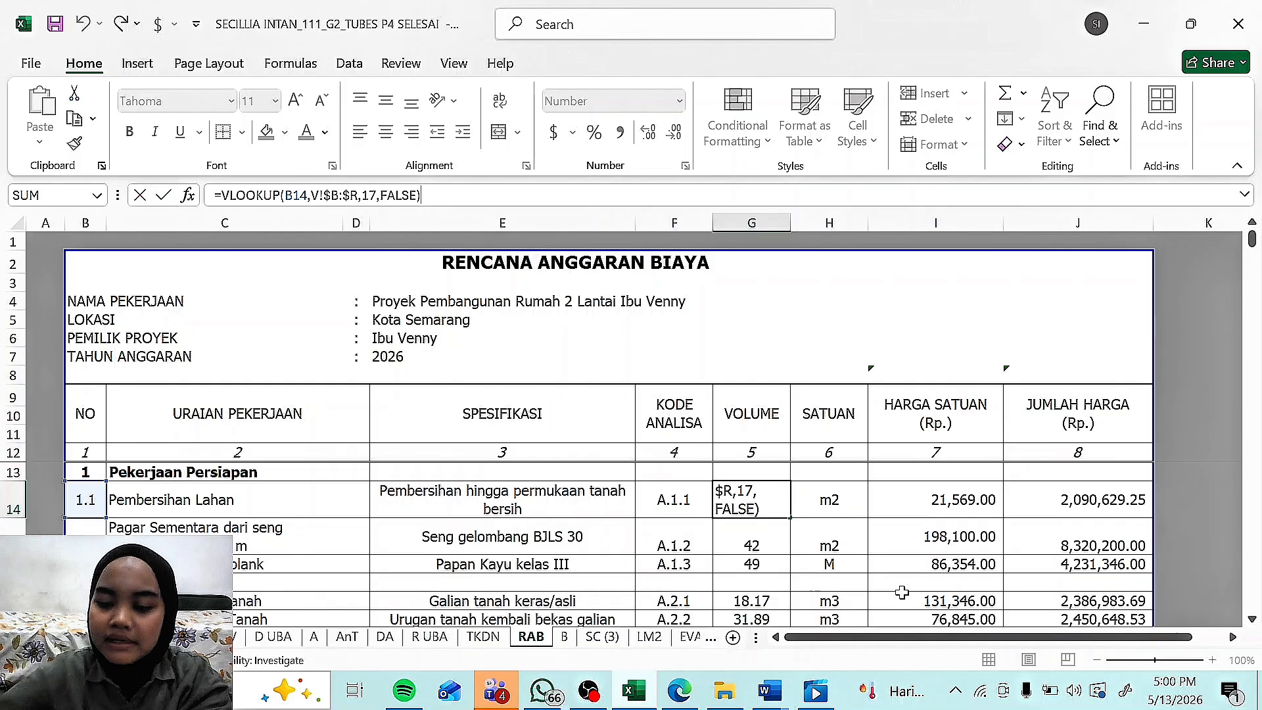
{"action": "key", "text": "Return"}
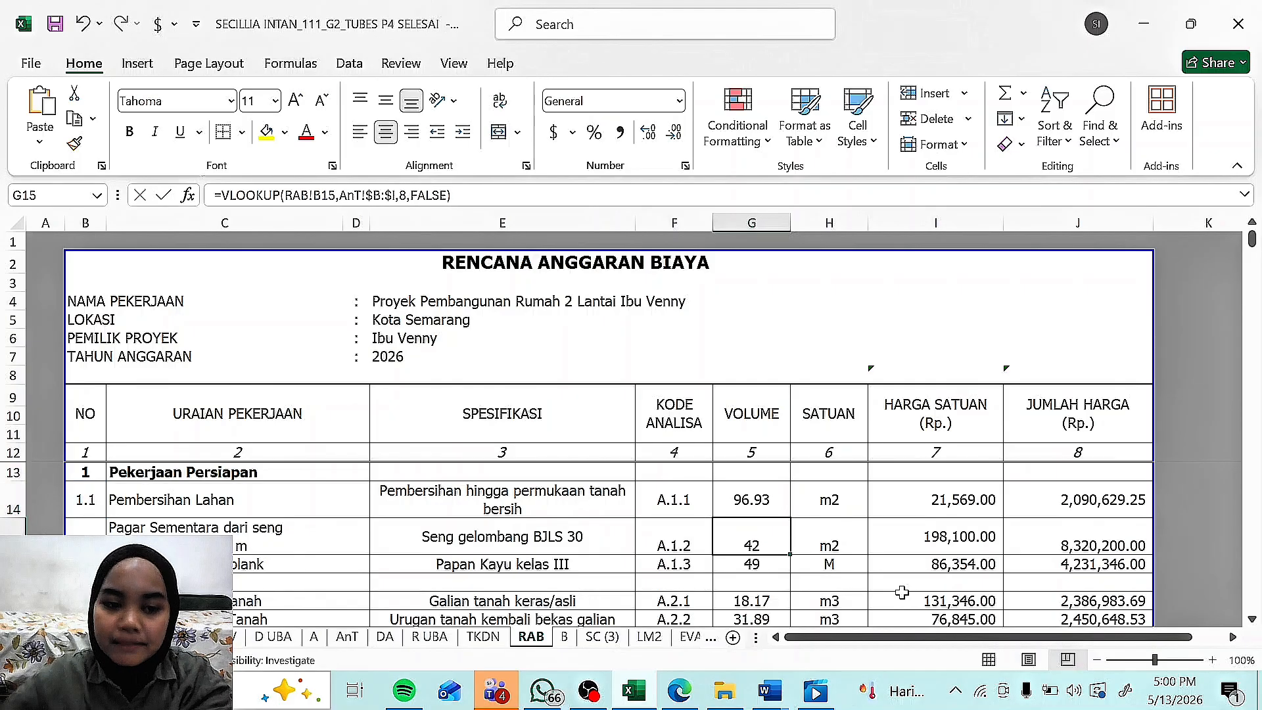
{"action": "left_click", "coordinate": [778, 508]}
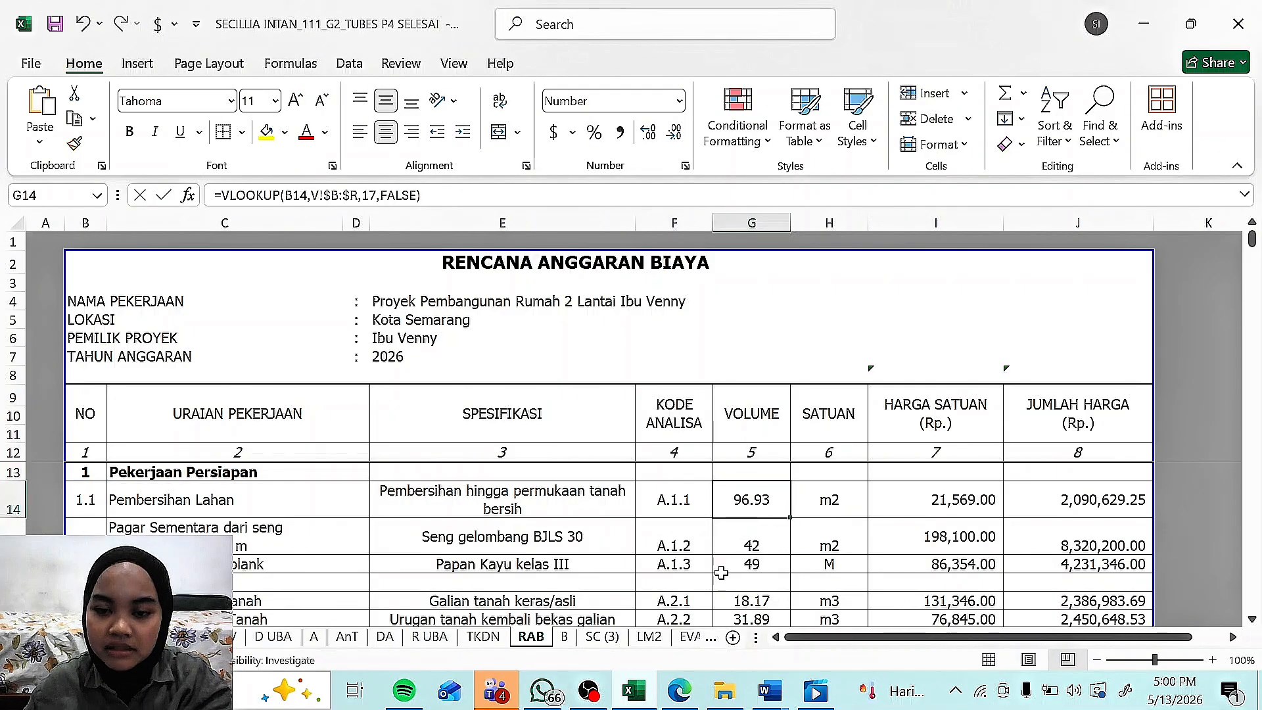
{"action": "left_click", "coordinate": [234, 637]}
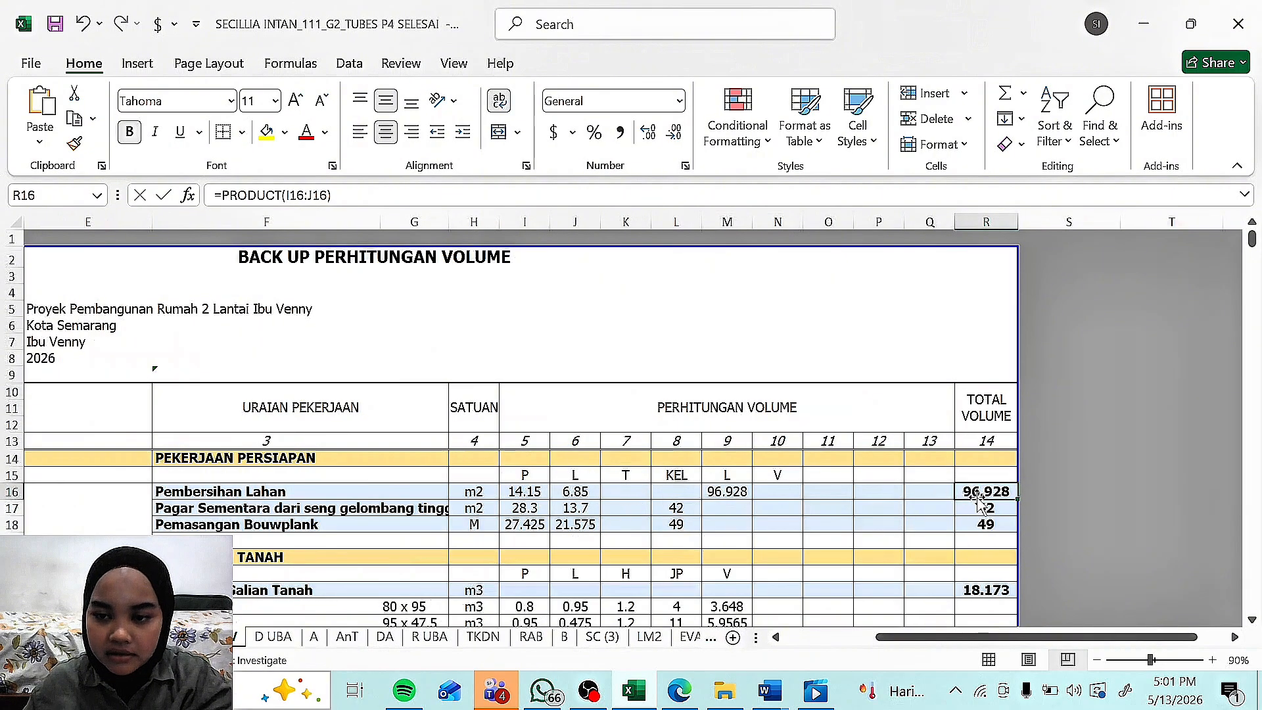
{"action": "left_click", "coordinate": [531, 637]}
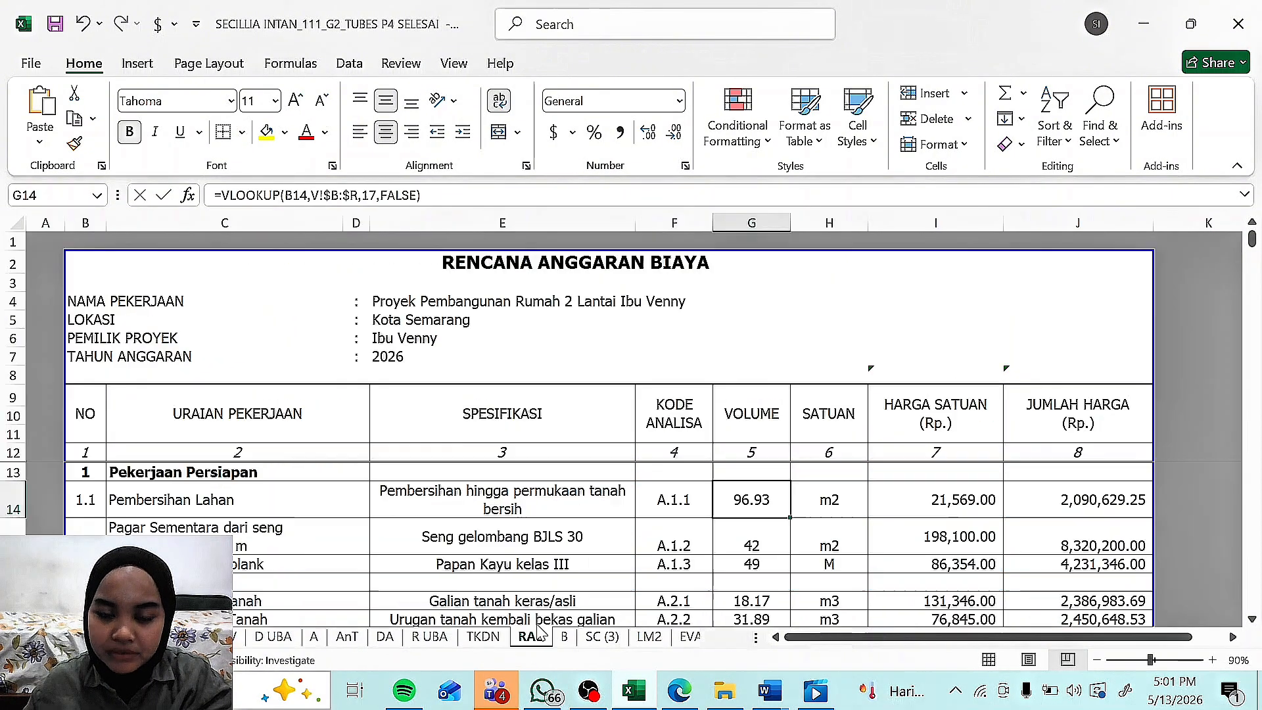
Step: Fill the G14 volume formula down through G16 and check the copied formula in G15
{"action": "scroll", "coordinate": [681, 467], "scroll_direction": "down", "scroll_amount": 1}
{"action": "scroll", "coordinate": [755, 499], "scroll_direction": "up", "scroll_amount": 1}
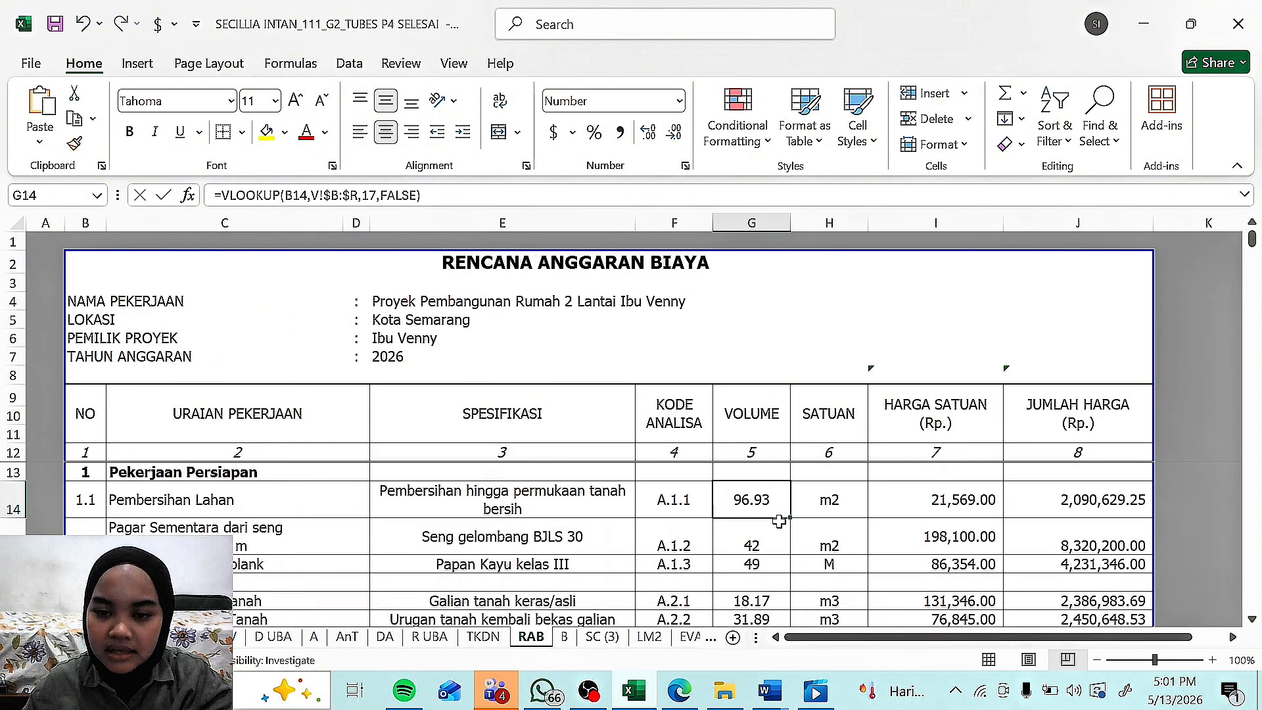
{"action": "left_click_drag", "start_coordinate": [789, 518], "coordinate": [781, 568]}
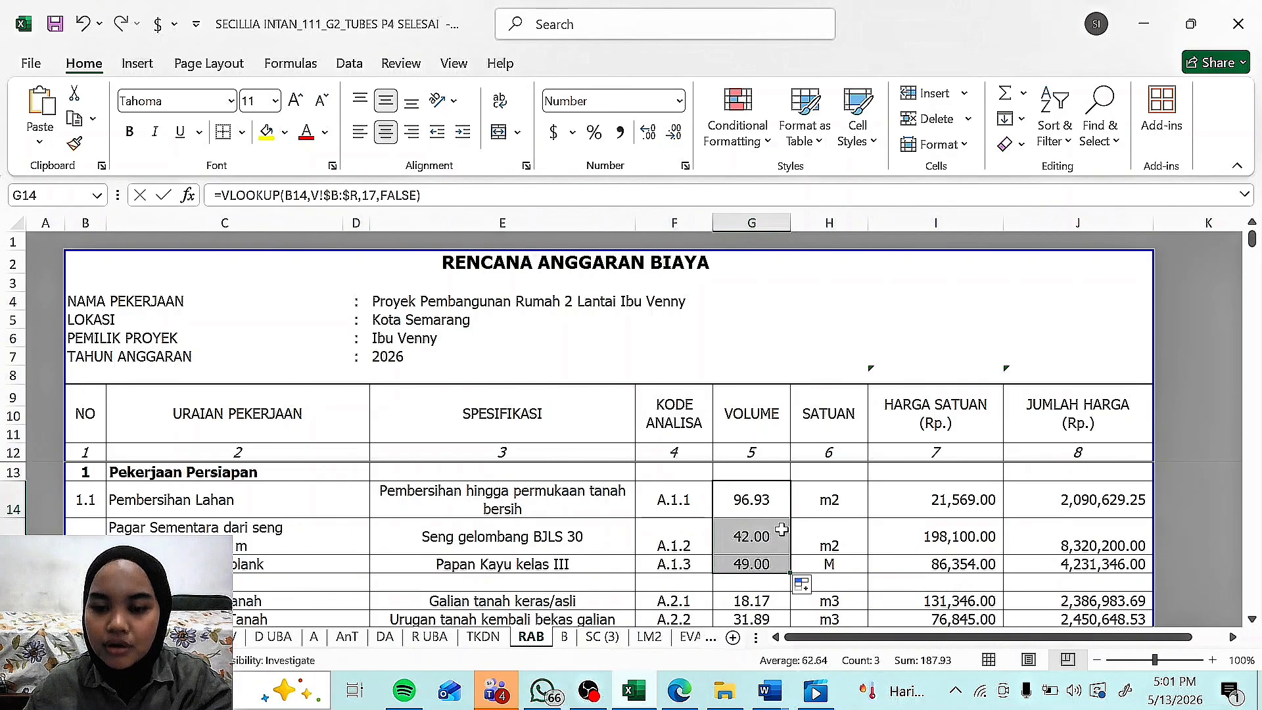
{"action": "left_click", "coordinate": [763, 545]}
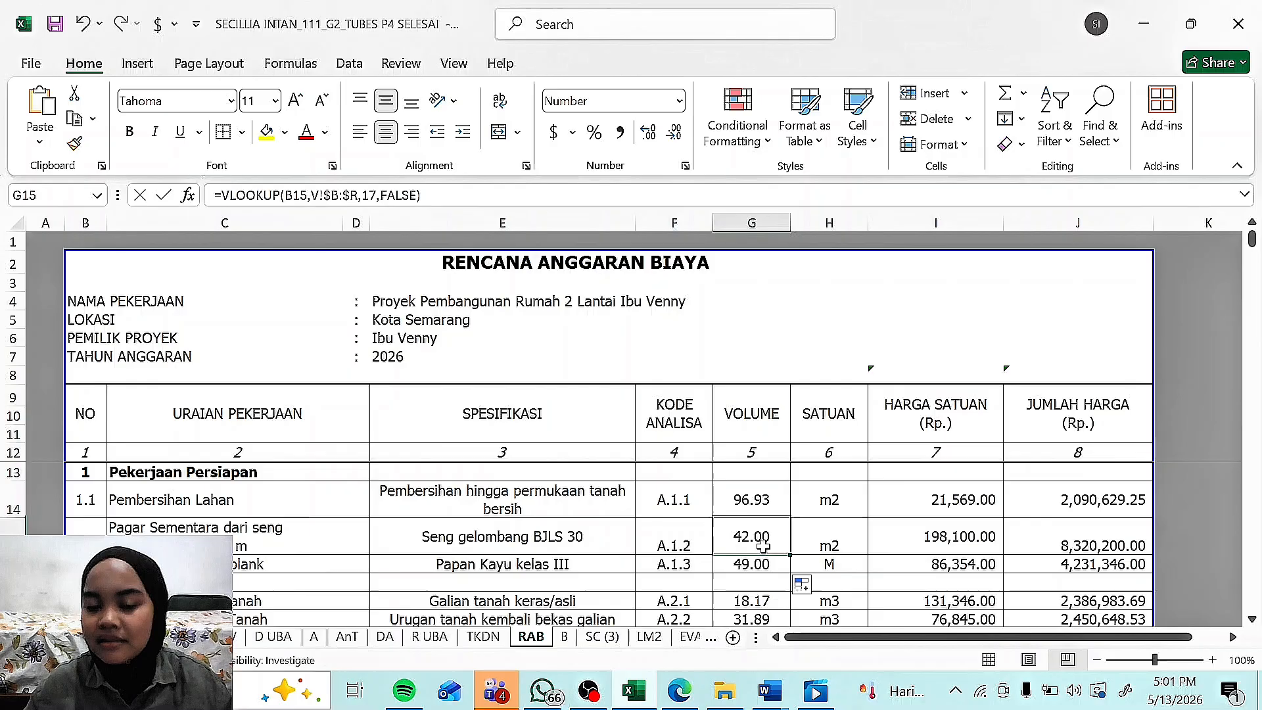
Step: Examine the existing VLOOKUP formula behind the Pembersihan Lahan unit in RAB H14
{"action": "scroll", "coordinate": [756, 556], "scroll_direction": "down", "scroll_amount": 1}
{"action": "scroll", "coordinate": [808, 519], "scroll_direction": "up", "scroll_amount": 1}
{"action": "left_click", "coordinate": [820, 503]}
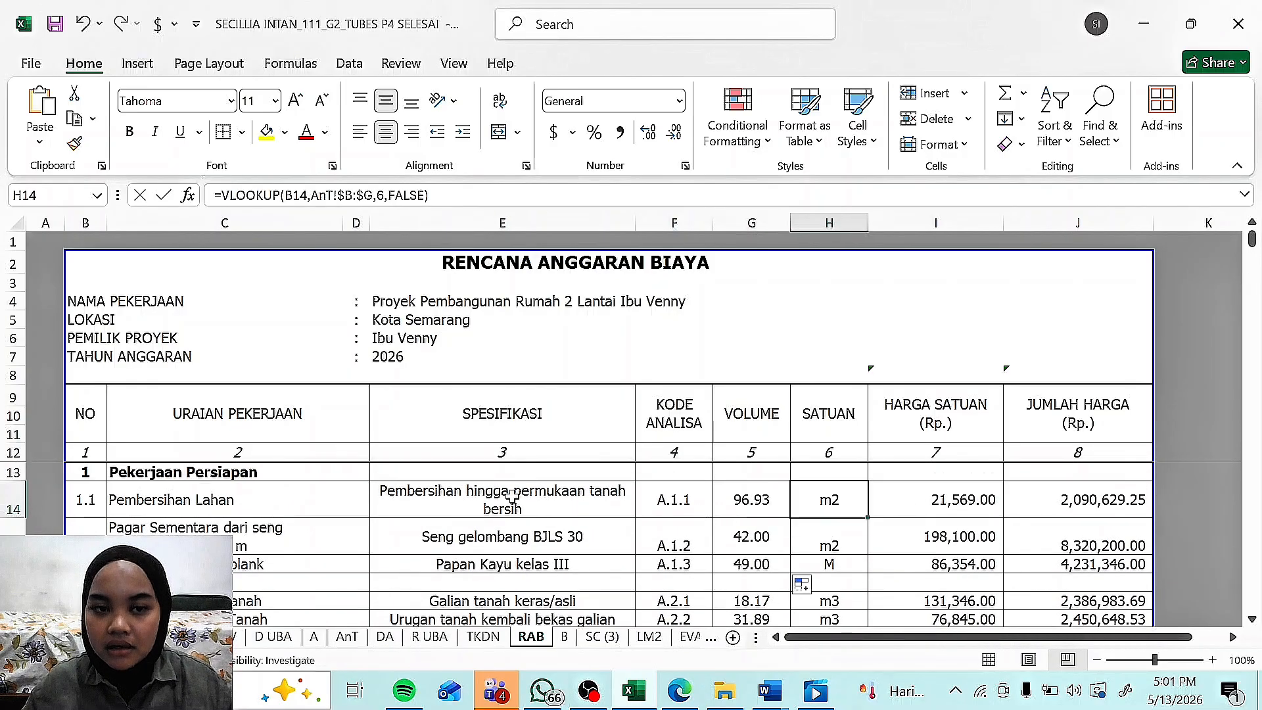
{"action": "left_click", "coordinate": [479, 194]}
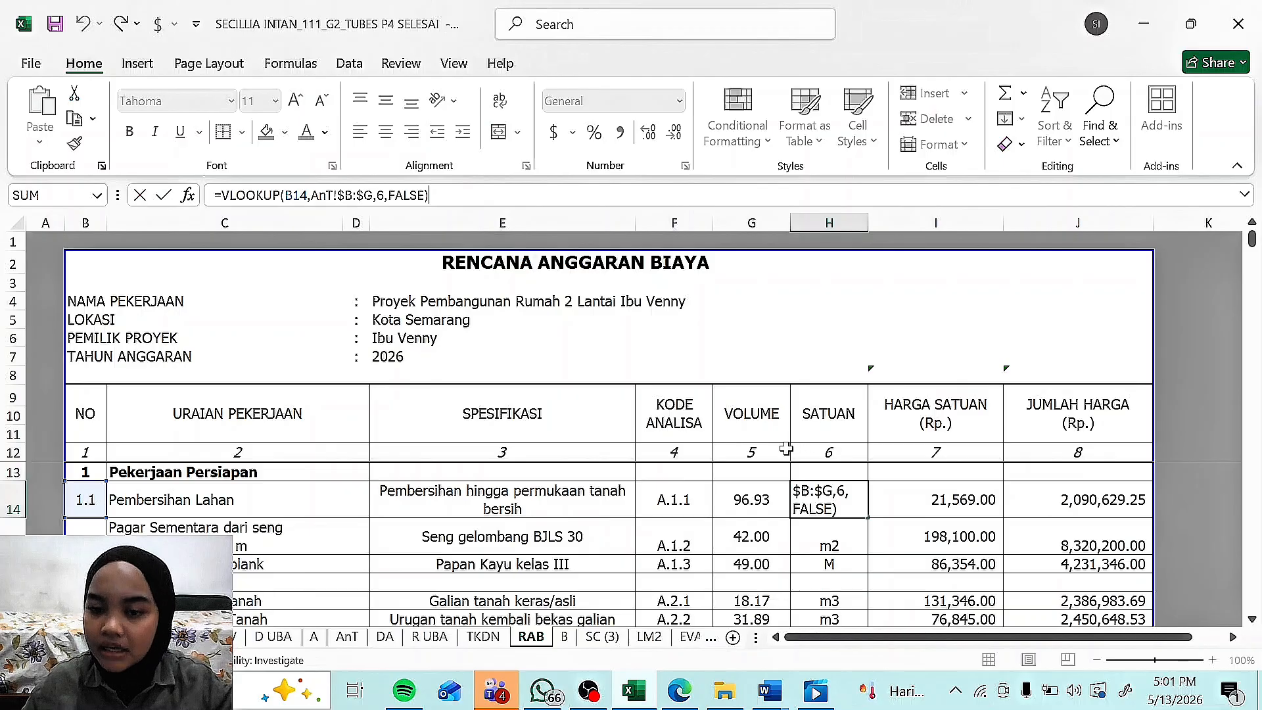
{"action": "key", "text": "Return"}
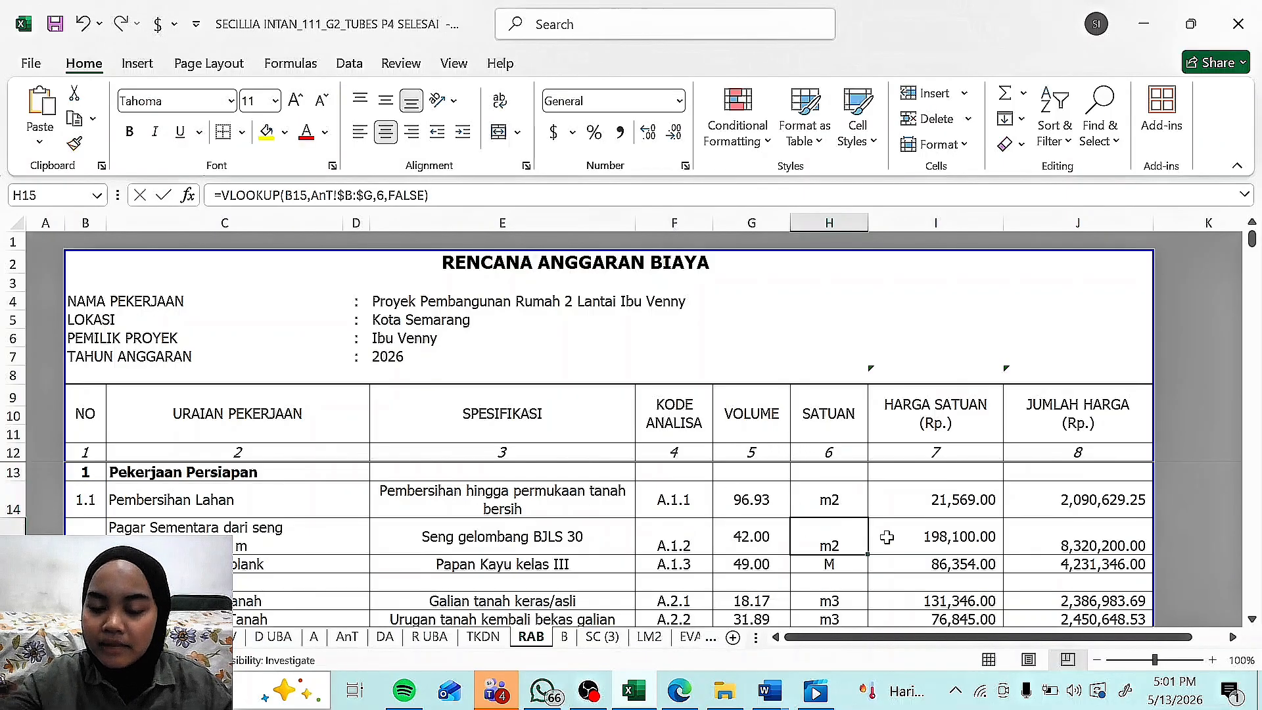
{"action": "left_click", "coordinate": [749, 415]}
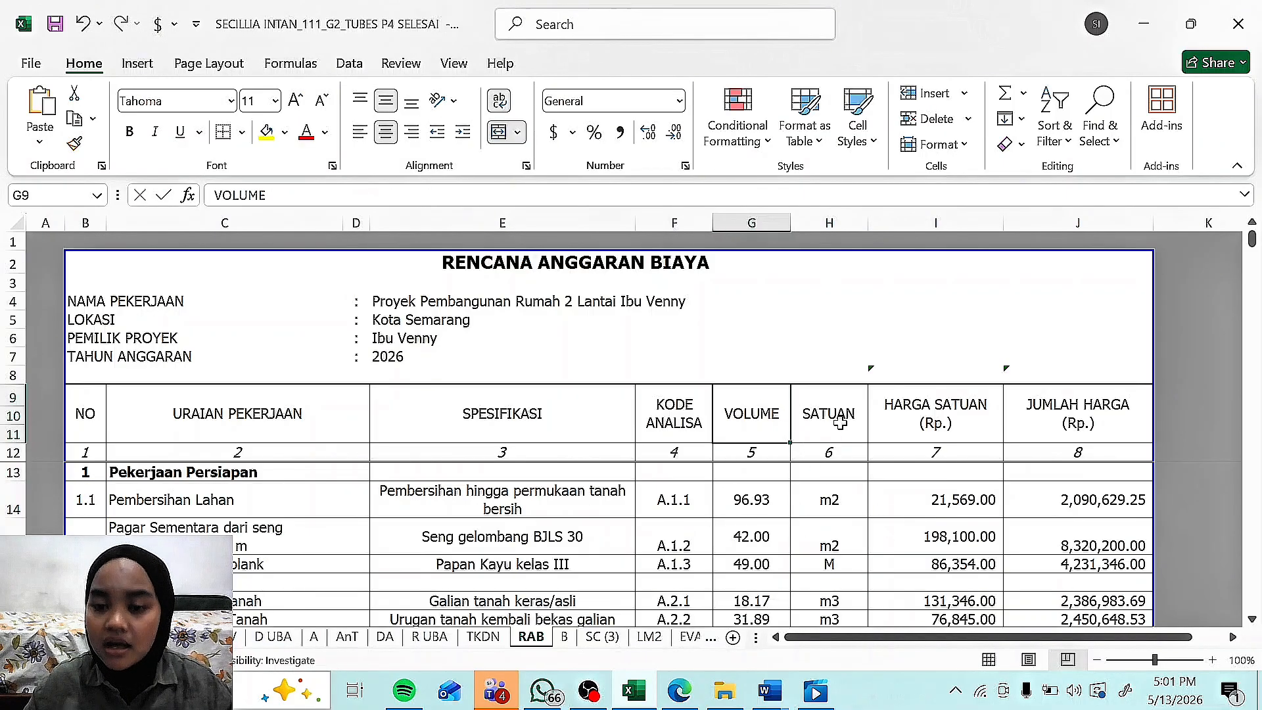
{"action": "left_click", "coordinate": [847, 425]}
{"action": "left_click", "coordinate": [846, 500]}
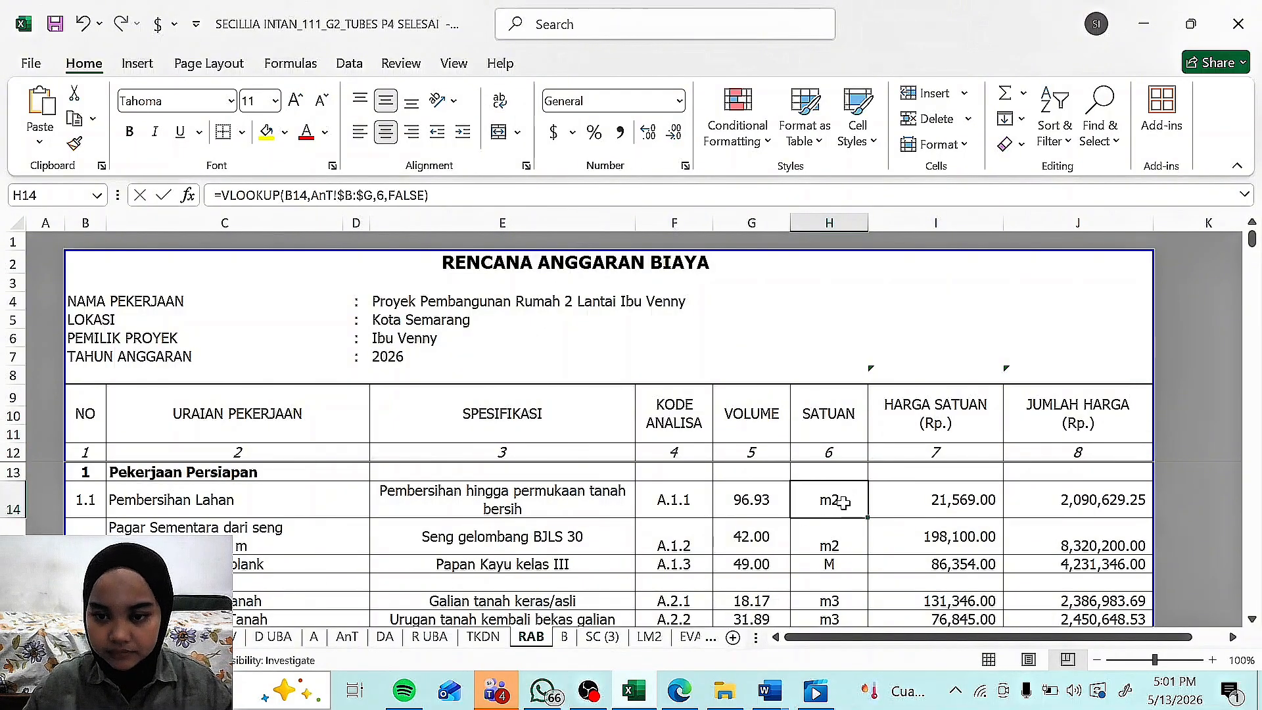
{"action": "left_click", "coordinate": [537, 202]}
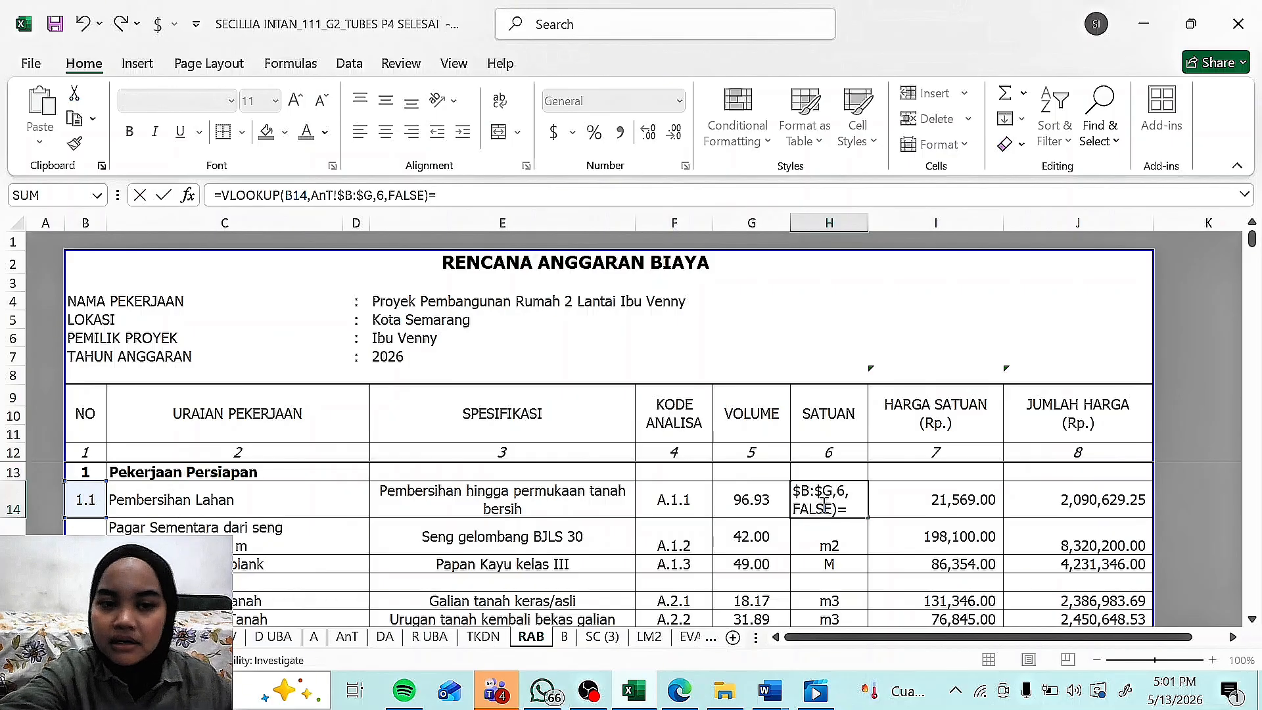
{"action": "key", "text": "Escape"}
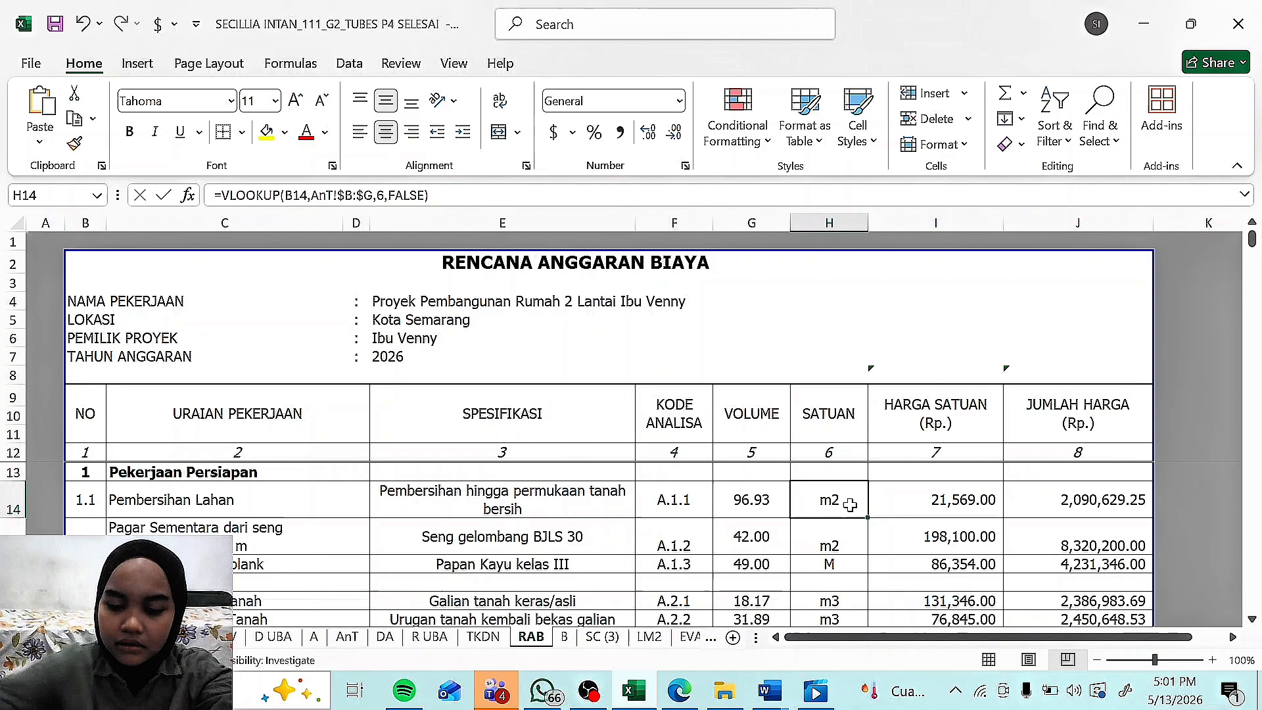
Step: Start a VLOOKUP in RAB H14 with B14 as lookup value and B16:H16 on the V sheet as table range
{"action": "type", "text": "=VL"}
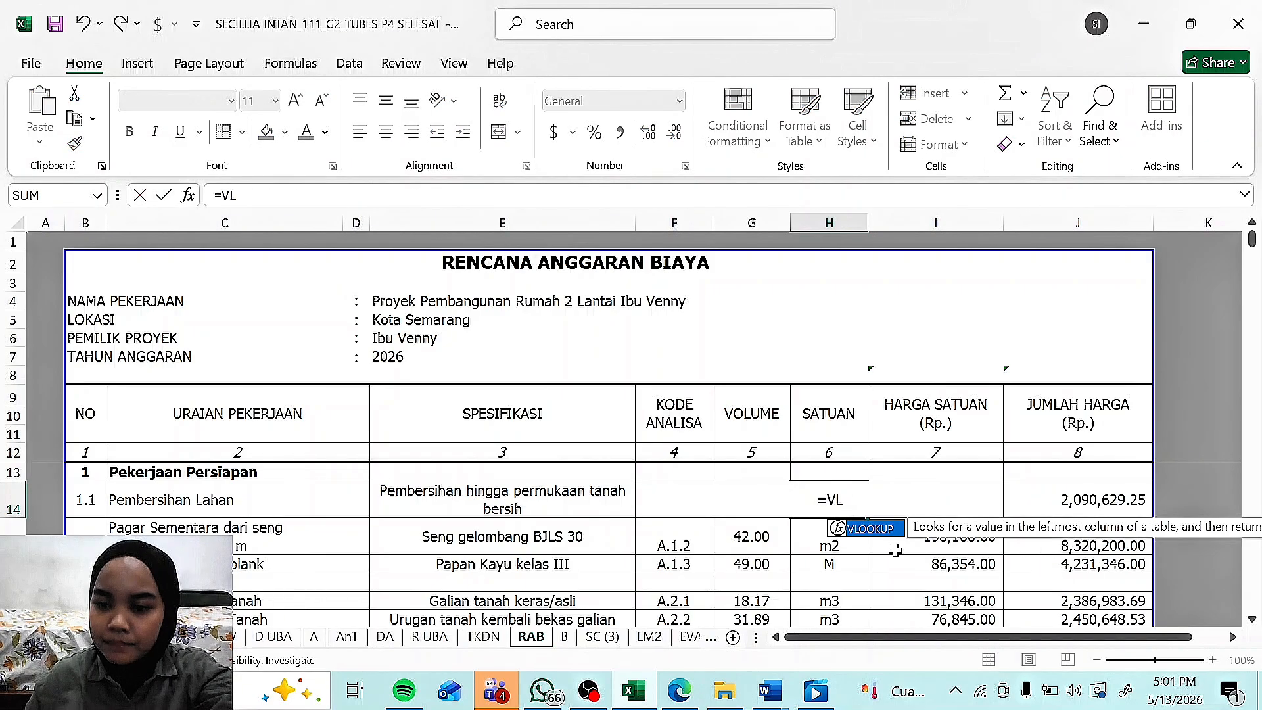
{"action": "key", "text": "Tab"}
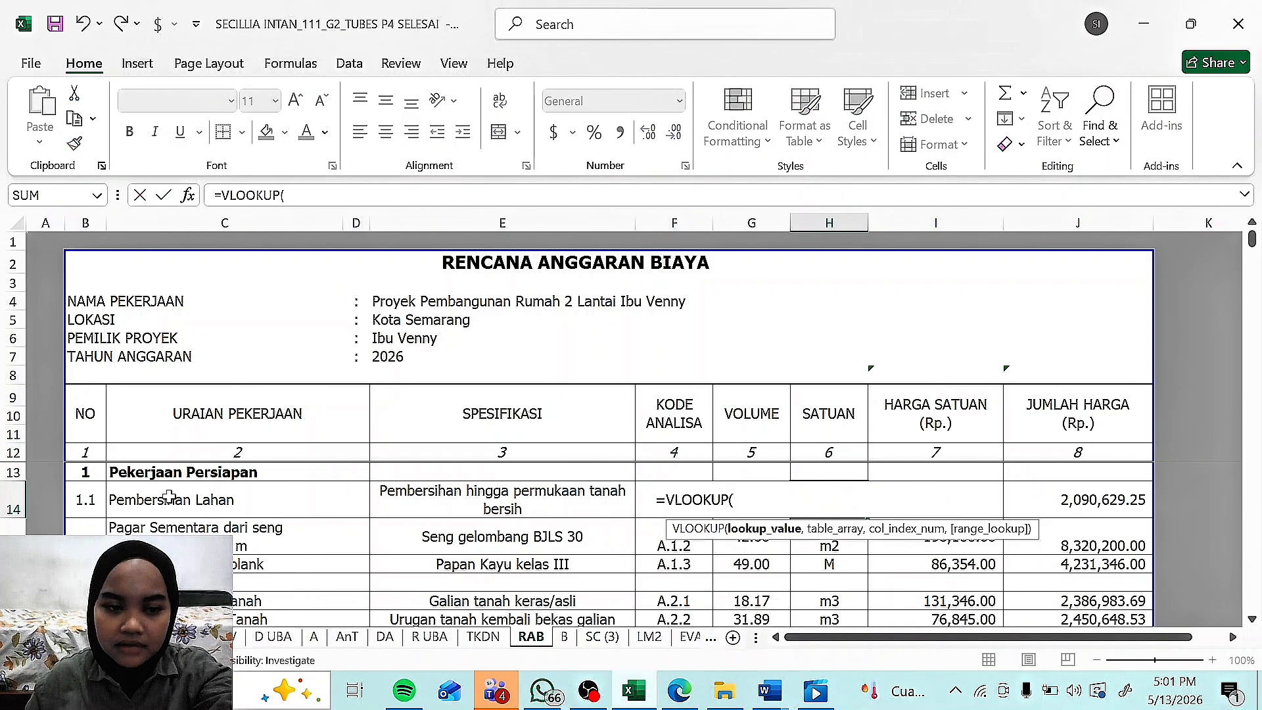
{"action": "left_click", "coordinate": [86, 499]}
{"action": "type", "text": ","}
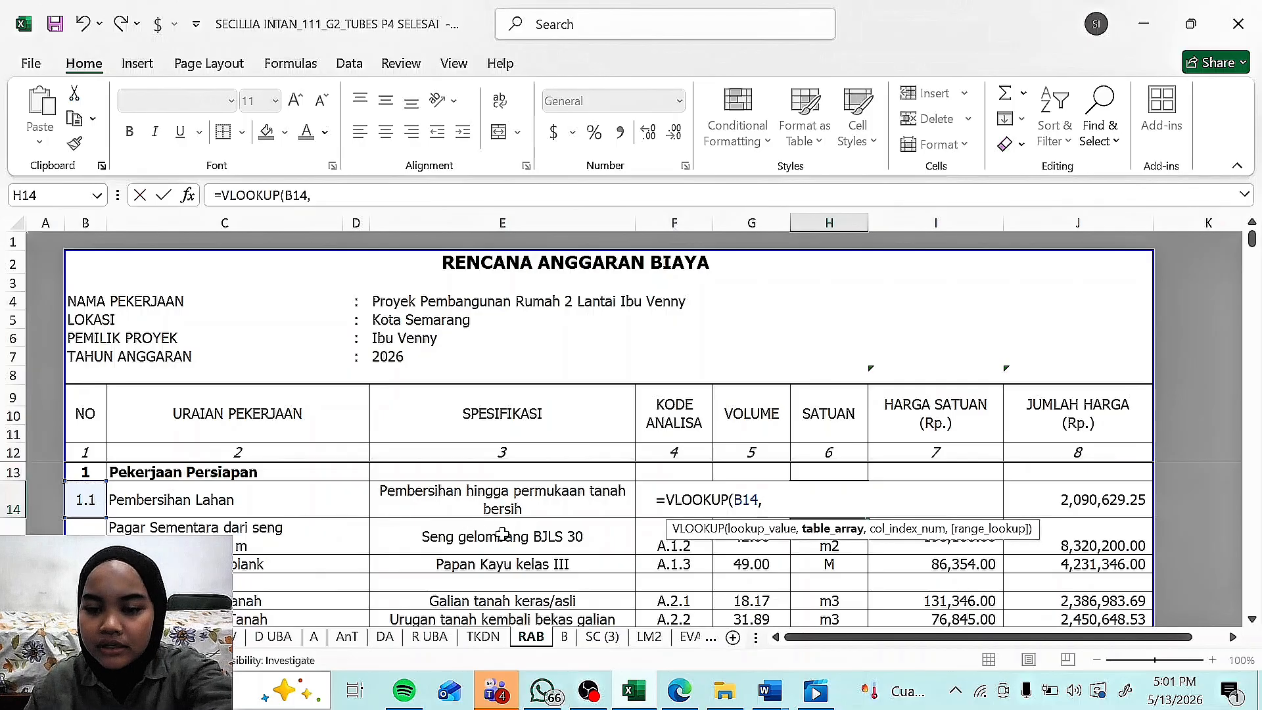
{"action": "left_click", "coordinate": [235, 636]}
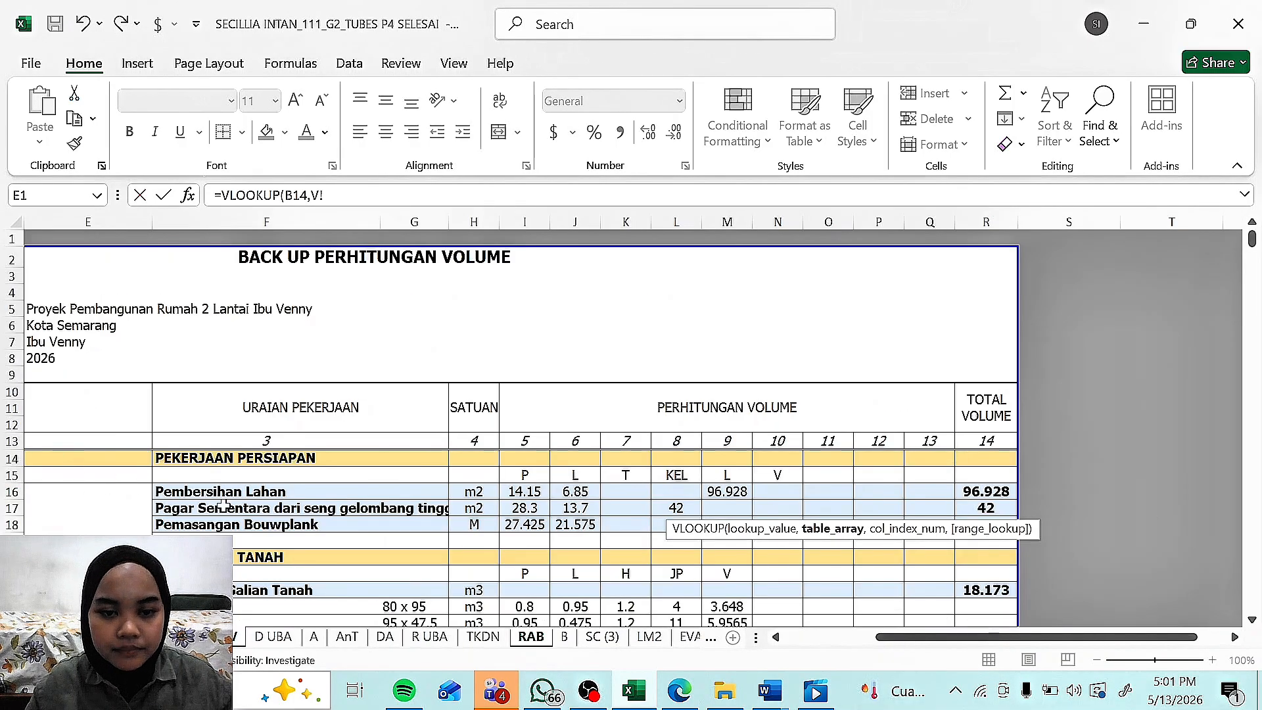
{"action": "left_click_drag", "start_coordinate": [913, 636], "coordinate": [822, 637]}
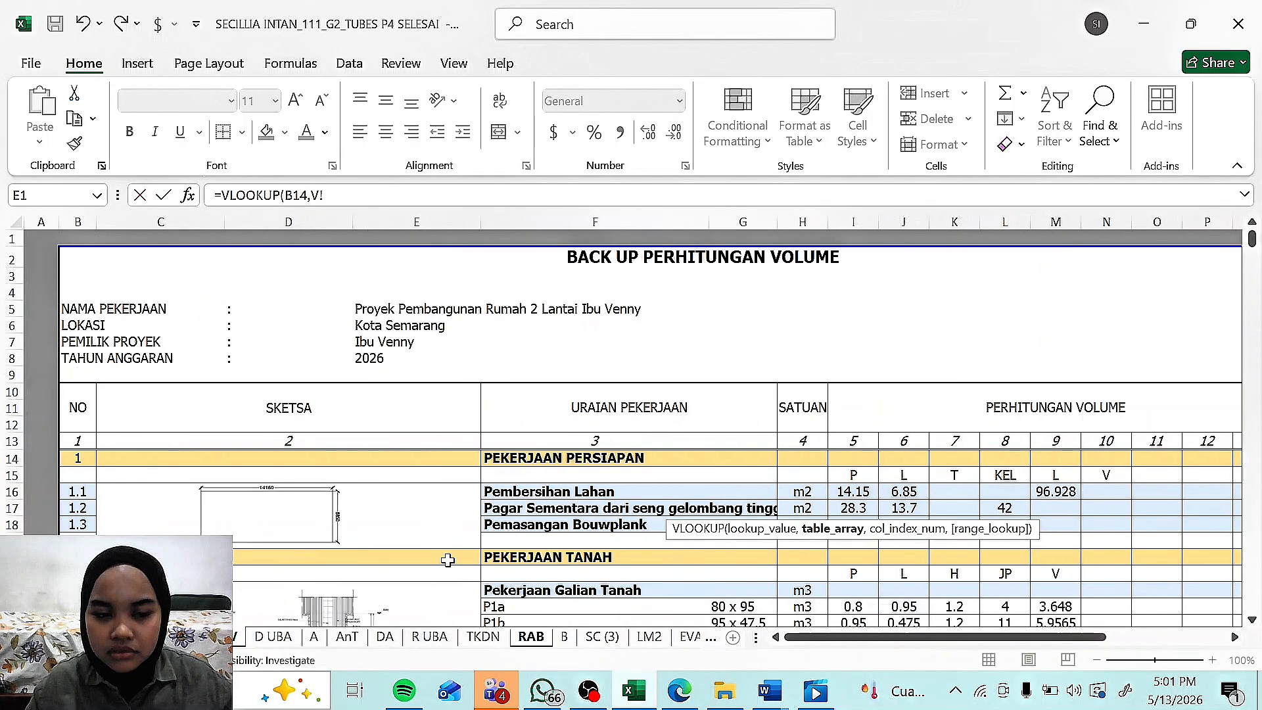
{"action": "left_click_drag", "start_coordinate": [79, 493], "coordinate": [804, 497]}
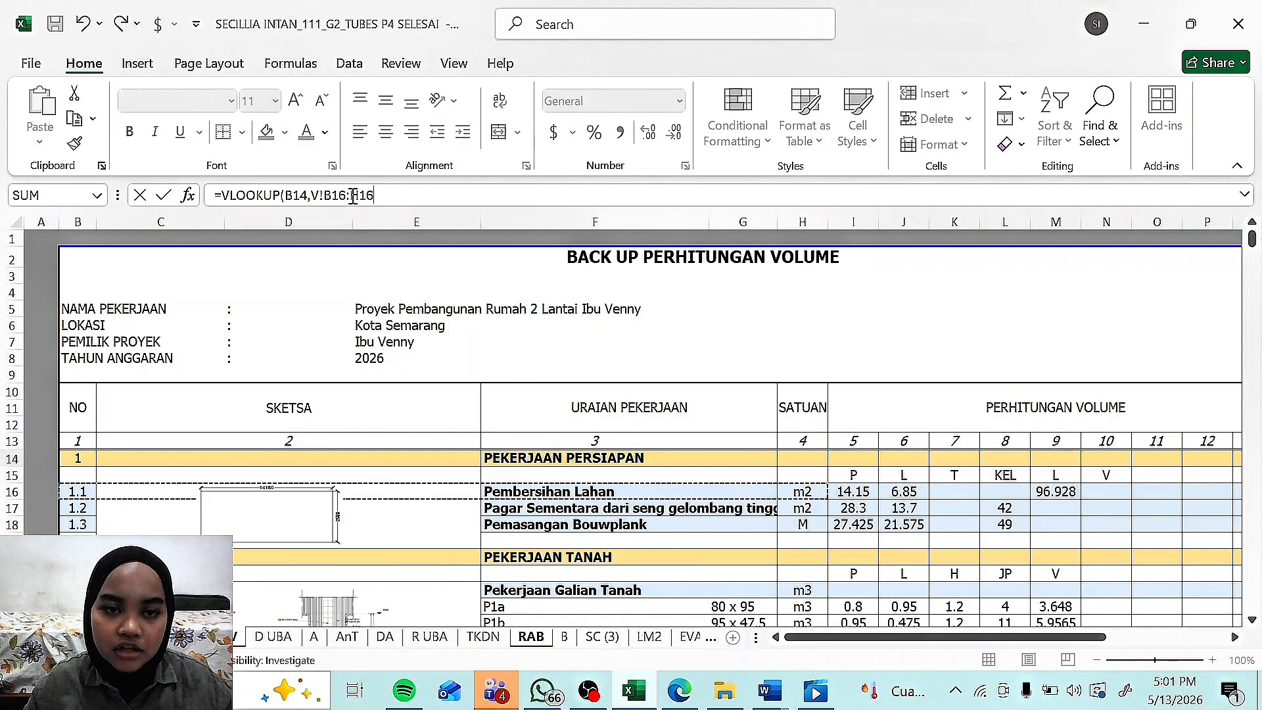
Step: Change the H14 lookup's table range to the full columns $B:$H on the V sheet
{"action": "left_click_drag", "start_coordinate": [350, 195], "coordinate": [387, 196]}
{"action": "type", "text": "$H"}
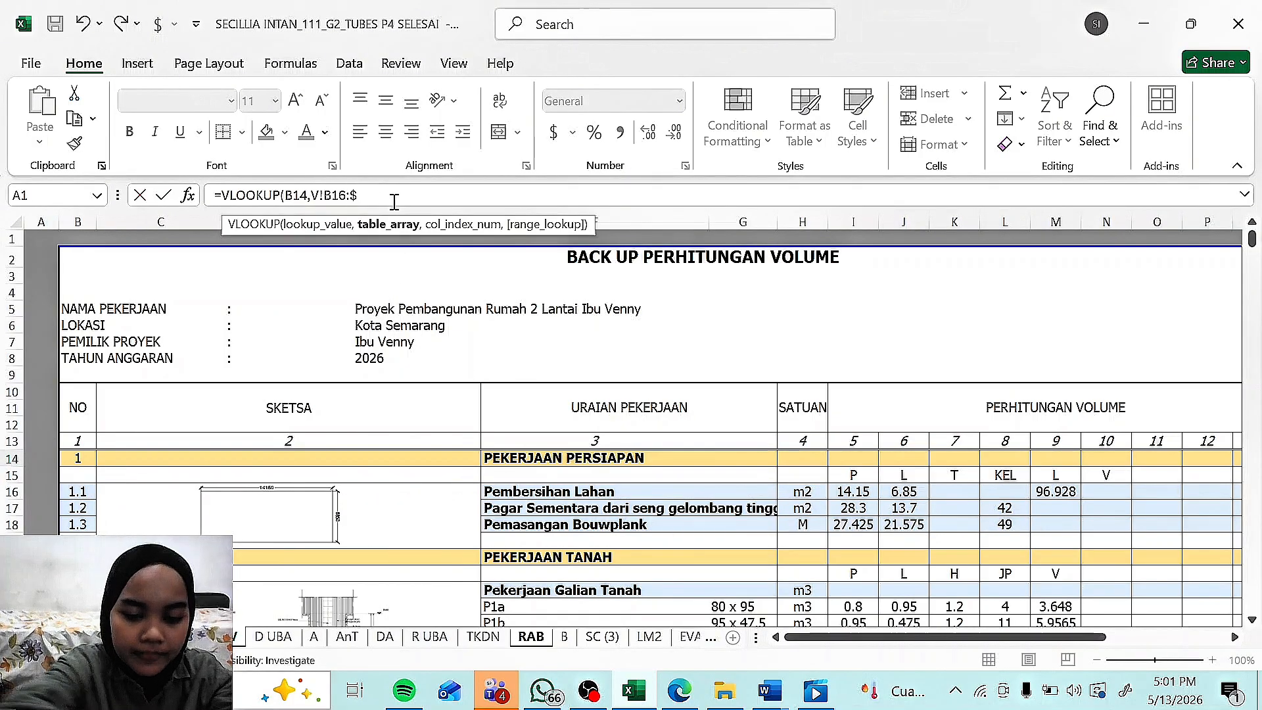
{"action": "double_click", "coordinate": [329, 195]}
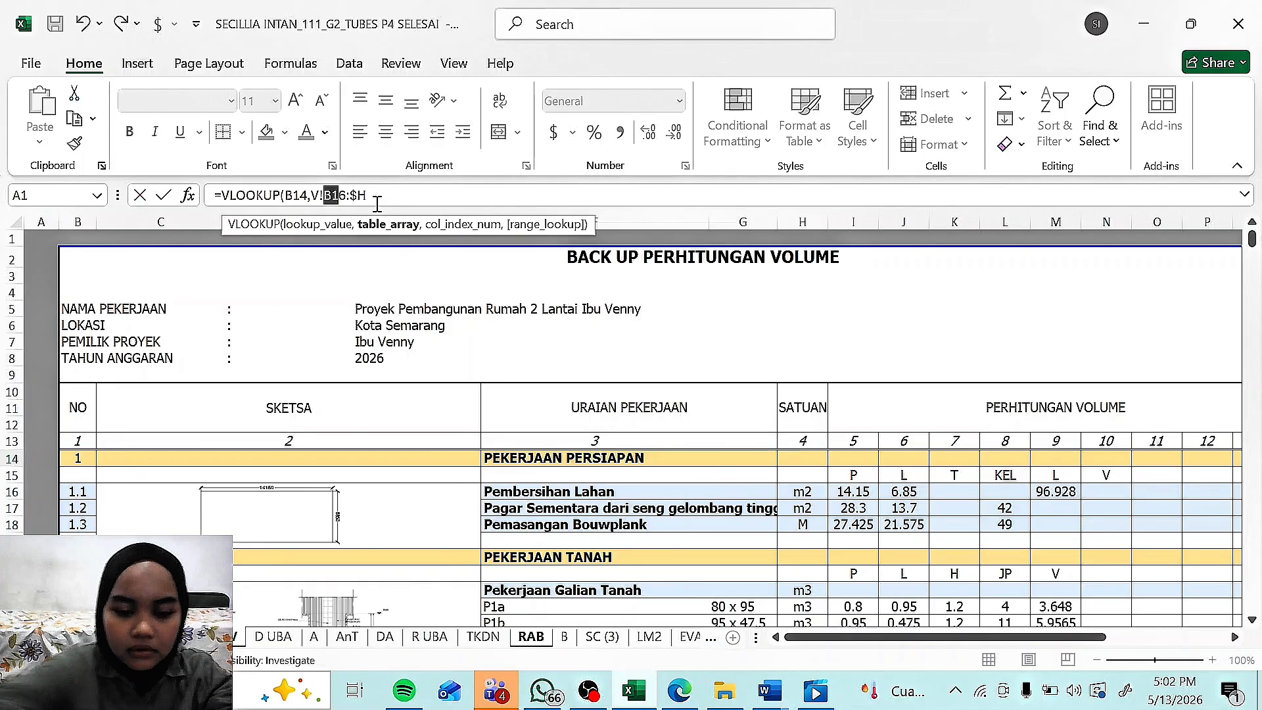
{"action": "type", "text": "$B"}
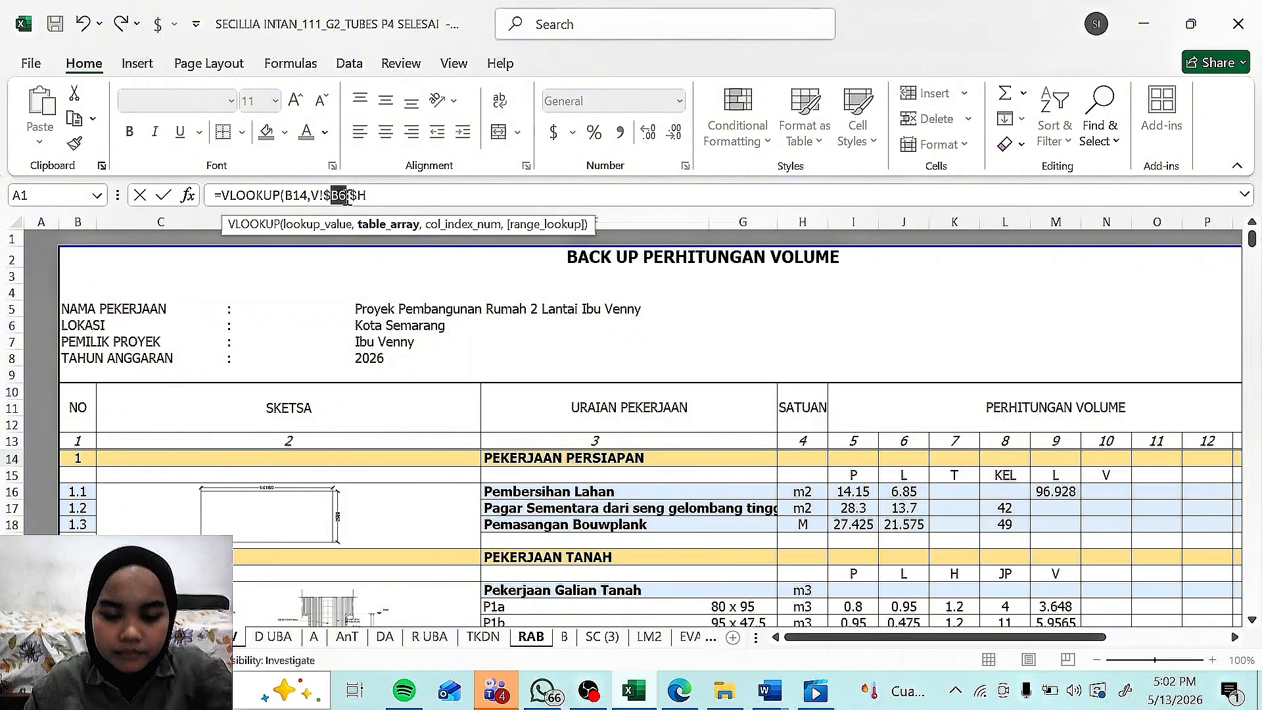
{"action": "key", "text": "Delete"}
Step: Complete the H14 VLOOKUP with column index 7 and FALSE for an exact match
{"action": "type", "text": ",7"}
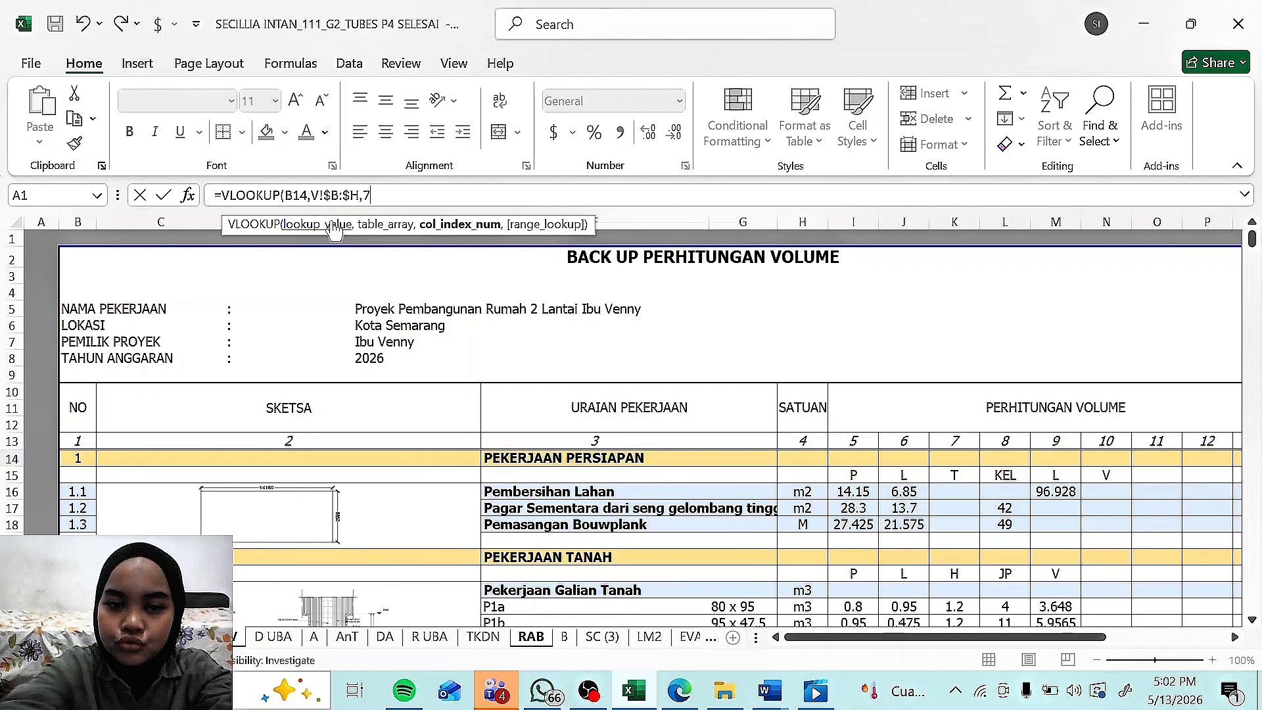
{"action": "type", "text": ",F"}
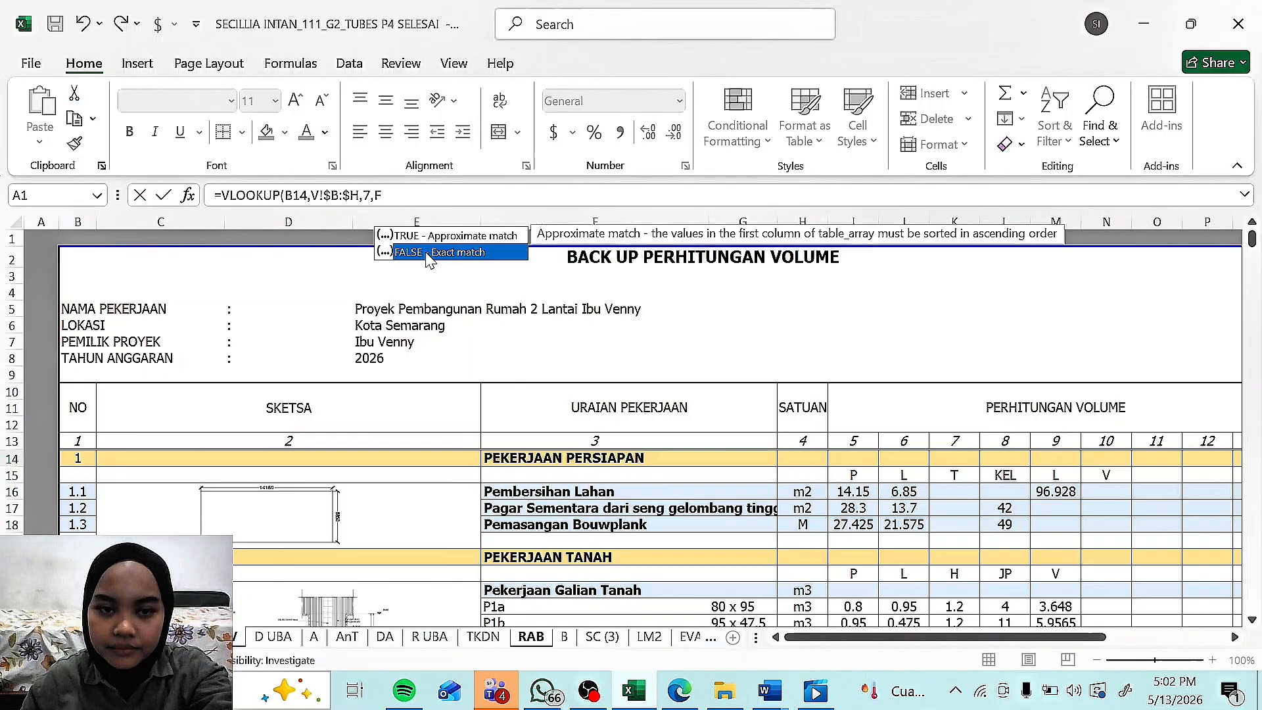
{"action": "double_click", "coordinate": [427, 252]}
{"action": "key", "text": "Return"}
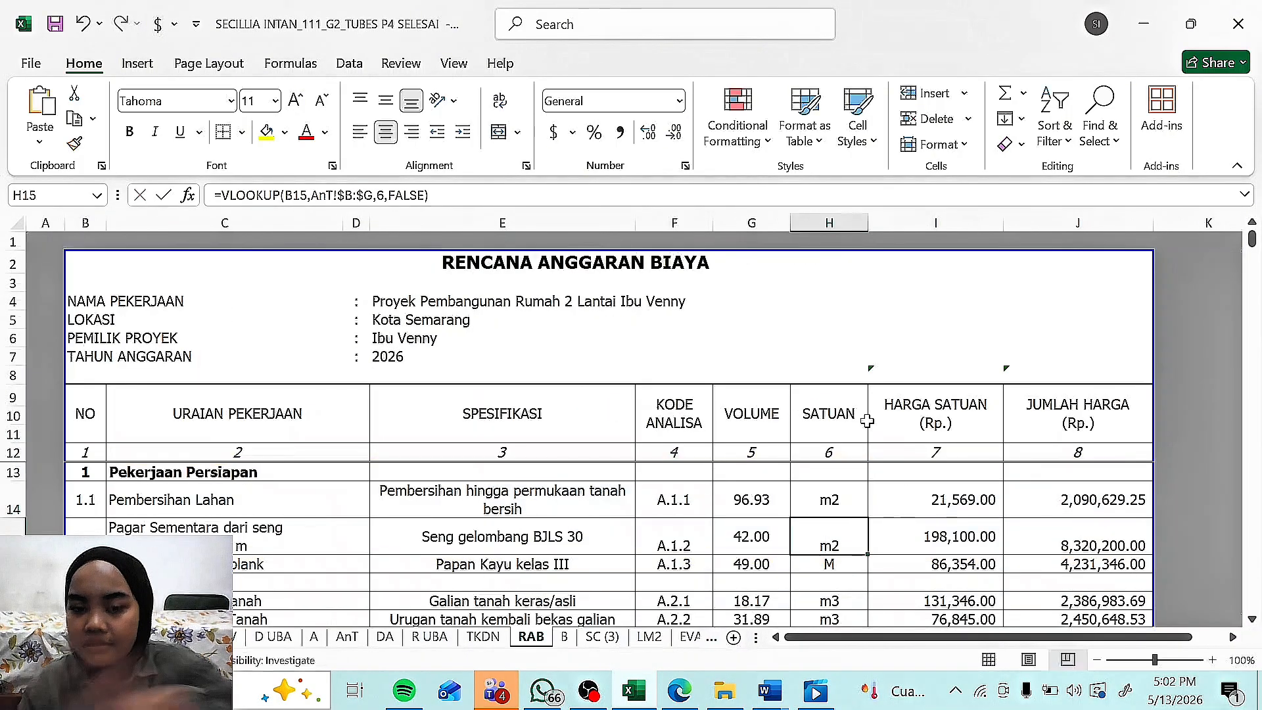
Step: Fill the H14 unit formula down through H16 and check the copied formula in H15
{"action": "left_click", "coordinate": [833, 512]}
{"action": "scroll", "coordinate": [828, 510], "scroll_direction": "down", "scroll_amount": 1}
{"action": "scroll", "coordinate": [822, 508], "scroll_direction": "up", "scroll_amount": 1}
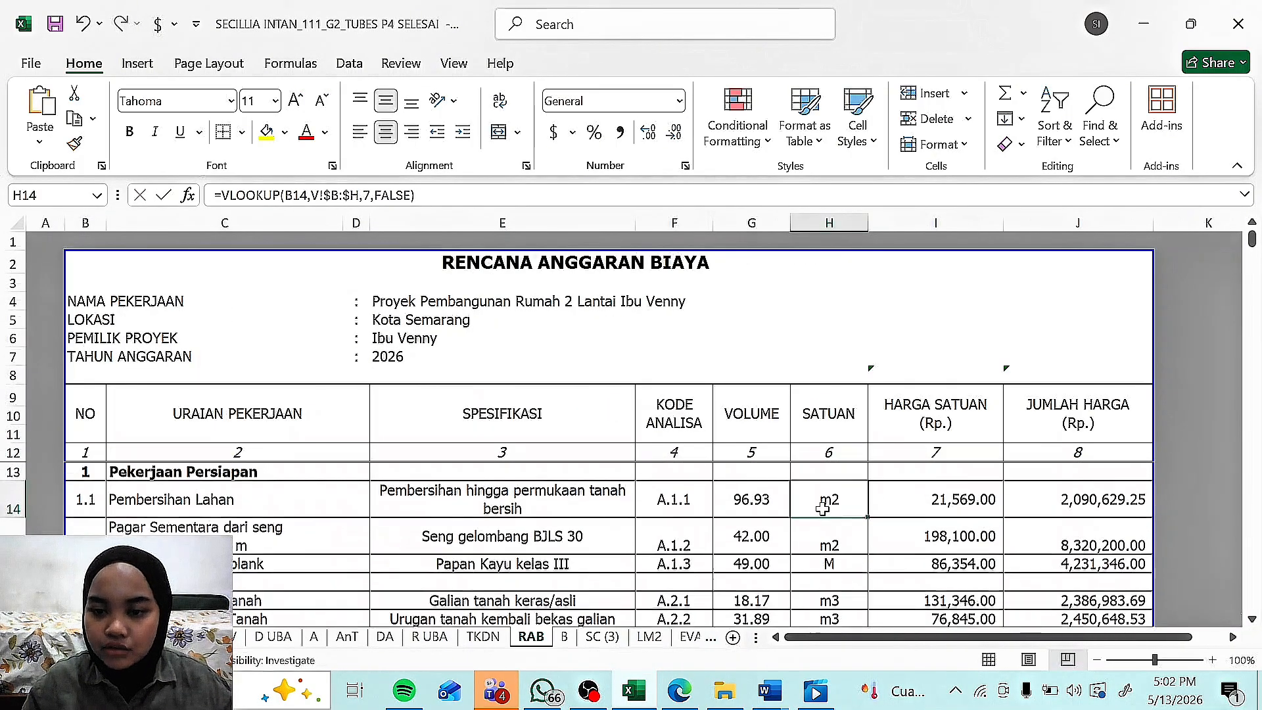
{"action": "left_click_drag", "start_coordinate": [867, 518], "coordinate": [862, 568]}
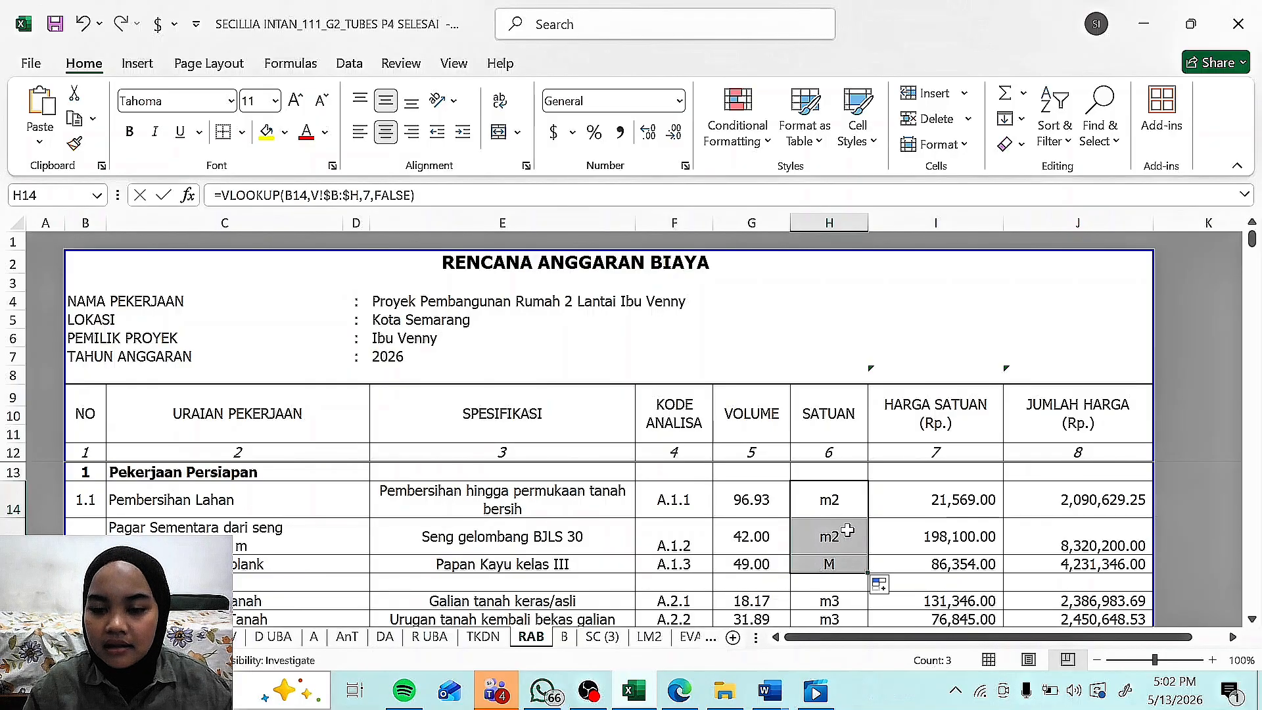
{"action": "left_click", "coordinate": [848, 533]}
{"action": "scroll", "coordinate": [881, 525], "scroll_direction": "down", "scroll_amount": 1}
{"action": "scroll", "coordinate": [918, 521], "scroll_direction": "up", "scroll_amount": 1}
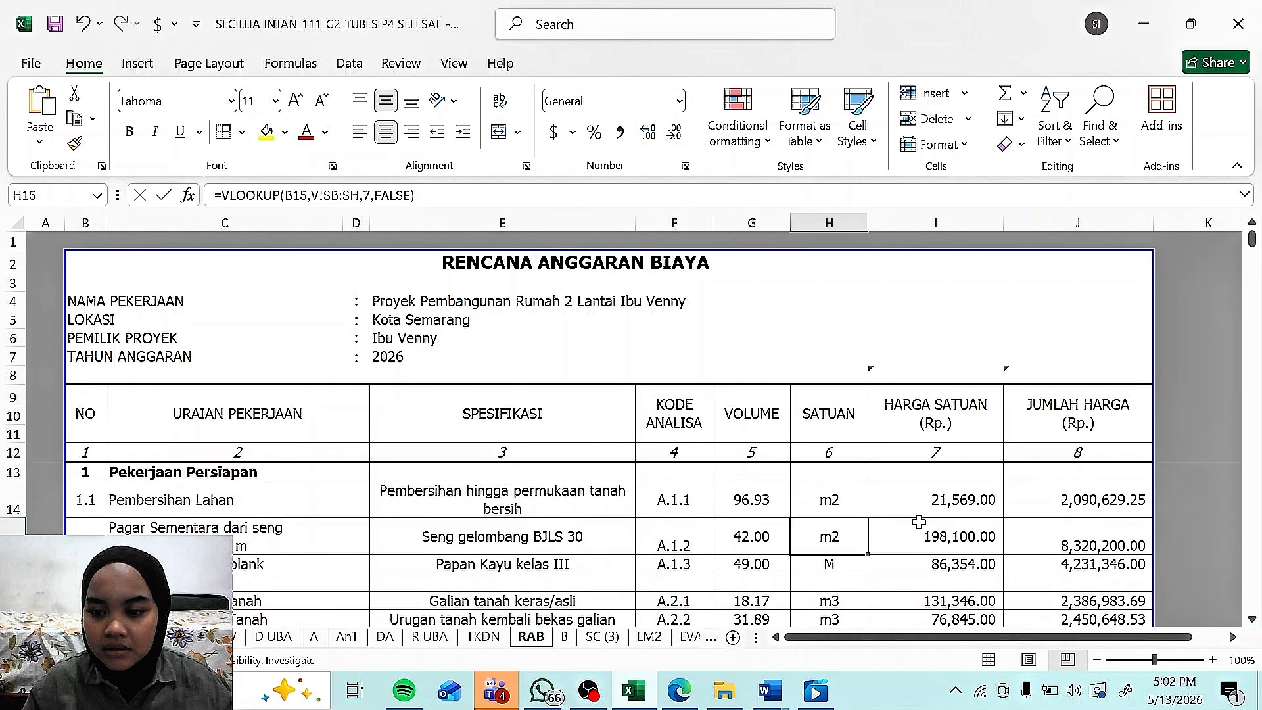
Step: Examine the unit price VLOOKUP in I14 and compare its lookup value with the one in the G14 volume formula
{"action": "left_click", "coordinate": [938, 505]}
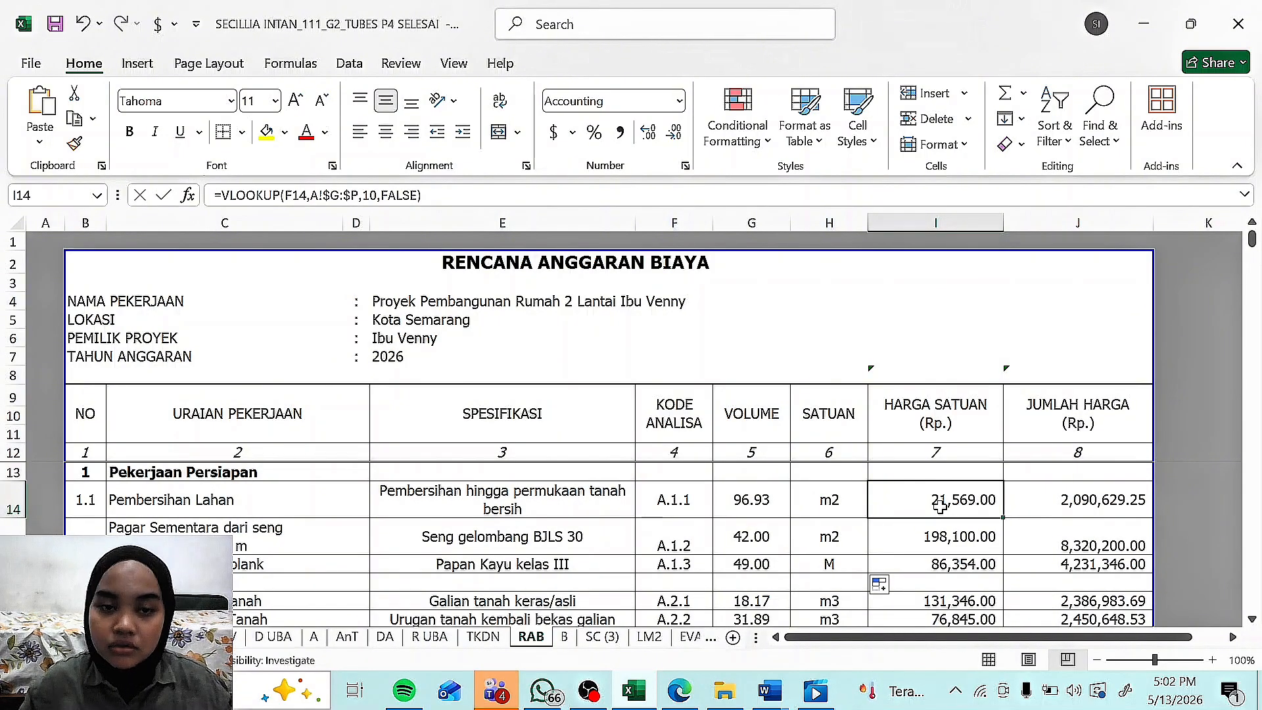
{"action": "left_click", "coordinate": [594, 195]}
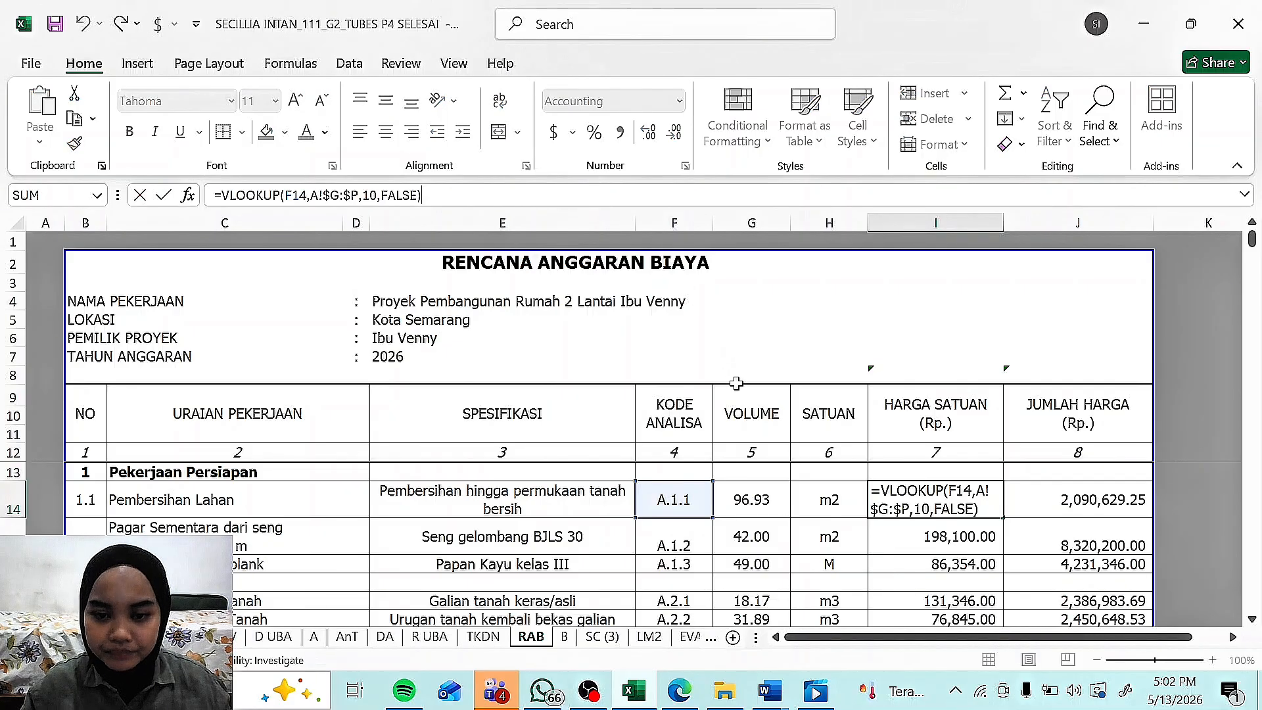
{"action": "left_click", "coordinate": [741, 504]}
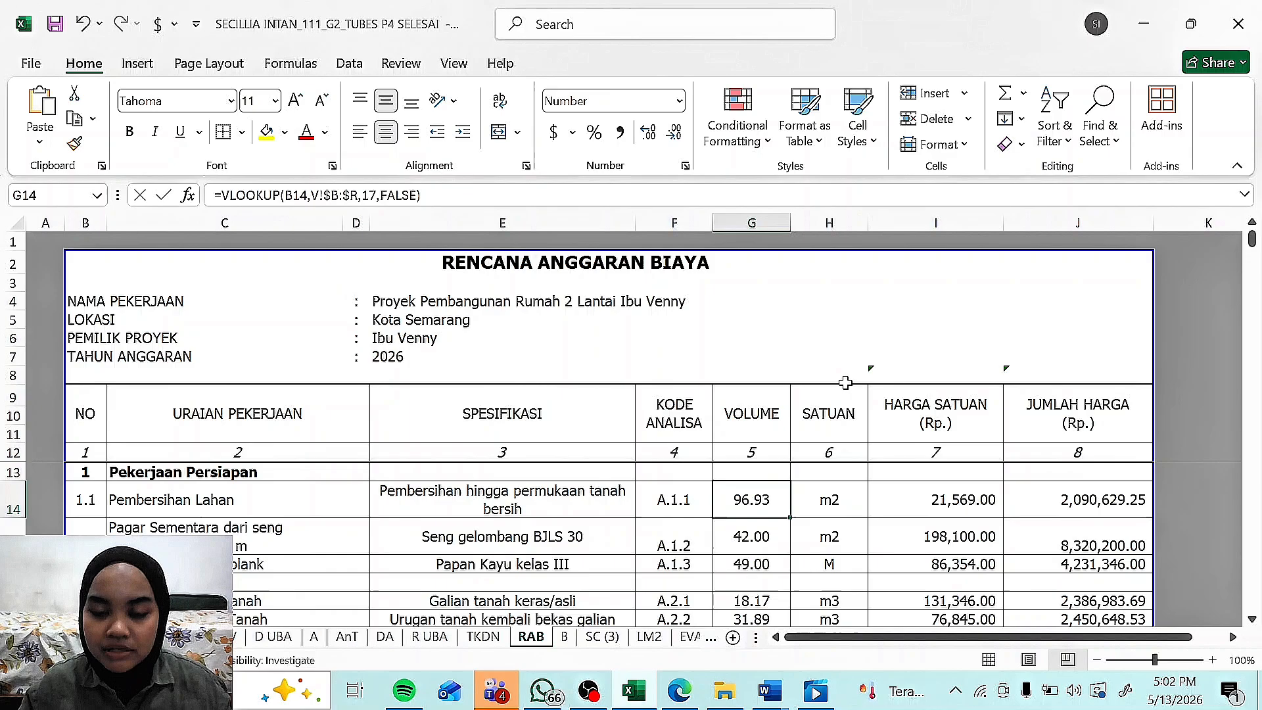
{"action": "left_click", "coordinate": [485, 194]}
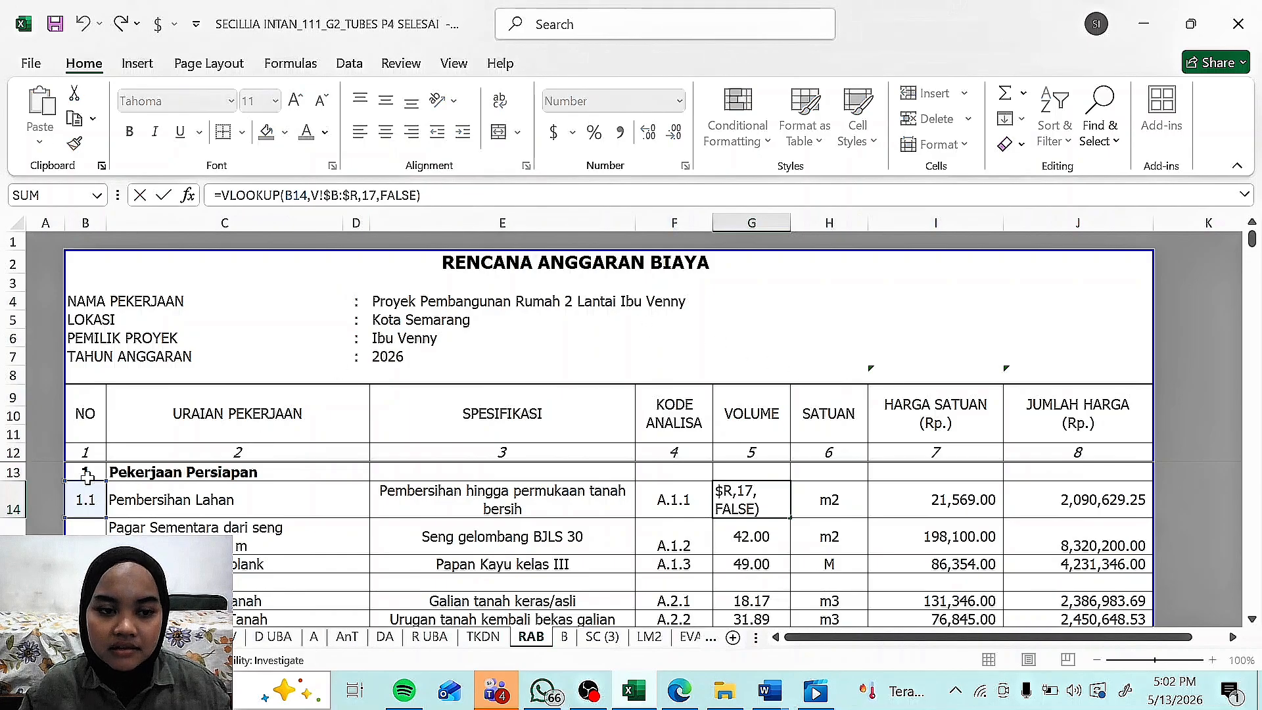
{"action": "key", "text": "Escape"}
{"action": "left_click", "coordinate": [940, 497]}
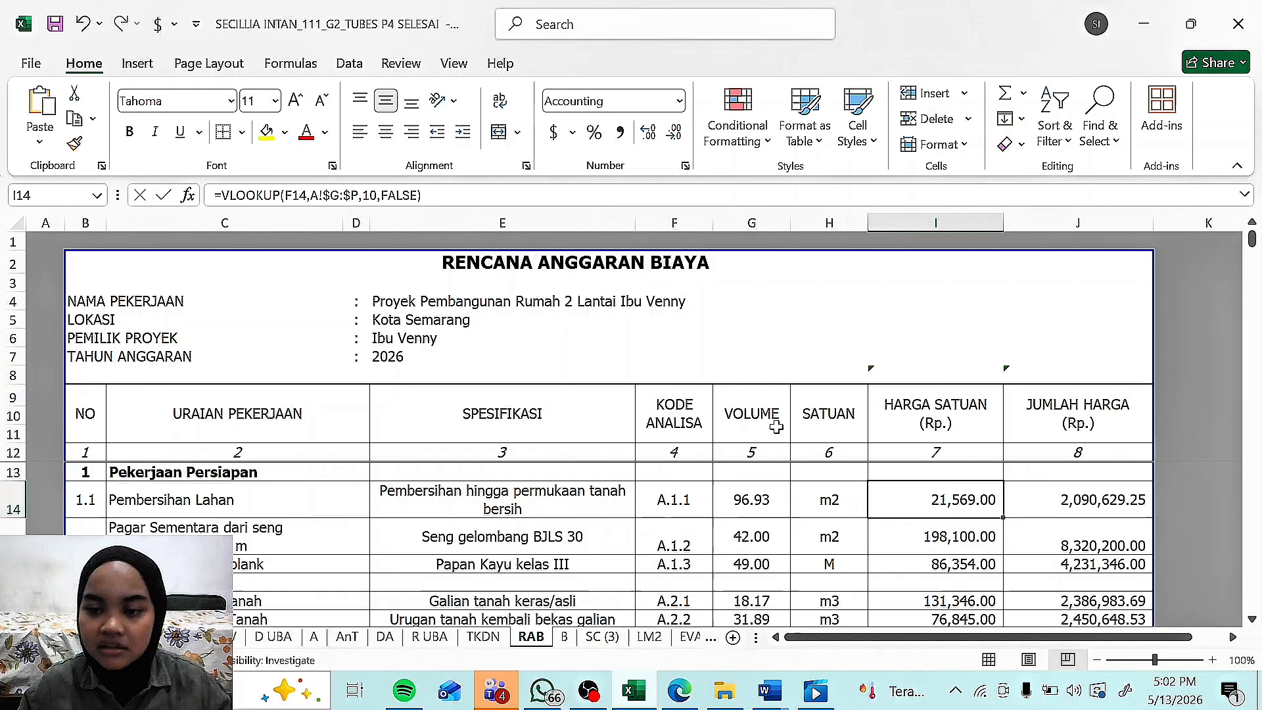
{"action": "left_click", "coordinate": [559, 195]}
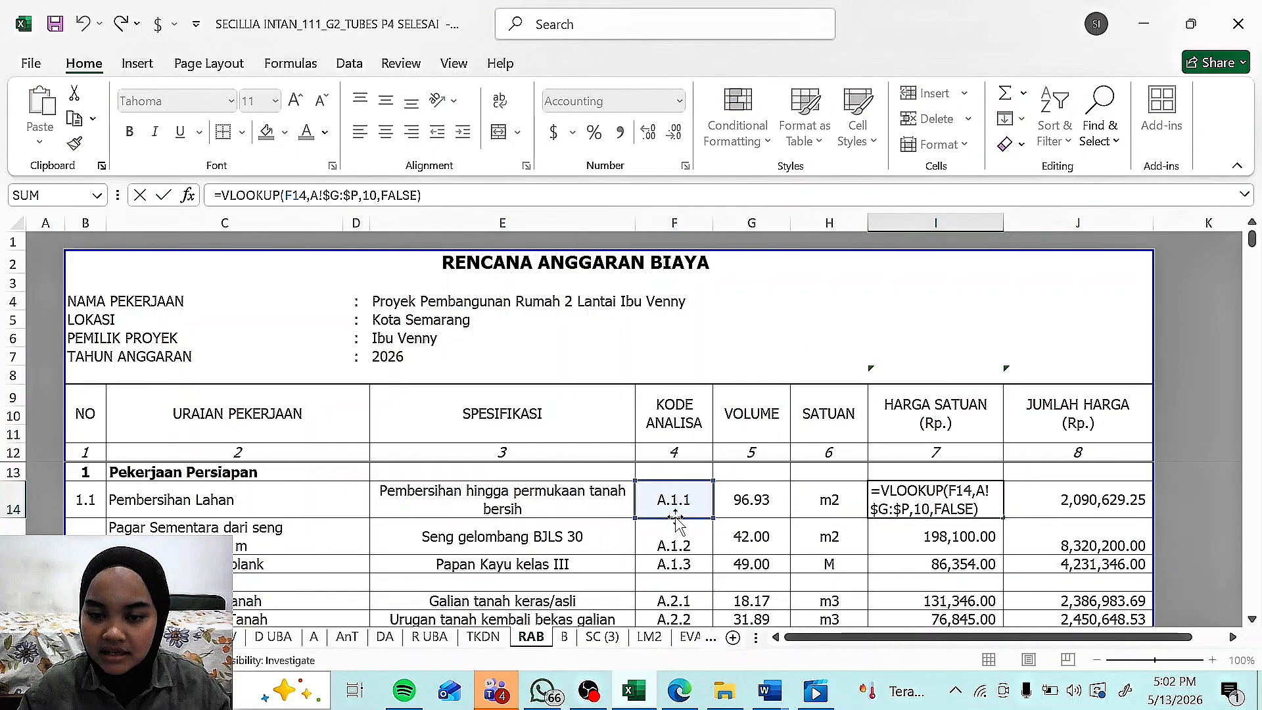
{"action": "scroll", "coordinate": [677, 521], "scroll_direction": "down", "scroll_amount": 2}
{"action": "scroll", "coordinate": [672, 523], "scroll_direction": "up", "scroll_amount": 2}
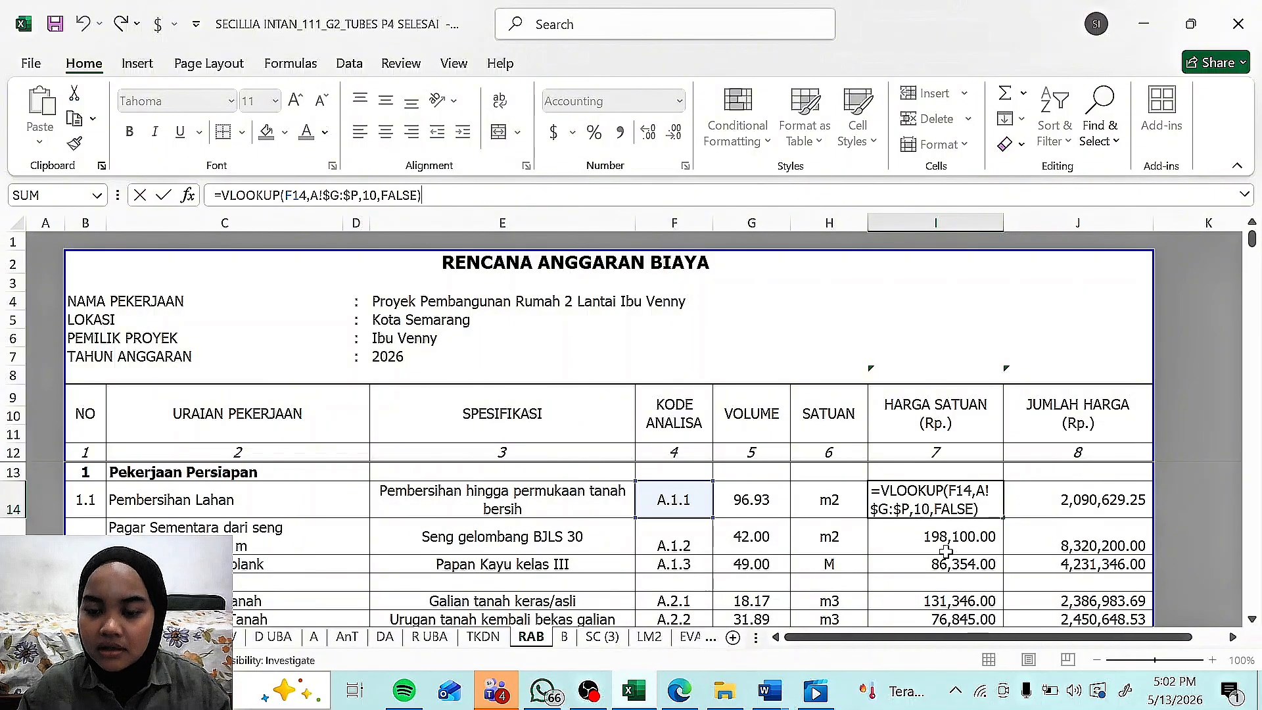
{"action": "key", "text": "Return"}
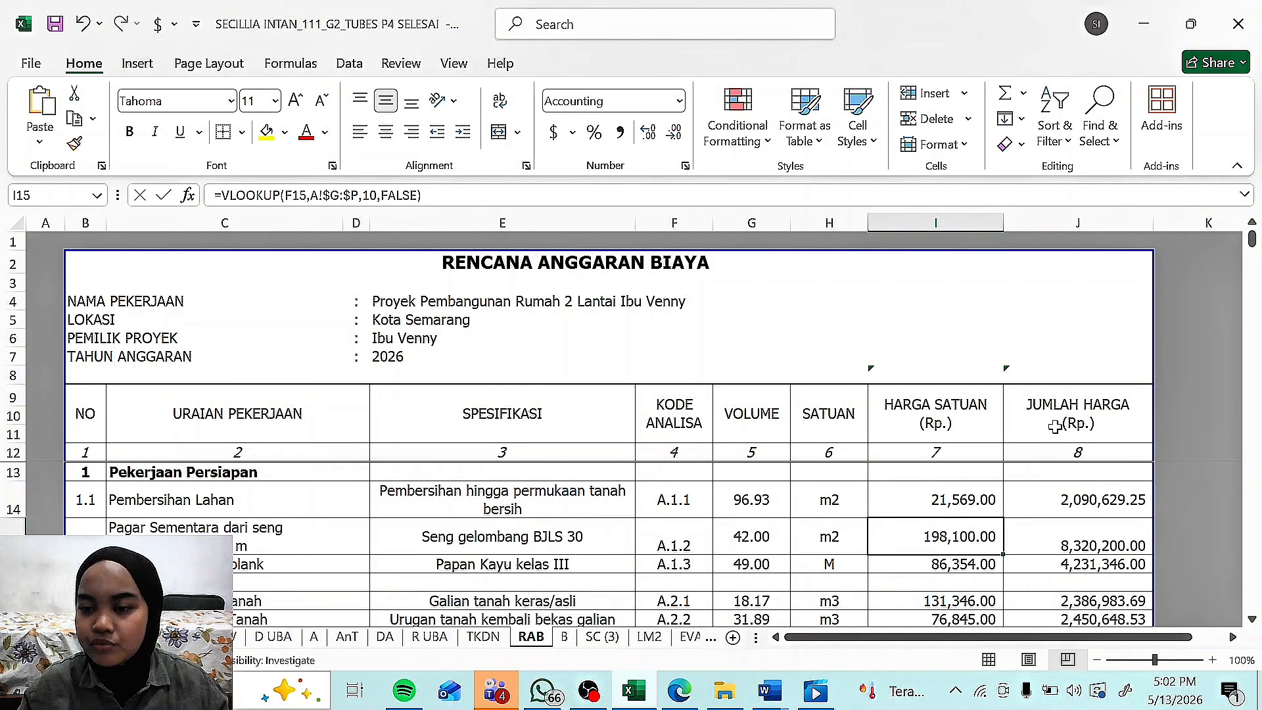
Step: Examine how the Jumlah Harga formula in J14 multiplies the volume by the unit price
{"action": "left_click", "coordinate": [1120, 498]}
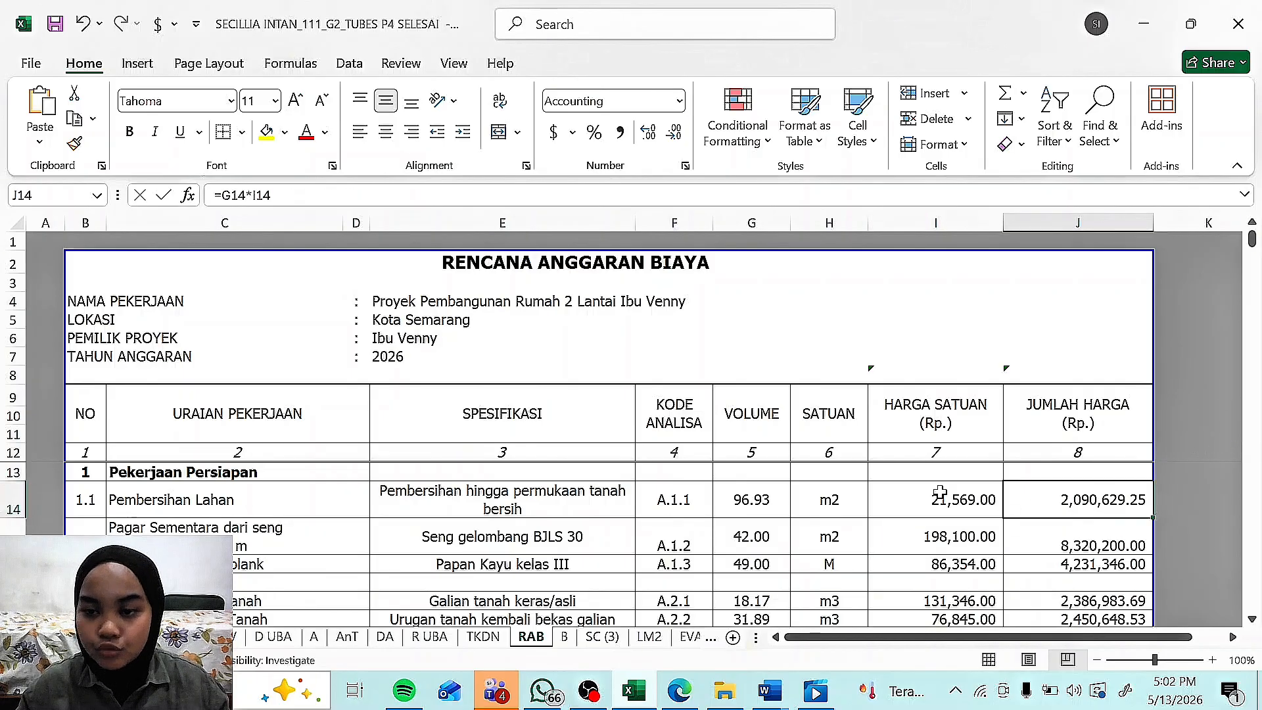
{"action": "left_click", "coordinate": [389, 200]}
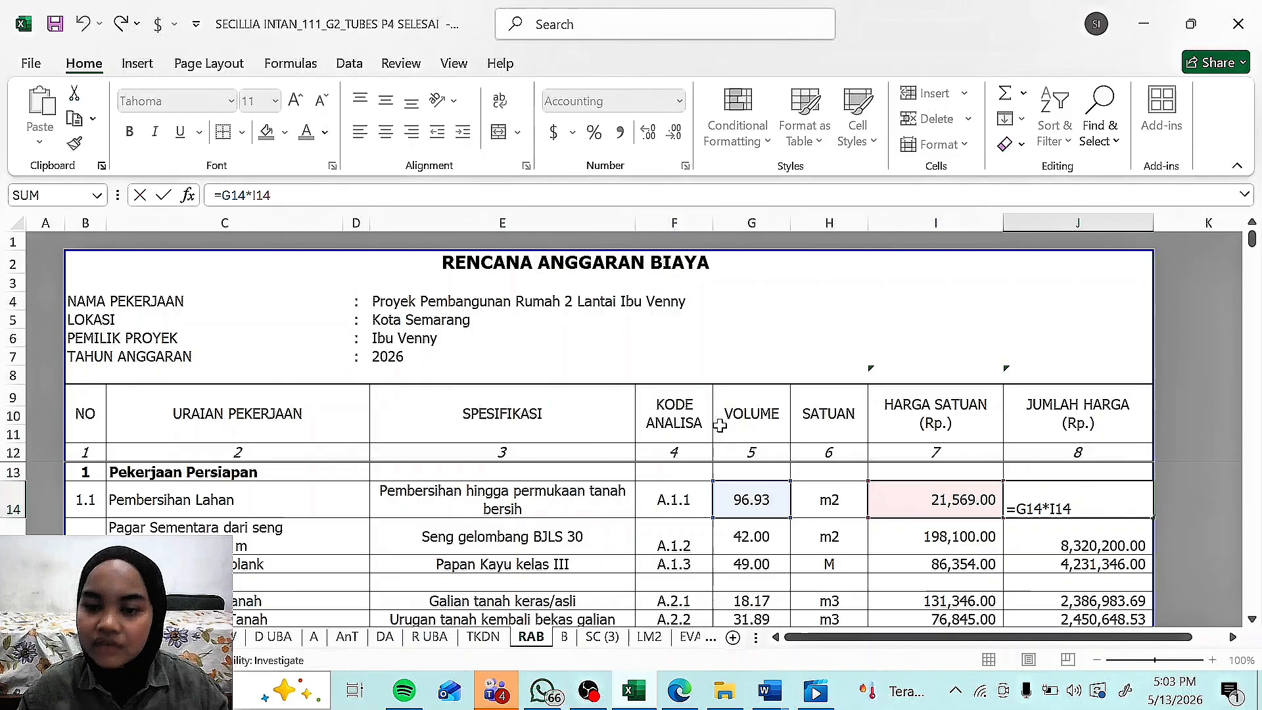
{"action": "key", "text": "Return"}
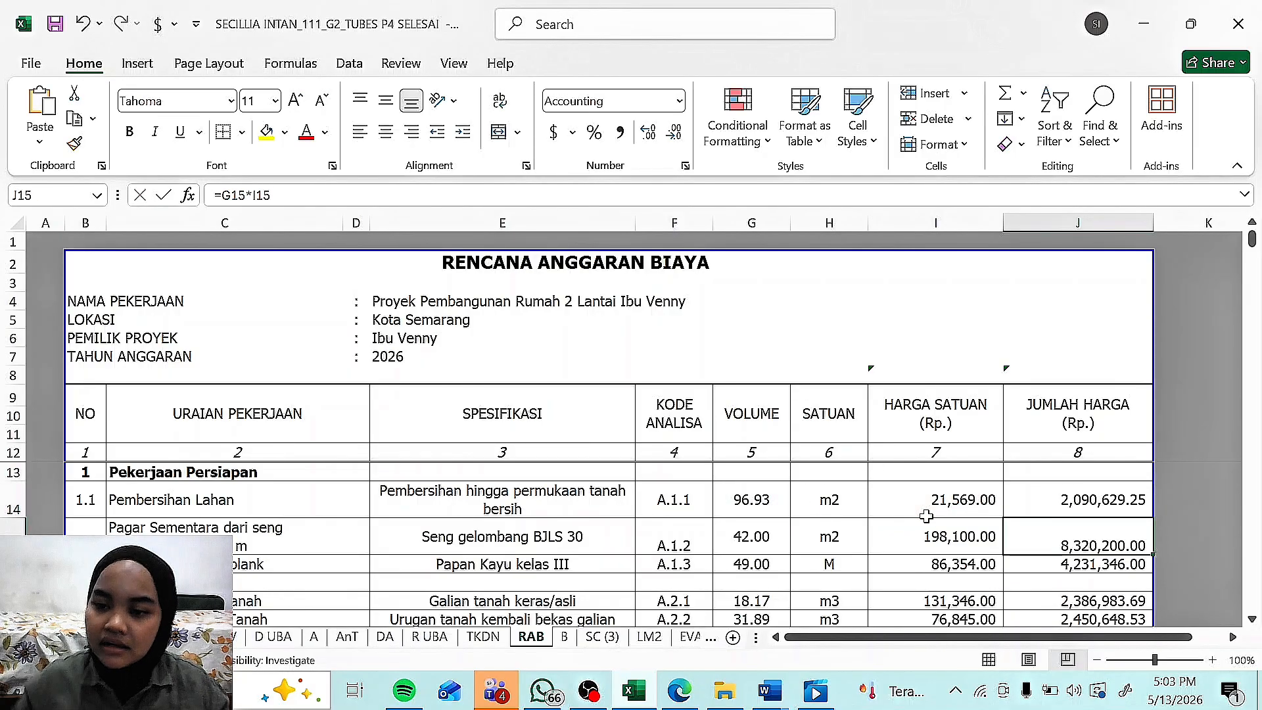
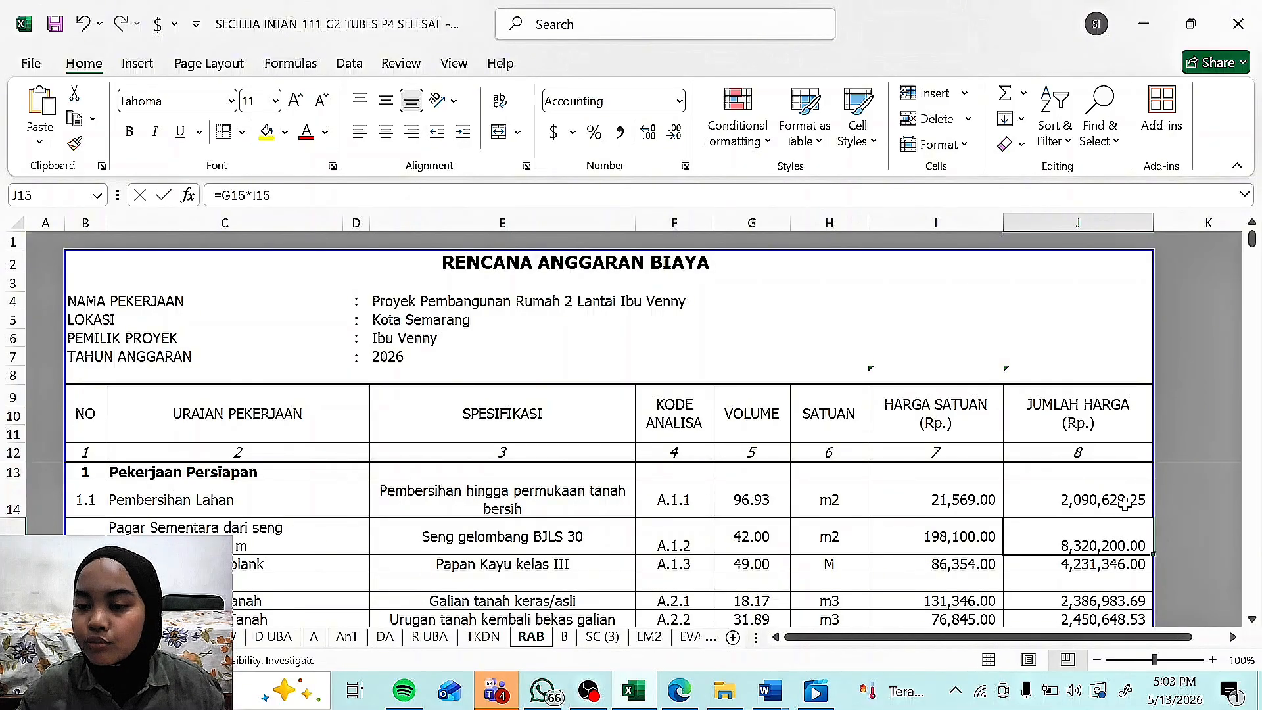
{"action": "left_click", "coordinate": [1125, 497]}
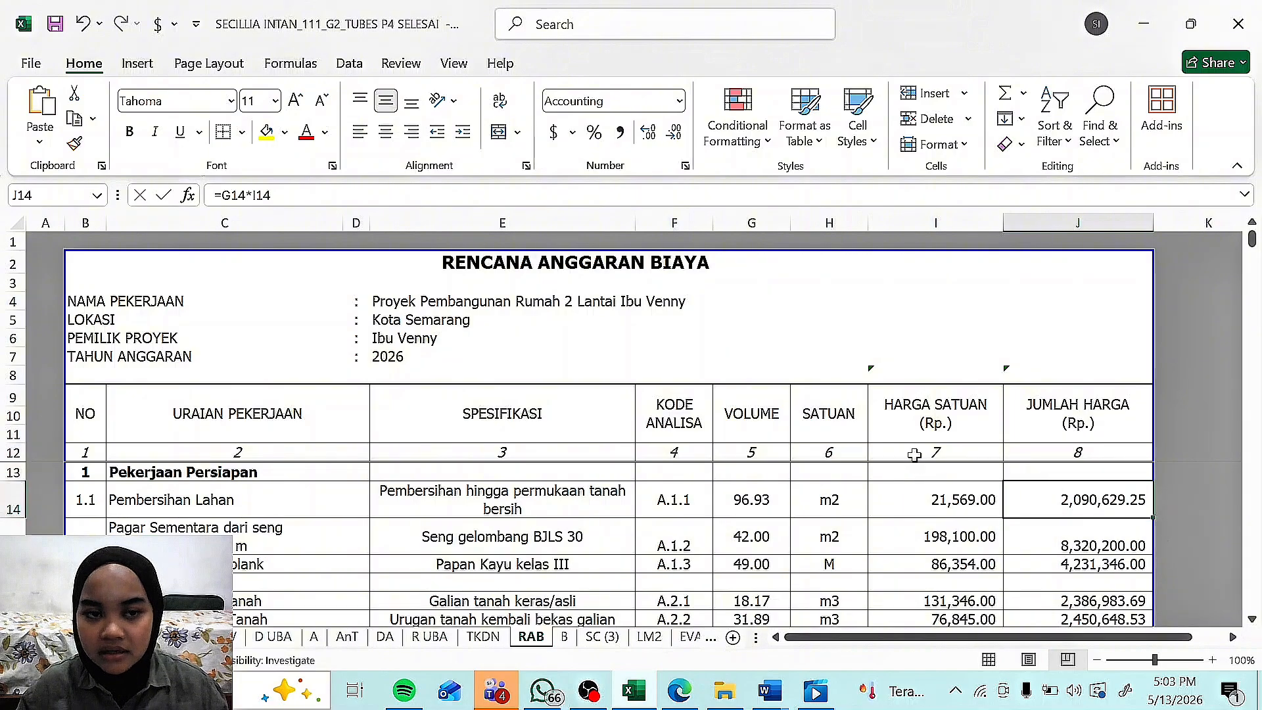
{"action": "scroll", "coordinate": [1160, 519], "scroll_direction": "down", "scroll_amount": 1}
{"action": "scroll", "coordinate": [1158, 511], "scroll_direction": "up", "scroll_amount": 1}
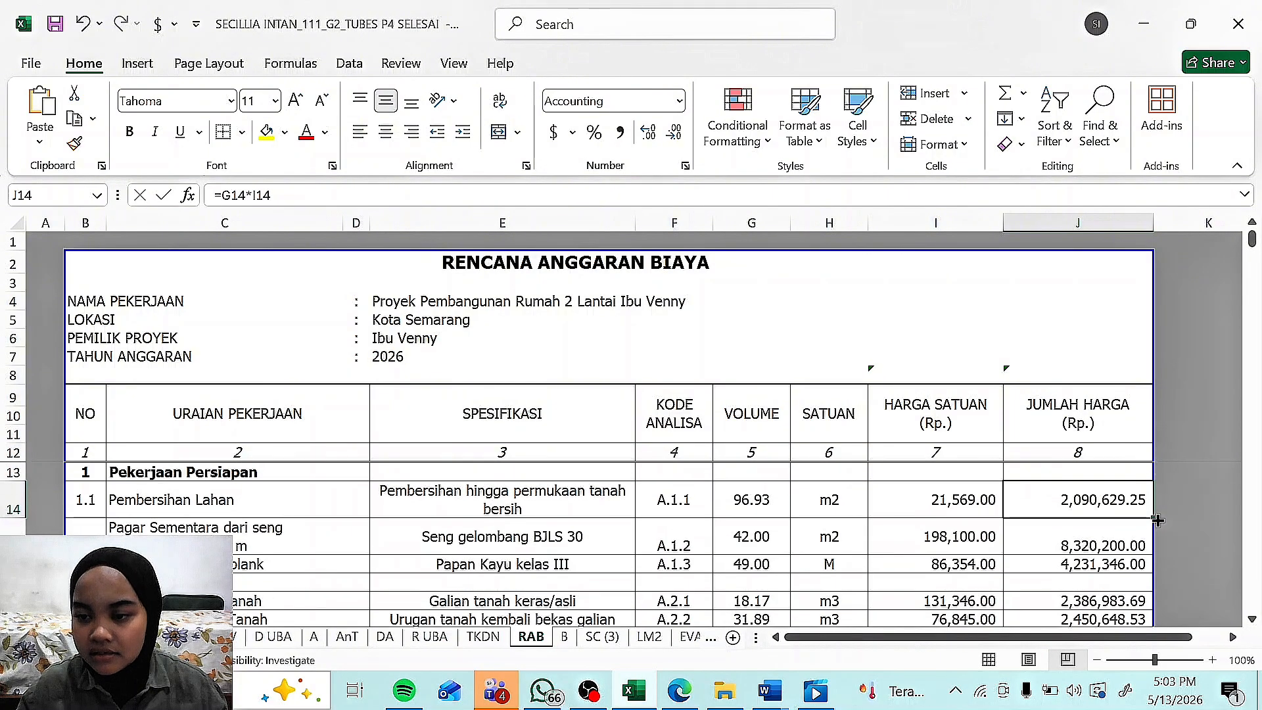
Step: Try filling the J14 total price formula down through J16 and undo that fill
{"action": "left_click_drag", "start_coordinate": [1156, 518], "coordinate": [1147, 566]}
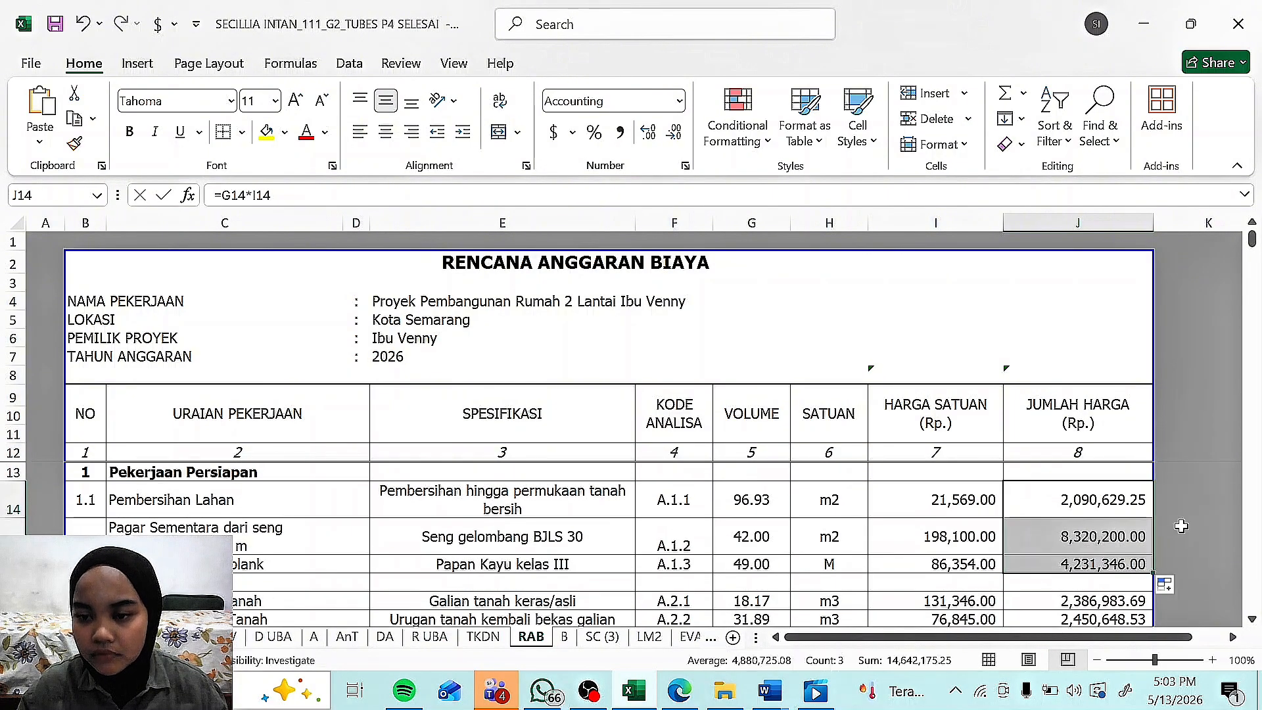
{"action": "left_click", "coordinate": [1147, 539]}
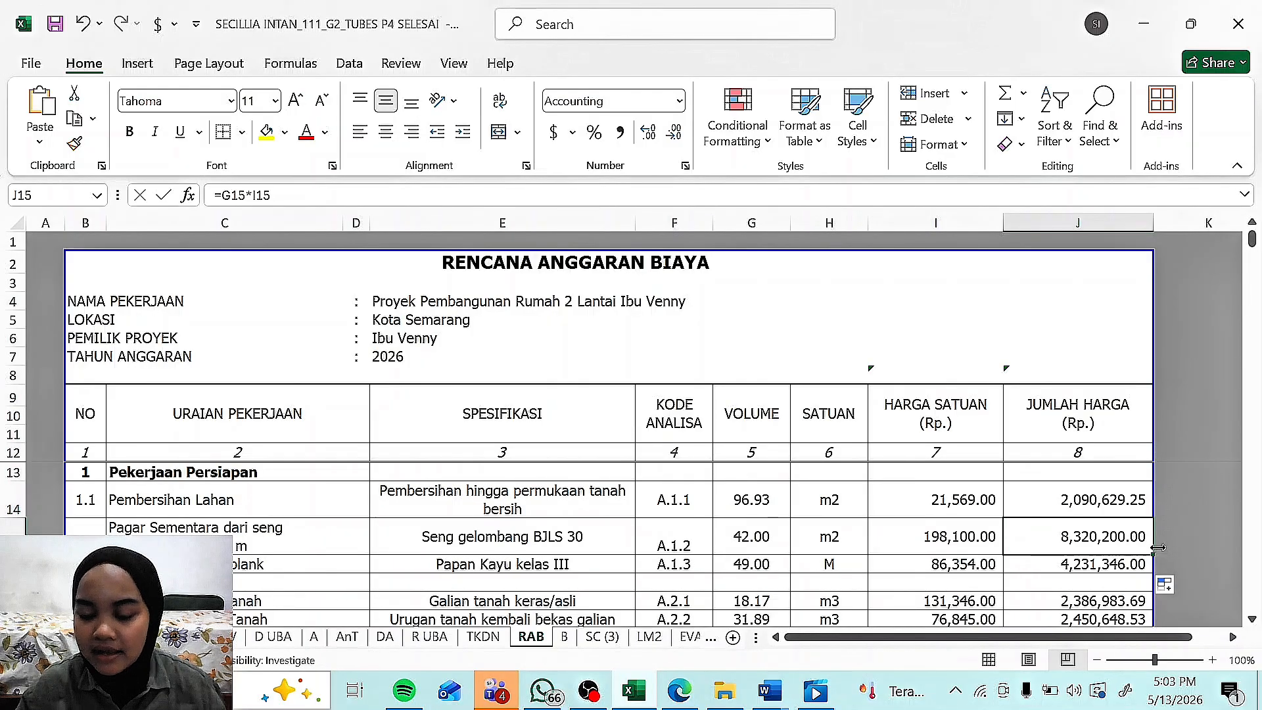
{"action": "key", "text": "ctrl+z"}
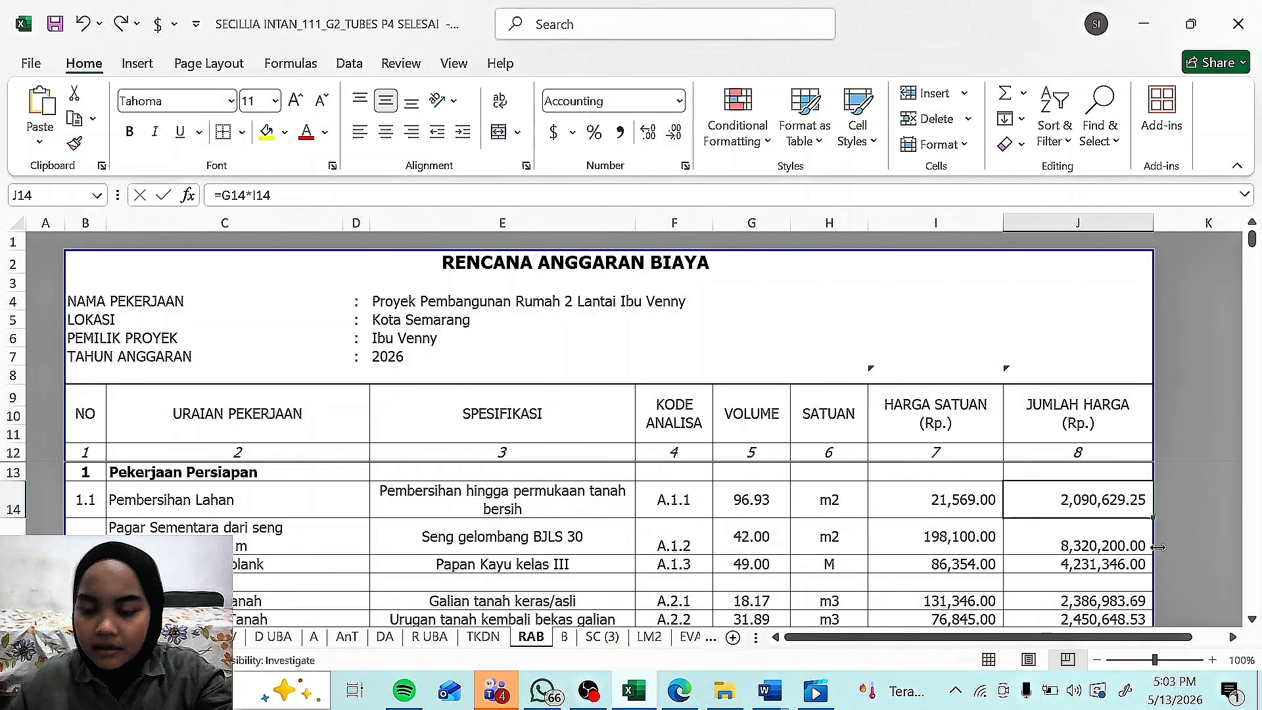
Step: Fill the J14 total price formula down through J16 and check which cells the J15 copy references
{"action": "left_click_drag", "start_coordinate": [1153, 519], "coordinate": [1147, 569]}
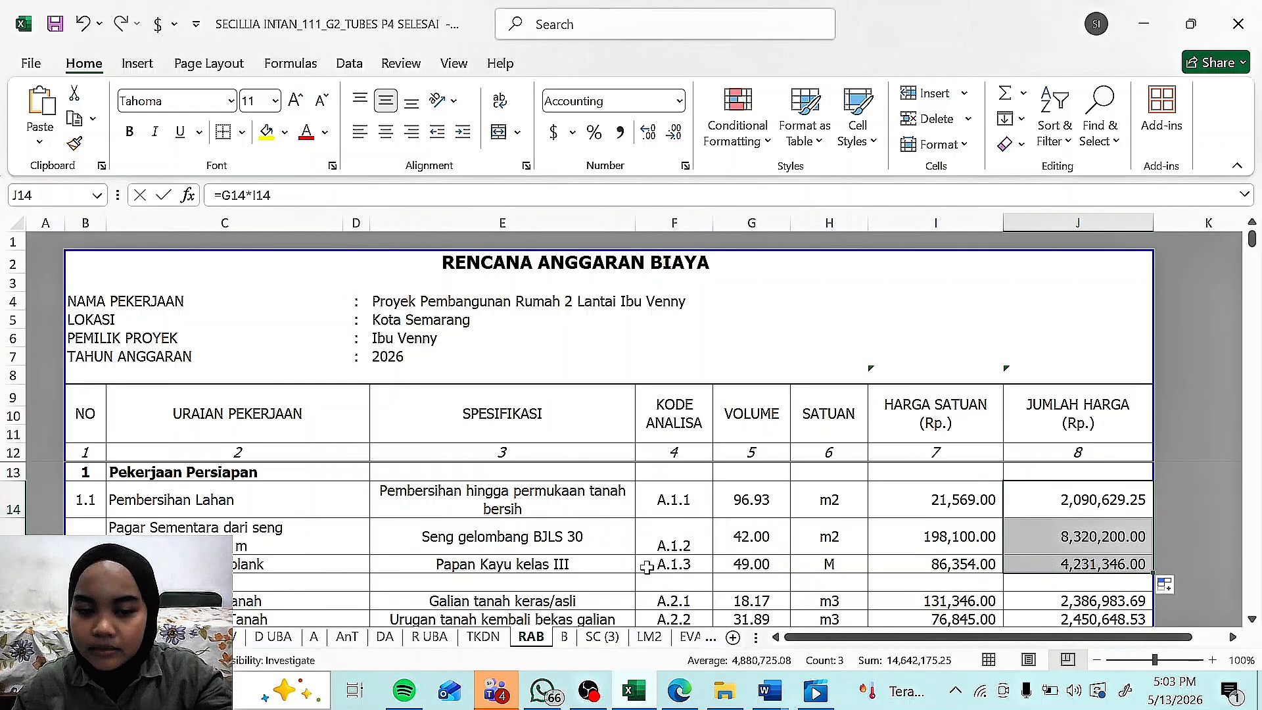
{"action": "left_click", "coordinate": [1112, 538]}
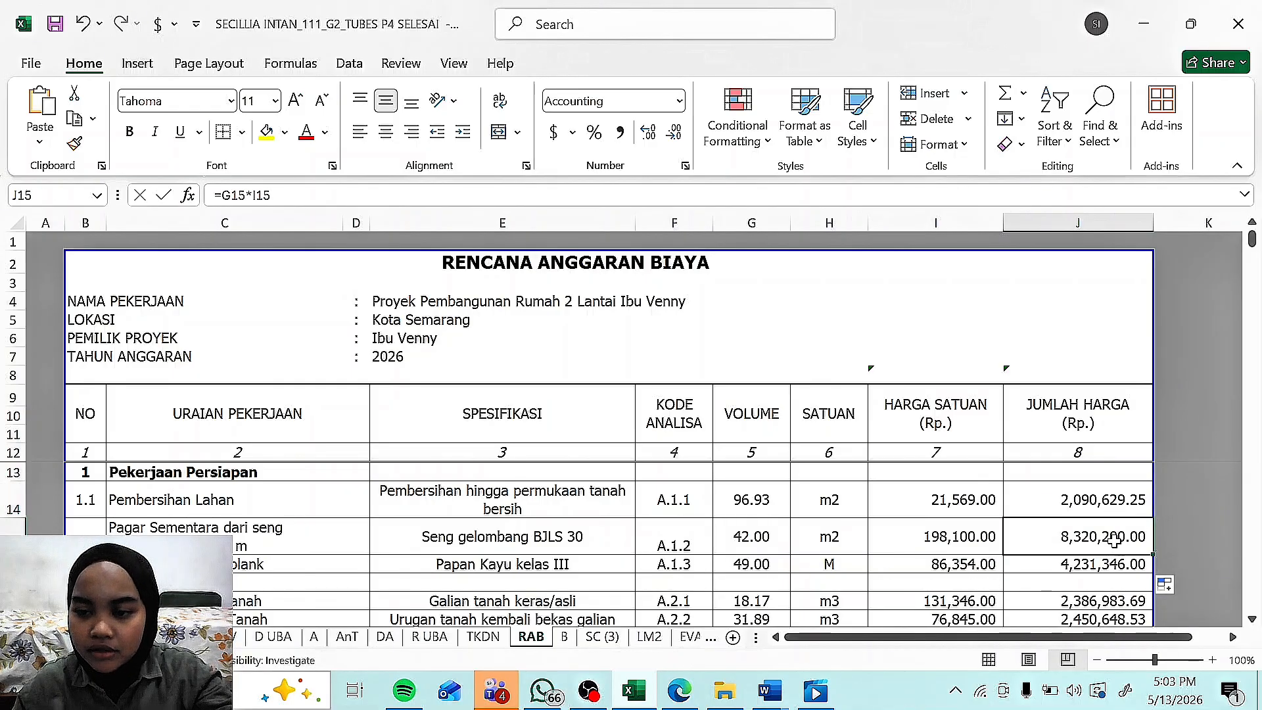
{"action": "key", "text": "F2"}
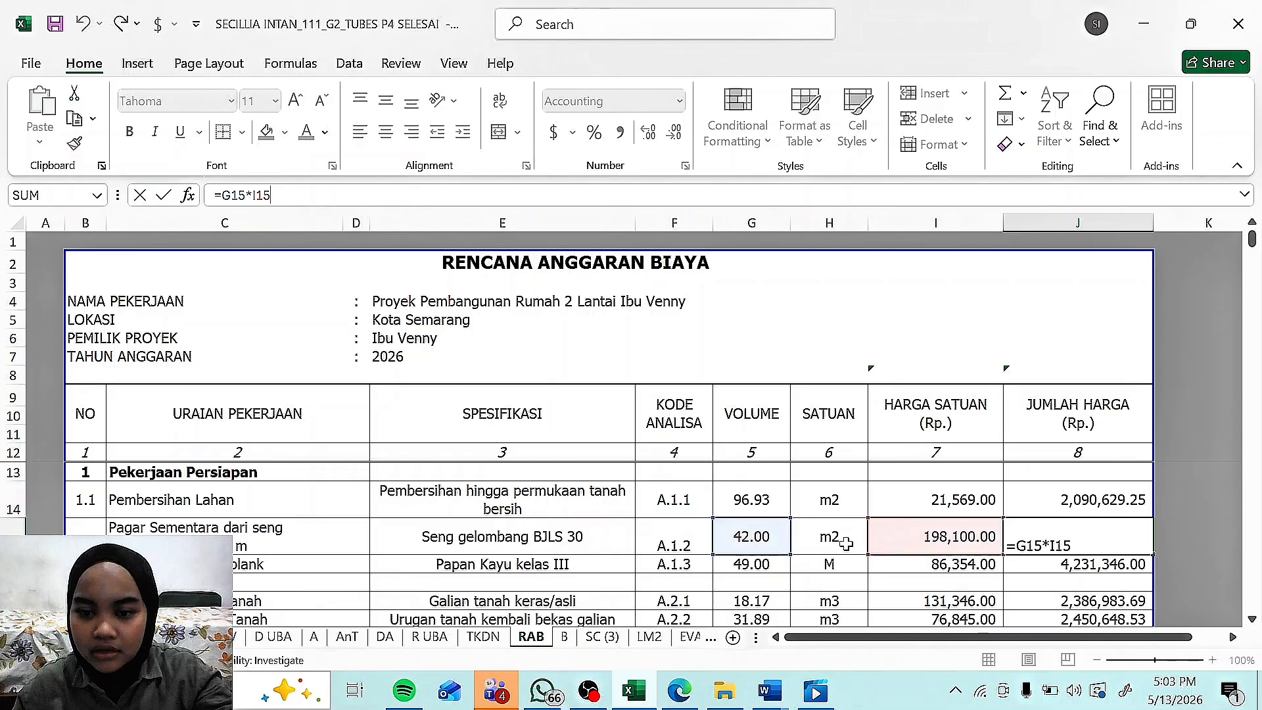
Step: Check which cells the total price formula in J16 references and leave it unchanged
{"action": "key", "text": "Return"}
{"action": "left_click", "coordinate": [366, 201]}
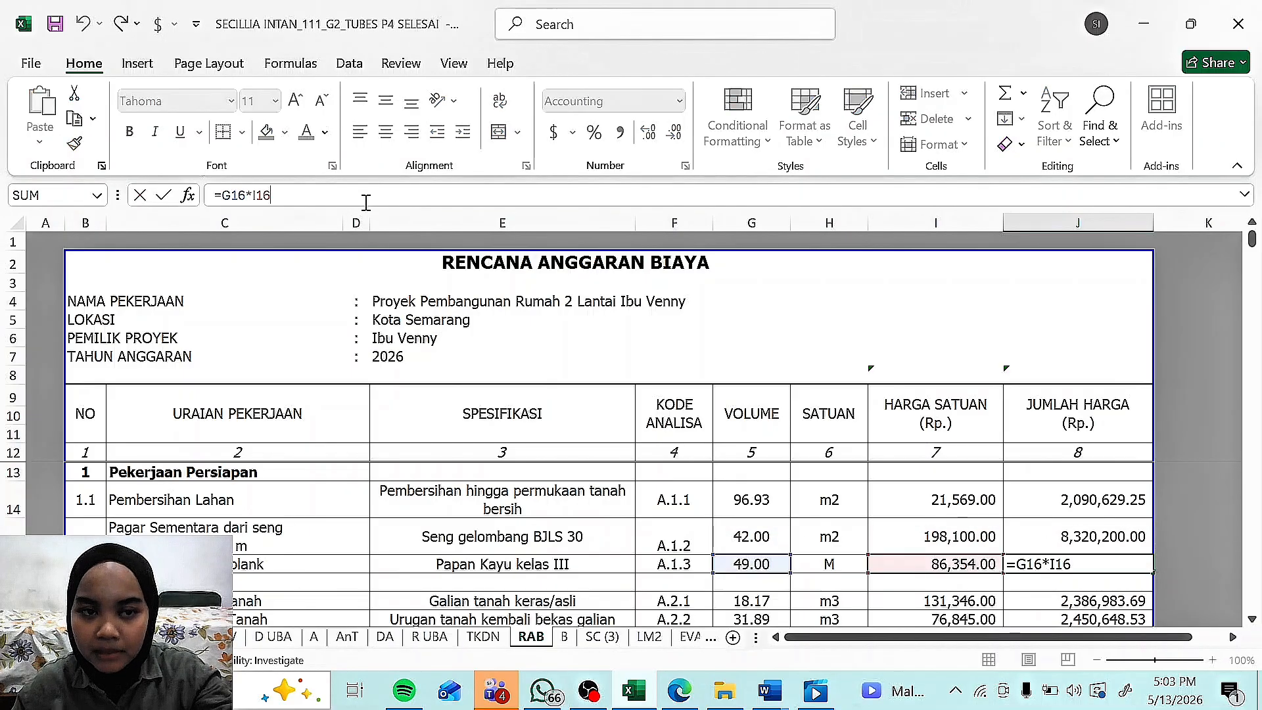
{"action": "left_click", "coordinate": [547, 427]}
{"action": "scroll", "coordinate": [547, 426], "scroll_direction": "down", "scroll_amount": 1}
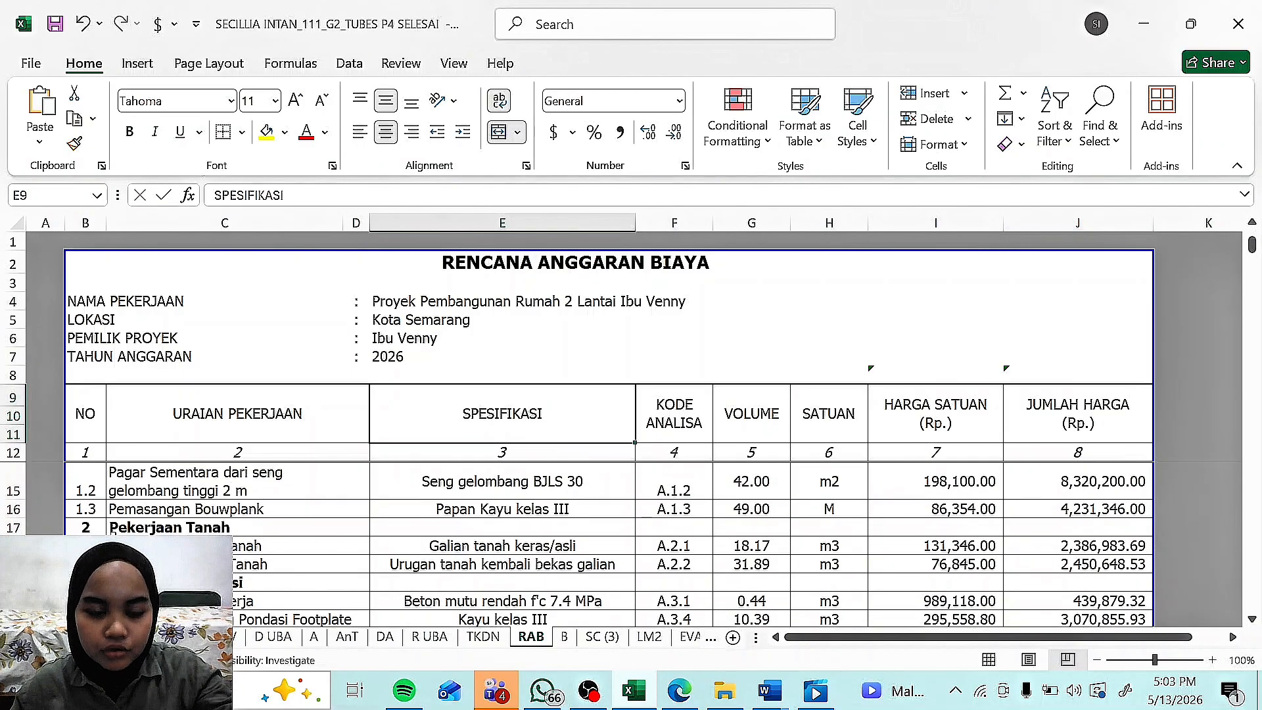
Step: Examine the description, volume, unit, unit price and total price formulas of the Pekerjaan Tanah items in rows 18 and 19
{"action": "left_click", "coordinate": [295, 545]}
{"action": "scroll", "coordinate": [129, 512], "scroll_direction": "up", "scroll_amount": 1}
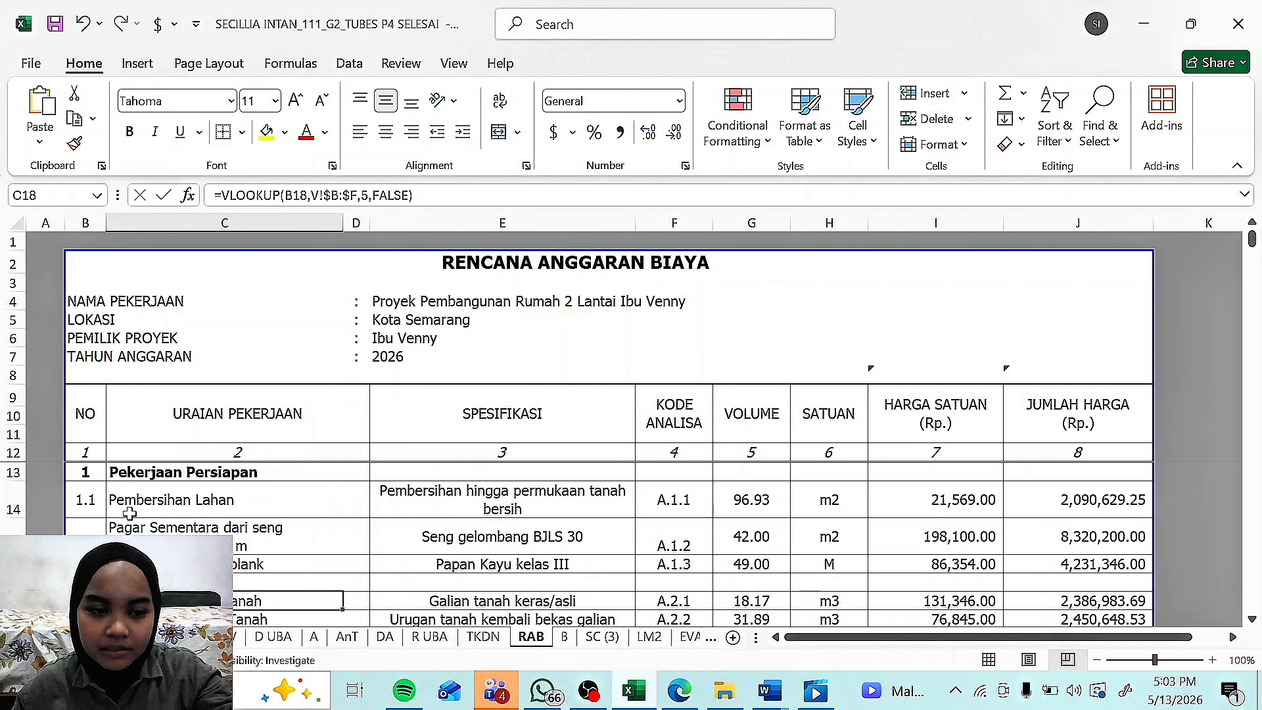
{"action": "scroll", "coordinate": [535, 574], "scroll_direction": "down", "scroll_amount": 1}
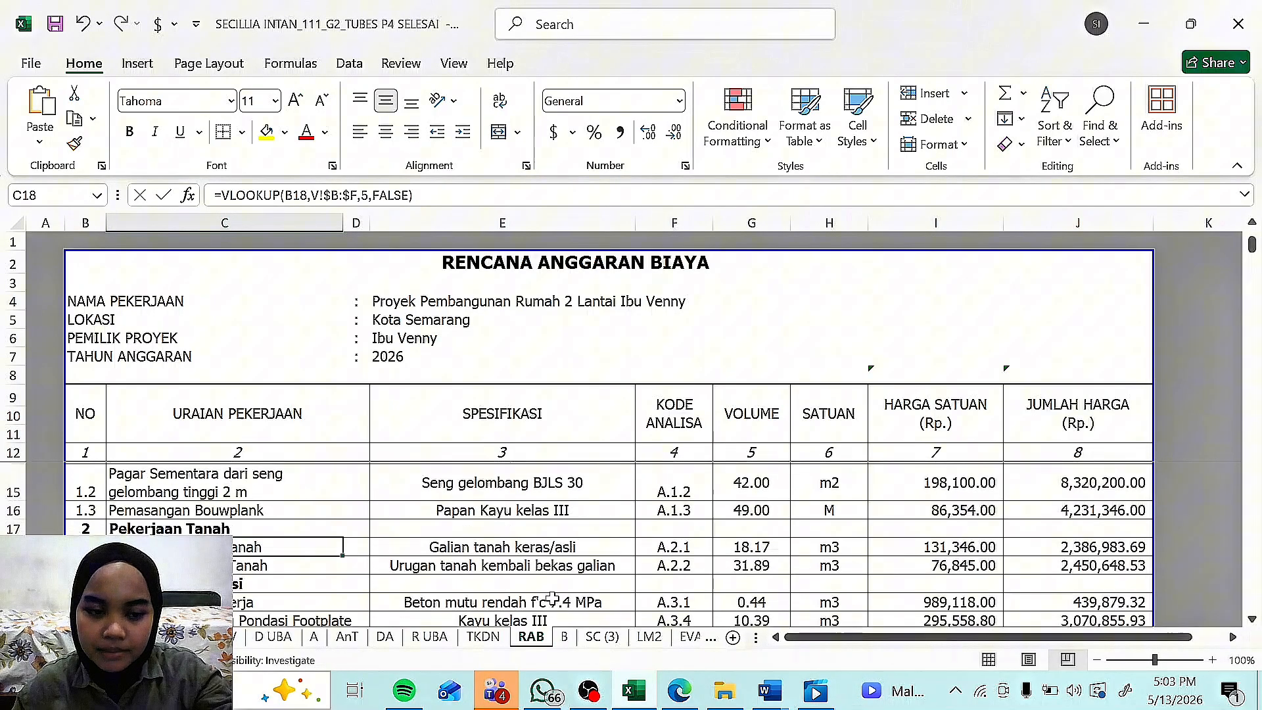
{"action": "left_click", "coordinate": [727, 550]}
{"action": "key", "text": "Down"}
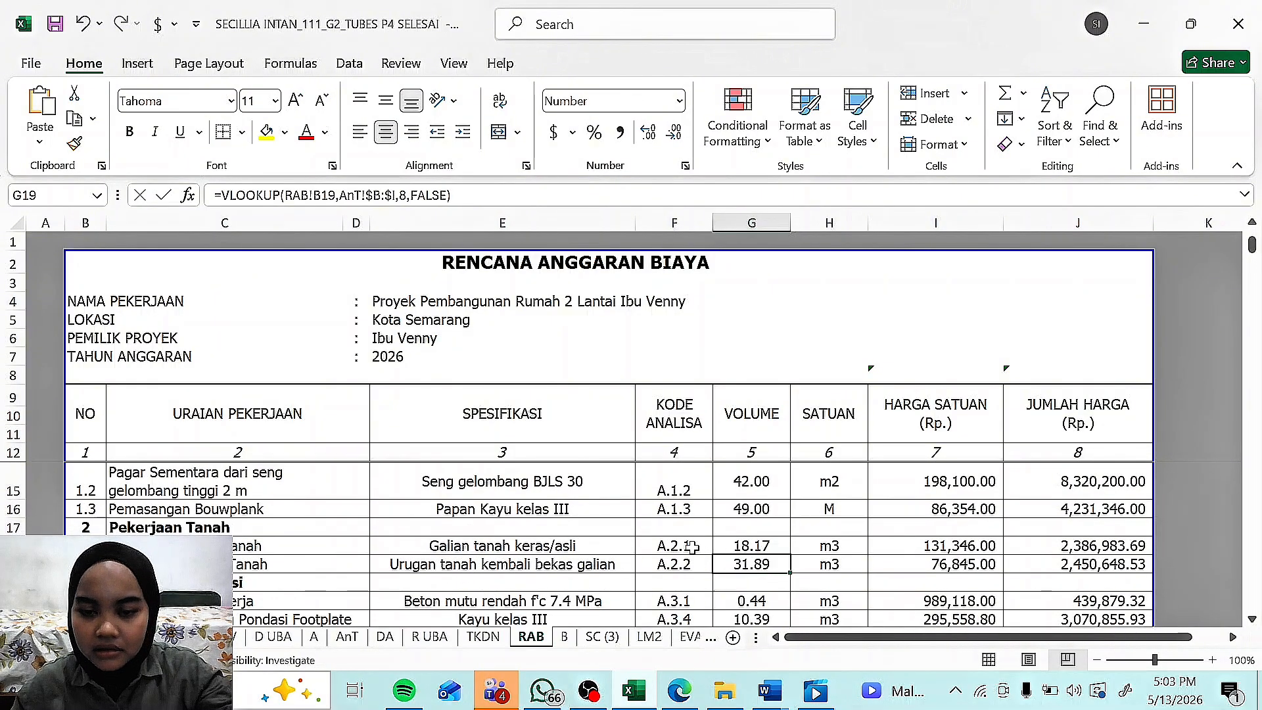
{"action": "left_click", "coordinate": [839, 545]}
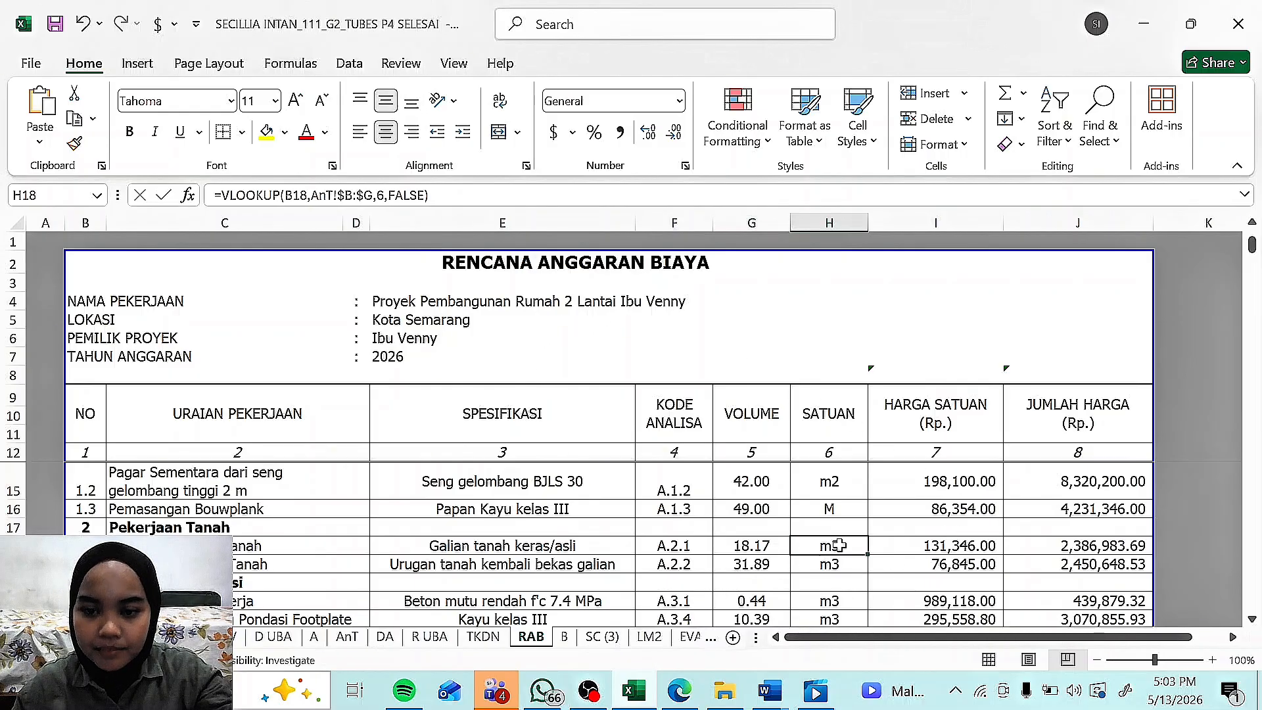
{"action": "left_click", "coordinate": [937, 552]}
{"action": "left_click", "coordinate": [1048, 551]}
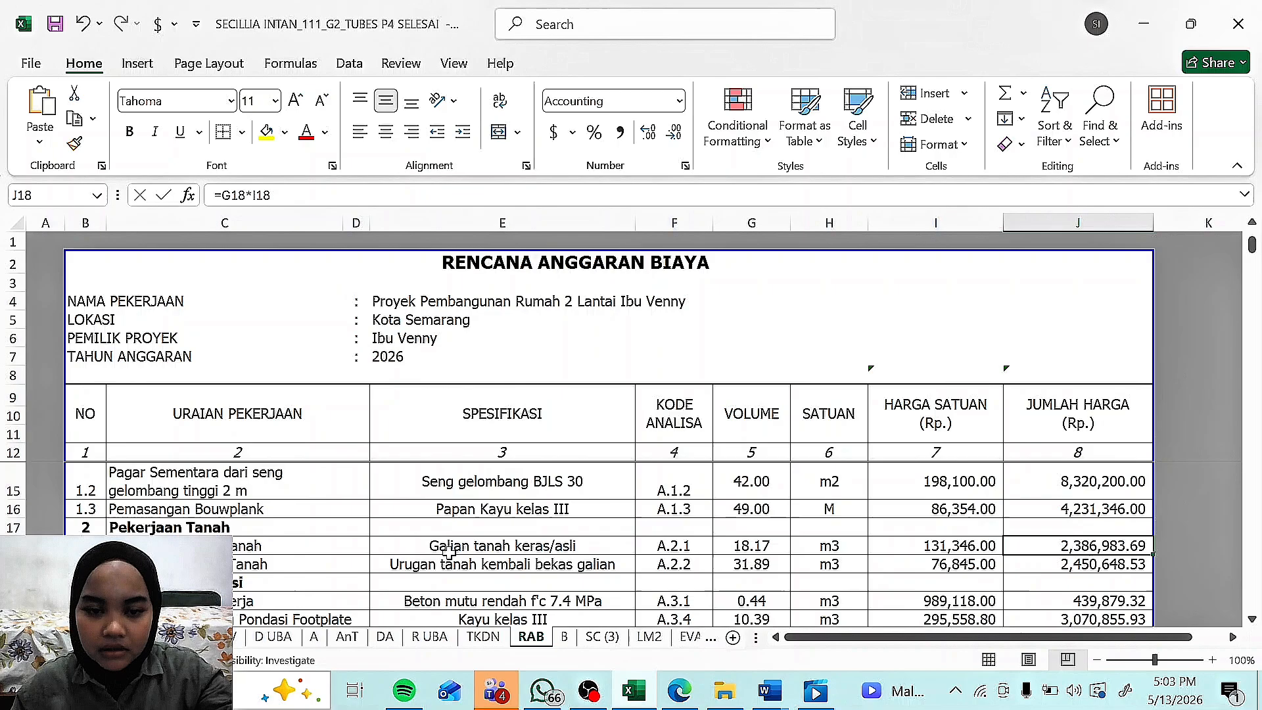
Step: Go through the work item descriptions of Pekerjaan Persiapan and Pekerjaan Tanah in column C, from C14 down to C19
{"action": "scroll", "coordinate": [284, 548], "scroll_direction": "up", "scroll_amount": 1}
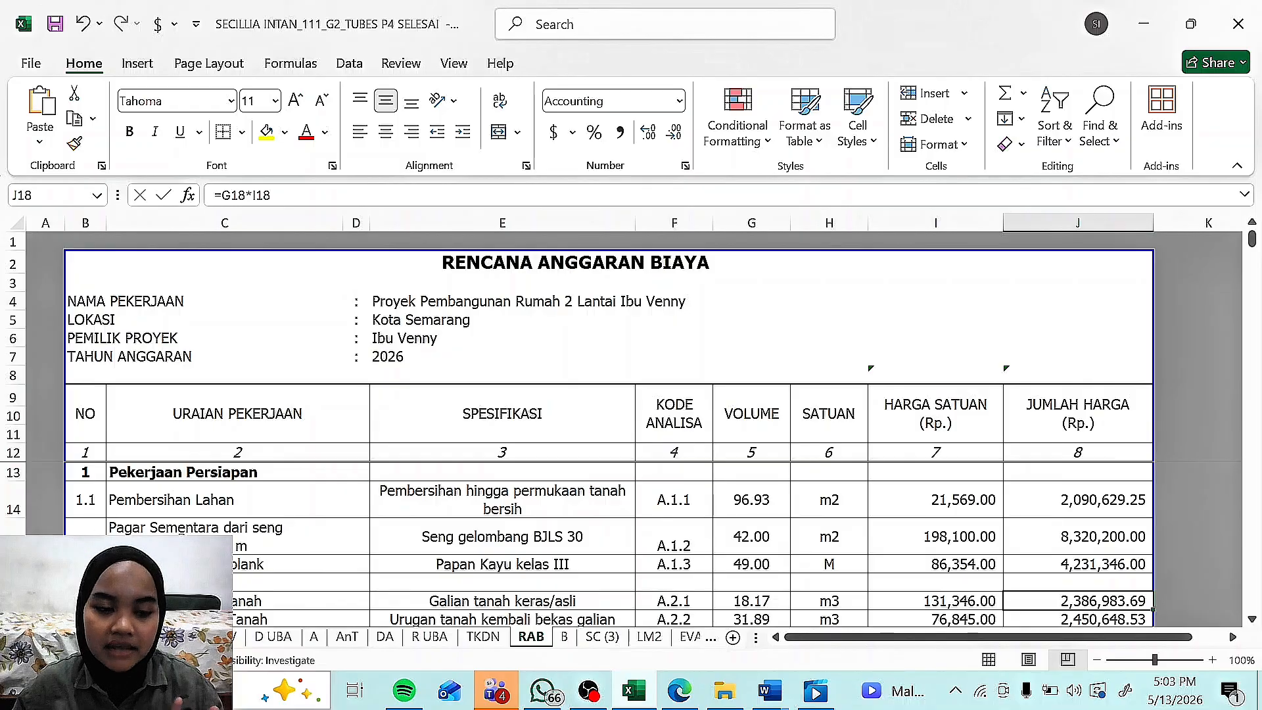
{"action": "left_click", "coordinate": [131, 498]}
{"action": "key", "text": "Down"}
{"action": "key", "text": "Down"}
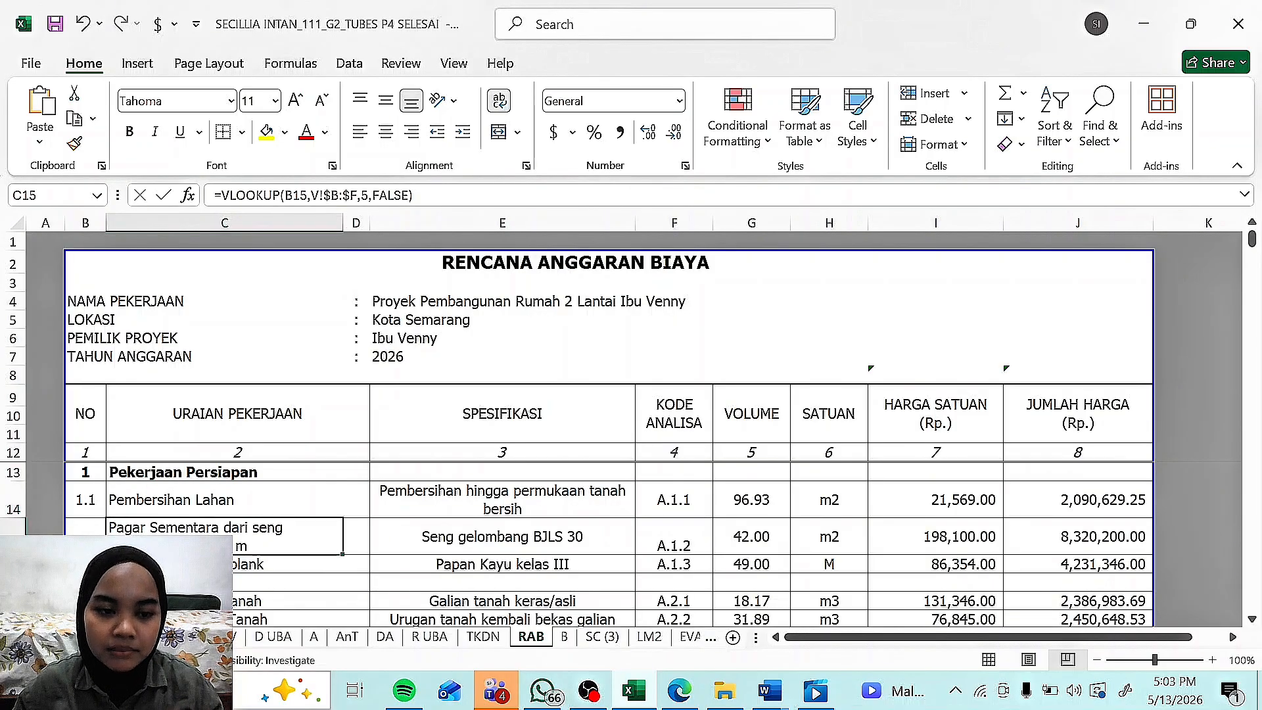
{"action": "scroll", "coordinate": [180, 531], "scroll_direction": "down", "scroll_amount": 2}
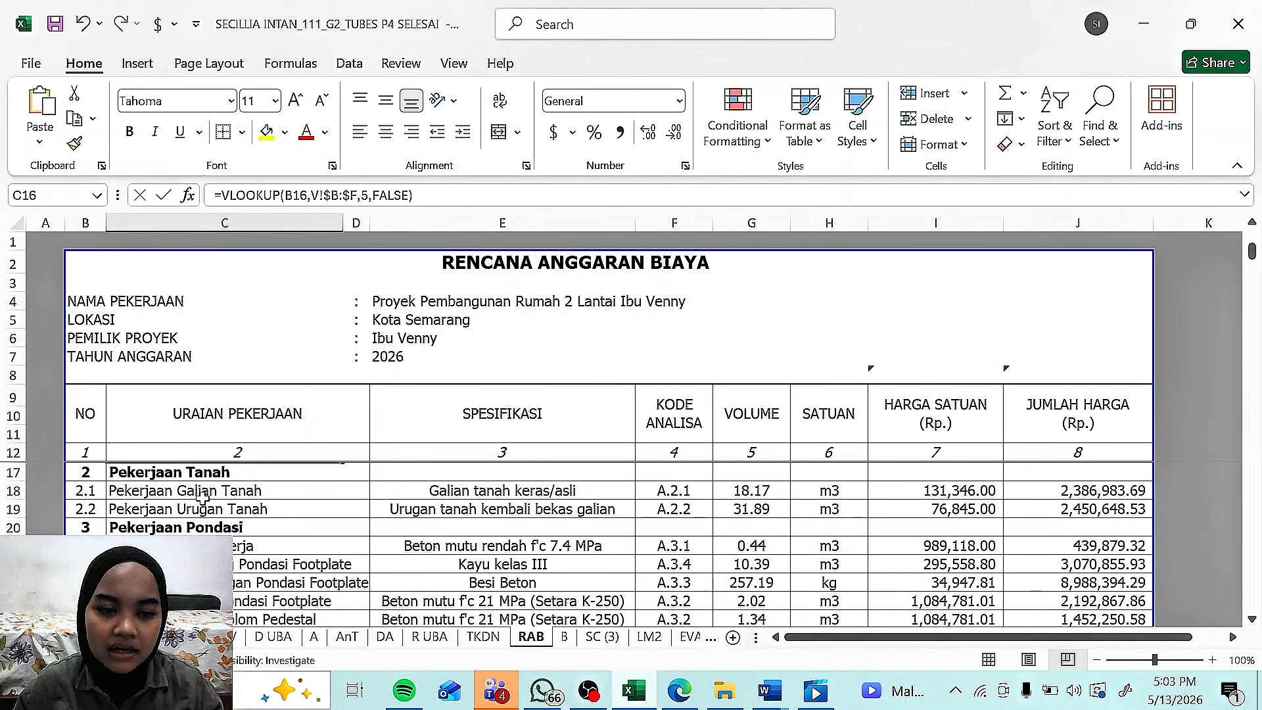
{"action": "key", "text": "Down"}
{"action": "key", "text": "Down"}
{"action": "key", "text": "Down"}
{"action": "scroll", "coordinate": [1084, 533], "scroll_direction": "up", "scroll_amount": 2}
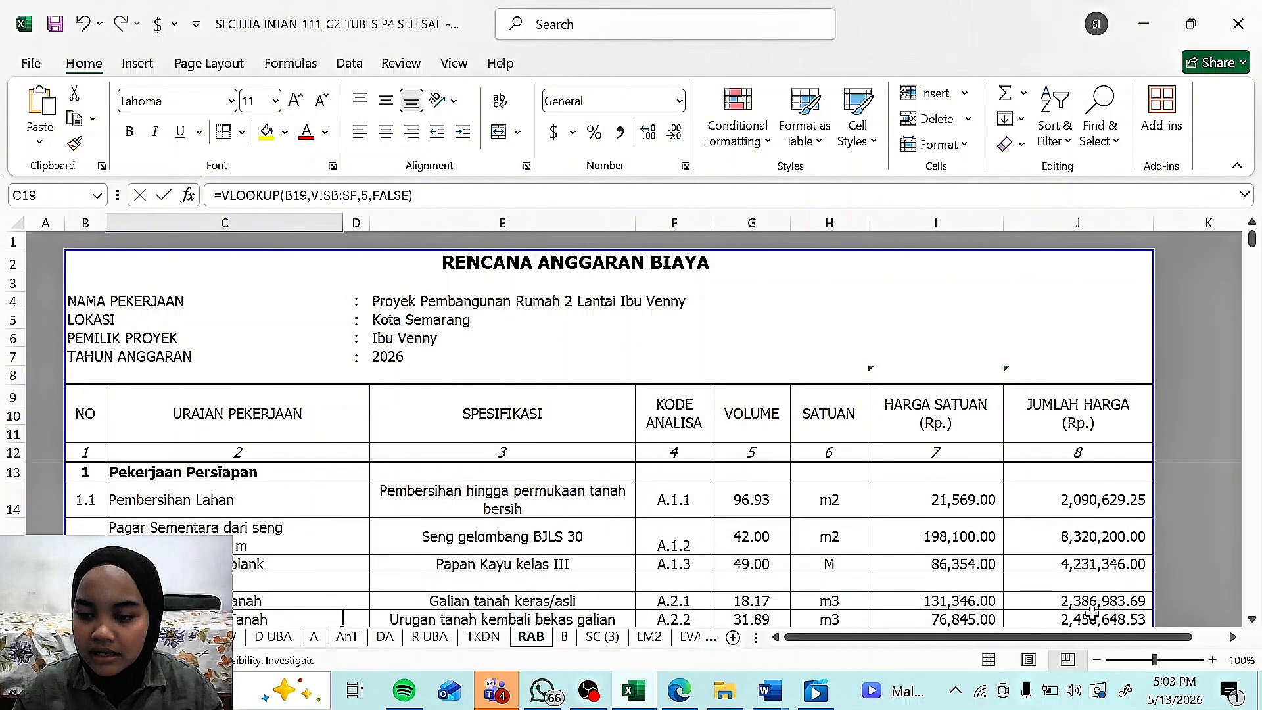
Step: Total the Jumlah Harga values of work sections 1 and 2 in K19 with =SUM(J14:J19)
{"action": "scroll", "coordinate": [1090, 612], "scroll_direction": "down", "scroll_amount": 2}
{"action": "scroll", "coordinate": [1096, 571], "scroll_direction": "up", "scroll_amount": 2}
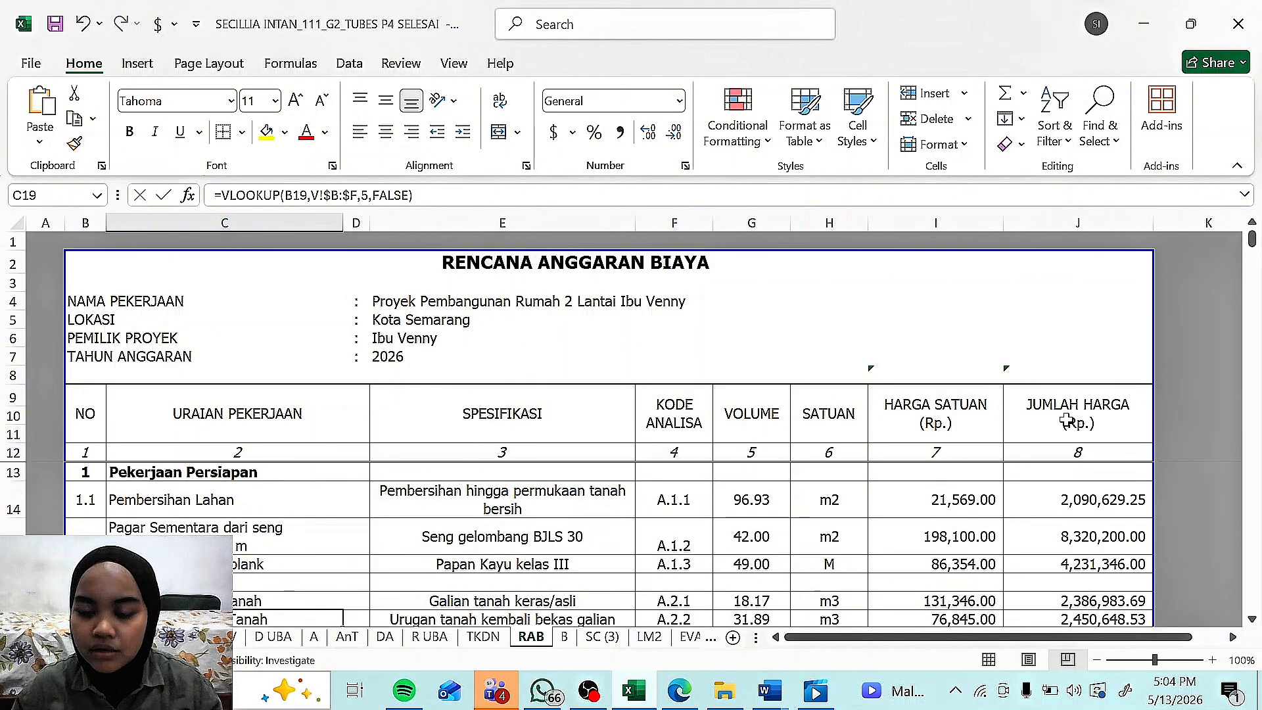
{"action": "scroll", "coordinate": [1087, 552], "scroll_direction": "down", "scroll_amount": 1}
{"action": "left_click_drag", "start_coordinate": [1137, 642], "coordinate": [1174, 642]}
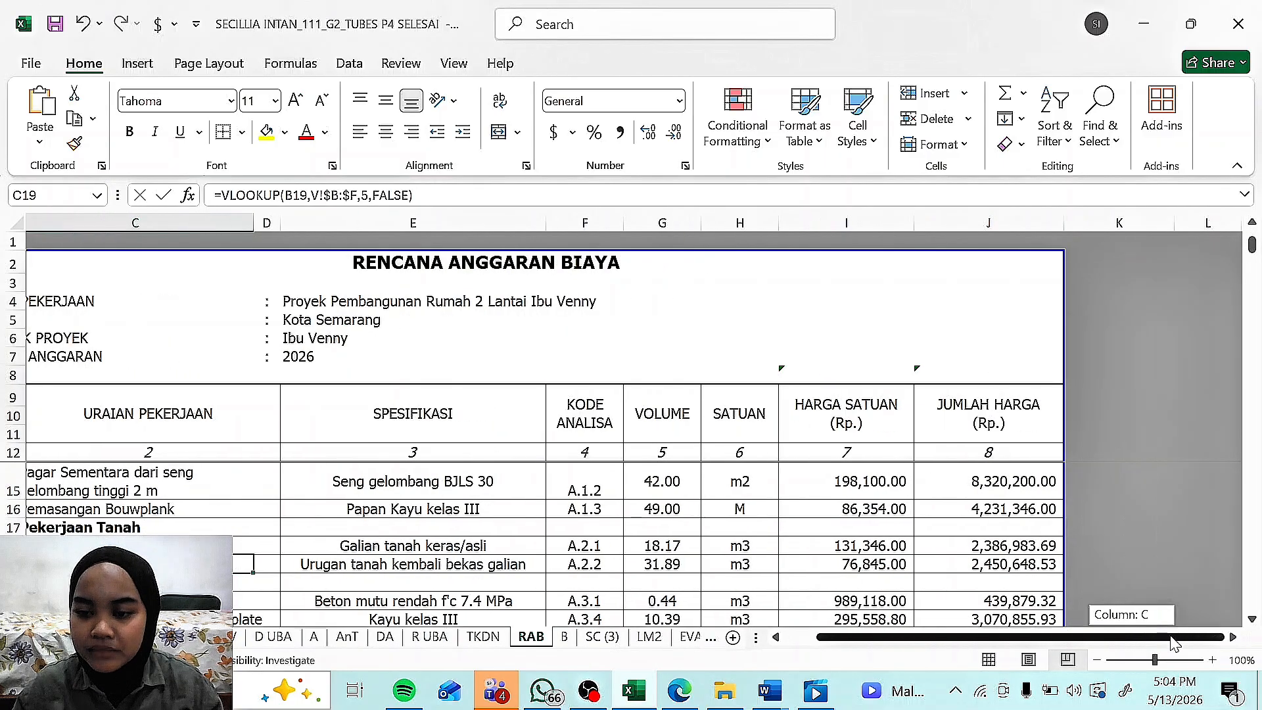
{"action": "left_click", "coordinate": [1153, 564]}
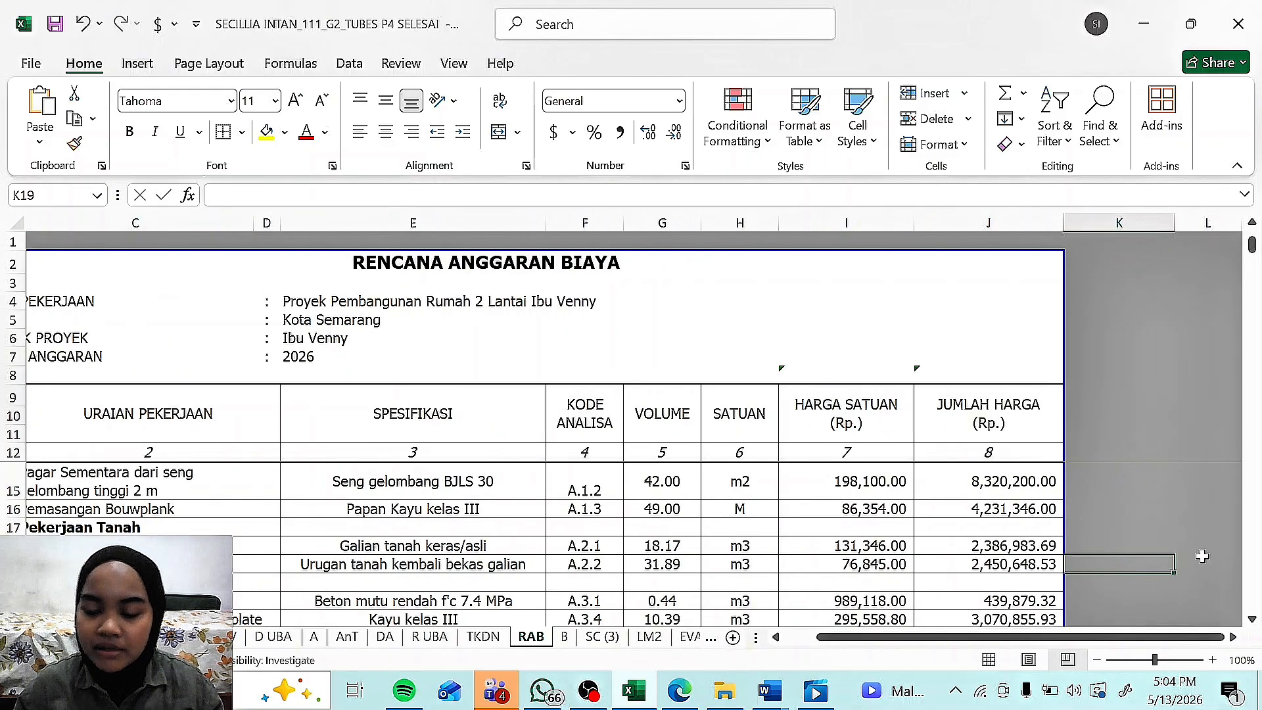
{"action": "type", "text": "=SUM"}
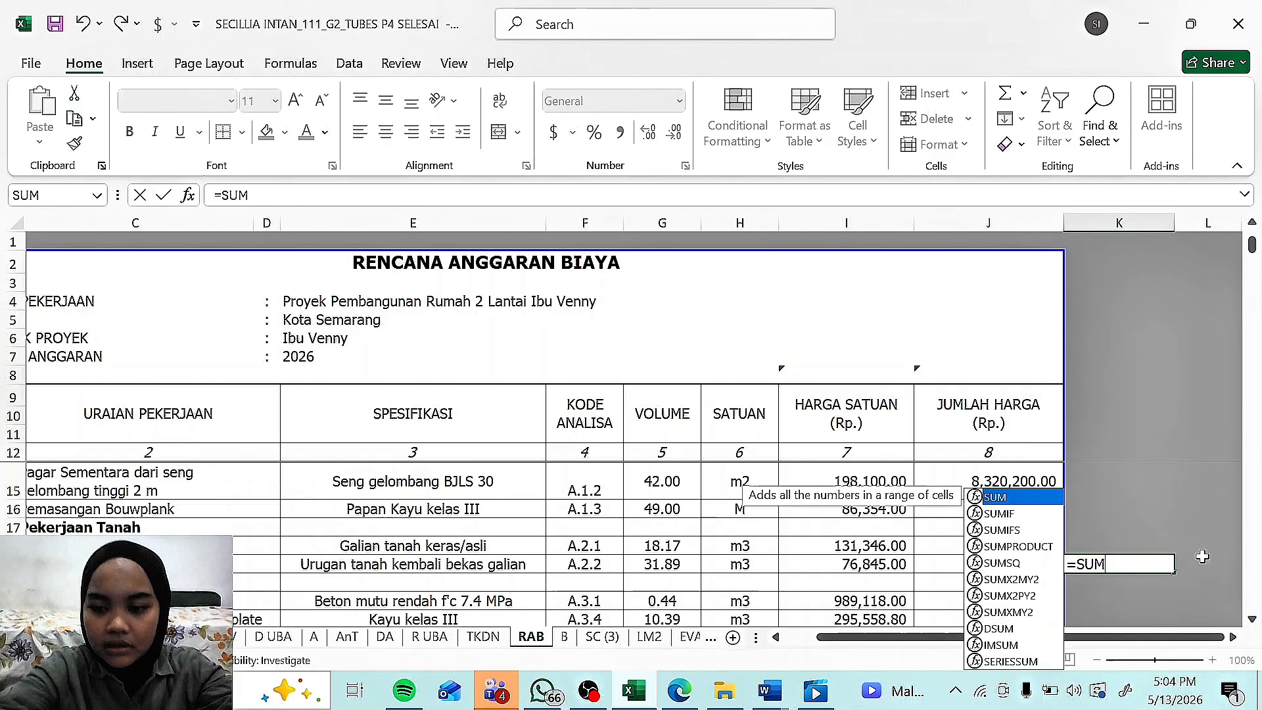
{"action": "double_click", "coordinate": [998, 498]}
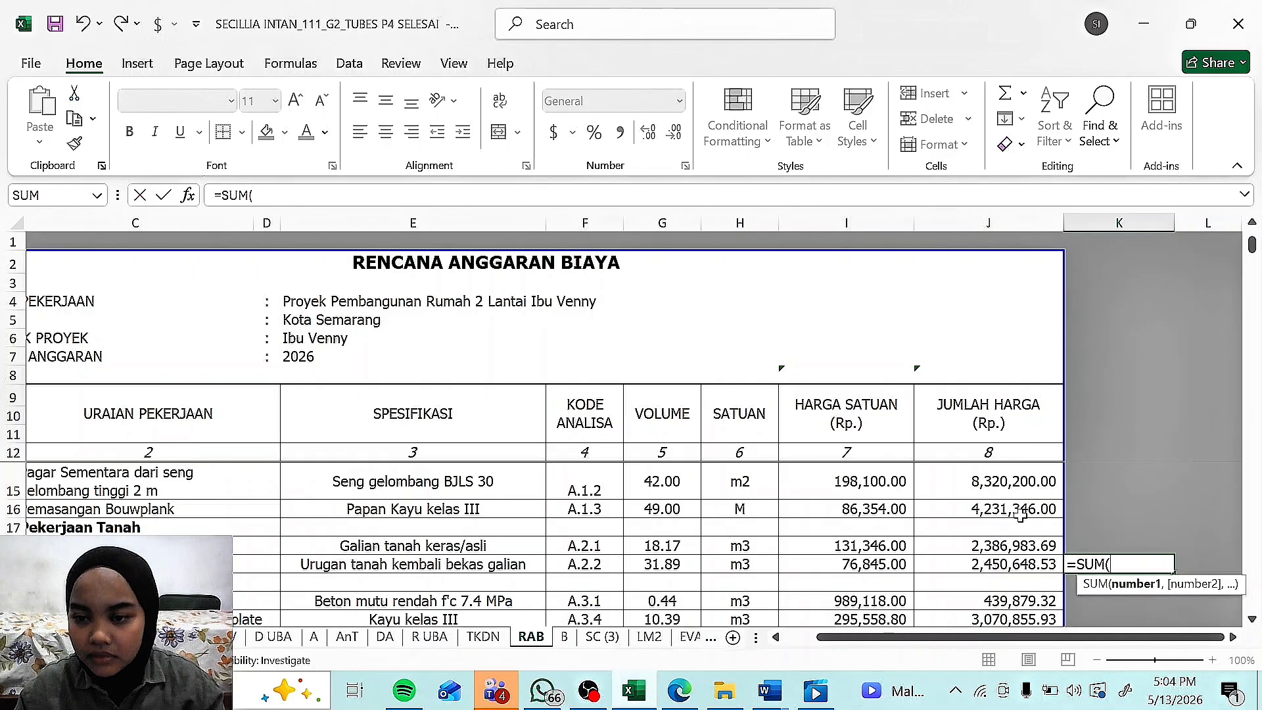
{"action": "scroll", "coordinate": [1025, 506], "scroll_direction": "up", "scroll_amount": 1}
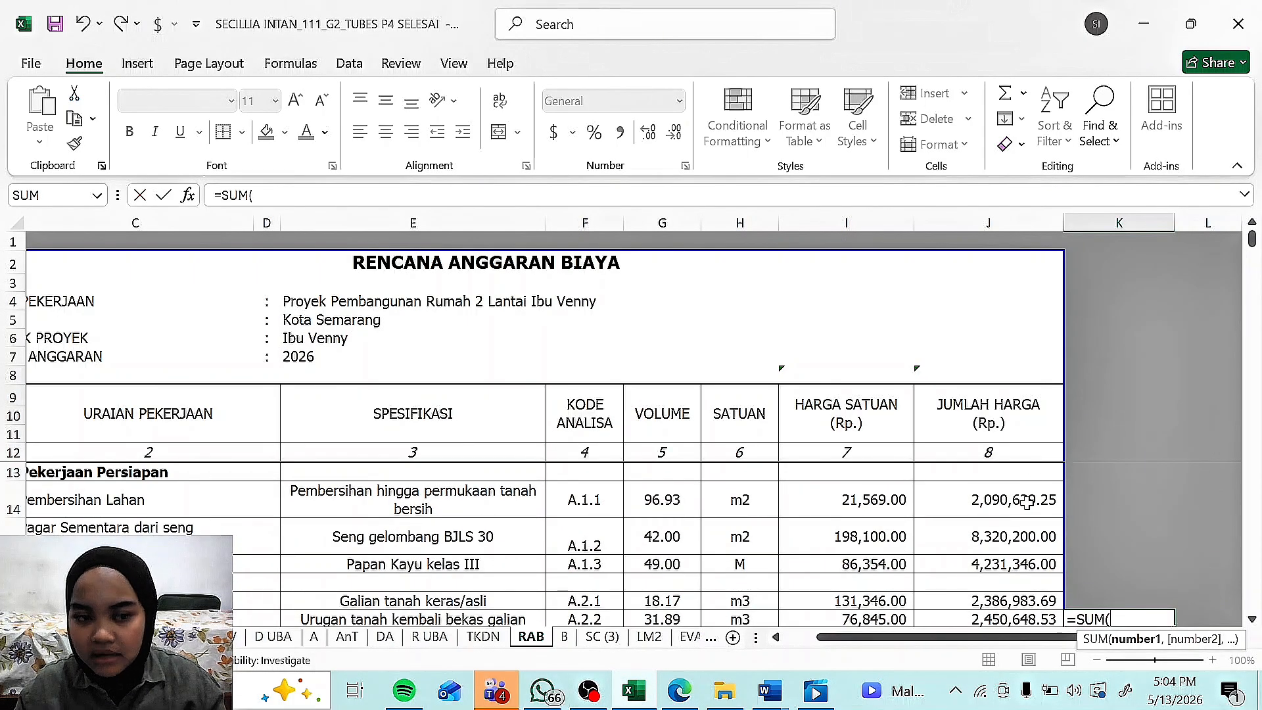
{"action": "left_click_drag", "start_coordinate": [1026, 502], "coordinate": [1007, 539]}
{"action": "key", "text": "Return"}
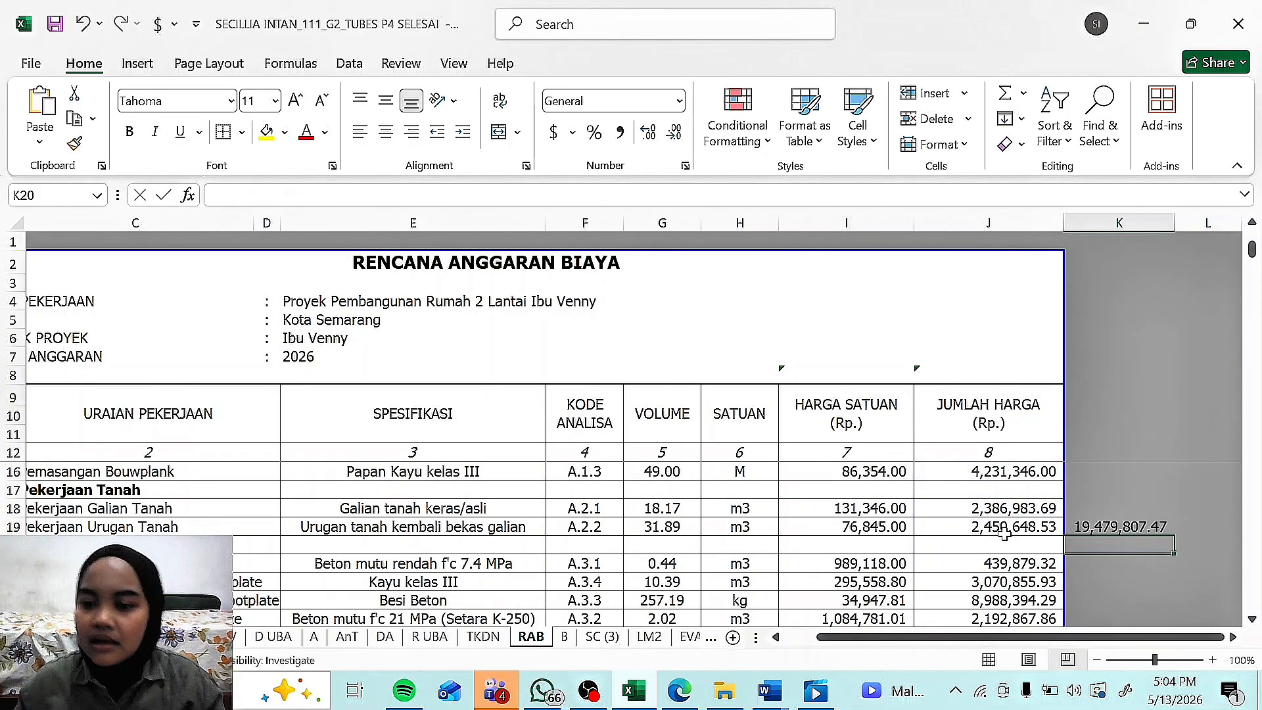
Step: Examine the SUM formula in K19 and the rows of work sections 1 and 2 that it totals
{"action": "left_click_drag", "start_coordinate": [1131, 536], "coordinate": [1129, 528]}
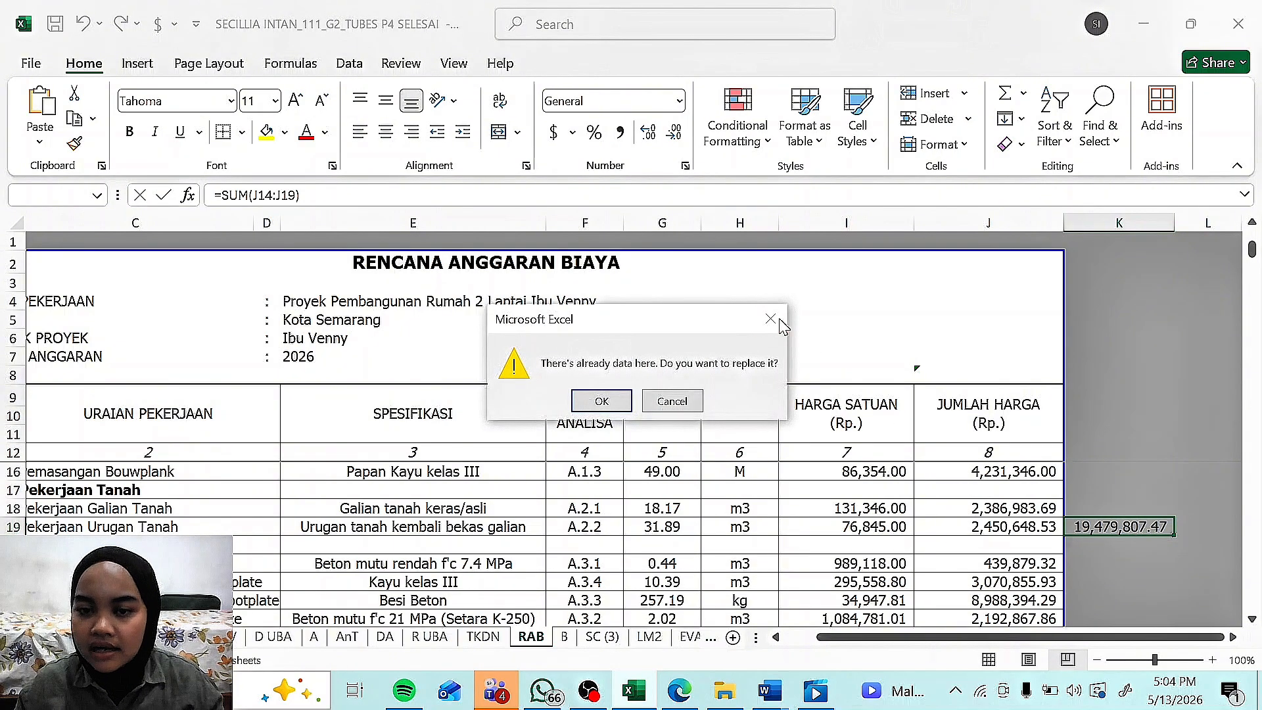
{"action": "left_click", "coordinate": [779, 320]}
{"action": "left_click", "coordinate": [1111, 528]}
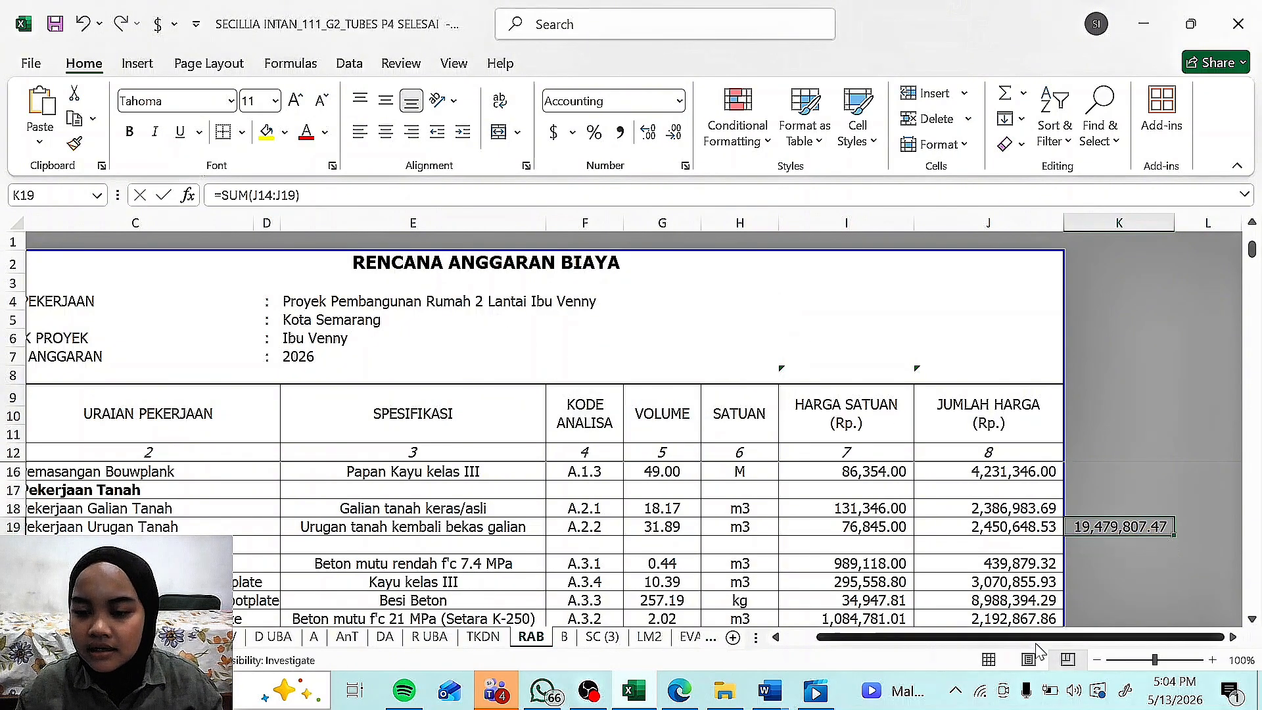
{"action": "scroll", "coordinate": [1037, 636], "scroll_direction": "left", "scroll_amount": 2}
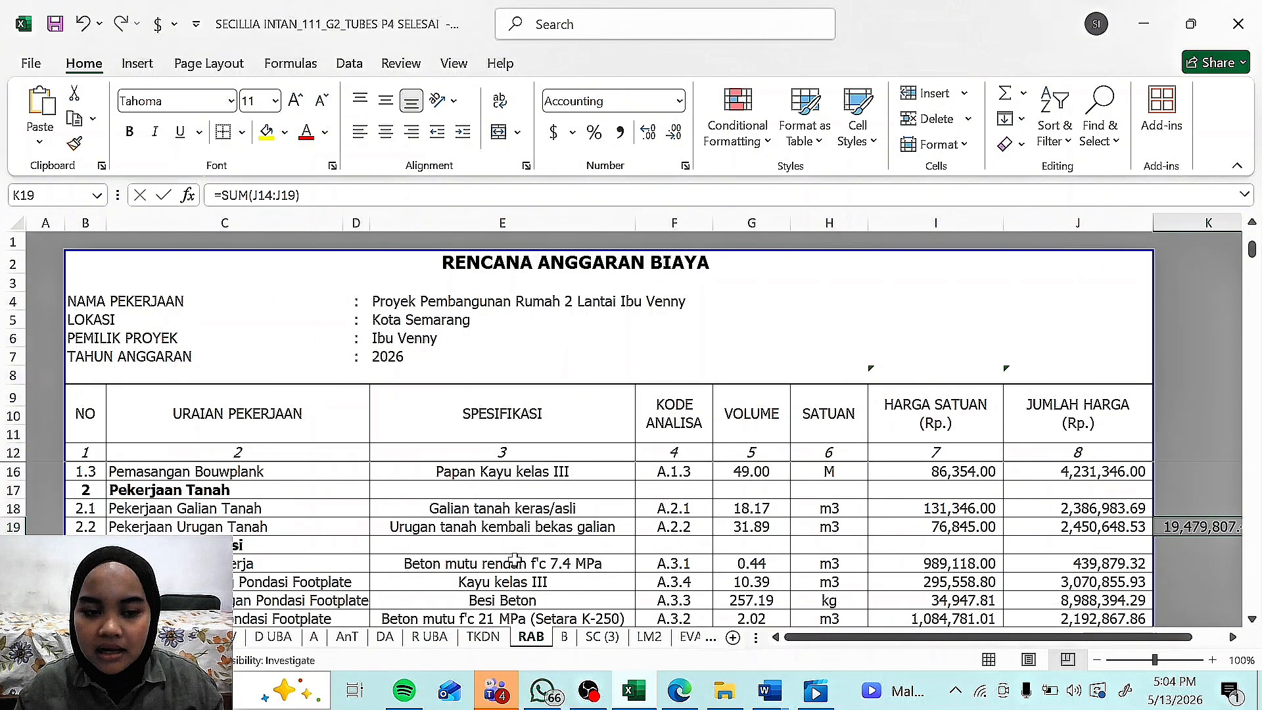
{"action": "scroll", "coordinate": [501, 560], "scroll_direction": "up", "scroll_amount": 1}
{"action": "scroll", "coordinate": [500, 560], "scroll_direction": "down", "scroll_amount": 2}
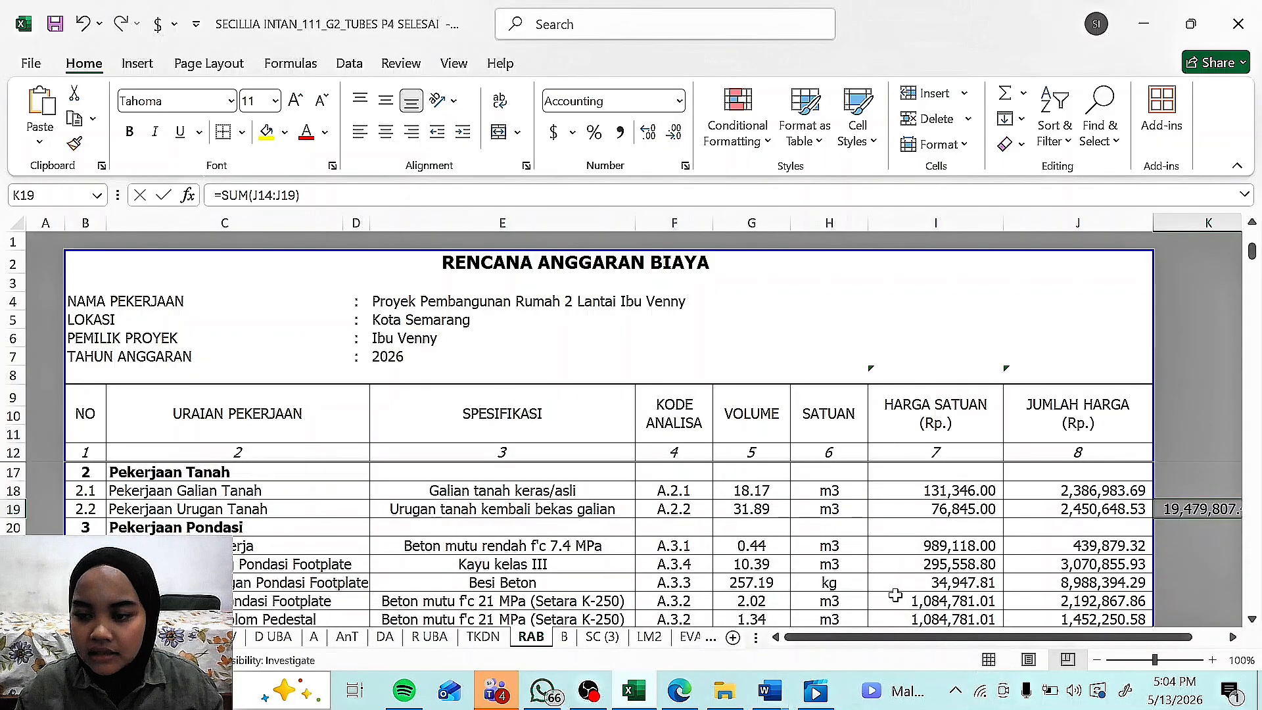
{"action": "scroll", "coordinate": [903, 659], "scroll_direction": "up", "scroll_amount": 2}
{"action": "left_click_drag", "start_coordinate": [902, 637], "coordinate": [1041, 610]}
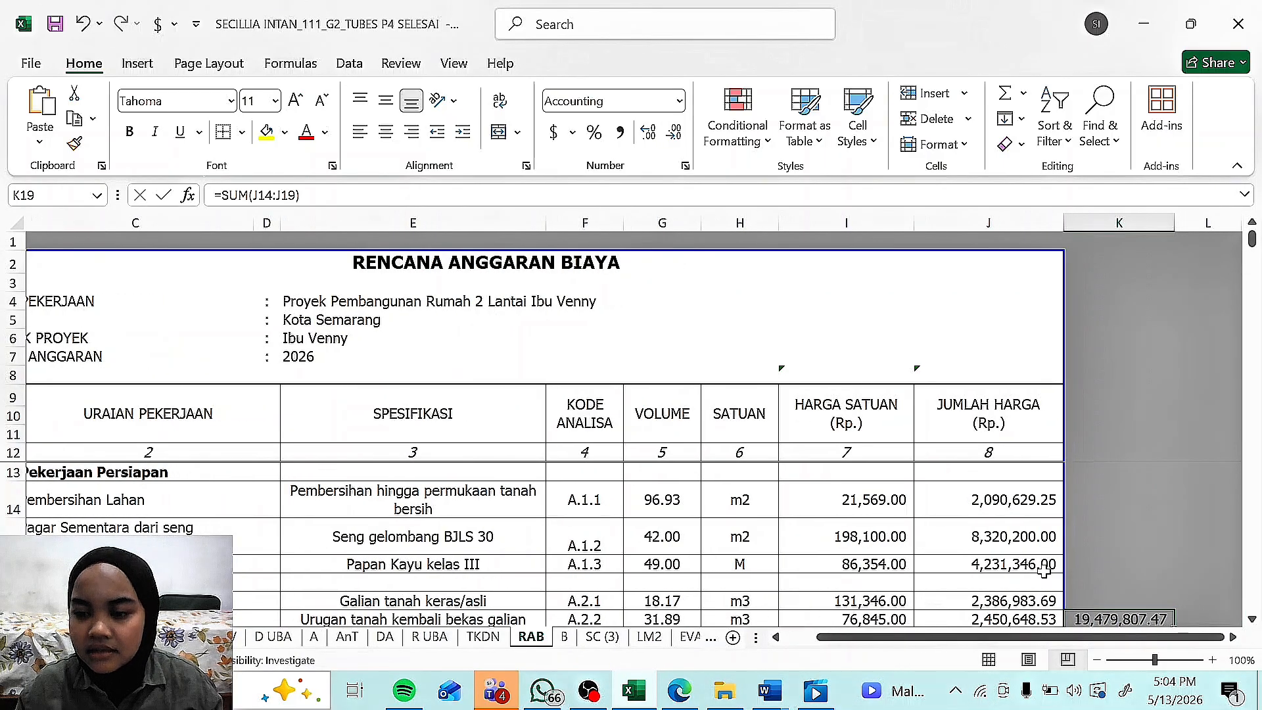
Step: Make the subtotal in K19 bold and widen column K until the whole amount fits
{"action": "scroll", "coordinate": [1046, 569], "scroll_direction": "down", "scroll_amount": 2}
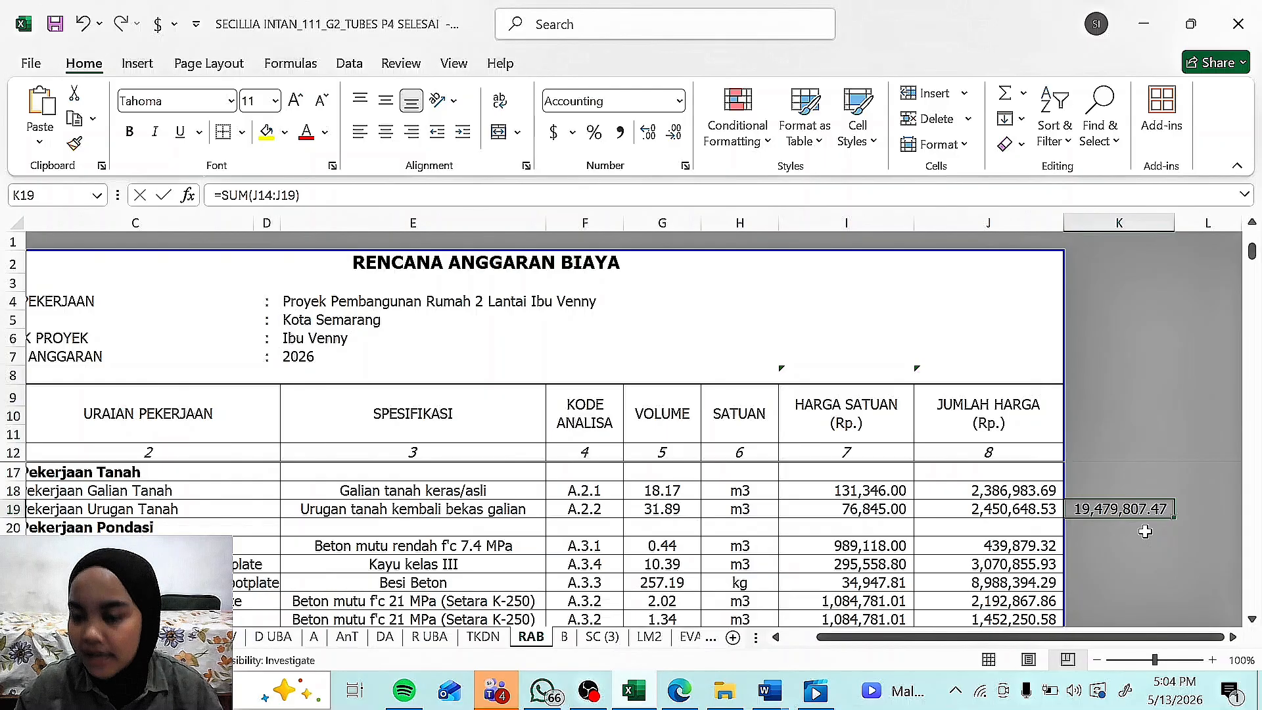
{"action": "left_click", "coordinate": [1206, 508]}
{"action": "left_click", "coordinate": [1150, 508]}
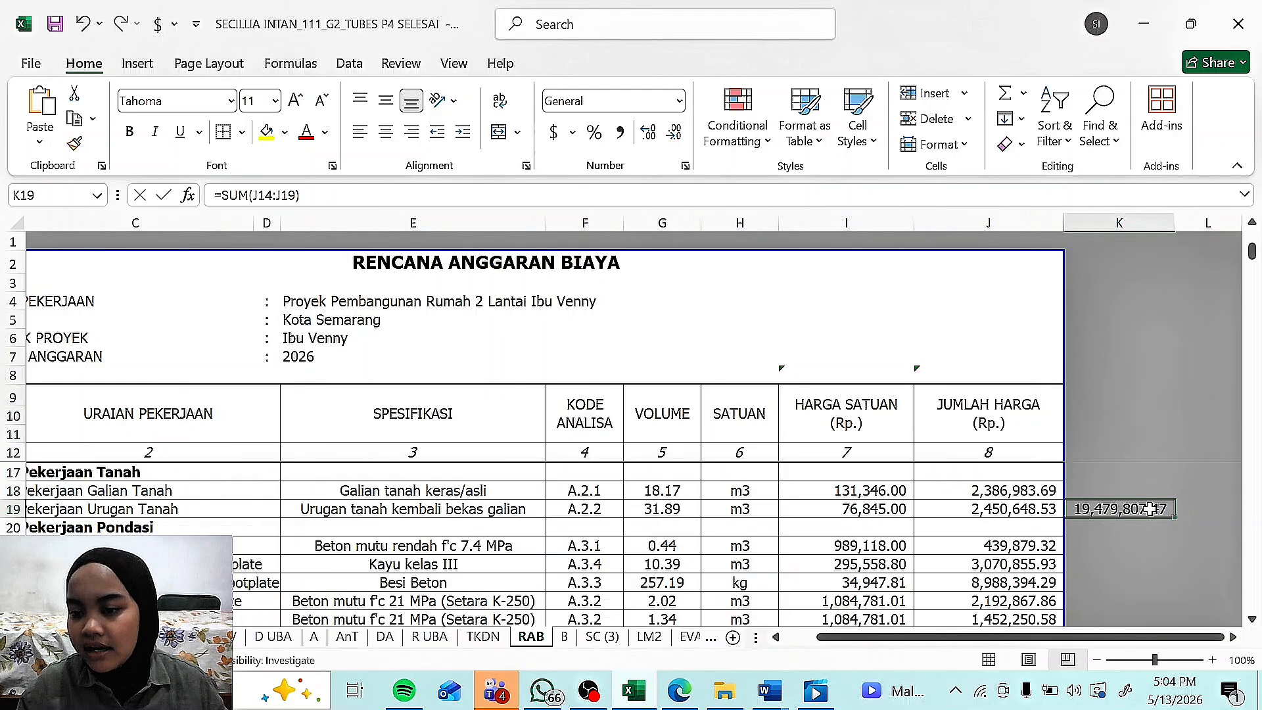
{"action": "left_click", "coordinate": [131, 134]}
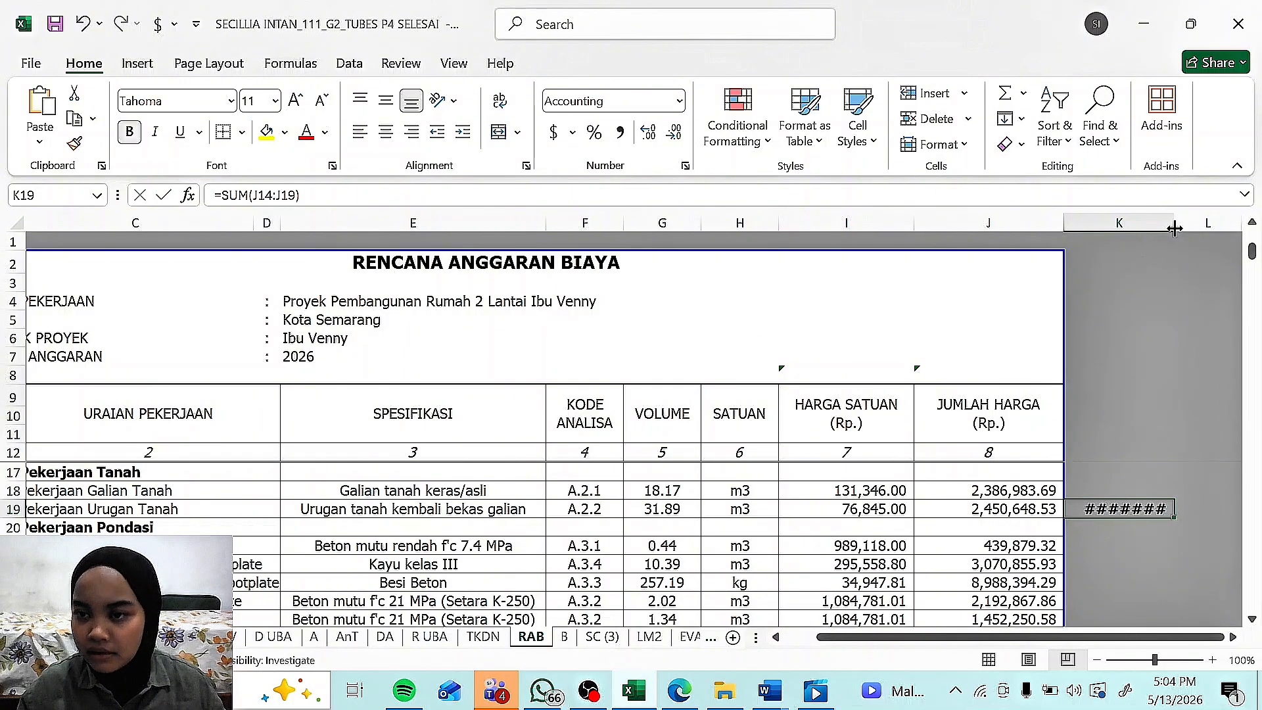
{"action": "left_click_drag", "start_coordinate": [1175, 228], "coordinate": [1219, 228]}
{"action": "left_click", "coordinate": [1147, 563]}
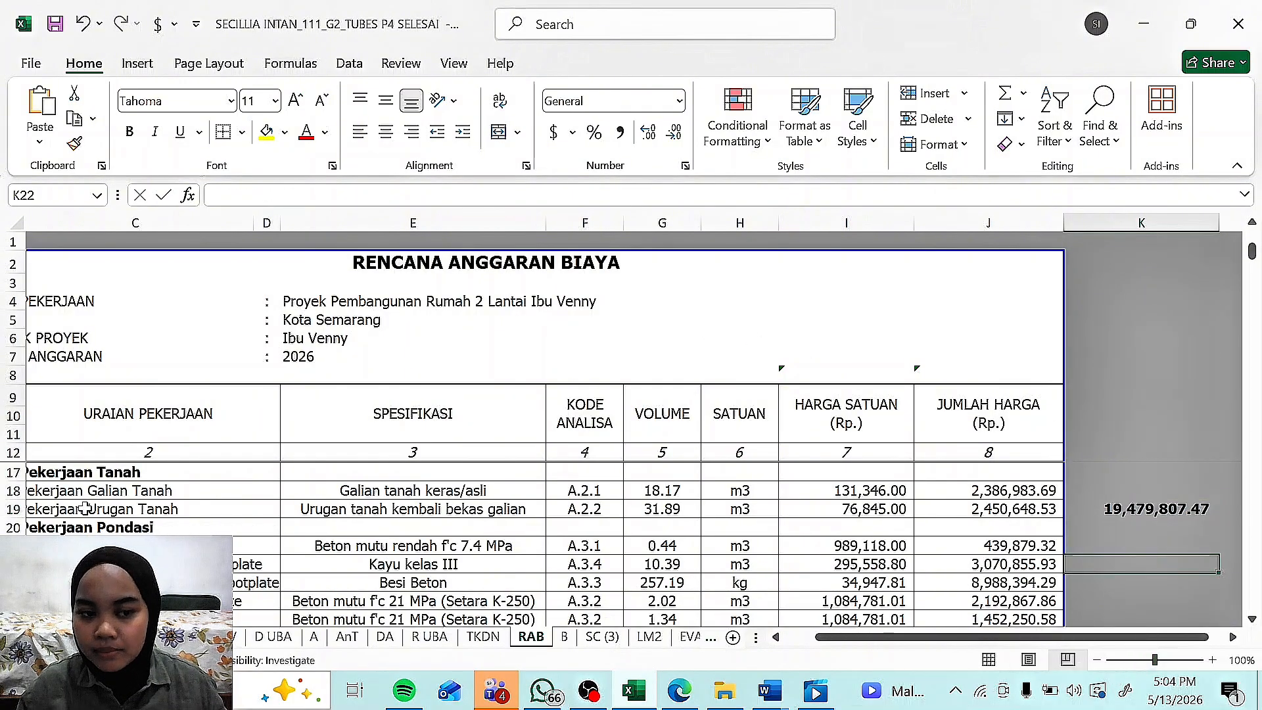
Step: Reduce the sheet's zoom to 80% to show the full budget table together with the K19 subtotal
{"action": "scroll", "coordinate": [460, 559], "scroll_direction": "up", "scroll_amount": 2}
{"action": "scroll", "coordinate": [722, 591], "scroll_direction": "down", "scroll_amount": 1}
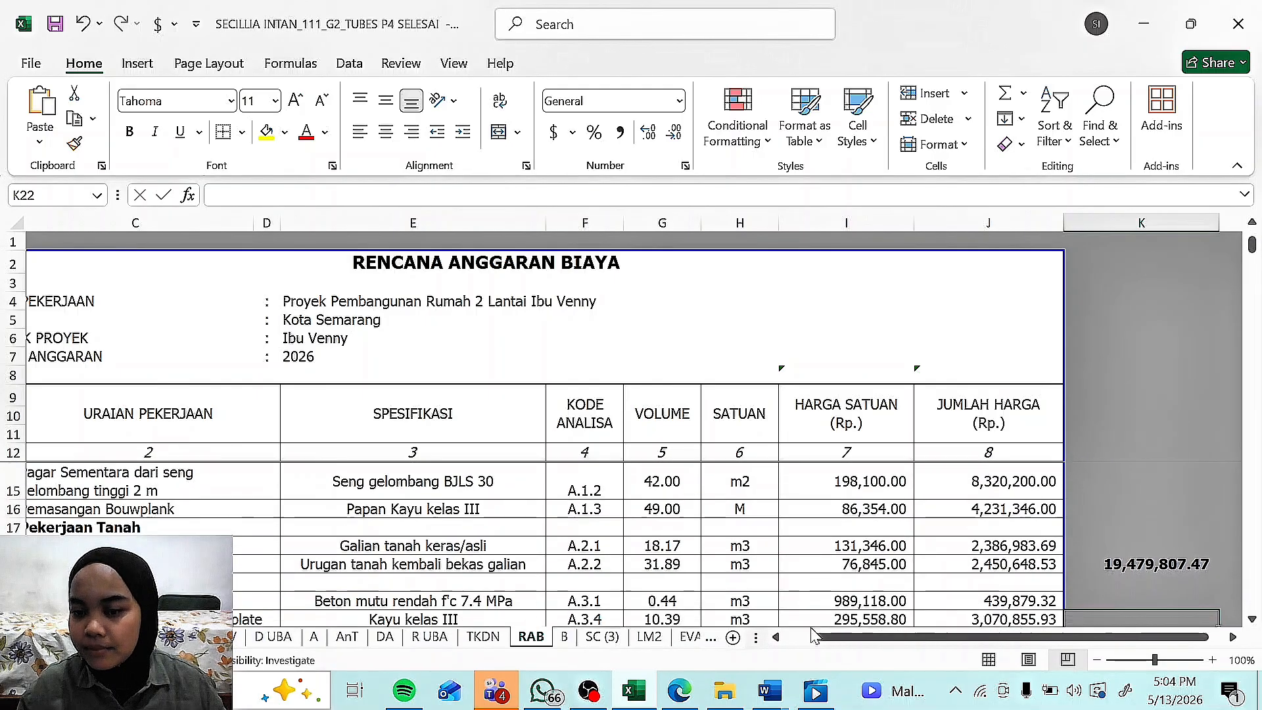
{"action": "left_click", "coordinate": [1095, 660]}
{"action": "left_click", "coordinate": [1095, 659]}
{"action": "left_click_drag", "start_coordinate": [943, 637], "coordinate": [818, 633]}
{"action": "scroll", "coordinate": [146, 529], "scroll_direction": "down", "scroll_amount": 1}
{"action": "scroll", "coordinate": [146, 529], "scroll_direction": "up", "scroll_amount": 1}
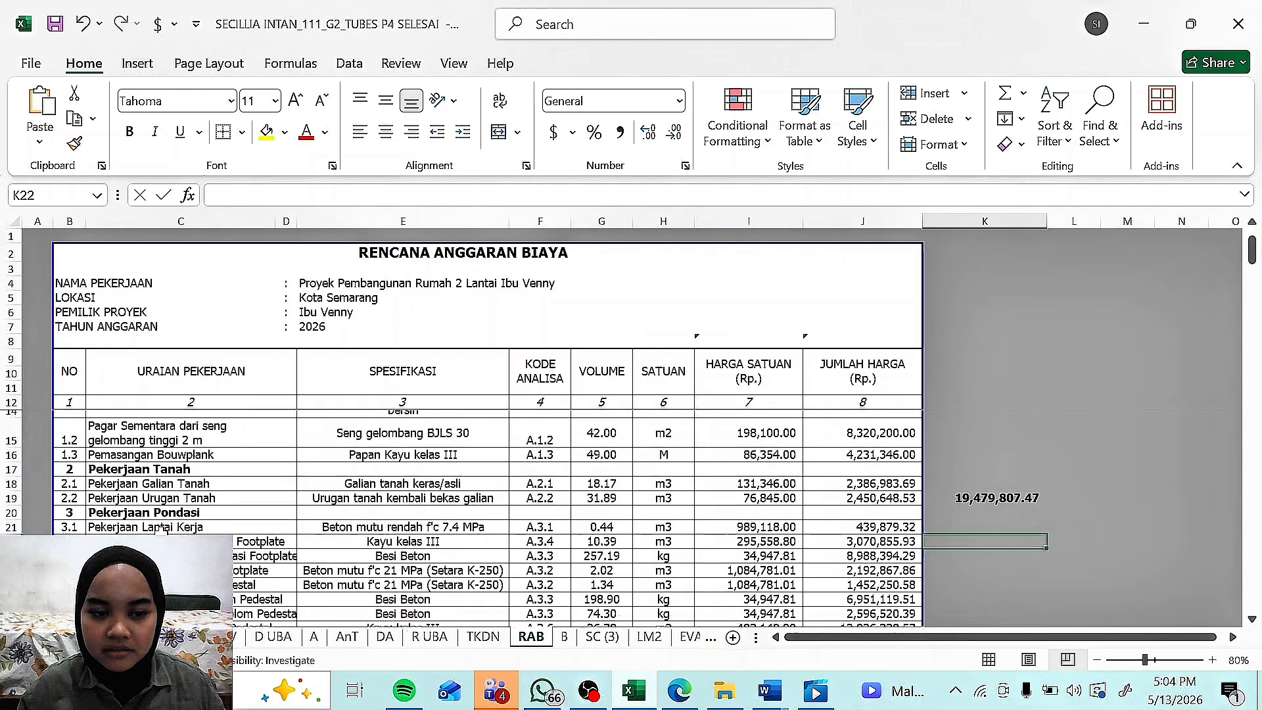
Step: Examine the overall JUMLAH (Rp.) formula in J173 at the end of the budget table
{"action": "scroll", "coordinate": [321, 587], "scroll_direction": "down", "scroll_amount": 5}
{"action": "scroll", "coordinate": [321, 587], "scroll_direction": "down", "scroll_amount": 20}
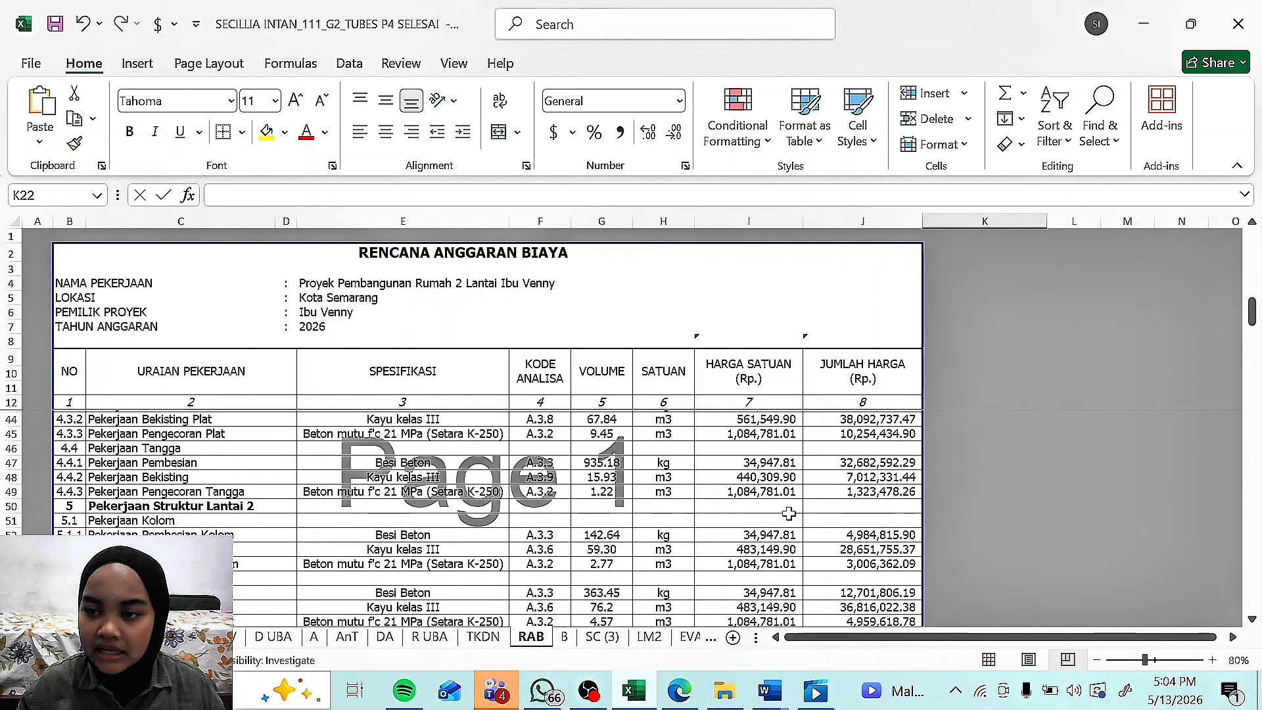
{"action": "scroll", "coordinate": [731, 529], "scroll_direction": "down", "scroll_amount": 20}
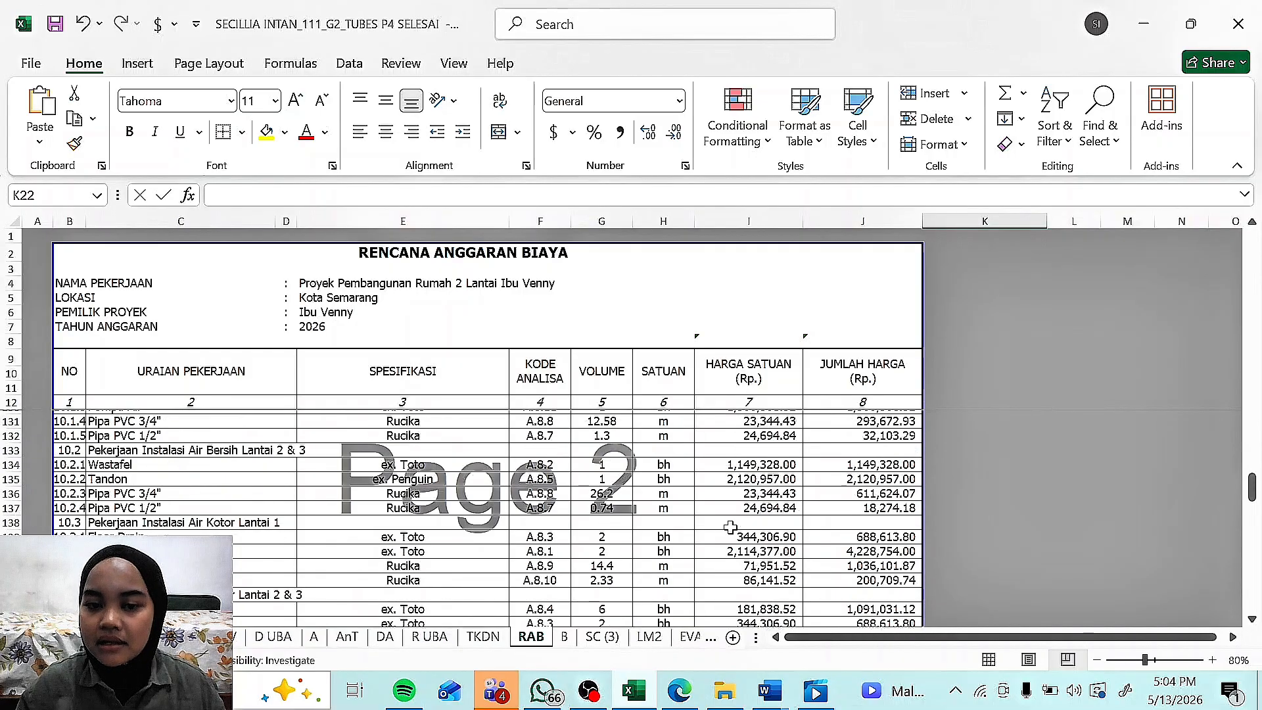
{"action": "scroll", "coordinate": [559, 555], "scroll_direction": "down", "scroll_amount": 2}
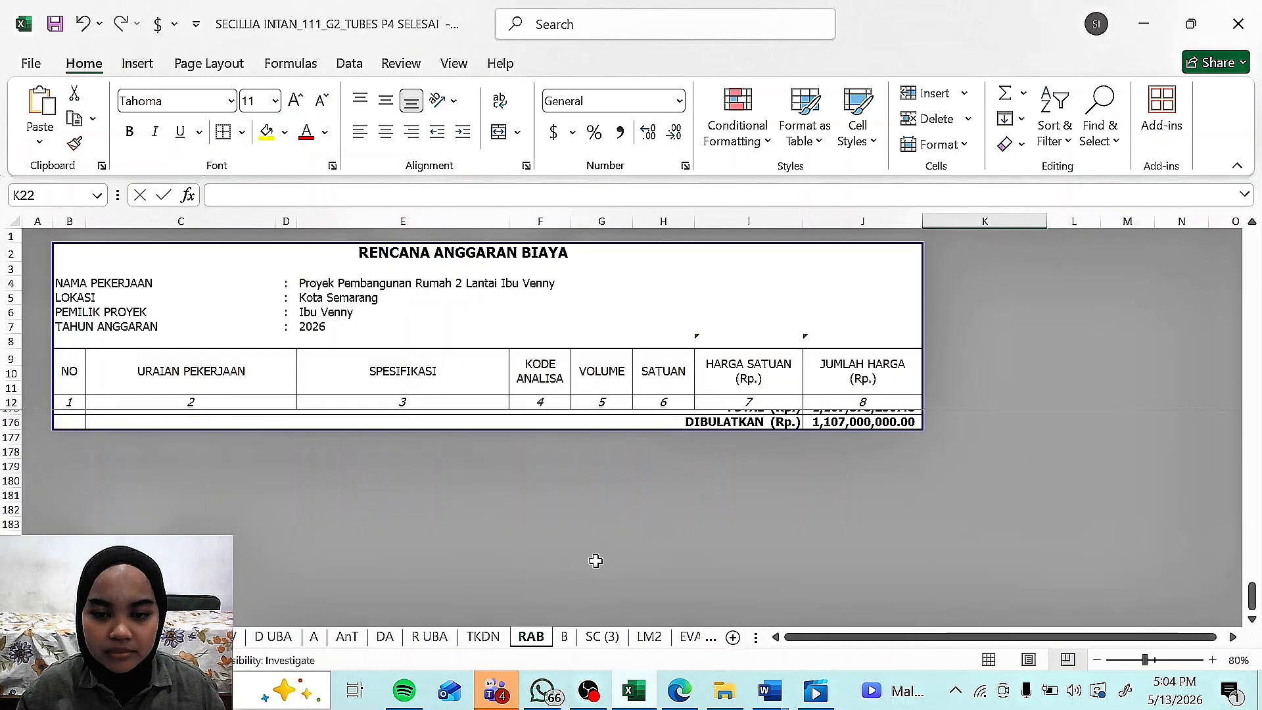
{"action": "scroll", "coordinate": [631, 560], "scroll_direction": "up", "scroll_amount": 2}
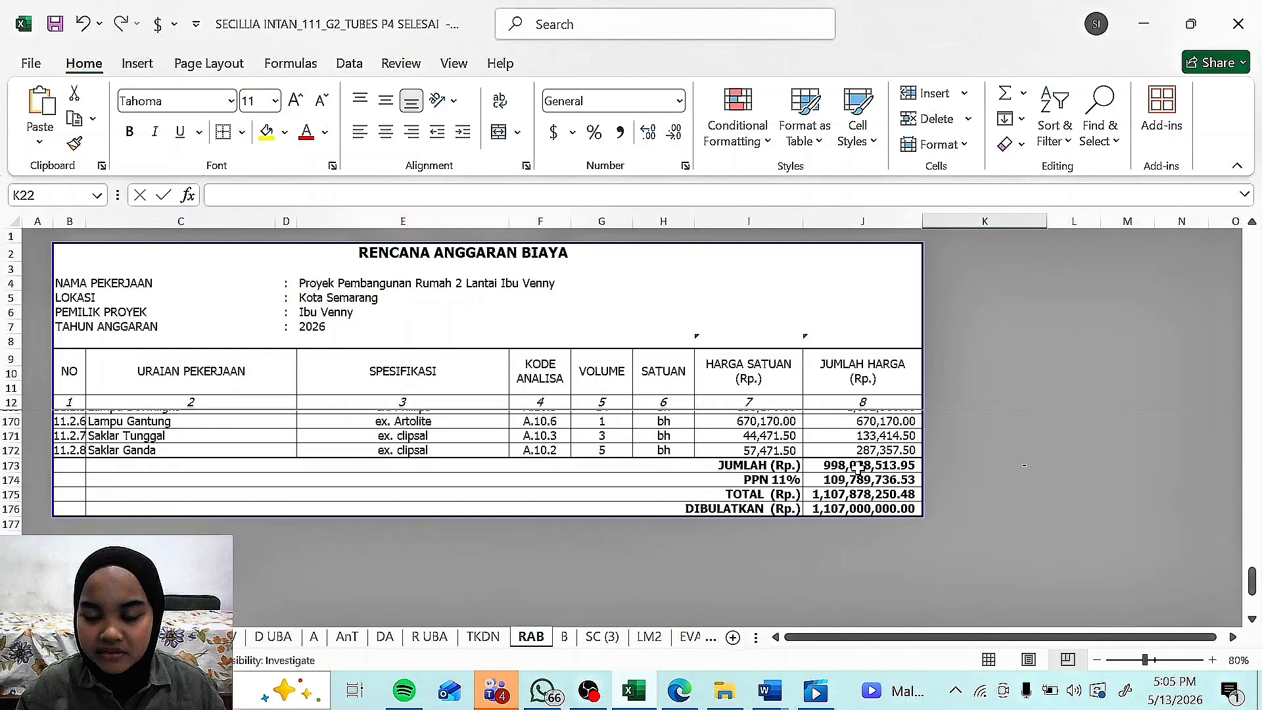
{"action": "left_click", "coordinate": [857, 468]}
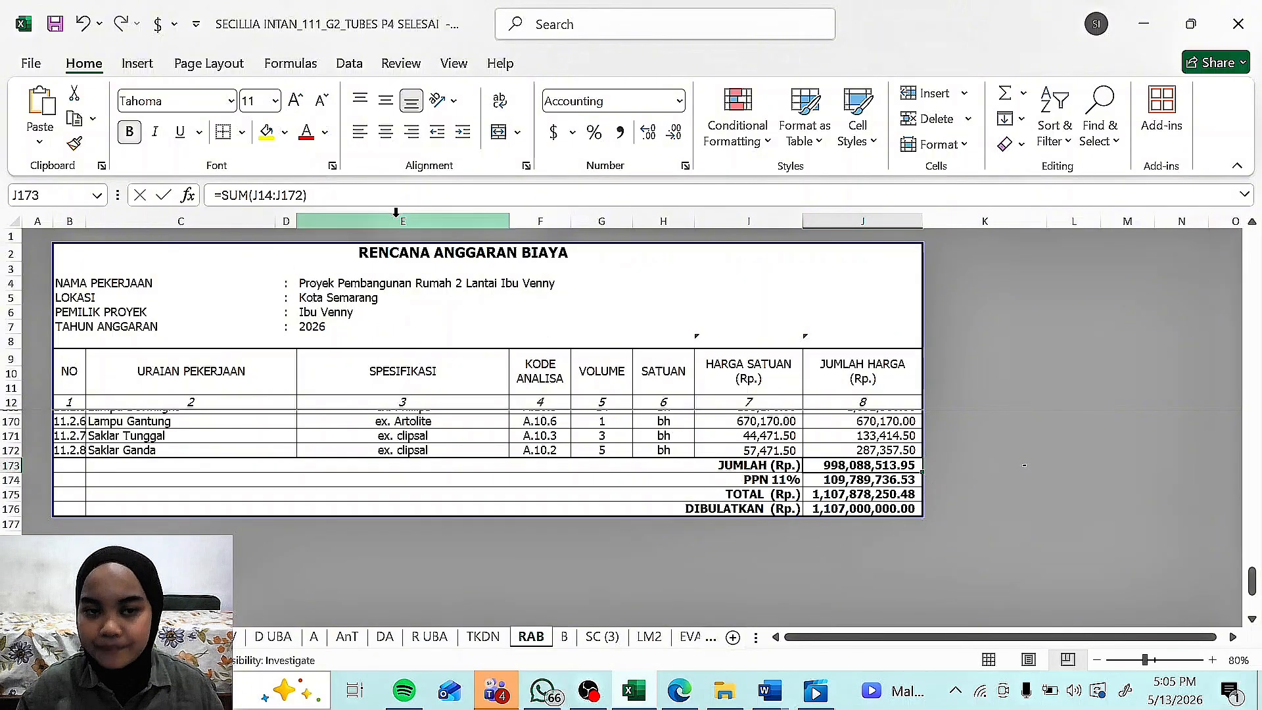
{"action": "scroll", "coordinate": [868, 520], "scroll_direction": "up", "scroll_amount": 1}
{"action": "scroll", "coordinate": [869, 520], "scroll_direction": "up", "scroll_amount": 12}
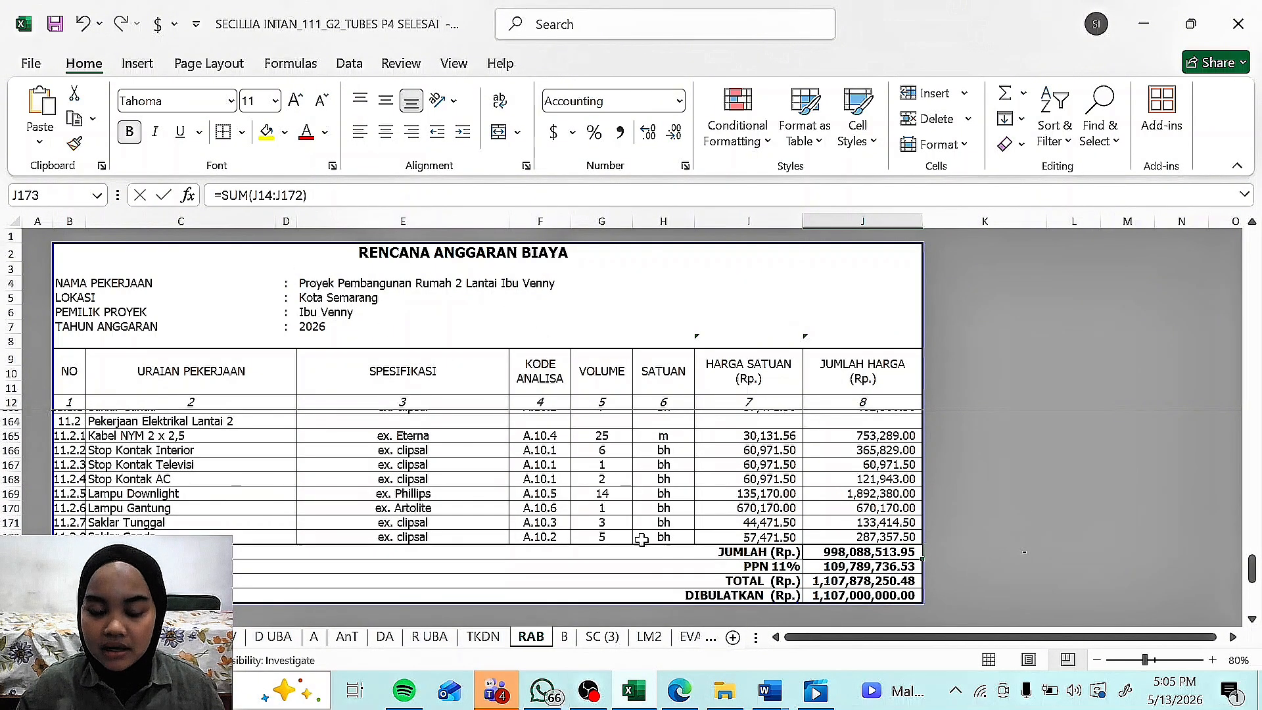
Step: Review the budget table's work sections from Pekerjaan Persiapan through Pekerjaan Elektrikal, down to the JUMLAH (Rp.) row
{"action": "scroll", "coordinate": [723, 548], "scroll_direction": "up", "scroll_amount": 20}
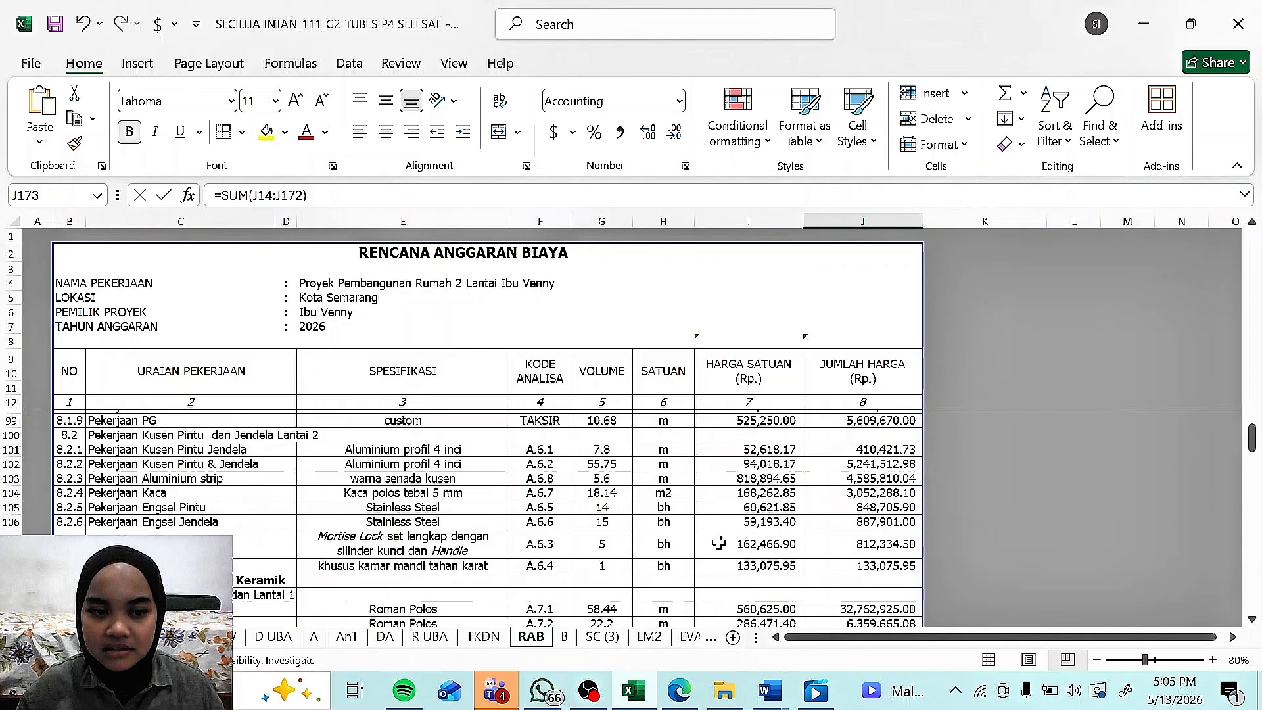
{"action": "scroll", "coordinate": [702, 523], "scroll_direction": "up", "scroll_amount": 13}
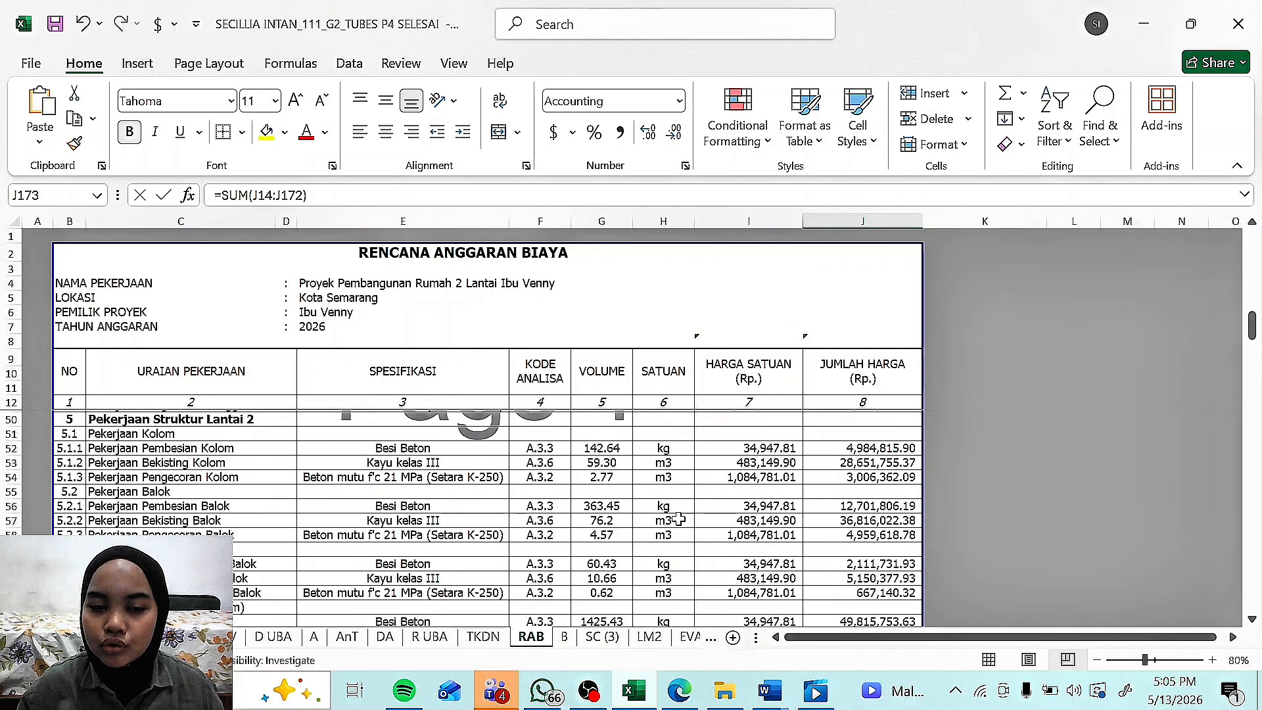
{"action": "scroll", "coordinate": [678, 520], "scroll_direction": "up", "scroll_amount": 2}
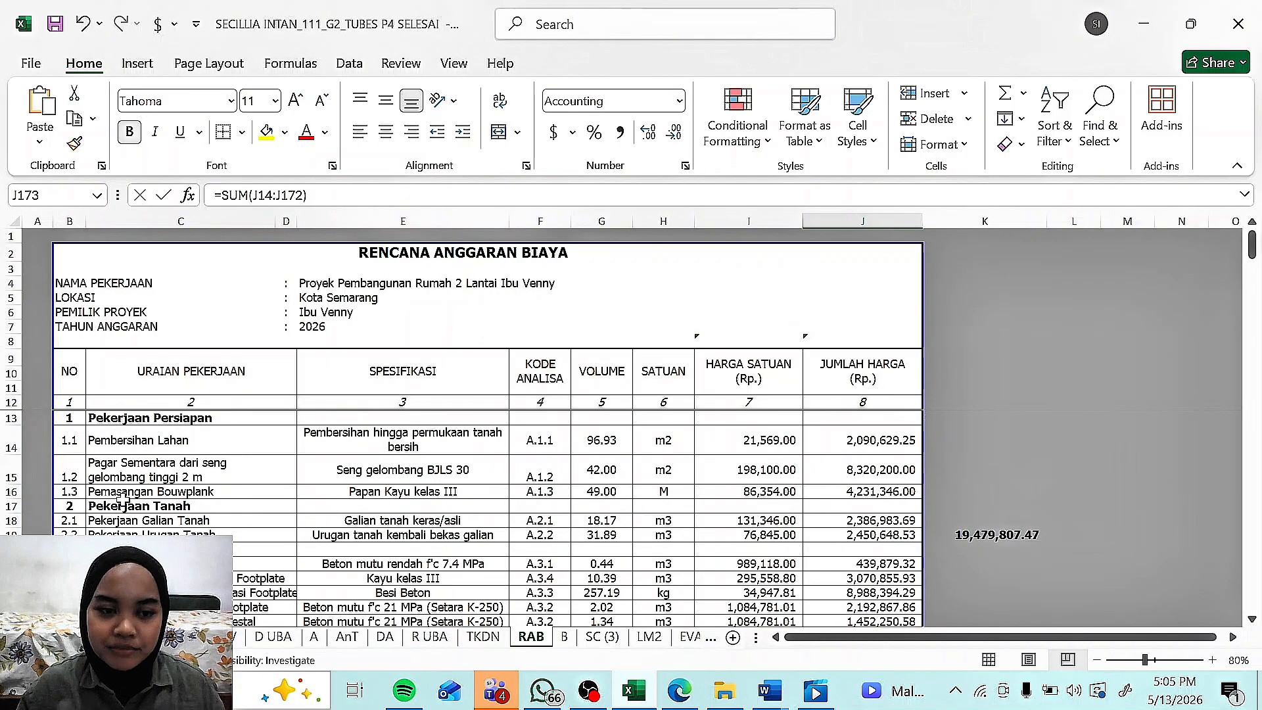
{"action": "scroll", "coordinate": [446, 594], "scroll_direction": "down", "scroll_amount": 19}
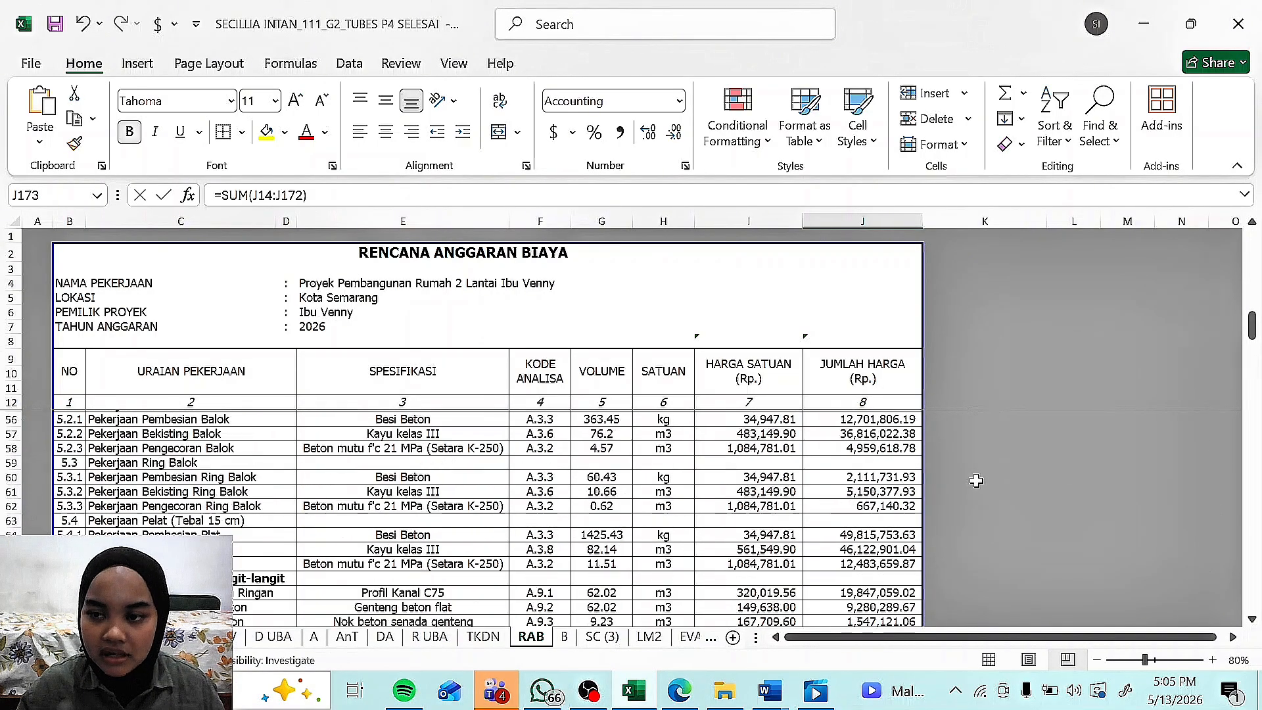
{"action": "scroll", "coordinate": [1019, 459], "scroll_direction": "down", "scroll_amount": 20}
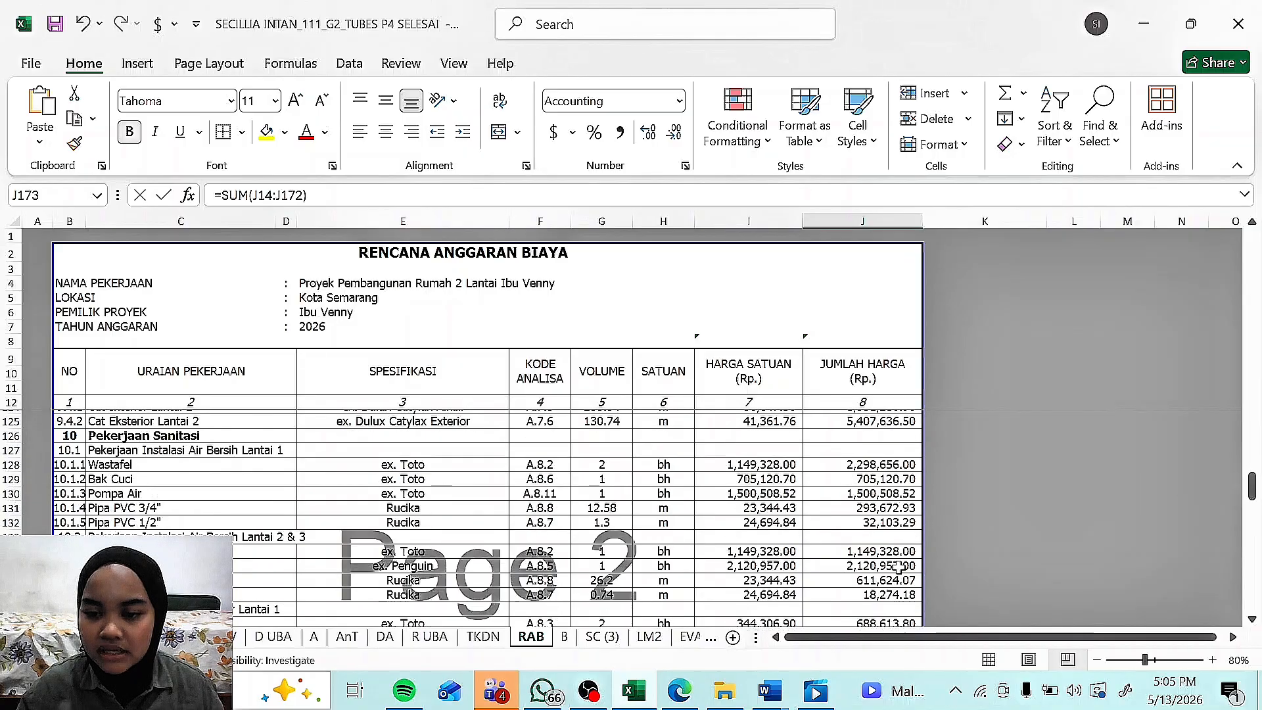
{"action": "scroll", "coordinate": [878, 606], "scroll_direction": "down", "scroll_amount": 14}
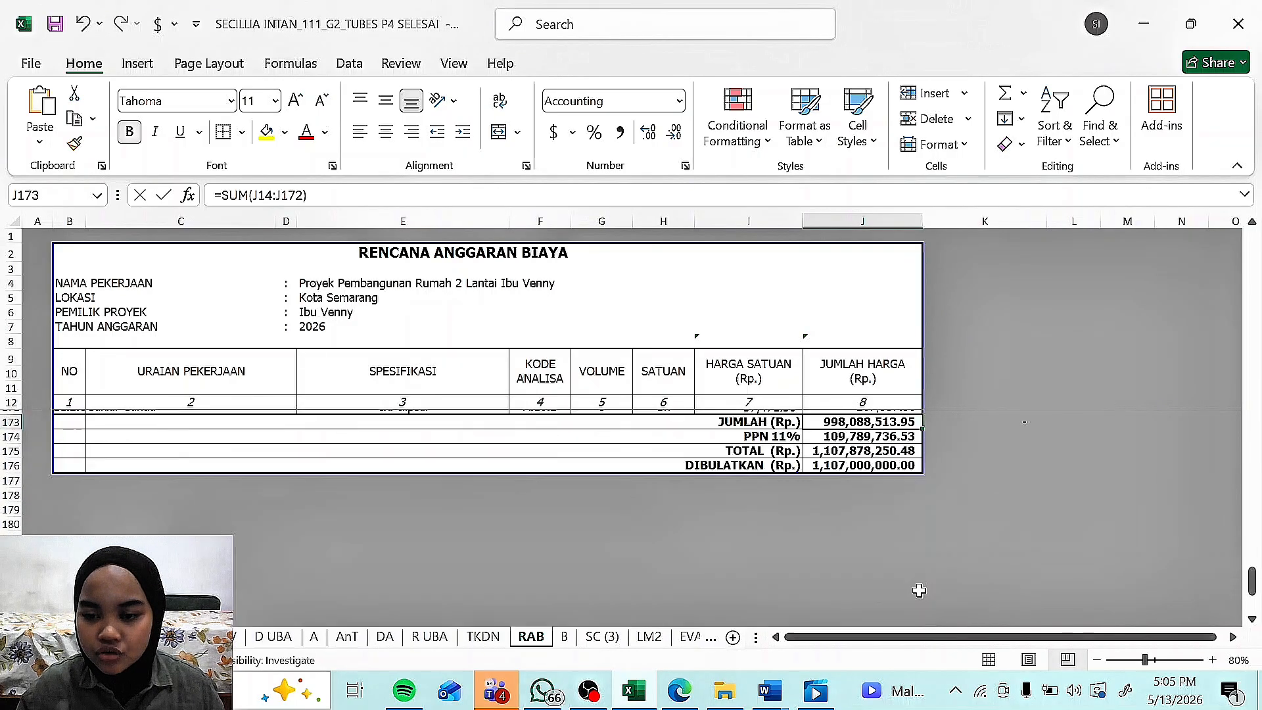
{"action": "scroll", "coordinate": [857, 570], "scroll_direction": "up", "scroll_amount": 6}
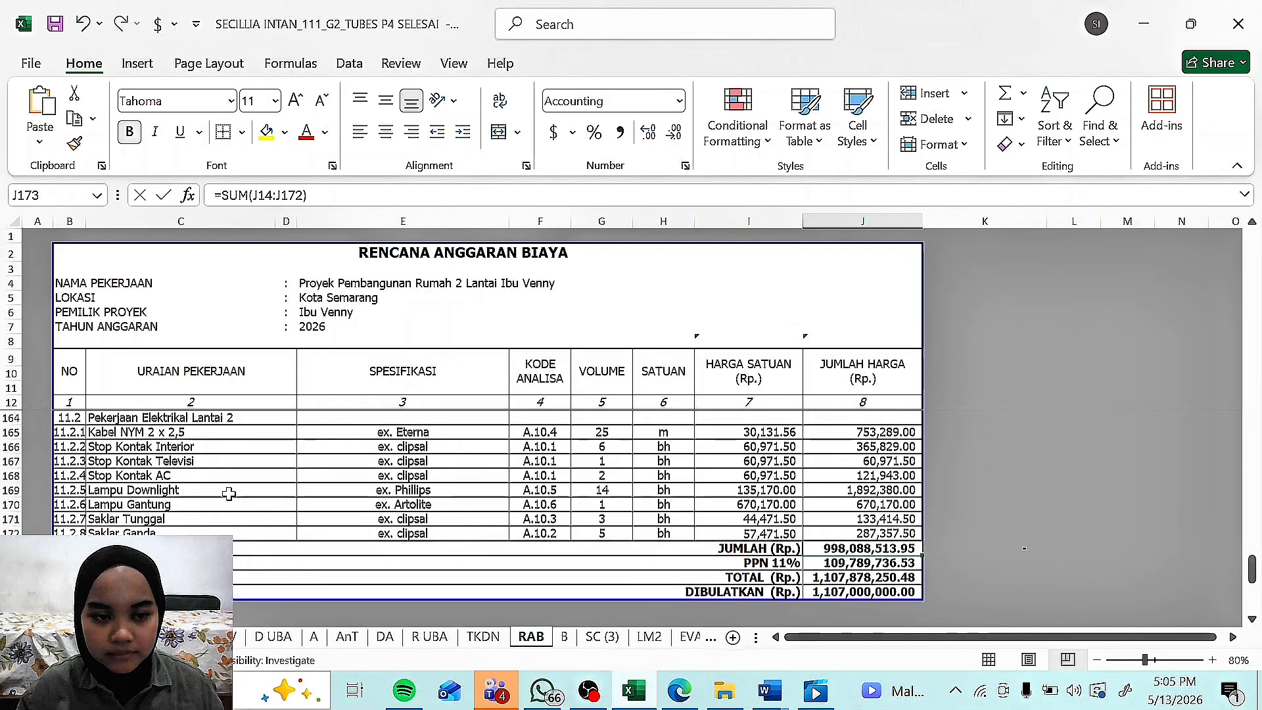
{"action": "scroll", "coordinate": [163, 488], "scroll_direction": "up", "scroll_amount": 1}
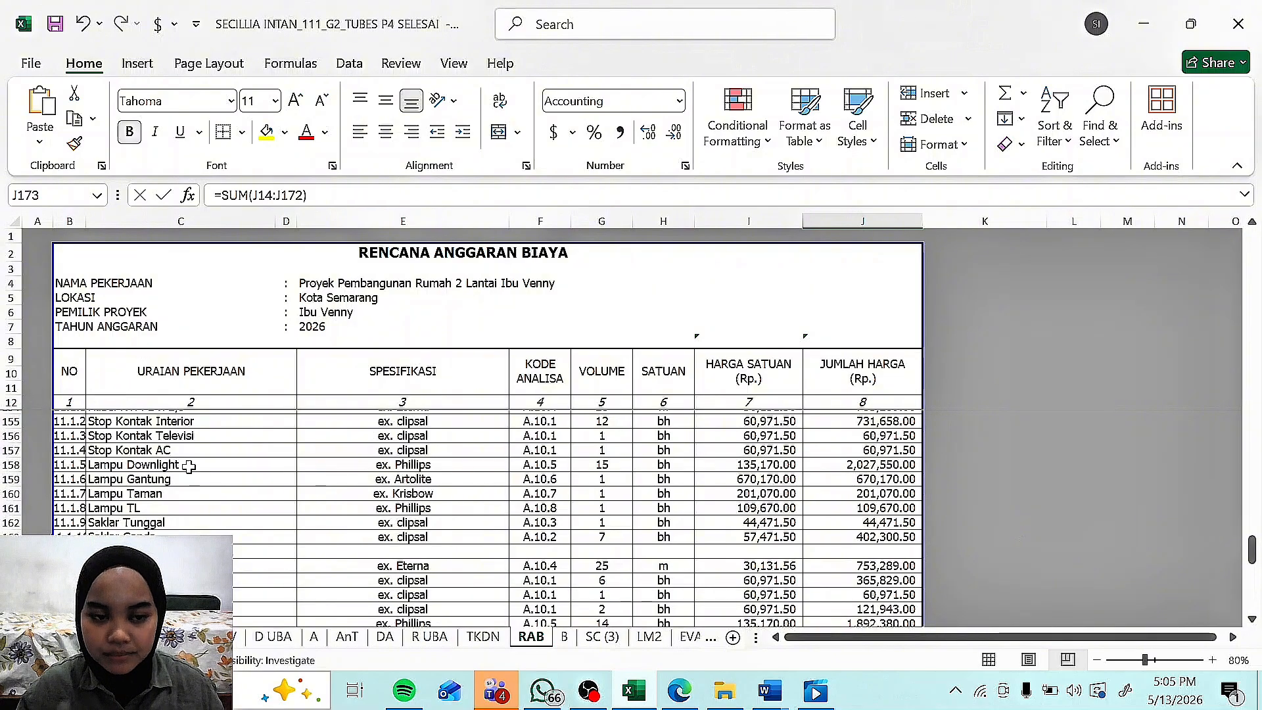
{"action": "scroll", "coordinate": [189, 466], "scroll_direction": "up", "scroll_amount": 2}
{"action": "scroll", "coordinate": [394, 492], "scroll_direction": "down", "scroll_amount": 6}
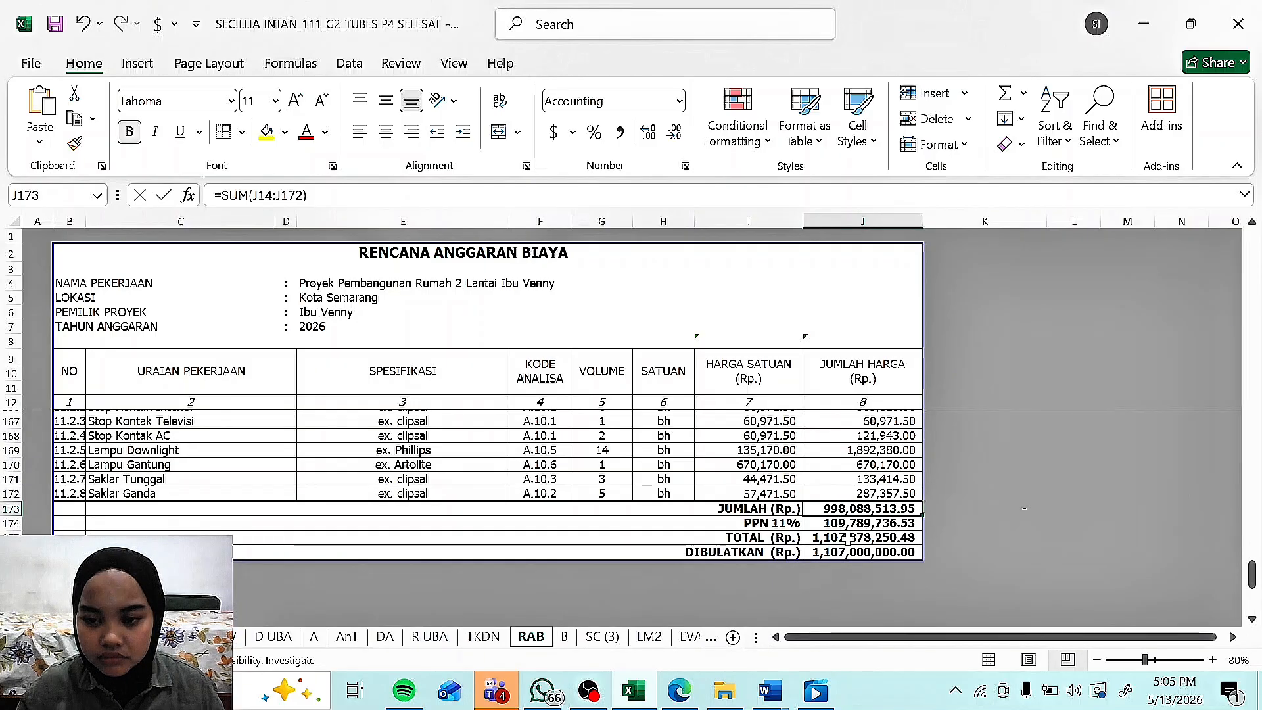
Step: Examine the SUM formula in J173 and the range of JUMLAH HARGA cells it covers, leaving the formula as is
{"action": "key", "text": "F2"}
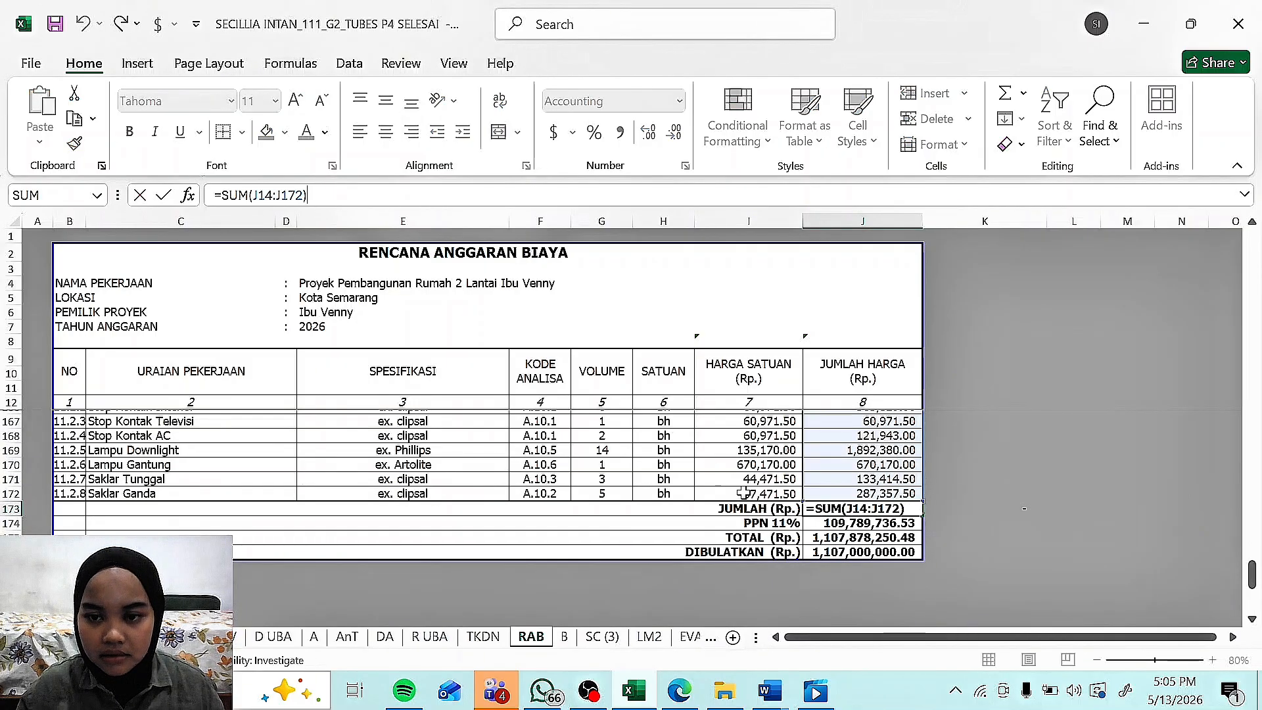
{"action": "scroll", "coordinate": [957, 576], "scroll_direction": "up", "scroll_amount": 3}
{"action": "scroll", "coordinate": [1252, 462], "scroll_direction": "up", "scroll_amount": 18}
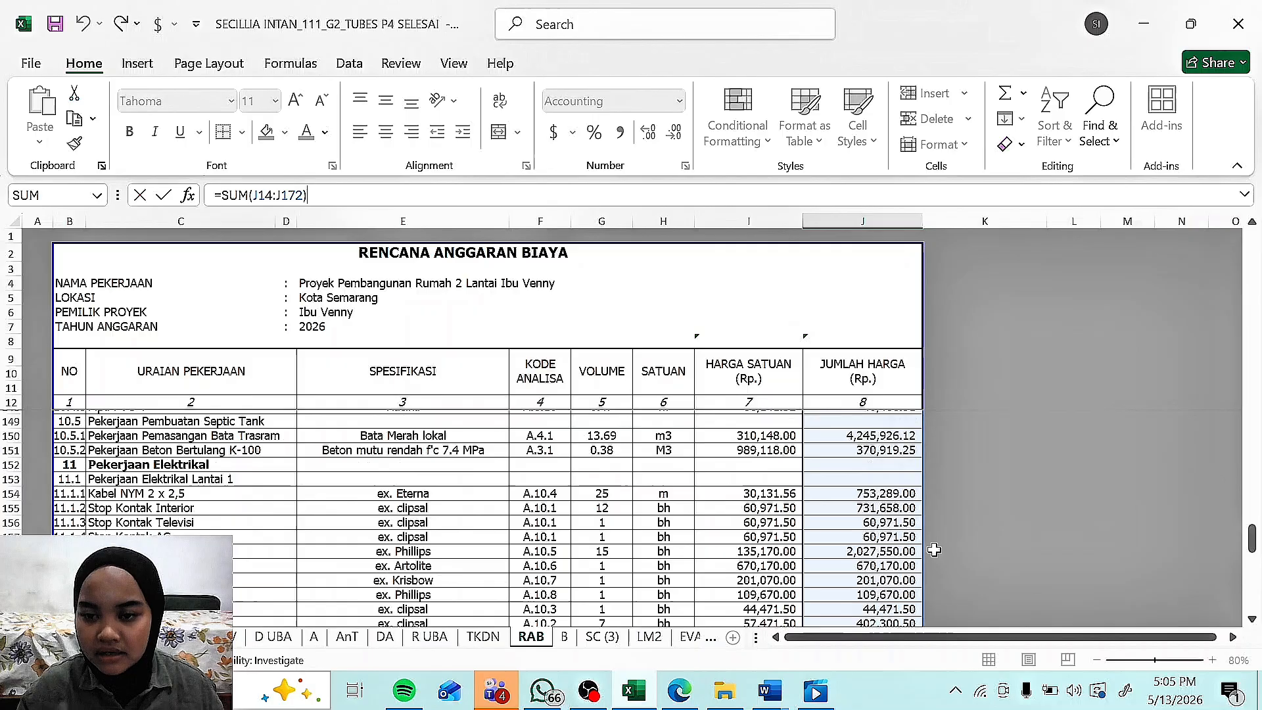
{"action": "left_click_drag", "start_coordinate": [1252, 453], "coordinate": [1219, 673]}
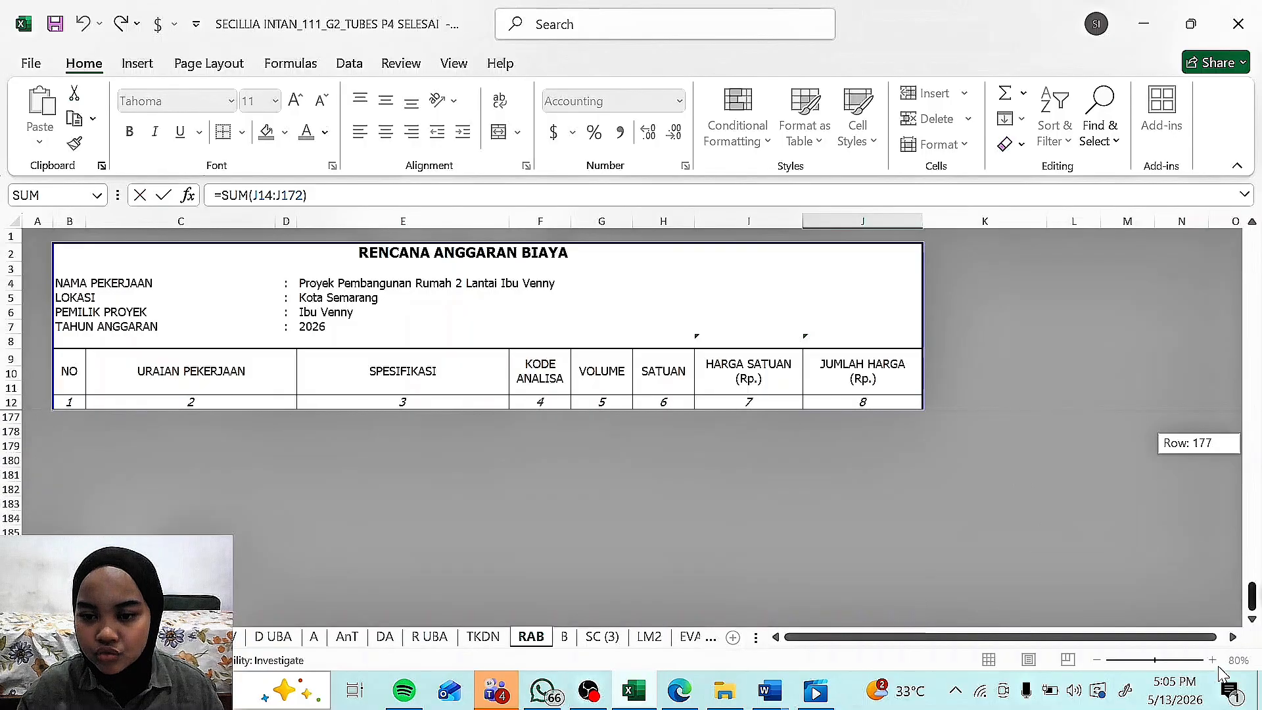
{"action": "left_click_drag", "start_coordinate": [1217, 598], "coordinate": [1216, 565]}
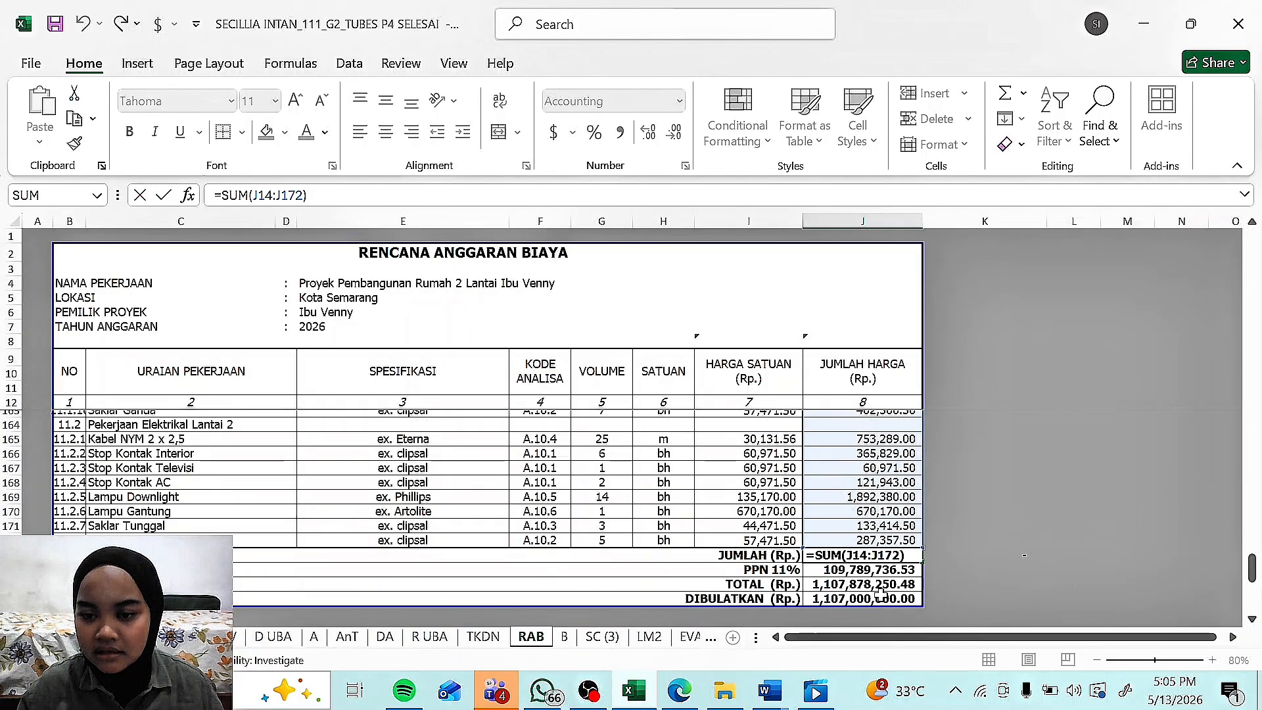
{"action": "key", "text": "Return"}
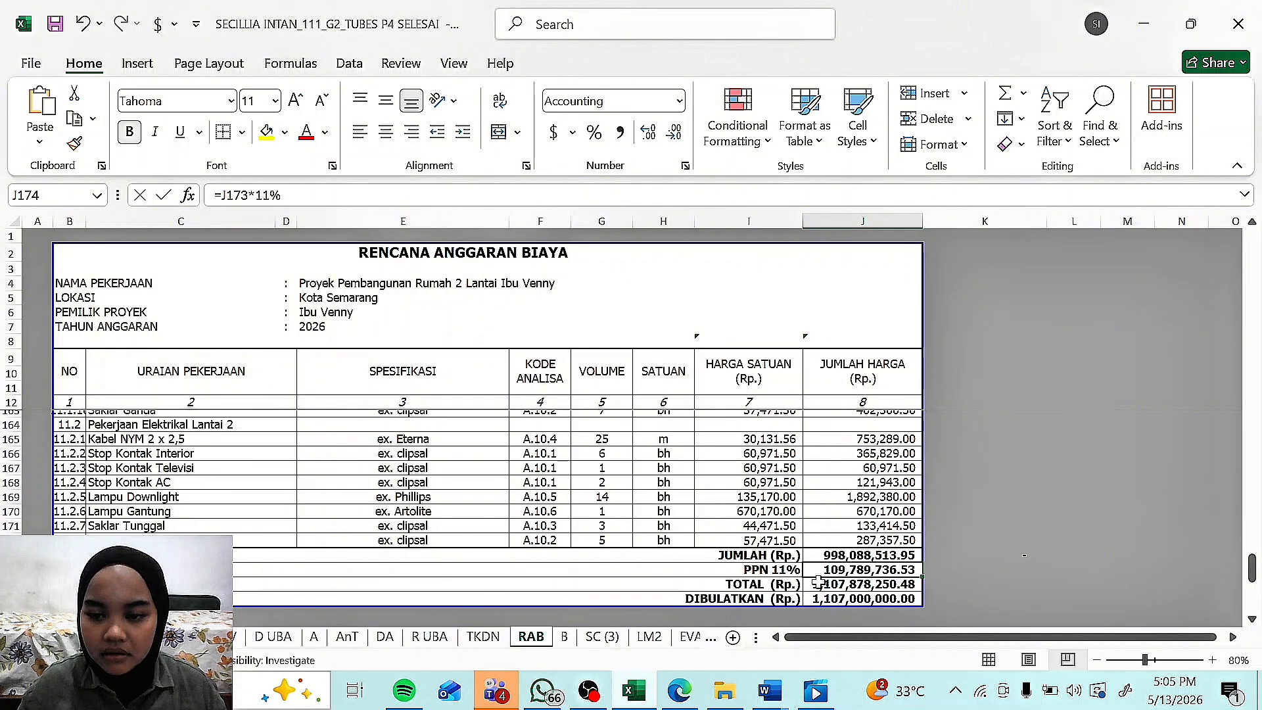
Step: Inspect the PPN 11% formula in J174 and the TOTAL (Rp.) formula in J175 with the cells they reference
{"action": "double_click", "coordinate": [841, 570]}
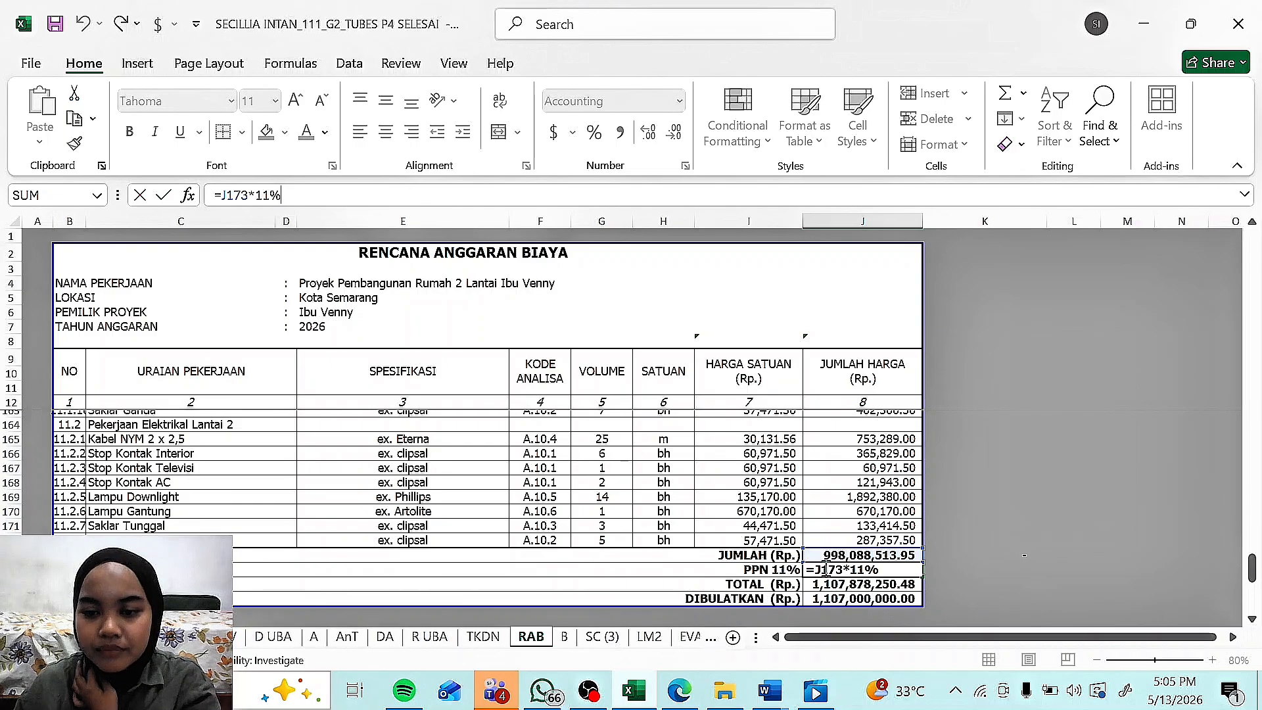
{"action": "key", "text": "Return"}
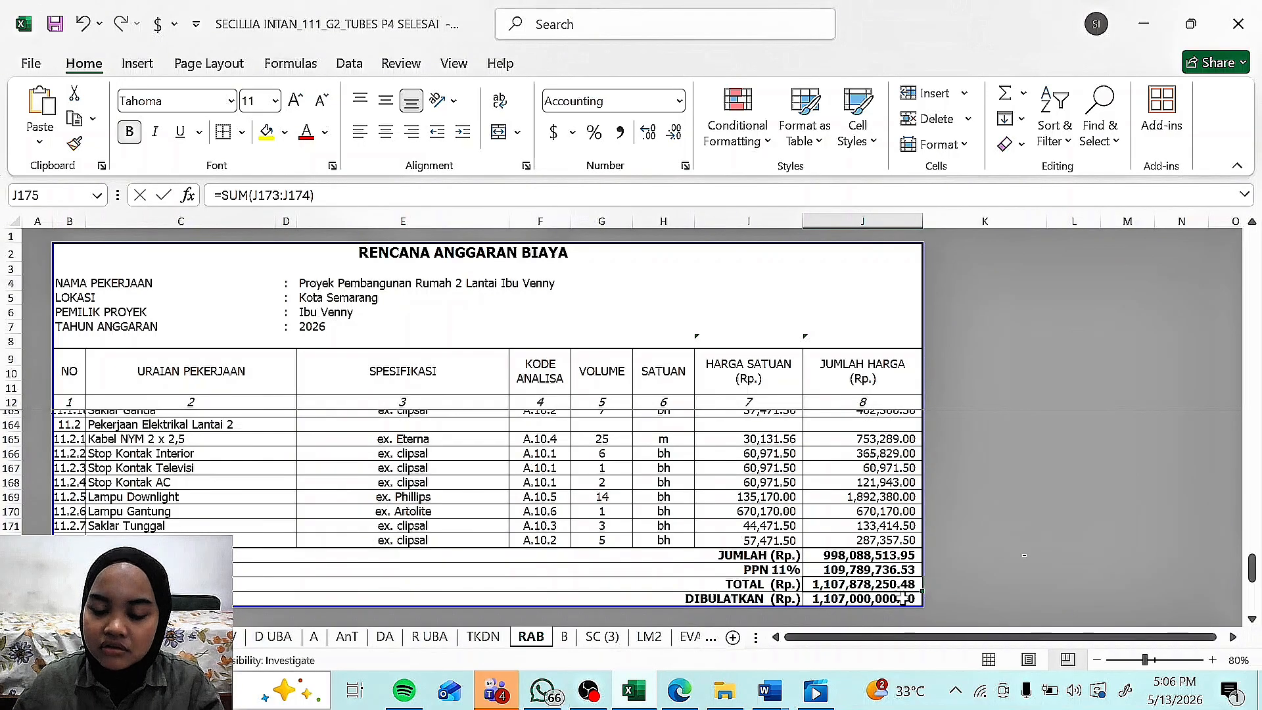
{"action": "double_click", "coordinate": [815, 584]}
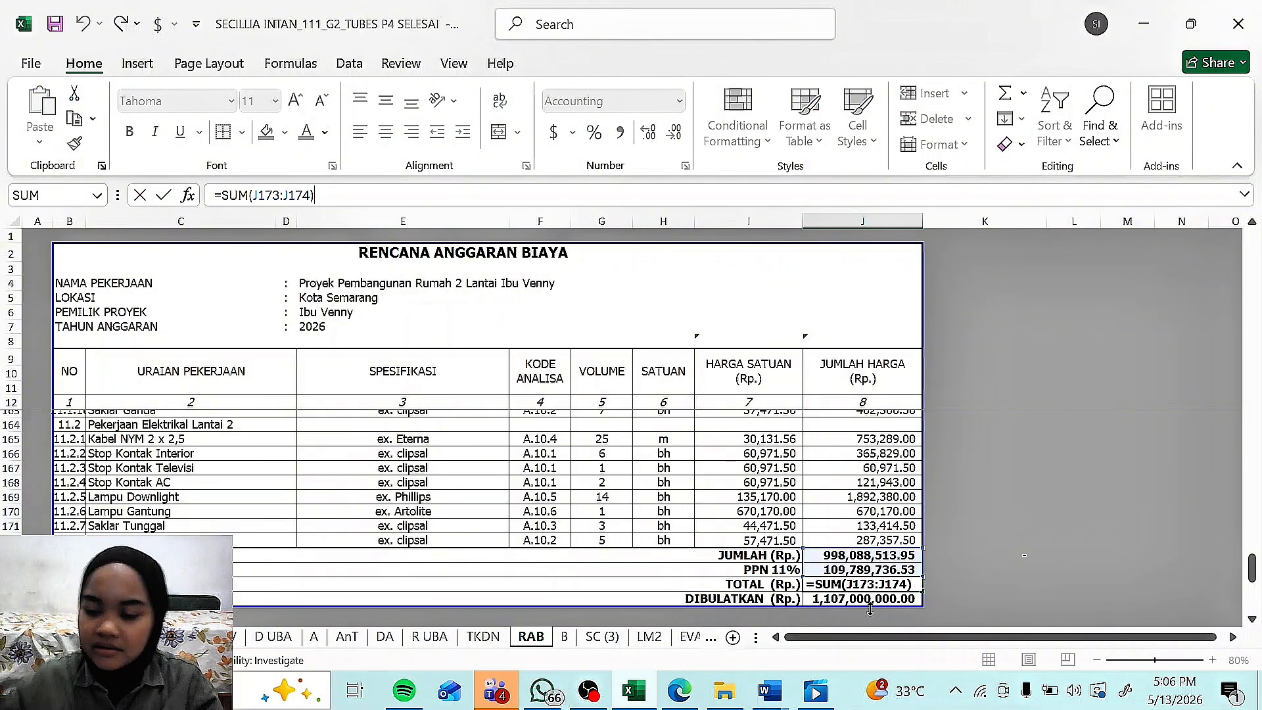
{"action": "key", "text": "Return"}
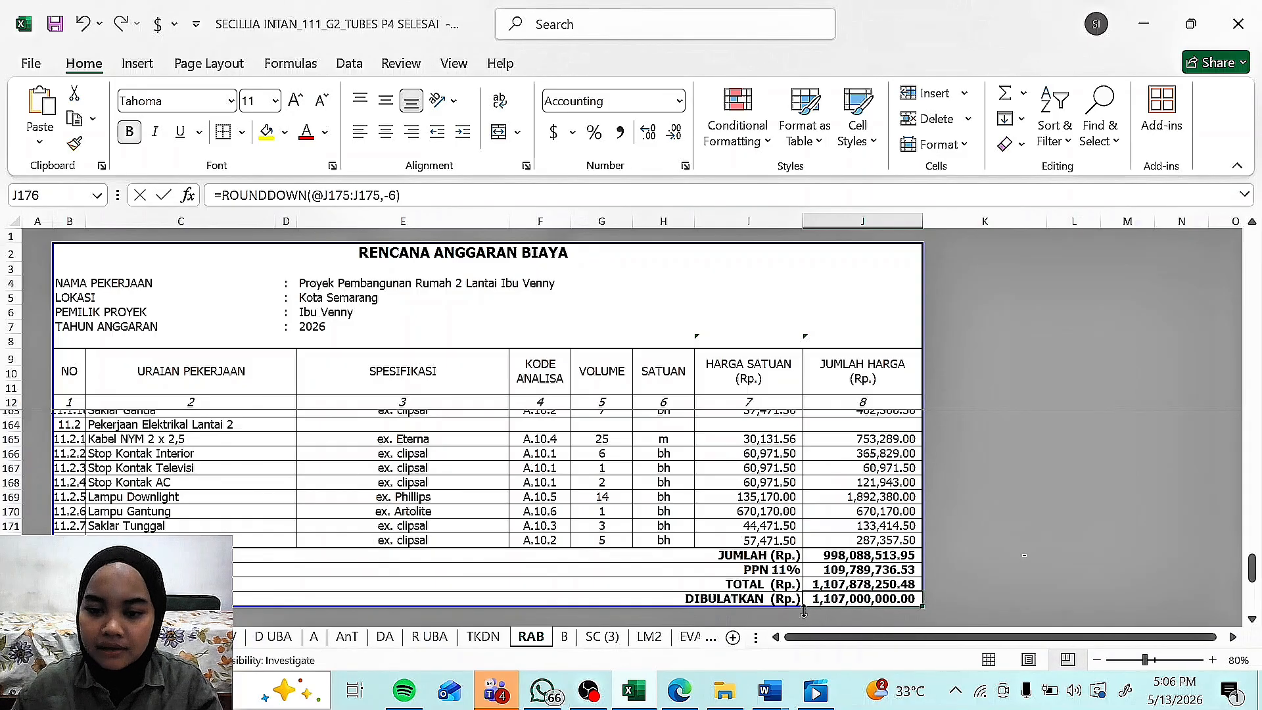